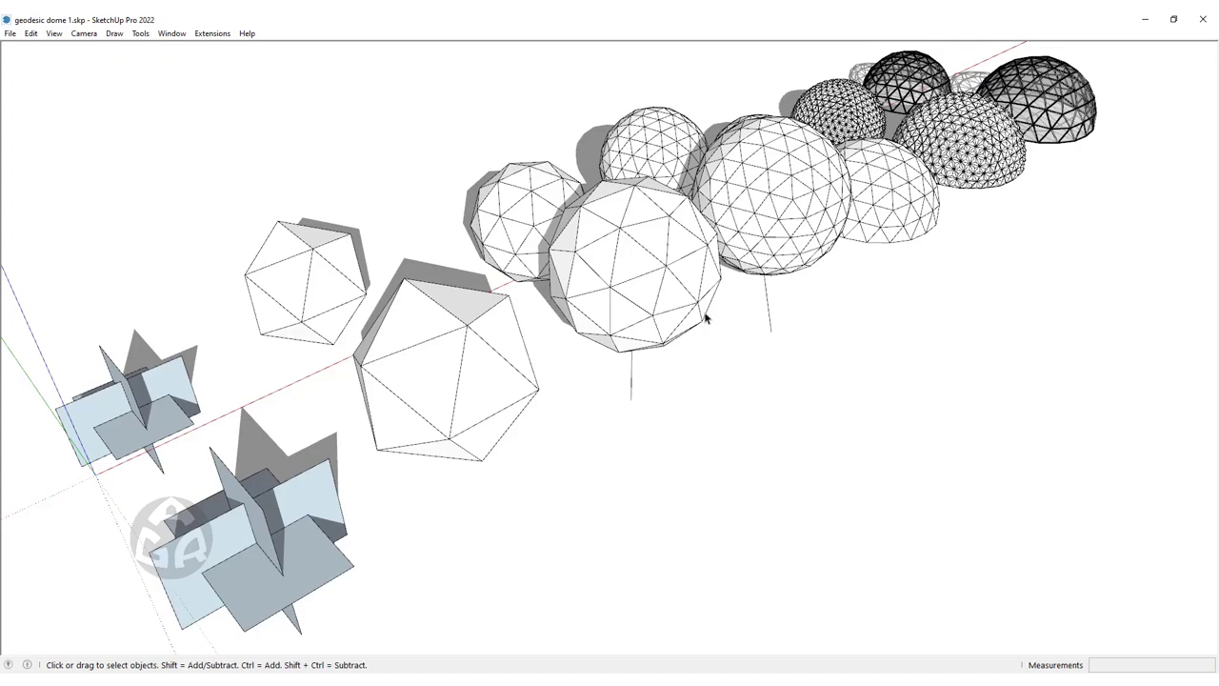
# Review the sample domes and spheres, then select everything and delete it, leaving only the axes
pyautogui.scroll(-3, 705, 319)
pyautogui.scroll(-3, 667, 285)
pyautogui.moveTo(600, 251)
pyautogui.mouseDown(button='middle')
pyautogui.moveTo(441, 380)
pyautogui.moveTo(497, 400)
pyautogui.mouseUp(button='middle')
pyautogui.scroll(5, 442, 381)
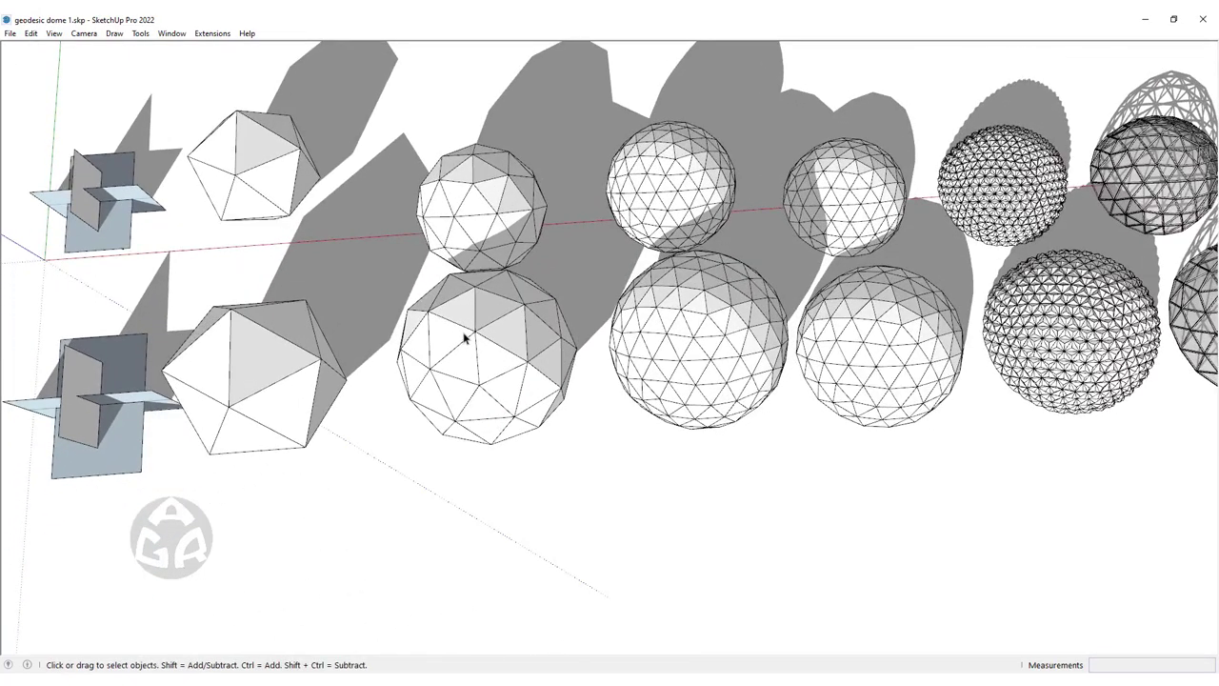
pyautogui.scroll(-3, 465, 338)
pyautogui.moveTo(489, 321)
pyautogui.mouseDown(button='middle')
pyautogui.moveTo(596, 215)
pyautogui.moveTo(525, 333)
pyautogui.moveTo(860, 196)
pyautogui.moveTo(848, 238)
pyautogui.mouseUp(button='middle')
pyautogui.scroll(5, 596, 216)
pyautogui.hotkey('ctrl', 'a')
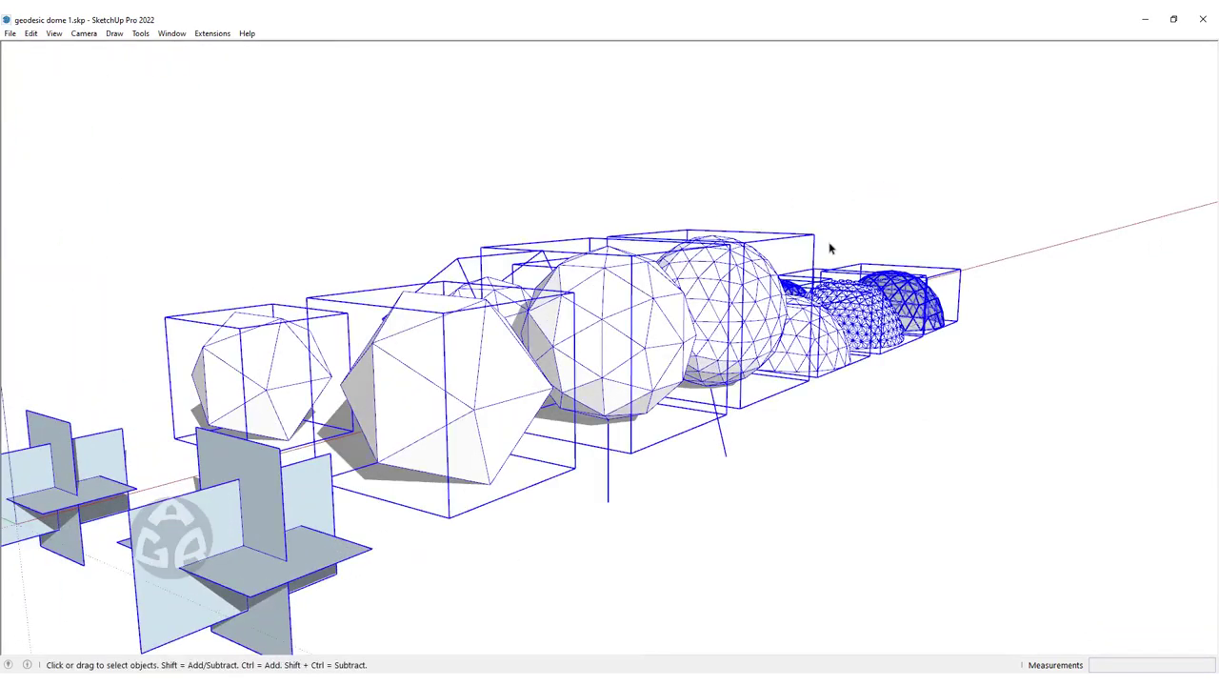
pyautogui.press('Delete')
pyautogui.moveTo(598, 315)
pyautogui.mouseDown(button='middle')
pyautogui.moveTo(552, 315)
pyautogui.moveTo(692, 291)
pyautogui.moveTo(2, 78)
pyautogui.mouseUp(button='middle')
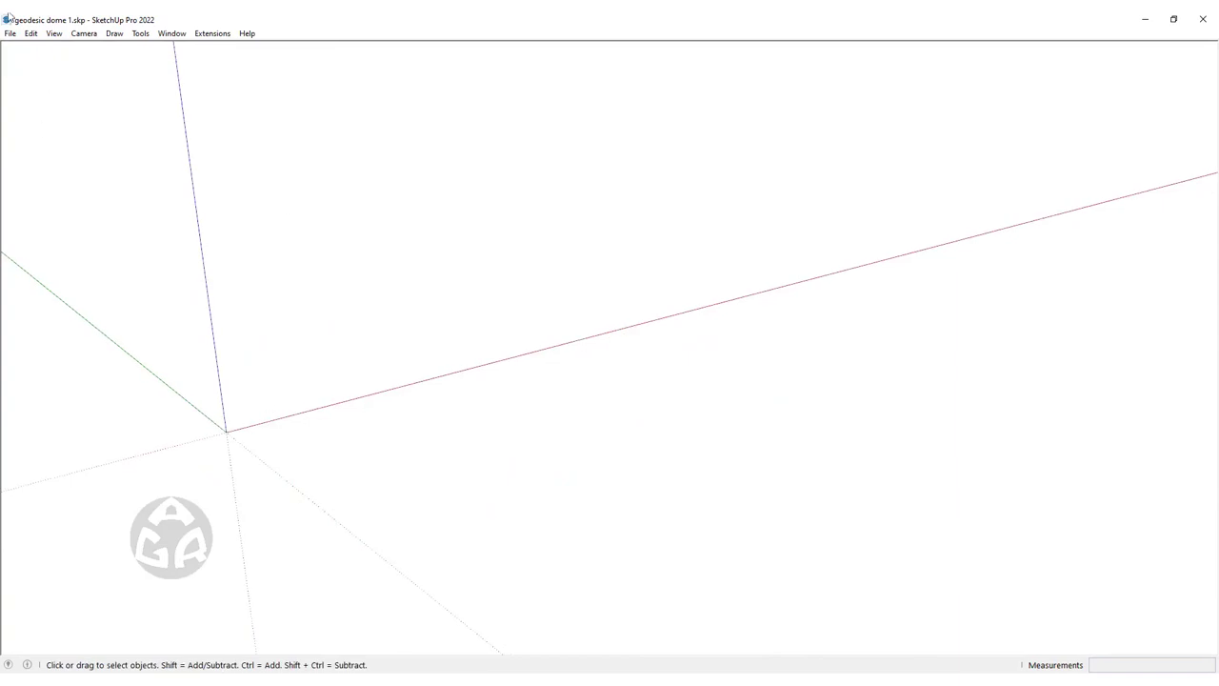
# Start a new untitled model without saving changes to the geodesic dome file
pyautogui.click(9, 33)
pyautogui.click(23, 45)
pyautogui.click(612, 378)
pyautogui.moveTo(631, 239)
pyautogui.mouseDown(button='middle')
pyautogui.moveTo(565, 349)
pyautogui.moveTo(571, 181)
pyautogui.mouseUp(button='middle')
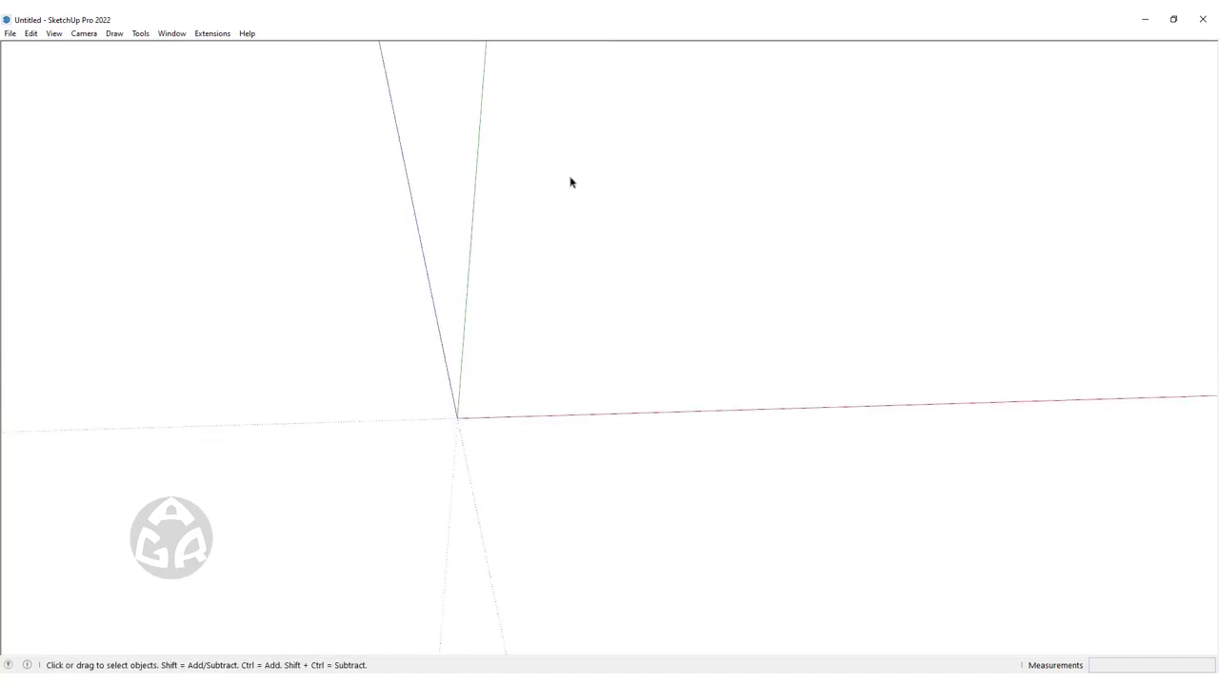
# Draw a golden-section rectangle, about 9.22 m by 14.92 m, from the origin and select it
pyautogui.press('r')
pyautogui.click(457, 417)
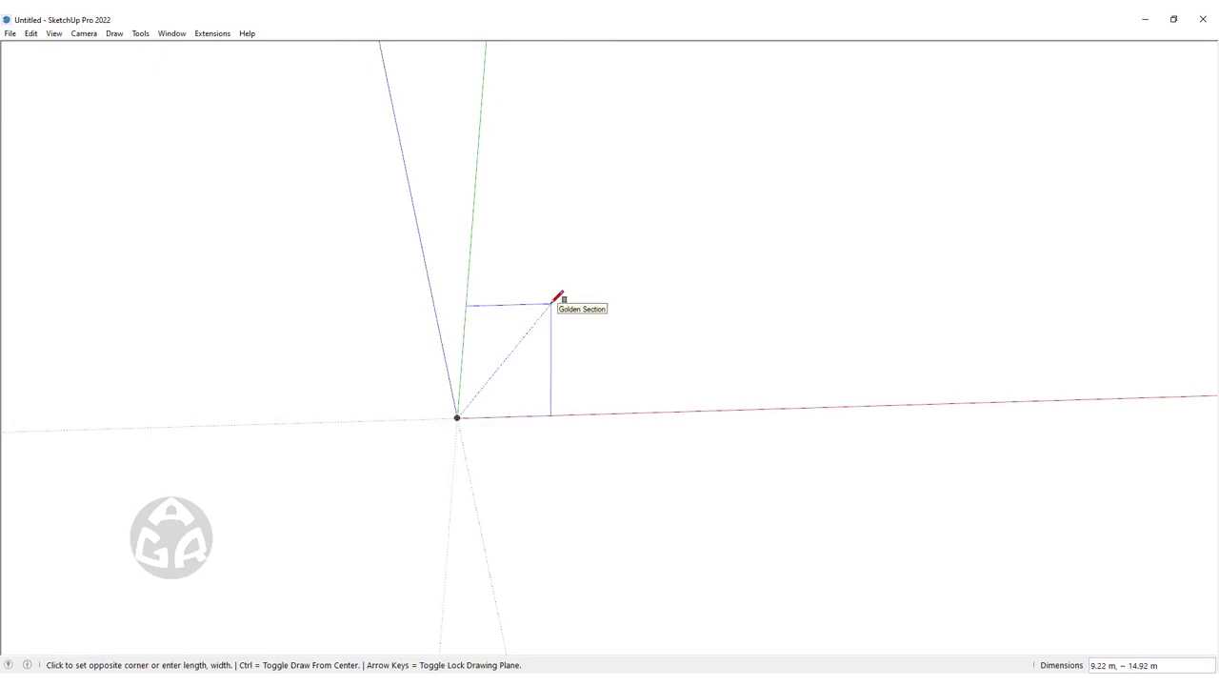
pyautogui.click(552, 303)
pyautogui.press('space')
pyautogui.moveTo(558, 294); pyautogui.dragTo(444, 353, button='middle')
pyautogui.click(522, 306)
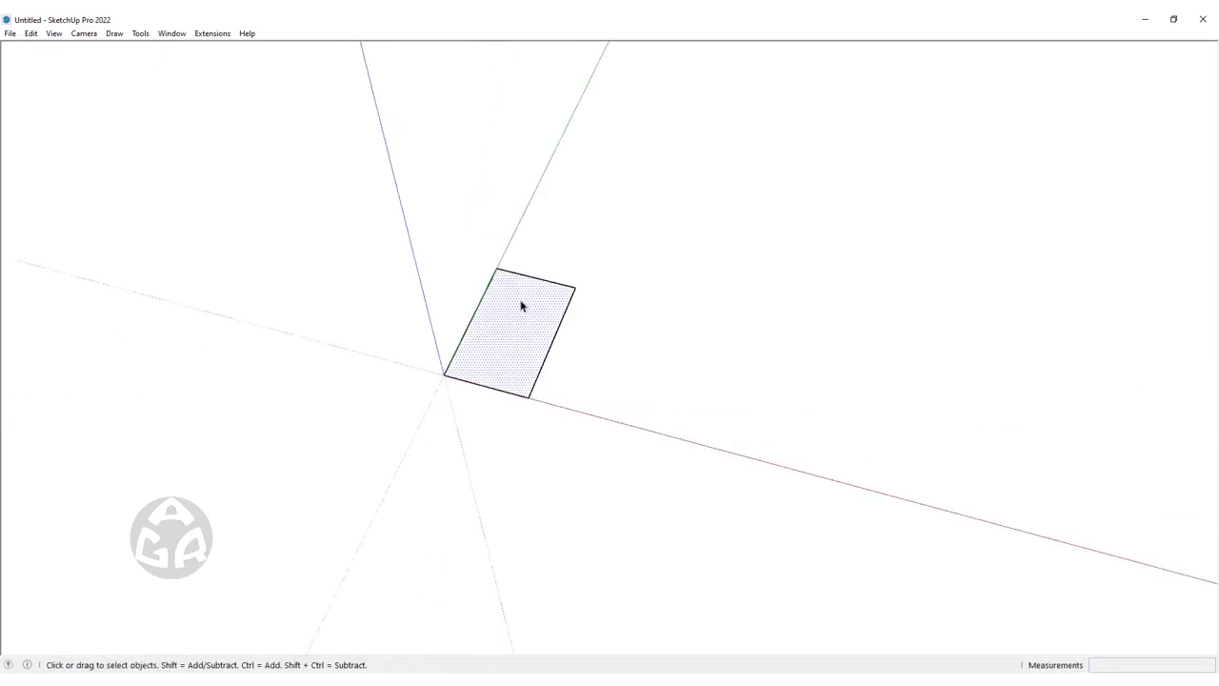
pyautogui.doubleClick(522, 306)
pyautogui.moveTo(522, 306); pyautogui.dragTo(484, 302, button='middle')
pyautogui.scroll(3, 512, 308)
pyautogui.press('q')
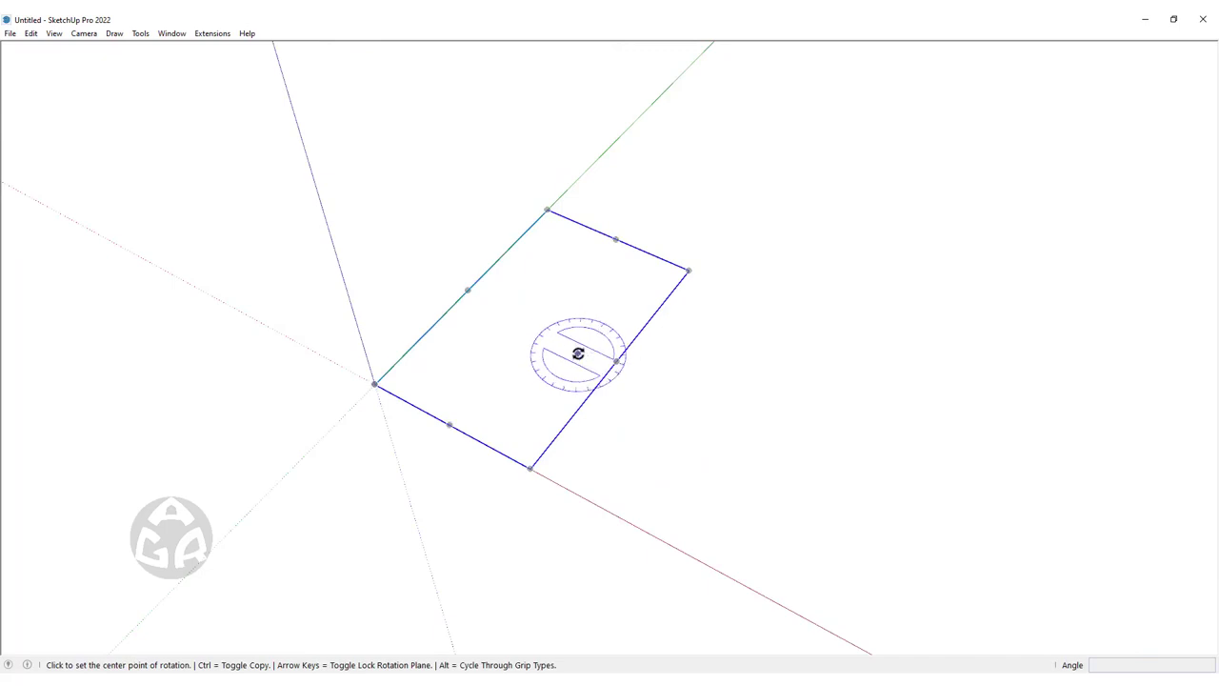
# Make a copy of the rectangle turned 90° and stand it upright at 90°
pyautogui.press('m')
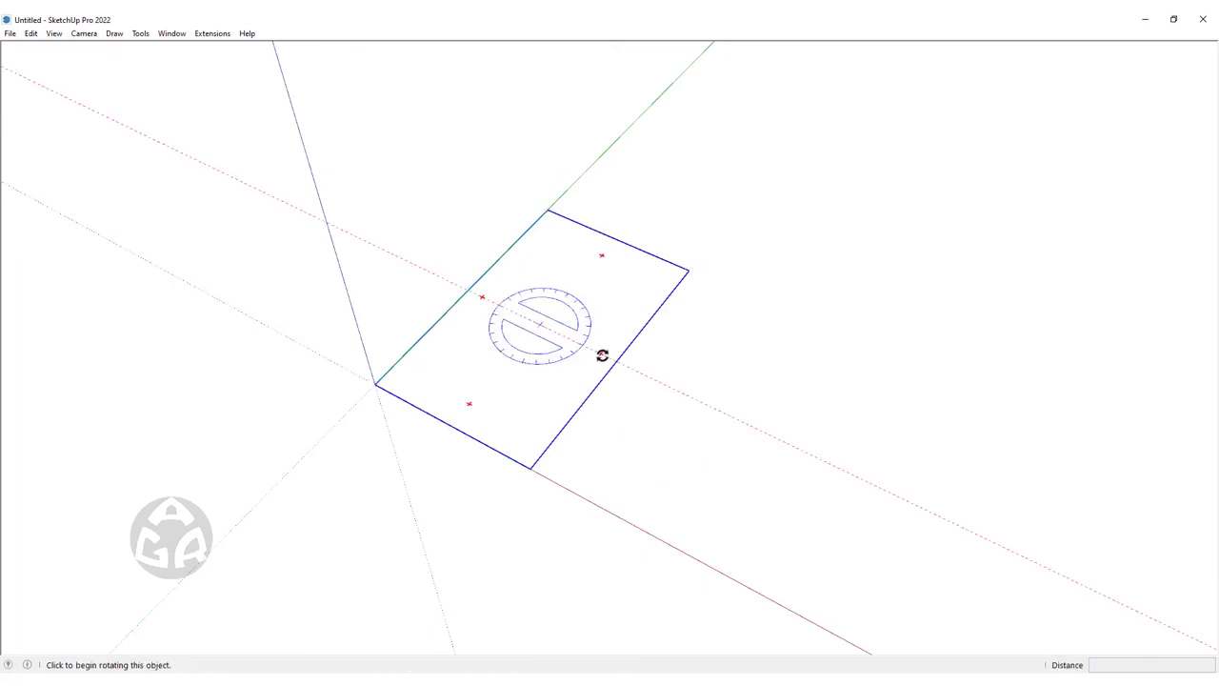
pyautogui.click(602, 355)
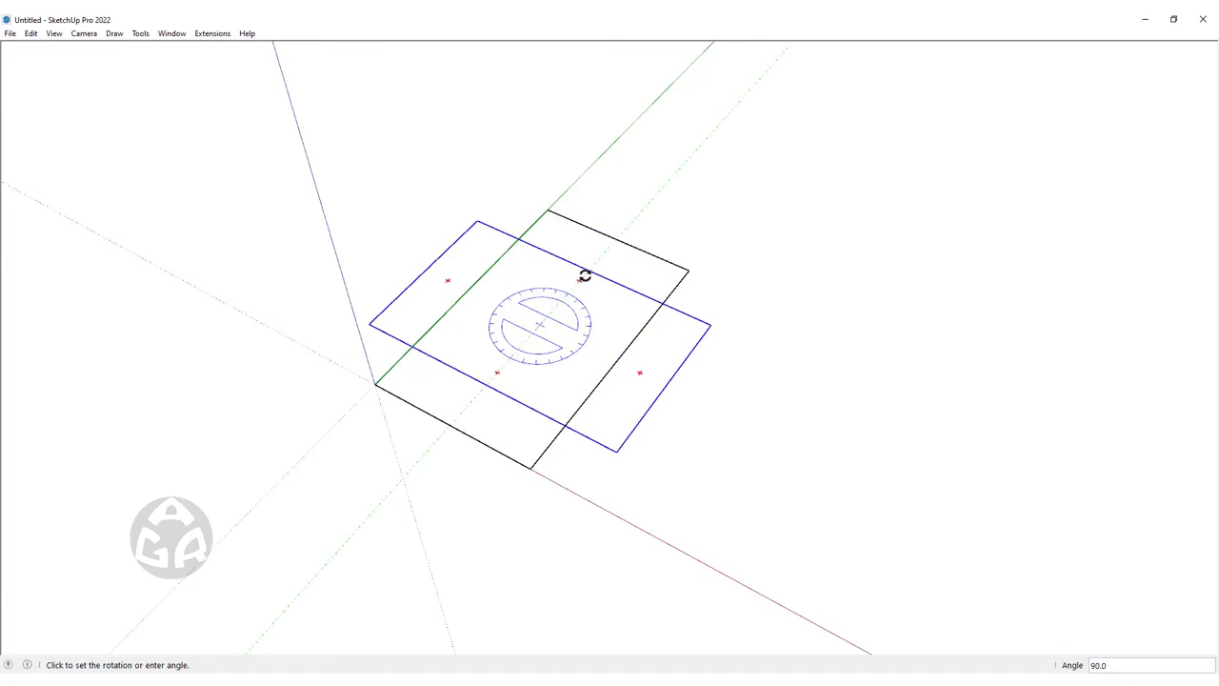
pyautogui.click(584, 275)
pyautogui.moveTo(585, 275)
pyautogui.mouseDown(button='middle')
pyautogui.moveTo(519, 275)
pyautogui.moveTo(659, 367)
pyautogui.mouseUp(button='middle')
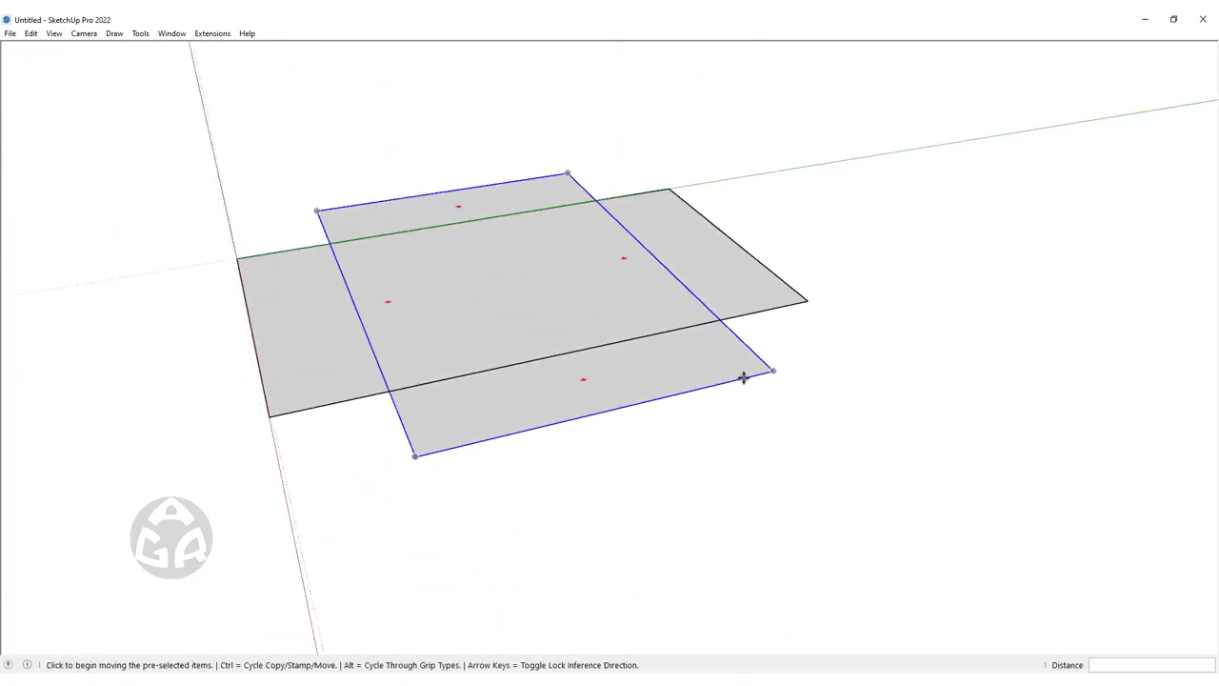
pyautogui.click(740, 376)
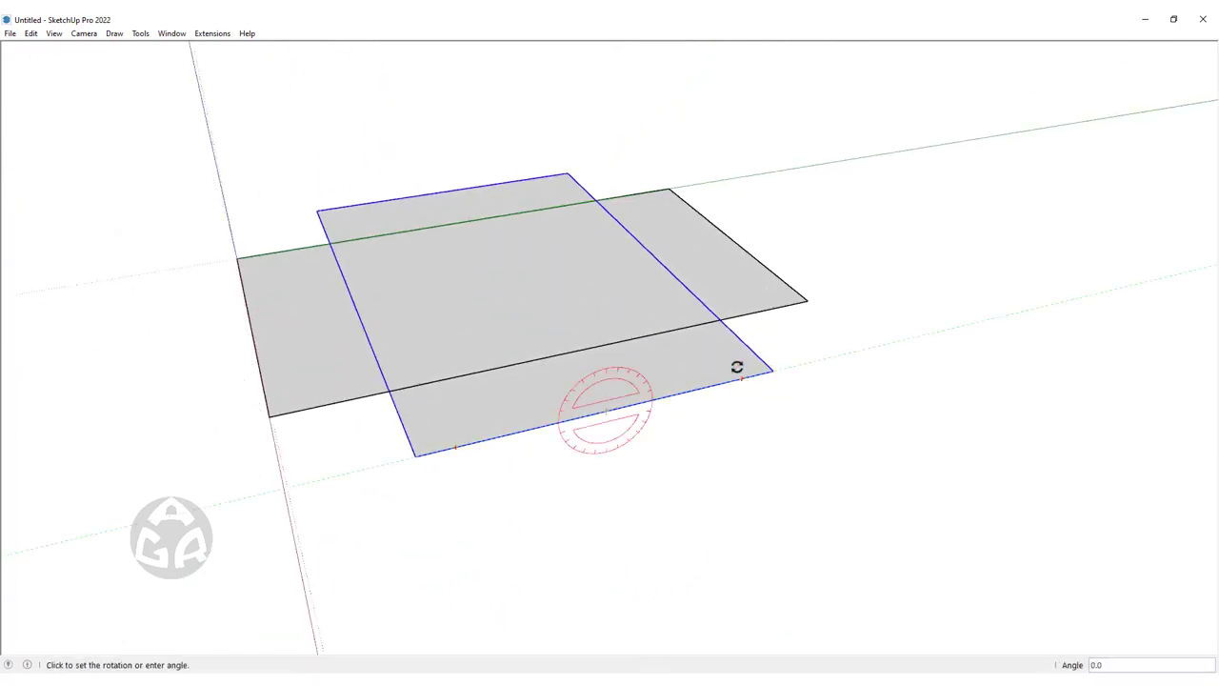
pyautogui.click(609, 319)
pyautogui.moveTo(606, 318)
pyautogui.mouseDown(button='middle')
pyautogui.moveTo(530, 294)
pyautogui.moveTo(541, 306)
pyautogui.mouseUp(button='middle')
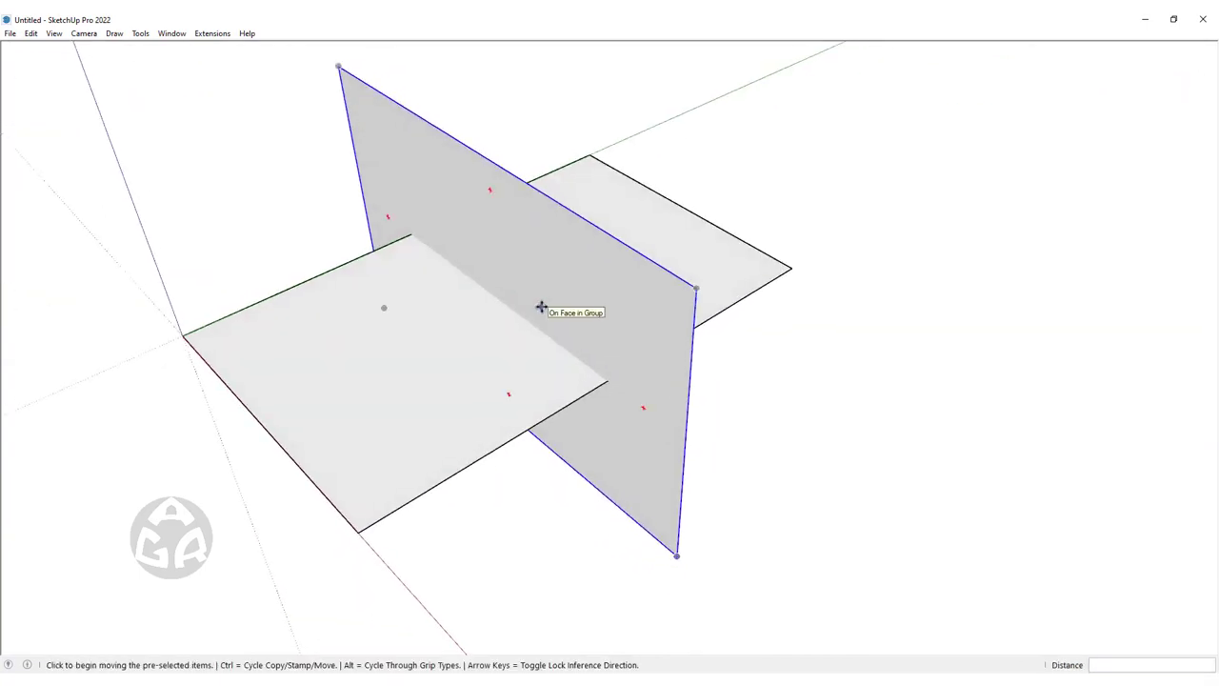
# Rotate further 90° copies so three golden rectangles cross at right angles
pyautogui.click(642, 398)
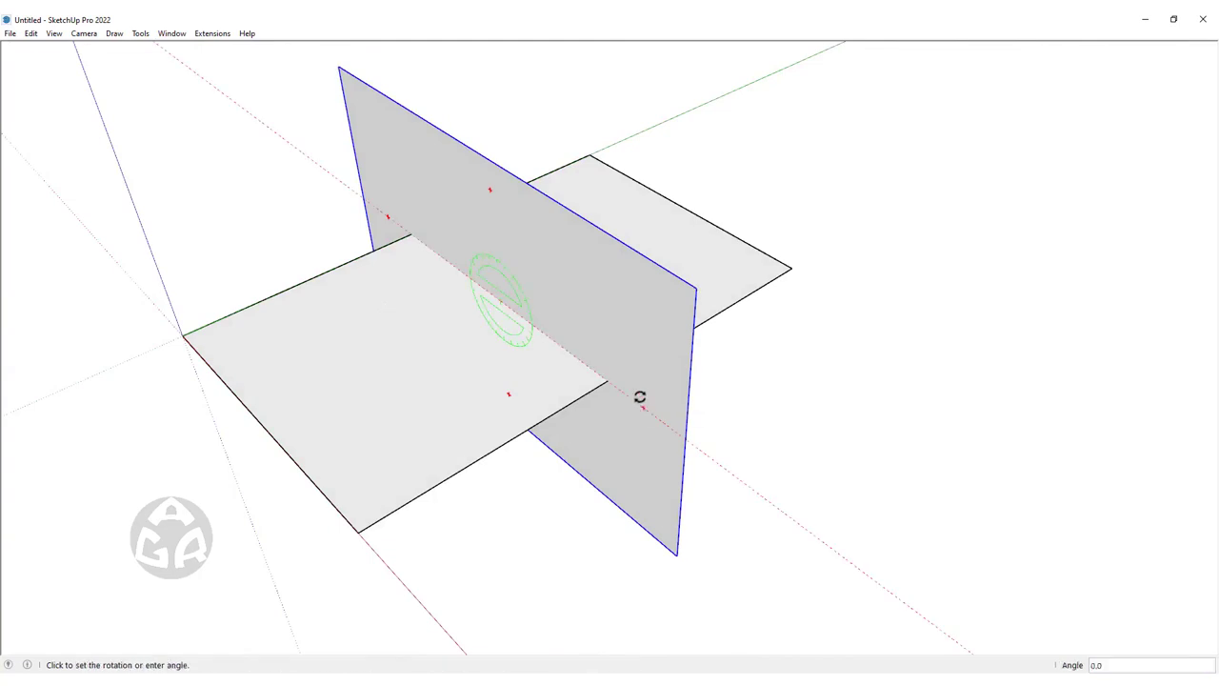
pyautogui.click(489, 182)
pyautogui.moveTo(503, 149); pyautogui.dragTo(579, 402, button='middle')
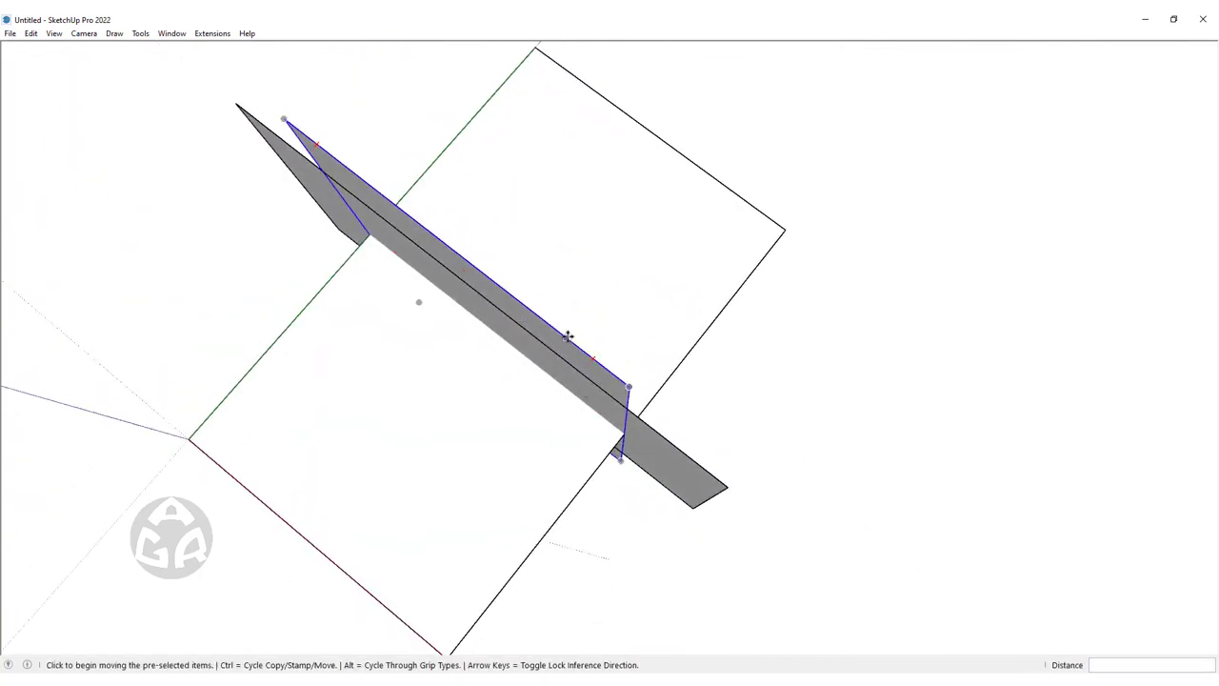
pyautogui.click(592, 354)
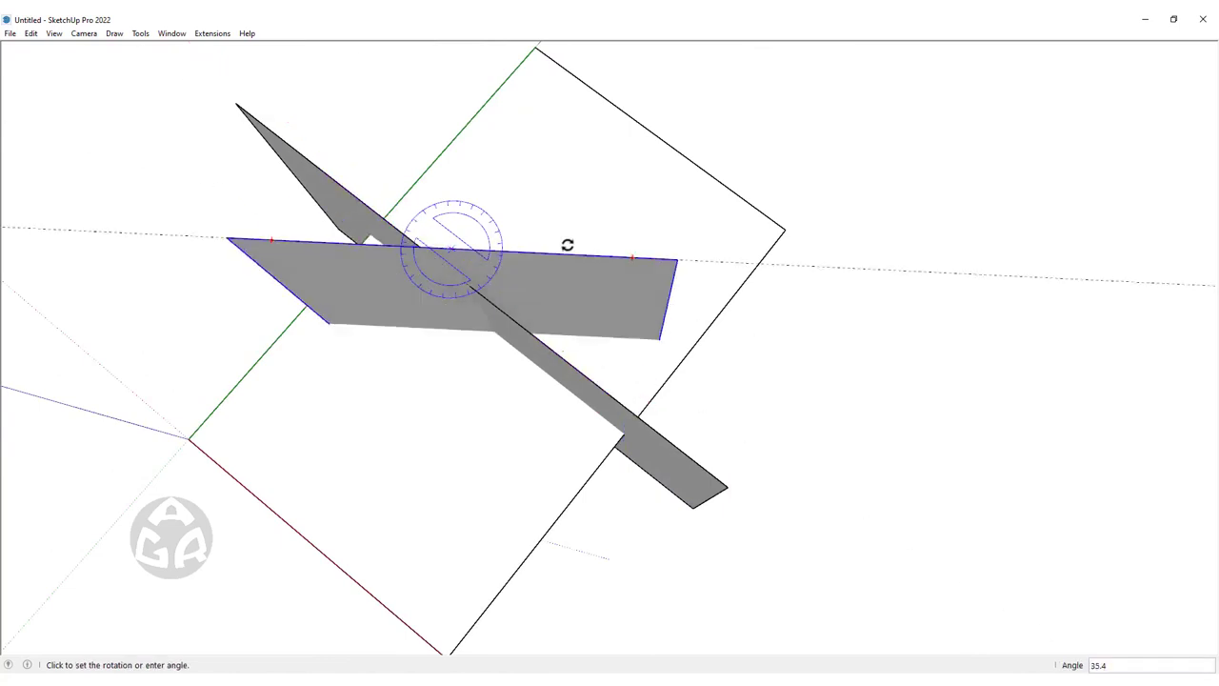
pyautogui.click(511, 183)
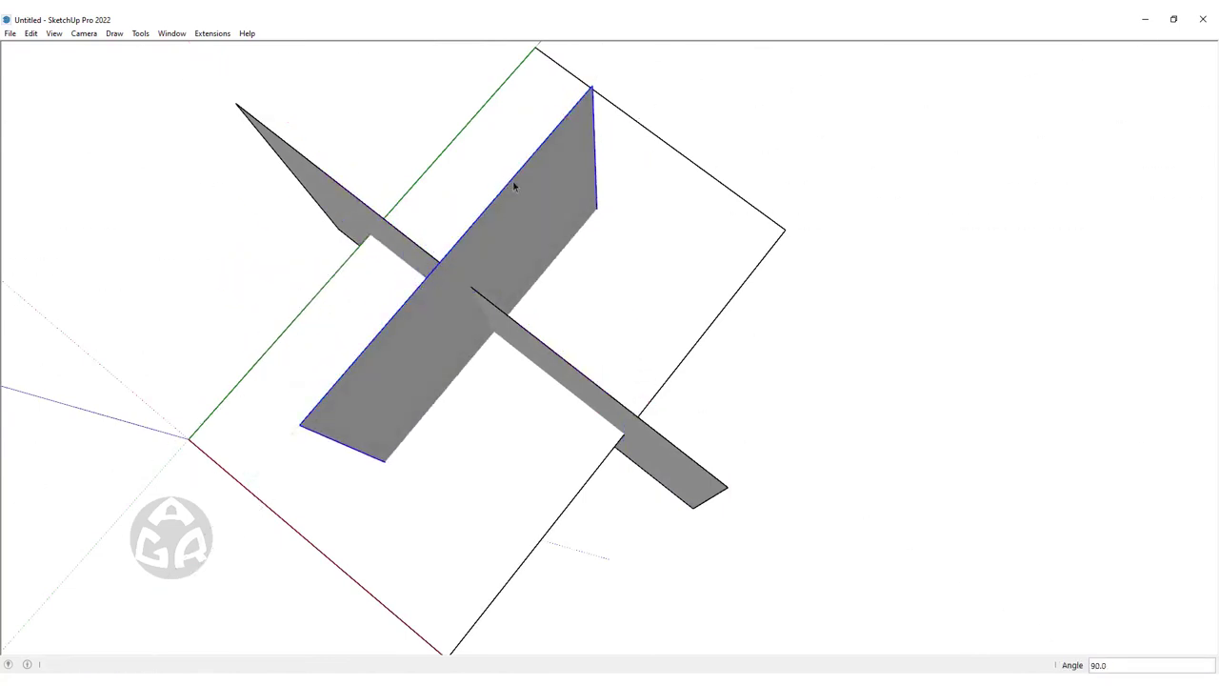
pyautogui.press('space')
pyautogui.scroll(-5, 511, 184)
pyautogui.moveTo(638, 268)
pyautogui.mouseDown(button='middle')
pyautogui.moveTo(679, 357)
pyautogui.moveTo(548, 337)
pyautogui.mouseUp(button='middle')
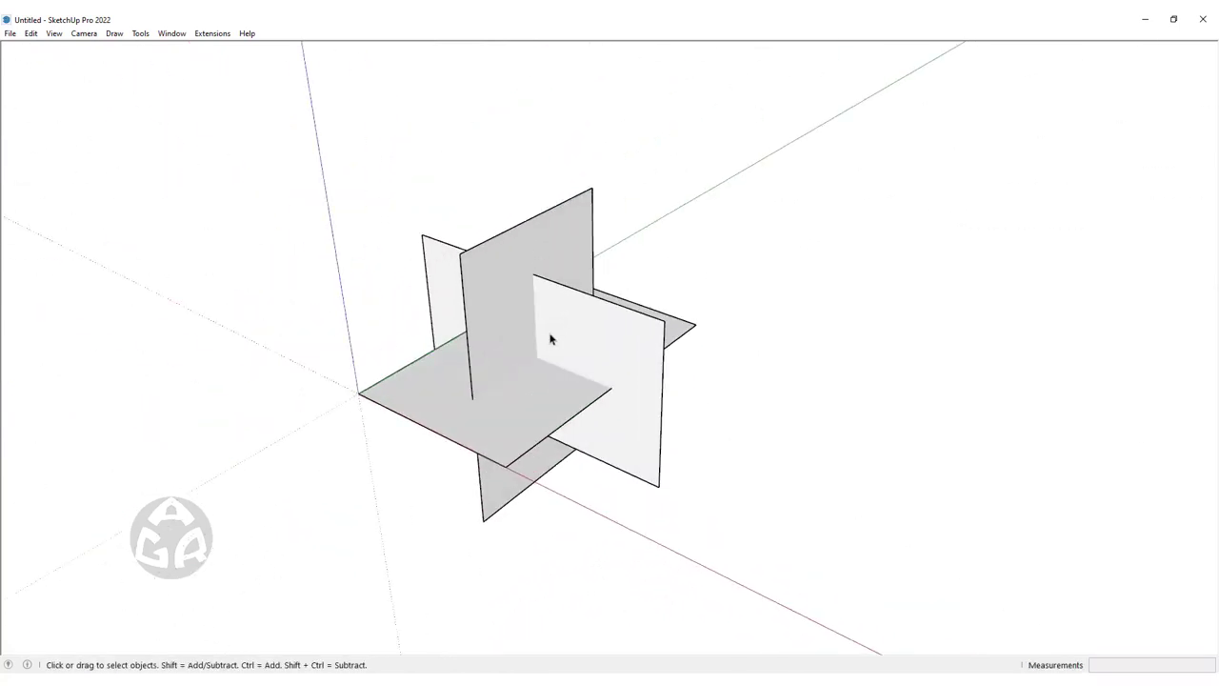
# Draw a closed triangular face joining three corners of the crossed panels
pyautogui.press('l')
pyautogui.click(664, 321)
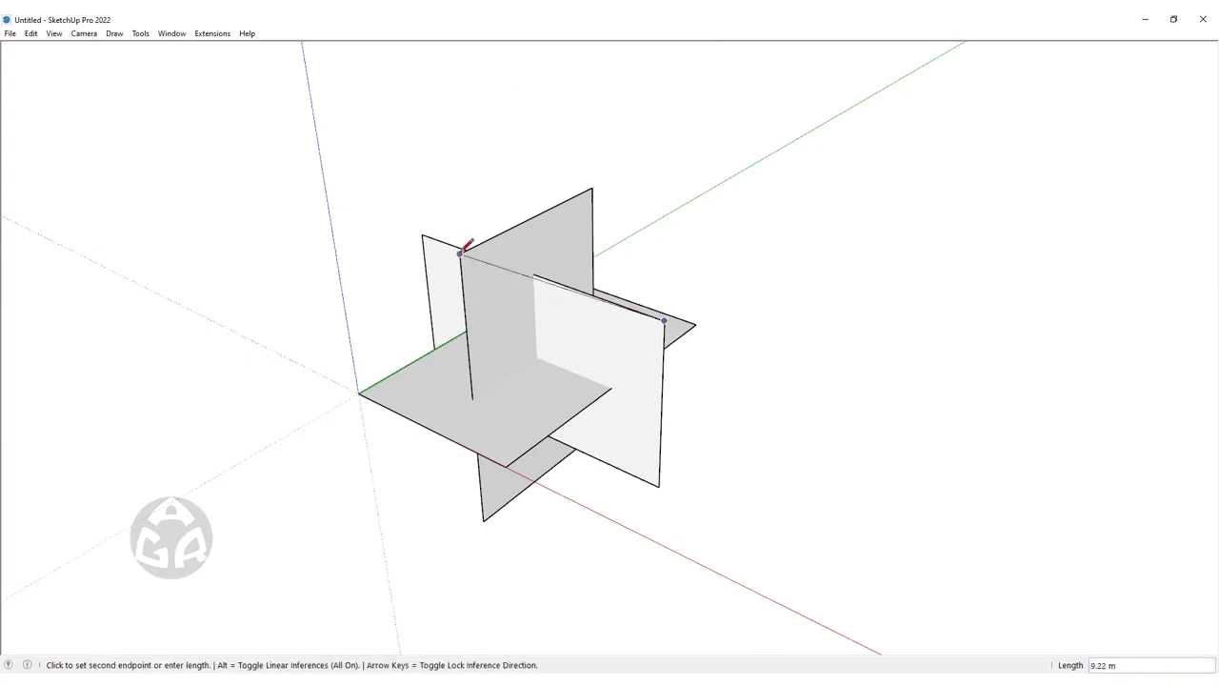
pyautogui.click(460, 255)
pyautogui.click(506, 466)
pyautogui.click(665, 321)
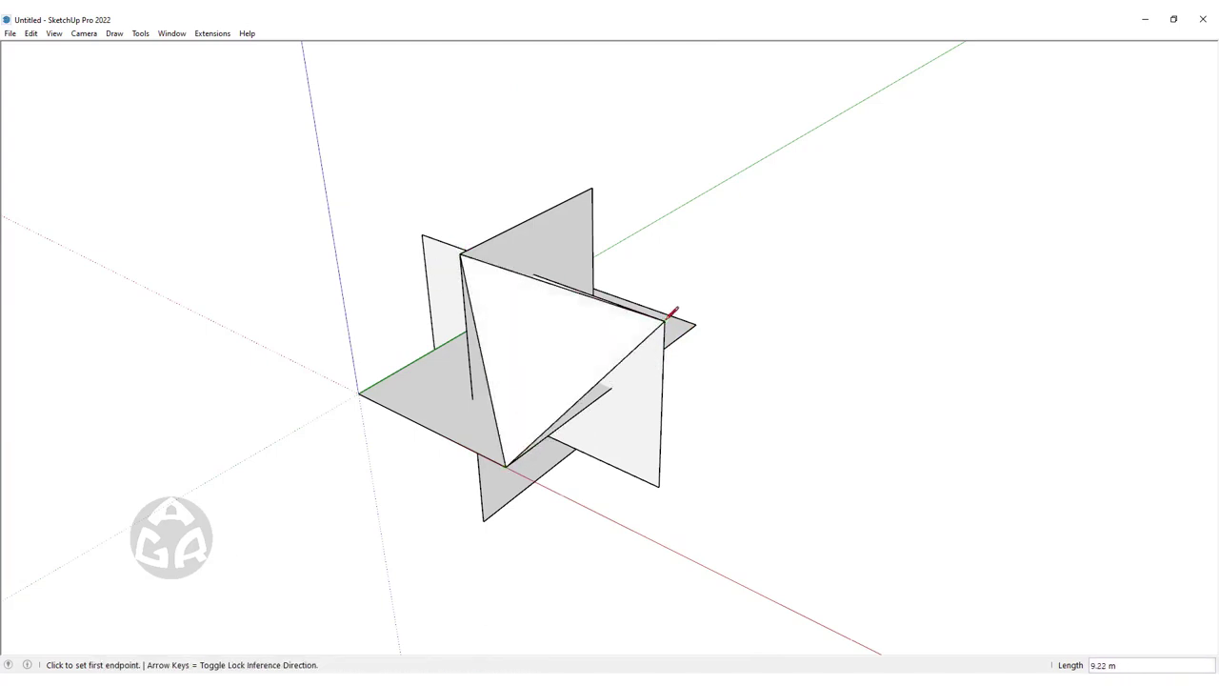
# Select the triangle face and make it a component
pyautogui.press('space')
pyautogui.click(503, 333)
pyautogui.moveTo(503, 333)
pyautogui.keyDown('shift'); pyautogui.mouseDown(button='middle')
pyautogui.moveTo(571, 314)
pyautogui.moveTo(636, 343)
pyautogui.moveTo(848, 277)
pyautogui.moveTo(562, 261)
pyautogui.moveTo(558, 340)
pyautogui.mouseUp(button='middle'); pyautogui.keyUp('shift')
pyautogui.press('g')
pyautogui.press('Return')
pyautogui.scroll(3, 584, 449)
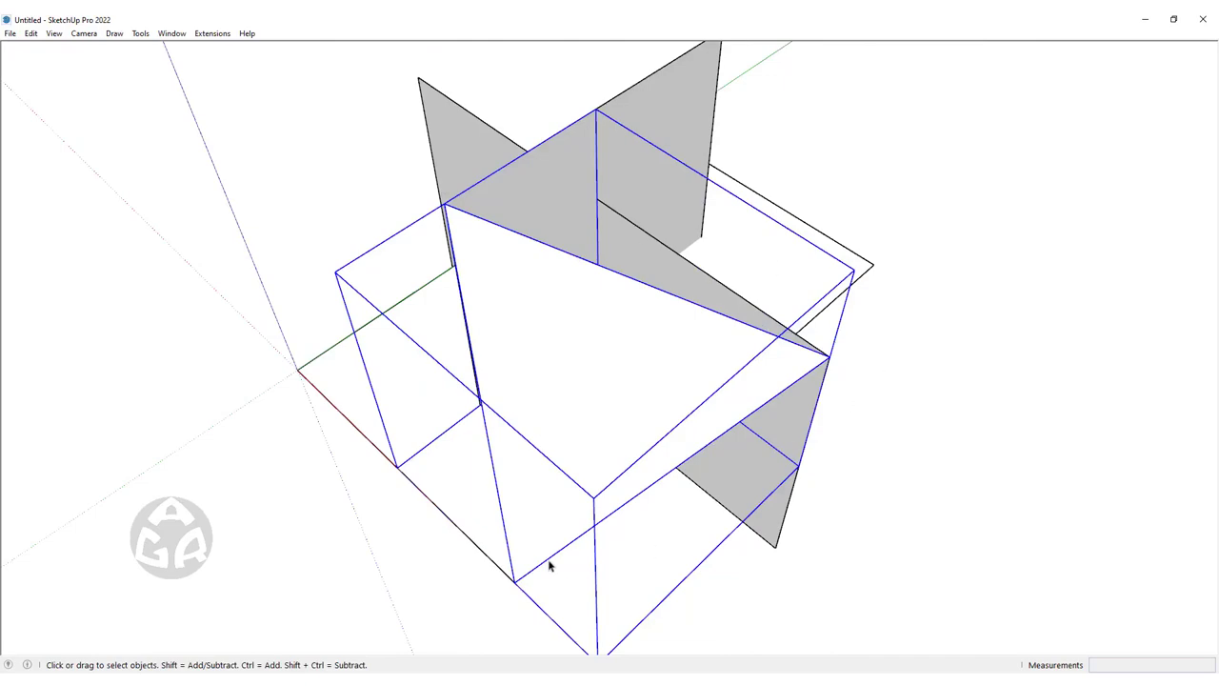
pyautogui.moveTo(731, 431)
pyautogui.mouseDown(button='middle')
pyautogui.moveTo(566, 299)
pyautogui.moveTo(881, 201)
pyautogui.moveTo(580, 354)
pyautogui.moveTo(647, 409)
pyautogui.moveTo(613, 308)
pyautogui.moveTo(631, 239)
pyautogui.moveTo(645, 296)
pyautogui.moveTo(379, 400)
pyautogui.mouseUp(button='middle')
pyautogui.scroll(-3, 638, 303)
pyautogui.scroll(3, 638, 292)
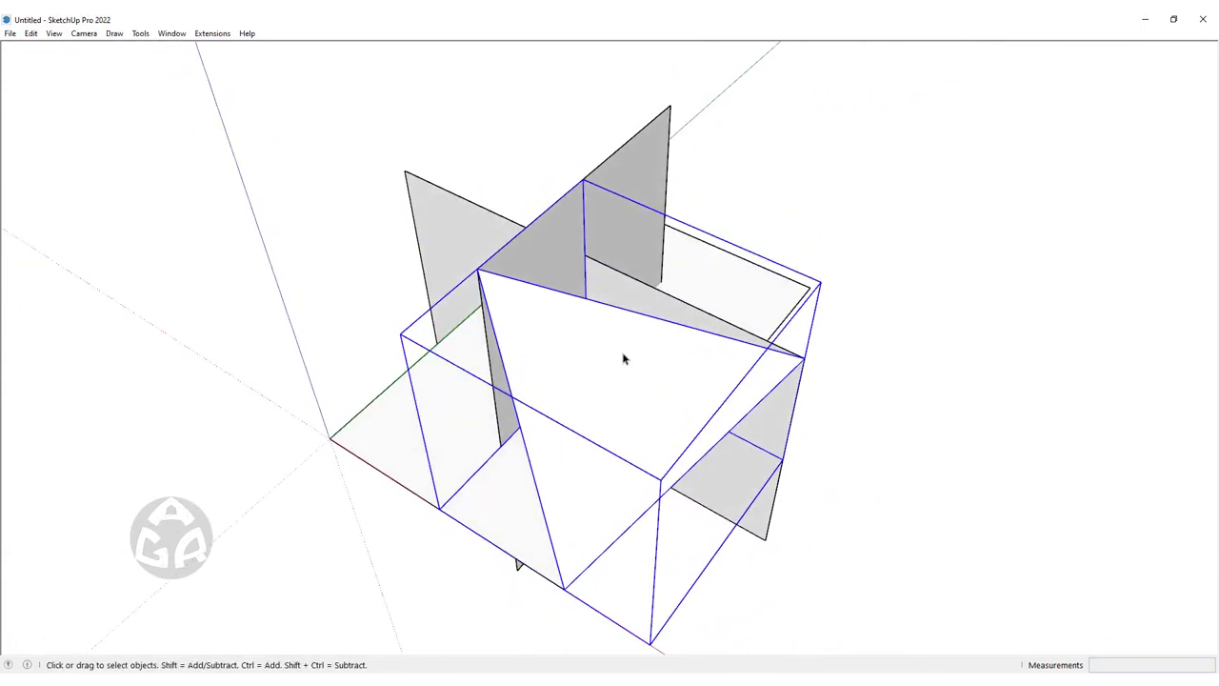
pyautogui.moveTo(670, 379)
pyautogui.mouseDown(button='middle')
pyautogui.moveTo(677, 364)
pyautogui.moveTo(658, 362)
pyautogui.moveTo(455, 365)
pyautogui.moveTo(484, 182)
pyautogui.moveTo(650, 127)
pyautogui.moveTo(667, 314)
pyautogui.moveTo(620, 457)
pyautogui.moveTo(458, 491)
pyautogui.moveTo(554, 205)
pyautogui.moveTo(620, 277)
pyautogui.moveTo(637, 400)
pyautogui.moveTo(615, 368)
pyautogui.moveTo(790, 258)
pyautogui.moveTo(965, 263)
pyautogui.moveTo(816, 389)
pyautogui.moveTo(802, 376)
pyautogui.mouseUp(button='middle')
pyautogui.scroll(2, 709, 354)
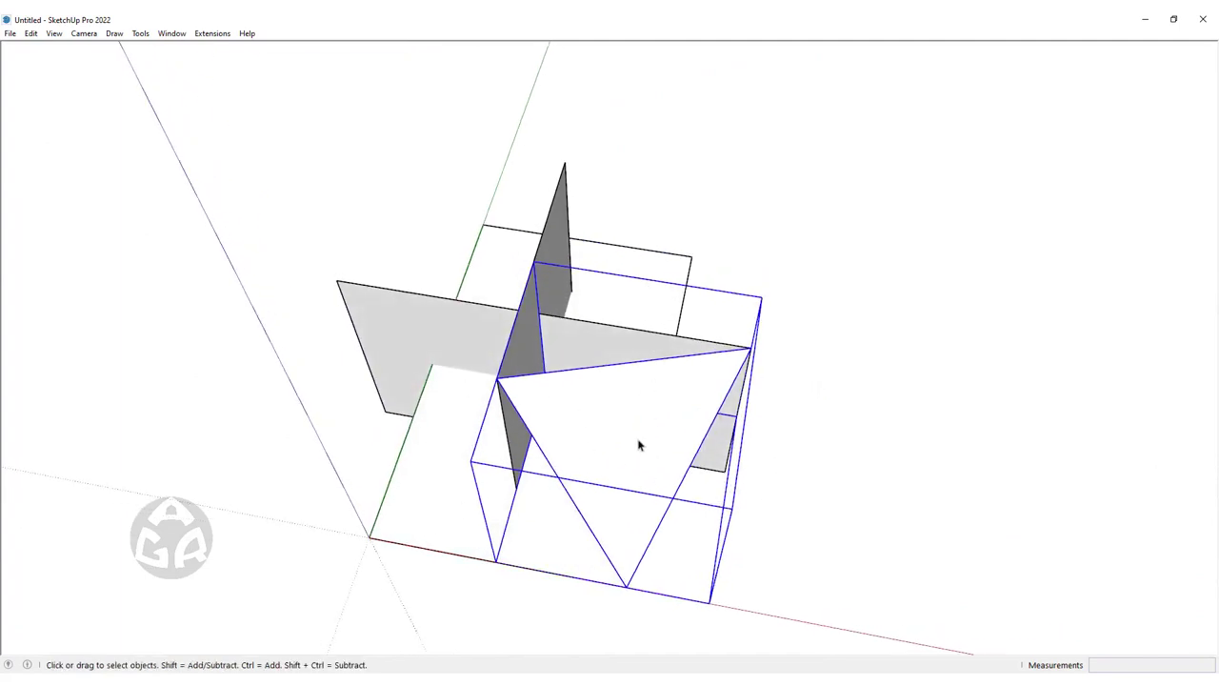
pyautogui.moveTo(639, 445)
pyautogui.mouseDown(button='middle')
pyautogui.moveTo(636, 311)
pyautogui.moveTo(682, 382)
pyautogui.mouseUp(button='middle')
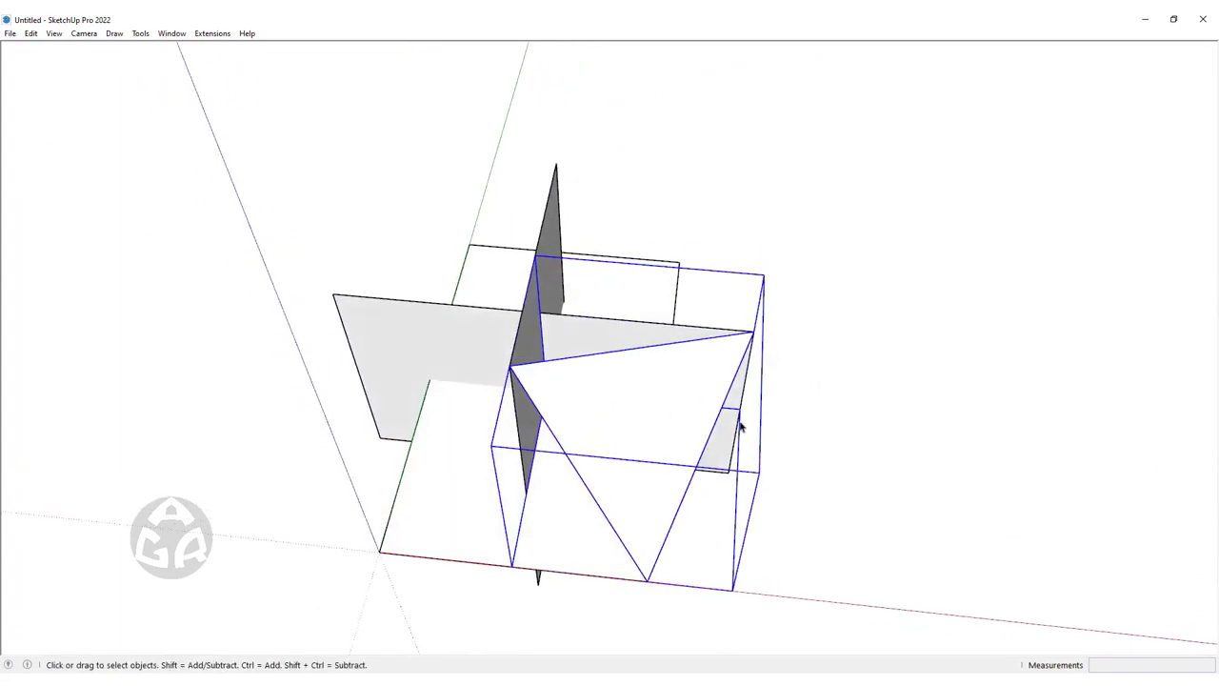
pyautogui.press('q')
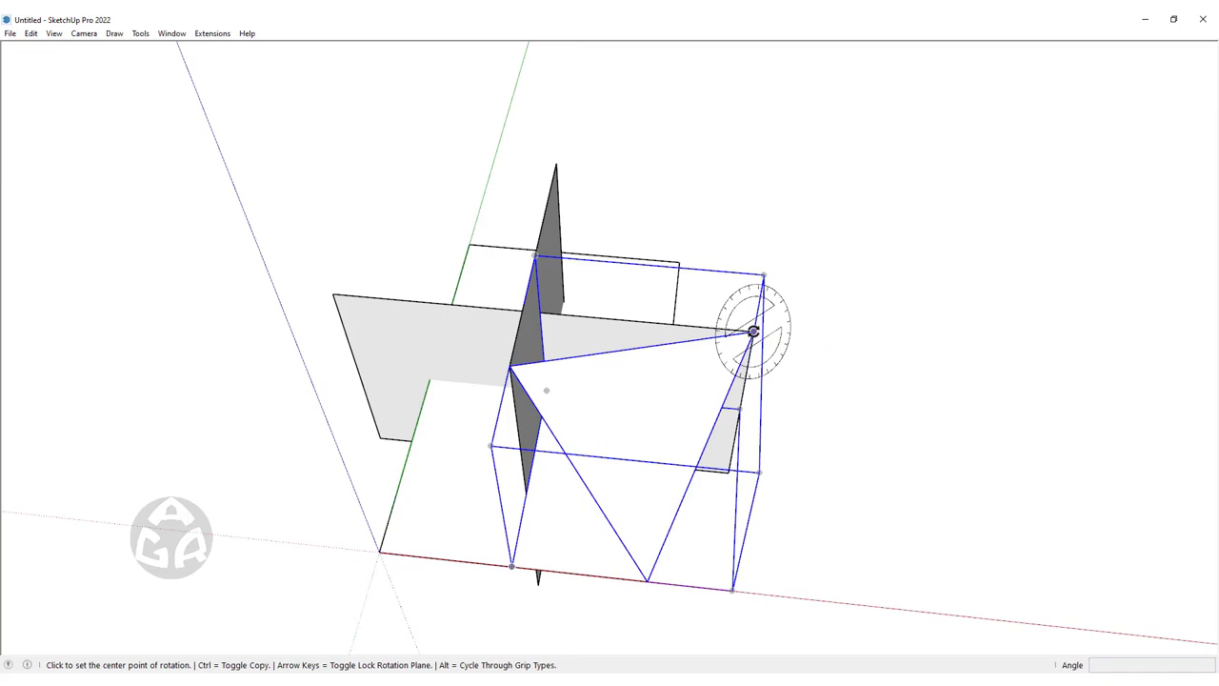
# Rotate-copy the triangle component 72° four times around the panel corner into a pentagonal cap
pyautogui.moveTo(753, 332); pyautogui.dragTo(379, 434)
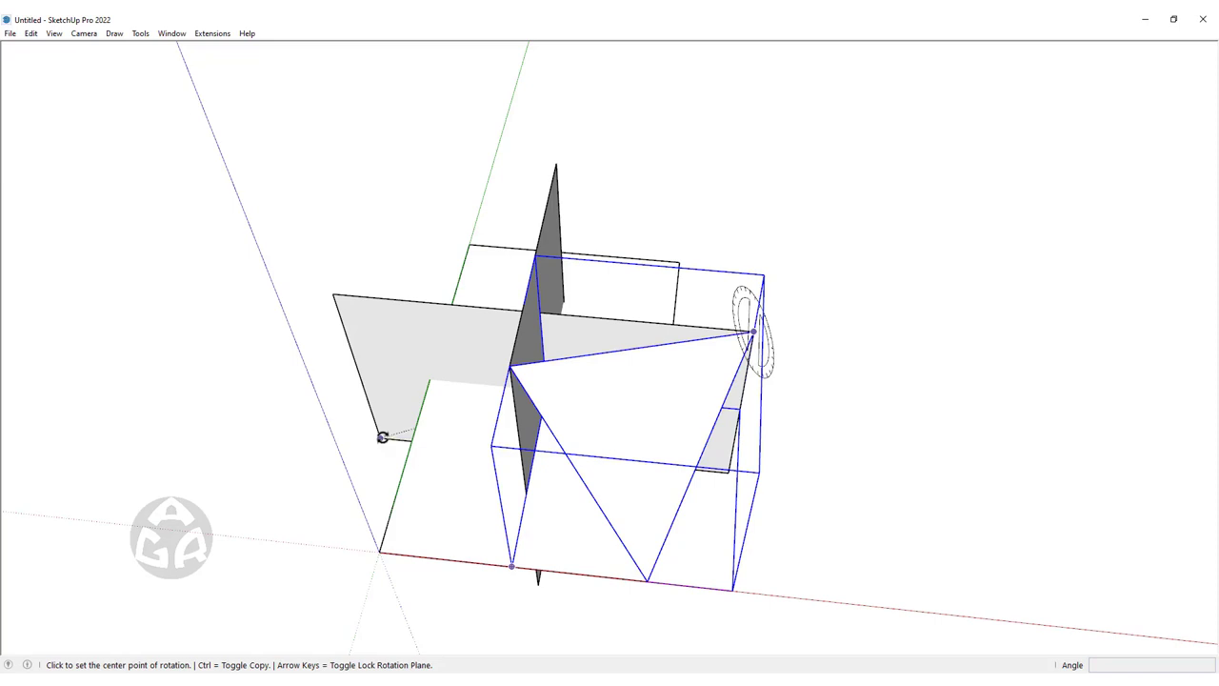
pyautogui.moveTo(615, 381); pyautogui.dragTo(810, 269, button='middle')
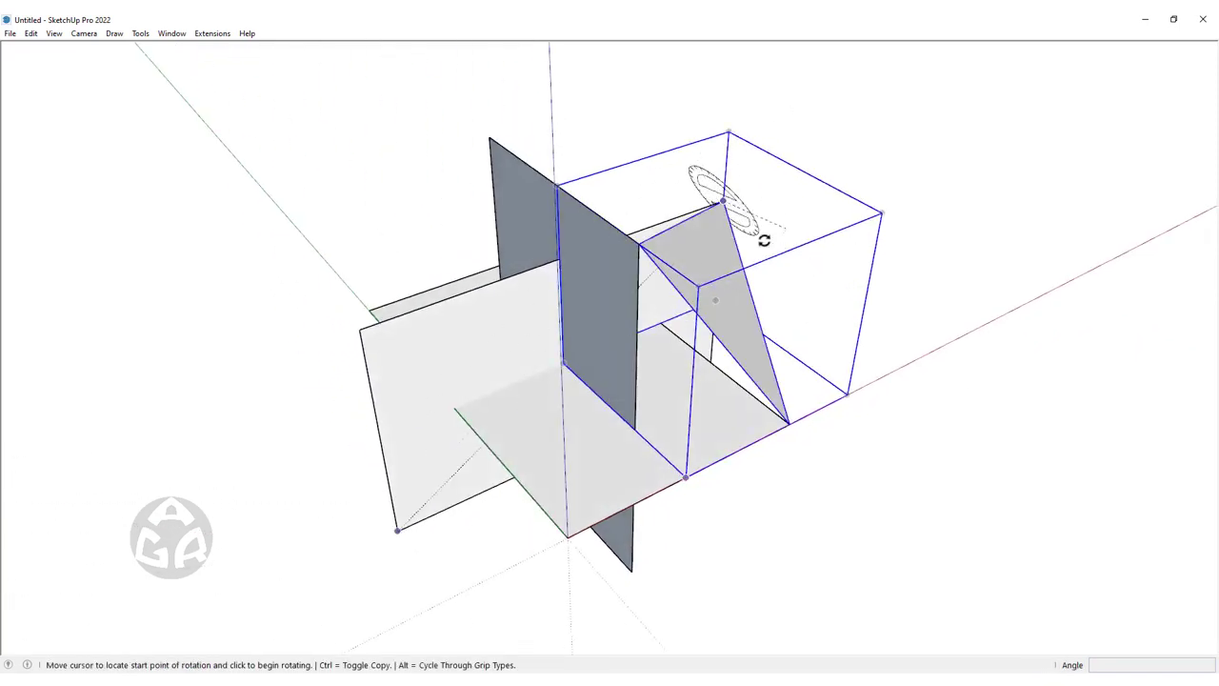
pyautogui.moveTo(947, 275)
pyautogui.mouseDown(button='middle')
pyautogui.moveTo(775, 308)
pyautogui.moveTo(776, 354)
pyautogui.moveTo(653, 422)
pyautogui.mouseUp(button='middle')
pyautogui.moveTo(511, 444)
pyautogui.mouseDown(button='middle')
pyautogui.moveTo(512, 427)
pyautogui.moveTo(653, 394)
pyautogui.moveTo(734, 422)
pyautogui.moveTo(536, 432)
pyautogui.moveTo(516, 379)
pyautogui.mouseUp(button='middle')
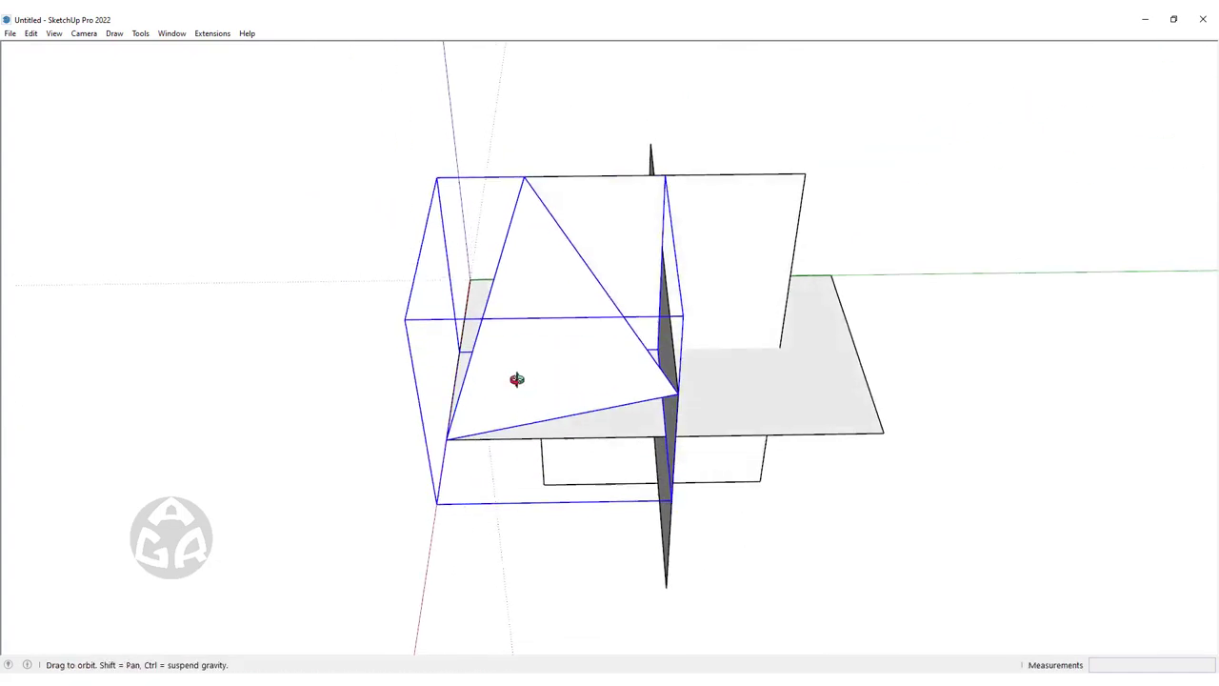
pyautogui.click(517, 425)
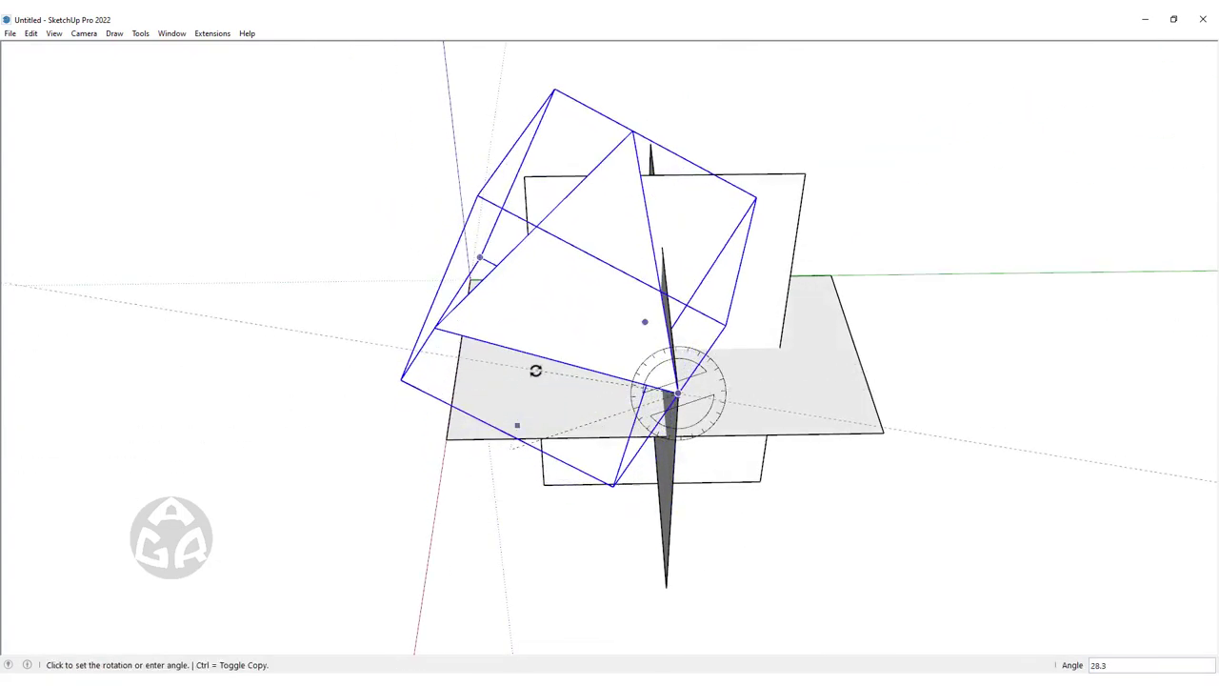
pyautogui.press('ctrl')
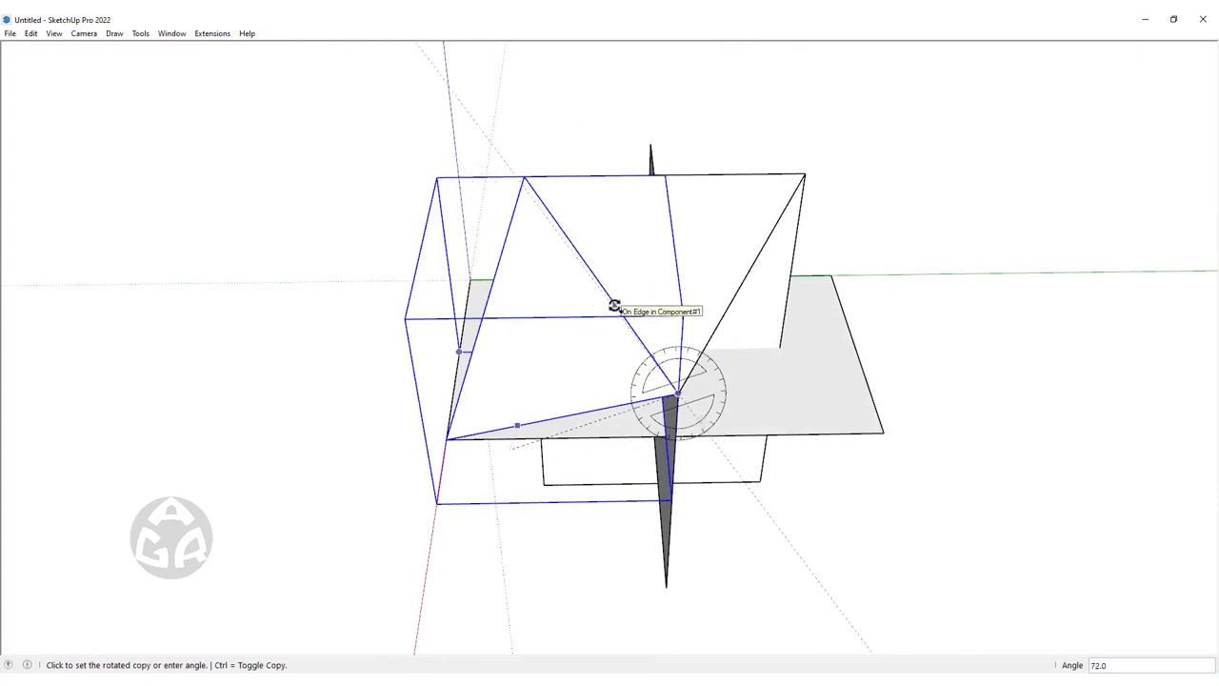
pyautogui.click(614, 306)
pyautogui.write('x4')
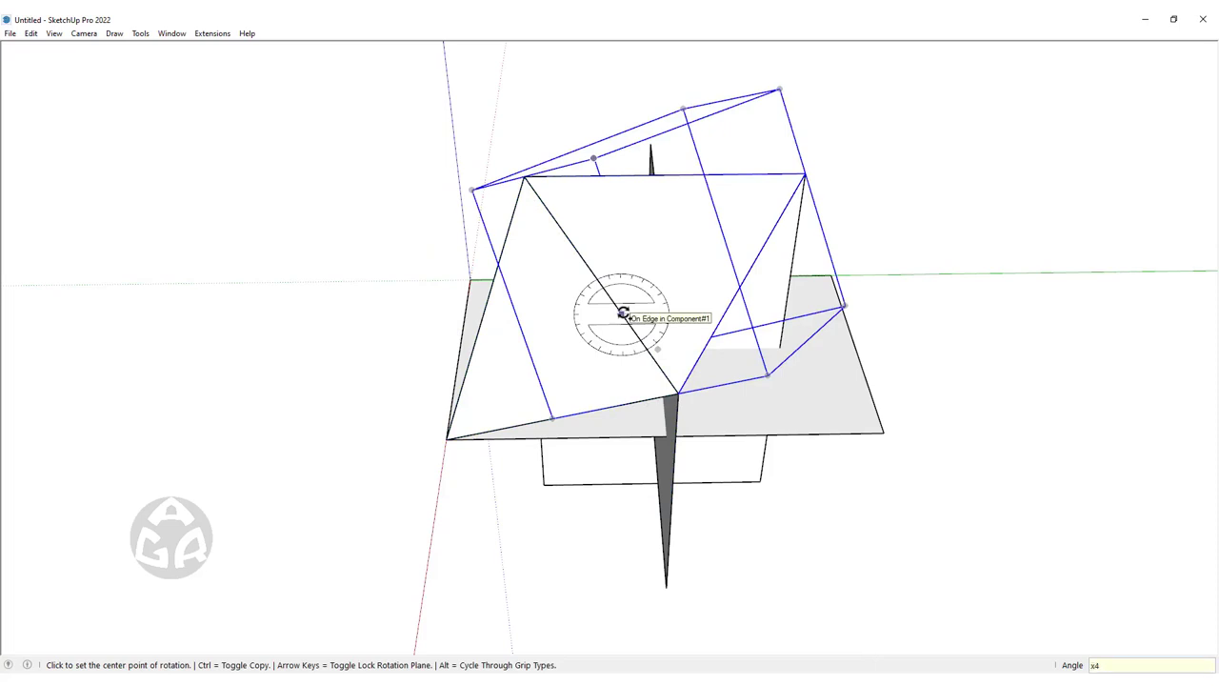
pyautogui.press('Return')
pyautogui.press('space')
pyautogui.moveTo(1034, 248)
pyautogui.mouseDown(button='middle')
pyautogui.moveTo(495, 452)
pyautogui.moveTo(593, 319)
pyautogui.moveTo(548, 266)
pyautogui.mouseUp(button='middle')
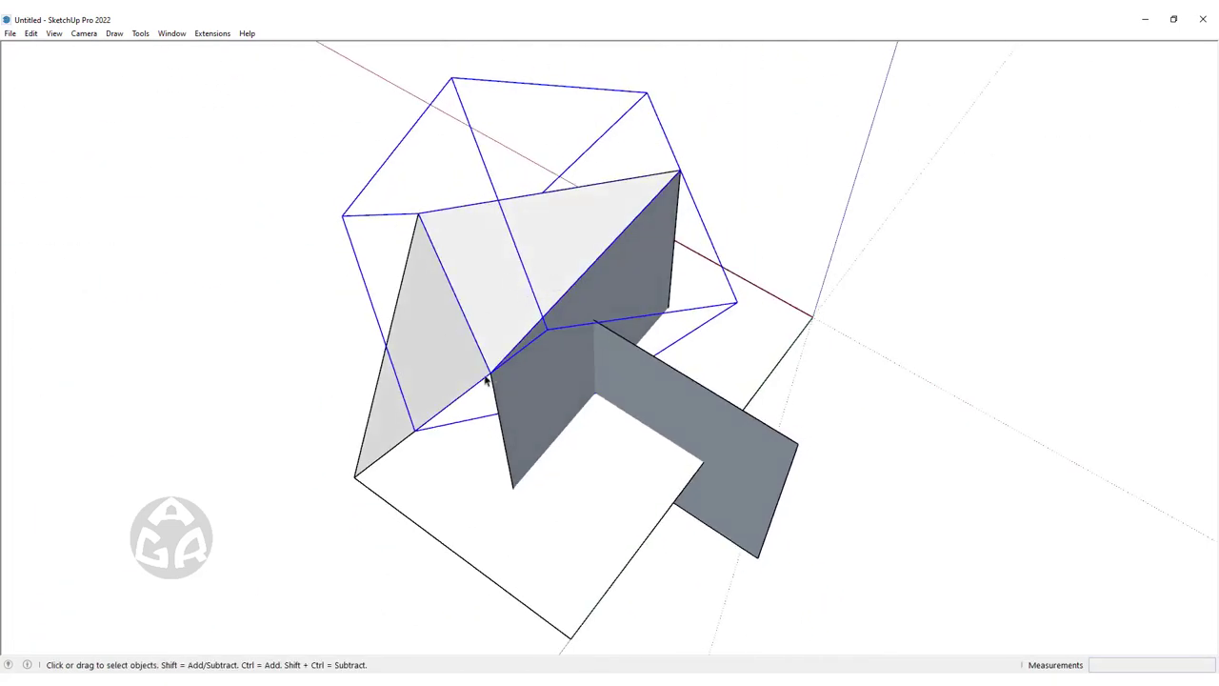
# Rotate a 72° copy of the triangle around the top-left vertex
pyautogui.press('q')
pyautogui.moveTo(490, 375)
pyautogui.mouseDown(button='middle')
pyautogui.moveTo(585, 299)
pyautogui.moveTo(394, 196)
pyautogui.moveTo(560, 300)
pyautogui.moveTo(447, 184)
pyautogui.mouseUp(button='middle')
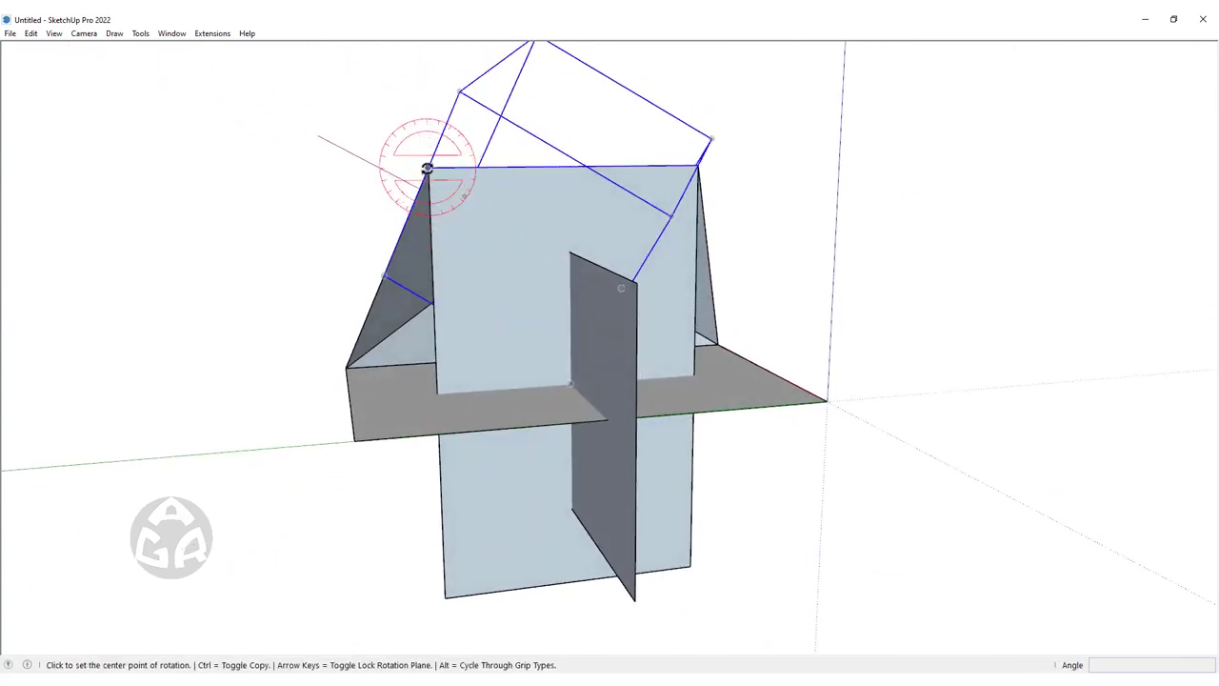
pyautogui.click(427, 168)
pyautogui.moveTo(704, 536); pyautogui.dragTo(689, 562)
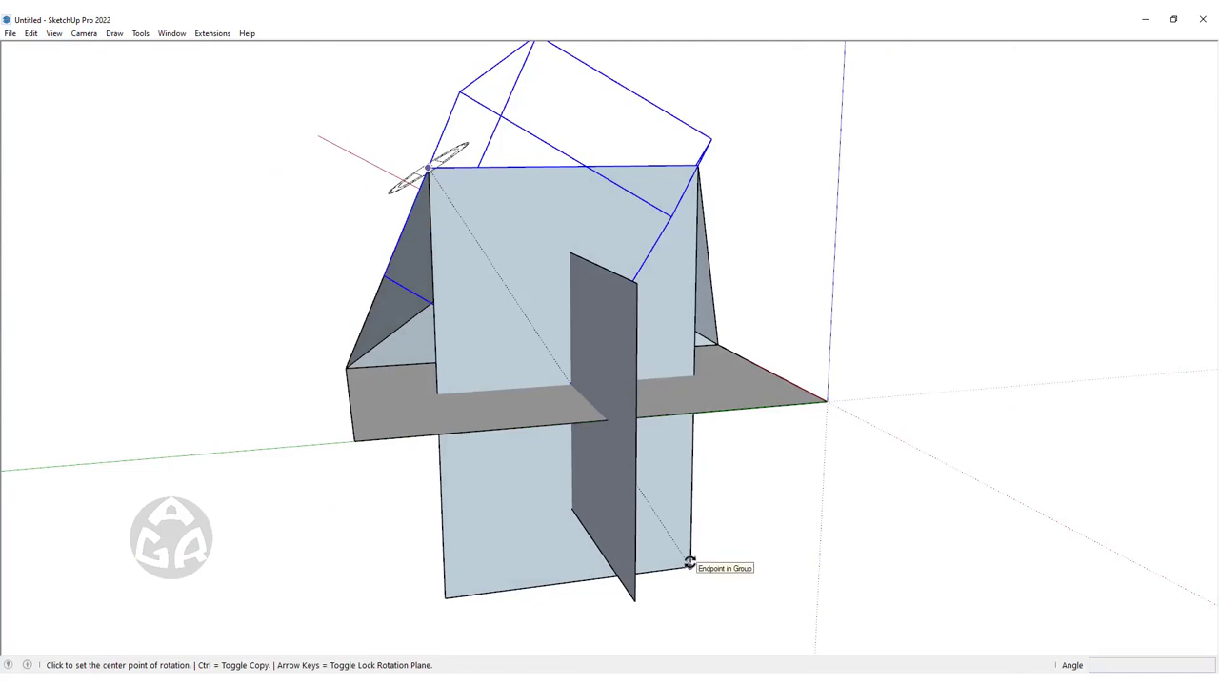
pyautogui.moveTo(482, 239); pyautogui.dragTo(690, 497, button='middle')
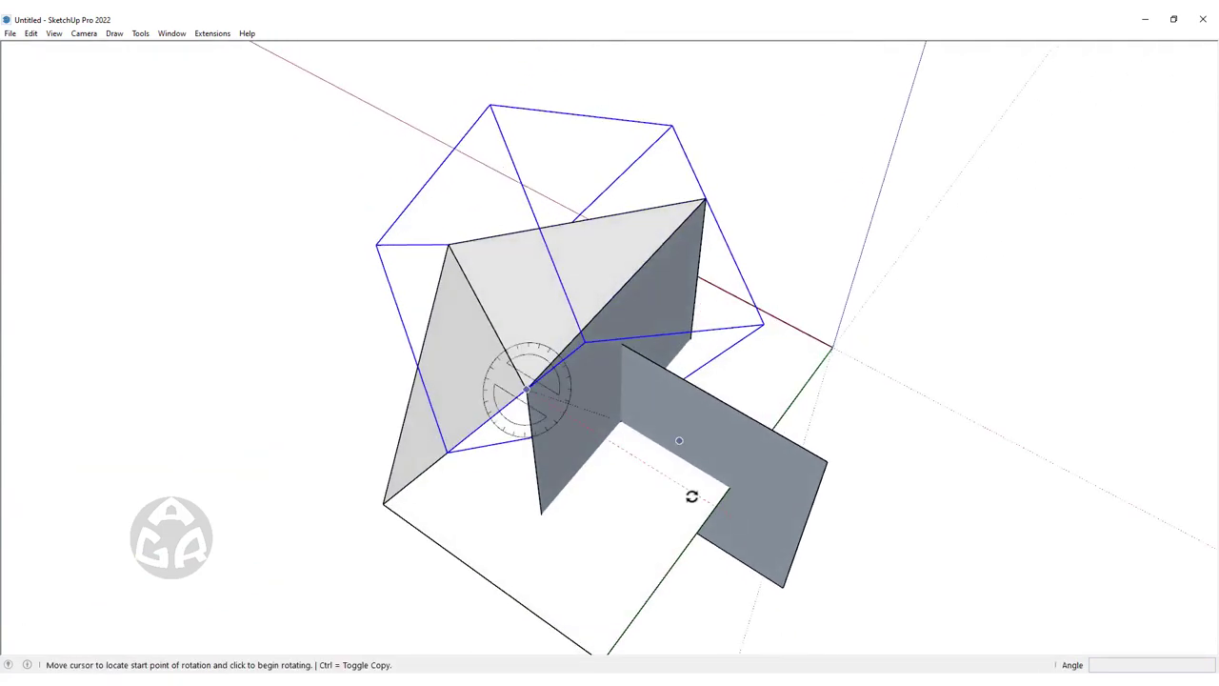
pyautogui.click(492, 334)
pyautogui.click(579, 330)
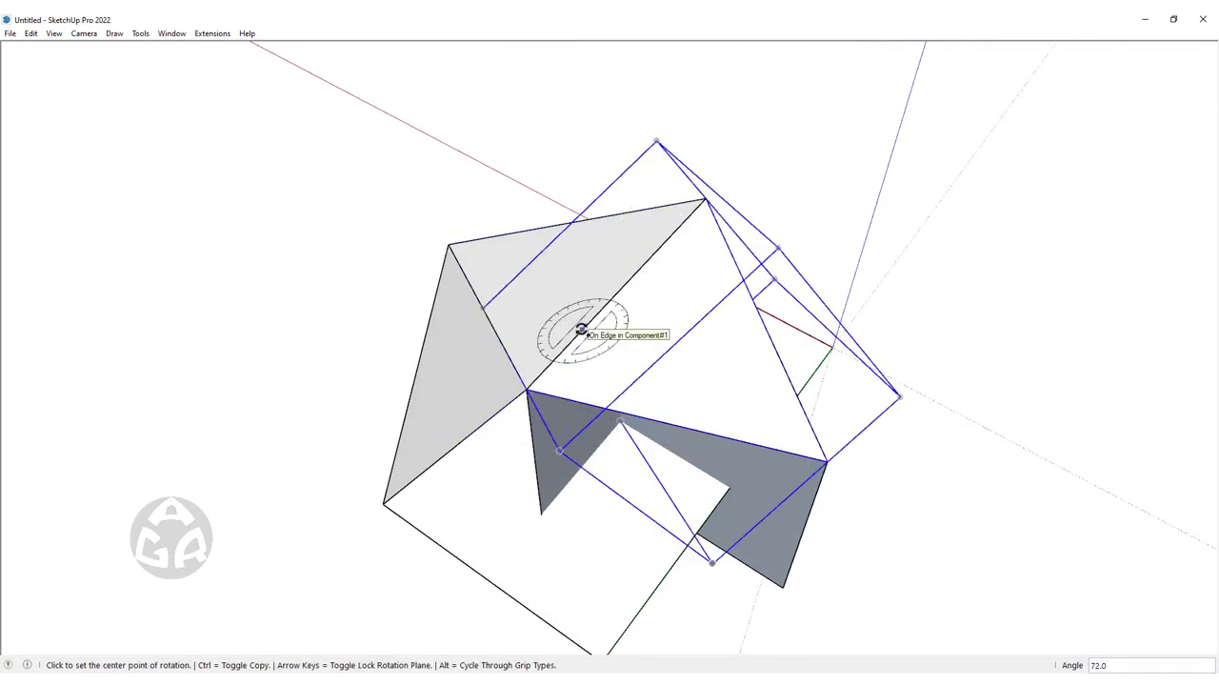
pyautogui.hotkey('ctrl', 'z')
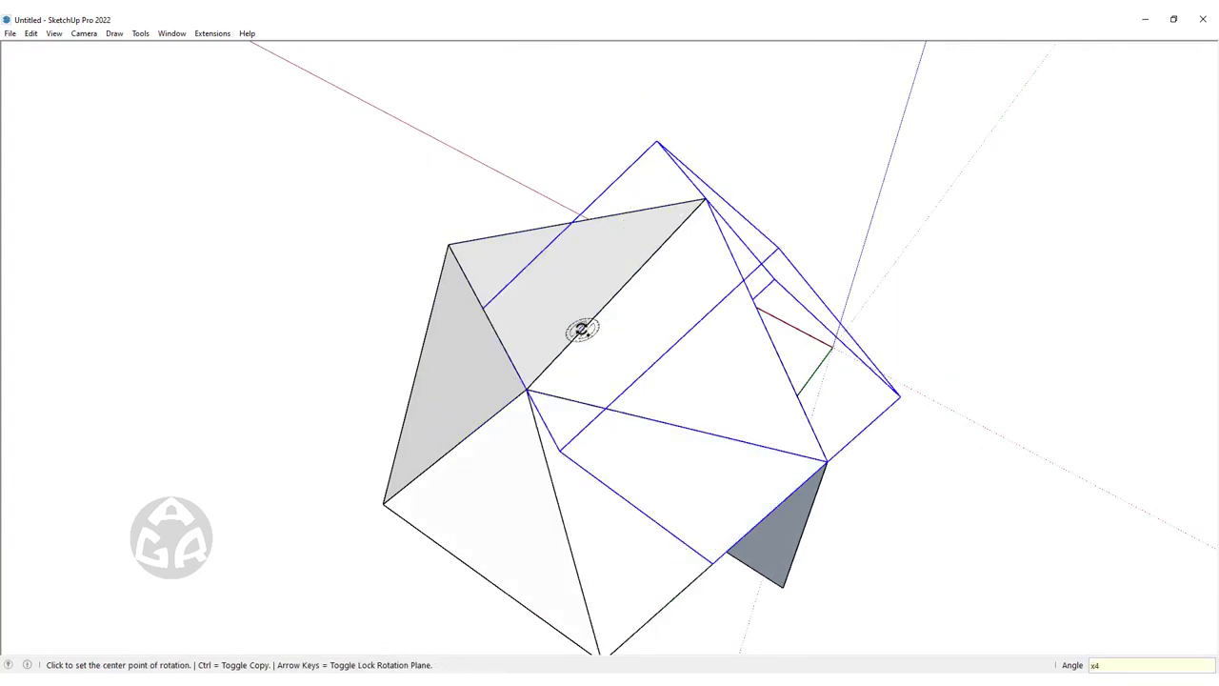
pyautogui.moveTo(581, 330); pyautogui.dragTo(612, 340, button='middle')
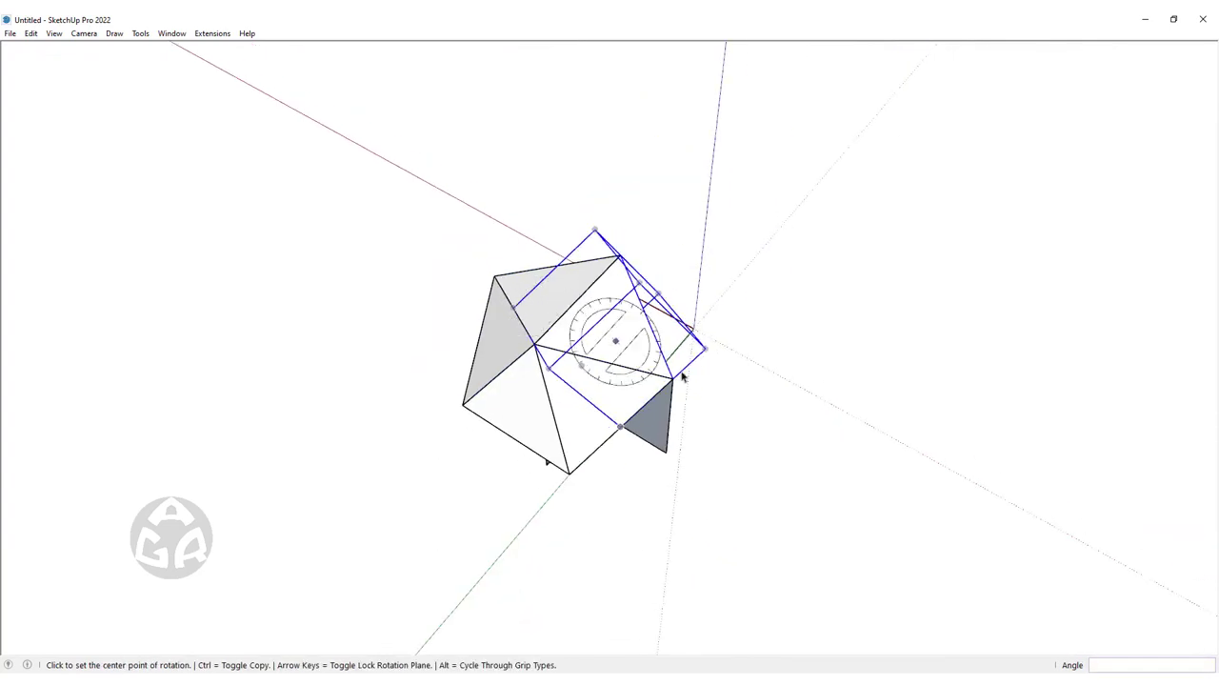
pyautogui.press('space')
pyautogui.moveTo(512, 449); pyautogui.dragTo(399, 376, button='middle')
# Add a rotated copy of the triangle around the left corner
pyautogui.press('q')
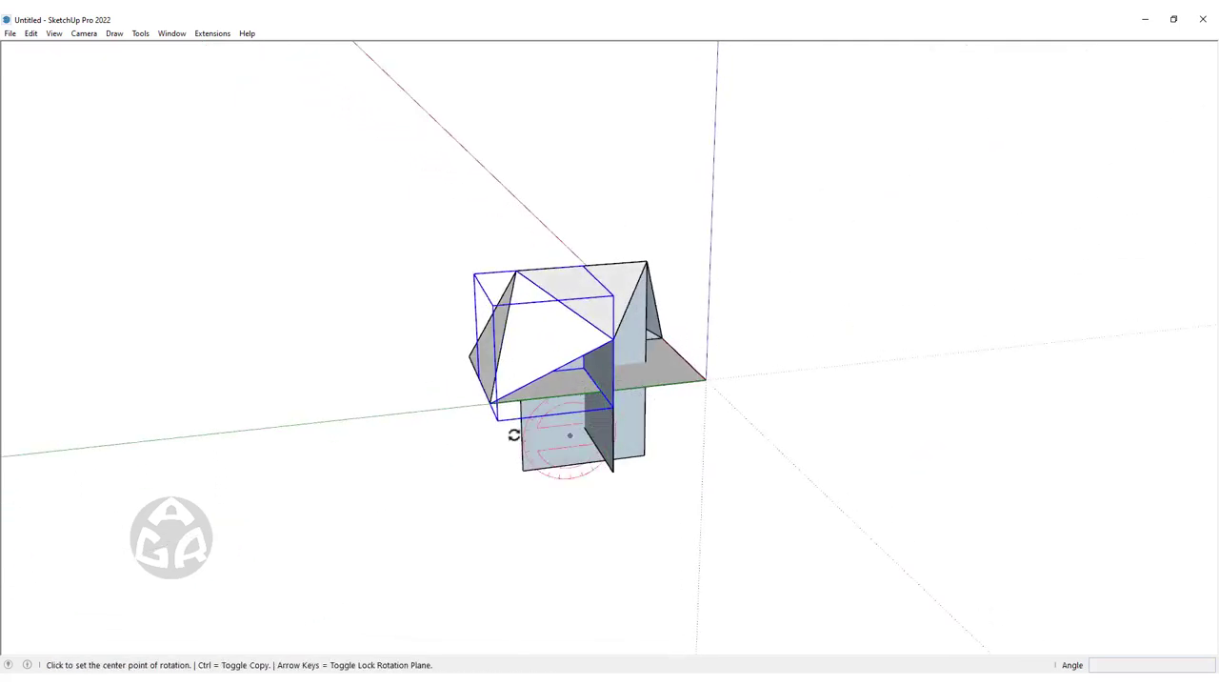
pyautogui.moveTo(517, 435); pyautogui.dragTo(476, 351, button='middle')
pyautogui.scroll(2, 476, 350)
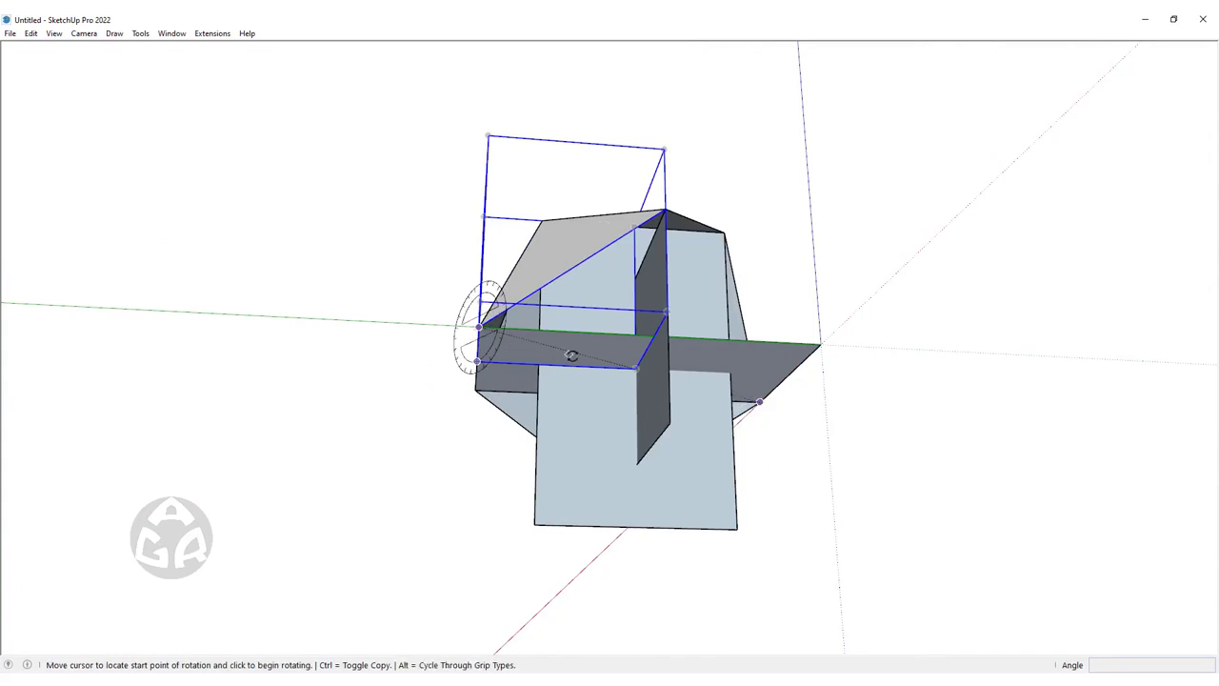
pyautogui.moveTo(571, 353); pyautogui.dragTo(463, 332, button='middle')
pyautogui.scroll(2, 455, 297)
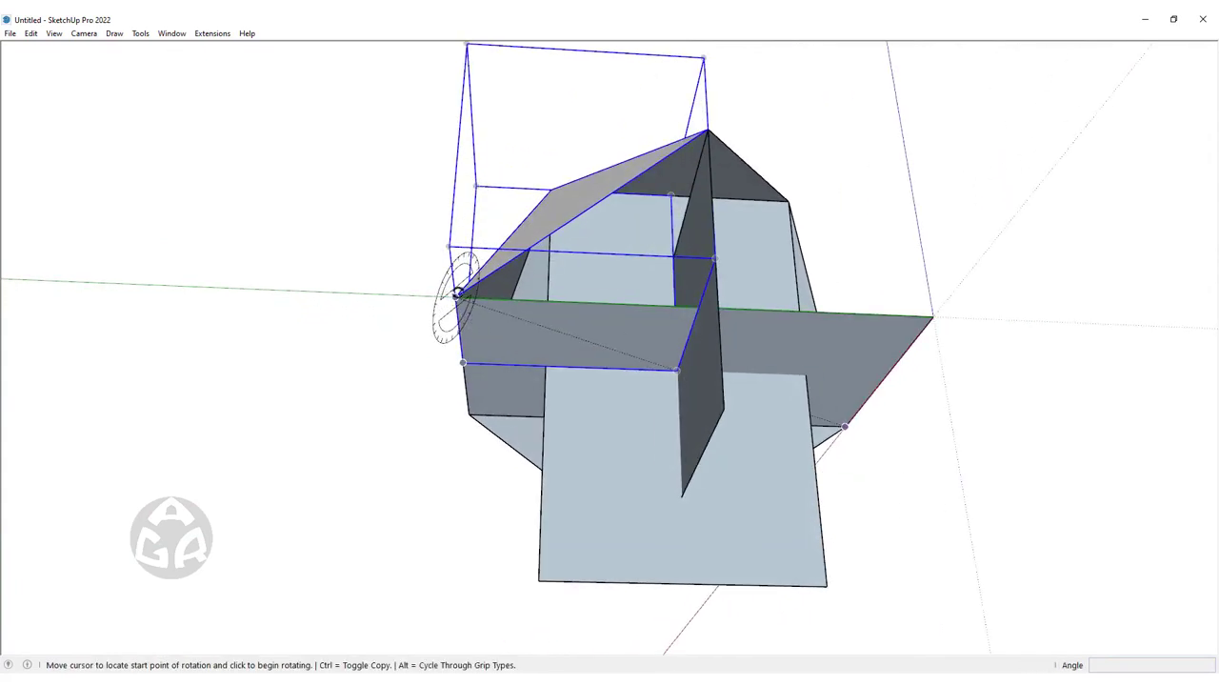
pyautogui.moveTo(552, 383); pyautogui.dragTo(800, 231, button='middle')
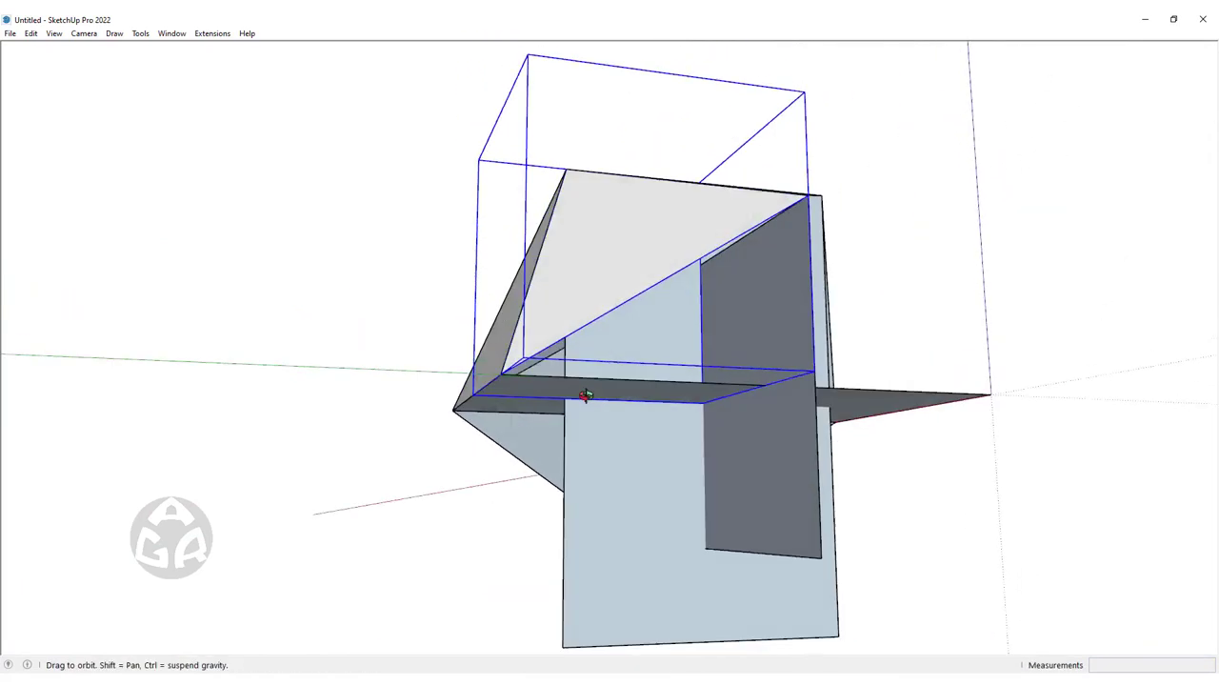
pyautogui.click(790, 227)
pyautogui.press('Escape')
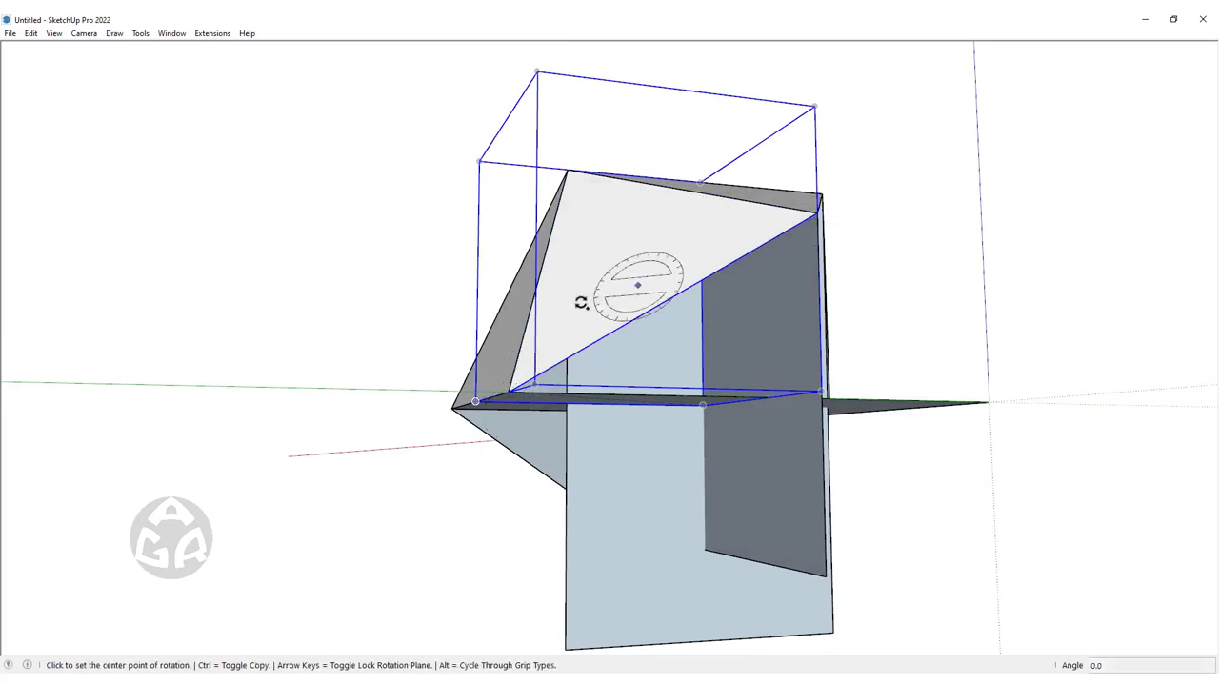
pyautogui.moveTo(503, 380)
pyautogui.mouseDown(button='middle')
pyautogui.moveTo(632, 378)
pyautogui.moveTo(503, 345)
pyautogui.mouseUp(button='middle')
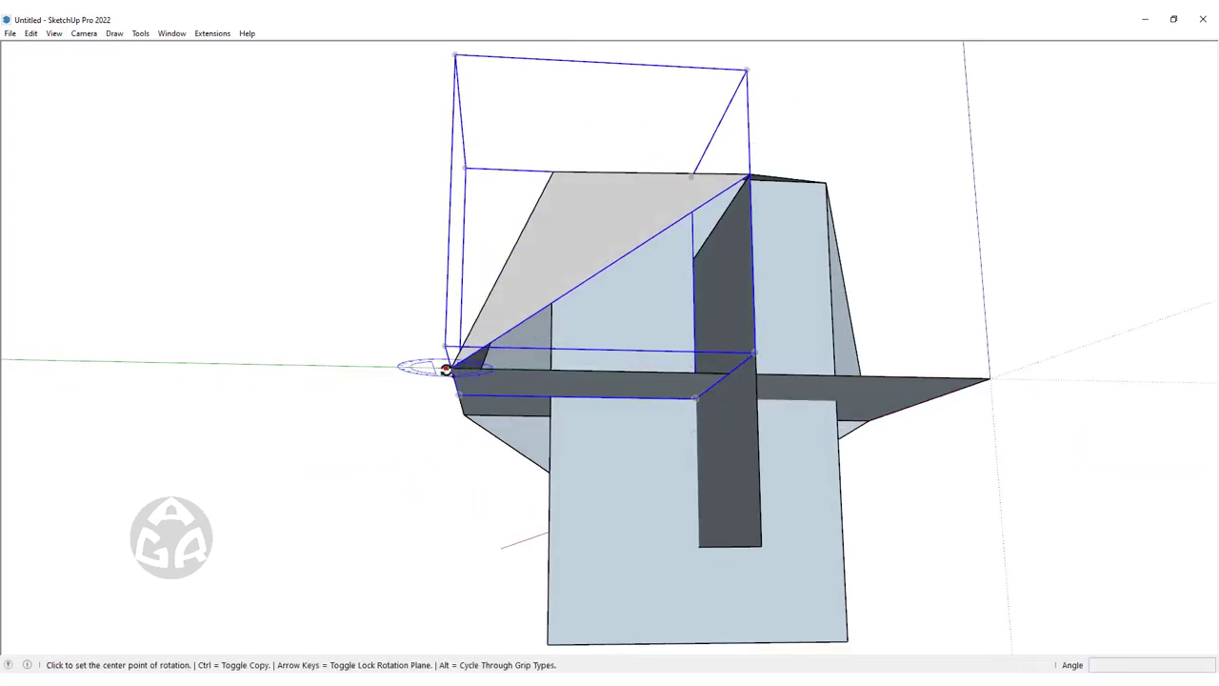
pyautogui.click(451, 366)
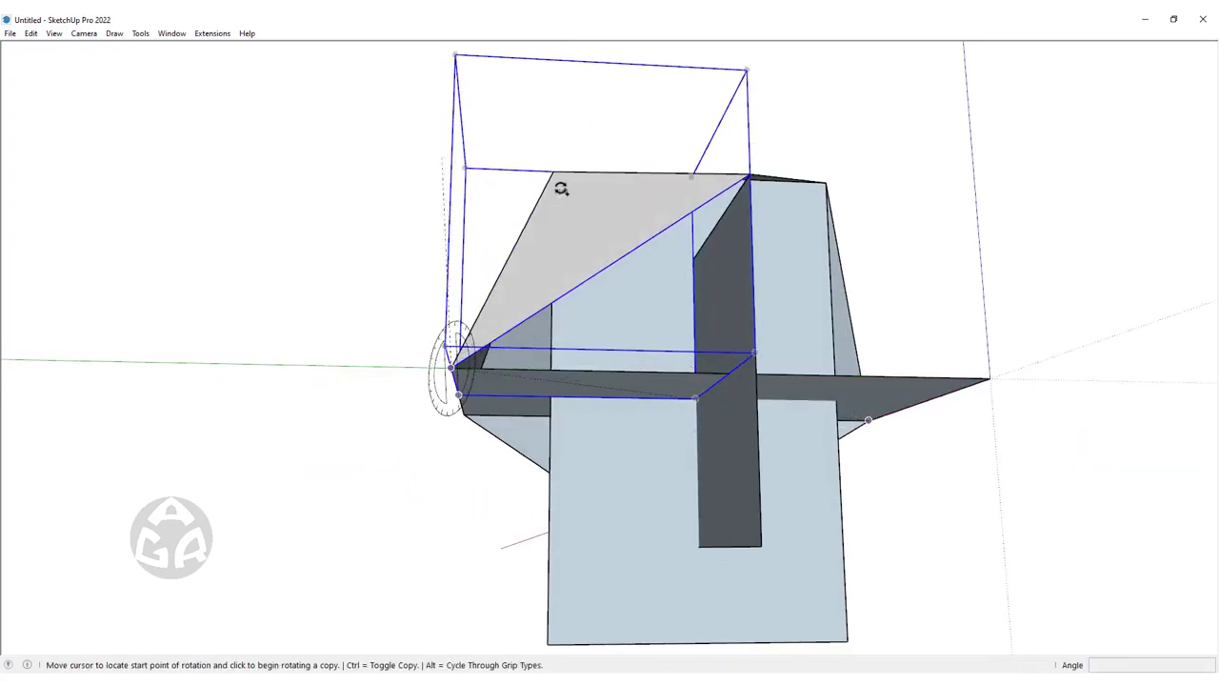
pyautogui.click(539, 200)
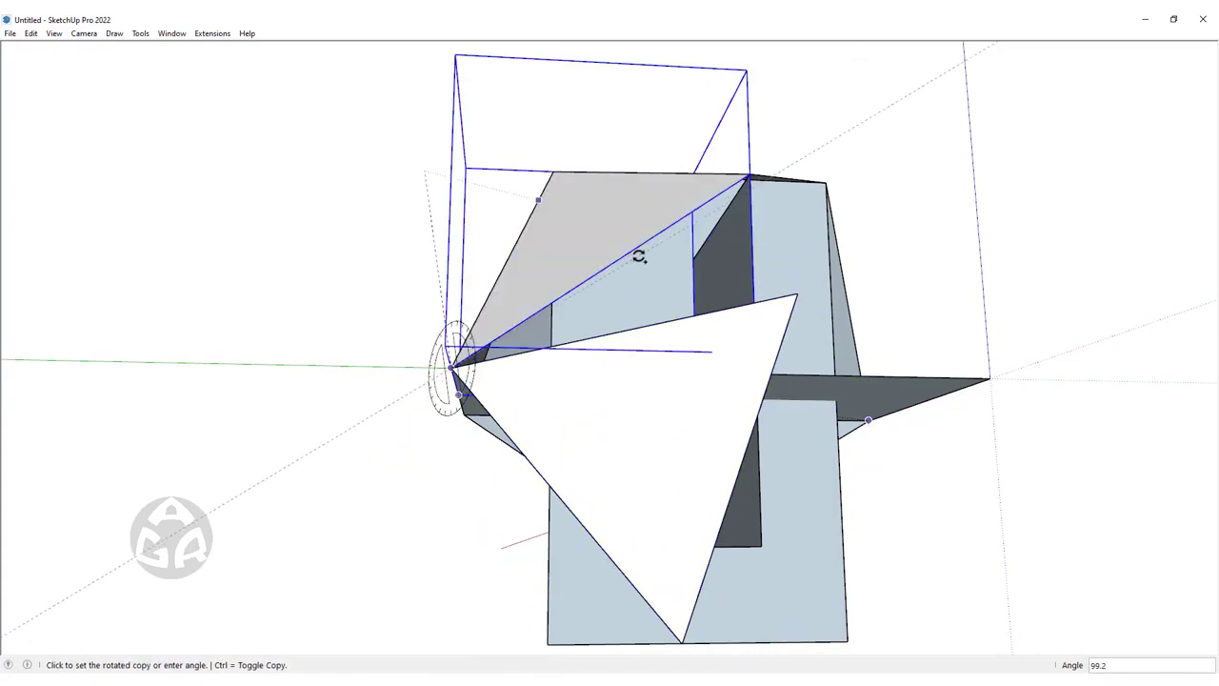
pyautogui.click(642, 245)
pyautogui.moveTo(569, 372); pyautogui.dragTo(715, 328, button='middle')
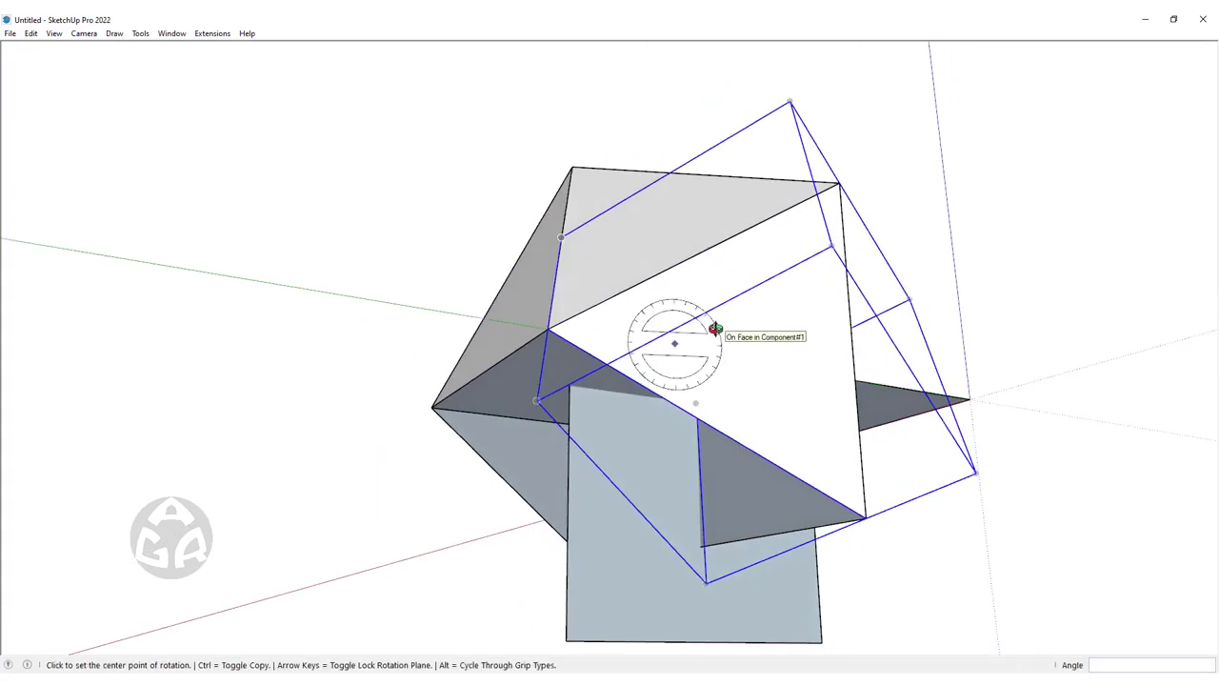
pyautogui.scroll(-3, 857, 333)
pyautogui.moveTo(1039, 349); pyautogui.dragTo(468, 552, button='middle')
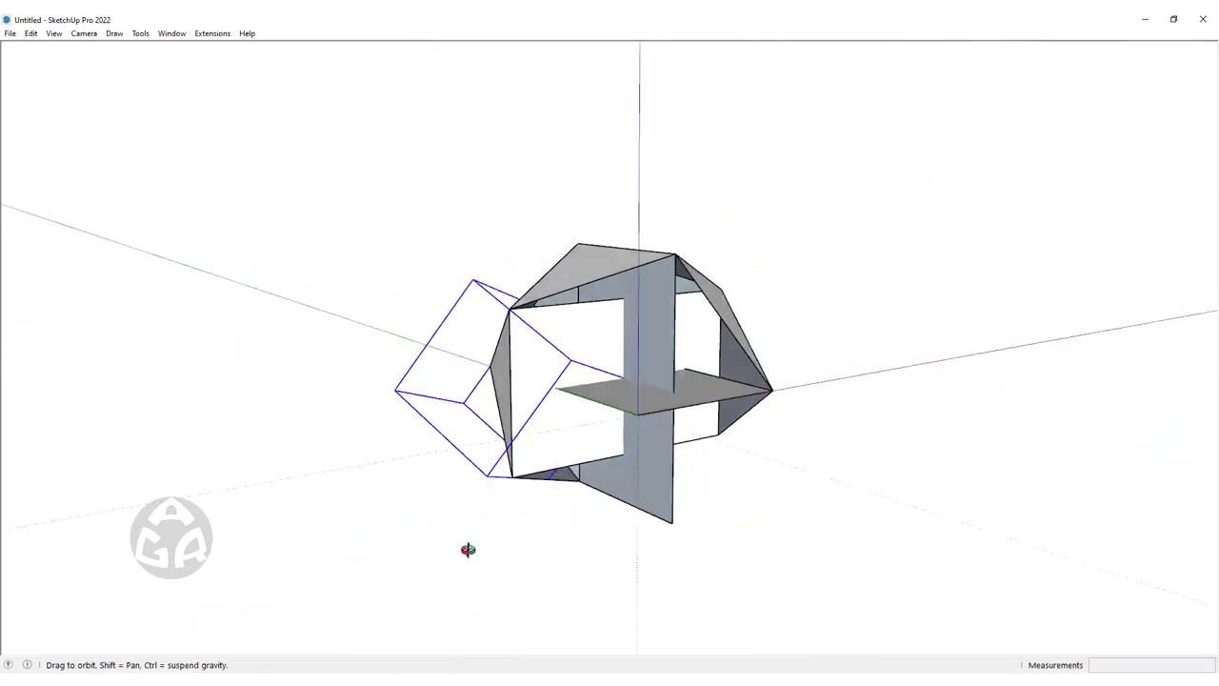
pyautogui.press('space')
pyautogui.moveTo(578, 383)
pyautogui.mouseDown(button='middle')
pyautogui.moveTo(603, 427)
pyautogui.moveTo(612, 503)
pyautogui.moveTo(664, 208)
pyautogui.moveTo(536, 416)
pyautogui.moveTo(501, 422)
pyautogui.mouseUp(button='middle')
# Rotate-copy the triangle 72° three times around the lower vertex
pyautogui.press('q')
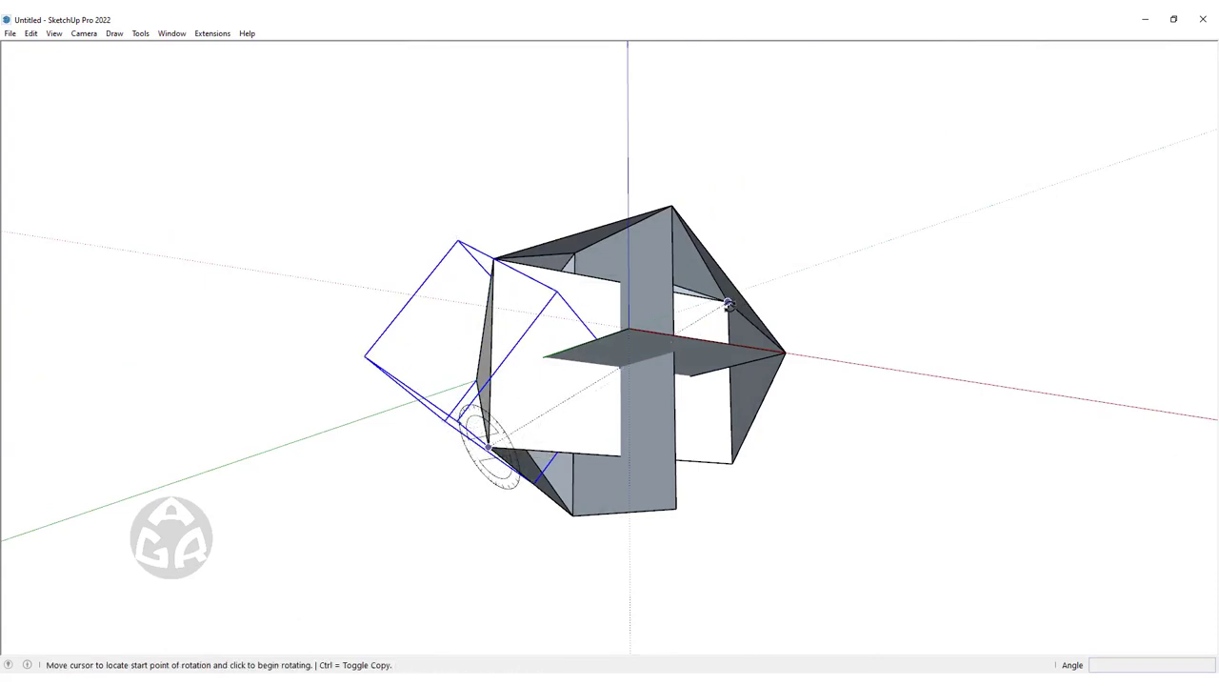
pyautogui.moveTo(498, 278); pyautogui.dragTo(553, 389, button='middle')
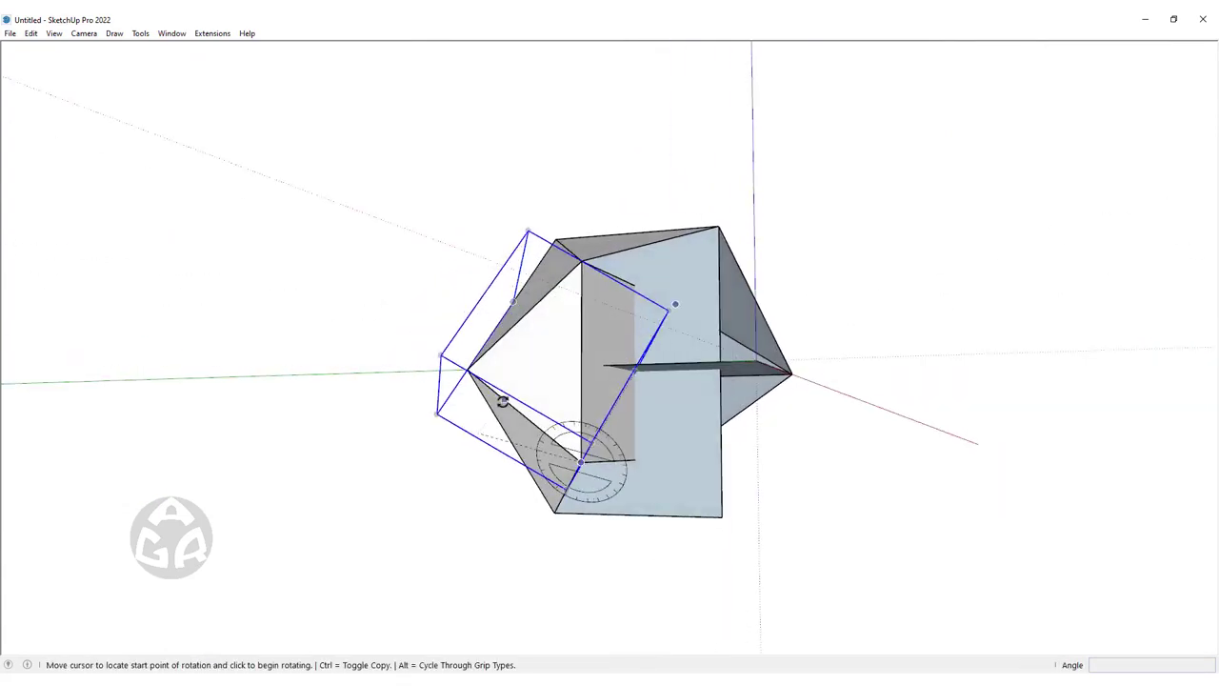
pyautogui.click(501, 399)
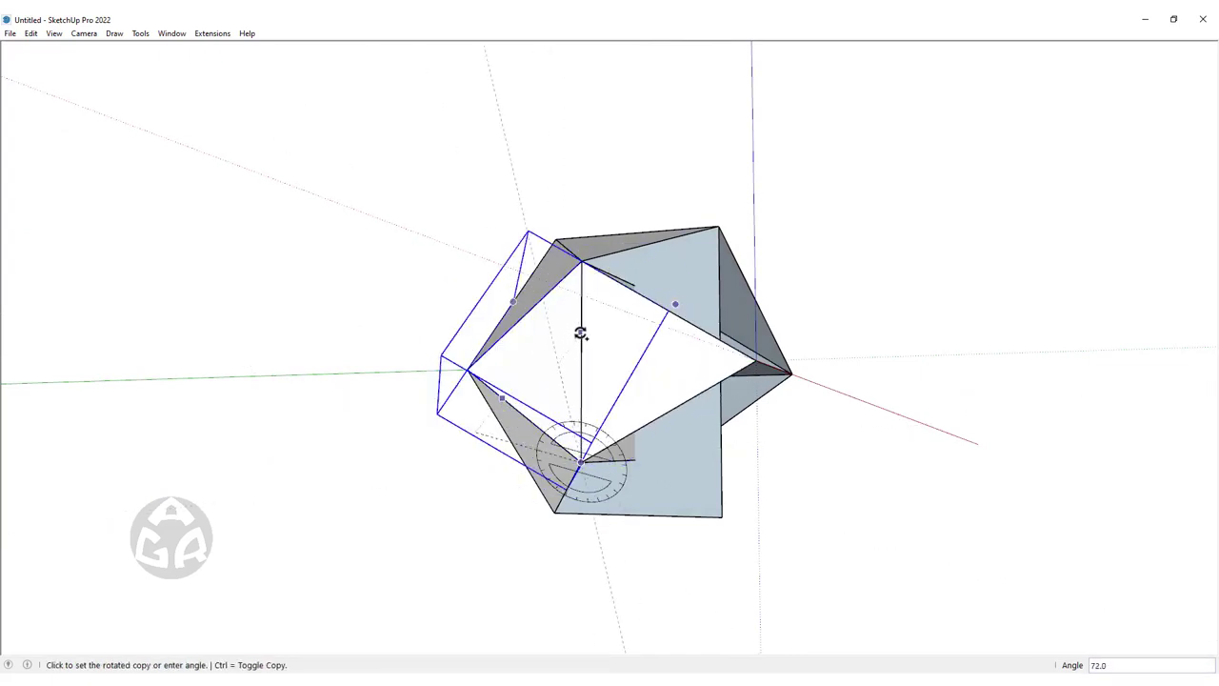
pyautogui.click(583, 331)
pyautogui.write('x3')
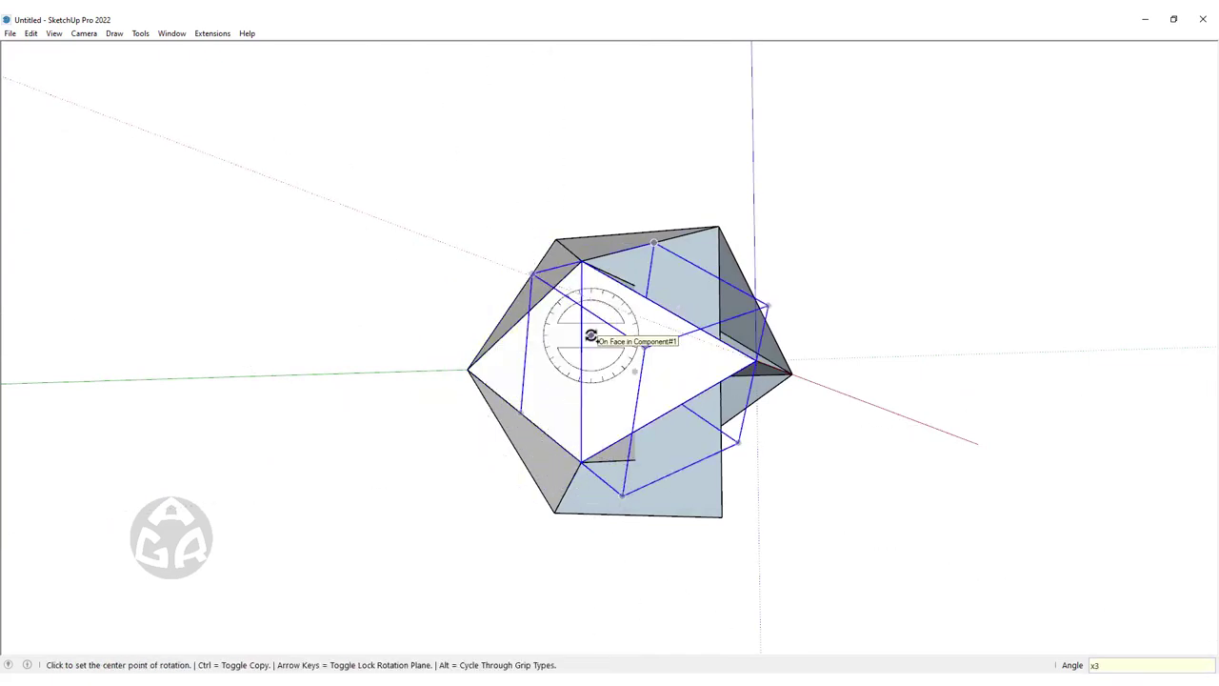
pyautogui.press('Return')
pyautogui.moveTo(590, 335)
pyautogui.mouseDown(button='middle')
pyautogui.moveTo(616, 428)
pyautogui.moveTo(462, 445)
pyautogui.mouseUp(button='middle')
pyautogui.press('q')
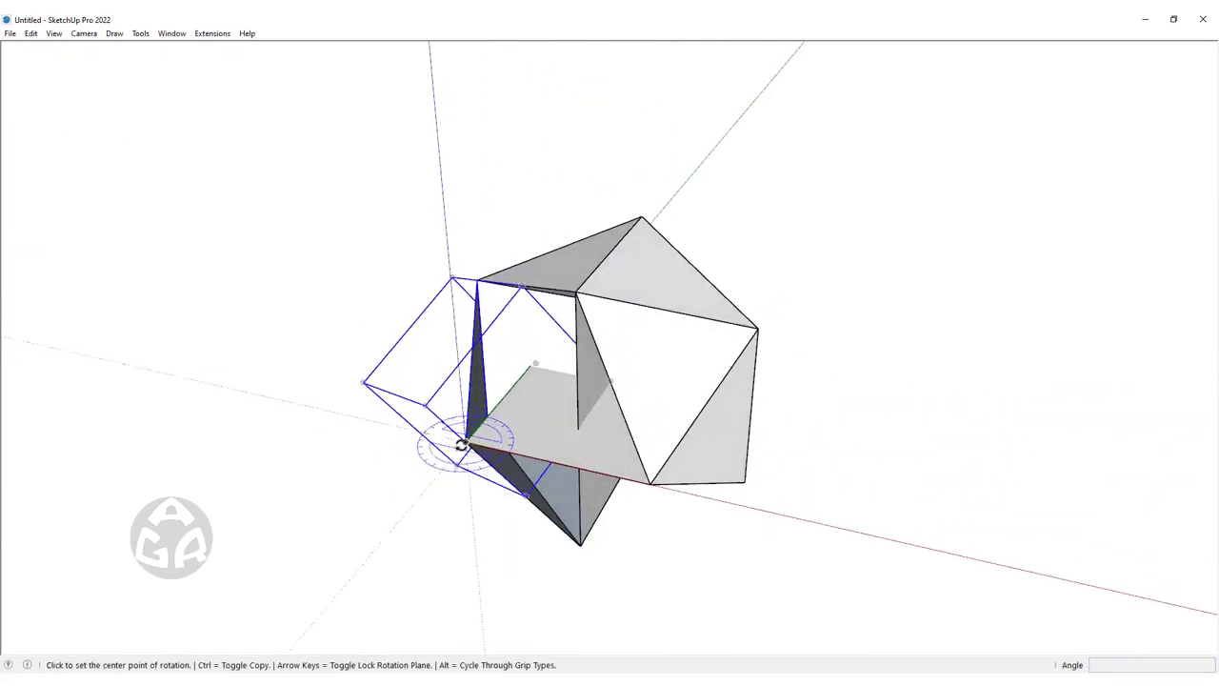
pyautogui.moveTo(860, 283)
pyautogui.mouseDown(button='middle')
pyautogui.moveTo(952, 261)
pyautogui.moveTo(775, 335)
pyautogui.moveTo(1072, 263)
pyautogui.moveTo(1166, 166)
pyautogui.moveTo(859, 308)
pyautogui.moveTo(489, 408)
pyautogui.mouseUp(button='middle')
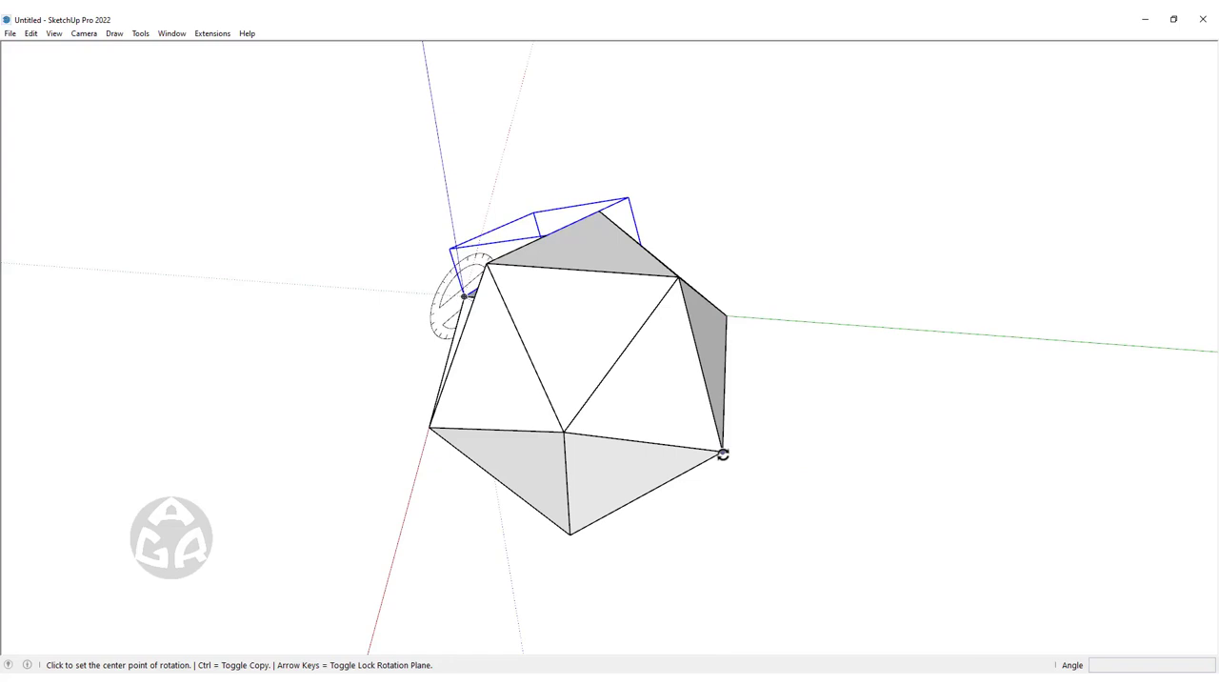
# Place a 72° rotated copy of the face component onto an adjacent face
pyautogui.moveTo(329, 302); pyautogui.dragTo(936, 318, button='middle')
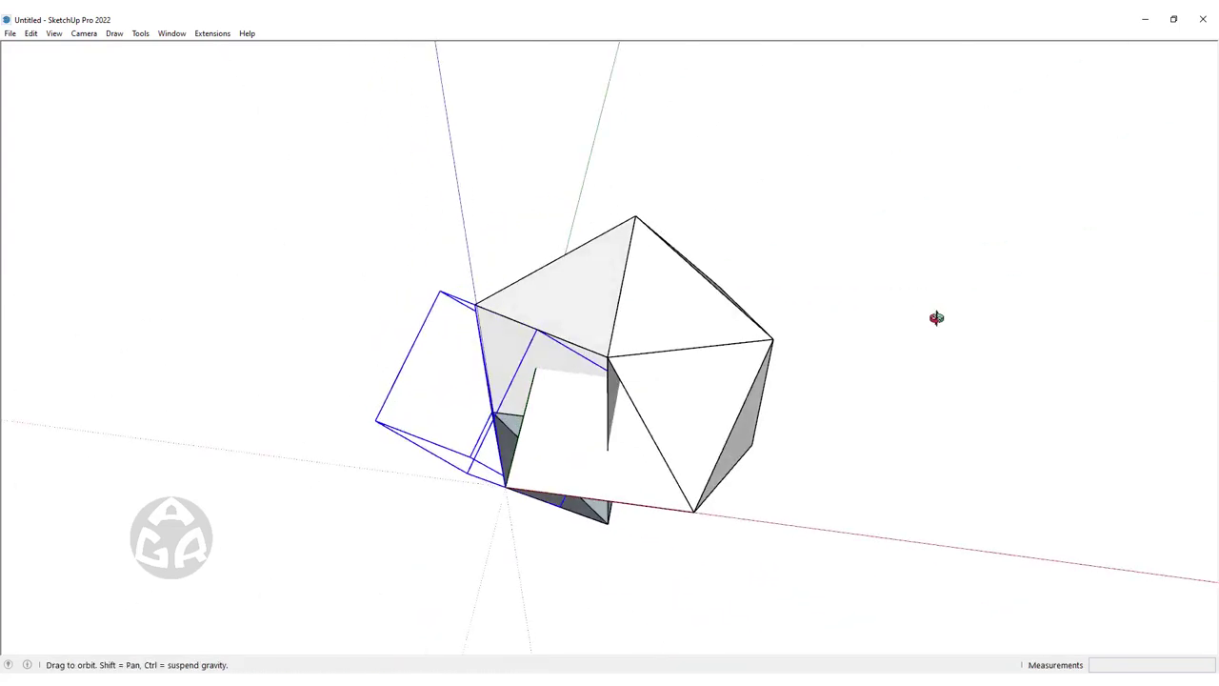
pyautogui.moveTo(515, 544)
pyautogui.mouseDown(button='middle')
pyautogui.moveTo(671, 291)
pyautogui.moveTo(489, 484)
pyautogui.mouseUp(button='middle')
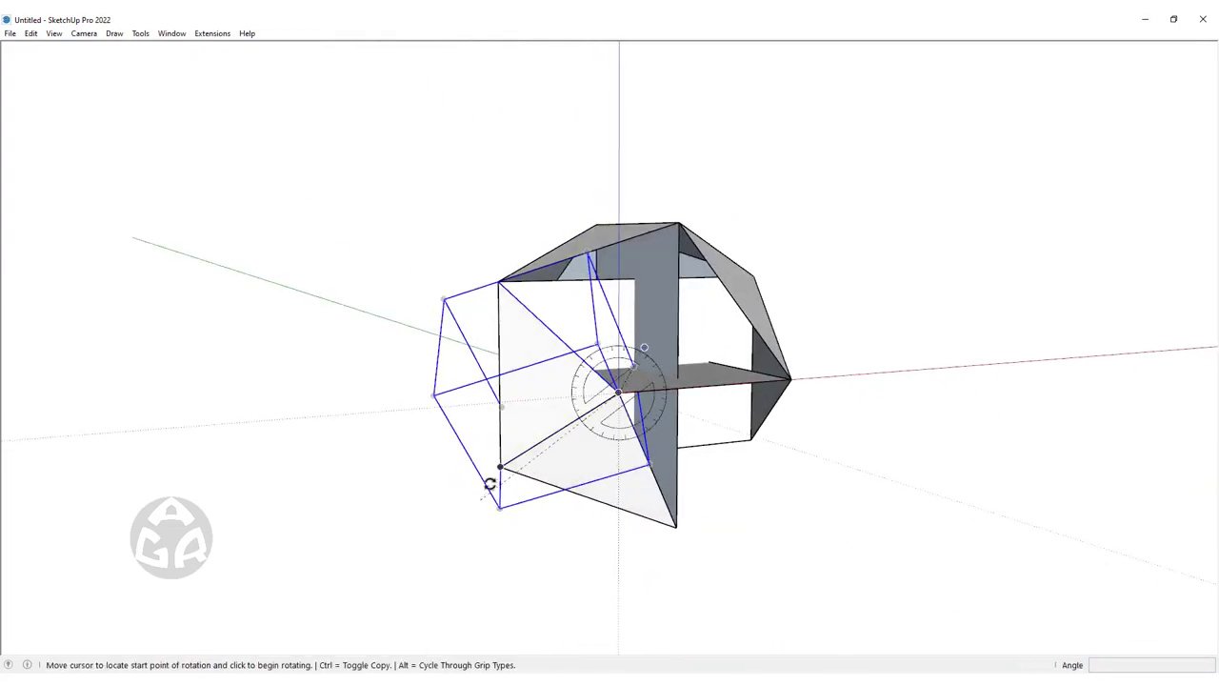
pyautogui.click(540, 443)
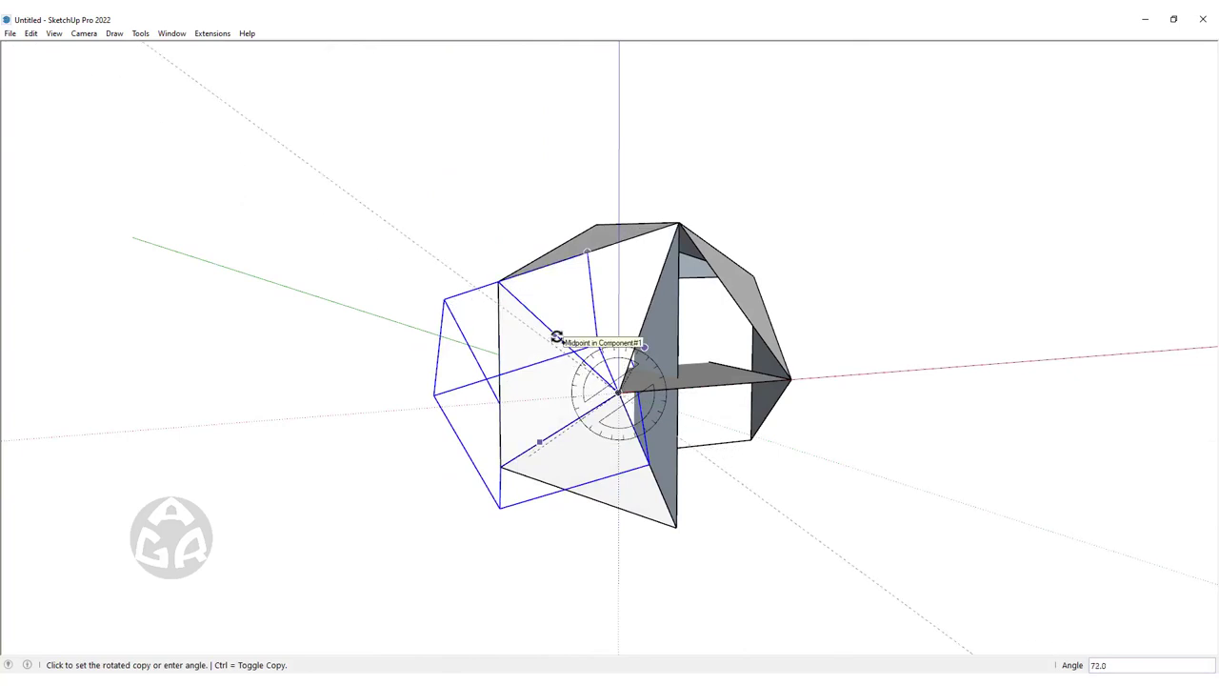
pyautogui.click(556, 336)
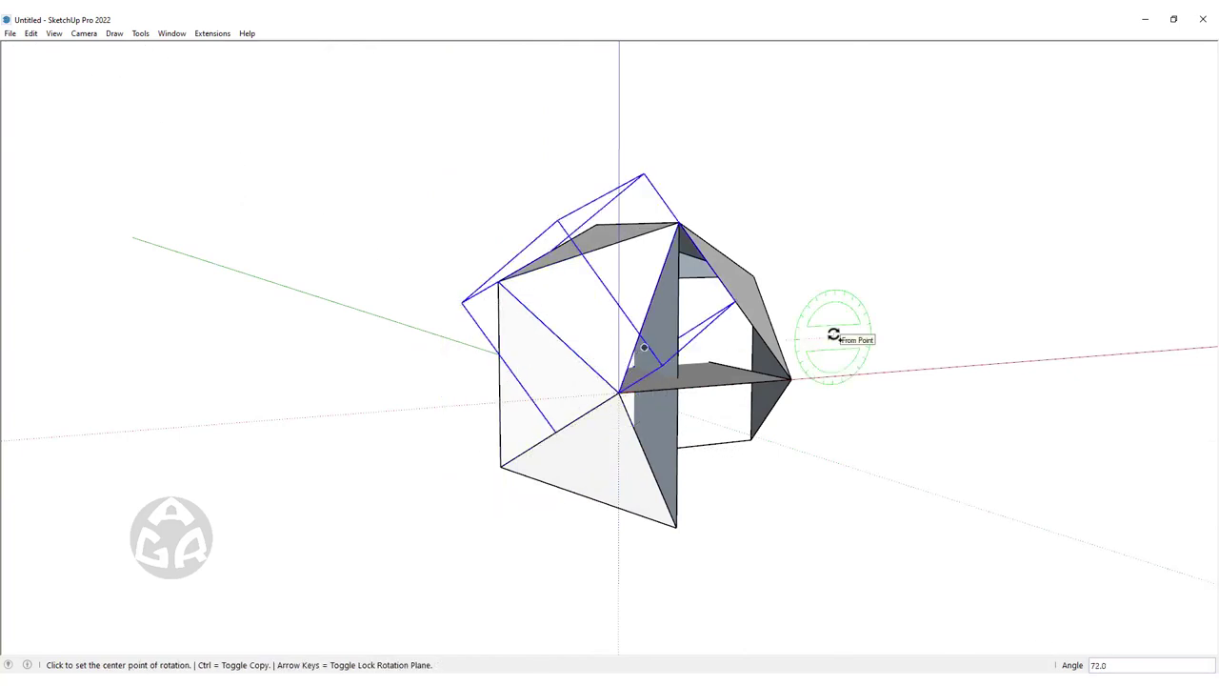
pyautogui.write('x3')
pyautogui.moveTo(876, 525)
pyautogui.mouseDown(button='middle')
pyautogui.moveTo(269, 79)
pyautogui.moveTo(698, 388)
pyautogui.moveTo(715, 497)
pyautogui.mouseUp(button='middle')
pyautogui.moveTo(464, 460); pyautogui.dragTo(615, 196, button='middle')
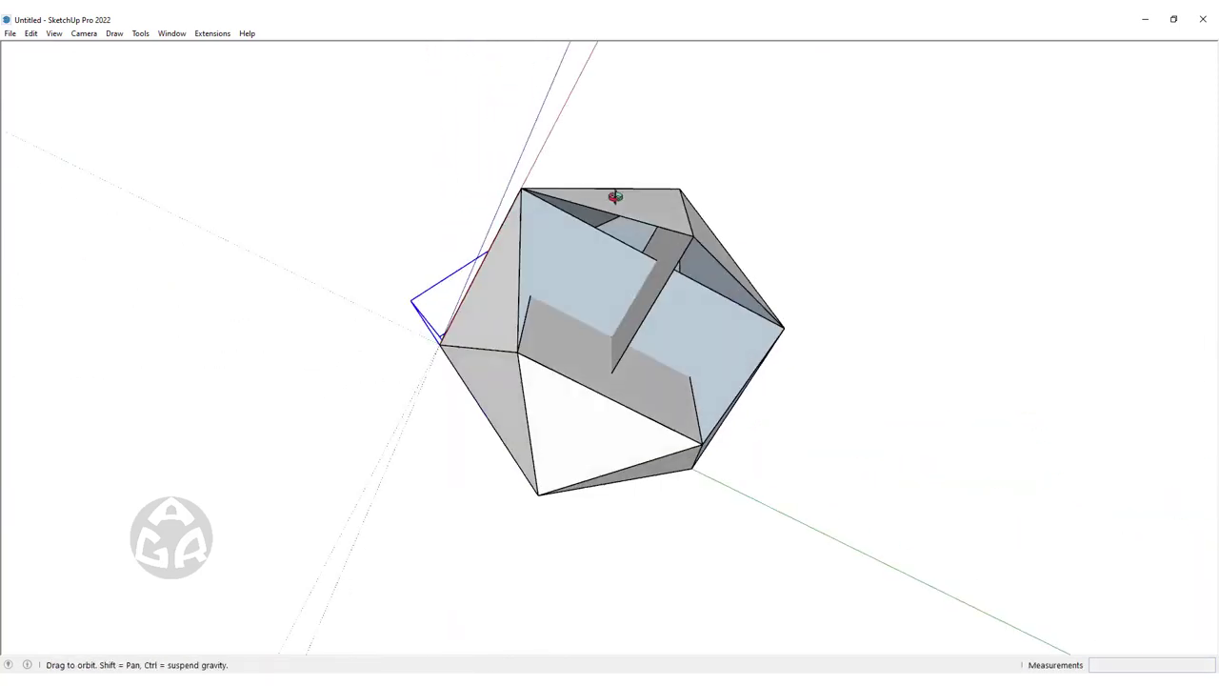
pyautogui.moveTo(634, 422); pyautogui.dragTo(723, 511, button='middle')
pyautogui.moveTo(619, 436)
pyautogui.mouseDown(button='middle')
pyautogui.moveTo(688, 416)
pyautogui.moveTo(645, 444)
pyautogui.moveTo(683, 493)
pyautogui.moveTo(656, 434)
pyautogui.moveTo(663, 407)
pyautogui.mouseUp(button='middle')
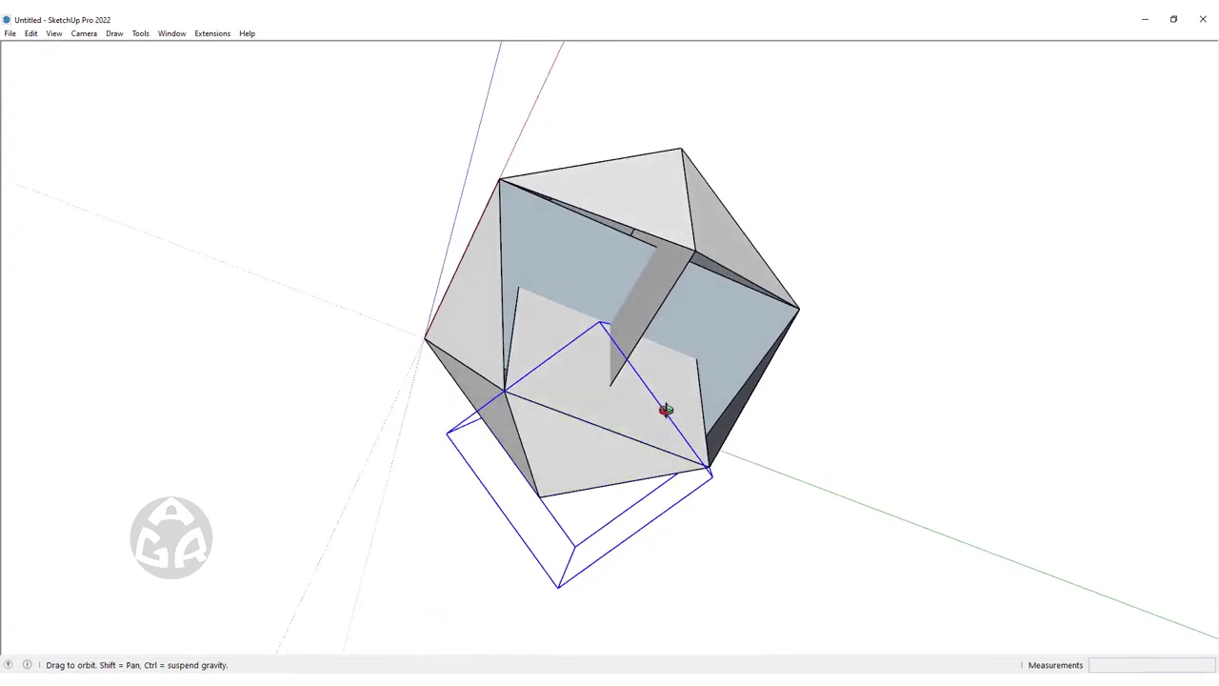
pyautogui.moveTo(468, 294); pyautogui.dragTo(661, 411, button='middle')
# Rotate a copy of the face component 72° about the top vertex onto the next face
pyautogui.press('q')
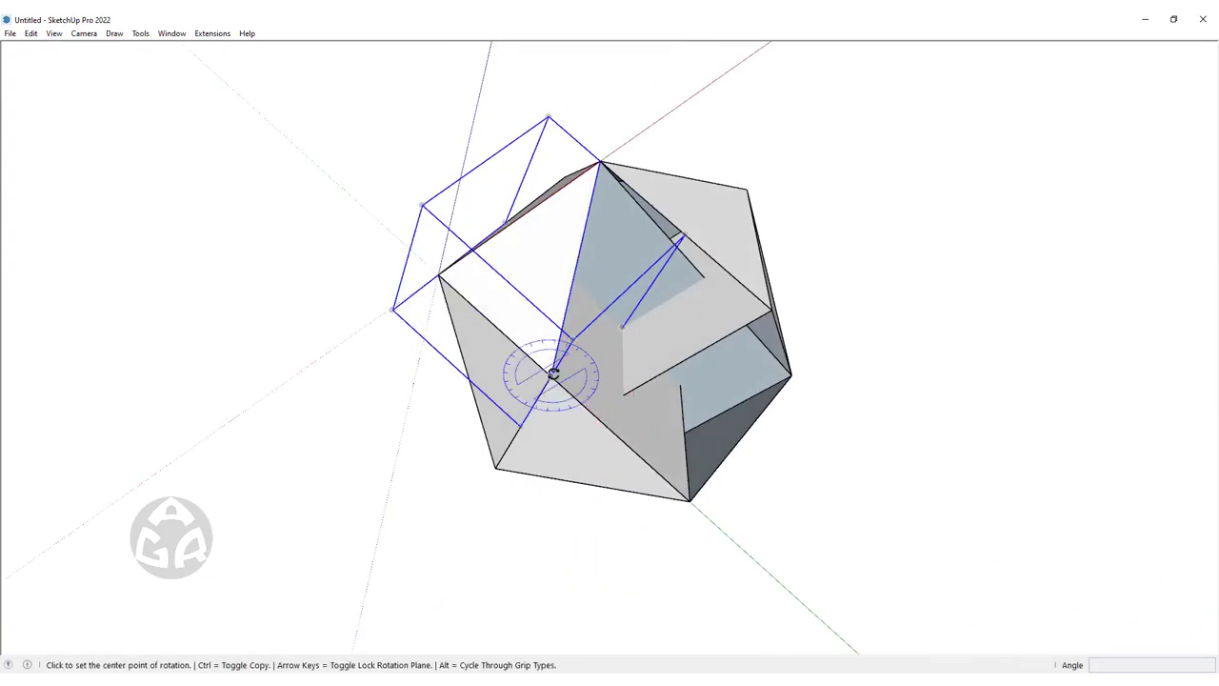
pyautogui.moveTo(543, 364)
pyautogui.mouseDown(button='middle')
pyautogui.moveTo(667, 498)
pyautogui.moveTo(471, 448)
pyautogui.moveTo(532, 397)
pyautogui.mouseUp(button='middle')
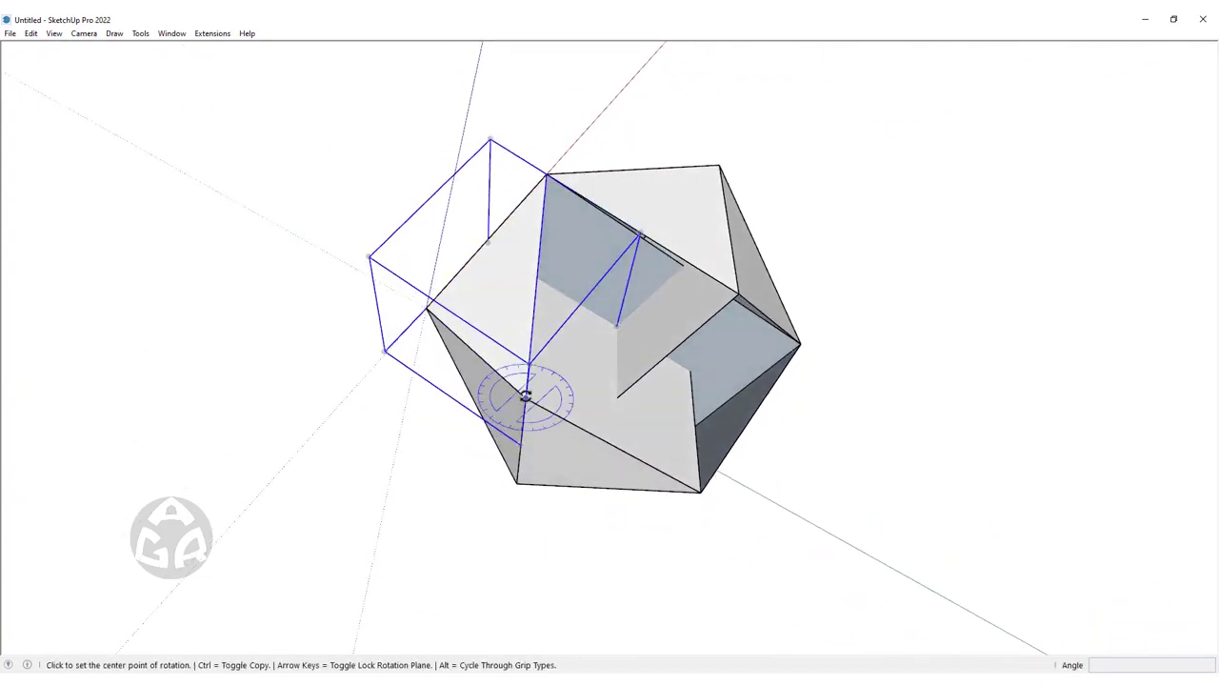
pyautogui.moveTo(980, 218)
pyautogui.mouseDown(button='middle')
pyautogui.moveTo(634, 517)
pyautogui.moveTo(660, 329)
pyautogui.mouseUp(button='middle')
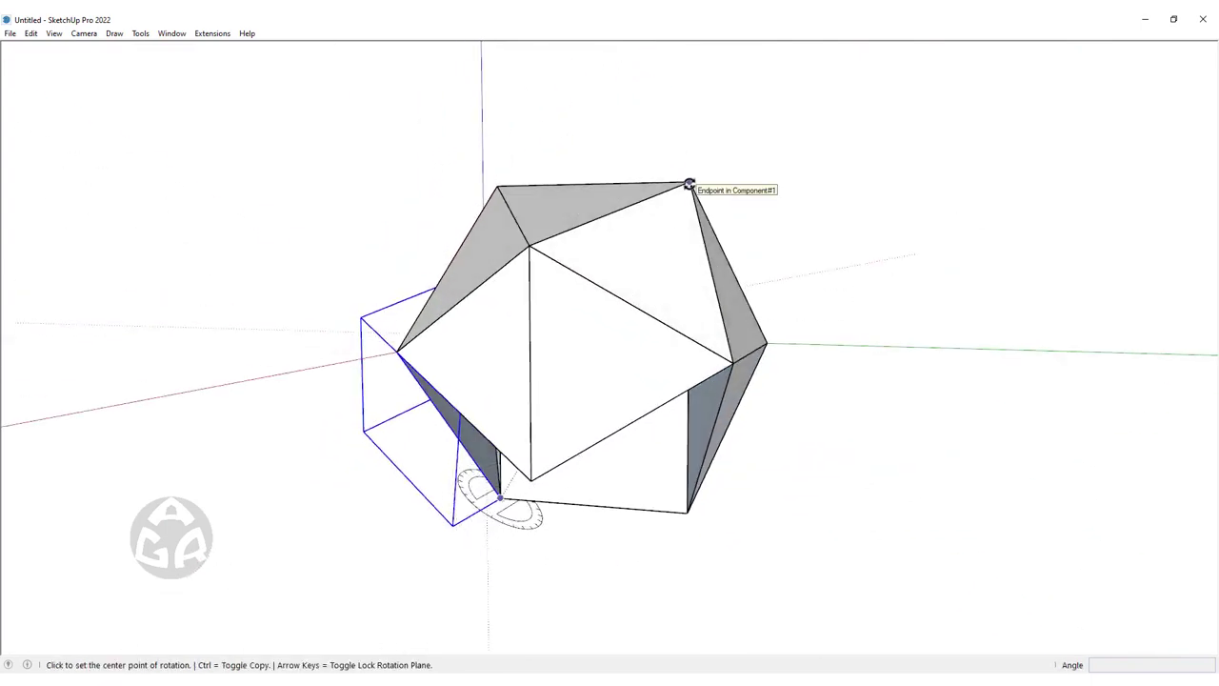
pyautogui.click(689, 182)
pyautogui.moveTo(724, 196)
pyautogui.mouseDown(button='middle')
pyautogui.moveTo(585, 403)
pyautogui.moveTo(527, 337)
pyautogui.mouseUp(button='middle')
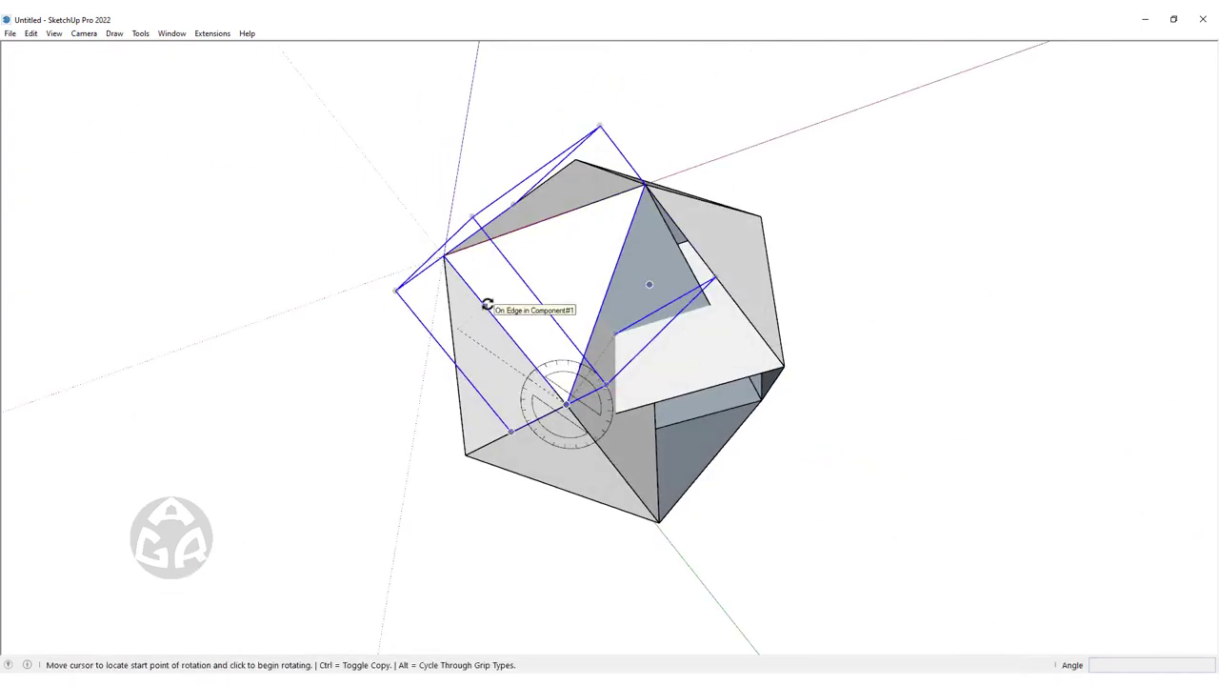
pyautogui.click(484, 302)
pyautogui.click(609, 292)
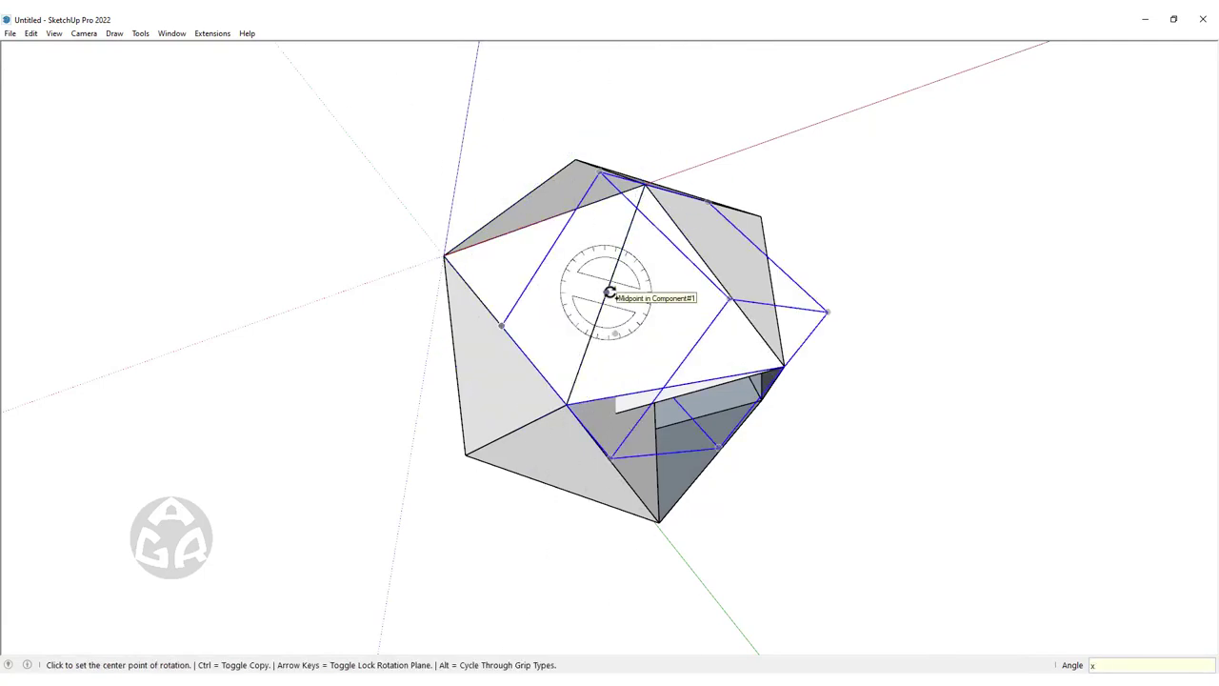
pyautogui.moveTo(610, 292)
pyautogui.mouseDown(button='middle')
pyautogui.moveTo(790, 324)
pyautogui.moveTo(555, 346)
pyautogui.moveTo(659, 328)
pyautogui.mouseUp(button='middle')
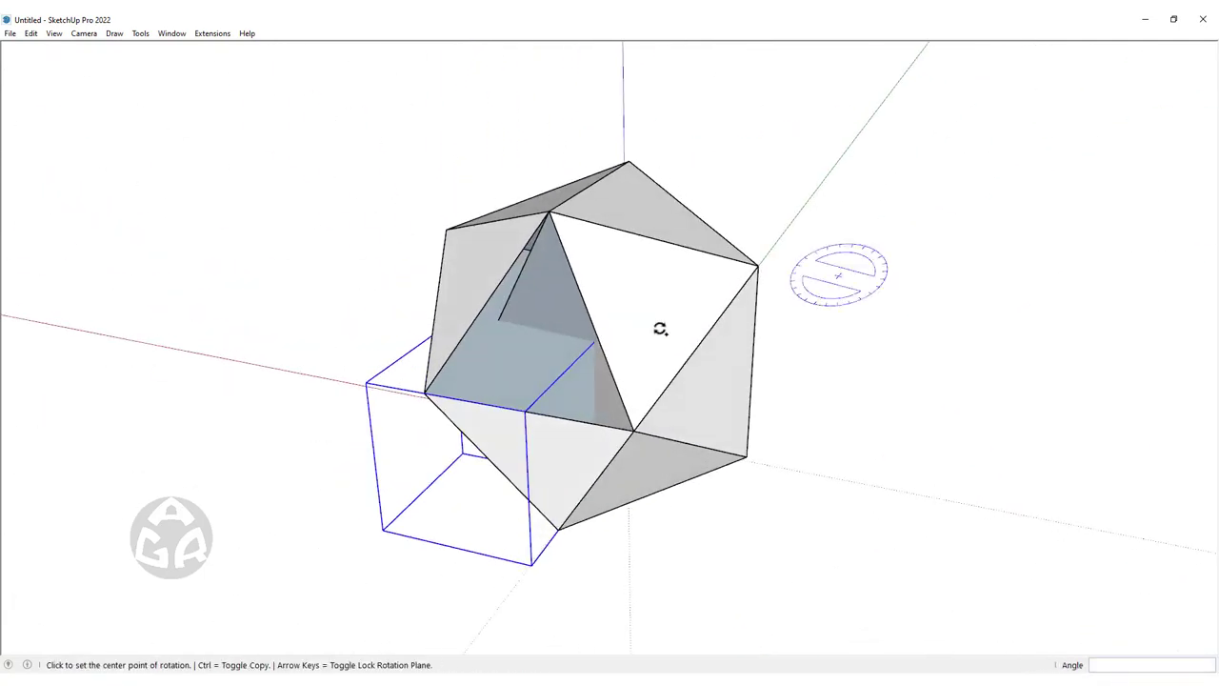
pyautogui.press('space')
# Rotate another copy about a further vertex onto a neighbouring face, closing the icosahedron
pyautogui.moveTo(561, 479)
pyautogui.mouseDown(button='middle')
pyautogui.moveTo(637, 413)
pyautogui.moveTo(587, 496)
pyautogui.moveTo(790, 623)
pyautogui.mouseUp(button='middle')
pyautogui.press('q')
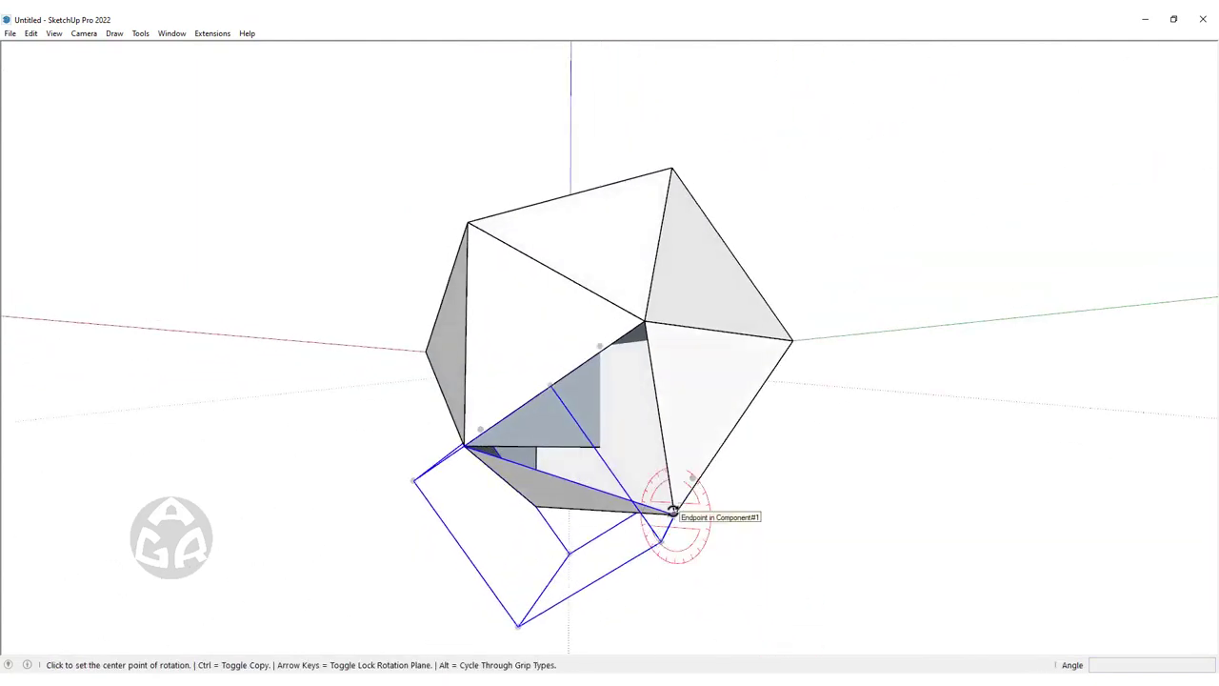
pyautogui.moveTo(672, 511); pyautogui.dragTo(490, 193, button='middle')
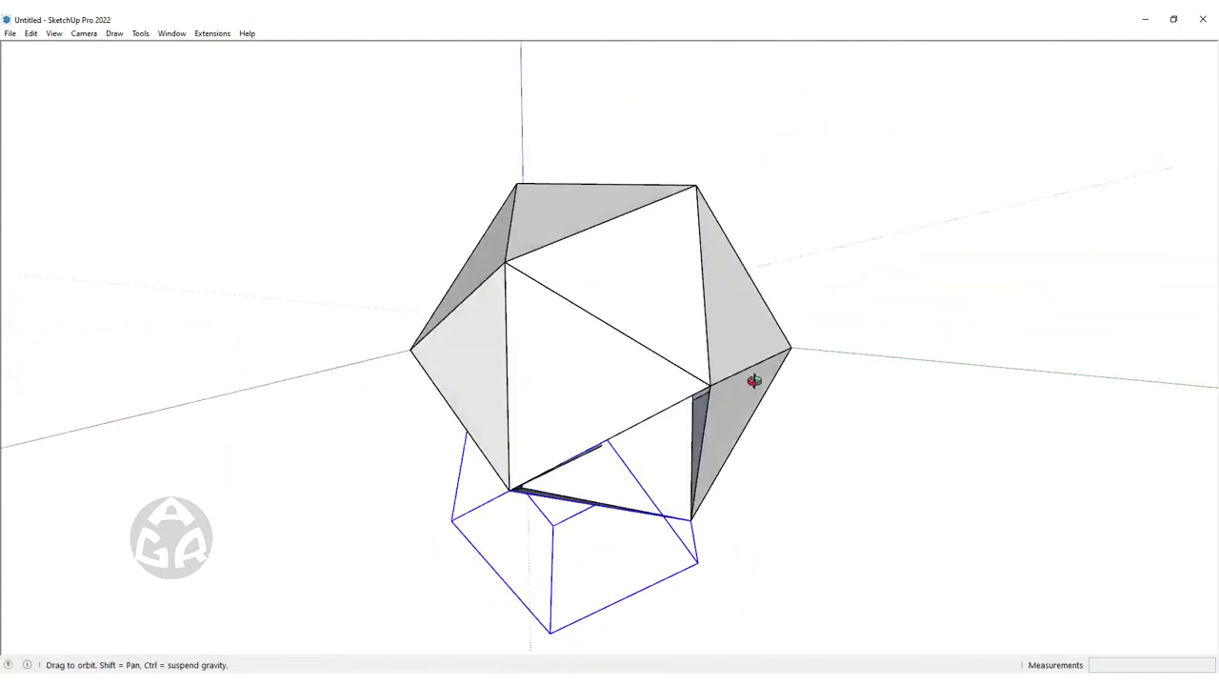
pyautogui.click(501, 191)
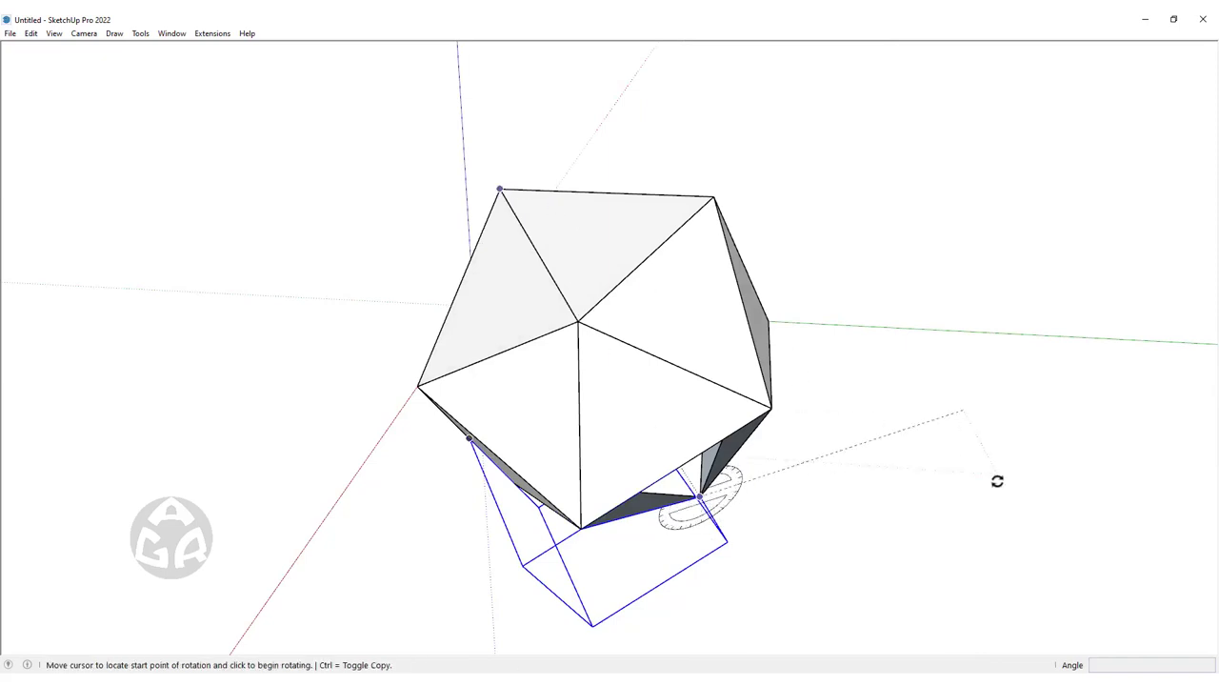
pyautogui.moveTo(996, 479); pyautogui.dragTo(648, 115, button='middle')
pyautogui.click(587, 505)
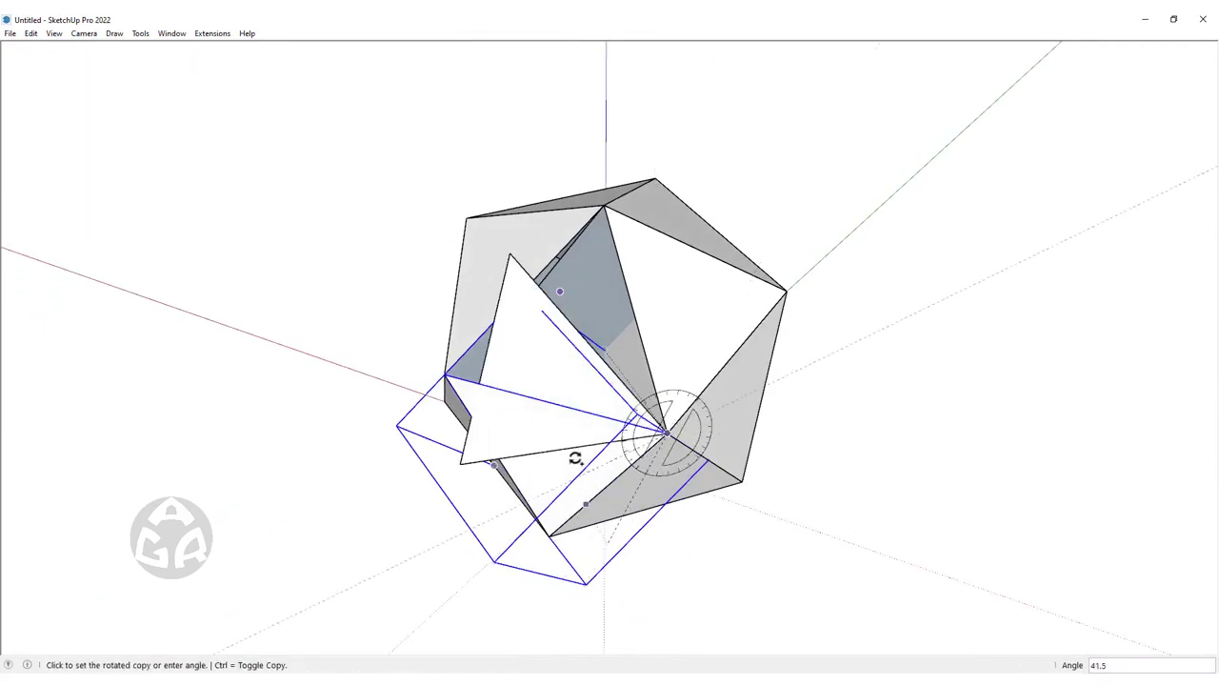
pyautogui.click(560, 407)
pyautogui.press('space')
pyautogui.moveTo(1027, 407)
pyautogui.mouseDown(button='middle')
pyautogui.moveTo(508, 365)
pyautogui.moveTo(704, 466)
pyautogui.moveTo(640, 448)
pyautogui.moveTo(660, 275)
pyautogui.moveTo(486, 353)
pyautogui.mouseUp(button='middle')
# Select all instances of the triangle face component from its context menu, then zoom out
pyautogui.moveTo(348, 168); pyautogui.dragTo(893, 594)
pyautogui.moveTo(893, 595); pyautogui.dragTo(517, 347, button='middle')
pyautogui.scroll(3, 661, 339)
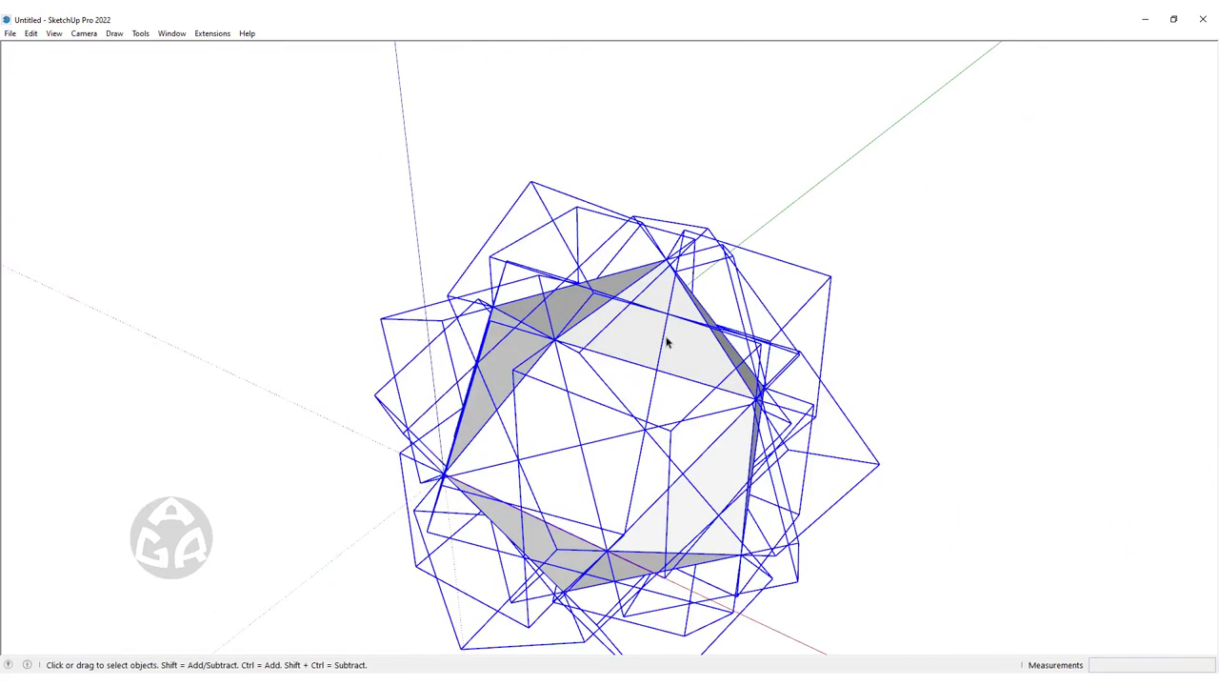
pyautogui.scroll(3, 645, 346)
pyautogui.scroll(3, 625, 342)
pyautogui.moveTo(615, 321)
pyautogui.mouseDown(button='middle')
pyautogui.moveTo(577, 168)
pyautogui.moveTo(584, 203)
pyautogui.mouseUp(button='middle')
pyautogui.rightClick(571, 197)
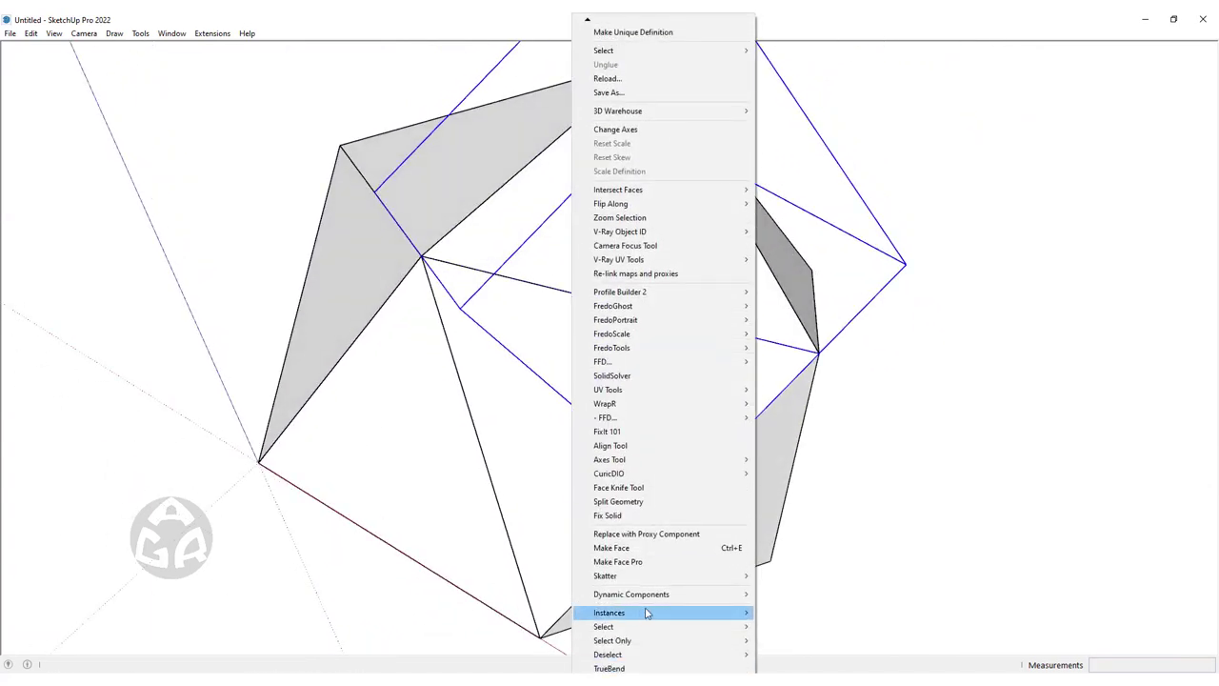
pyautogui.moveTo(609, 612)
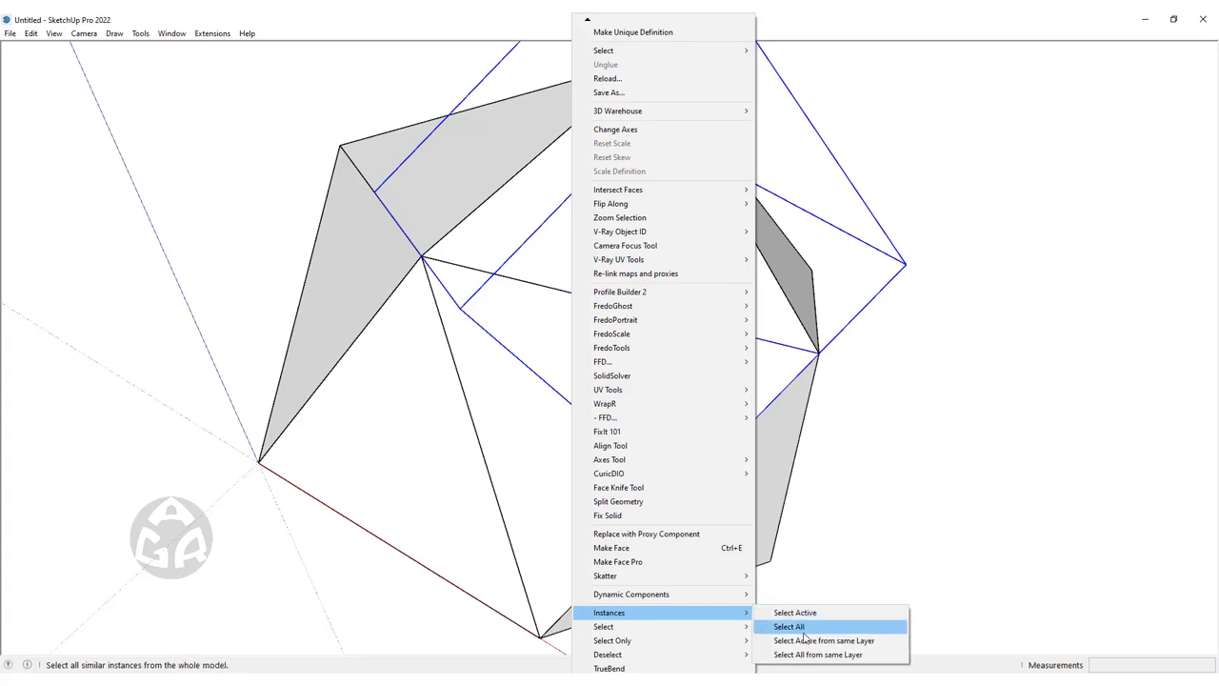
pyautogui.click(810, 629)
pyautogui.scroll(-5, 580, 397)
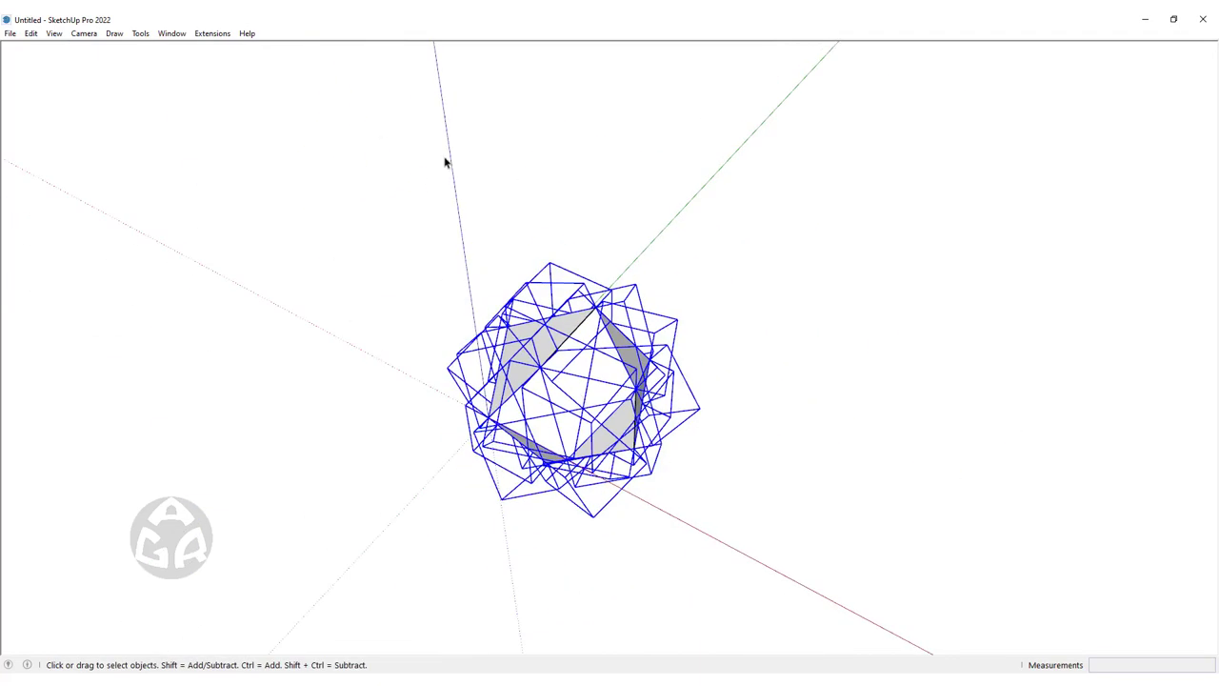
pyautogui.scroll(4, 558, 440)
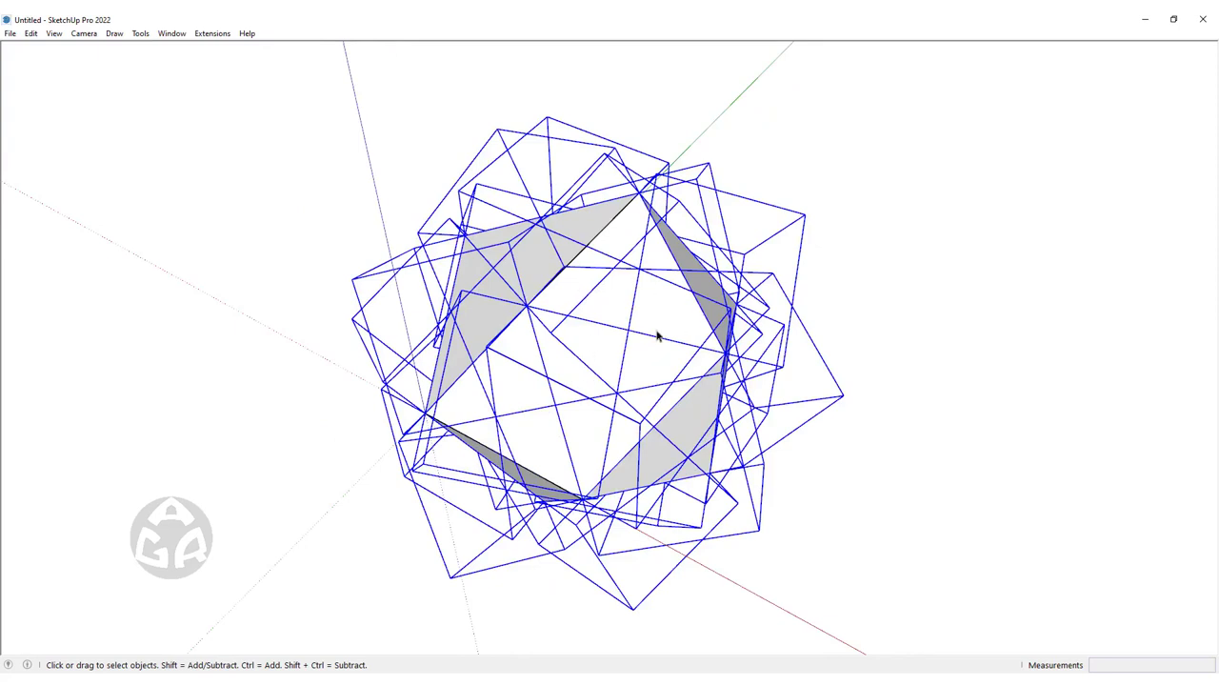
pyautogui.scroll(-3, 609, 295)
pyautogui.scroll(-3, 616, 301)
# Move the icosahedron along the red axis, away from the crossed rectangles
pyautogui.press('m')
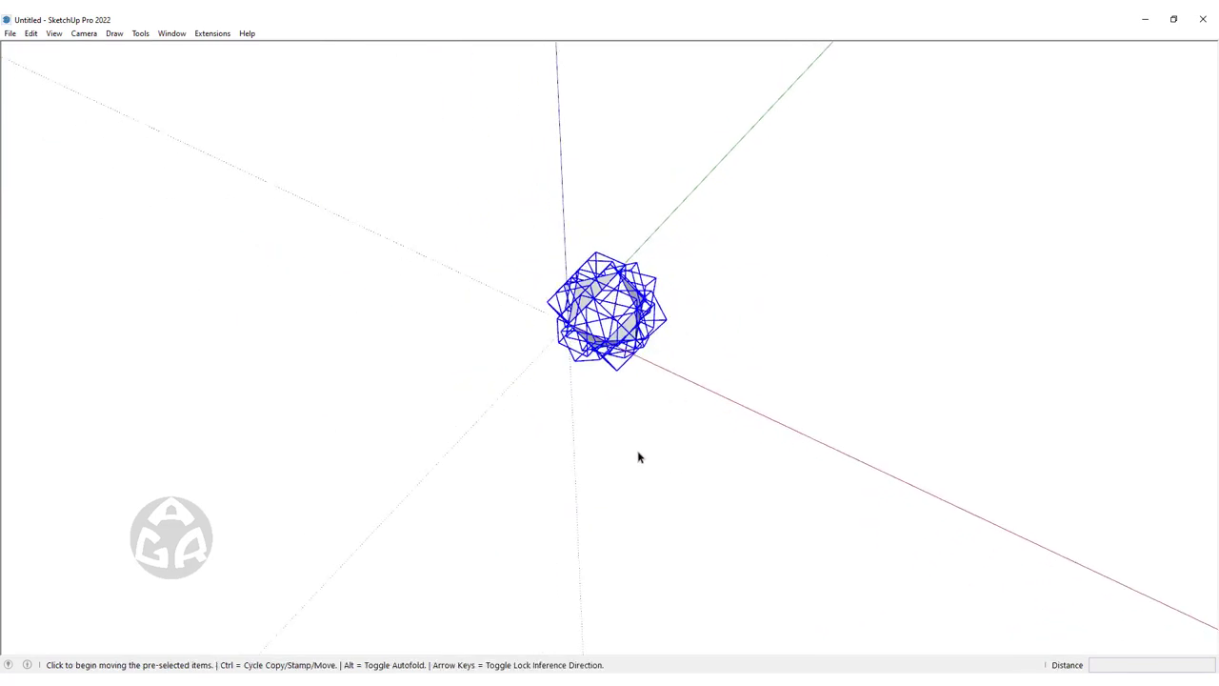
pyautogui.click(589, 356)
pyautogui.click(688, 405)
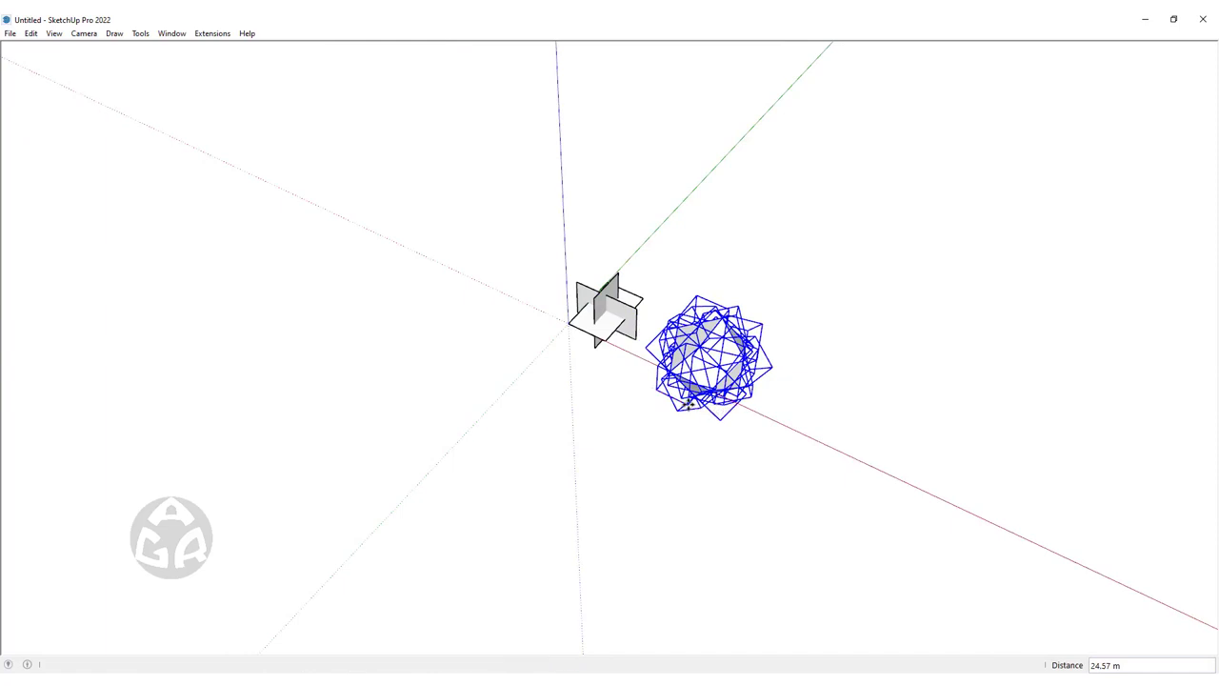
pyautogui.scroll(3, 687, 409)
pyautogui.moveTo(688, 419); pyautogui.dragTo(718, 447, button='middle')
# Paste a duplicate icosahedron further along the red axis and select it
pyautogui.hotkey('ctrl', 'c')
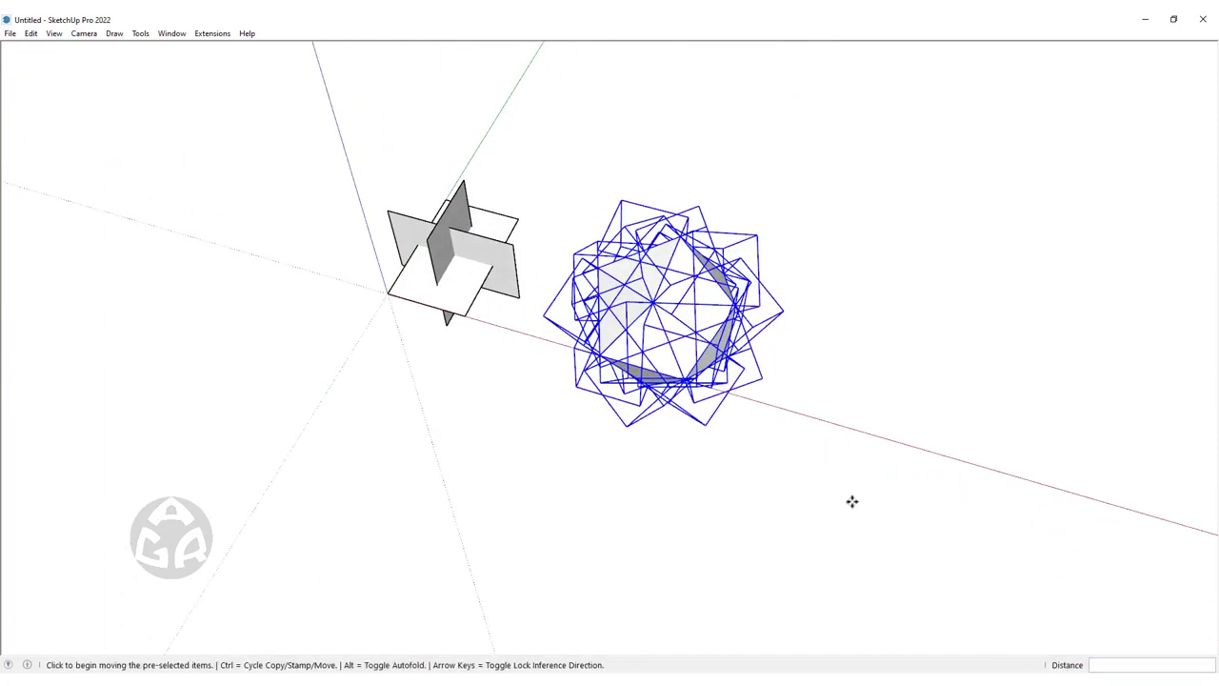
pyautogui.hotkey('ctrl', 'v')
pyautogui.click(828, 462)
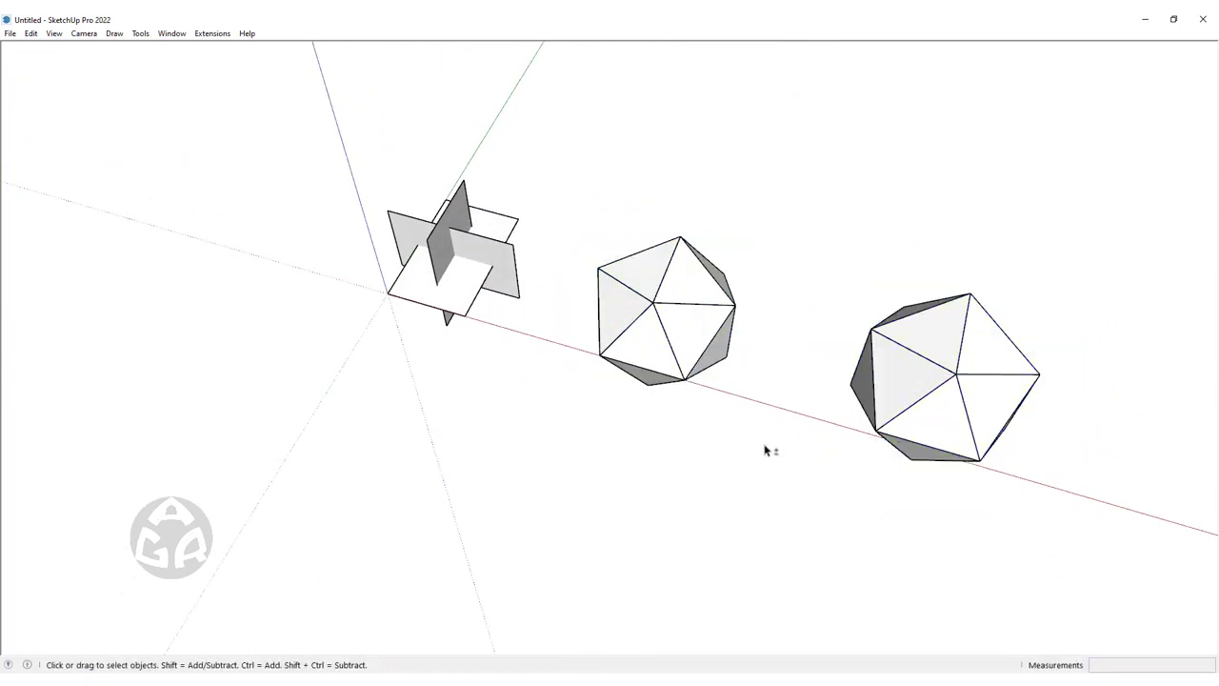
pyautogui.moveTo(767, 449)
pyautogui.mouseDown(button='middle')
pyautogui.moveTo(408, 204)
pyautogui.moveTo(626, 280)
pyautogui.moveTo(652, 324)
pyautogui.mouseUp(button='middle')
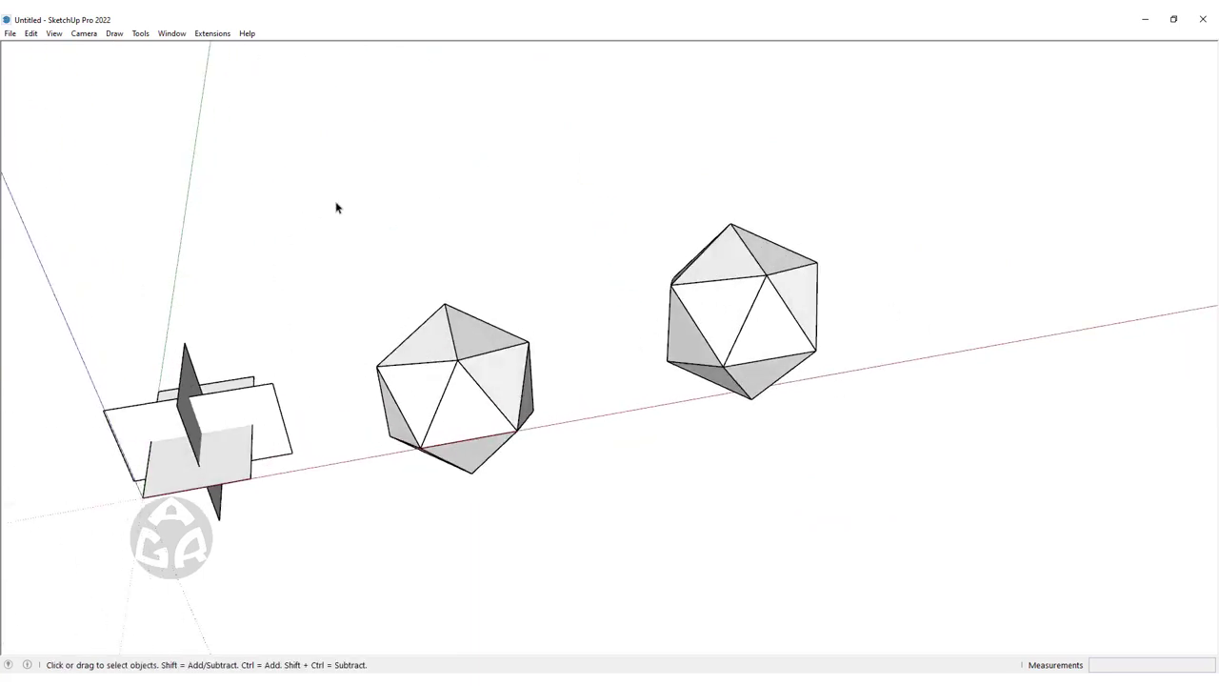
pyautogui.moveTo(864, 331); pyautogui.dragTo(667, 263, button='middle')
pyautogui.click(666, 264)
pyautogui.scroll(3, 667, 264)
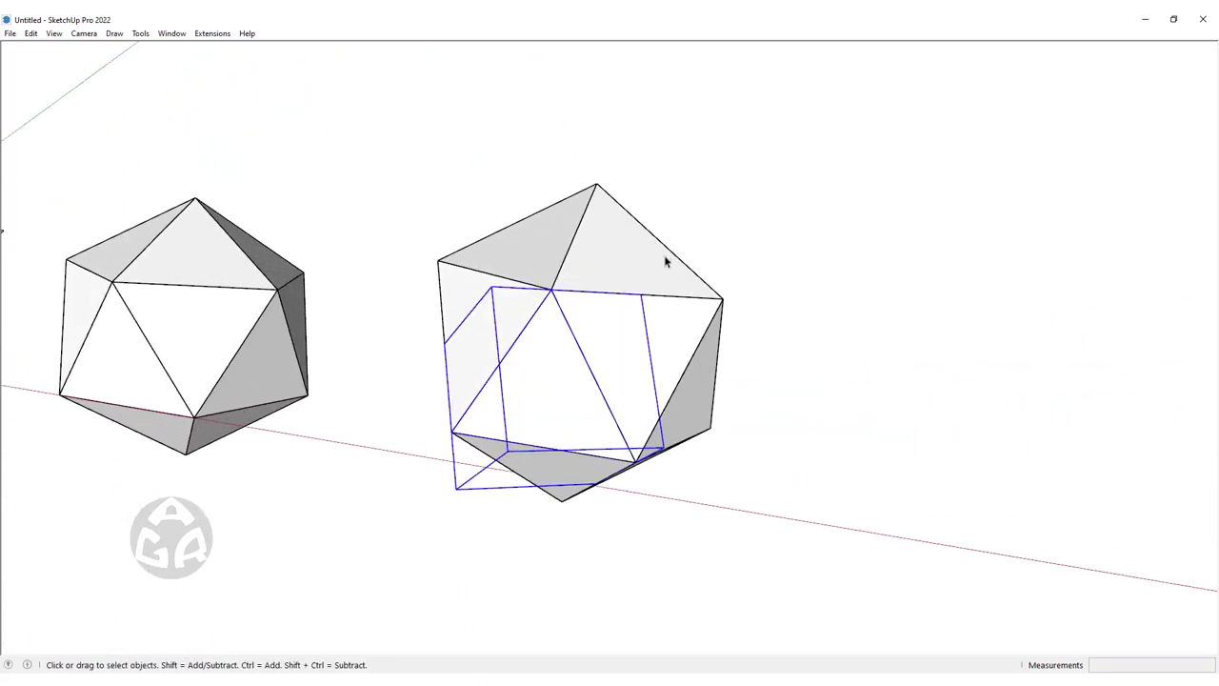
# Apply Make Unique Definition to all face components of the right icosahedron
pyautogui.moveTo(345, 113); pyautogui.dragTo(885, 648)
pyautogui.rightClick(591, 234)
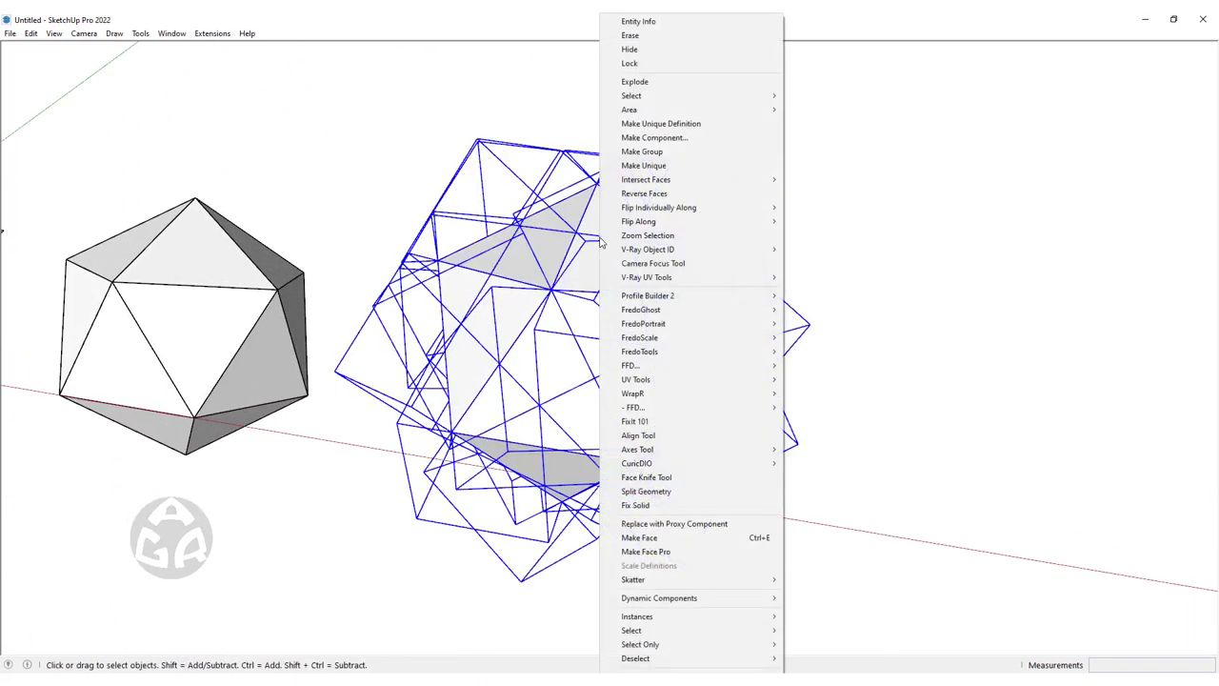
pyautogui.click(688, 165)
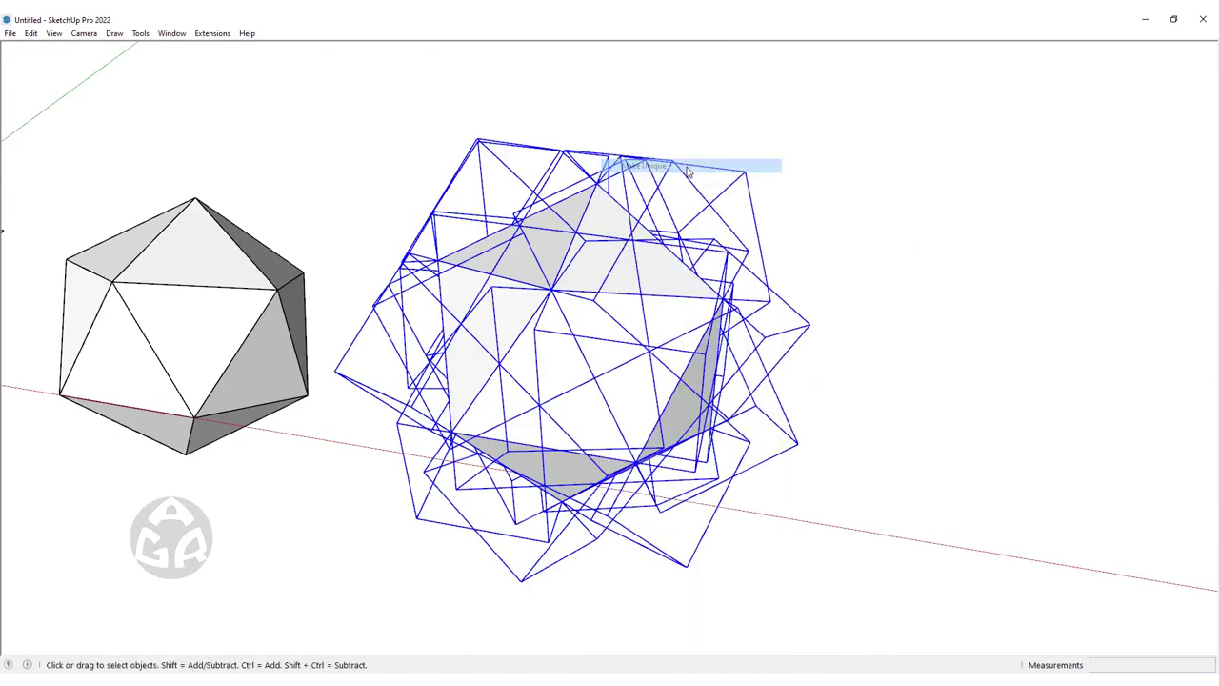
pyautogui.moveTo(688, 169); pyautogui.dragTo(259, 331, button='middle')
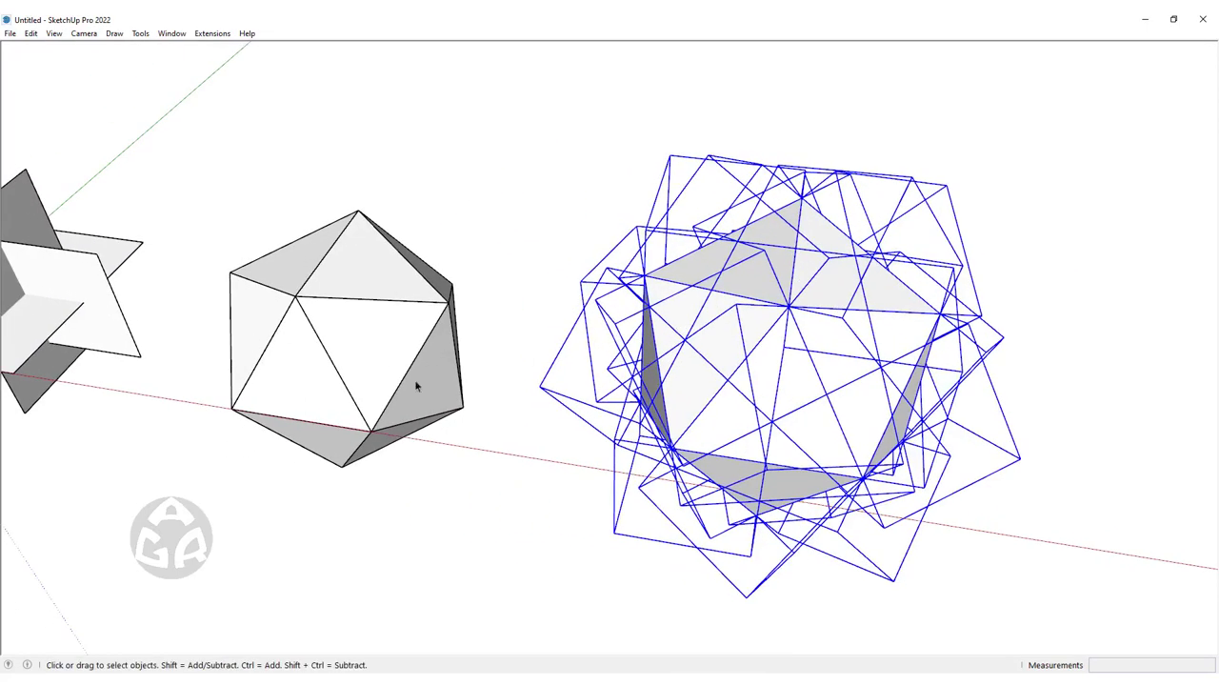
pyautogui.moveTo(400, 371); pyautogui.dragTo(734, 389, button='middle')
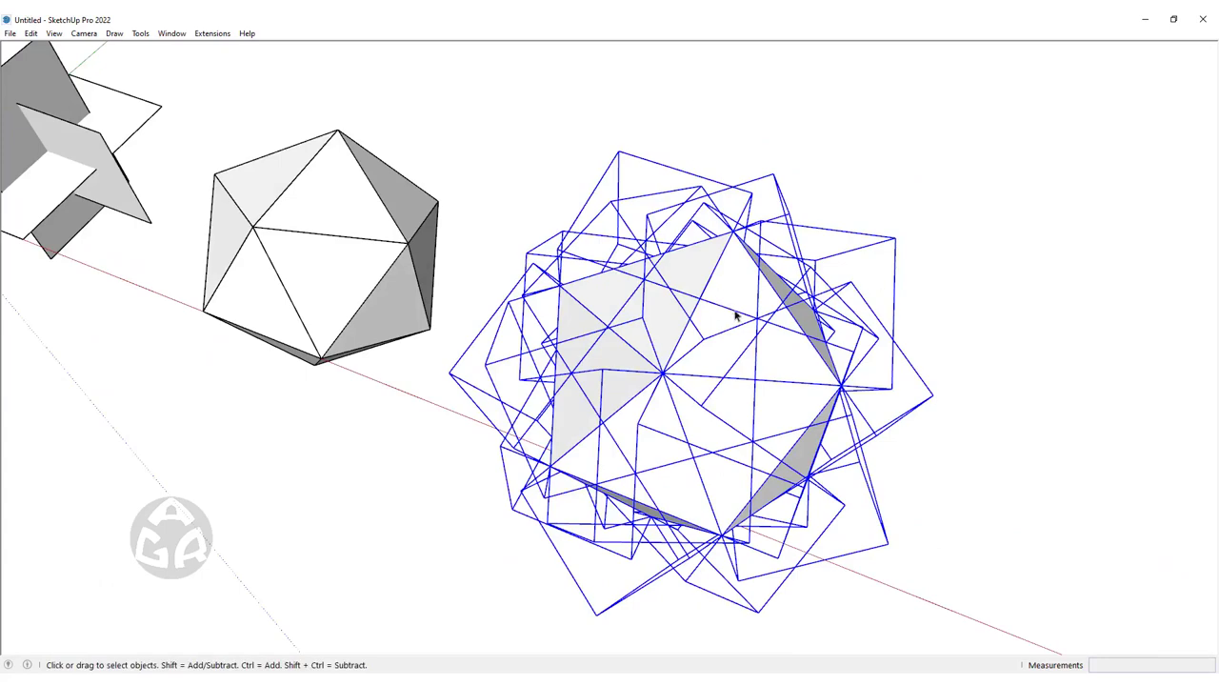
pyautogui.click(739, 318)
pyautogui.moveTo(802, 340); pyautogui.dragTo(895, 378, button='middle')
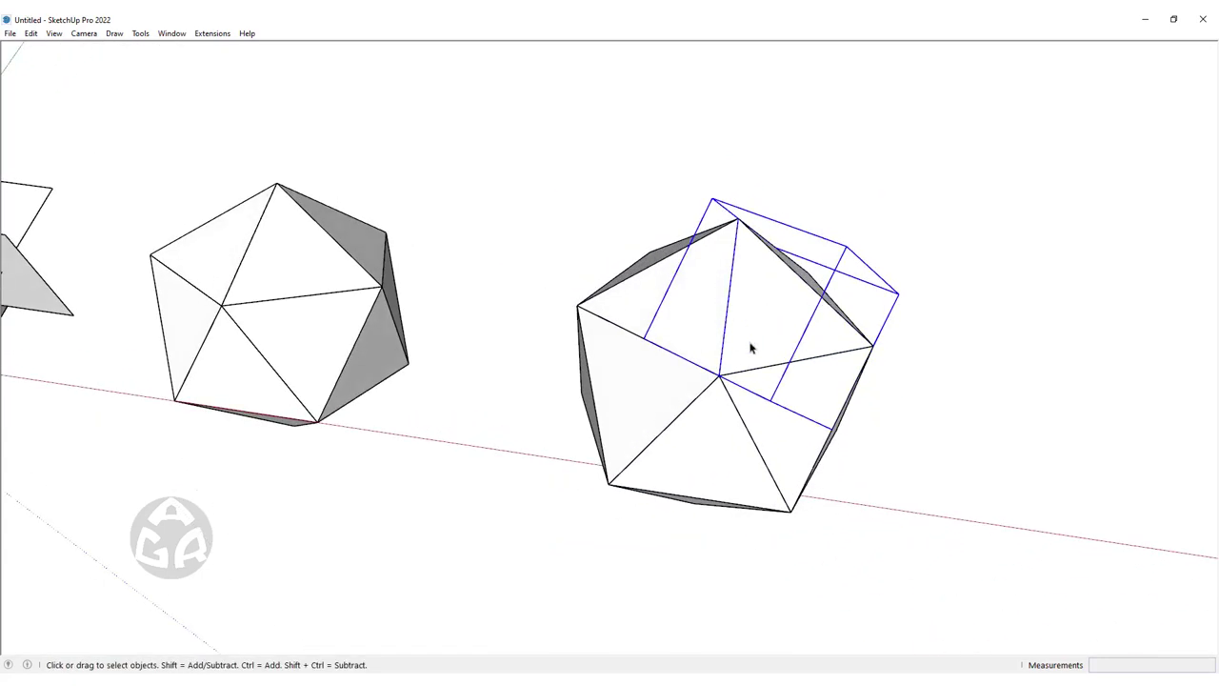
pyautogui.moveTo(833, 334)
pyautogui.mouseDown(button='middle')
pyautogui.moveTo(596, 302)
pyautogui.moveTo(457, 313)
pyautogui.moveTo(467, 361)
pyautogui.mouseUp(button='middle')
# Draw a standalone triangle with the regular Polygon tool
pyautogui.hotkey('shift', 'p')
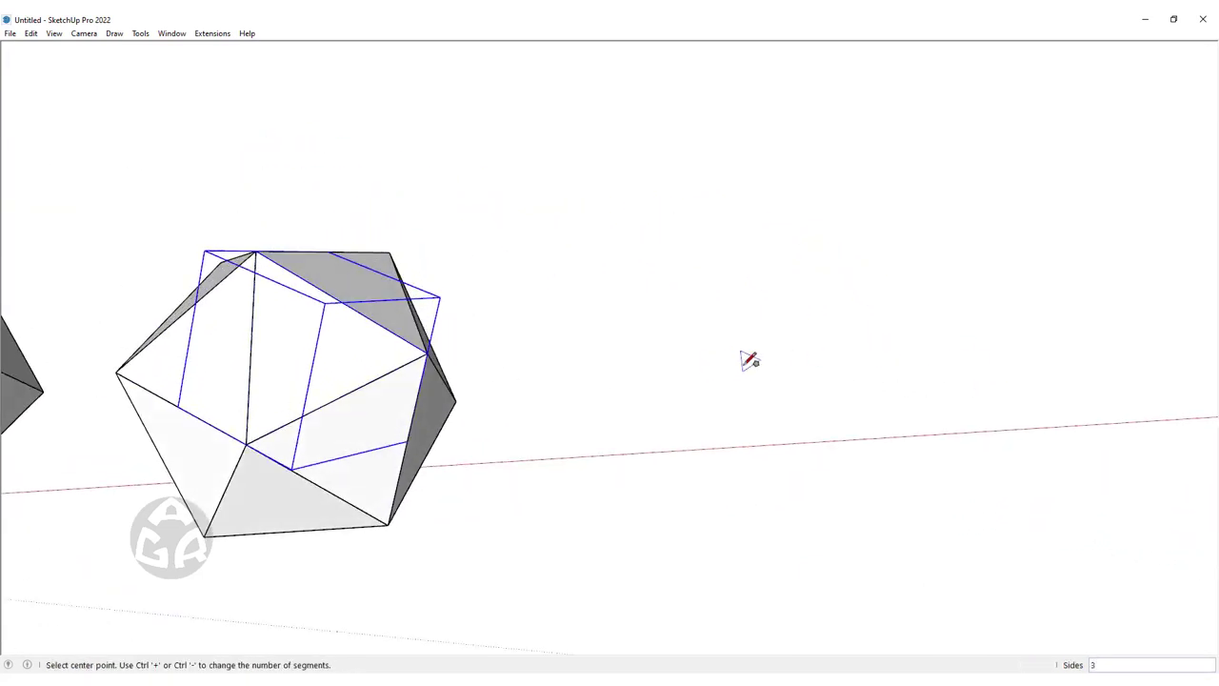
pyautogui.click(719, 367)
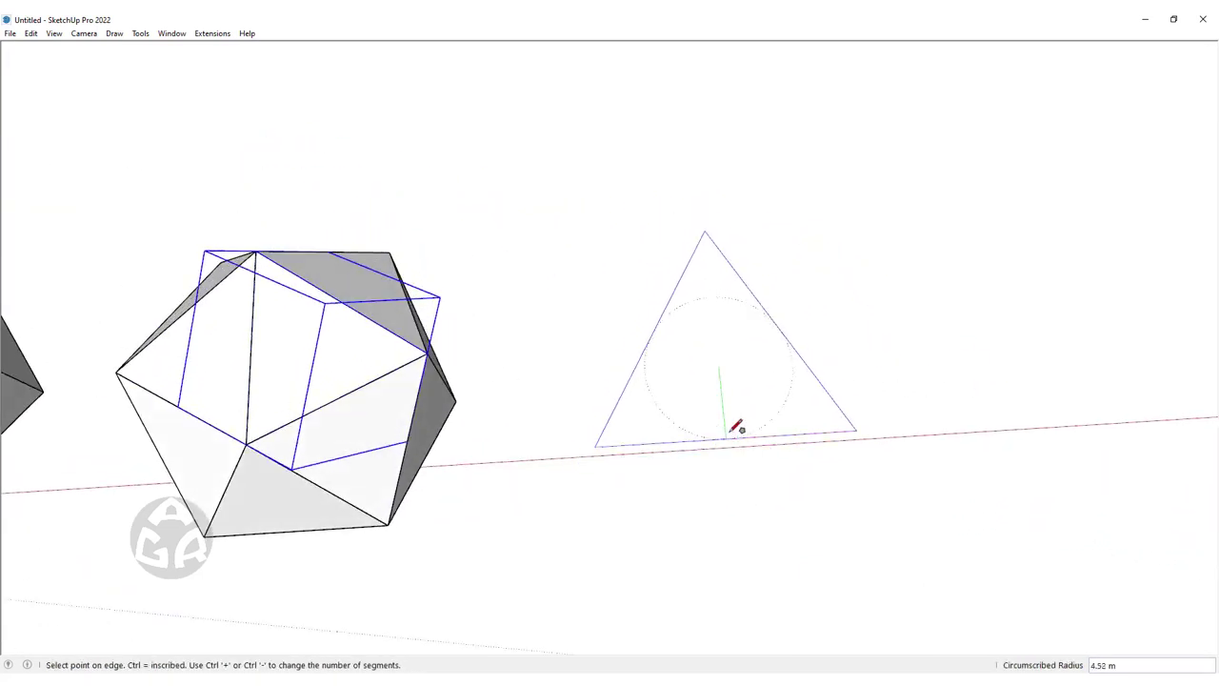
pyautogui.click(734, 425)
pyautogui.press('space')
pyautogui.moveTo(729, 430)
pyautogui.mouseDown(button='middle')
pyautogui.moveTo(670, 334)
pyautogui.moveTo(393, 276)
pyautogui.moveTo(214, 259)
pyautogui.mouseUp(button='middle')
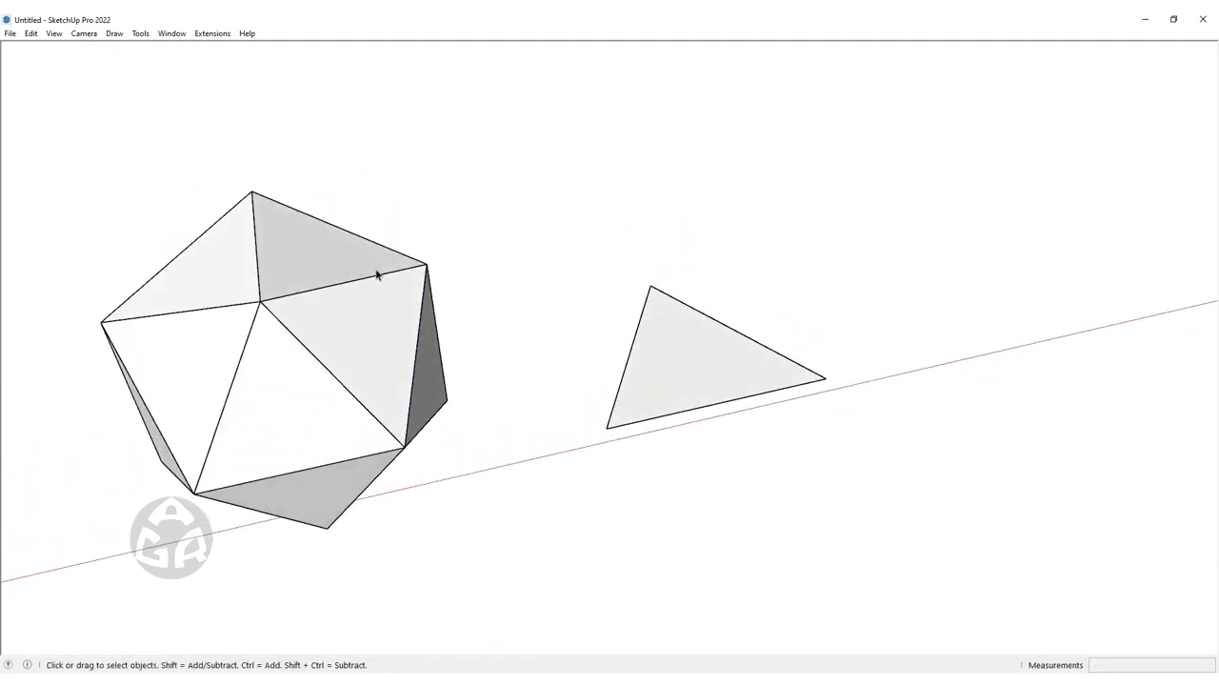
pyautogui.moveTo(377, 274)
pyautogui.mouseDown(button='middle')
pyautogui.moveTo(302, 250)
pyautogui.moveTo(261, 419)
pyautogui.moveTo(253, 179)
pyautogui.moveTo(574, 264)
pyautogui.moveTo(590, 288)
pyautogui.mouseUp(button='middle')
pyautogui.scroll(3, 633, 195)
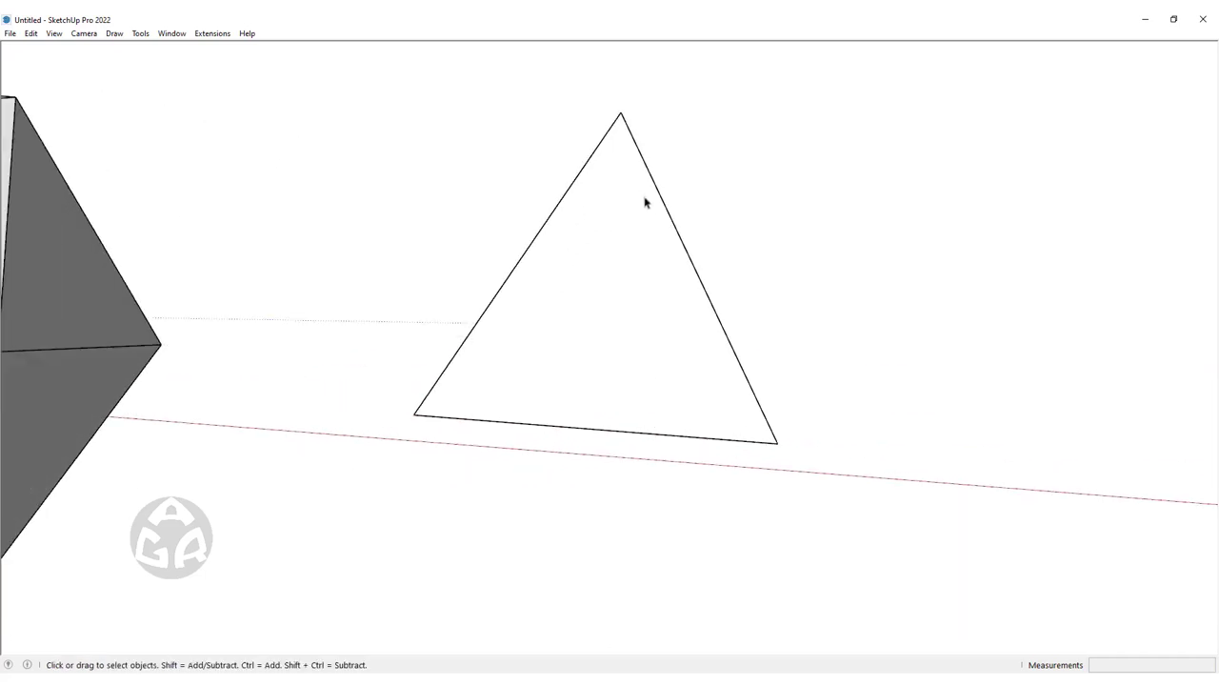
# Orbit and zoom around the icosahedra until the triangle is in view
pyautogui.press('l')
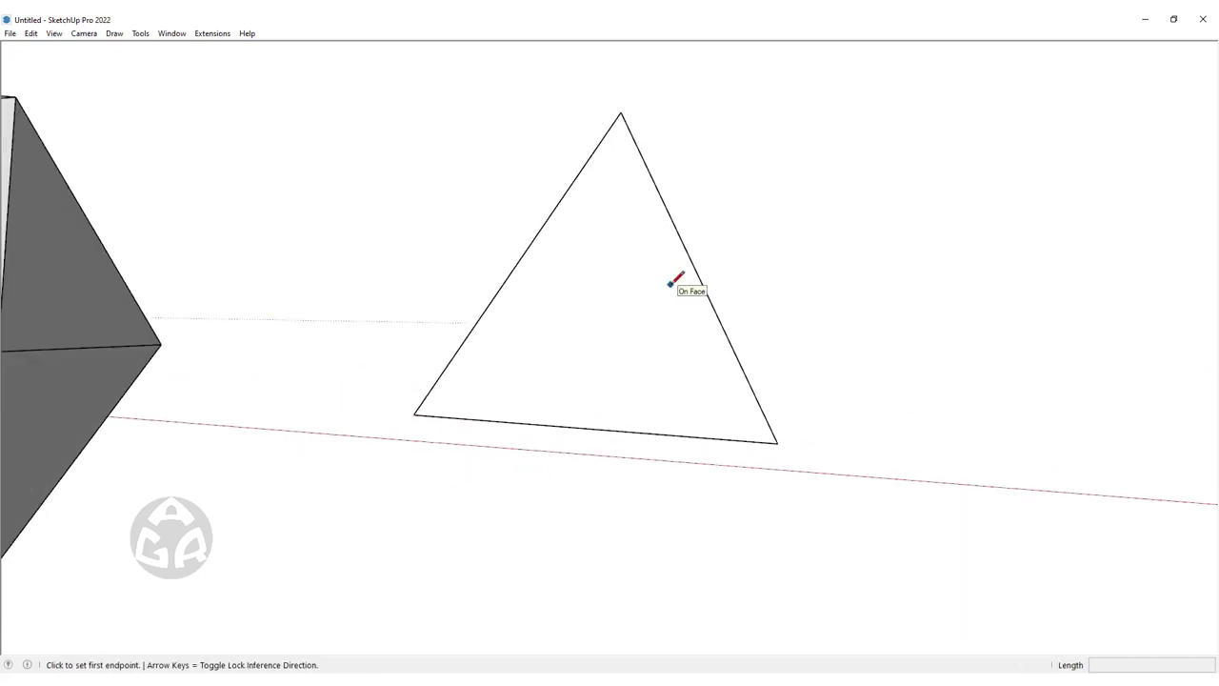
pyautogui.moveTo(711, 302)
pyautogui.mouseDown(button='middle')
pyautogui.moveTo(759, 345)
pyautogui.moveTo(792, 229)
pyautogui.moveTo(870, 271)
pyautogui.mouseUp(button='middle')
pyautogui.scroll(-3, 610, 333)
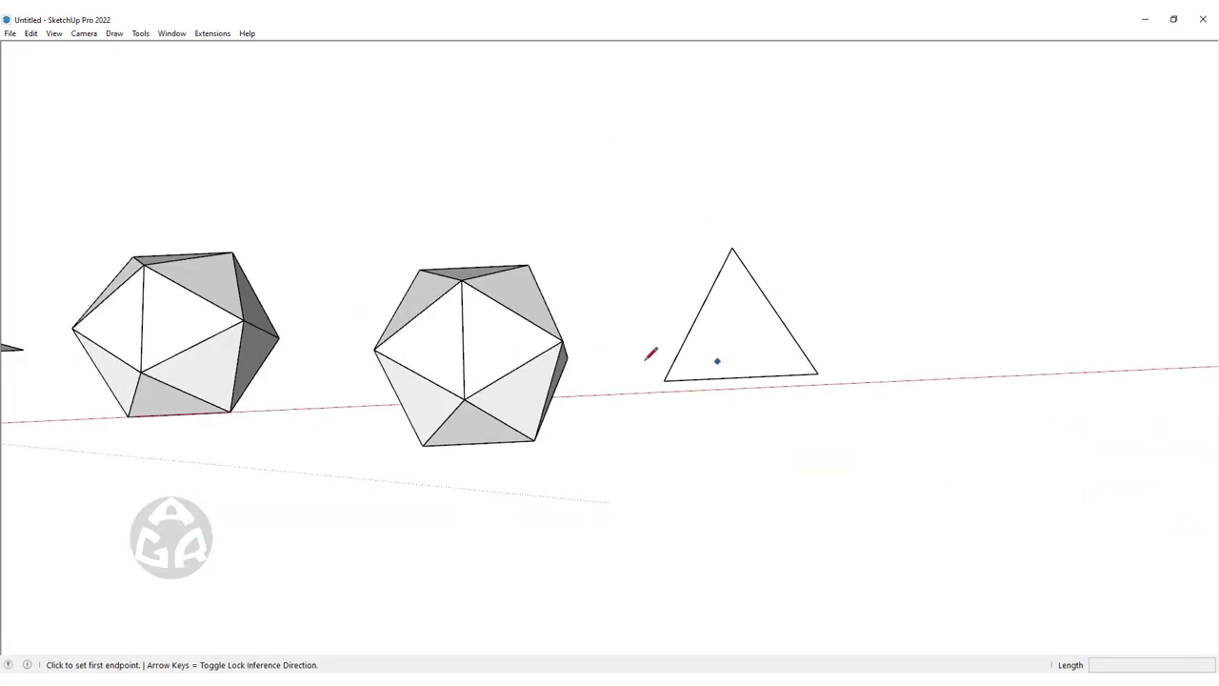
pyautogui.scroll(3, 759, 299)
pyautogui.scroll(-3, 762, 305)
pyautogui.moveTo(496, 276); pyautogui.dragTo(477, 263, button='middle')
pyautogui.scroll(4, 558, 294)
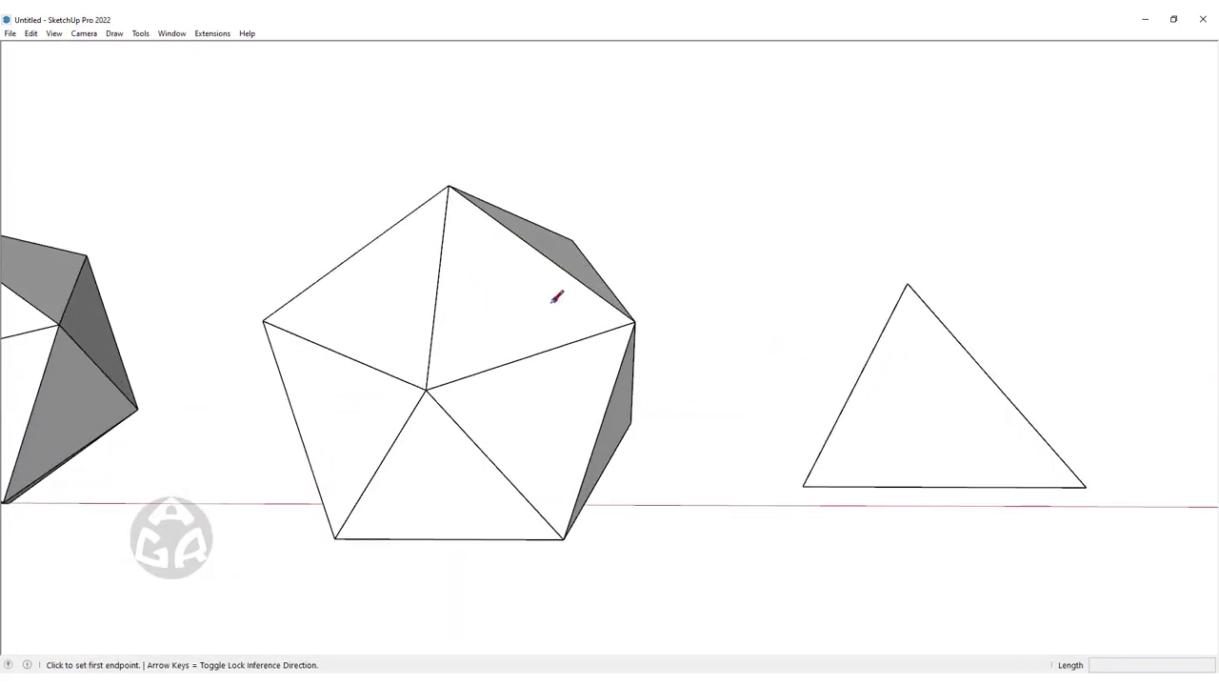
pyautogui.moveTo(557, 294)
pyautogui.mouseDown(button='middle')
pyautogui.moveTo(498, 337)
pyautogui.moveTo(430, 301)
pyautogui.mouseUp(button='middle')
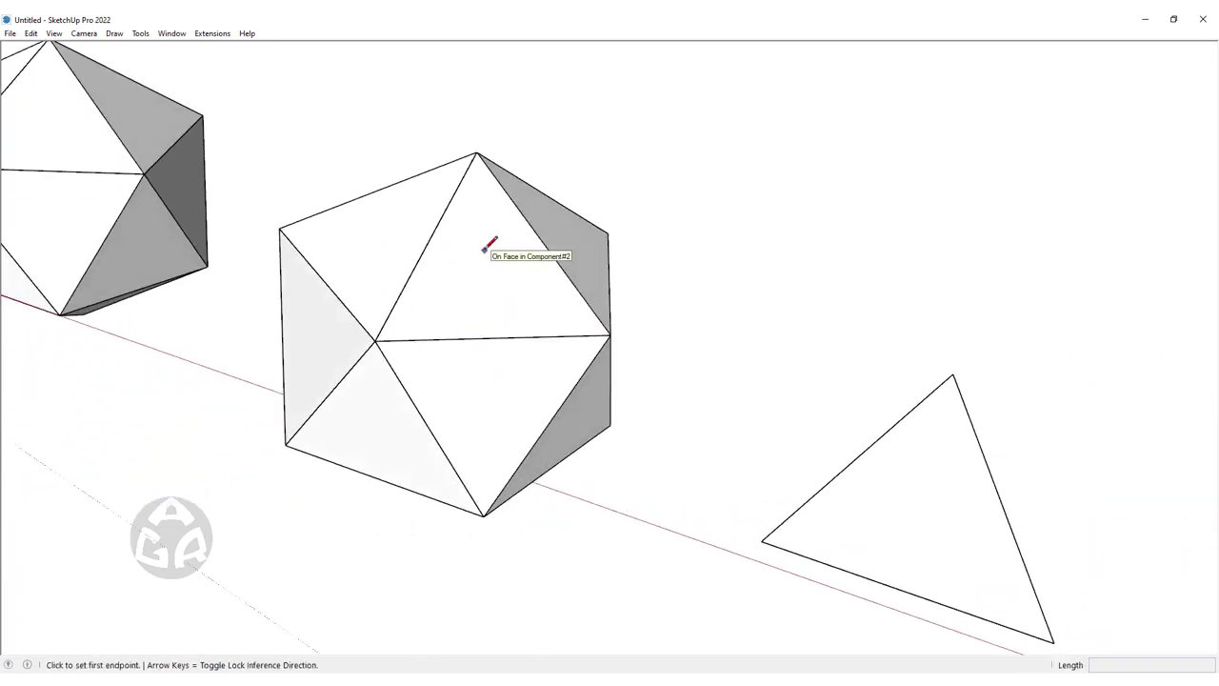
pyautogui.scroll(-2, 511, 264)
pyautogui.moveTo(512, 263)
pyautogui.mouseDown(button='middle')
pyautogui.moveTo(558, 283)
pyautogui.moveTo(621, 422)
pyautogui.moveTo(531, 343)
pyautogui.mouseUp(button='middle')
pyautogui.scroll(2, 530, 343)
# Explode the triangle's outline curve into three separate edges
pyautogui.press('space')
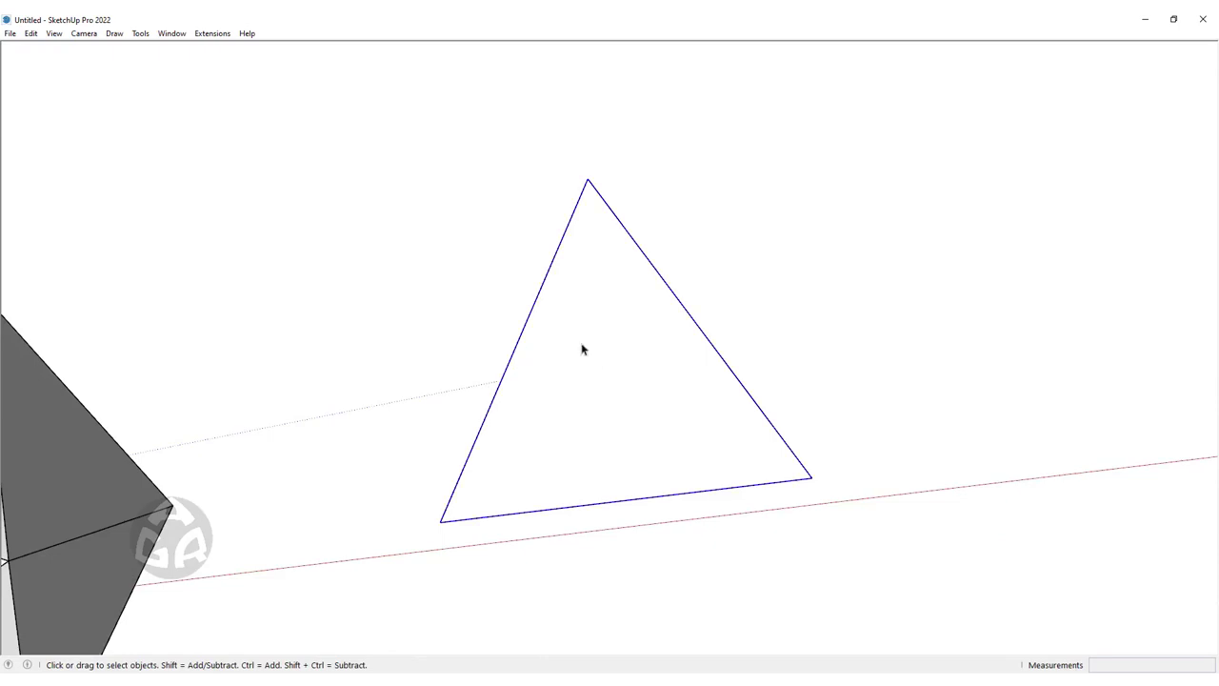
pyautogui.rightClick(710, 346)
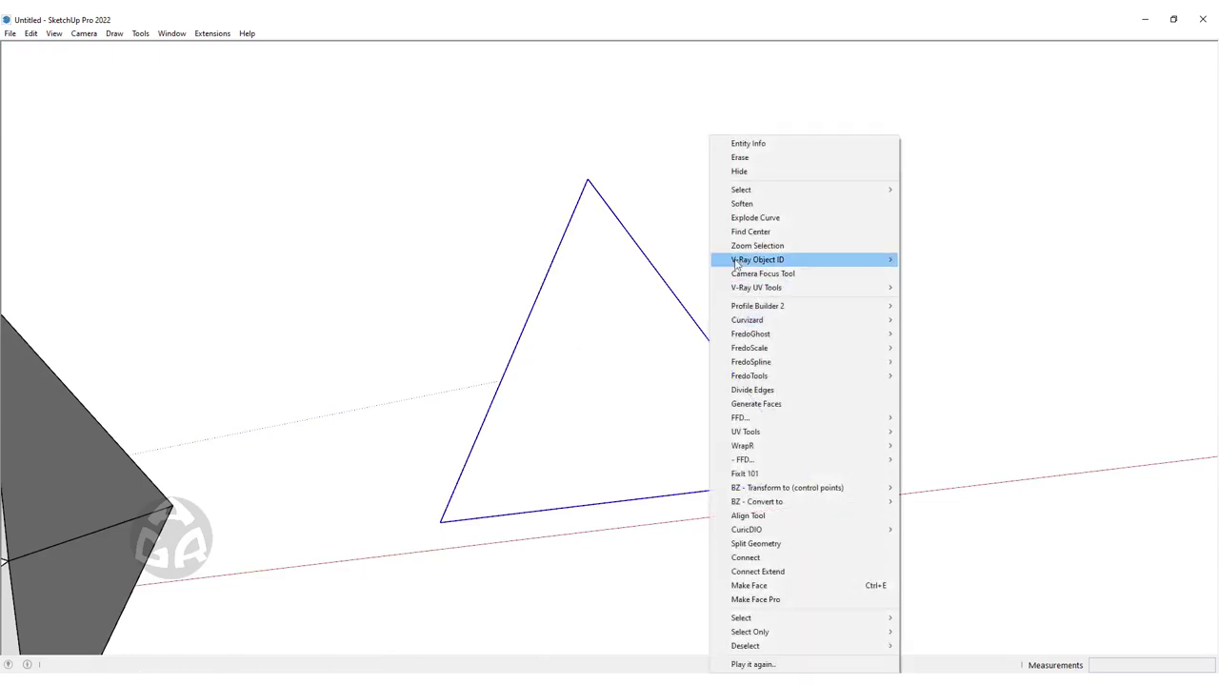
pyautogui.click(762, 217)
pyautogui.moveTo(718, 228); pyautogui.dragTo(694, 326, button='middle')
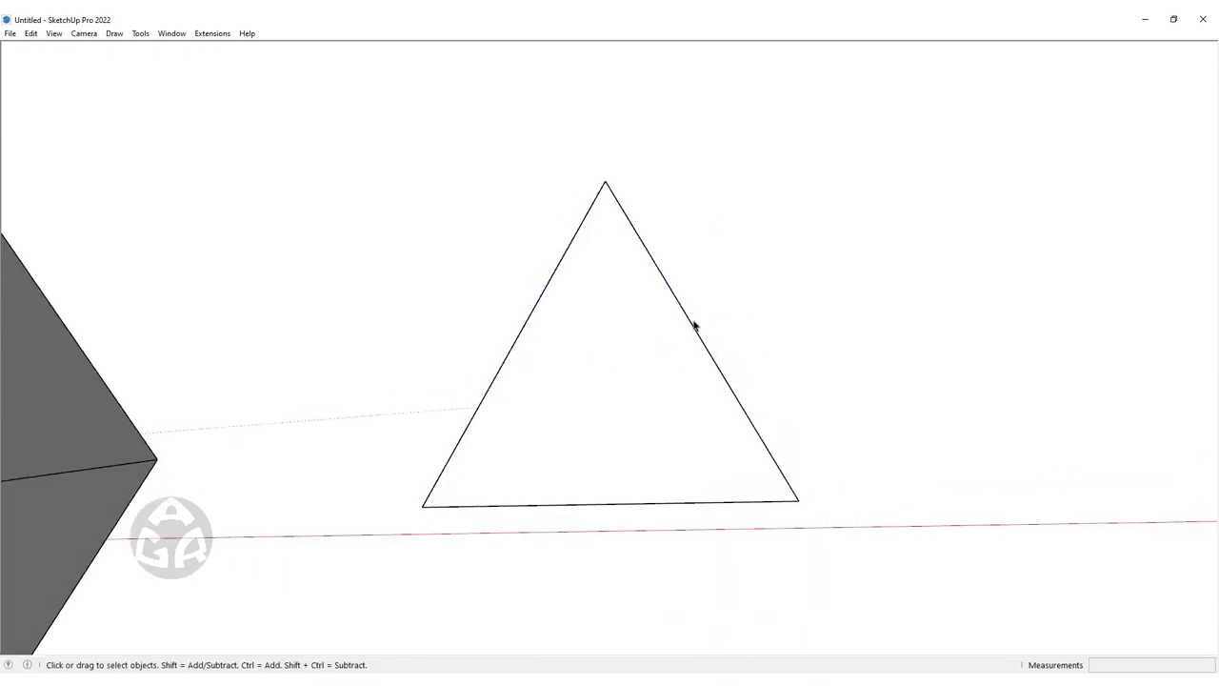
# Connect the three edge midpoints with lines, splitting the triangle into four
pyautogui.press('l')
pyautogui.click(515, 341)
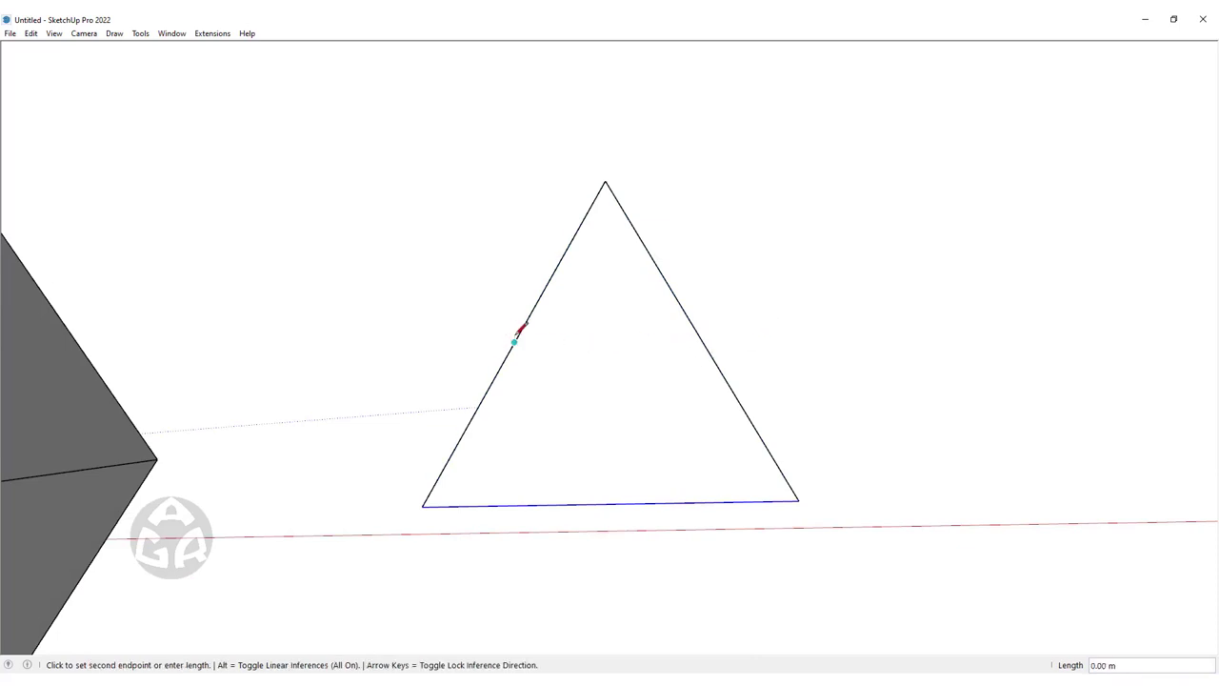
pyautogui.click(703, 339)
pyautogui.click(702, 339)
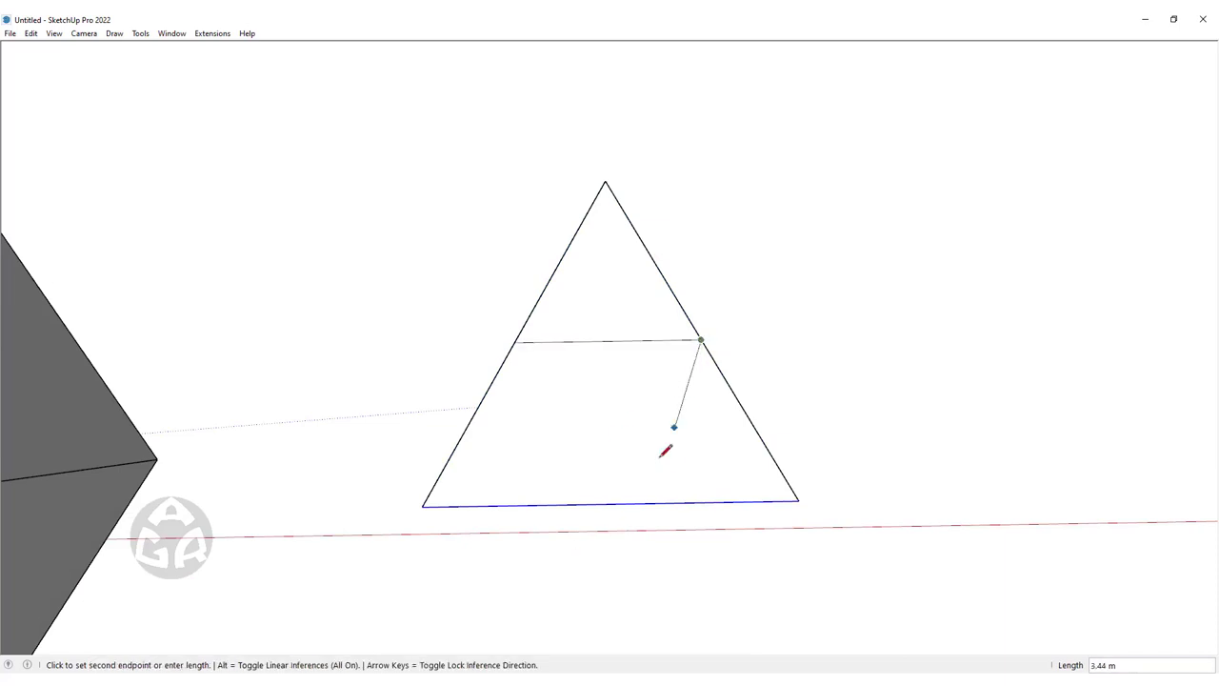
pyautogui.click(612, 502)
pyautogui.click(612, 502)
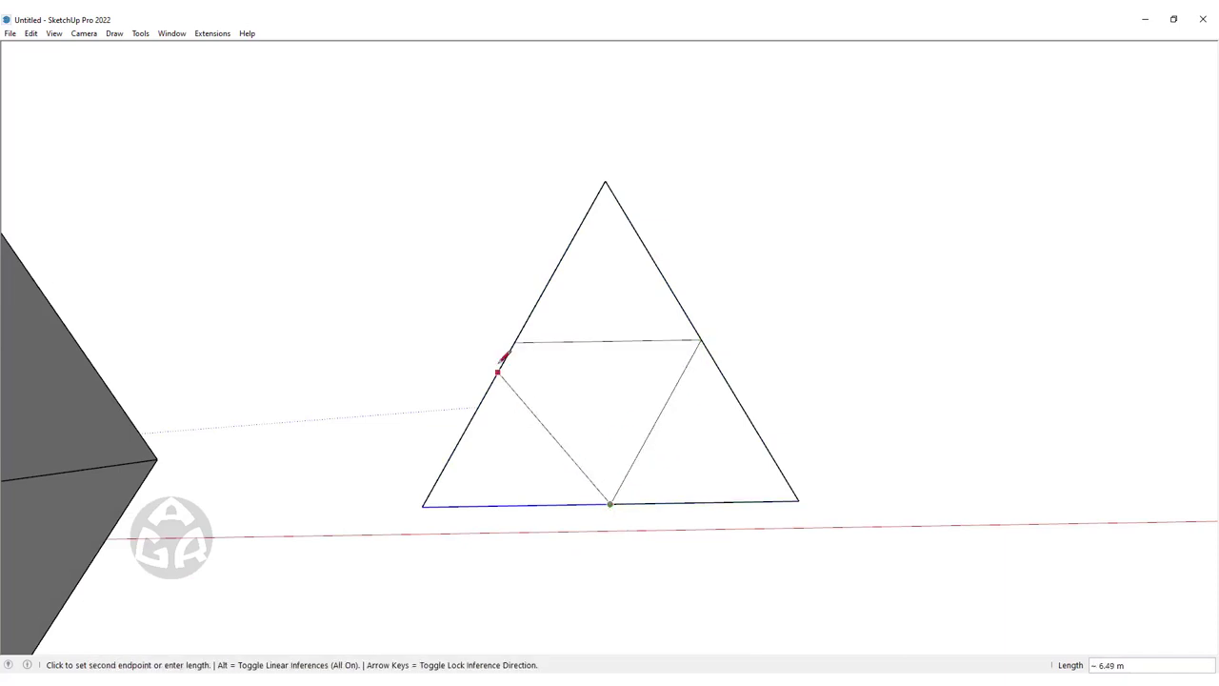
pyautogui.click(515, 342)
# Select the whole subdivided triangle, then copy and paste it
pyautogui.moveTo(692, 409)
pyautogui.mouseDown(button='middle')
pyautogui.moveTo(584, 293)
pyautogui.moveTo(634, 330)
pyautogui.mouseUp(button='middle')
pyautogui.press('space')
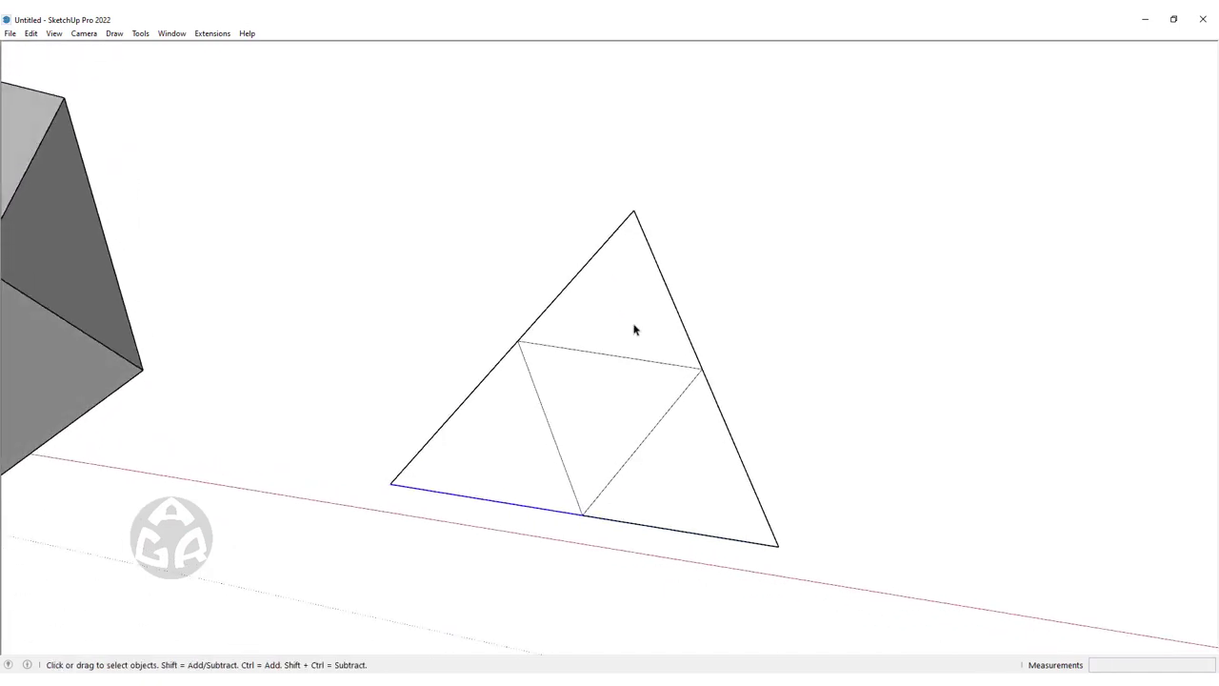
pyautogui.click(609, 418)
pyautogui.click(742, 506)
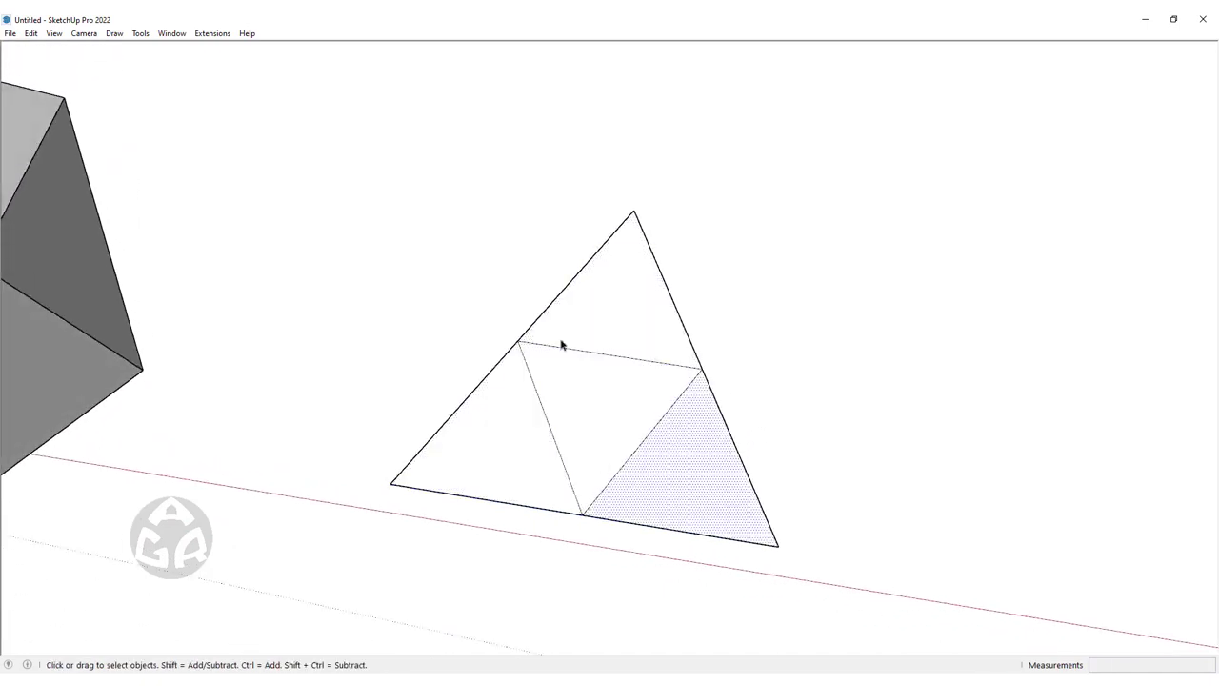
pyautogui.scroll(-4, 561, 344)
pyautogui.moveTo(571, 308); pyautogui.dragTo(523, 314, button='middle')
pyautogui.scroll(3, 454, 358)
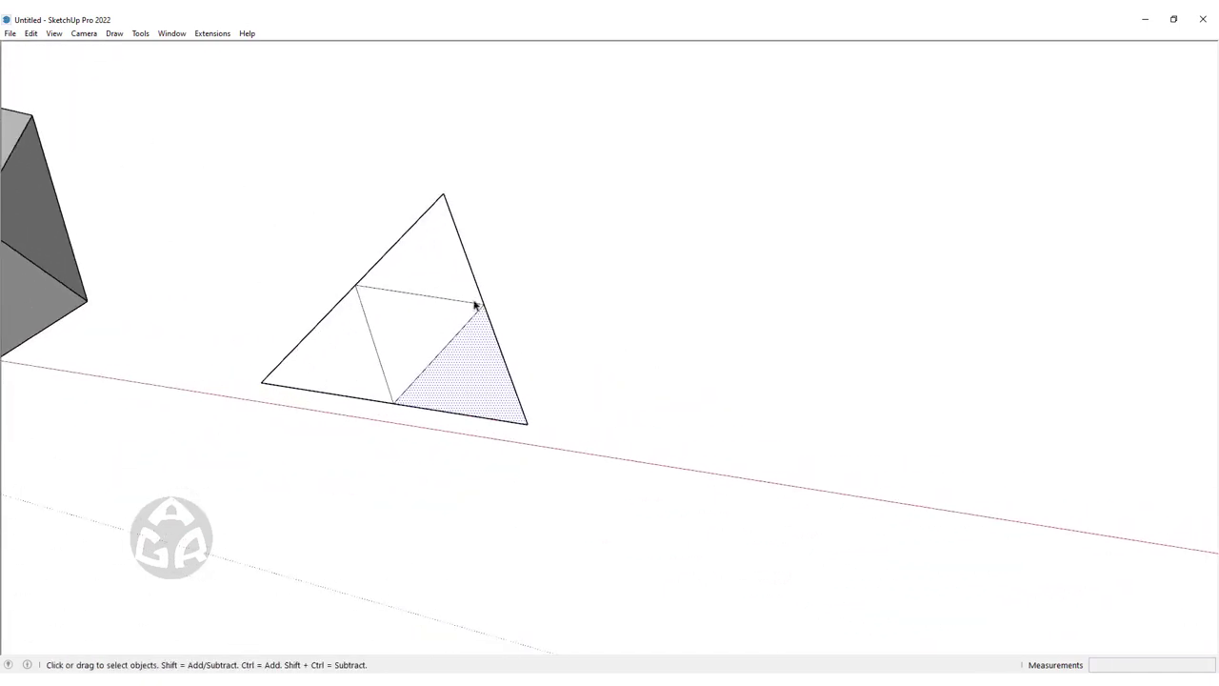
pyautogui.moveTo(585, 205); pyautogui.dragTo(228, 543)
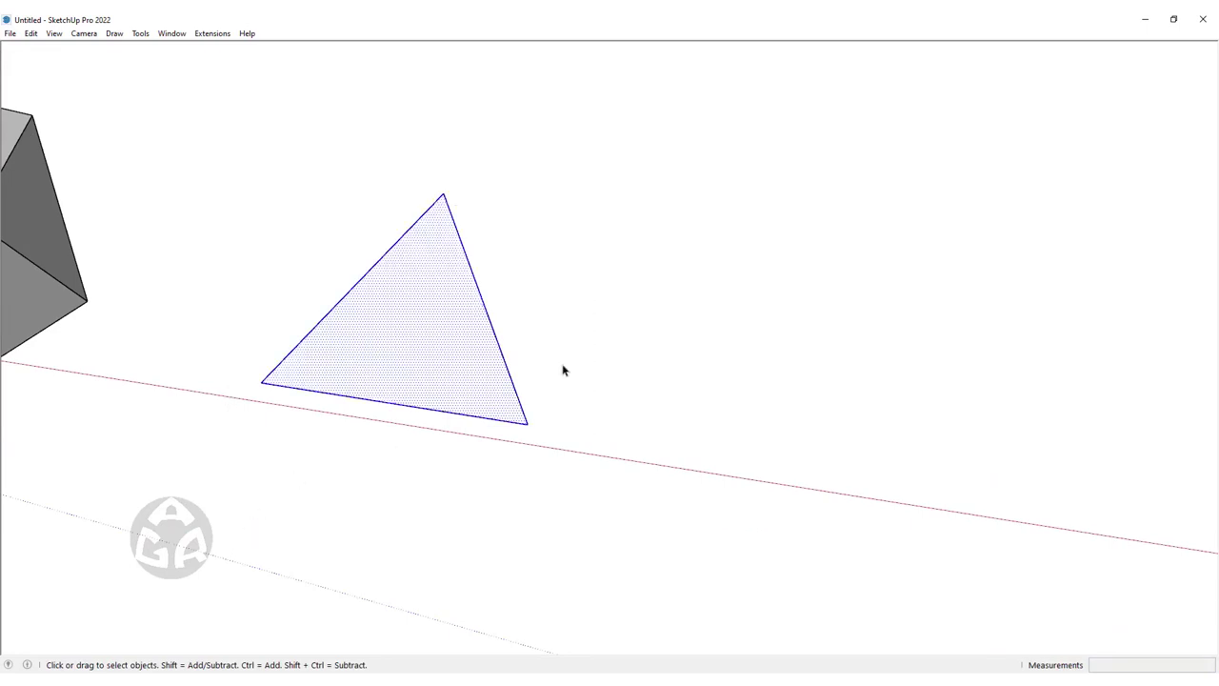
pyautogui.hotkey('ctrl', 'c')
pyautogui.hotkey('ctrl', 'v')
# Place the pasted subdivided triangle above the original
pyautogui.click(341, 125)
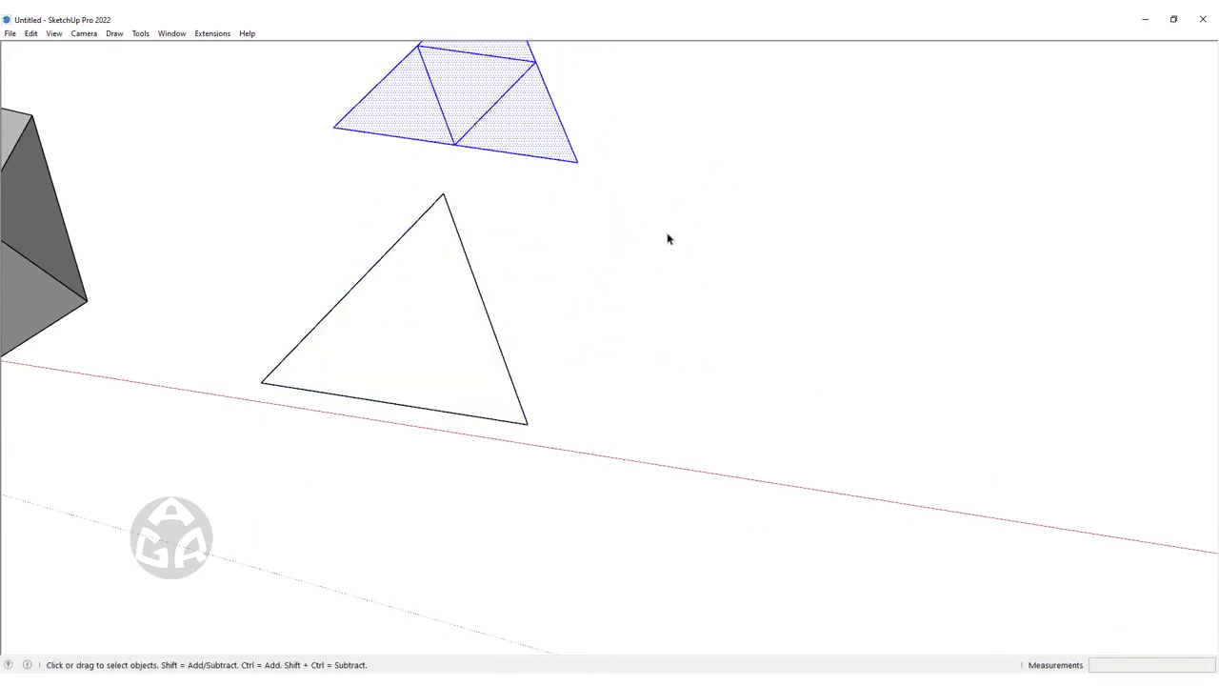
pyautogui.moveTo(667, 239)
pyautogui.mouseDown(button='middle')
pyautogui.moveTo(664, 391)
pyautogui.moveTo(718, 406)
pyautogui.mouseUp(button='middle')
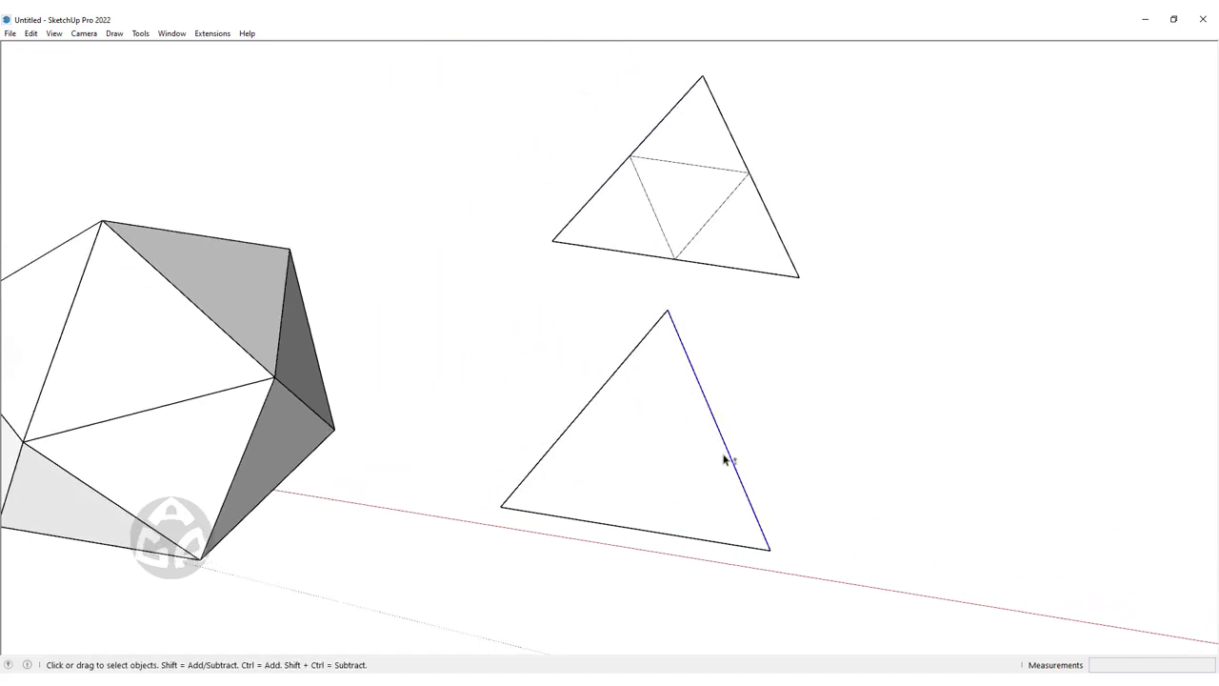
pyautogui.moveTo(724, 460); pyautogui.dragTo(672, 394, button='middle')
pyautogui.scroll(3, 601, 337)
pyautogui.scroll(1, 606, 301)
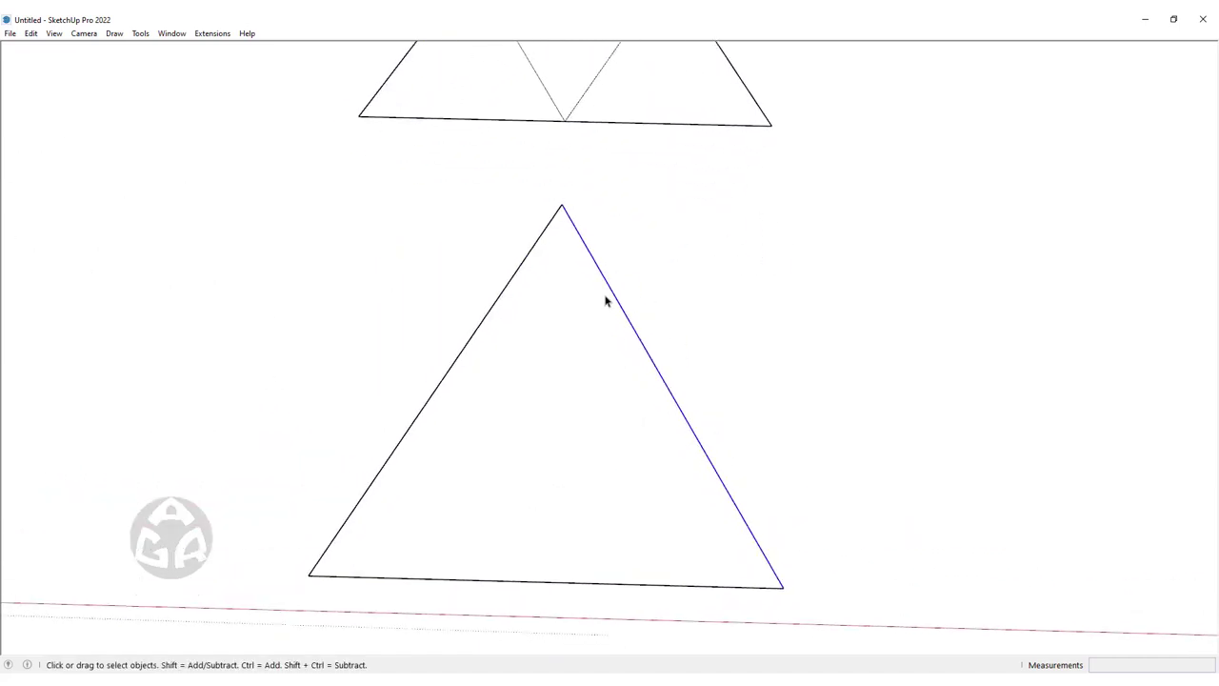
# Divide the lower triangle's right edge into equal segments
pyautogui.rightClick(640, 341)
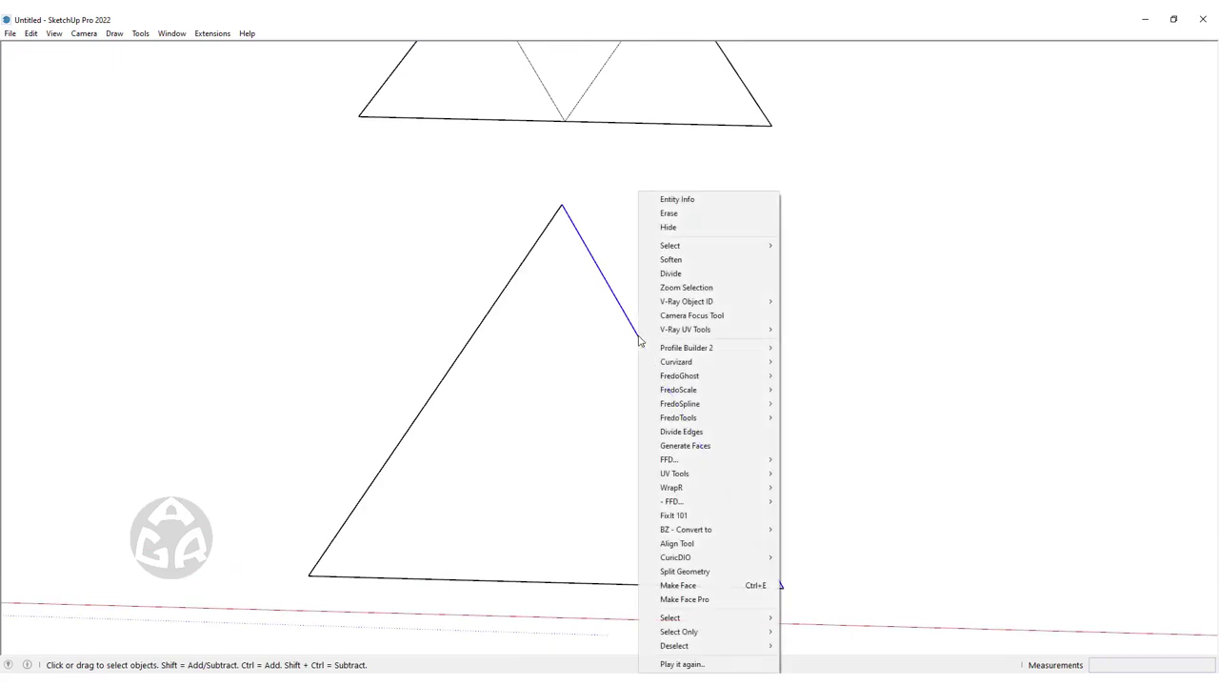
pyautogui.click(671, 273)
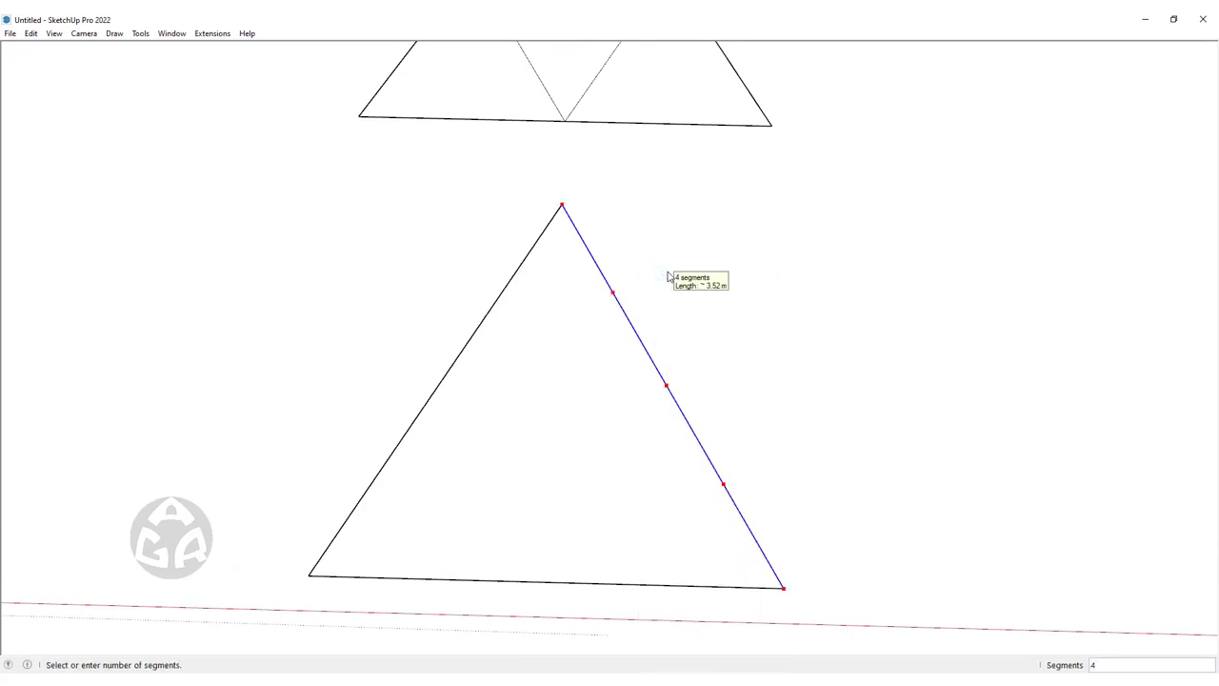
pyautogui.click(668, 276)
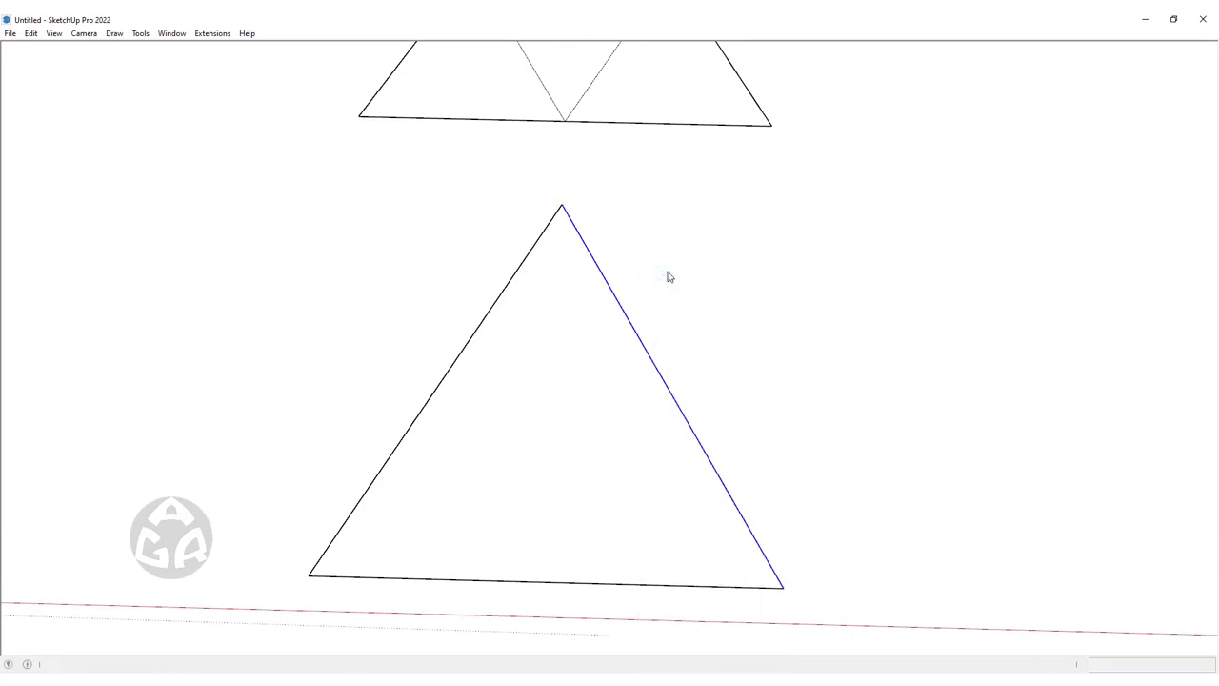
pyautogui.doubleClick(660, 390)
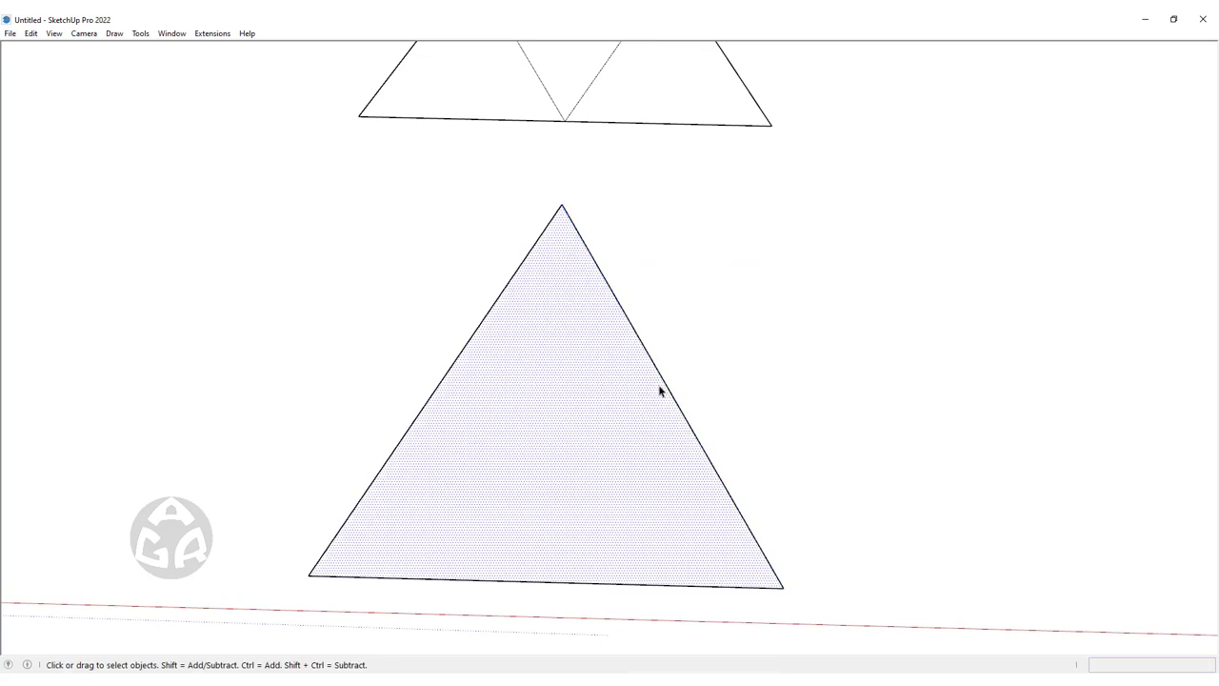
pyautogui.click(681, 415)
pyautogui.click(727, 502)
pyautogui.click(735, 504)
# Divide the left edge into equal segments and the base into three
pyautogui.click(429, 404)
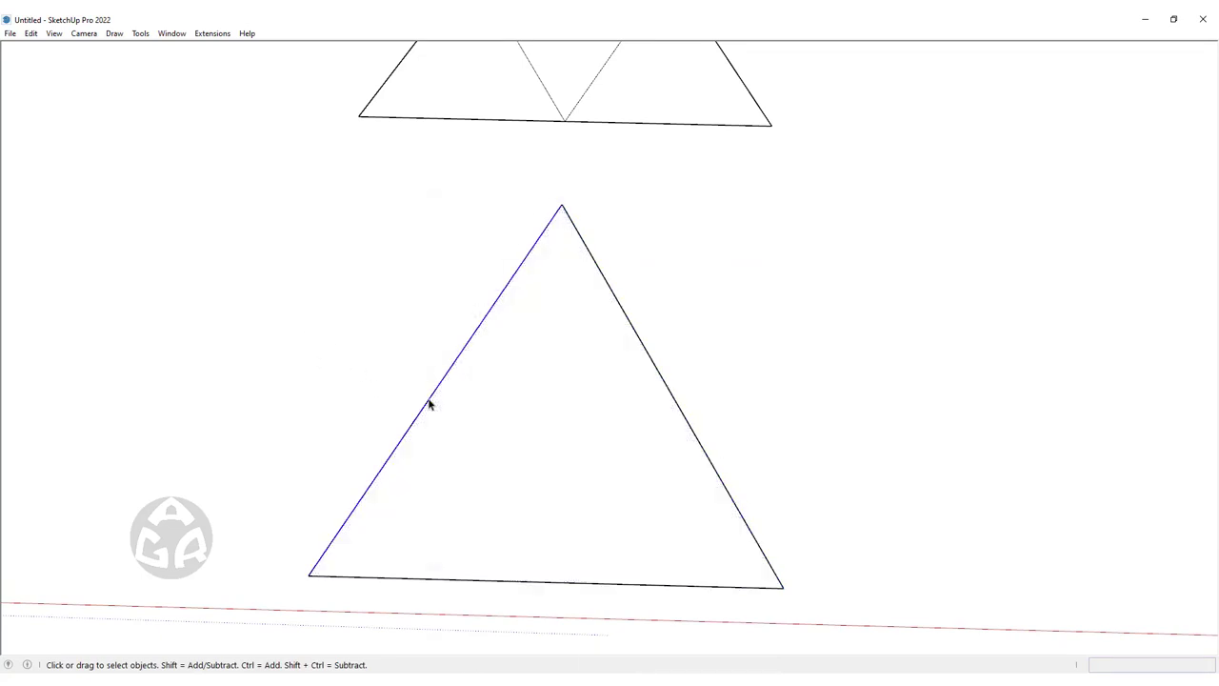
pyautogui.rightClick(429, 404)
pyautogui.click(488, 282)
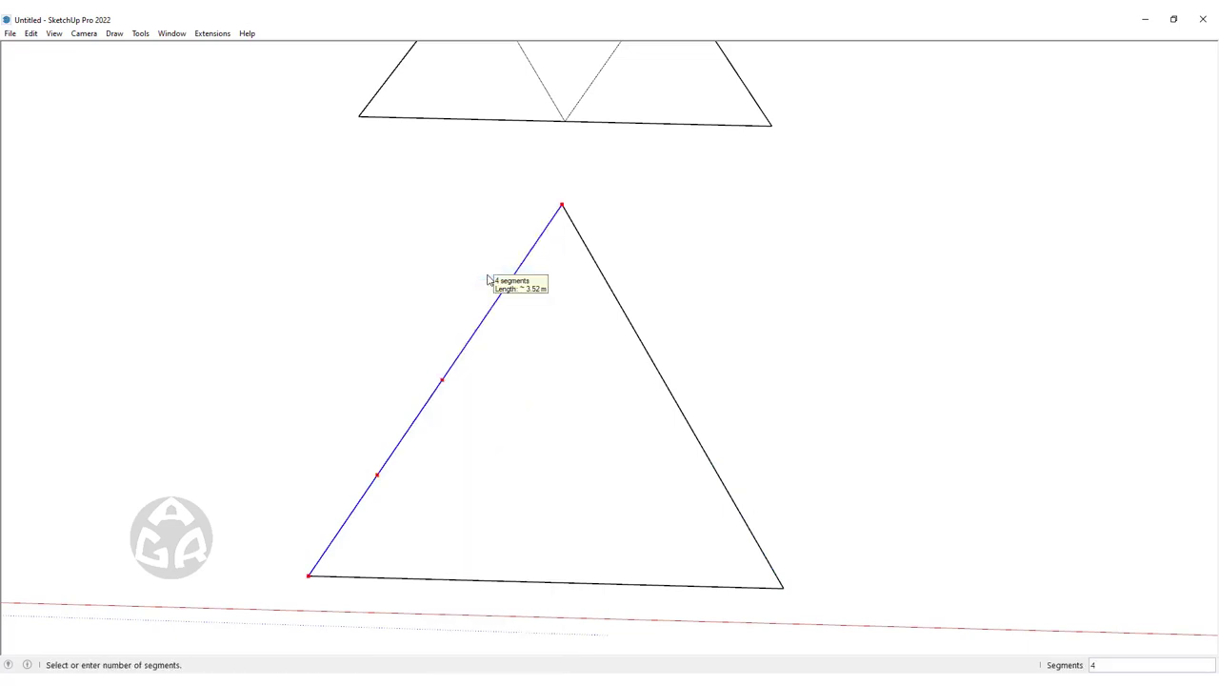
pyautogui.click(487, 281)
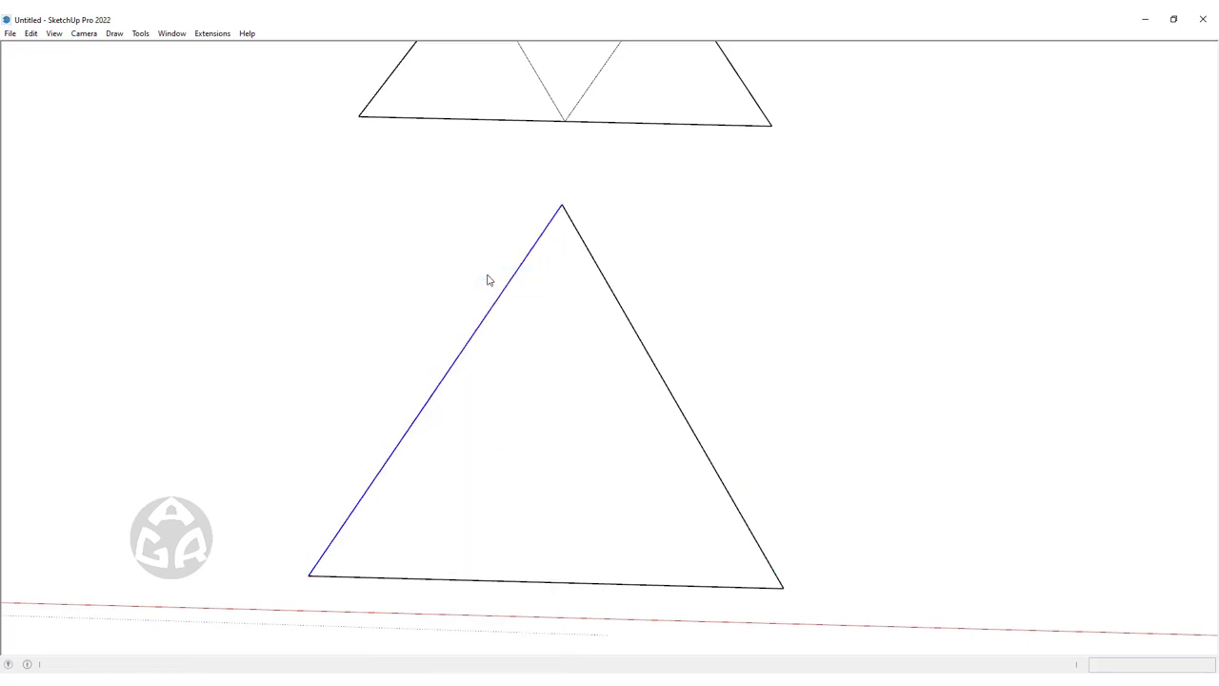
pyautogui.rightClick(537, 587)
pyautogui.click(609, 183)
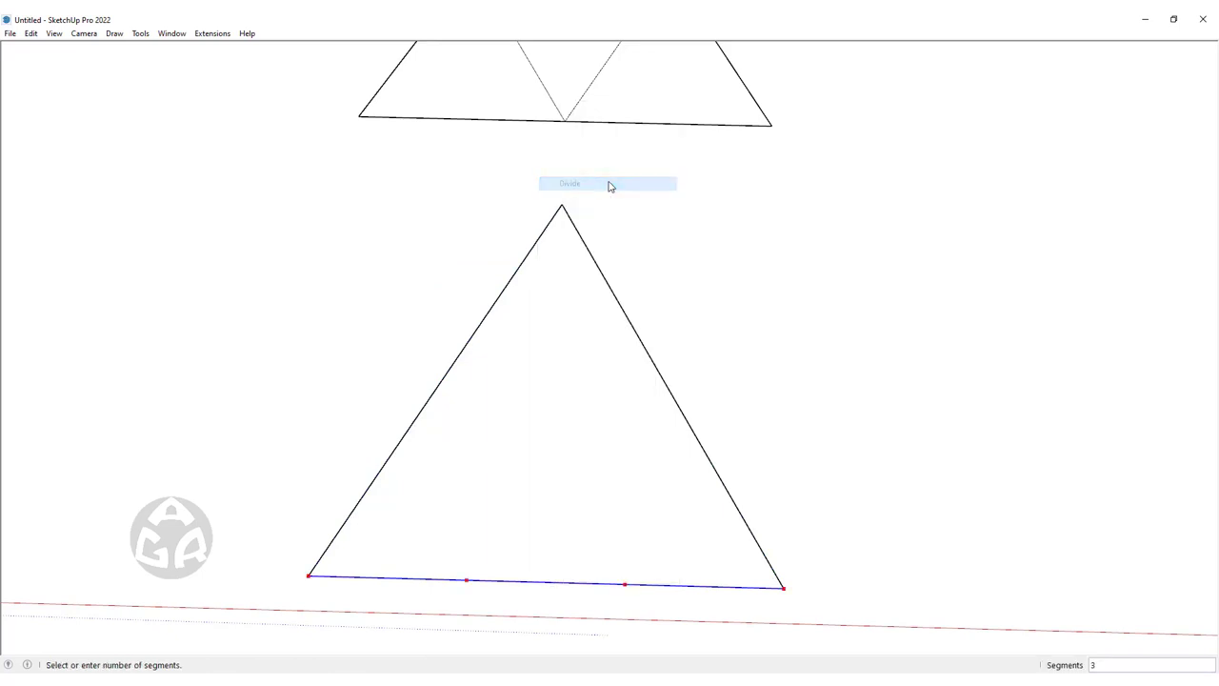
pyautogui.click(609, 184)
# Draw two cross lines joining the left and right edges' division points
pyautogui.press('l')
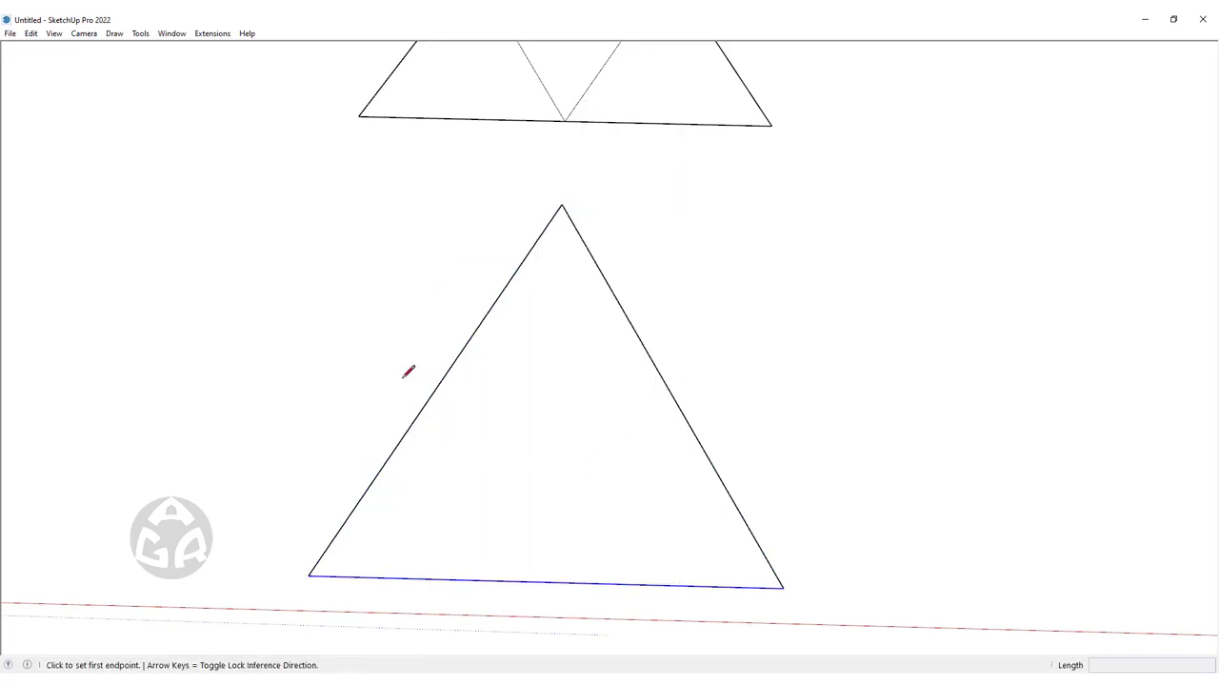
pyautogui.click(483, 319)
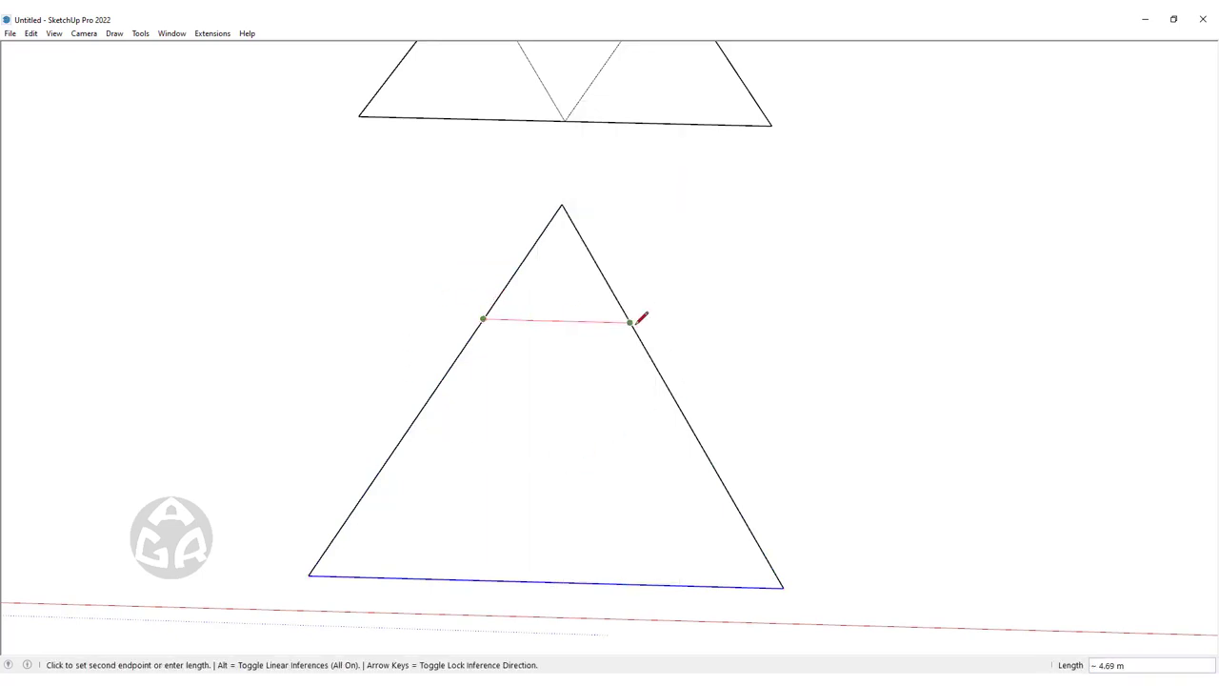
pyautogui.click(630, 322)
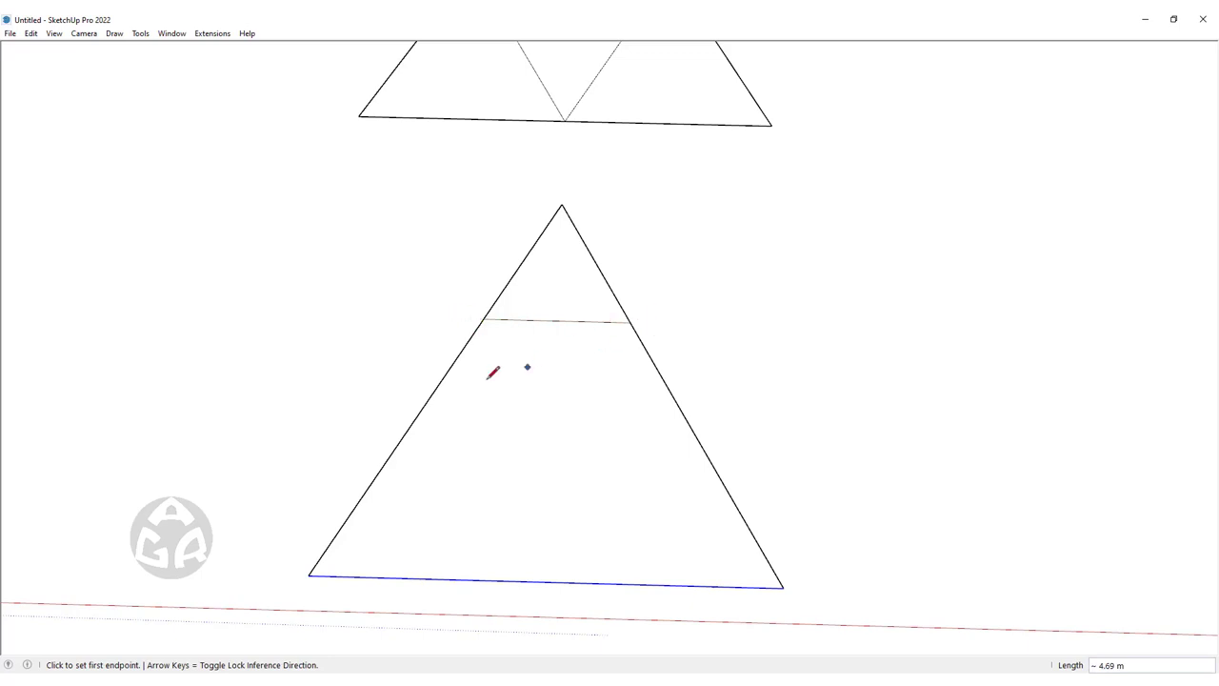
pyautogui.click(399, 442)
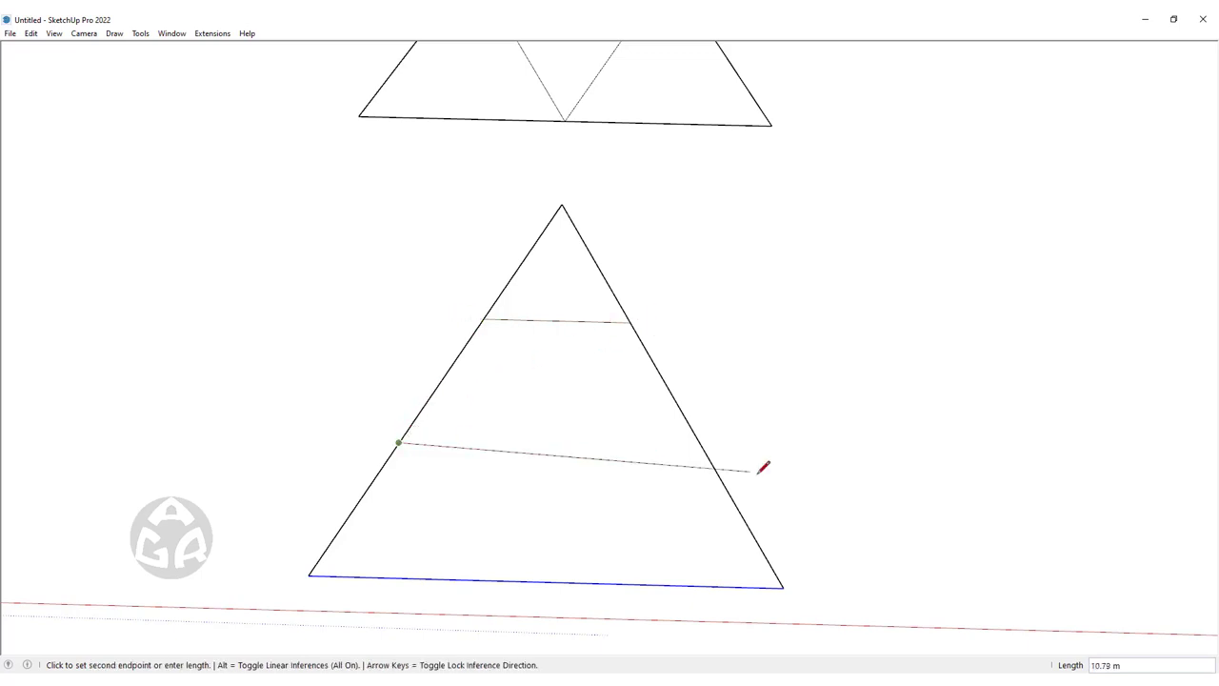
pyautogui.click(704, 448)
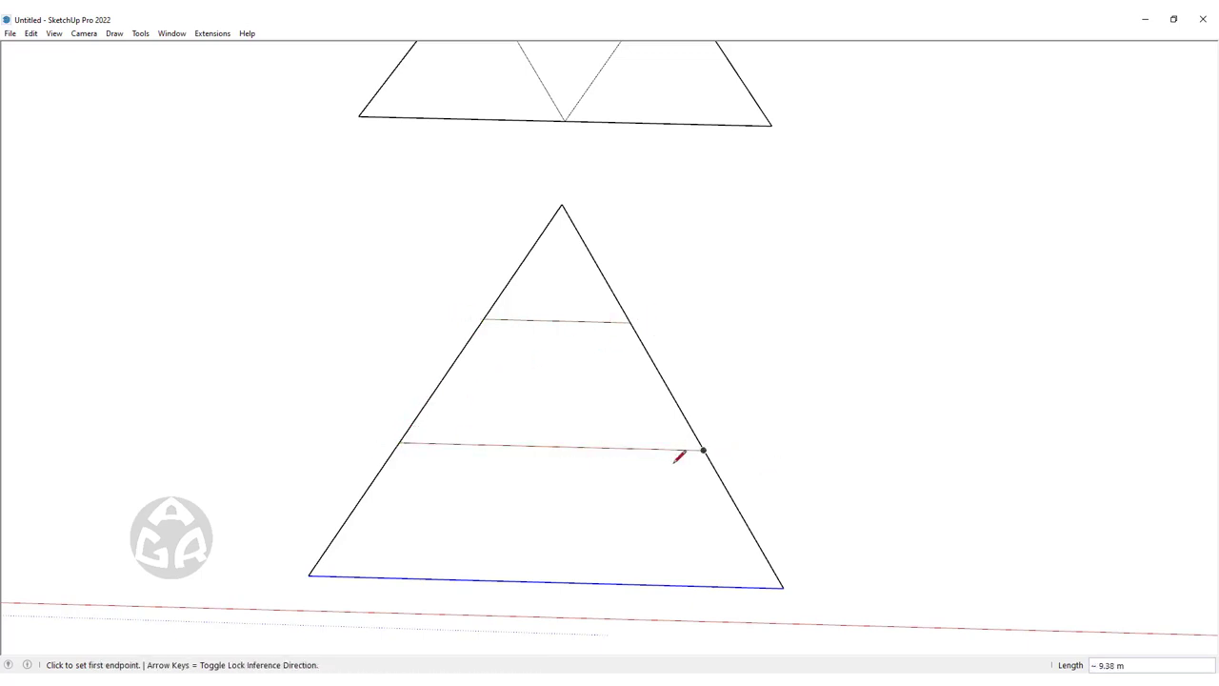
# Draw diagonals from the upper cross line's ends to the lower line's midpoint, forming an inverted triangle
pyautogui.click(631, 322)
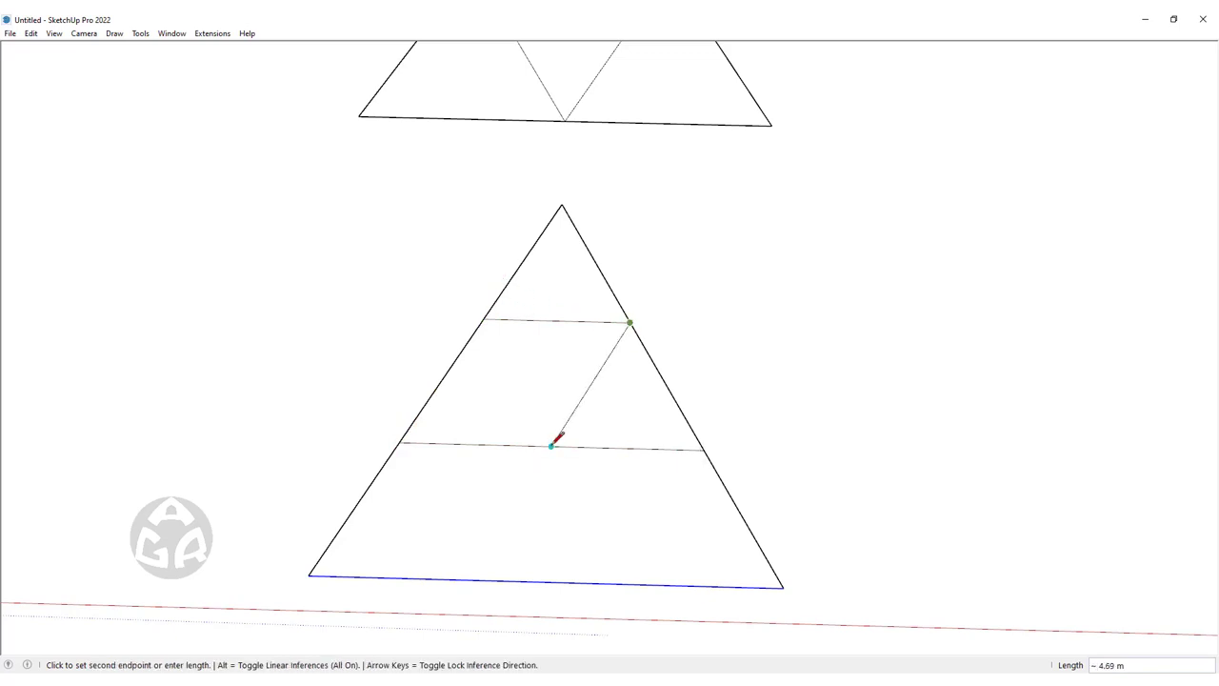
pyautogui.click(552, 445)
pyautogui.click(483, 319)
pyautogui.click(552, 445)
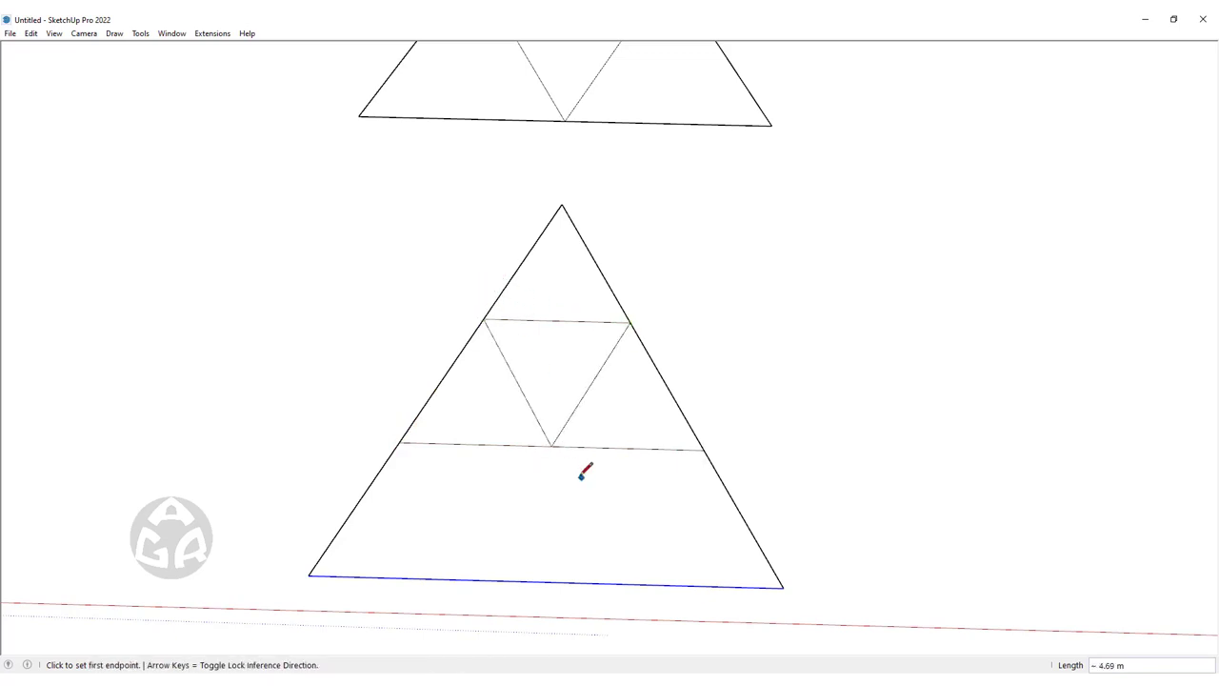
pyautogui.moveTo(579, 467); pyautogui.dragTo(537, 467, button='middle')
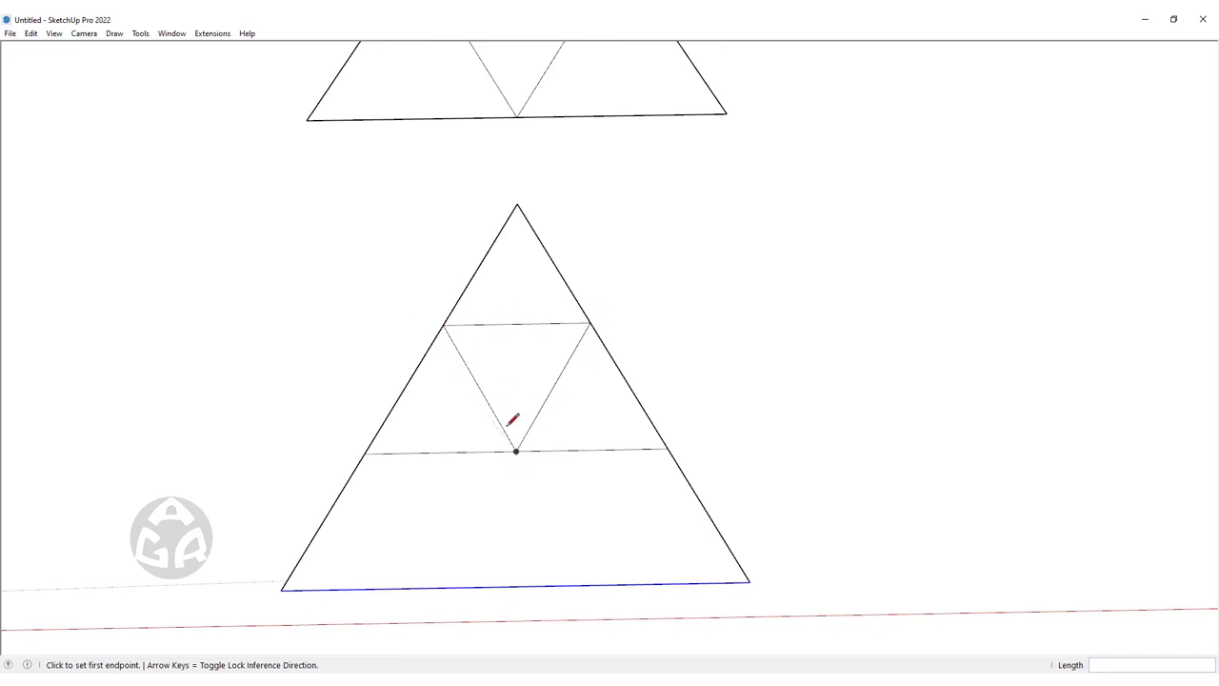
pyautogui.moveTo(513, 419)
pyautogui.mouseDown(button='middle')
pyautogui.moveTo(544, 421)
pyautogui.moveTo(542, 397)
pyautogui.mouseUp(button='middle')
# Select the top small corner triangle of the lower triangle
pyautogui.press('space')
pyautogui.click(536, 282)
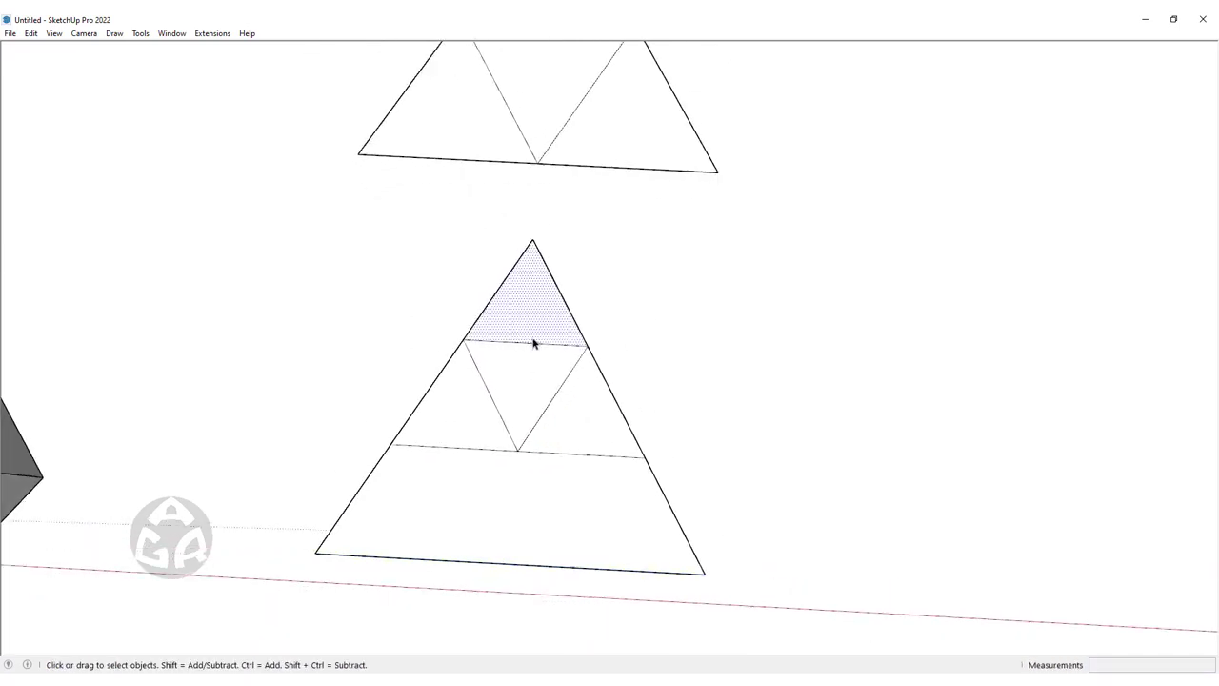
pyautogui.scroll(3, 538, 338)
pyautogui.scroll(-1, 524, 361)
pyautogui.scroll(-3, 533, 381)
pyautogui.moveTo(590, 389); pyautogui.dragTo(570, 381, button='middle')
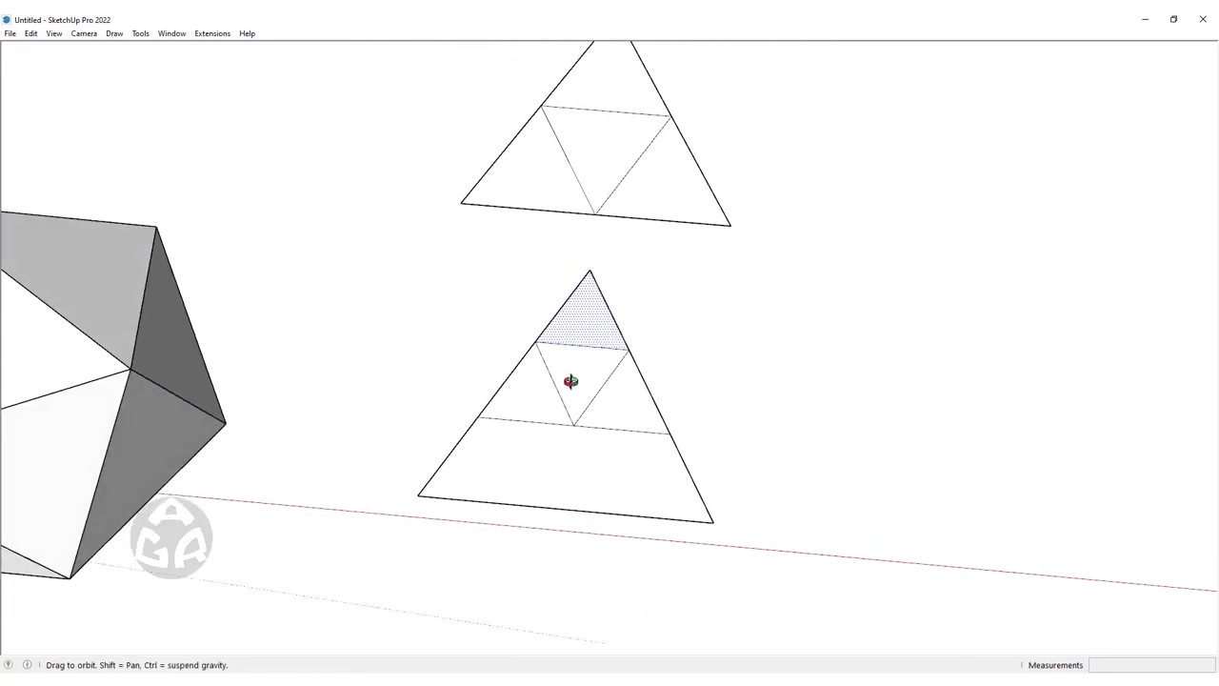
pyautogui.scroll(3, 617, 361)
pyautogui.scroll(-2, 493, 247)
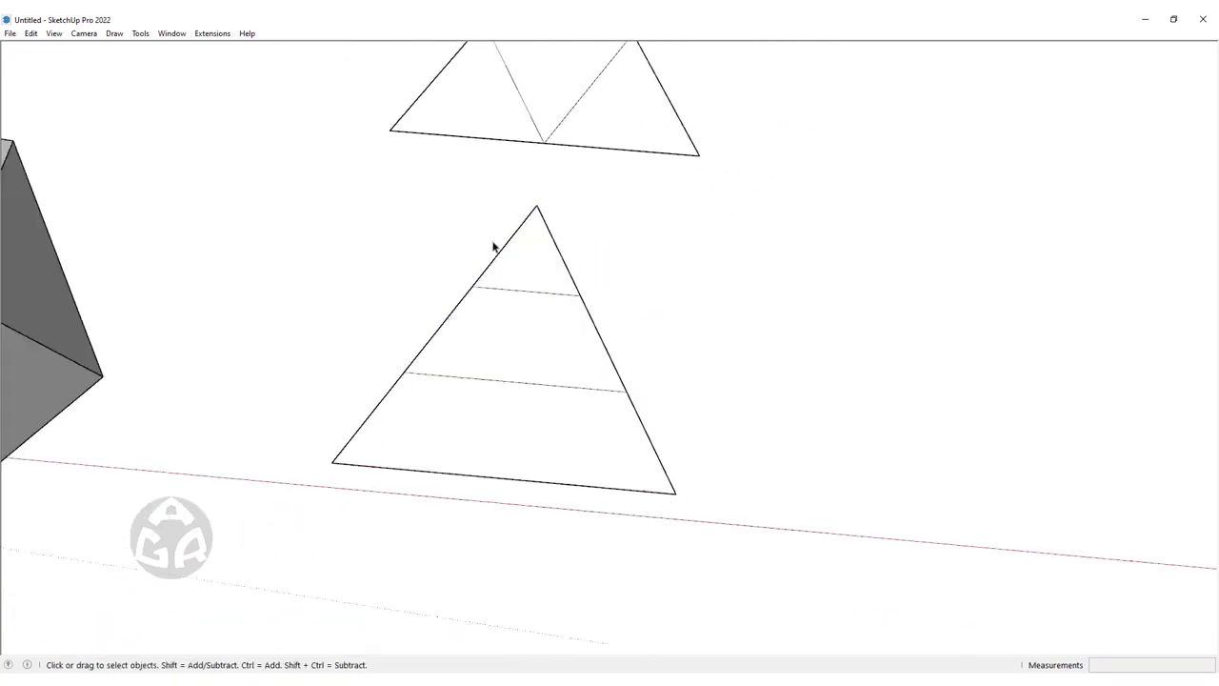
pyautogui.moveTo(494, 246); pyautogui.dragTo(522, 277, button='middle')
pyautogui.click(522, 277)
pyautogui.scroll(1, 495, 271)
pyautogui.scroll(2, 517, 264)
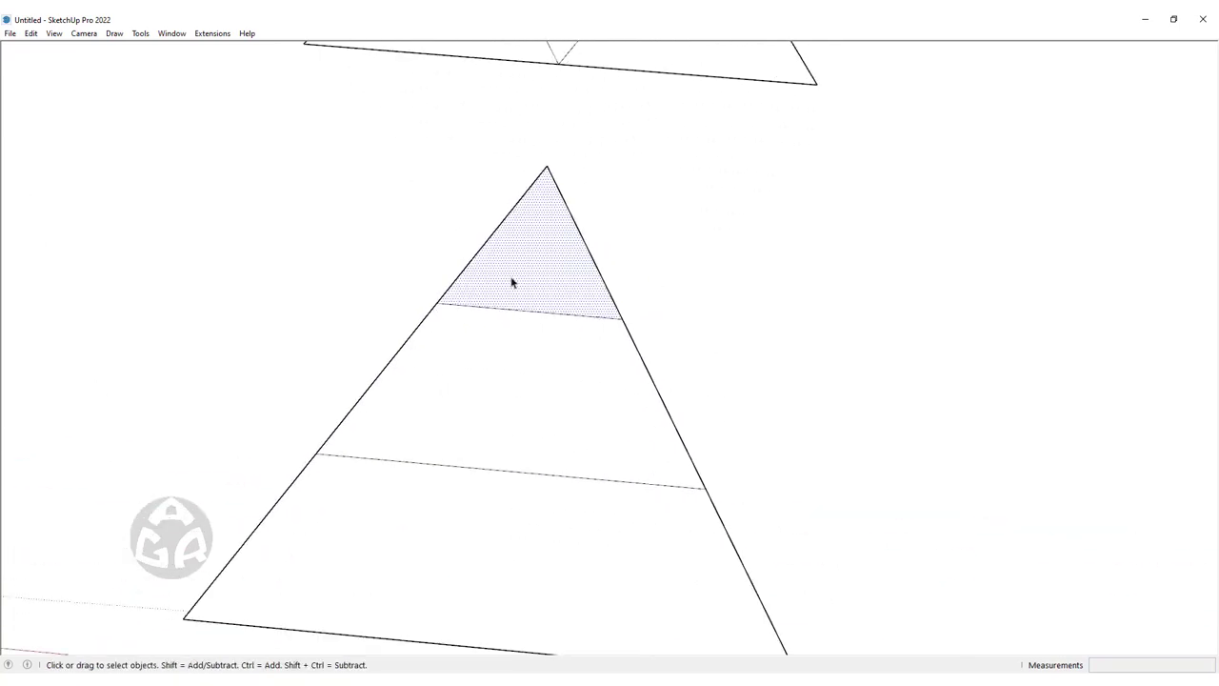
# Copy the top small triangle to the lower-right and left positions
pyautogui.press('m')
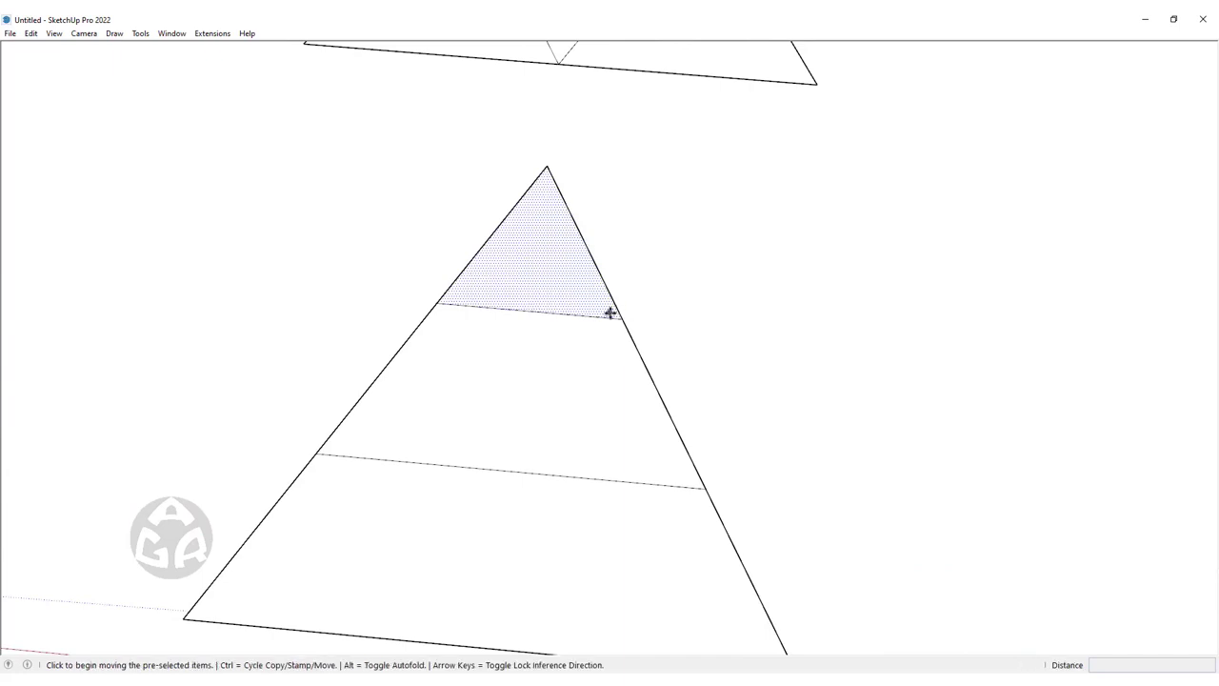
pyautogui.press('ctrl')
pyautogui.click(620, 315)
pyautogui.click(702, 496)
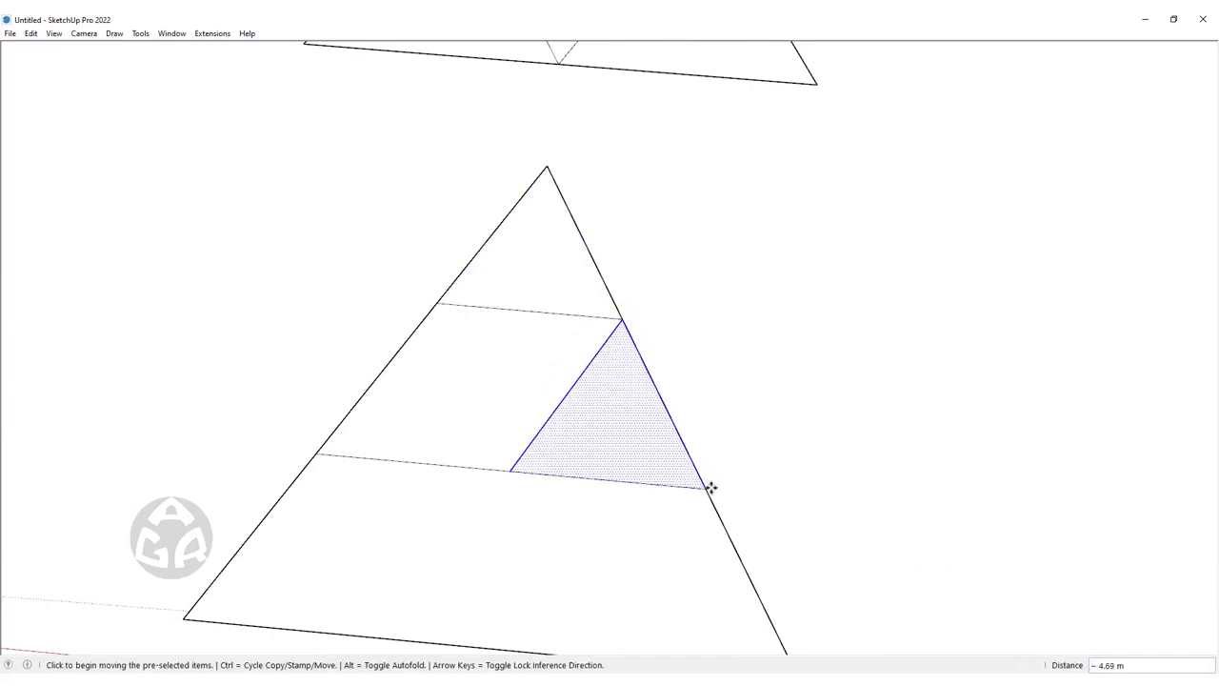
pyautogui.click(704, 490)
pyautogui.click(506, 472)
pyautogui.scroll(-3, 485, 410)
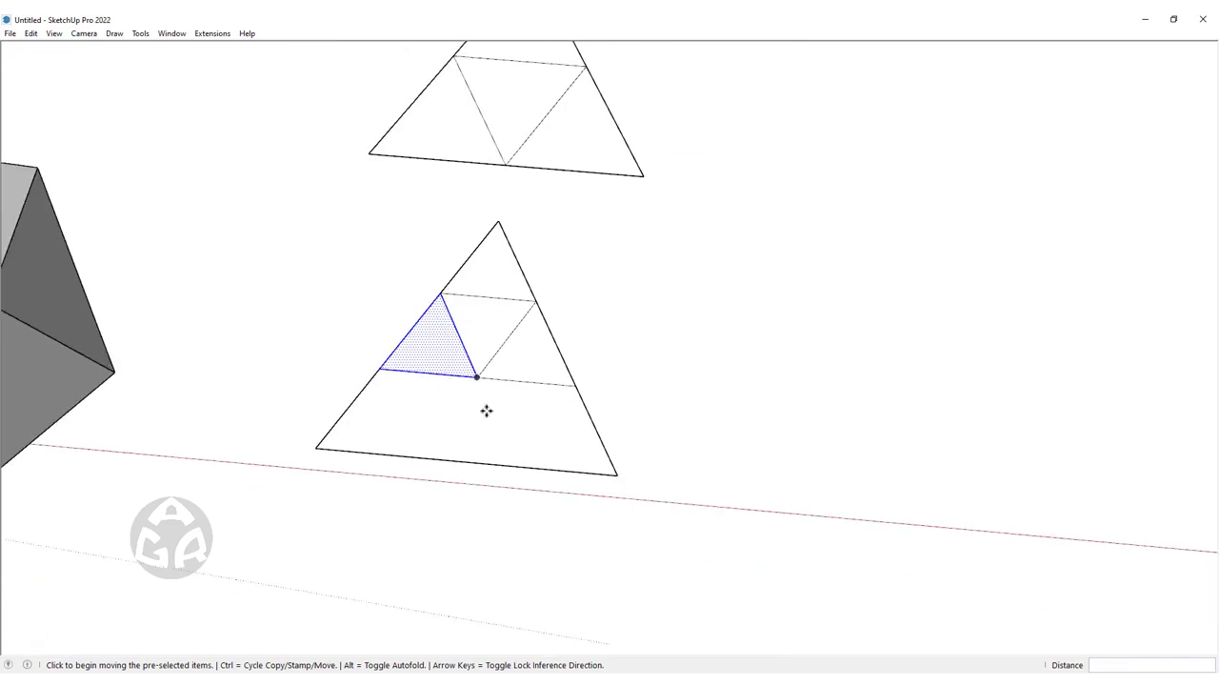
pyautogui.scroll(3, 463, 349)
pyautogui.click(471, 348)
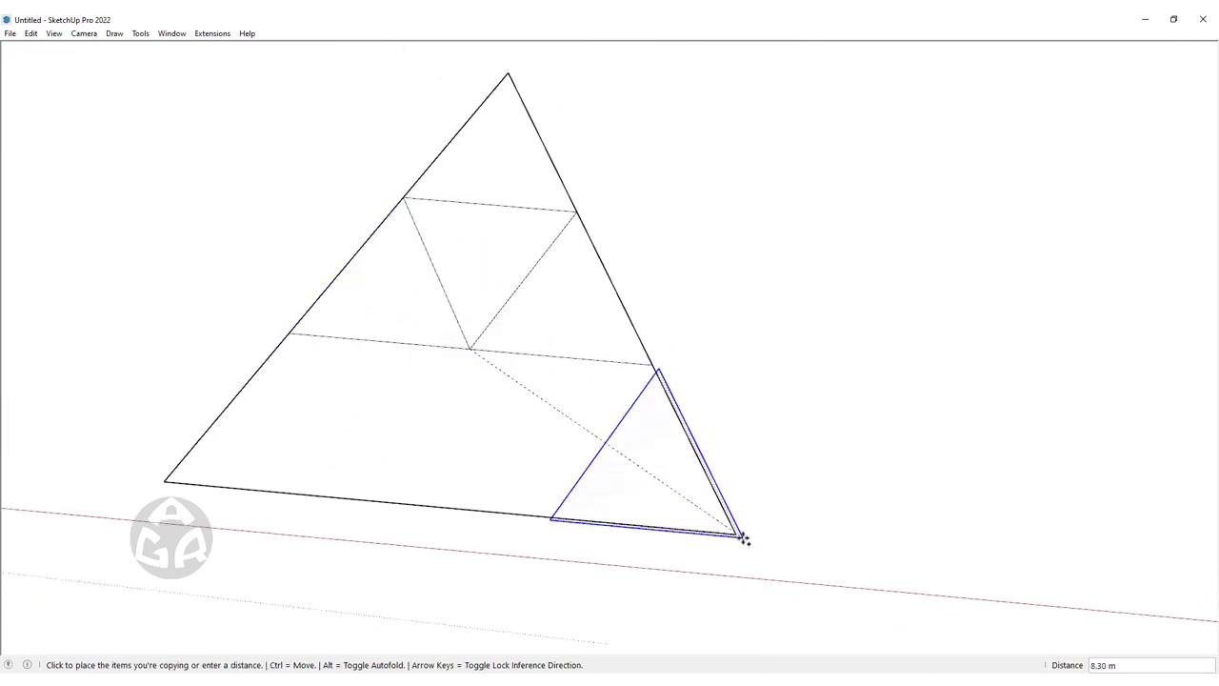
pyautogui.press('space')
# Move two triangles along the bottom edge and another into the bottom-left corner
pyautogui.click(532, 324)
pyautogui.keyDown('shift'); pyautogui.click(422, 299); pyautogui.keyUp('shift')
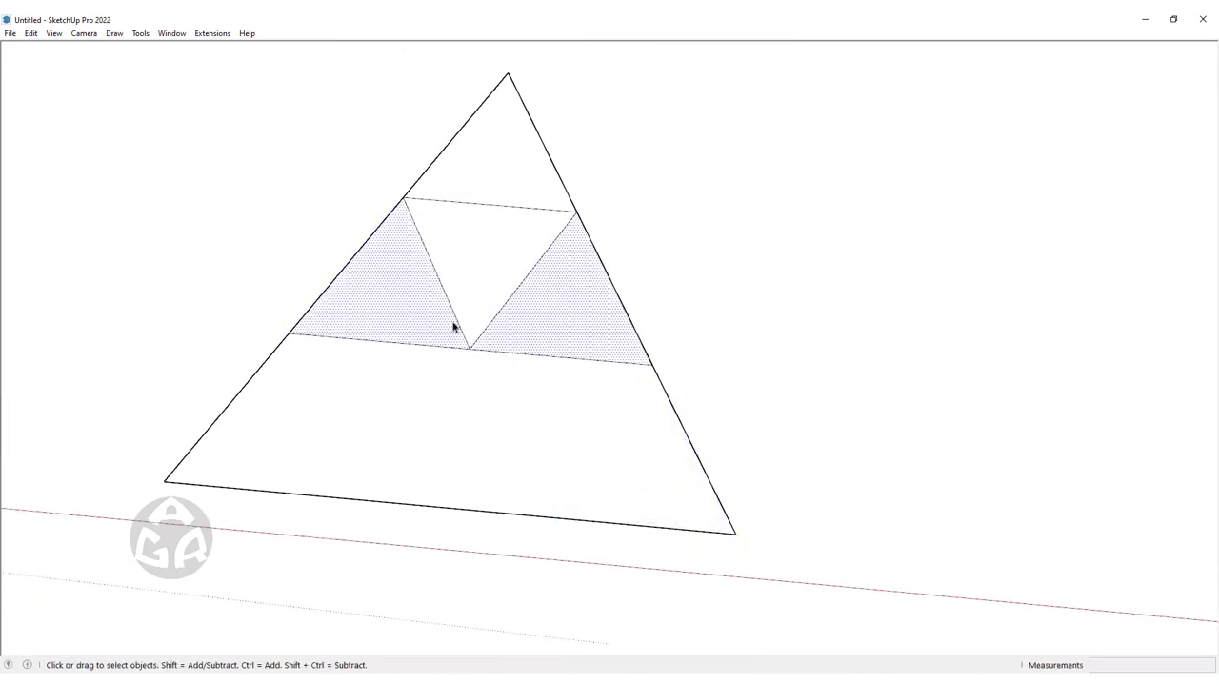
pyautogui.press('m')
pyautogui.click(650, 369)
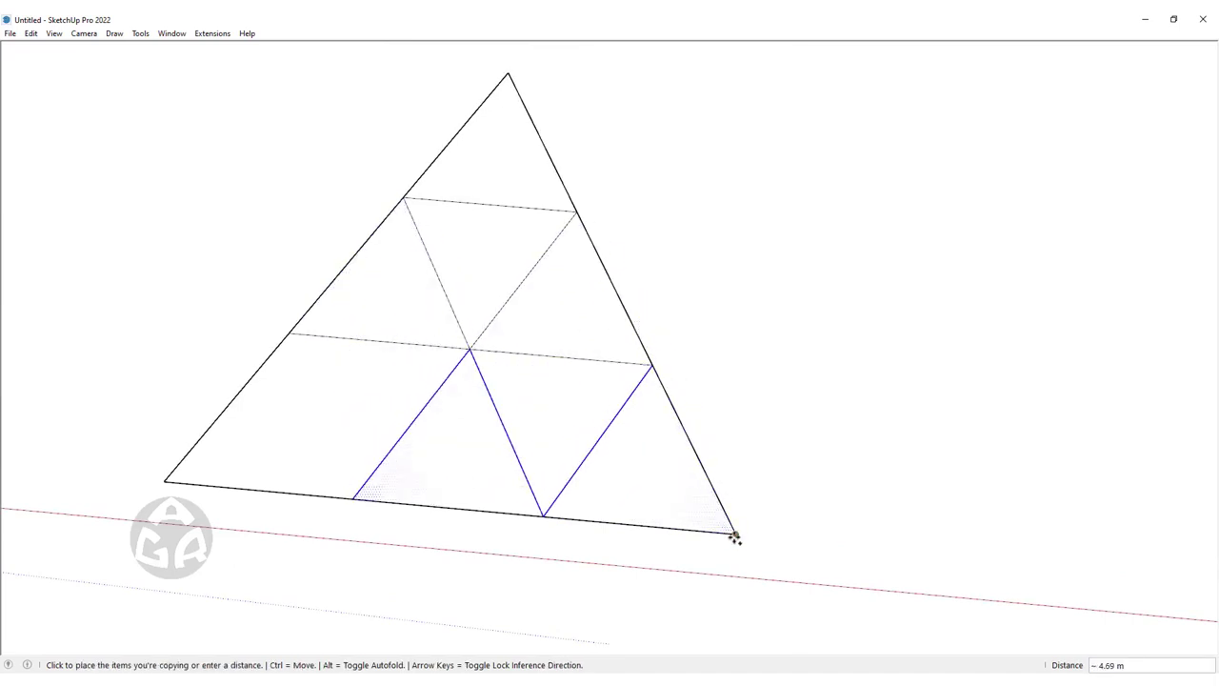
pyautogui.click(733, 534)
pyautogui.press('space')
pyautogui.click(476, 467)
pyautogui.press('m')
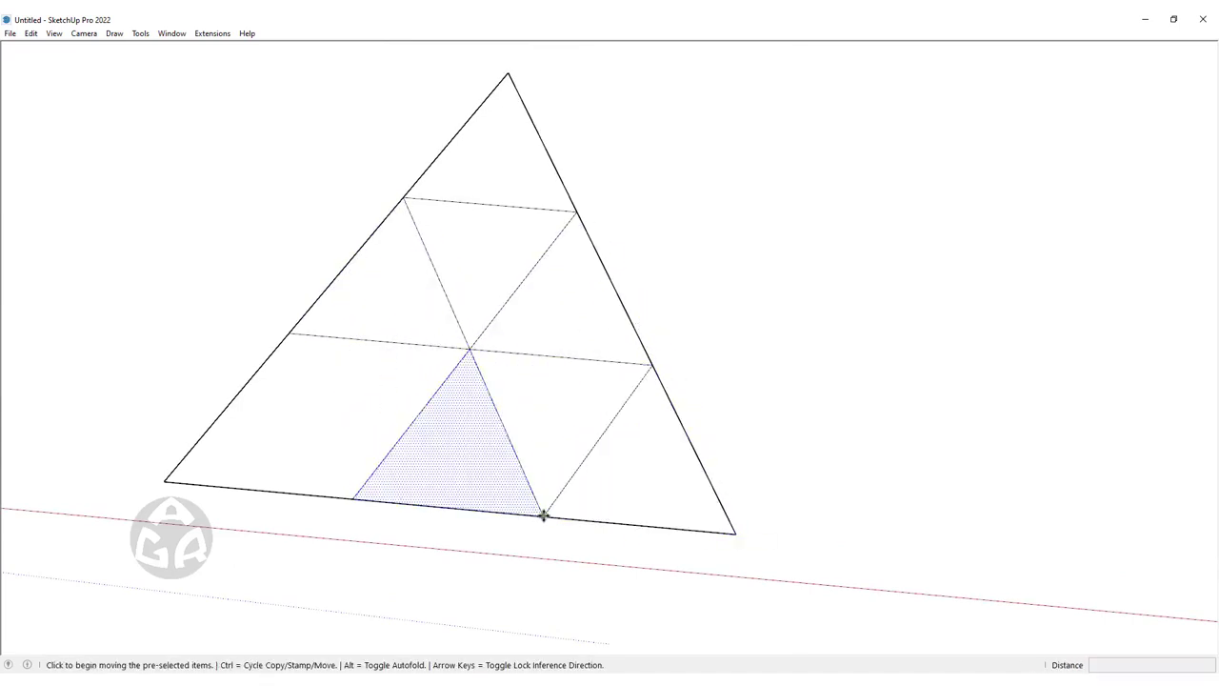
pyautogui.click(541, 515)
pyautogui.click(355, 498)
pyautogui.press('space')
# Select the small triangles one by one to check the nine-triangle subdivision
pyautogui.scroll(-3, 581, 419)
pyautogui.scroll(3, 524, 405)
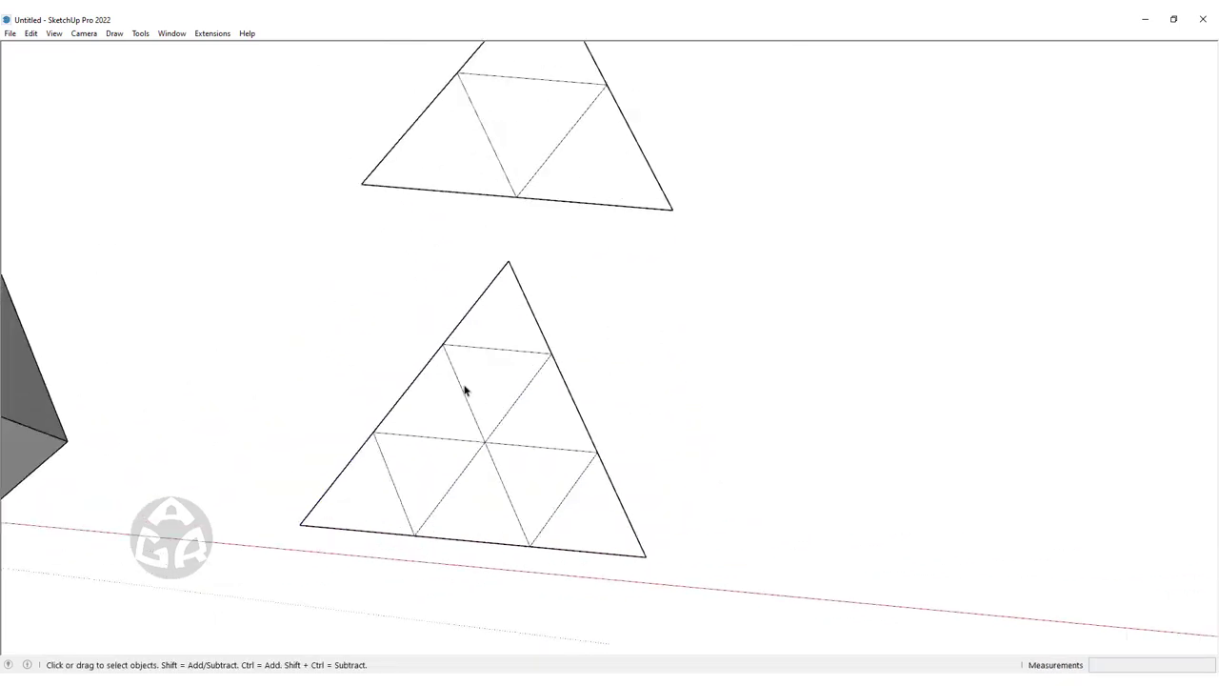
pyautogui.scroll(2, 465, 389)
pyautogui.click(497, 326)
pyautogui.click(432, 412)
pyautogui.click(514, 381)
pyautogui.click(610, 410)
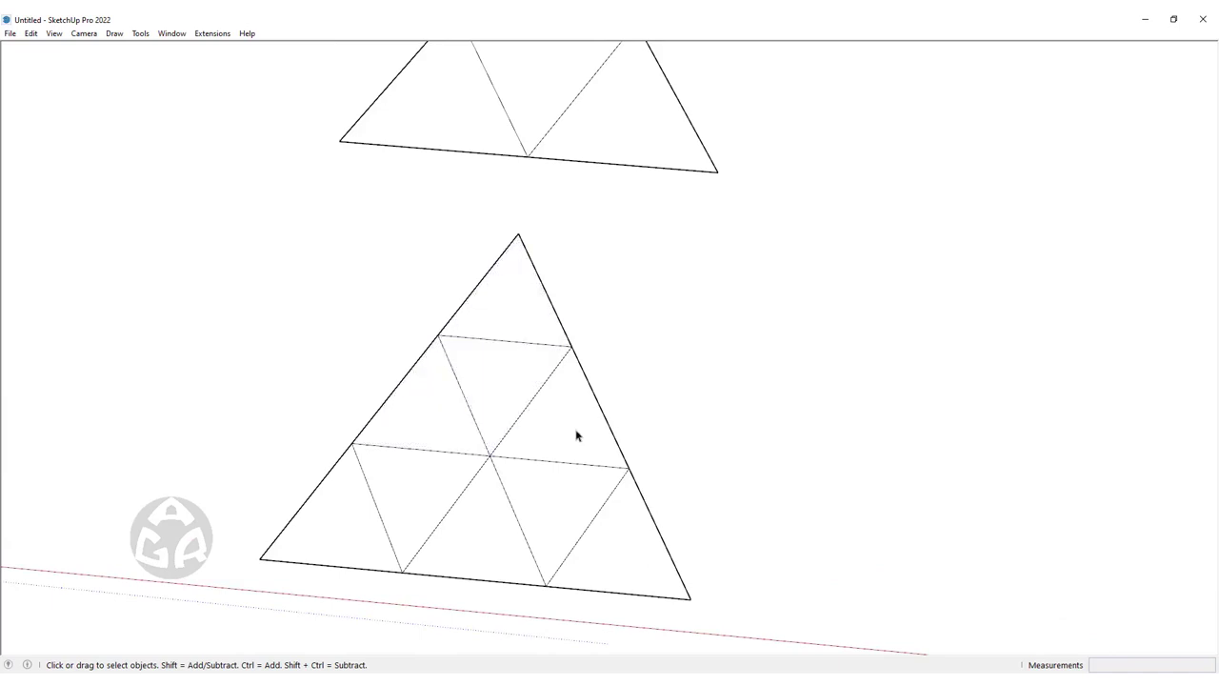
pyautogui.click(576, 430)
pyautogui.click(562, 495)
pyautogui.click(459, 564)
pyautogui.click(419, 497)
pyautogui.click(327, 533)
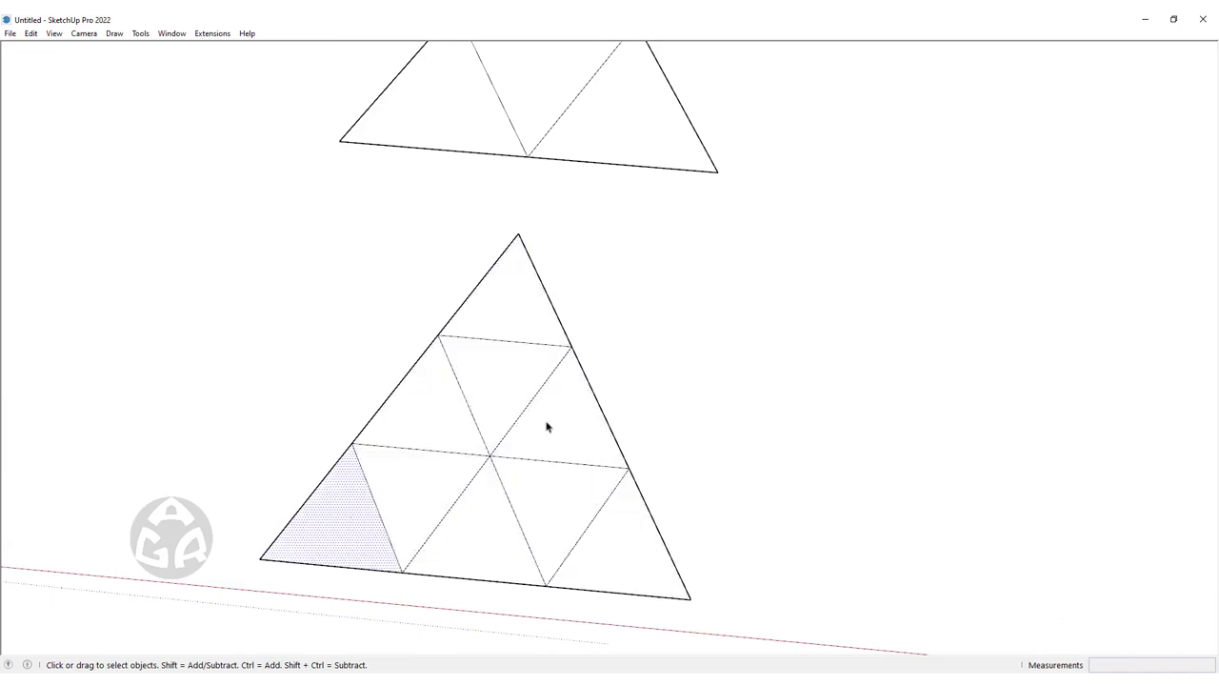
pyautogui.scroll(-3, 545, 425)
pyautogui.scroll(2, 539, 422)
pyautogui.scroll(-1, 566, 362)
pyautogui.scroll(3, 643, 505)
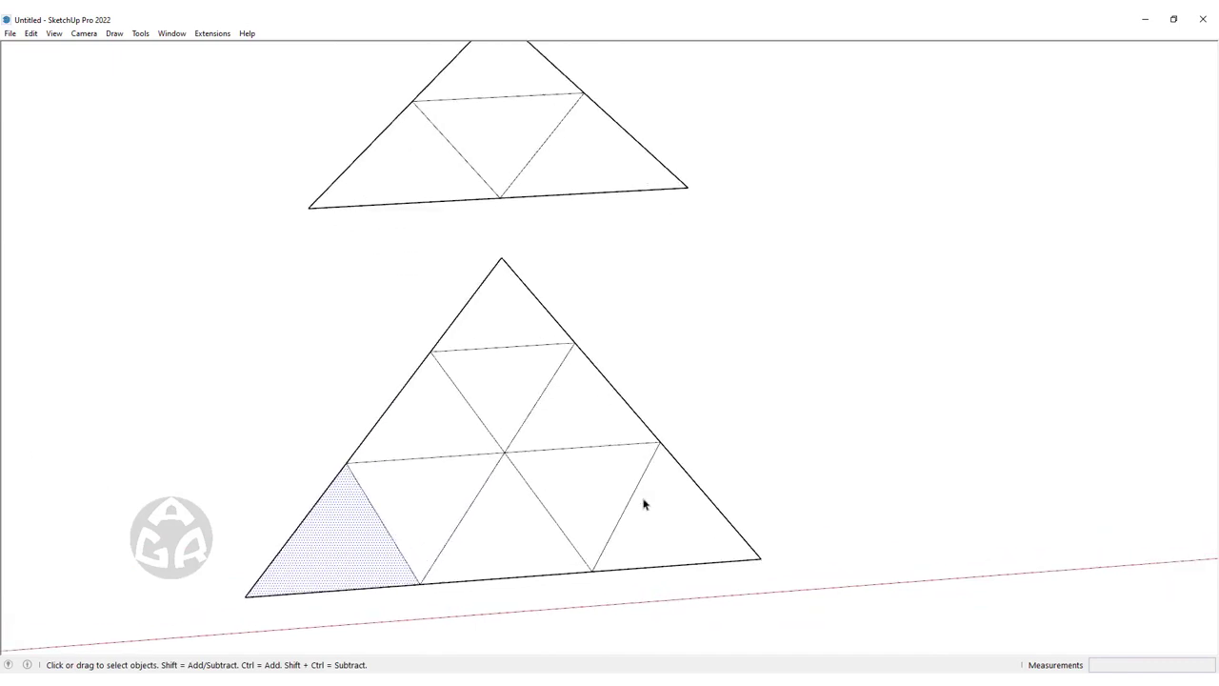
pyautogui.moveTo(565, 446); pyautogui.dragTo(438, 440, button='middle')
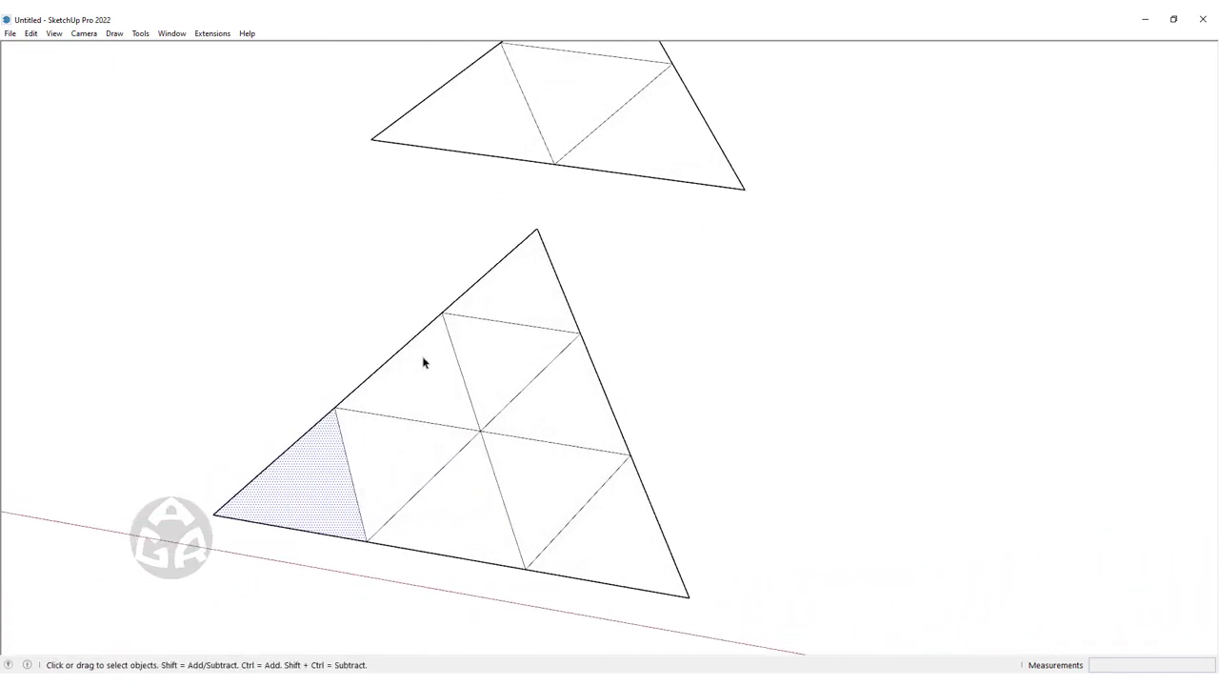
pyautogui.scroll(-3, 424, 362)
pyautogui.scroll(1, 565, 261)
pyautogui.scroll(2, 547, 243)
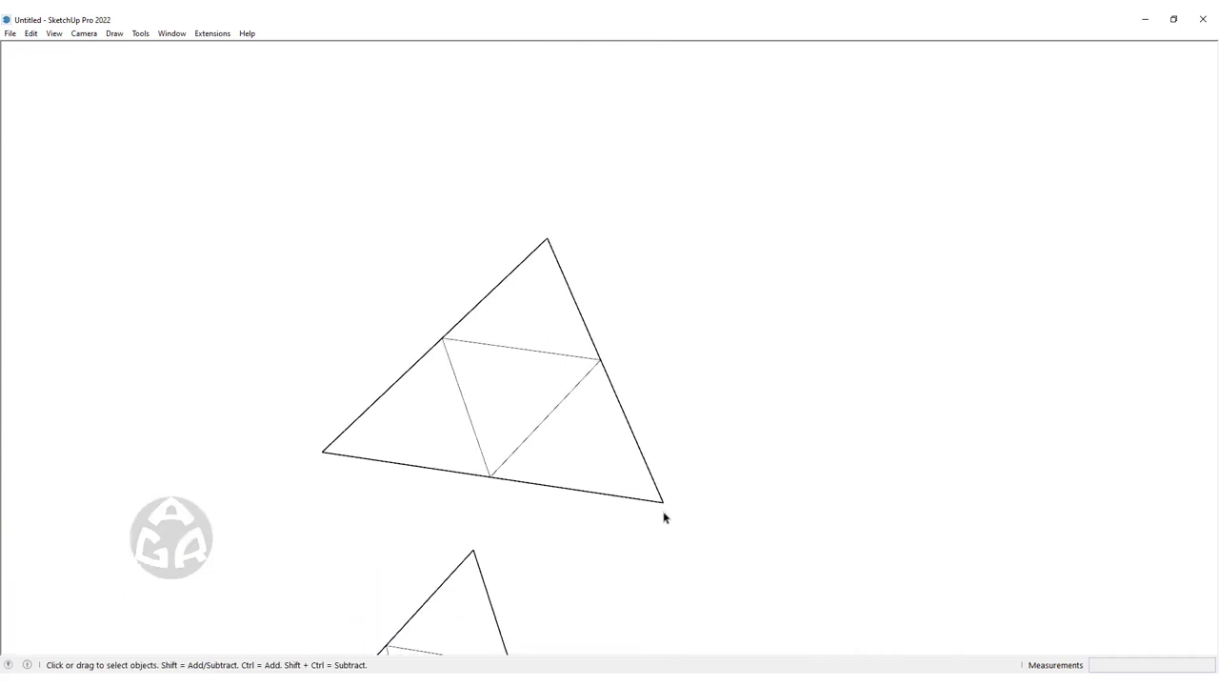
pyautogui.scroll(-2, 575, 356)
pyautogui.scroll(3, 551, 483)
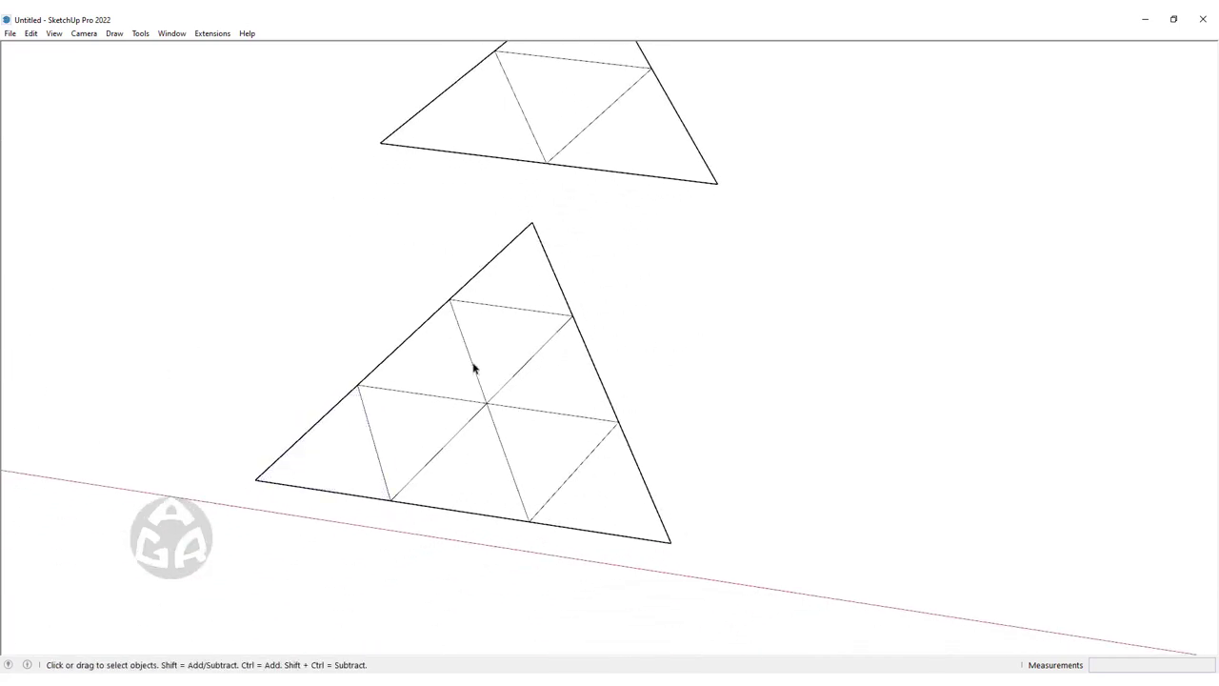
pyautogui.scroll(-3, 390, 390)
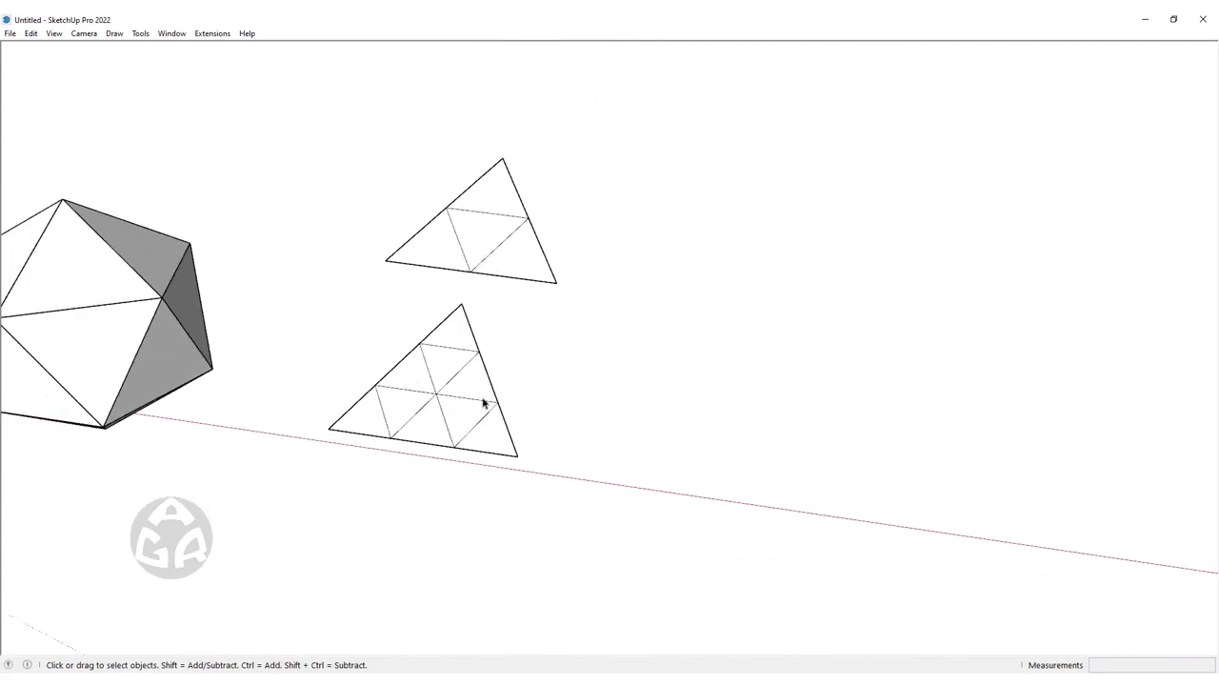
pyautogui.moveTo(507, 416); pyautogui.dragTo(420, 339, button='middle')
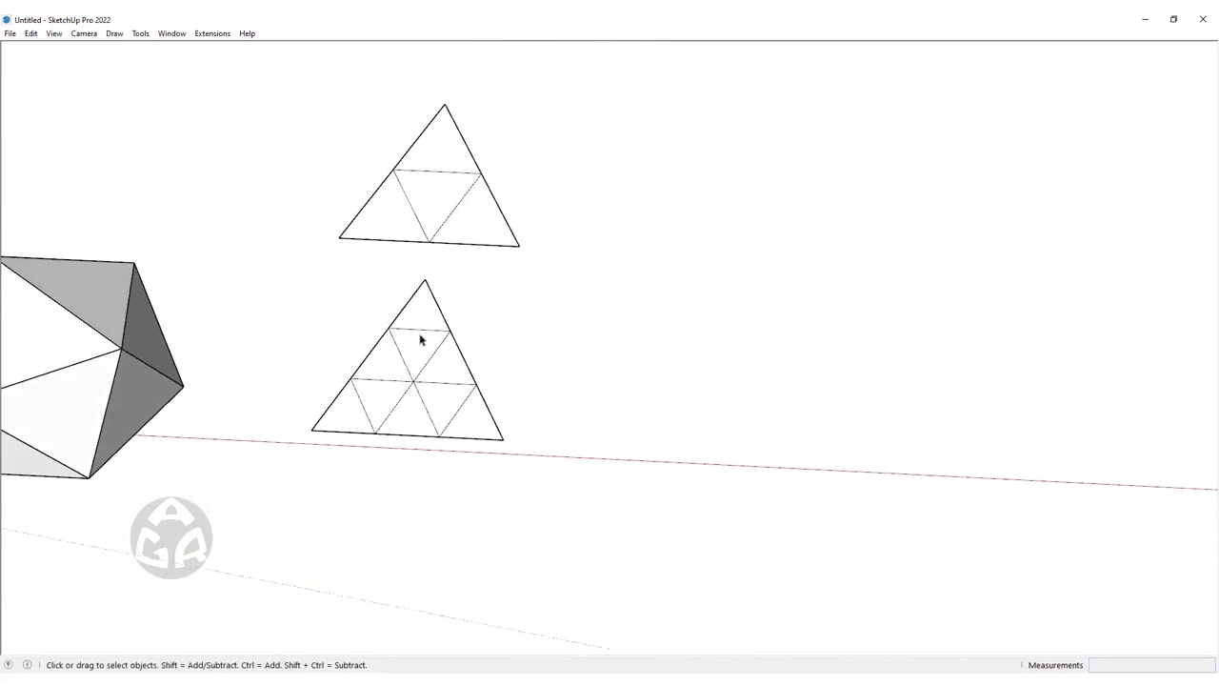
pyautogui.moveTo(515, 300); pyautogui.dragTo(293, 524)
pyautogui.scroll(2, 416, 398)
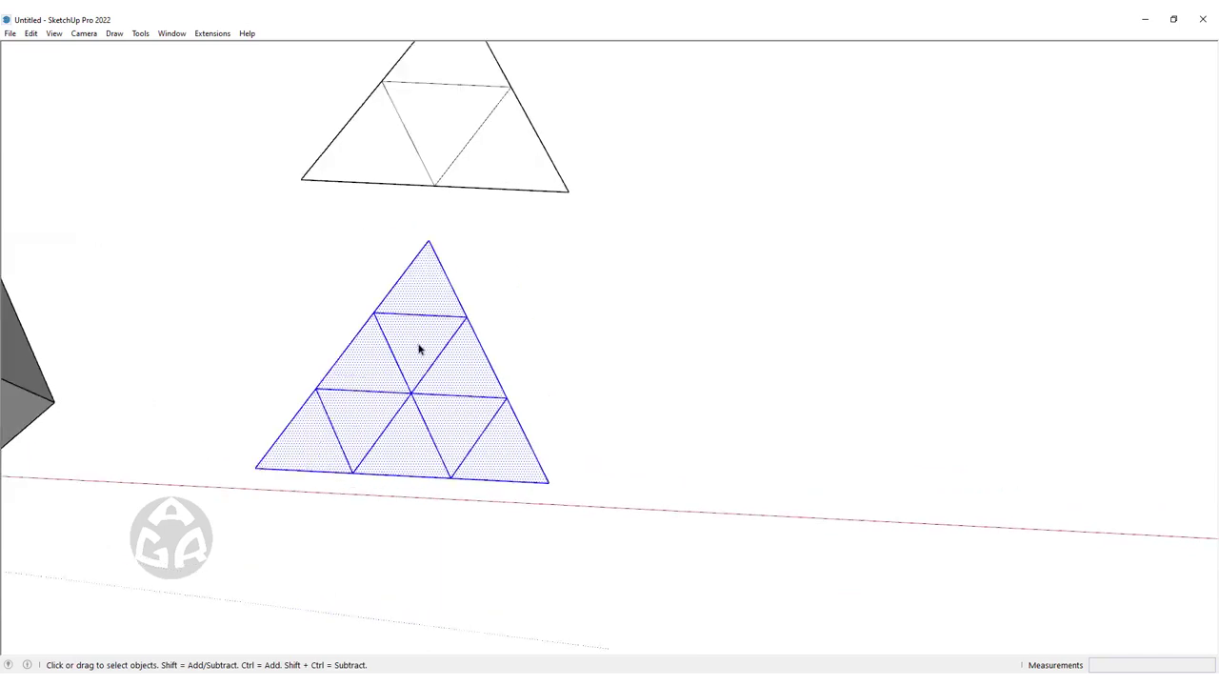
pyautogui.scroll(1, 416, 345)
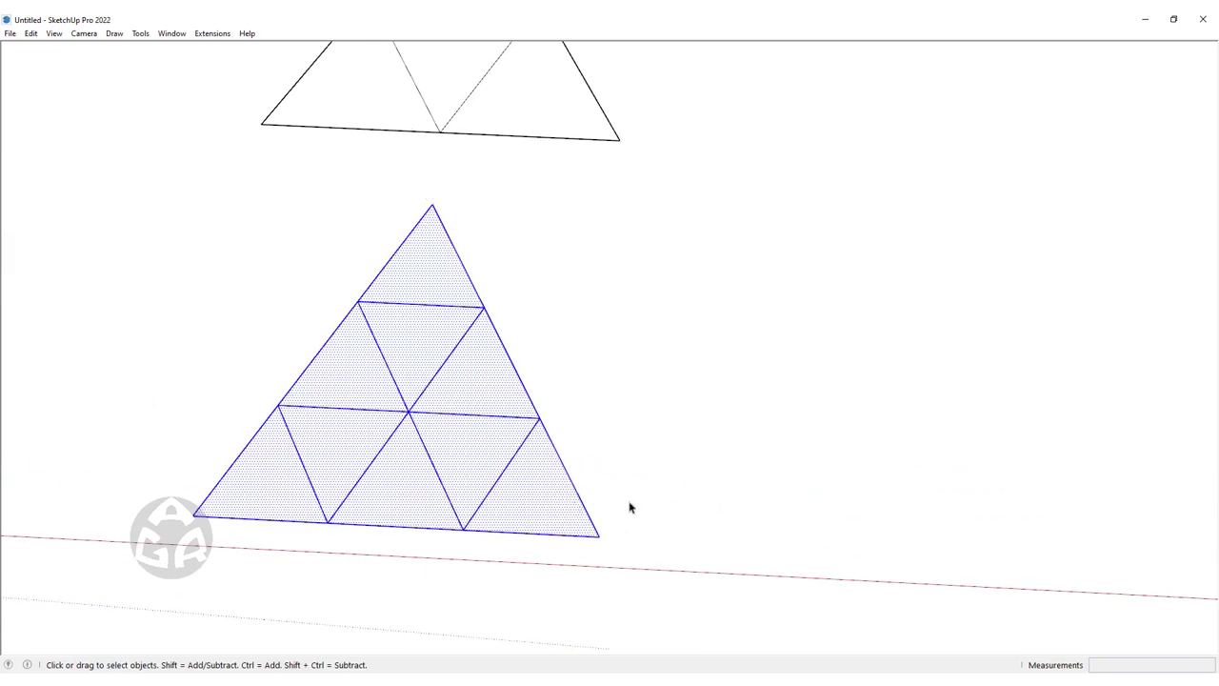
pyautogui.moveTo(455, 232)
pyautogui.mouseDown(button='middle')
pyautogui.moveTo(536, 449)
pyautogui.moveTo(672, 239)
pyautogui.moveTo(666, 283)
pyautogui.mouseUp(button='middle')
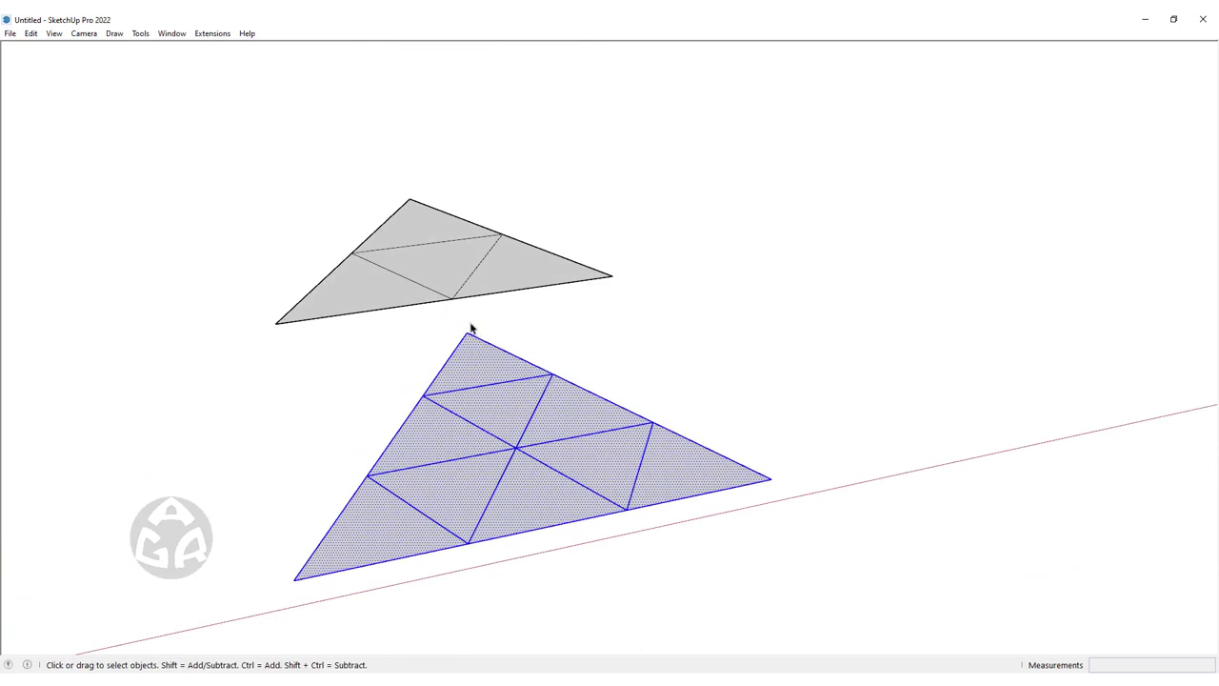
pyautogui.moveTo(491, 333)
pyautogui.mouseDown(button='middle')
pyautogui.moveTo(467, 489)
pyautogui.moveTo(435, 468)
pyautogui.moveTo(514, 408)
pyautogui.mouseUp(button='middle')
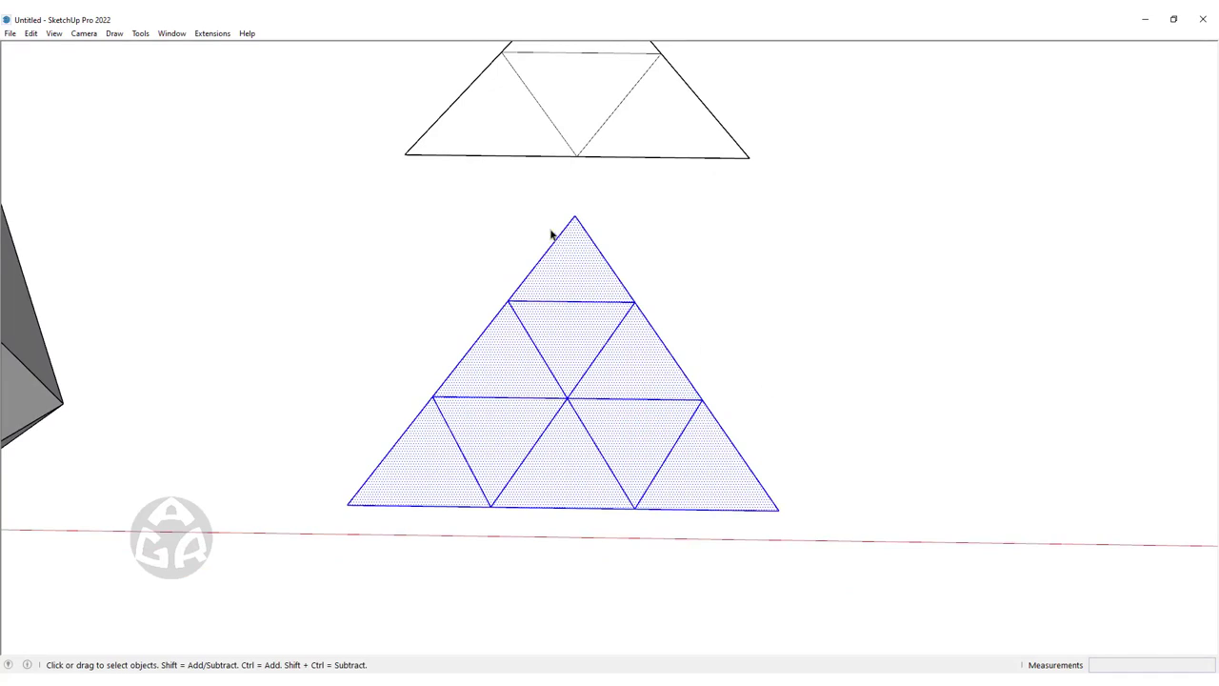
pyautogui.moveTo(551, 235); pyautogui.dragTo(560, 267, button='middle')
pyautogui.scroll(3, 520, 327)
pyautogui.click(515, 319)
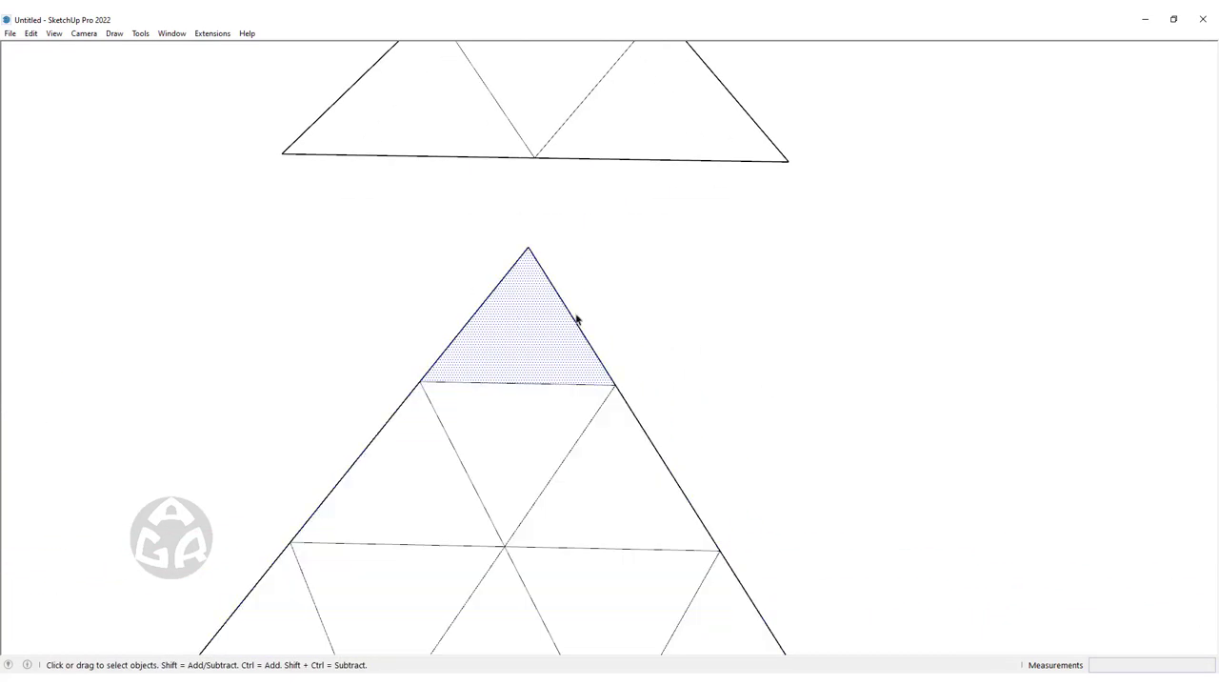
# Select both subdivided triangles and move them upward above the icosahedra
pyautogui.scroll(-3, 387, 291)
pyautogui.scroll(-3, 645, 321)
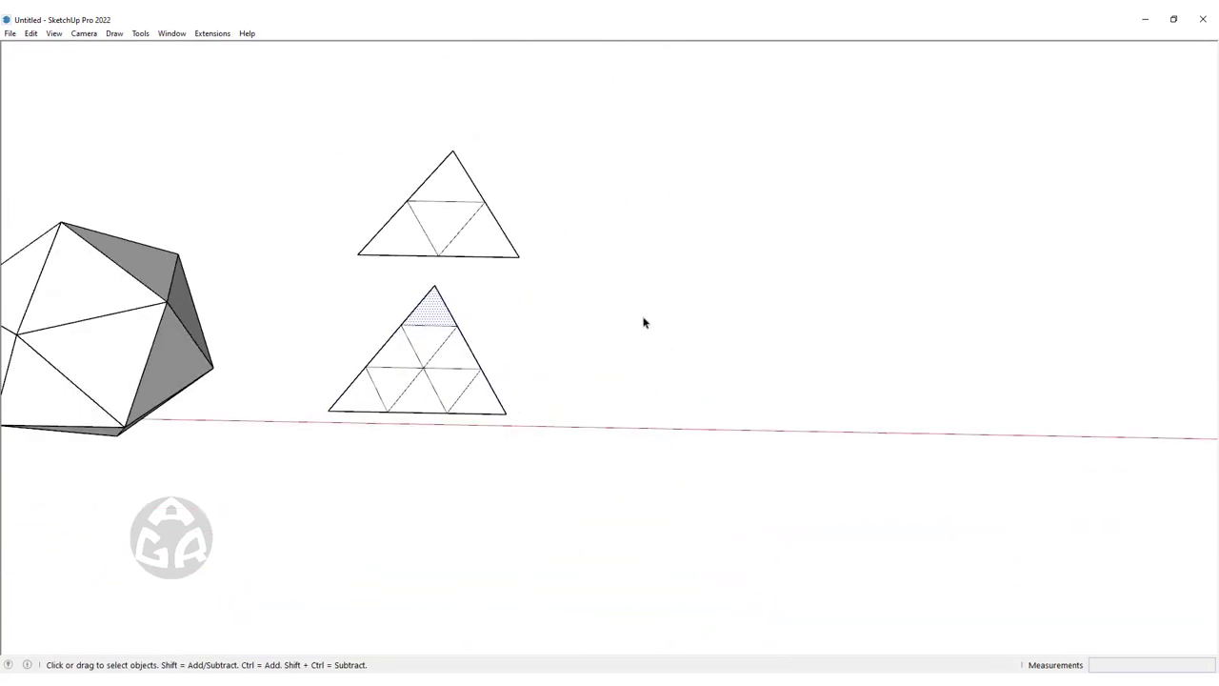
pyautogui.scroll(-3, 644, 315)
pyautogui.moveTo(645, 315)
pyautogui.mouseDown(button='middle')
pyautogui.moveTo(727, 353)
pyautogui.moveTo(659, 379)
pyautogui.mouseUp(button='middle')
pyautogui.scroll(1, 298, 327)
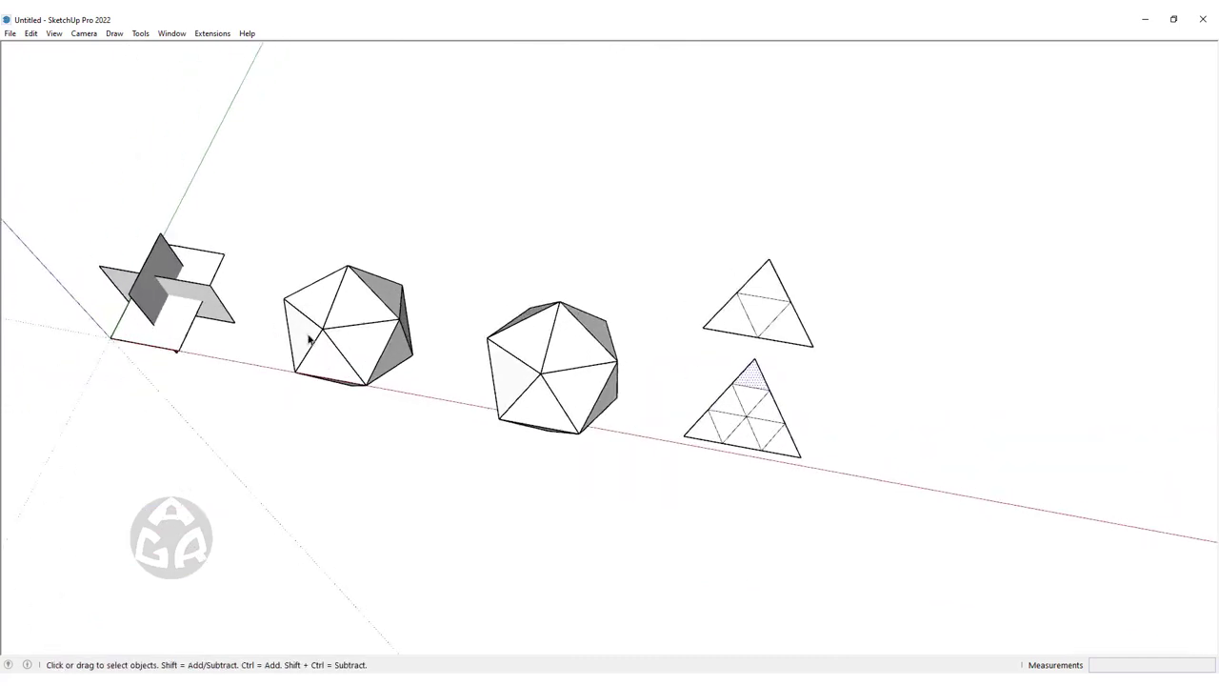
pyautogui.scroll(2, 896, 438)
pyautogui.moveTo(934, 447)
pyautogui.mouseDown(button='middle')
pyautogui.moveTo(810, 407)
pyautogui.moveTo(704, 434)
pyautogui.mouseUp(button='middle')
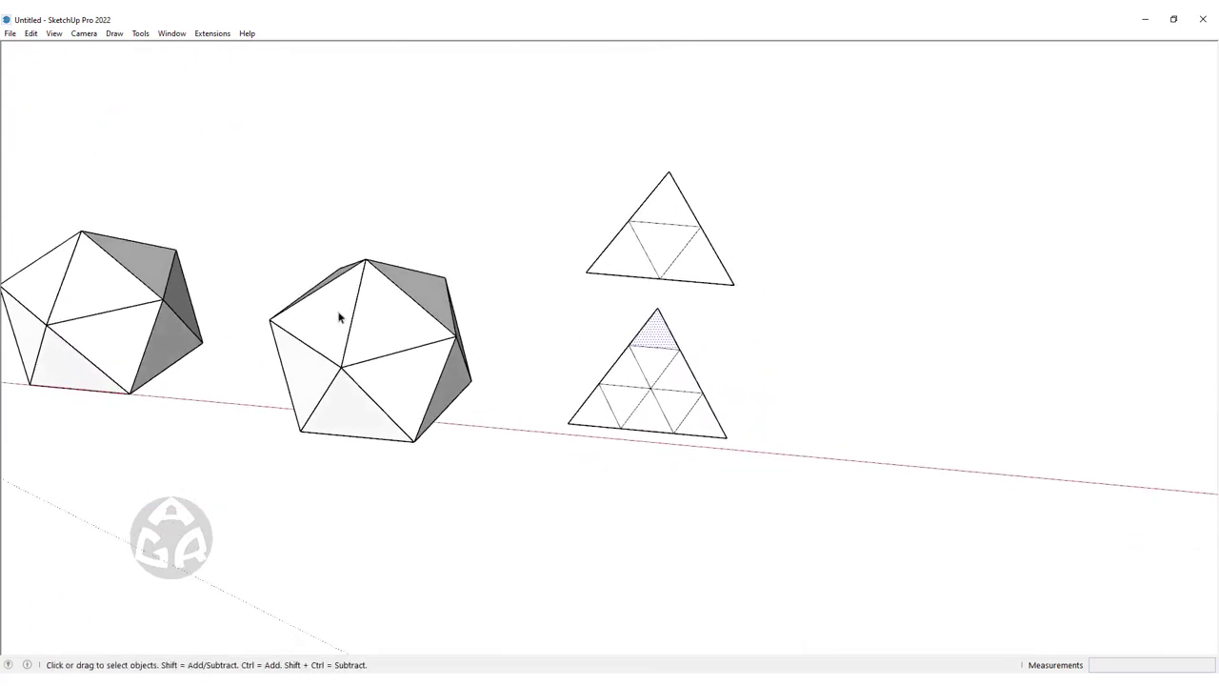
pyautogui.click(383, 319)
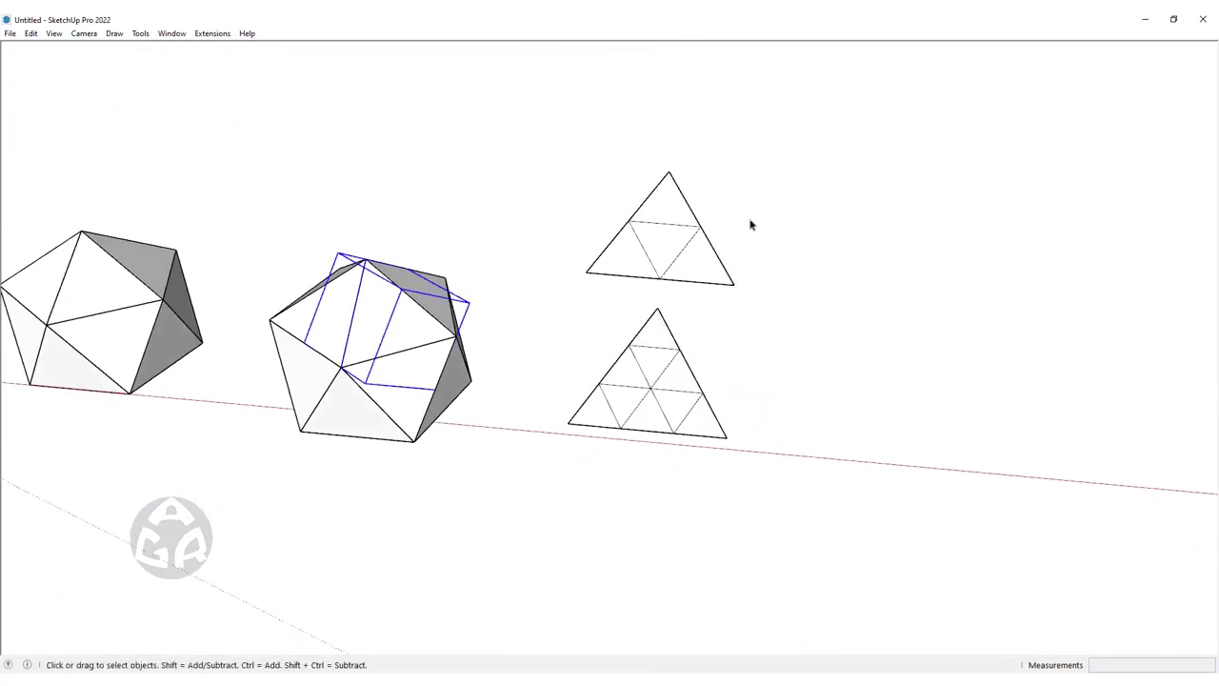
pyautogui.moveTo(535, 532); pyautogui.dragTo(535, 532)
pyautogui.press('m')
pyautogui.click(699, 520)
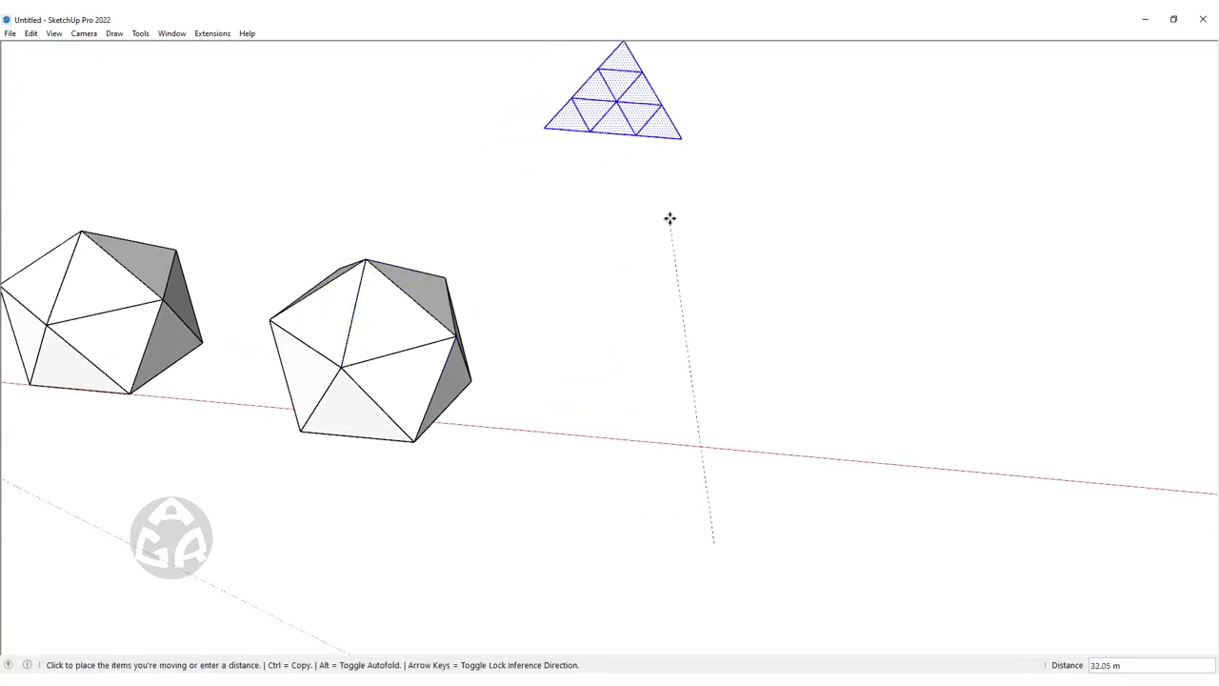
pyautogui.click(680, 276)
pyautogui.press('space')
# Enter and exit the middle icosahedron group, then orbit to review the raised triangles
pyautogui.scroll(-3, 662, 330)
pyautogui.moveTo(593, 294); pyautogui.dragTo(452, 340, button='middle')
pyautogui.scroll(4, 561, 294)
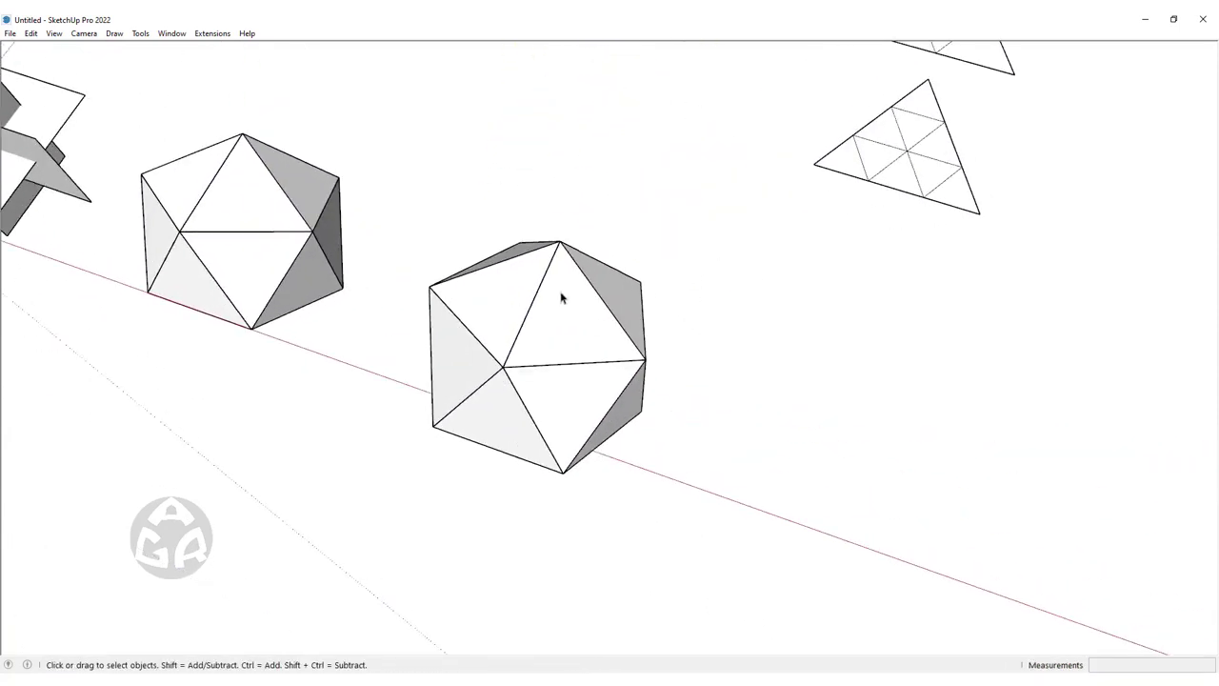
pyautogui.doubleClick(562, 296)
pyautogui.scroll(-2, 596, 319)
pyautogui.press('Escape')
pyautogui.moveTo(679, 321)
pyautogui.mouseDown(button='middle')
pyautogui.moveTo(688, 381)
pyautogui.moveTo(760, 107)
pyautogui.mouseUp(button='middle')
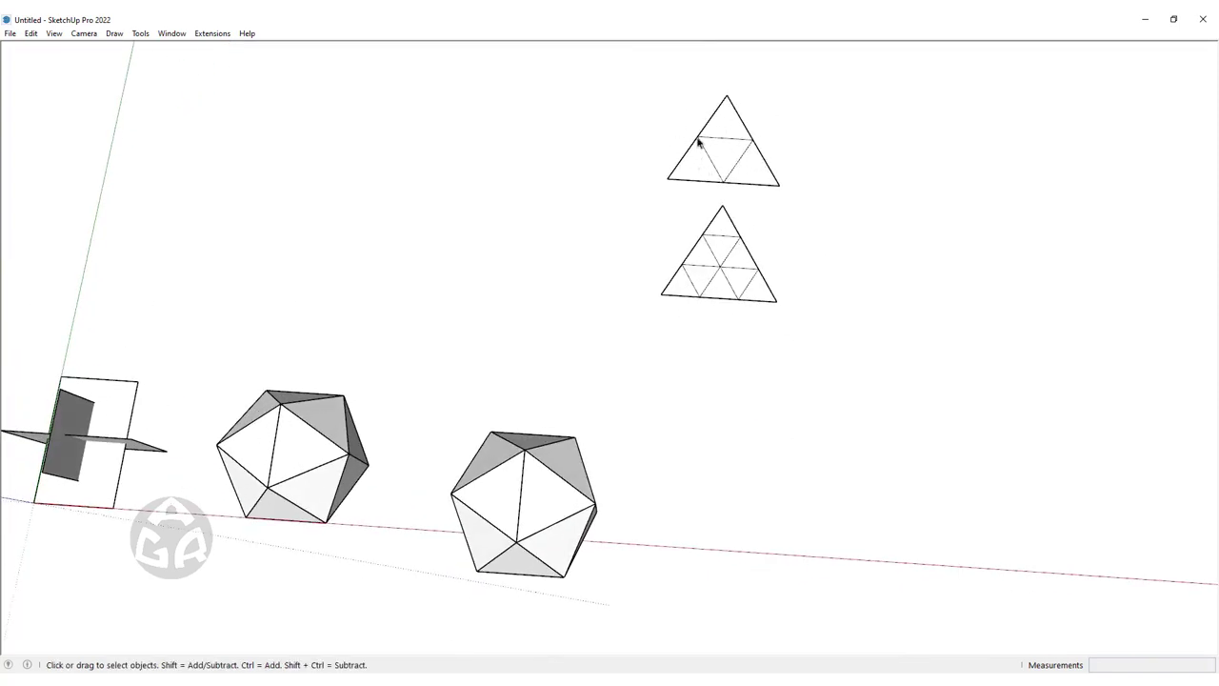
pyautogui.scroll(2, 698, 141)
pyautogui.scroll(2, 718, 166)
pyautogui.scroll(-2, 791, 160)
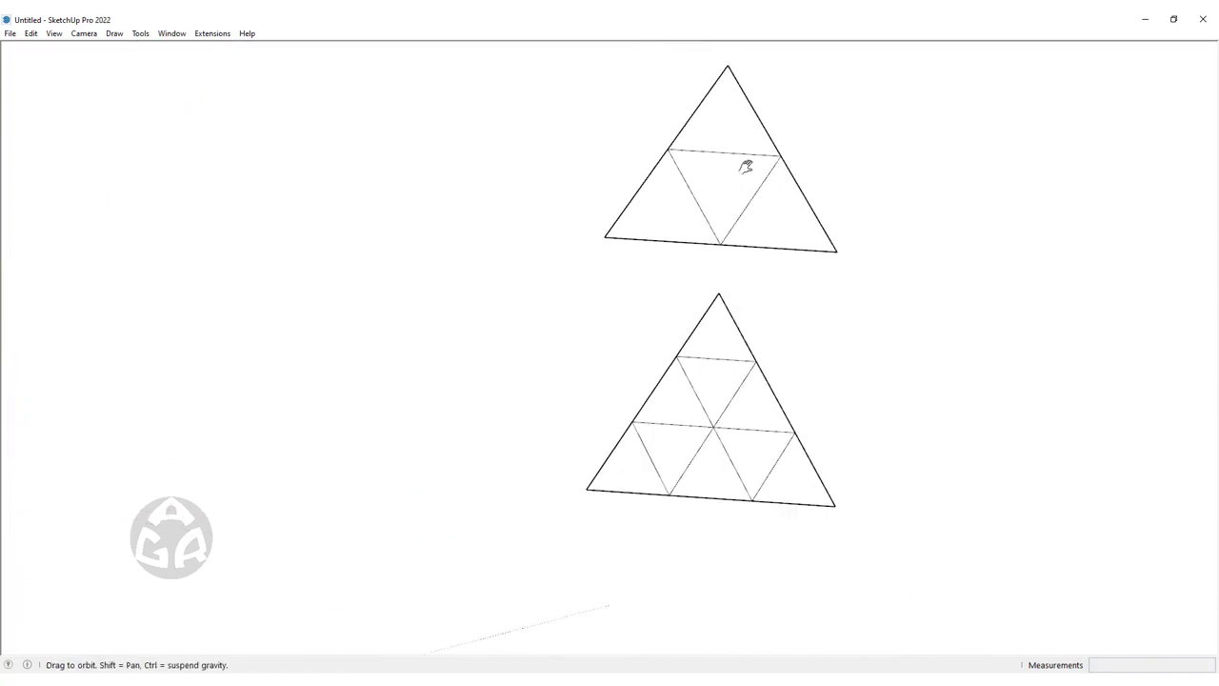
pyautogui.moveTo(748, 163); pyautogui.dragTo(666, 229, button='middle')
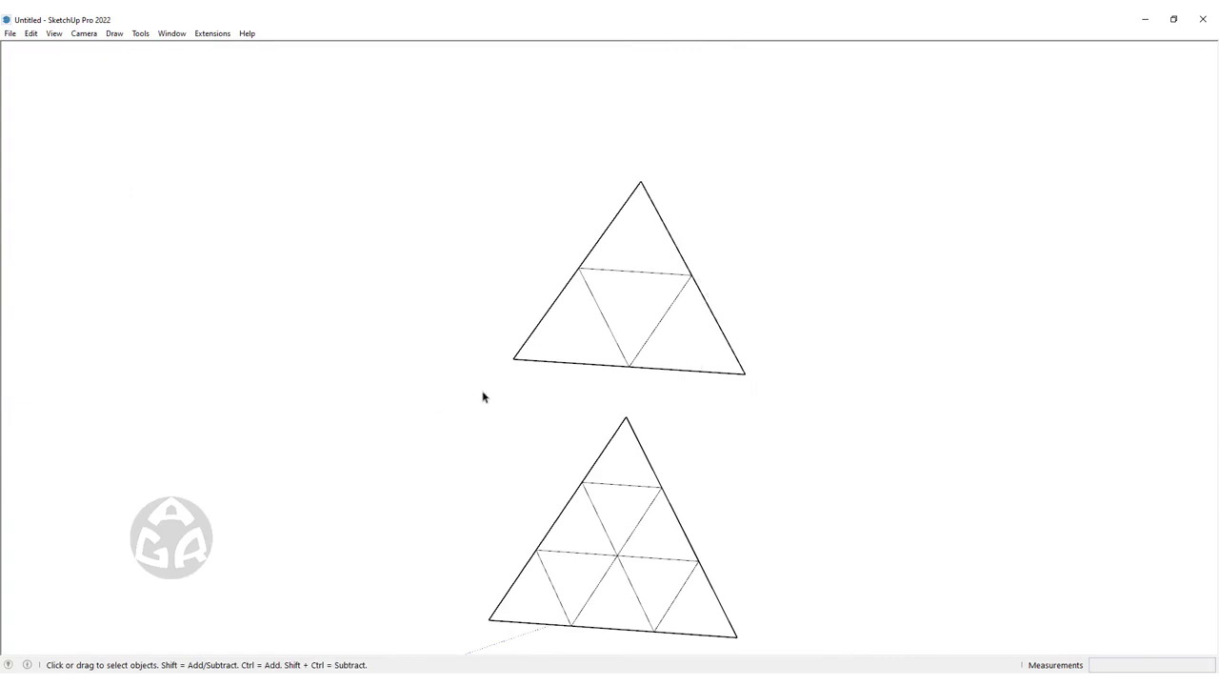
pyautogui.scroll(-3, 591, 283)
pyautogui.moveTo(590, 283)
pyautogui.mouseDown(button='middle')
pyautogui.moveTo(591, 321)
pyautogui.moveTo(534, 353)
pyautogui.moveTo(402, 374)
pyautogui.mouseUp(button='middle')
# Switch the face style to X-ray so the icosahedra become see-through
pyautogui.press('x')
pyautogui.scroll(2, 512, 348)
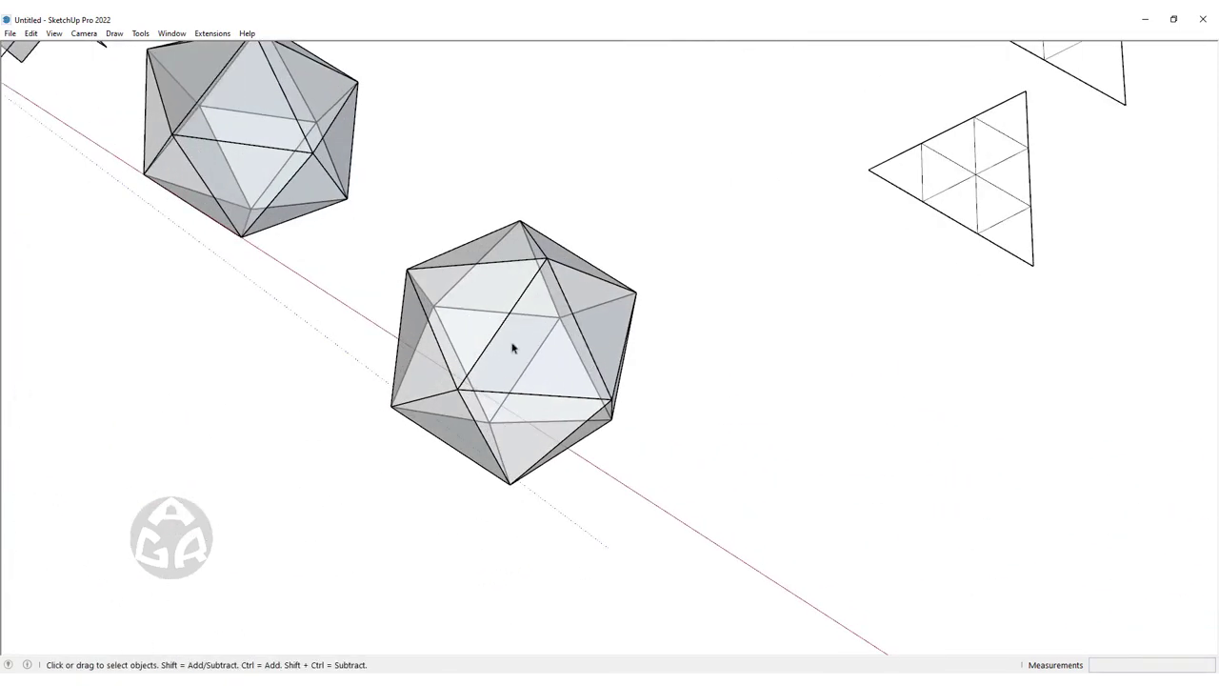
pyautogui.moveTo(511, 348)
pyautogui.mouseDown(button='middle')
pyautogui.moveTo(218, 340)
pyautogui.moveTo(530, 376)
pyautogui.moveTo(547, 294)
pyautogui.moveTo(563, 294)
pyautogui.mouseUp(button='middle')
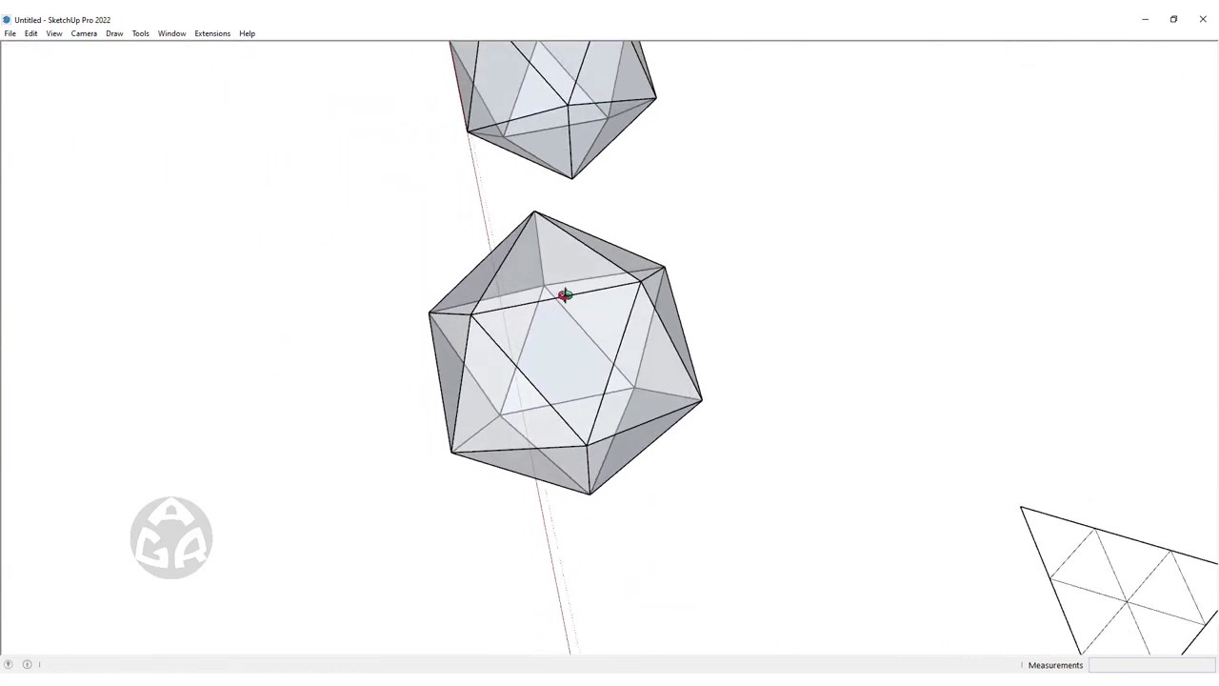
# Draw a line from a vertex across one face of the middle icosahedron and inspect it
pyautogui.press('l')
pyautogui.click(470, 314)
pyautogui.scroll(2, 604, 348)
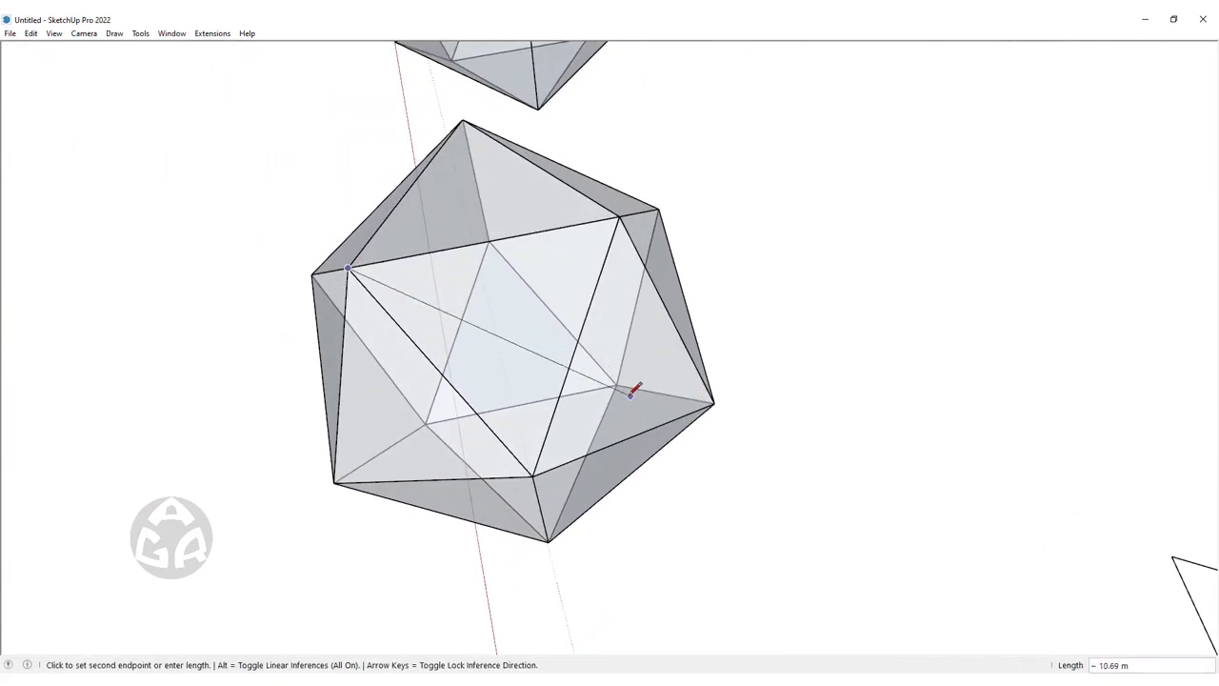
pyautogui.moveTo(631, 386)
pyautogui.mouseDown(button='middle')
pyautogui.moveTo(654, 403)
pyautogui.moveTo(695, 386)
pyautogui.moveTo(386, 425)
pyautogui.moveTo(593, 280)
pyautogui.moveTo(639, 410)
pyautogui.moveTo(619, 362)
pyautogui.mouseUp(button='middle')
pyautogui.press('space')
pyautogui.moveTo(523, 349)
pyautogui.mouseDown(button='middle')
pyautogui.moveTo(503, 429)
pyautogui.moveTo(508, 527)
pyautogui.mouseUp(button='middle')
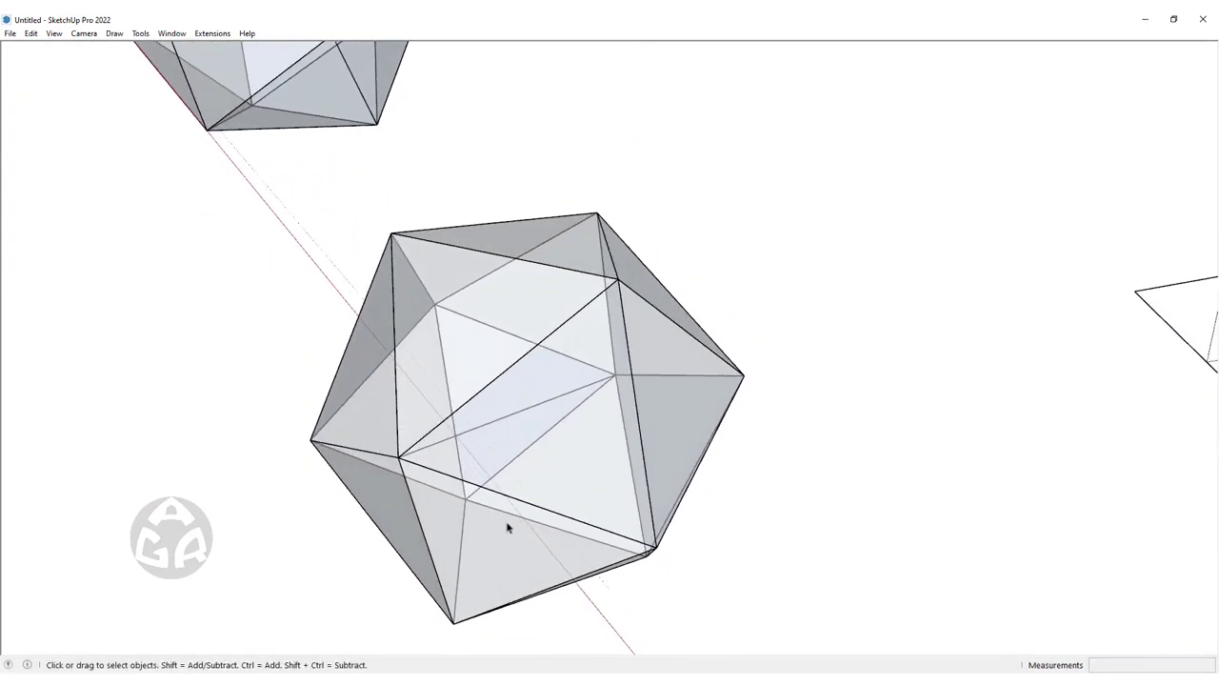
pyautogui.moveTo(522, 436)
pyautogui.mouseDown(button='middle')
pyautogui.moveTo(517, 357)
pyautogui.moveTo(415, 405)
pyautogui.mouseUp(button='middle')
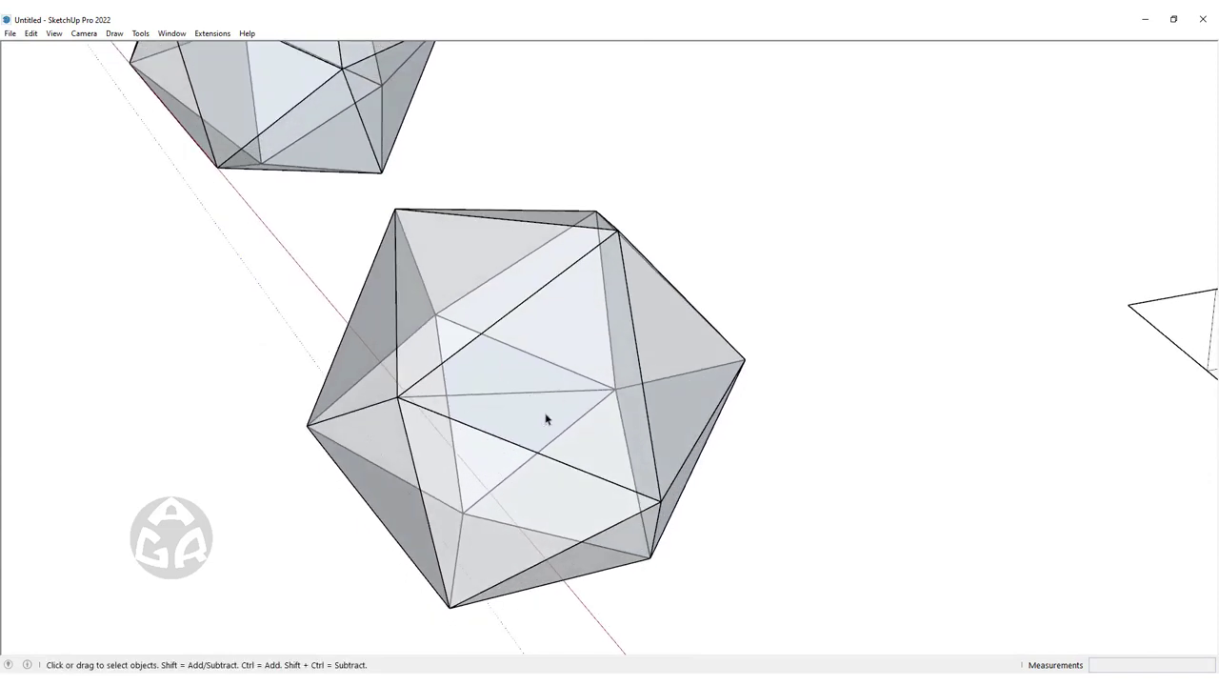
pyautogui.moveTo(545, 419); pyautogui.dragTo(606, 250, button='middle')
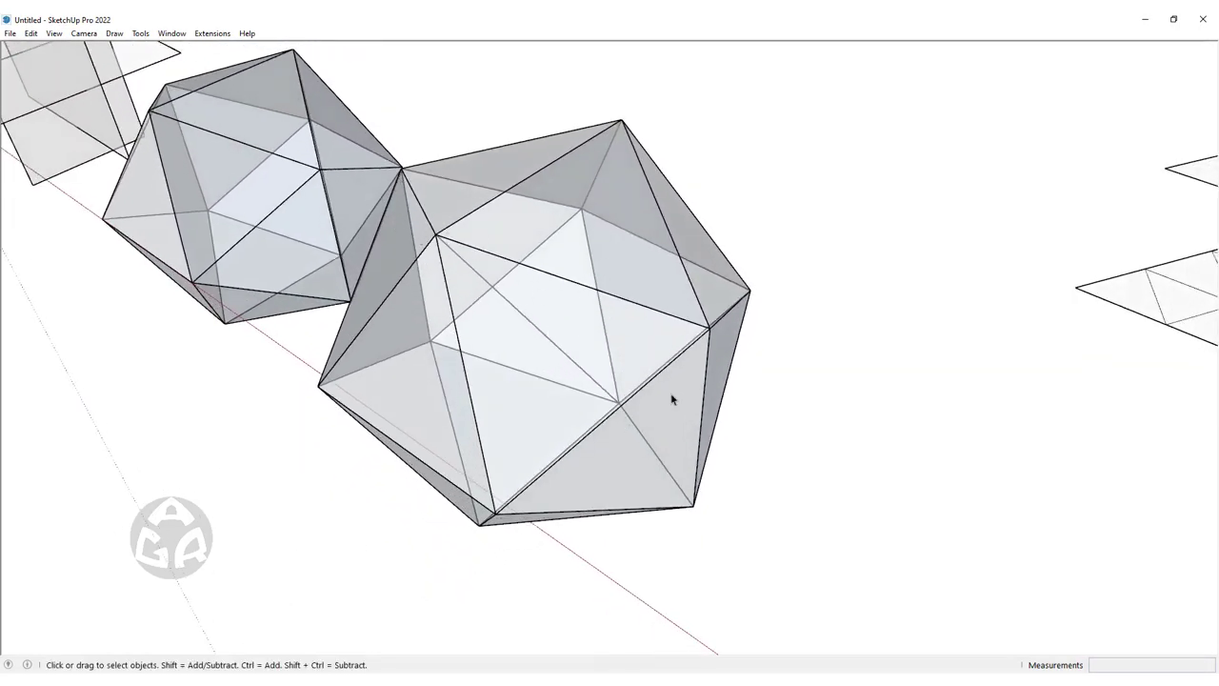
pyautogui.moveTo(555, 402)
pyautogui.mouseDown(button='middle')
pyautogui.moveTo(600, 261)
pyautogui.moveTo(481, 525)
pyautogui.moveTo(514, 422)
pyautogui.mouseUp(button='middle')
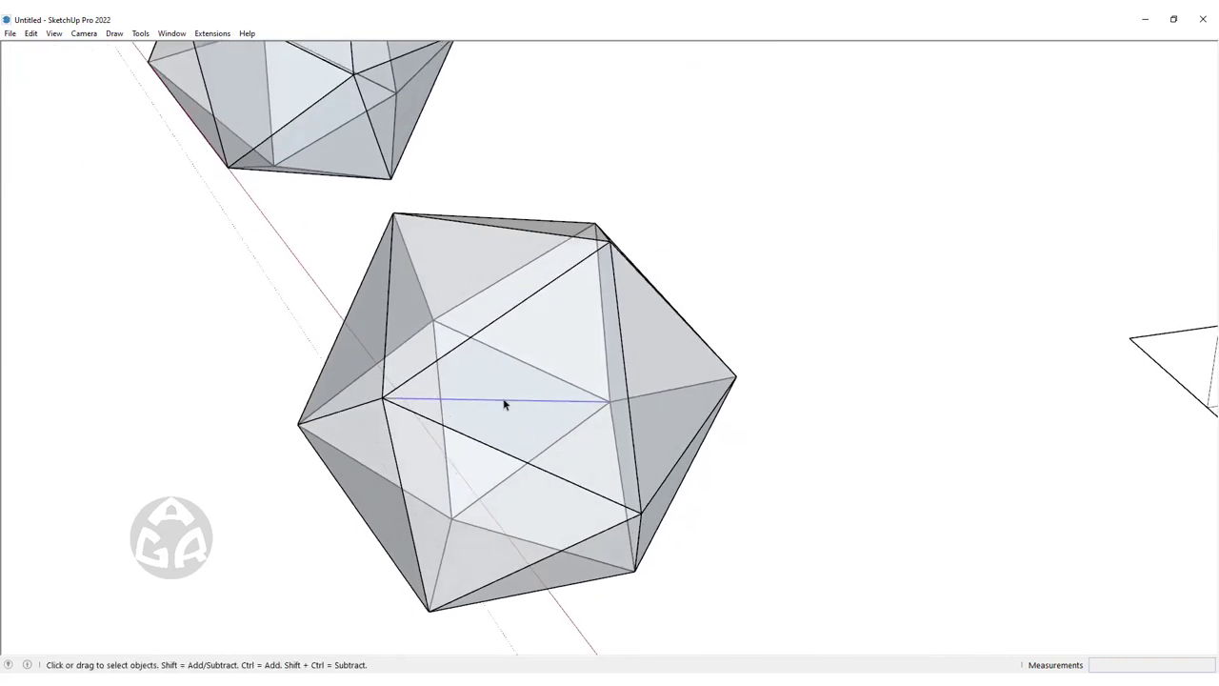
# Rotate-copy the face line about its midpoint to the upper vertex, adding a /2 halfway copy
pyautogui.press('q')
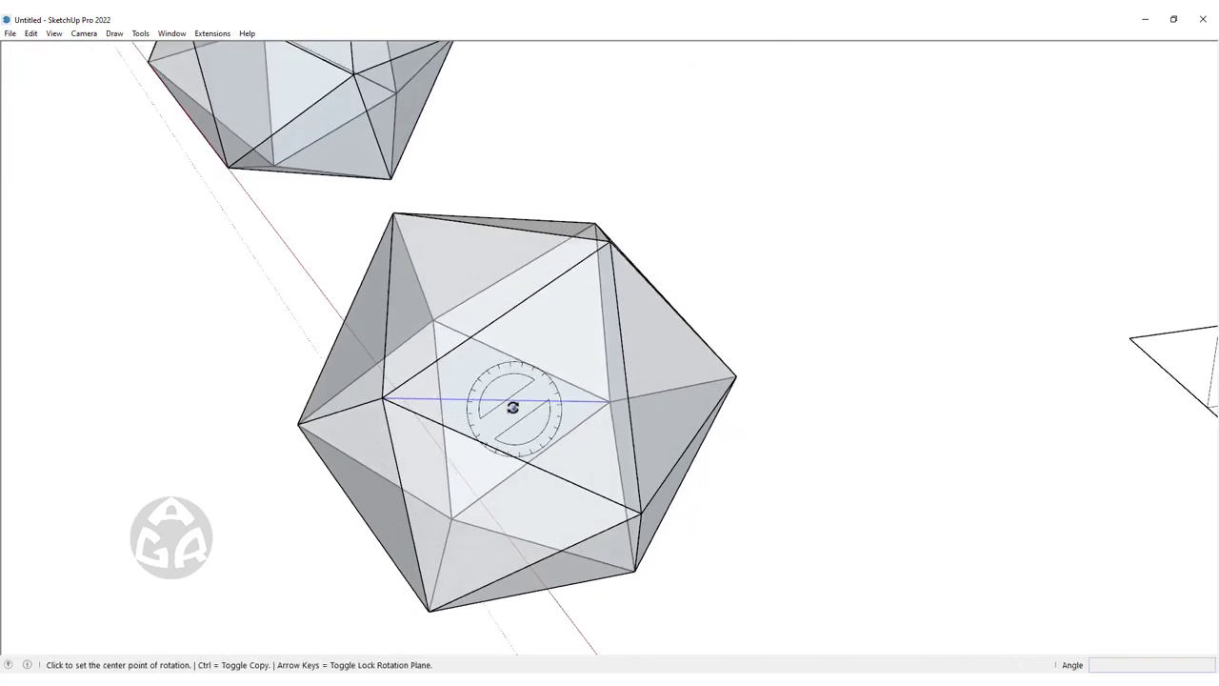
pyautogui.moveTo(509, 403)
pyautogui.mouseDown(button='middle')
pyautogui.moveTo(506, 355)
pyautogui.moveTo(479, 389)
pyautogui.mouseUp(button='middle')
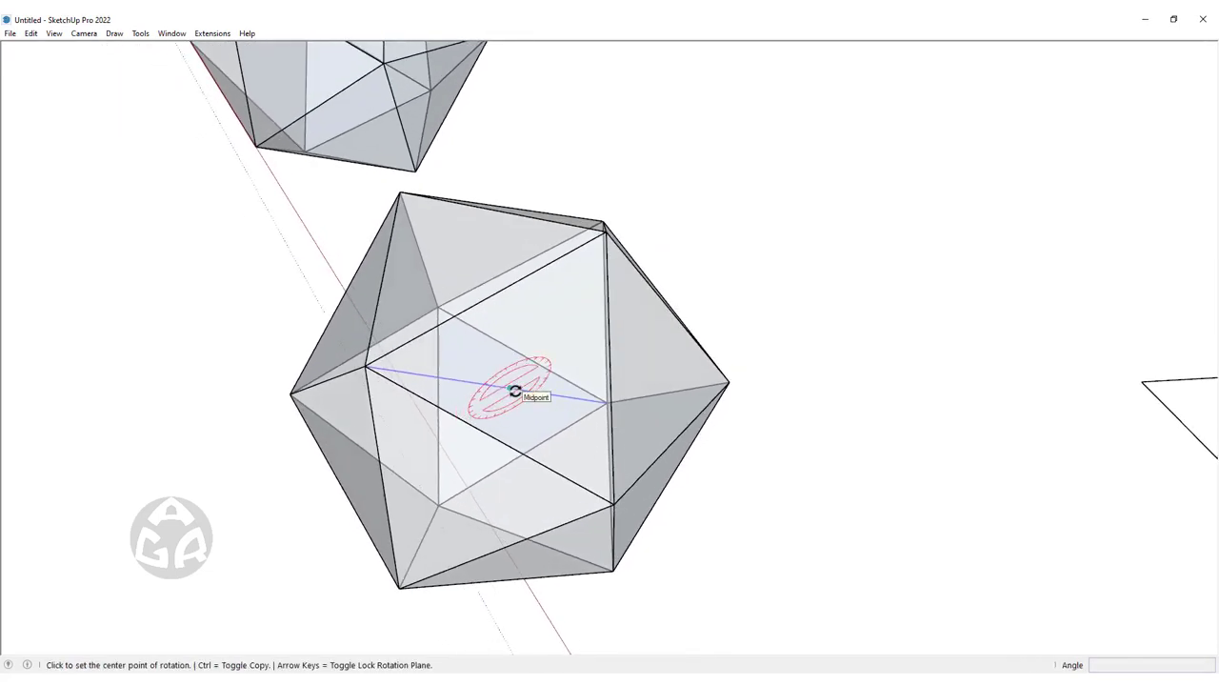
pyautogui.scroll(-3, 519, 429)
pyautogui.scroll(-2, 524, 462)
pyautogui.scroll(-2, 519, 457)
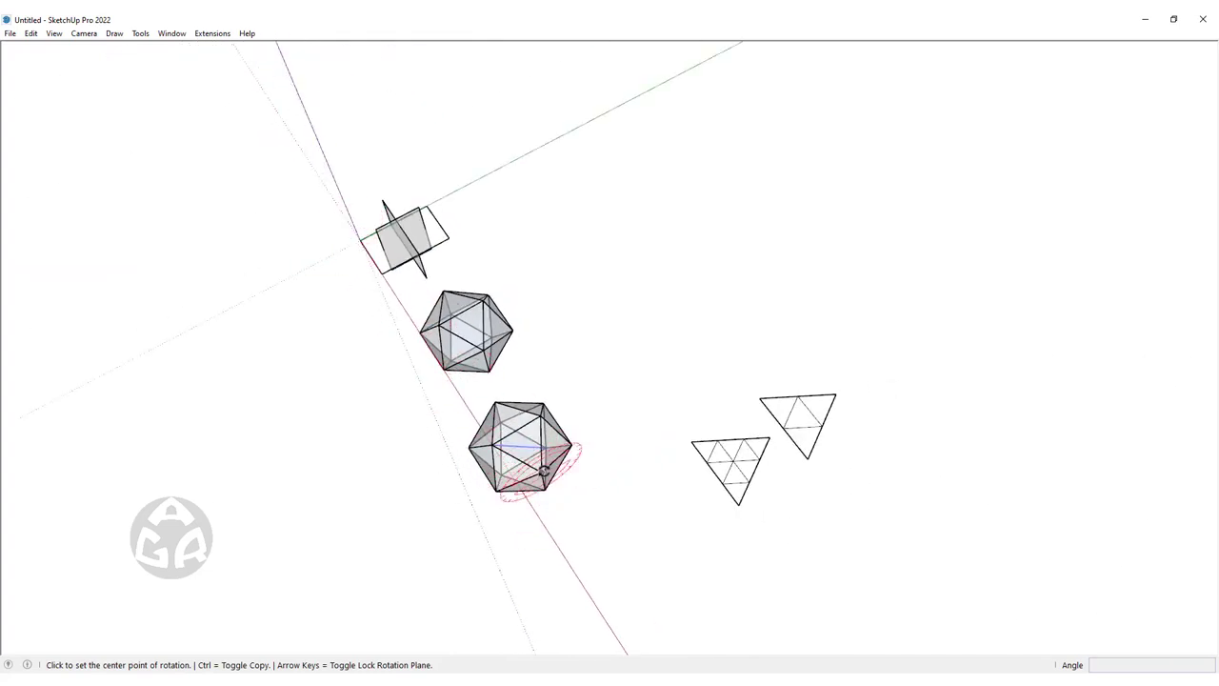
pyautogui.scroll(3, 500, 419)
pyautogui.scroll(4, 499, 423)
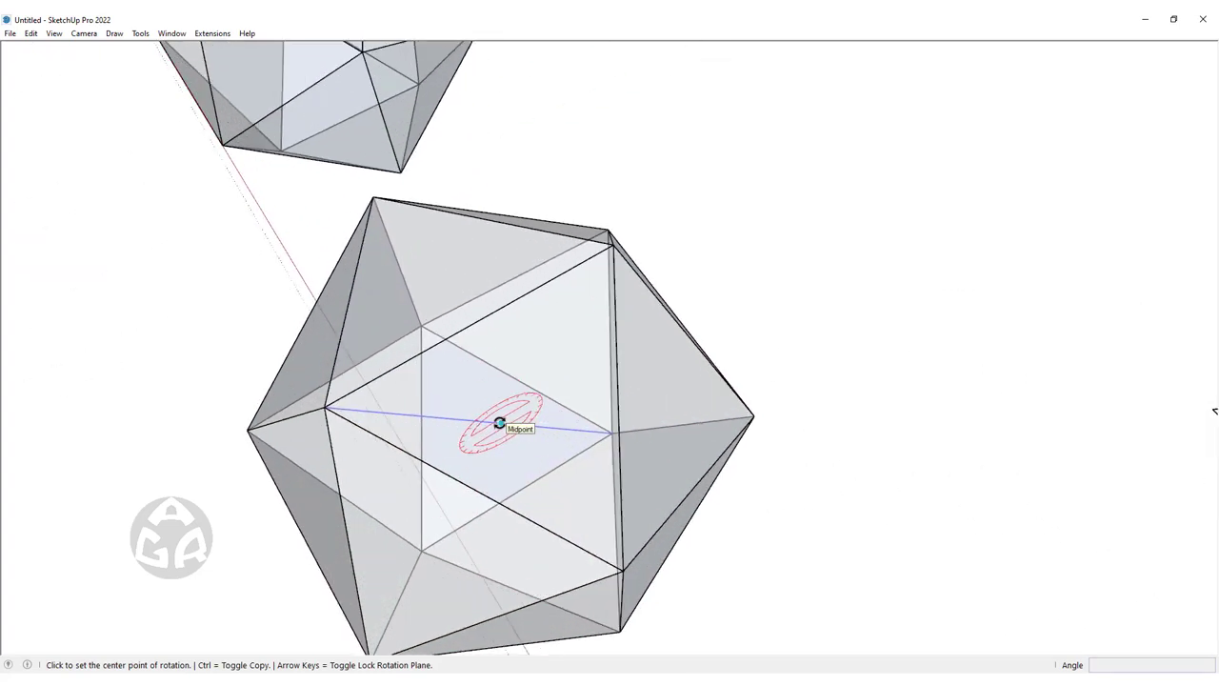
pyautogui.click(499, 423)
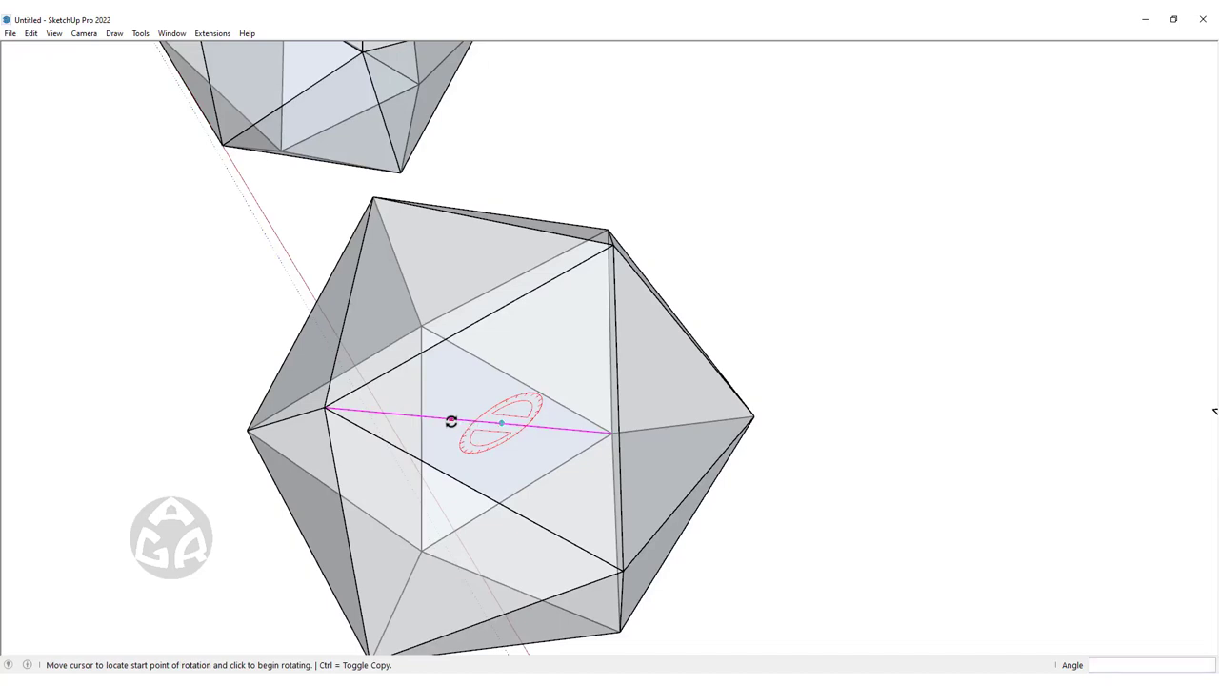
pyautogui.click(452, 419)
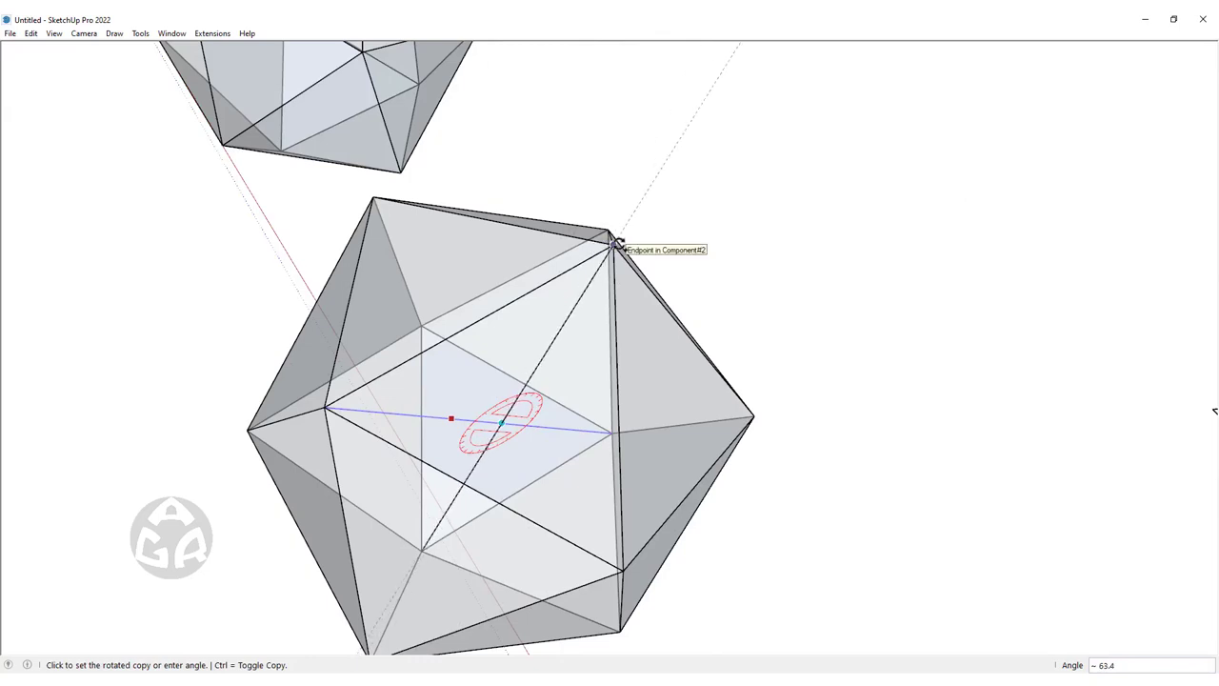
pyautogui.click(615, 244)
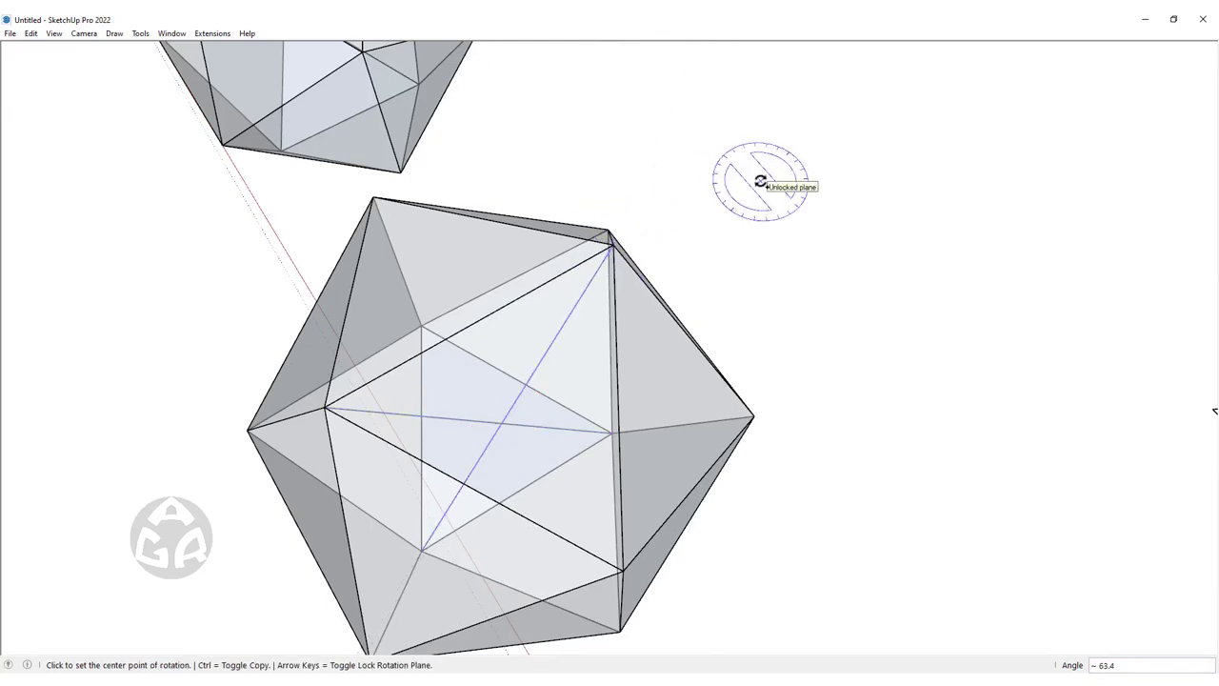
pyautogui.write('/2')
pyautogui.press('Return')
pyautogui.press('space')
pyautogui.moveTo(579, 334)
pyautogui.mouseDown(button='middle')
pyautogui.moveTo(506, 239)
pyautogui.moveTo(650, 163)
pyautogui.moveTo(652, 322)
pyautogui.moveTo(680, 218)
pyautogui.moveTo(590, 239)
pyautogui.moveTo(602, 360)
pyautogui.moveTo(565, 435)
pyautogui.mouseUp(button='middle')
pyautogui.scroll(3, 511, 400)
pyautogui.scroll(2, 533, 362)
pyautogui.moveTo(542, 340); pyautogui.dragTo(544, 260, button='middle')
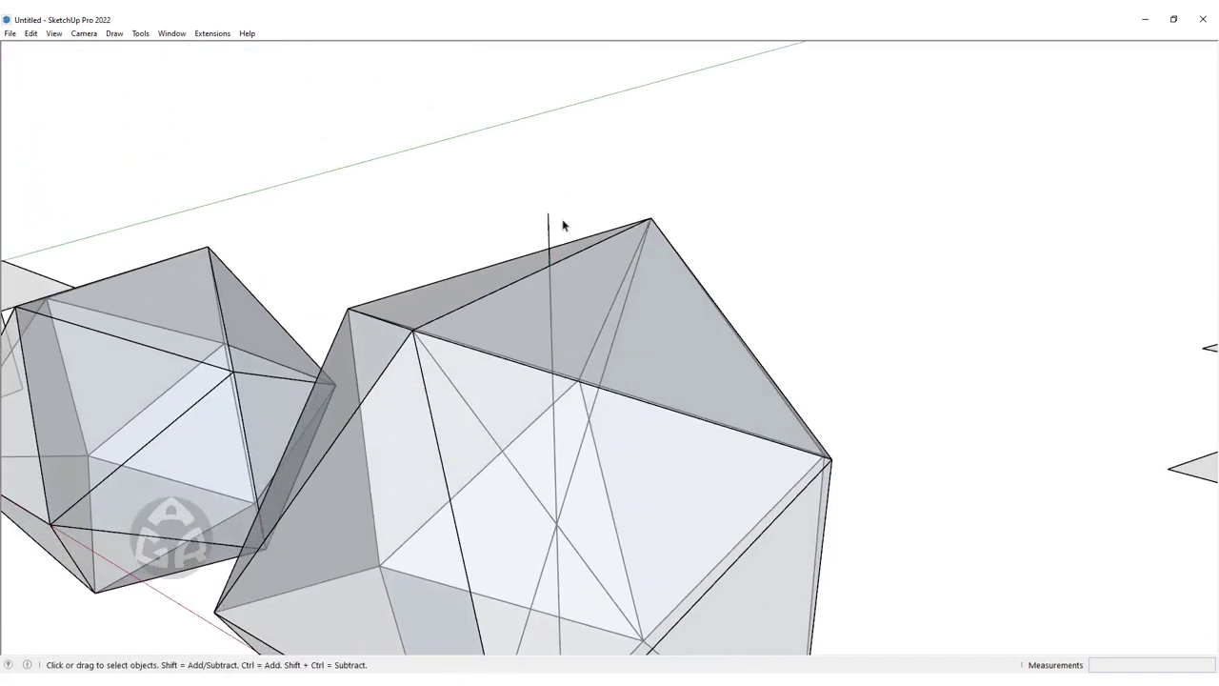
pyautogui.scroll(-3, 636, 290)
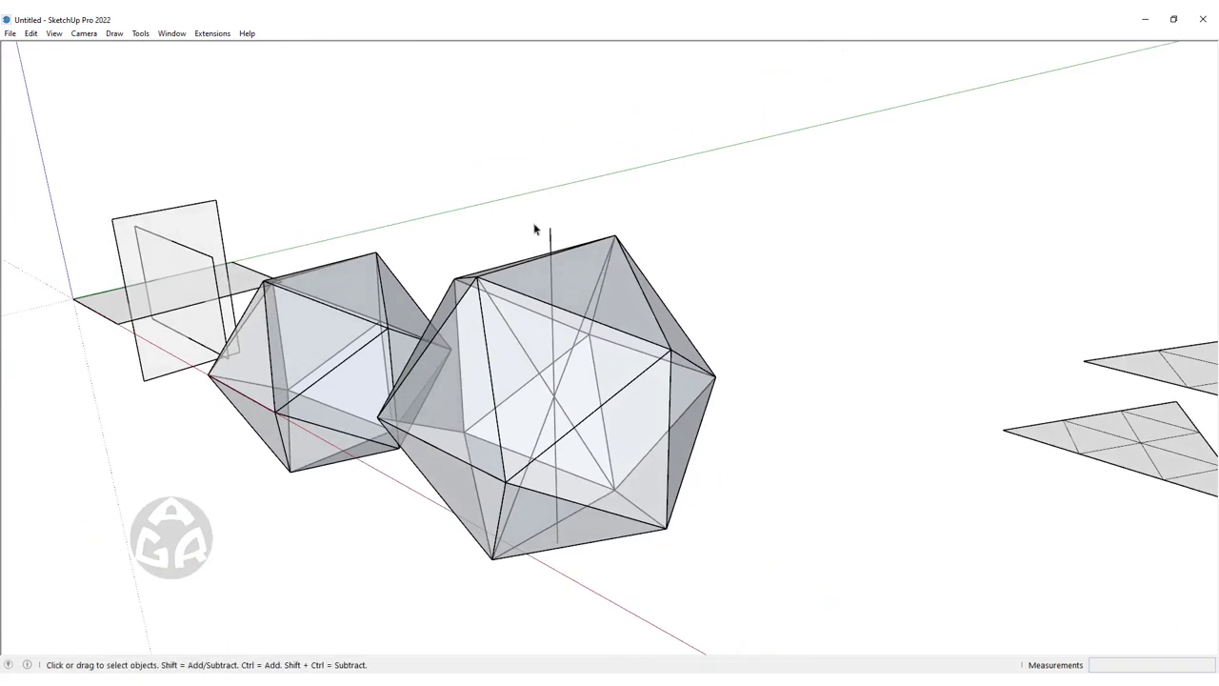
pyautogui.moveTo(534, 229)
pyautogui.mouseDown(button='middle')
pyautogui.moveTo(677, 332)
pyautogui.moveTo(482, 481)
pyautogui.mouseUp(button='middle')
pyautogui.scroll(-3, 522, 301)
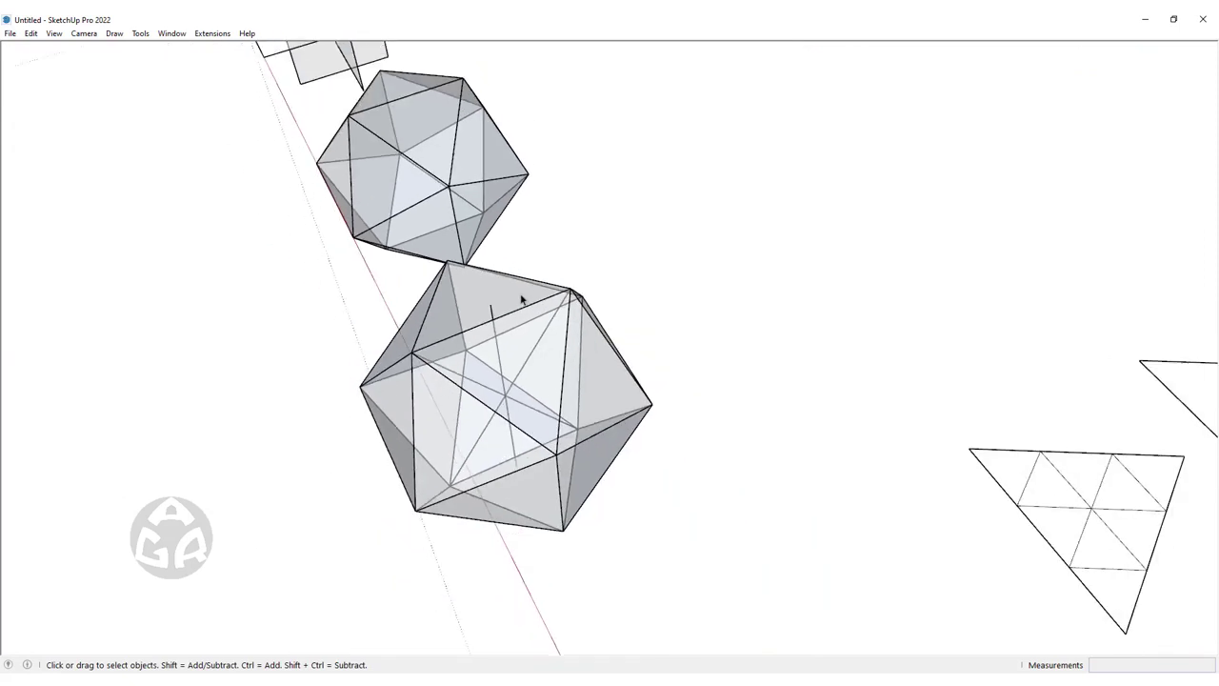
pyautogui.scroll(2, 503, 377)
pyautogui.scroll(2, 504, 383)
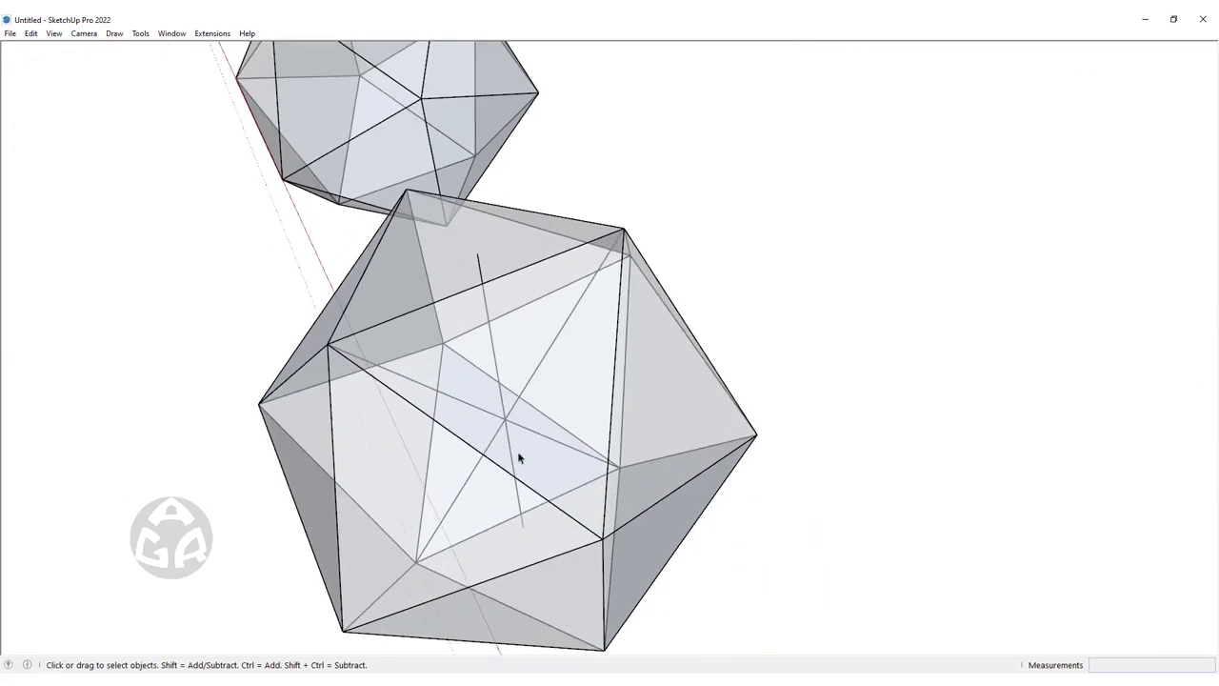
pyautogui.moveTo(525, 403); pyautogui.dragTo(562, 457, button='middle')
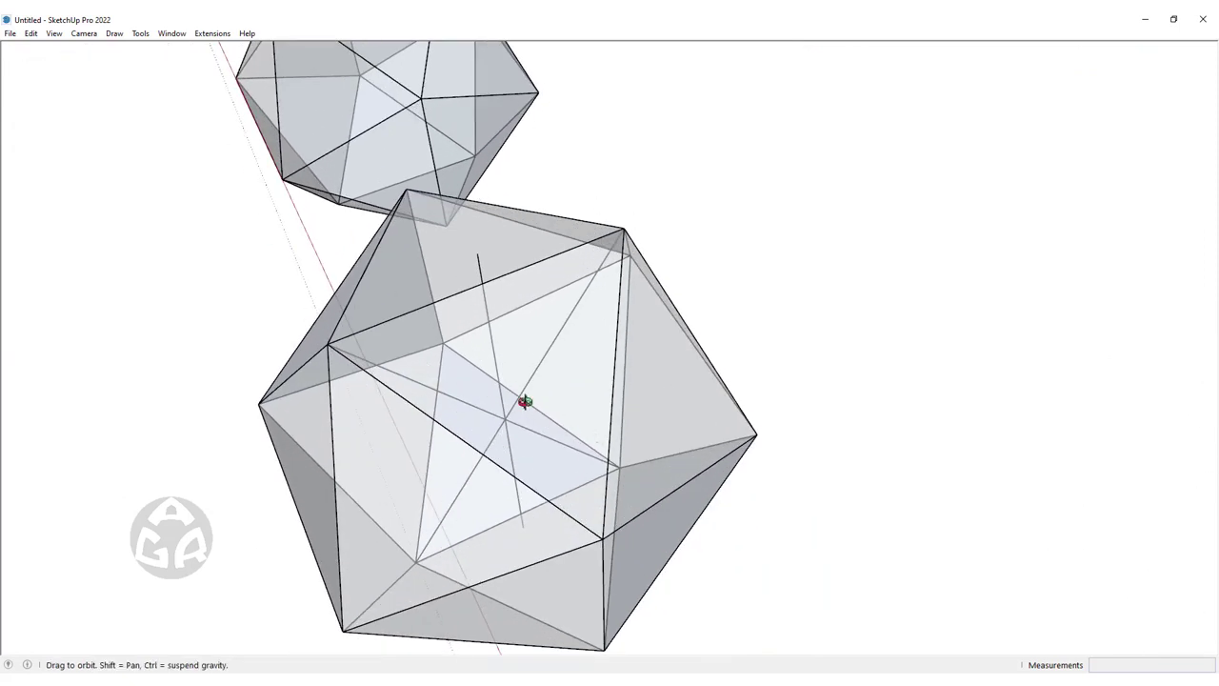
pyautogui.scroll(3, 524, 436)
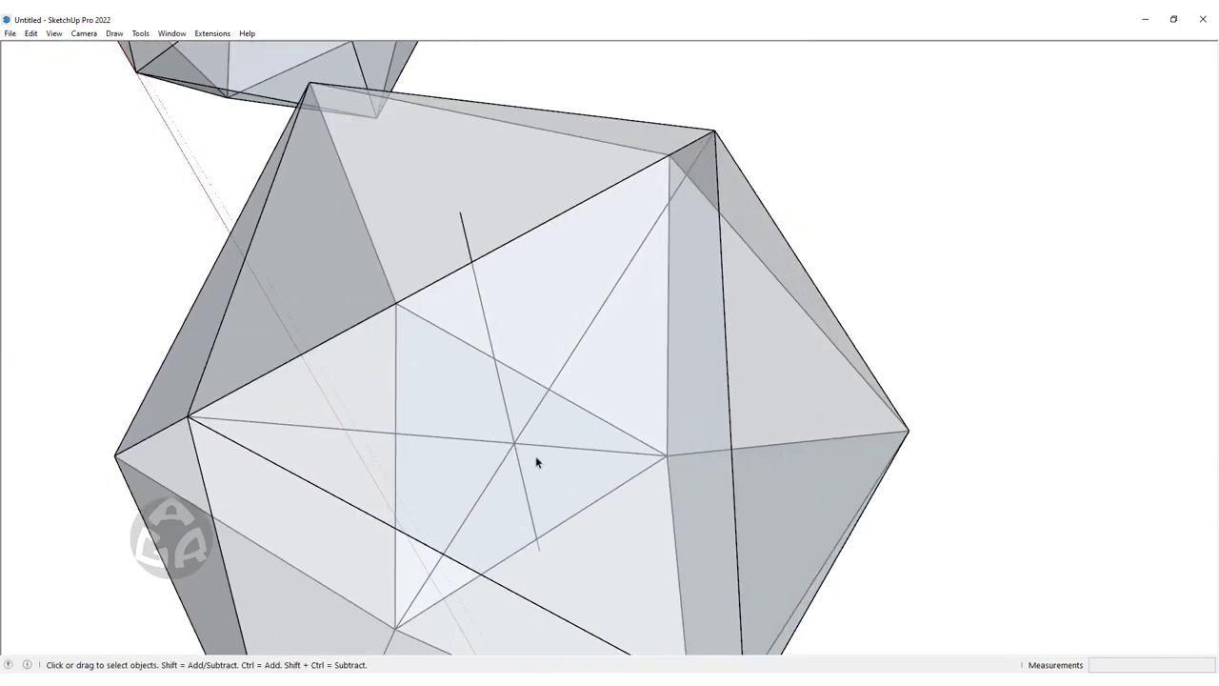
pyautogui.scroll(-3, 543, 439)
pyautogui.scroll(3, 540, 437)
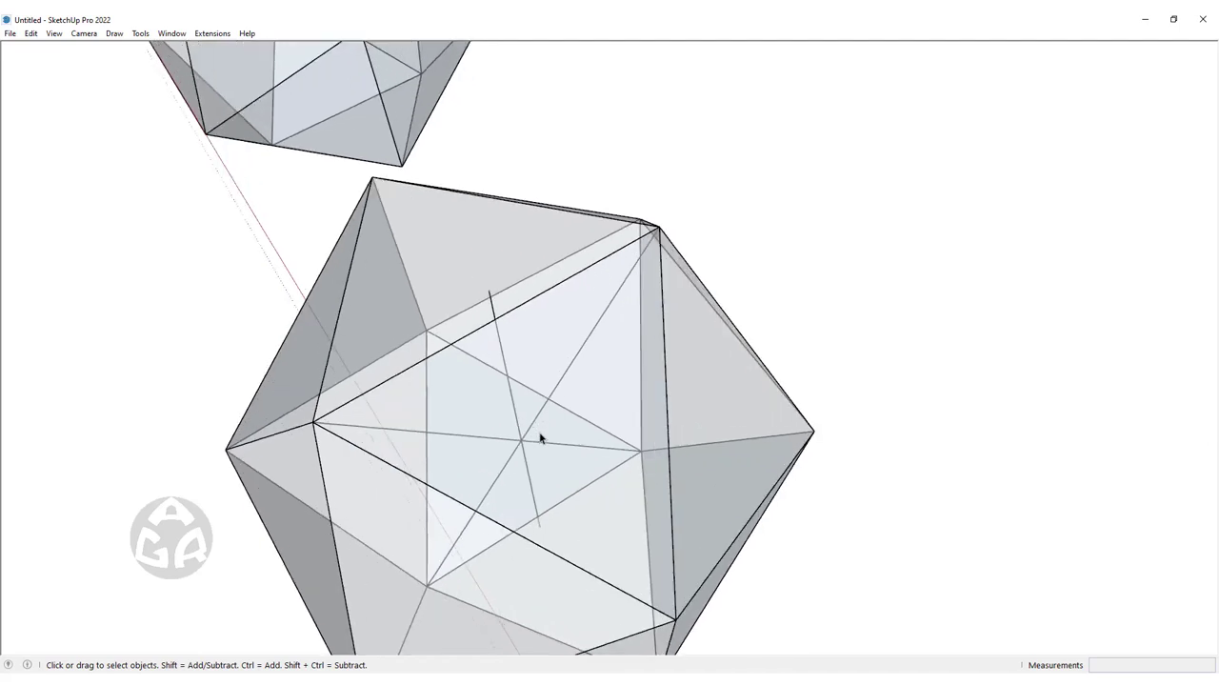
pyautogui.scroll(-3, 539, 435)
pyautogui.moveTo(534, 435)
pyautogui.mouseDown(button='middle')
pyautogui.moveTo(542, 424)
pyautogui.moveTo(536, 441)
pyautogui.mouseUp(button='middle')
pyautogui.scroll(2, 536, 441)
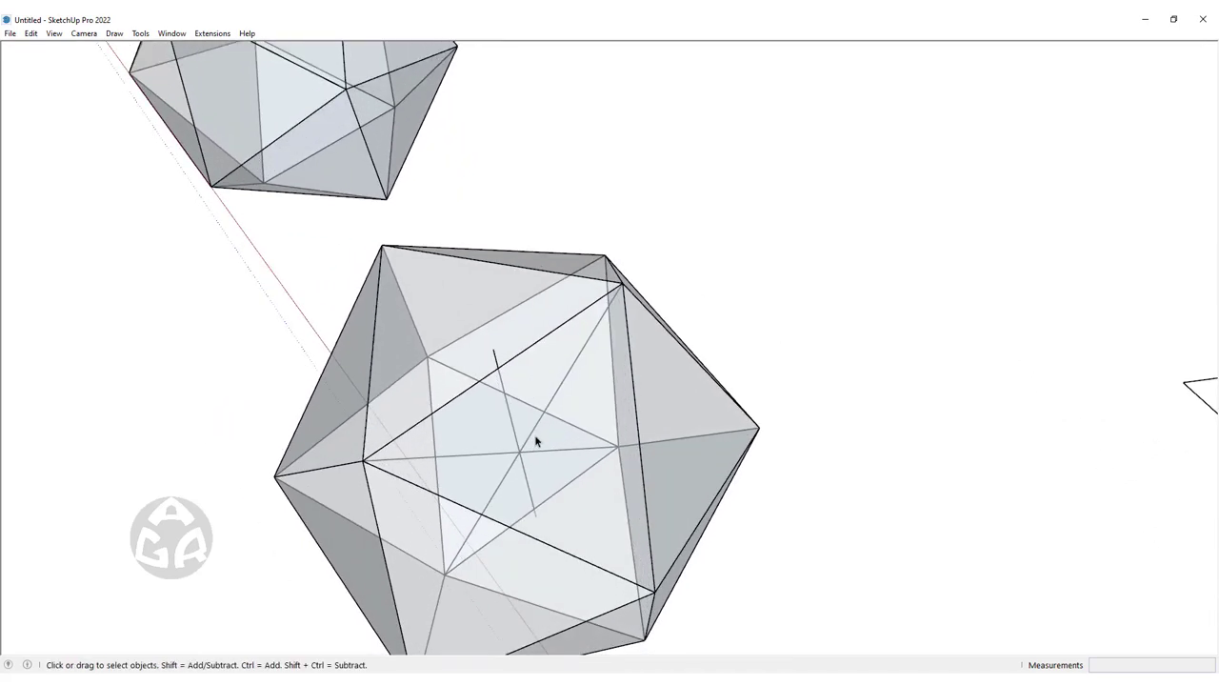
pyautogui.press('t')
pyautogui.click(519, 451)
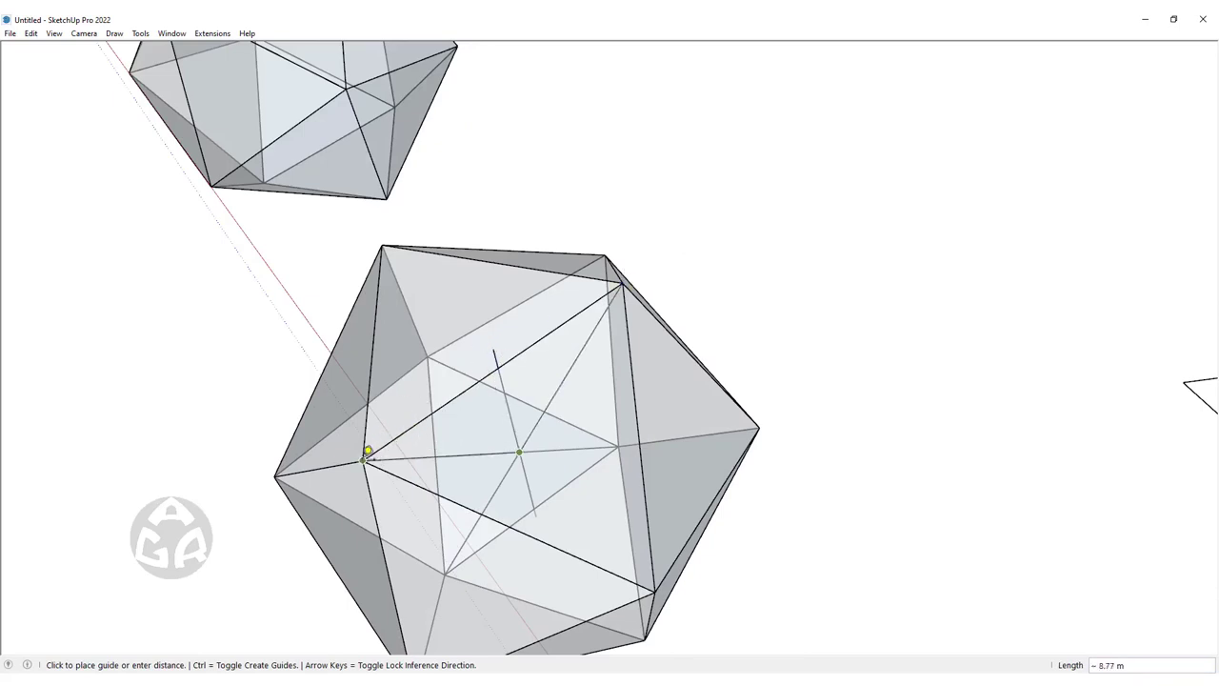
pyautogui.press('space')
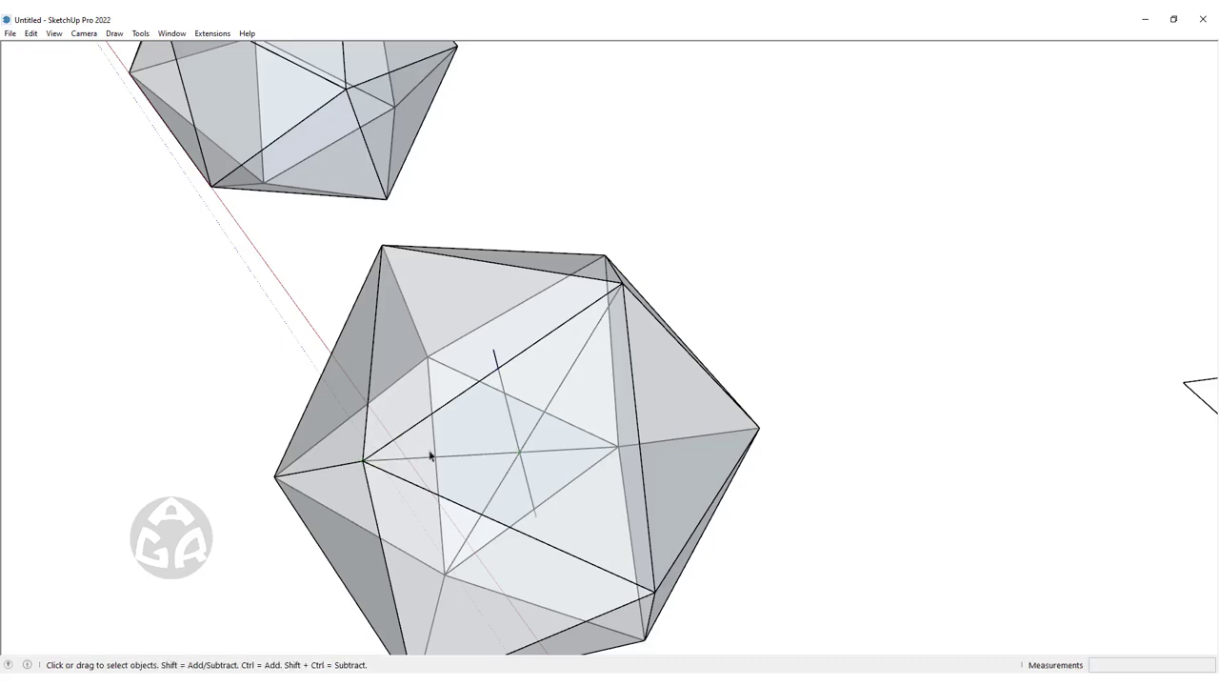
pyautogui.moveTo(572, 436)
pyautogui.mouseDown(button='middle')
pyautogui.moveTo(473, 356)
pyautogui.moveTo(508, 419)
pyautogui.moveTo(433, 381)
pyautogui.moveTo(435, 400)
pyautogui.mouseUp(button='middle')
pyautogui.scroll(2, 453, 294)
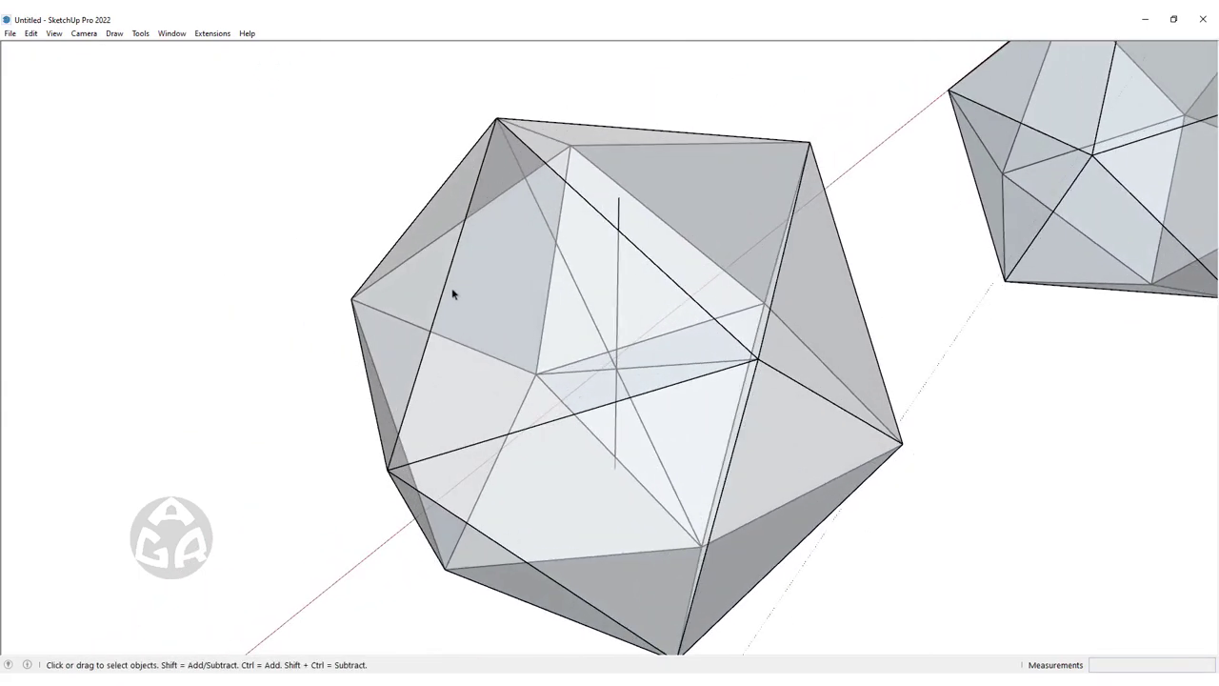
pyautogui.scroll(-2, 505, 372)
pyautogui.scroll(-2, 505, 356)
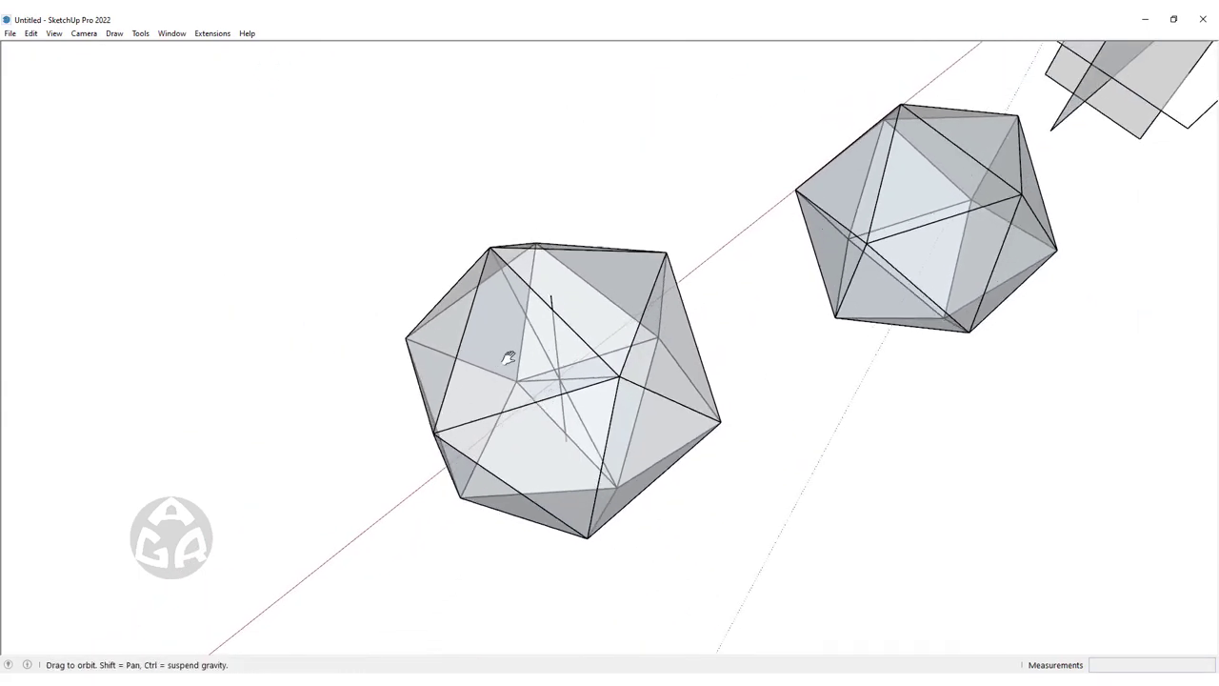
pyautogui.moveTo(506, 356)
pyautogui.mouseDown(button='middle')
pyautogui.moveTo(601, 406)
pyautogui.moveTo(729, 511)
pyautogui.moveTo(816, 444)
pyautogui.moveTo(707, 375)
pyautogui.moveTo(594, 354)
pyautogui.moveTo(669, 382)
pyautogui.moveTo(775, 387)
pyautogui.mouseUp(button='middle')
pyautogui.scroll(2, 708, 375)
pyautogui.press('F2')
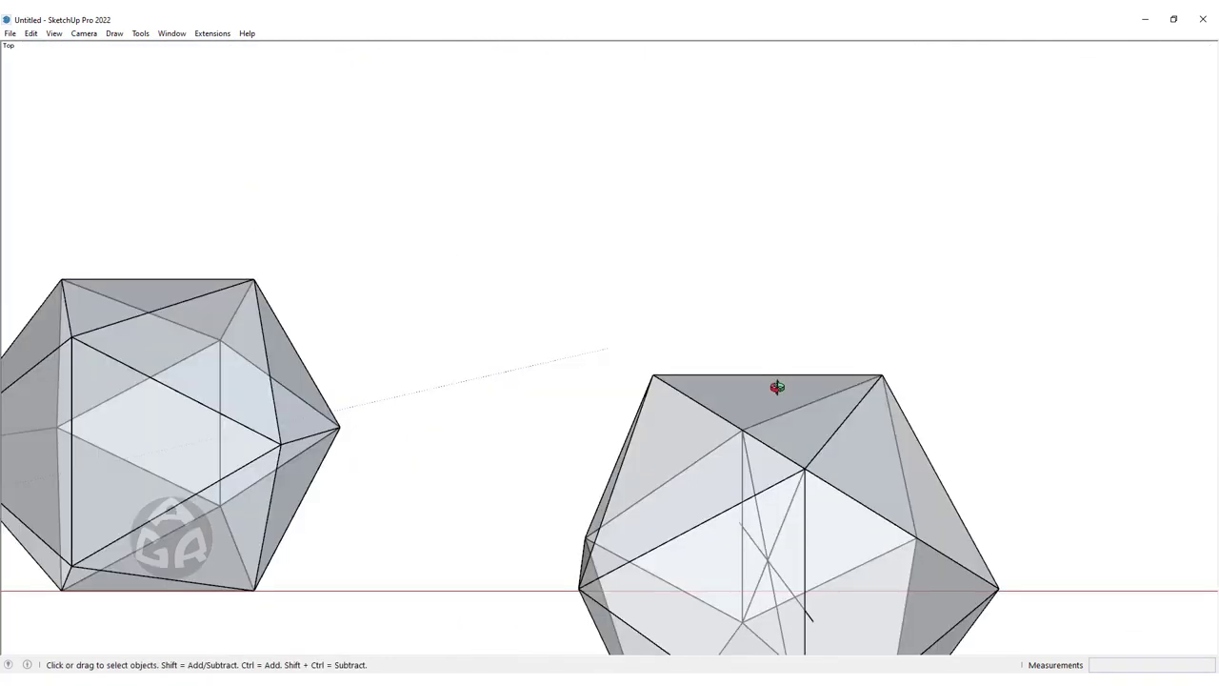
pyautogui.scroll(-2, 652, 353)
pyautogui.scroll(-2, 637, 327)
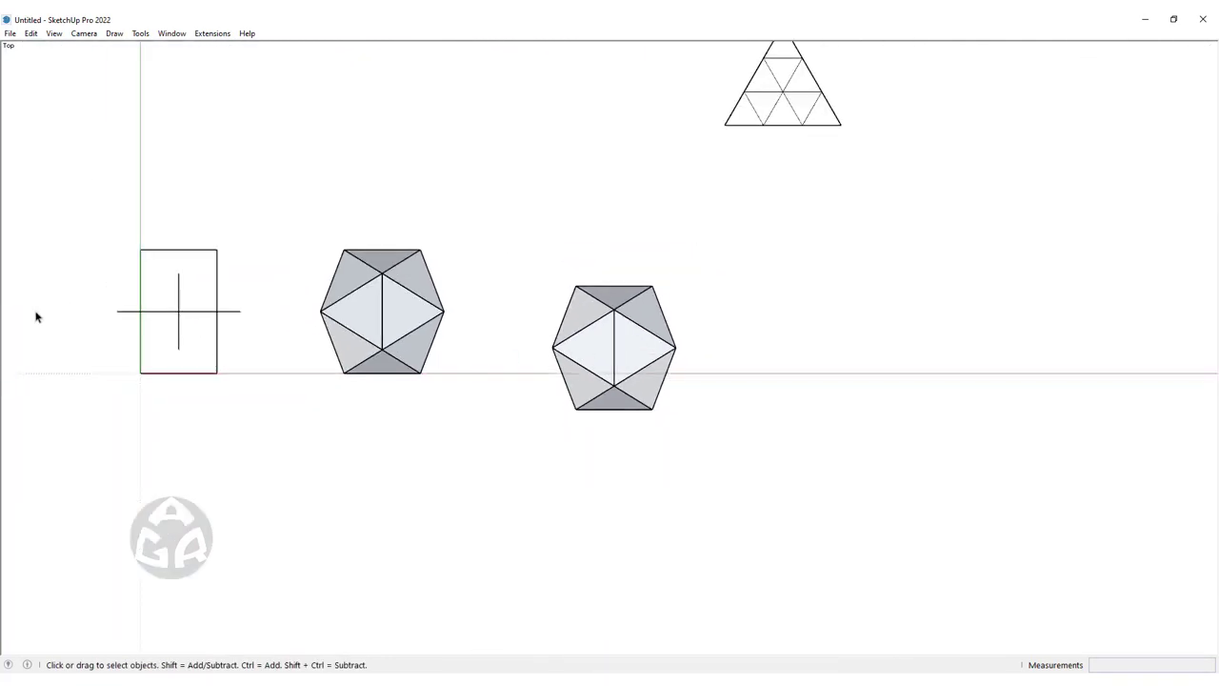
pyautogui.scroll(2, 615, 365)
pyautogui.scroll(2, 619, 365)
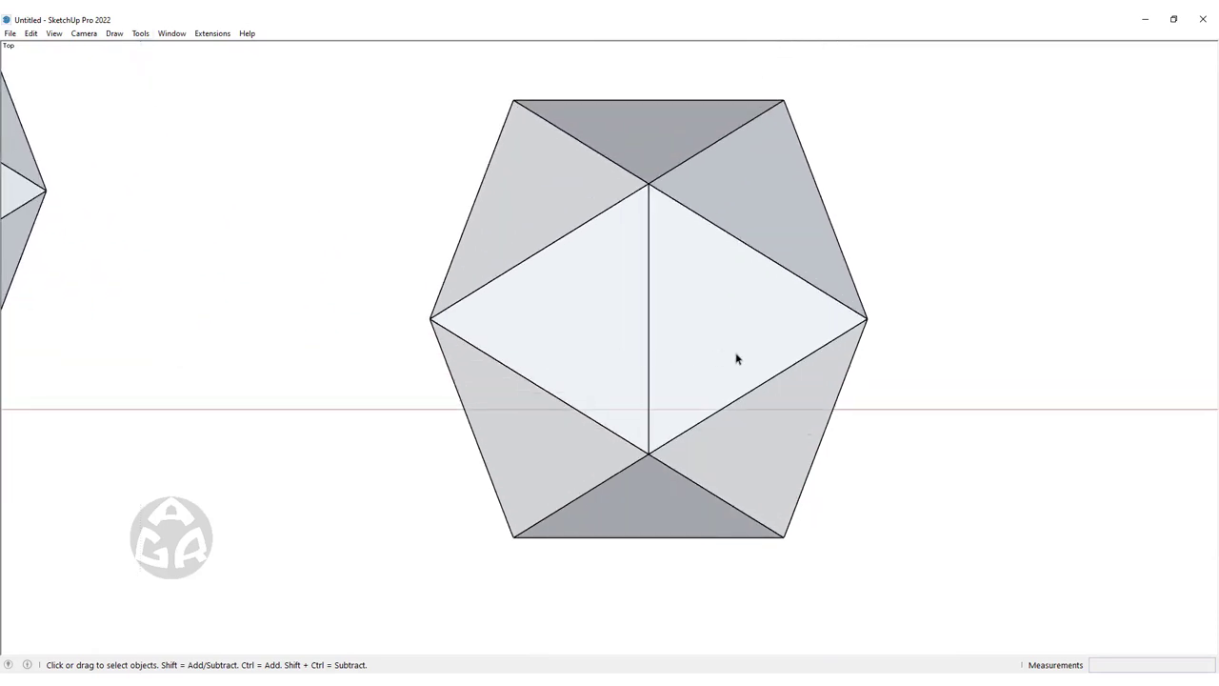
pyautogui.keyDown('shift'); pyautogui.moveTo(720, 356); pyautogui.dragTo(671, 369, button='middle'); pyautogui.keyUp('shift')
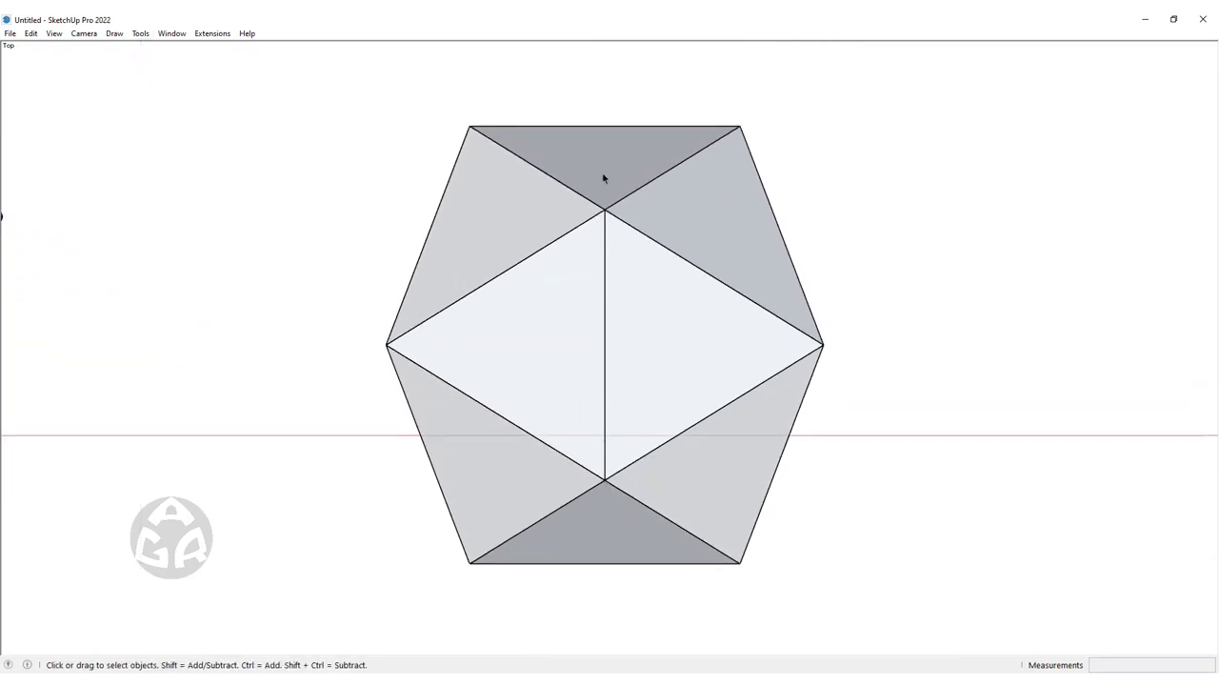
pyautogui.scroll(-3, 620, 389)
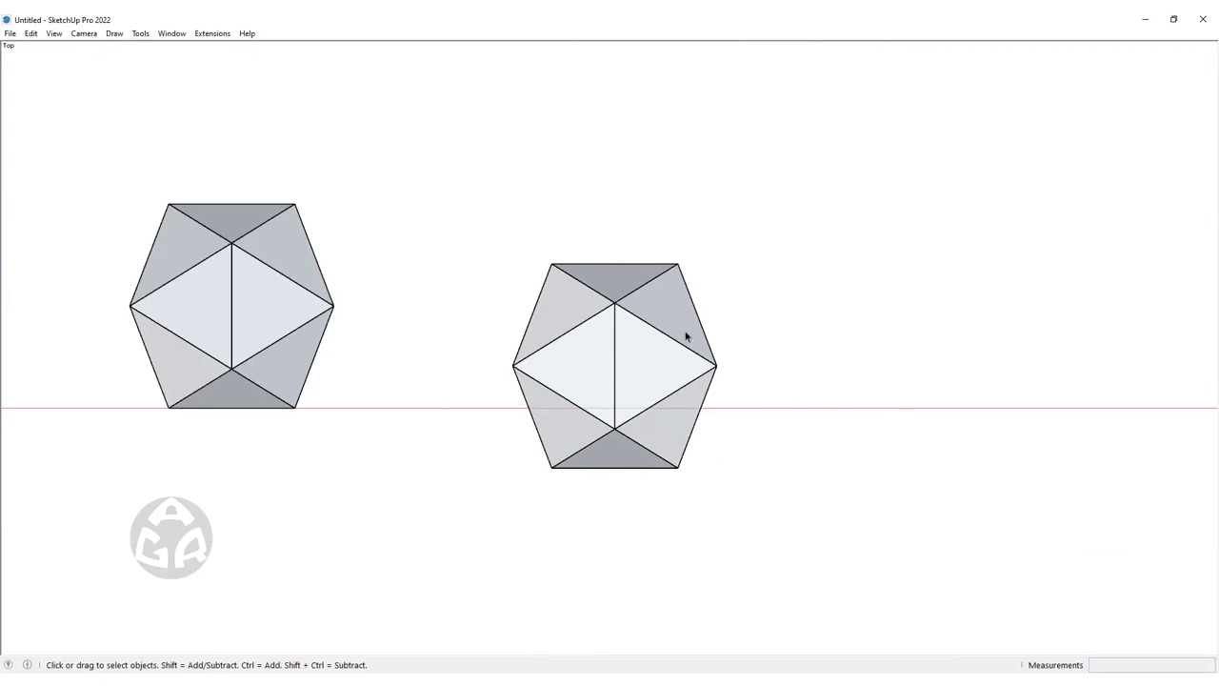
pyautogui.moveTo(692, 336); pyautogui.dragTo(669, 409, button='middle')
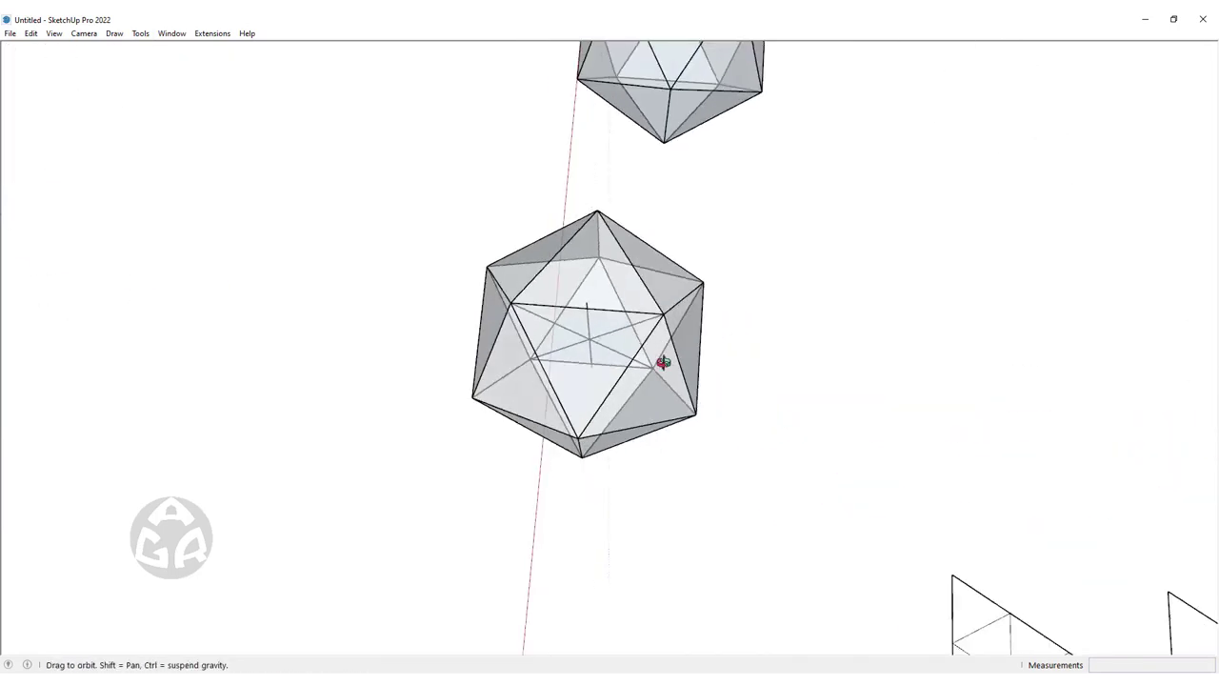
pyautogui.scroll(1, 508, 381)
pyautogui.scroll(2, 570, 387)
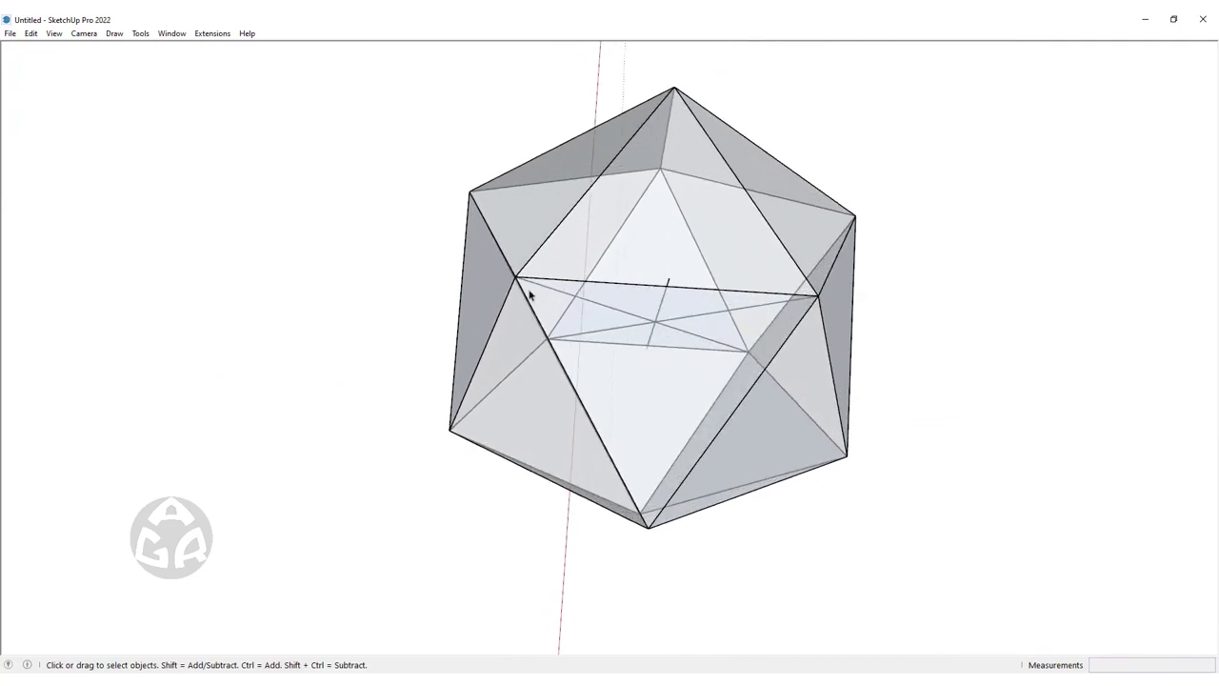
pyautogui.moveTo(573, 482); pyautogui.dragTo(269, 377, button='middle')
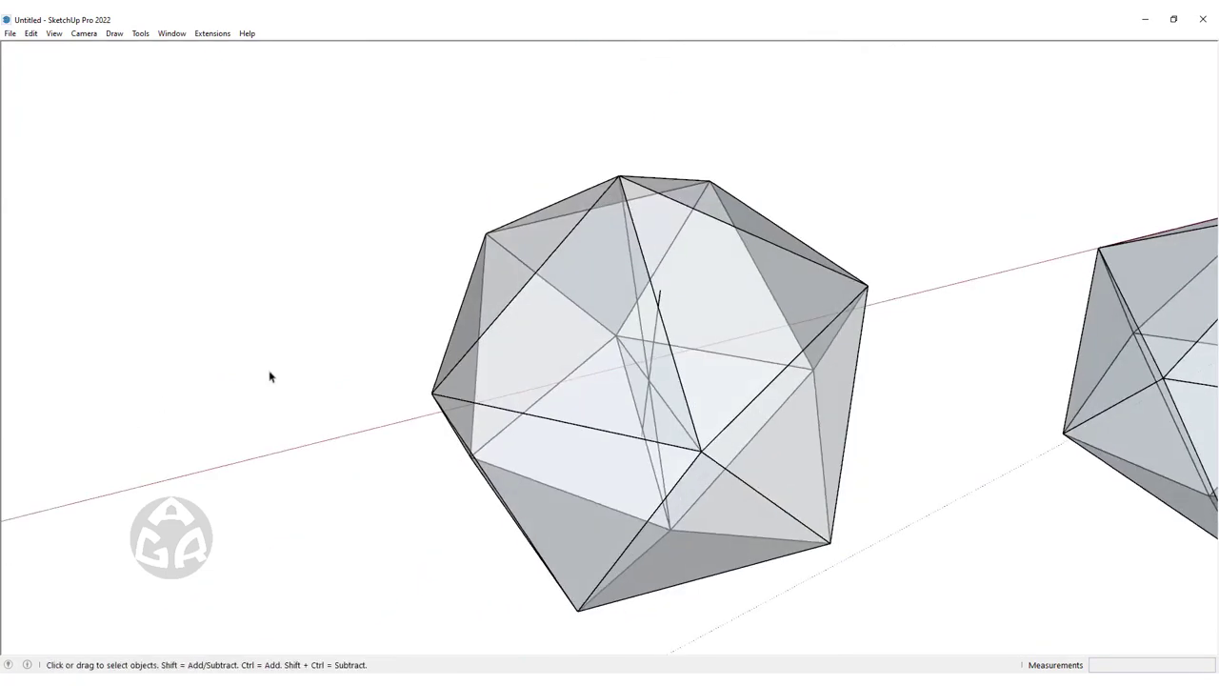
pyautogui.moveTo(670, 317)
pyautogui.mouseDown(button='middle')
pyautogui.moveTo(724, 330)
pyautogui.moveTo(647, 255)
pyautogui.moveTo(414, 305)
pyautogui.moveTo(541, 281)
pyautogui.mouseUp(button='middle')
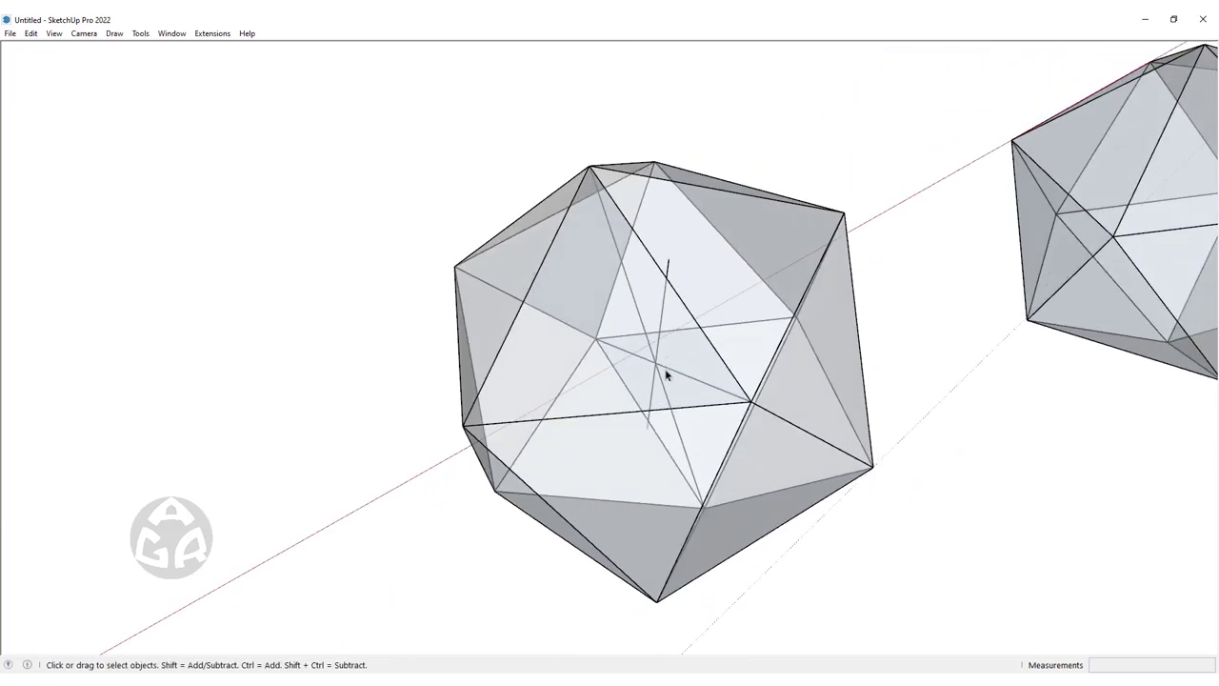
pyautogui.moveTo(655, 371)
pyautogui.mouseDown(button='middle')
pyautogui.moveTo(759, 250)
pyautogui.moveTo(827, 354)
pyautogui.moveTo(715, 414)
pyautogui.mouseUp(button='middle')
pyautogui.scroll(-3, 779, 250)
pyautogui.scroll(-2, 779, 249)
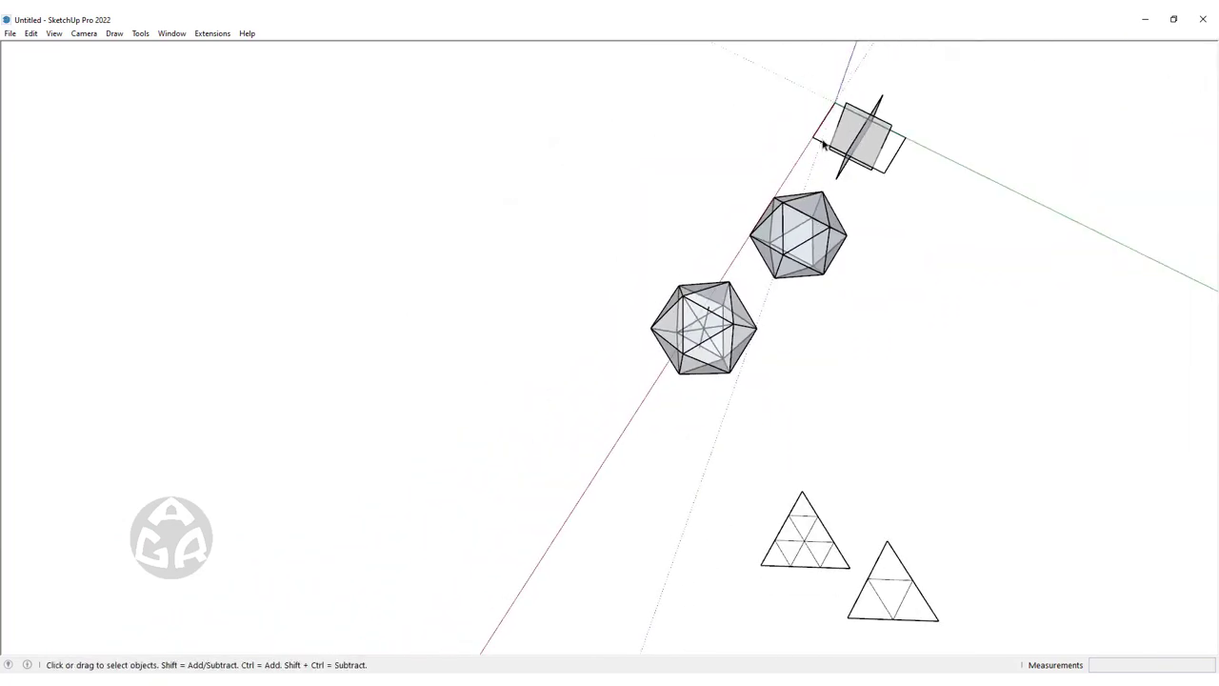
pyautogui.rightClick(800, 164)
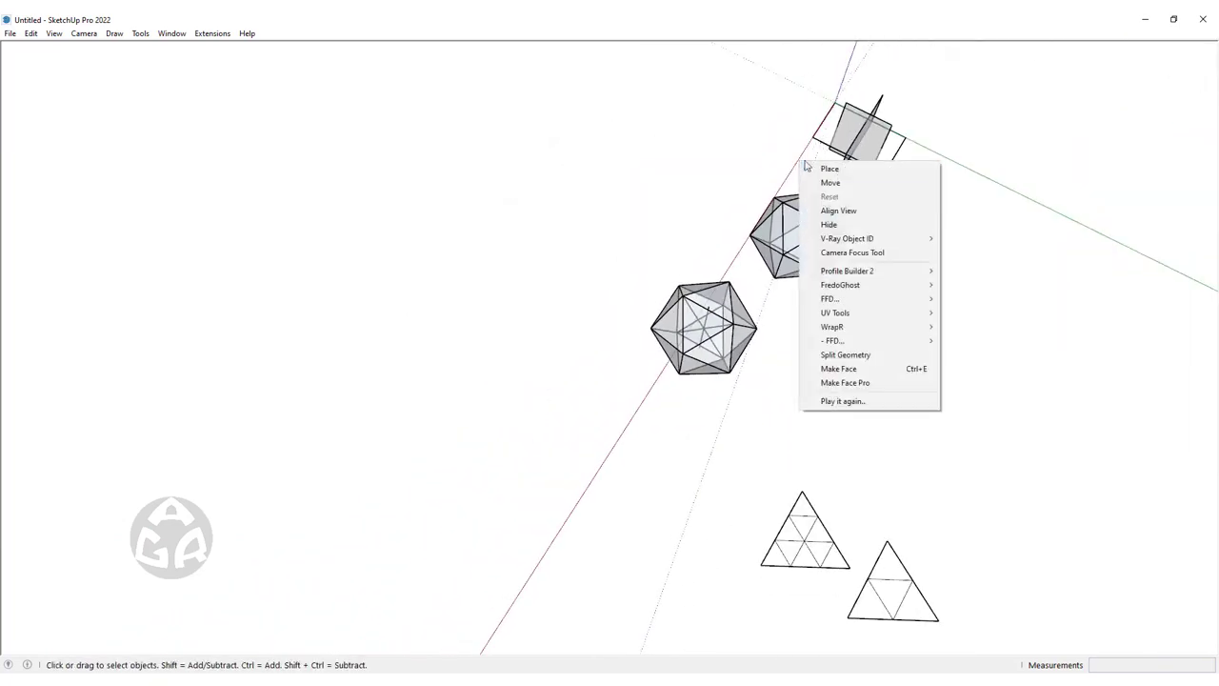
pyautogui.click(823, 169)
pyautogui.moveTo(828, 243)
pyautogui.mouseDown(button='middle')
pyautogui.moveTo(724, 362)
pyautogui.moveTo(693, 369)
pyautogui.moveTo(637, 337)
pyautogui.mouseUp(button='middle')
pyautogui.scroll(5, 693, 371)
pyautogui.scroll(2, 637, 337)
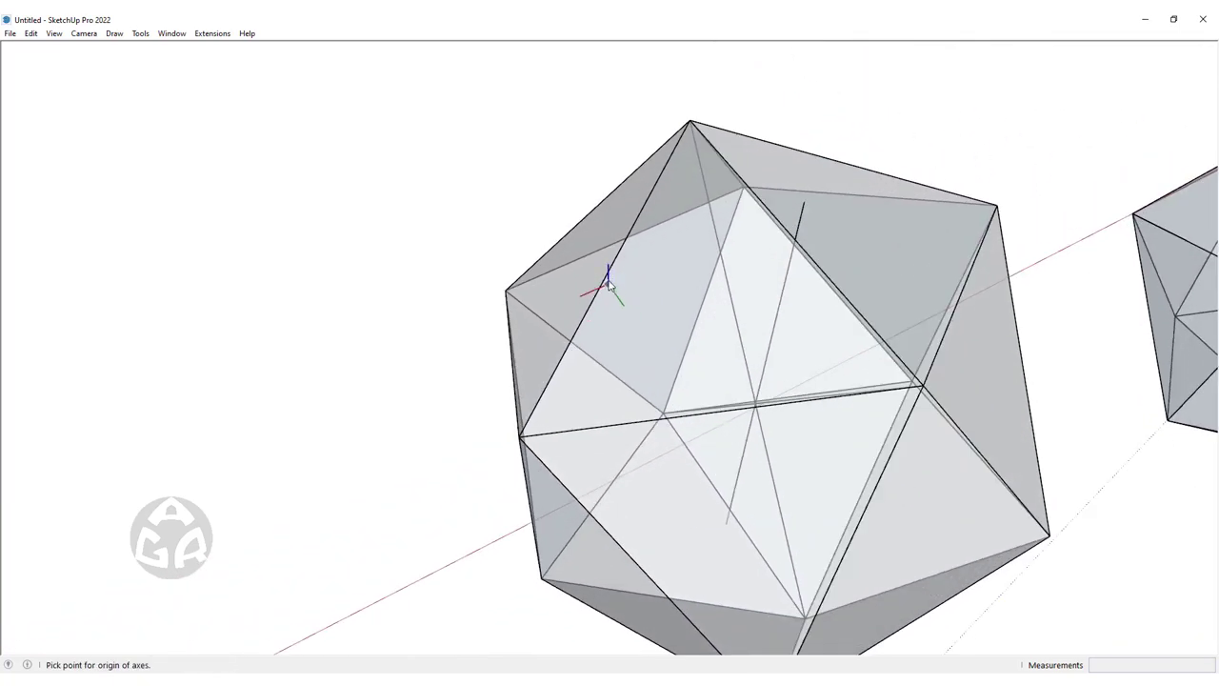
pyautogui.moveTo(639, 280)
pyautogui.mouseDown(button='middle')
pyautogui.moveTo(1015, 409)
pyautogui.moveTo(657, 397)
pyautogui.moveTo(879, 276)
pyautogui.moveTo(790, 245)
pyautogui.mouseUp(button='middle')
pyautogui.click(789, 286)
pyautogui.scroll(-2, 653, 305)
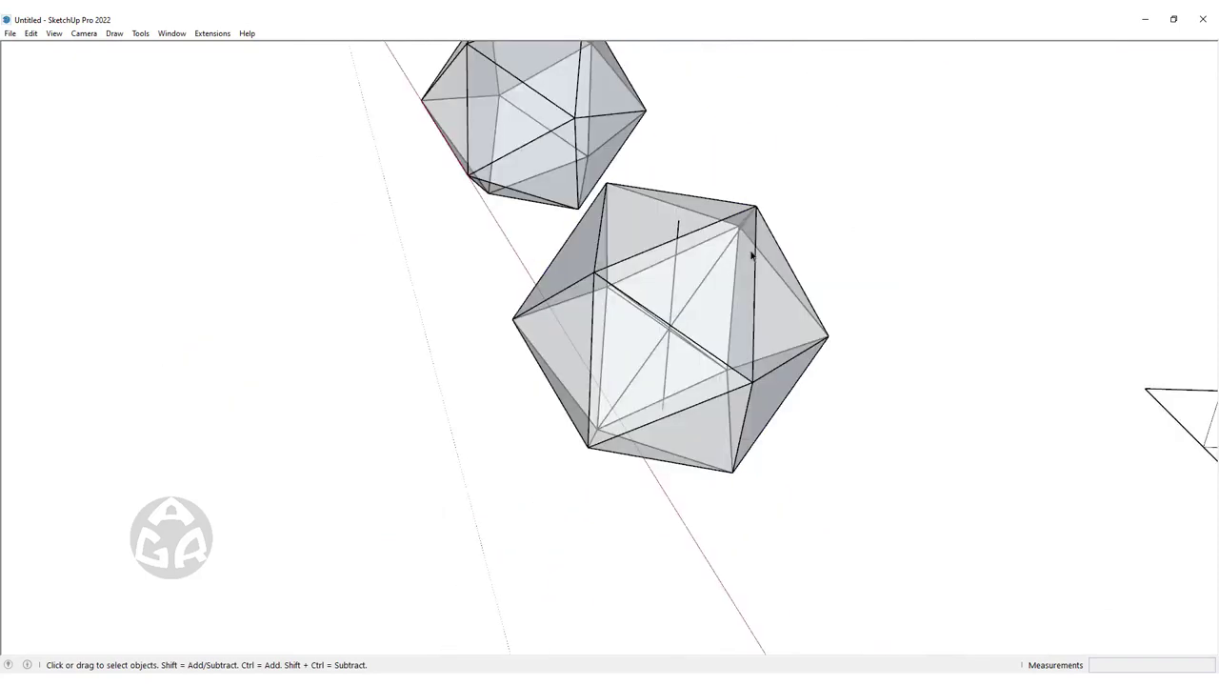
pyautogui.scroll(2, 752, 255)
pyautogui.click(702, 332)
pyautogui.moveTo(701, 332)
pyautogui.mouseDown(button='middle')
pyautogui.moveTo(768, 334)
pyautogui.moveTo(555, 304)
pyautogui.moveTo(647, 283)
pyautogui.moveTo(635, 394)
pyautogui.mouseUp(button='middle')
pyautogui.scroll(-2, 489, 310)
# Inspect the upper-right subdivided triangle, then select the large icosahedron group
pyautogui.scroll(2, 478, 361)
pyautogui.scroll(-3, 490, 395)
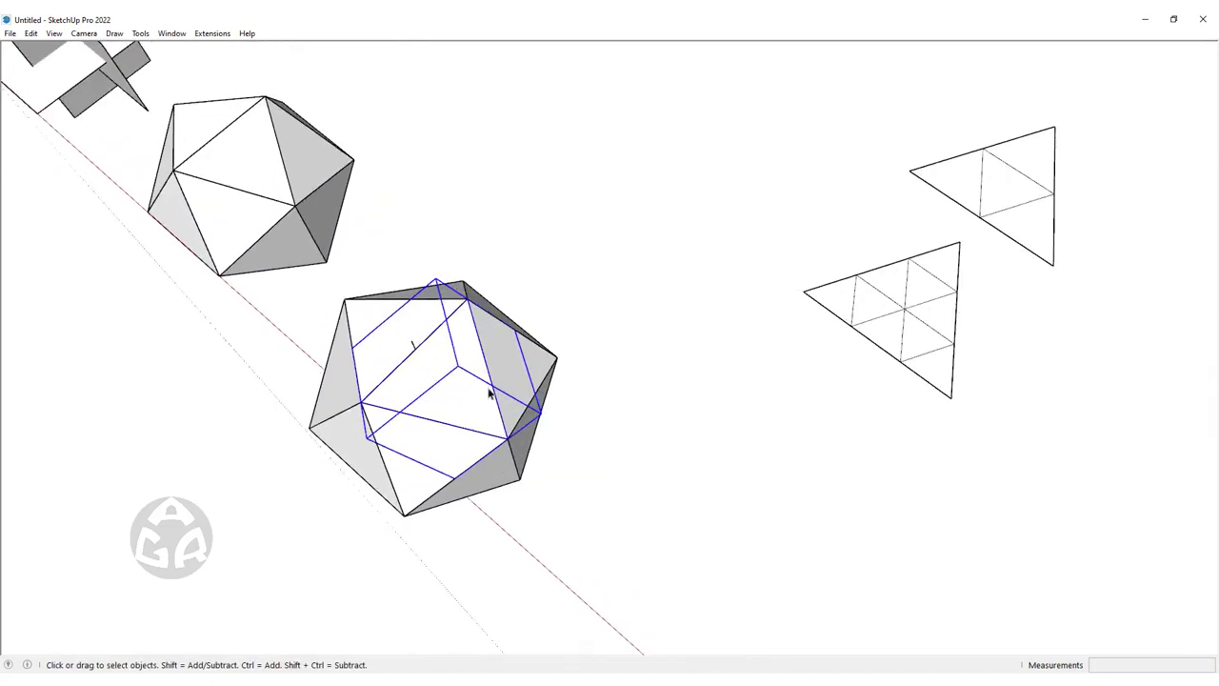
pyautogui.scroll(2, 435, 368)
pyautogui.scroll(-2, 435, 368)
pyautogui.doubleClick(987, 190)
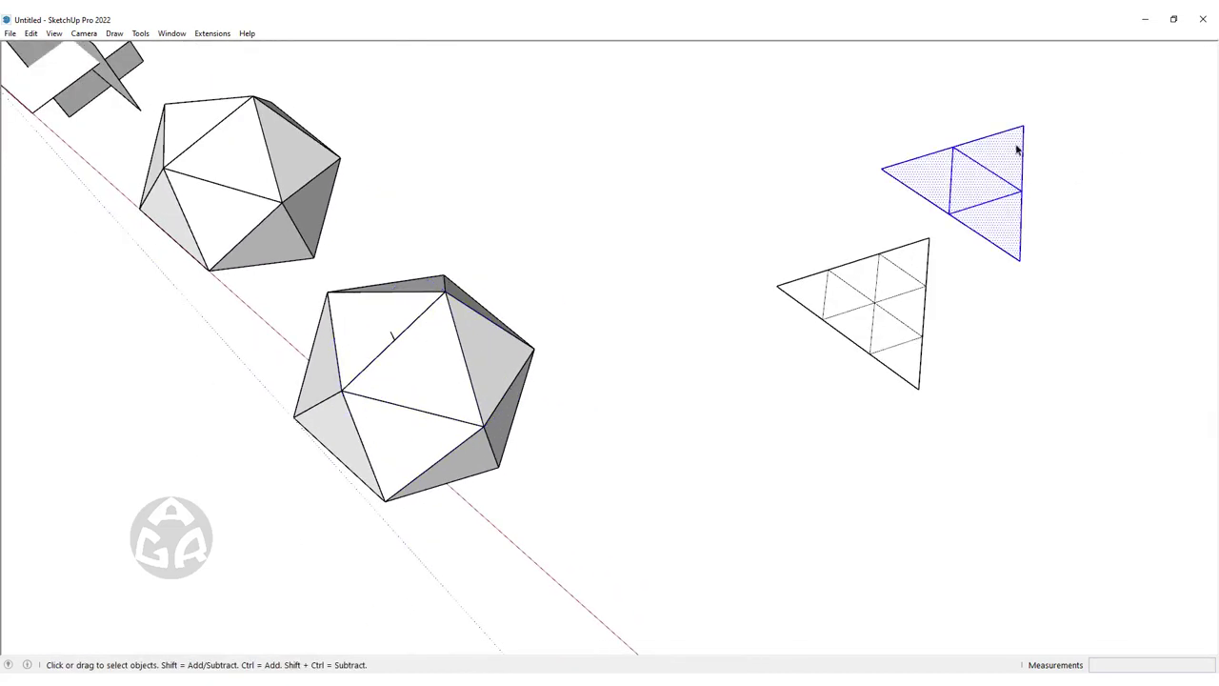
pyautogui.moveTo(492, 371); pyautogui.dragTo(448, 359, button='middle')
pyautogui.click(403, 346)
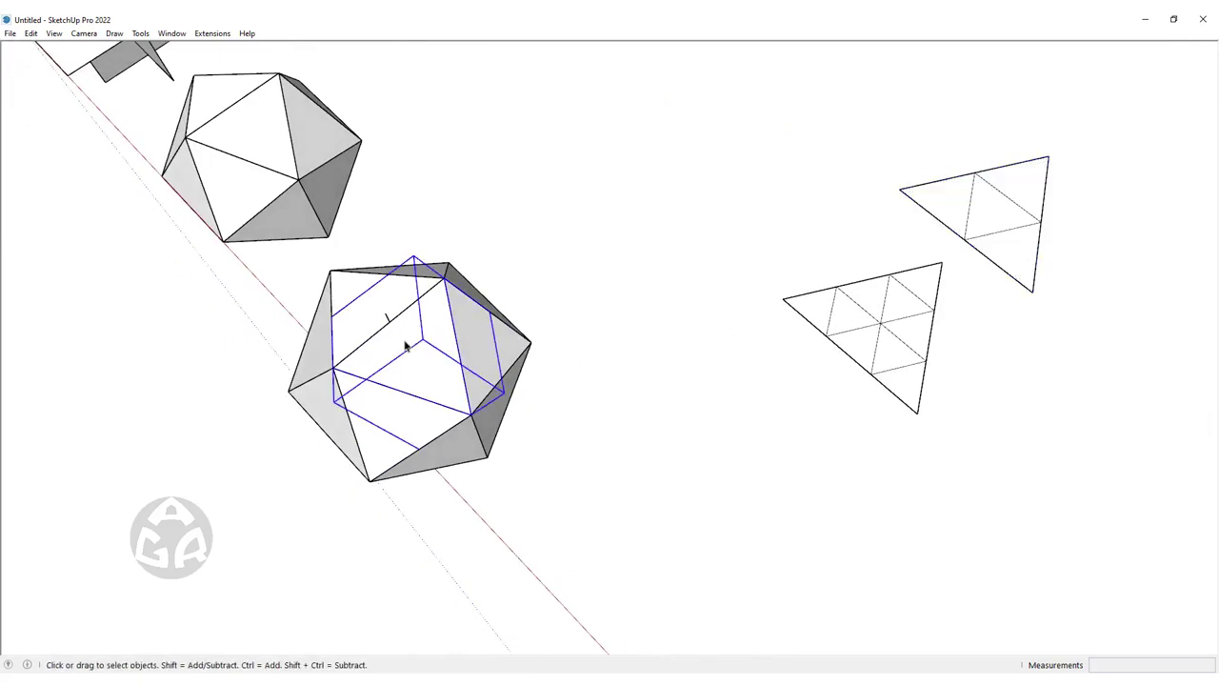
# Clear the icosahedron selection
pyautogui.scroll(2, 414, 347)
pyautogui.scroll(-1, 422, 400)
pyautogui.scroll(-2, 968, 250)
pyautogui.scroll(1, 982, 258)
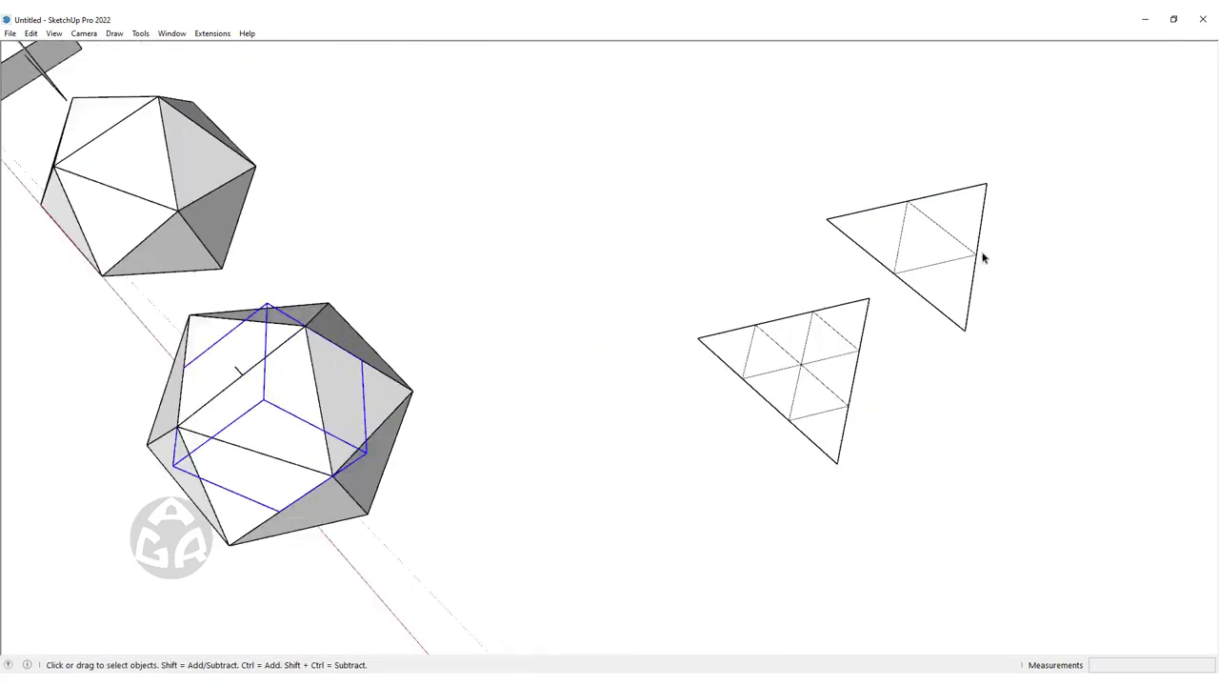
pyautogui.scroll(2, 971, 267)
pyautogui.scroll(-2, 940, 222)
pyautogui.scroll(2, 916, 210)
pyautogui.moveTo(901, 198); pyautogui.dragTo(937, 242)
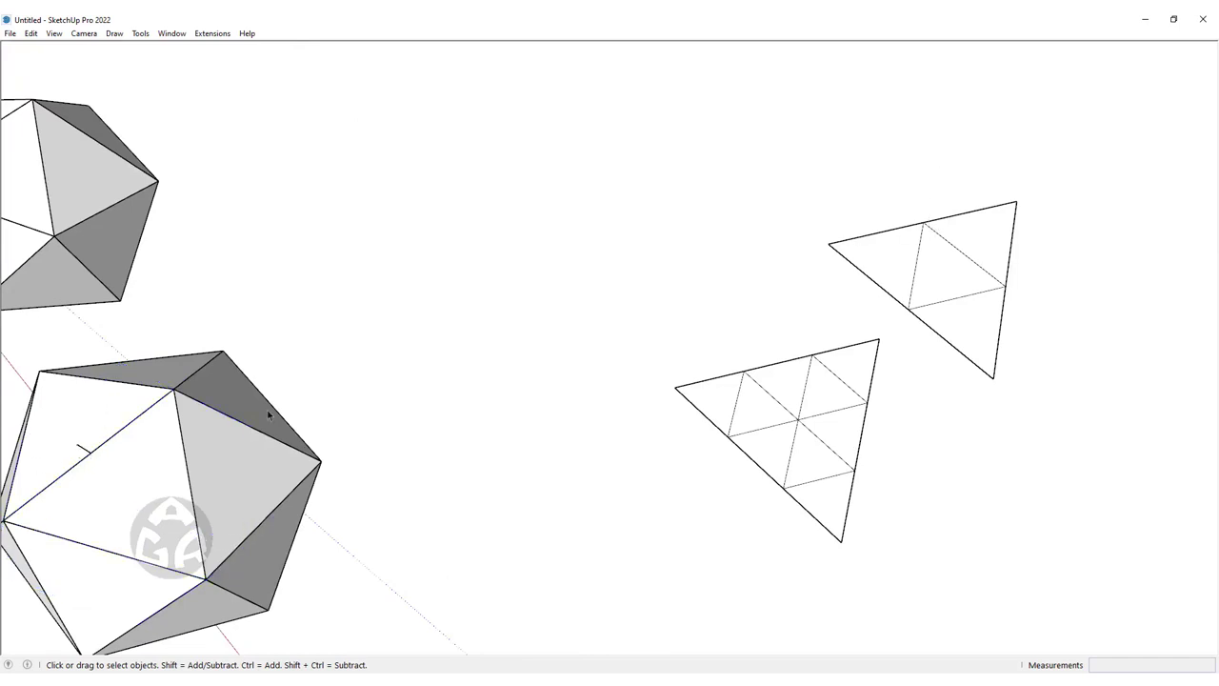
pyautogui.moveTo(1002, 281); pyautogui.dragTo(1011, 295)
pyautogui.moveTo(898, 301); pyautogui.dragTo(942, 334)
pyautogui.scroll(-2, 1007, 190)
pyautogui.scroll(2, 1008, 191)
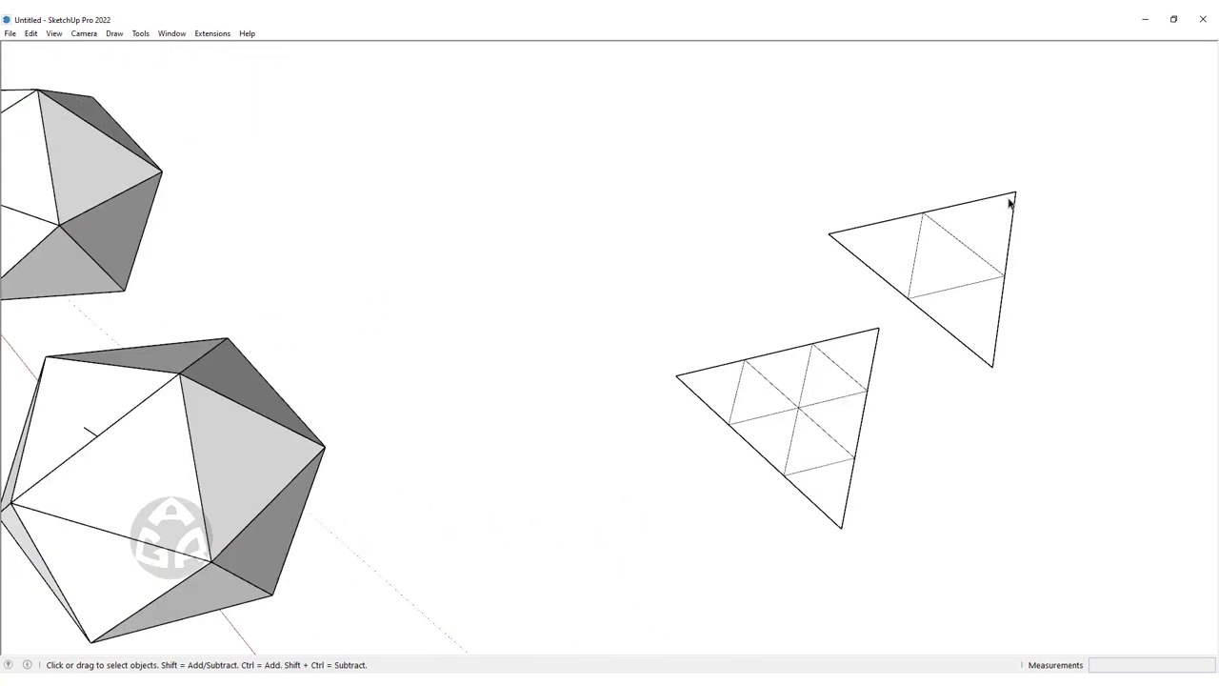
# Tilt and zoom the view to review the opaque icosahedra beside the triangles
pyautogui.moveTo(162, 444); pyautogui.dragTo(576, 358, button='middle')
pyautogui.scroll(-2, 373, 387)
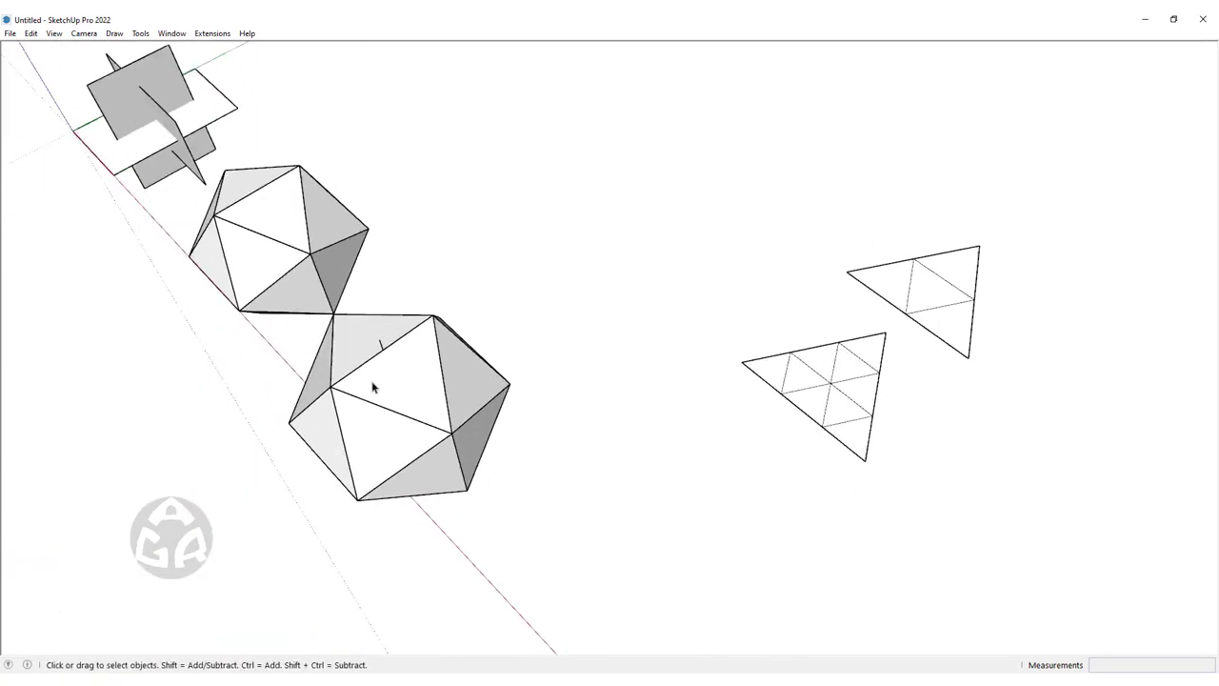
pyautogui.scroll(3, 454, 356)
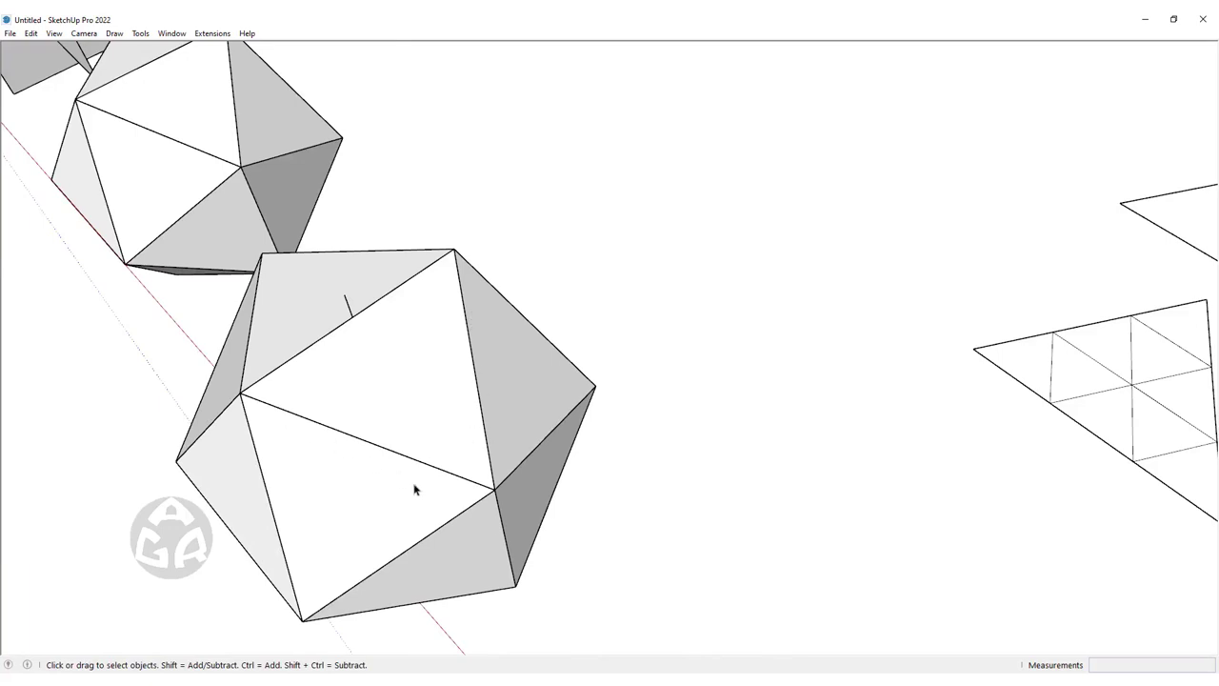
pyautogui.scroll(-1, 629, 397)
pyautogui.scroll(-2, 579, 381)
pyautogui.scroll(2, 580, 381)
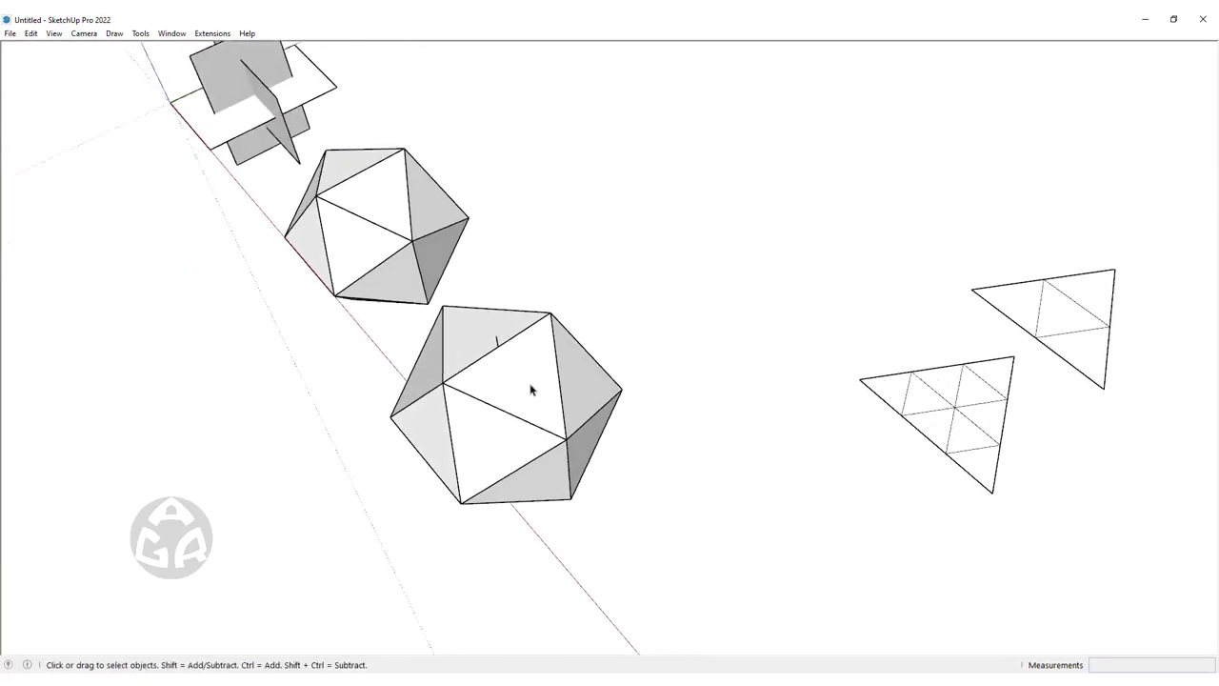
pyautogui.scroll(1, 530, 389)
pyautogui.scroll(-4, 489, 404)
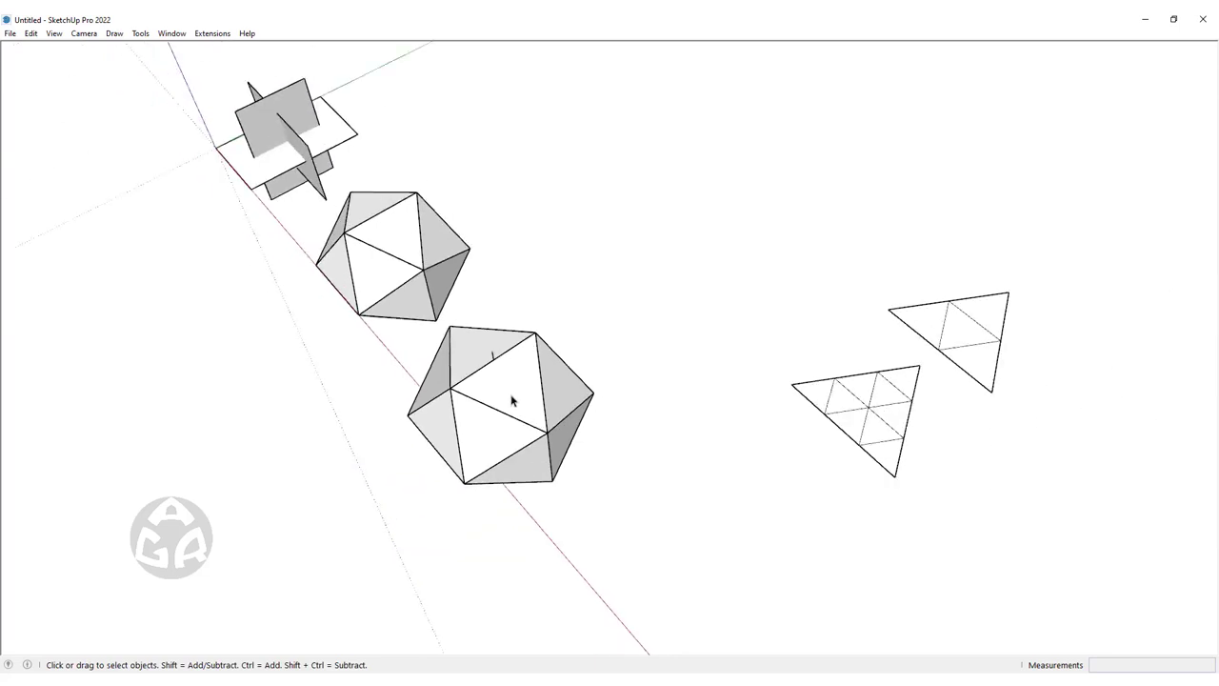
pyautogui.scroll(-1, 517, 403)
pyautogui.scroll(3, 579, 405)
pyautogui.scroll(1, 506, 362)
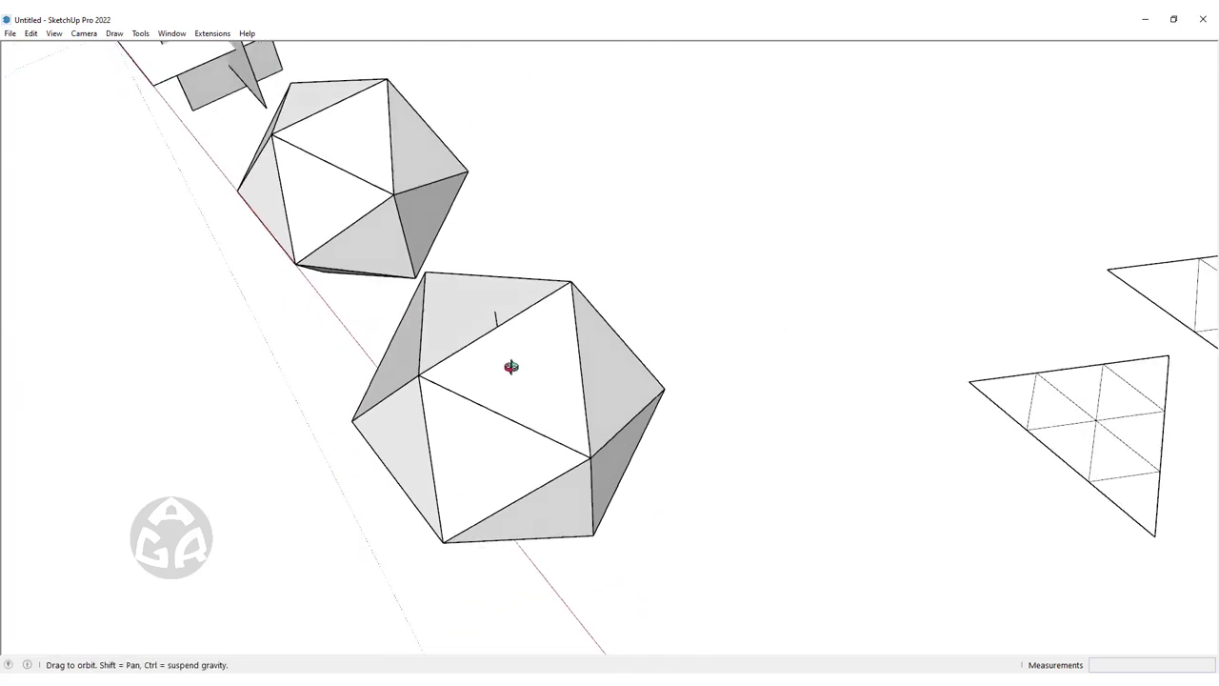
pyautogui.scroll(1, 356, 348)
pyautogui.scroll(2, 411, 350)
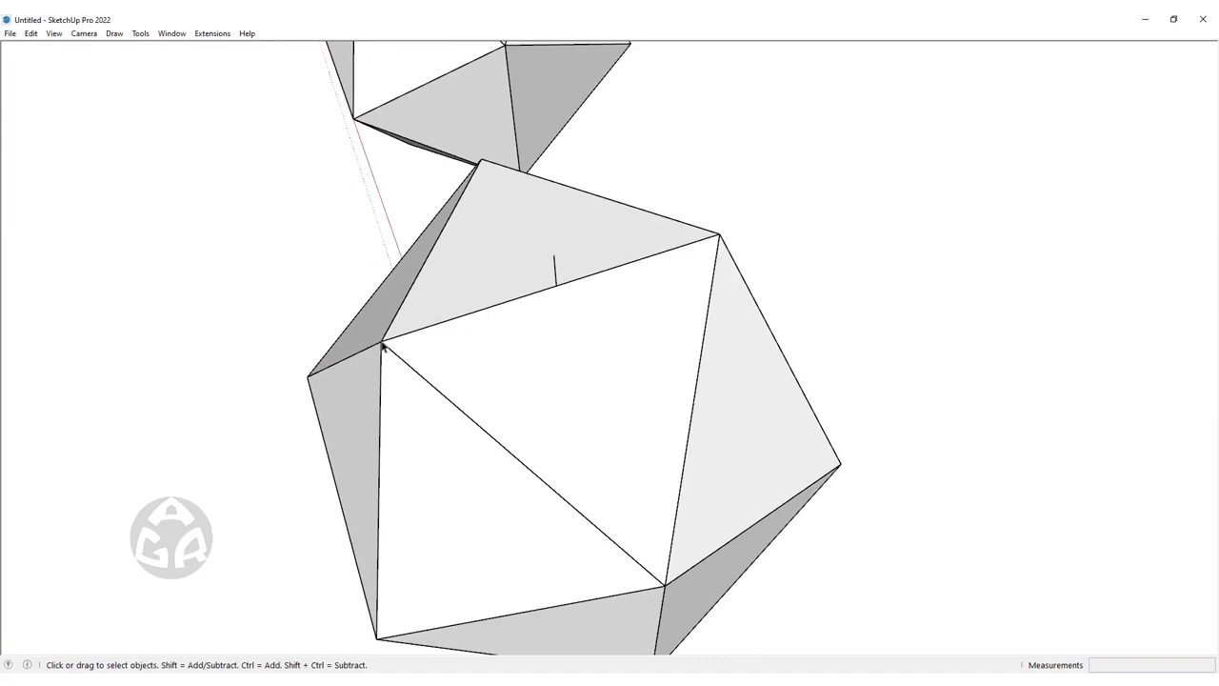
# Turn on X-ray face style and orbit around the nearer icosahedron to examine its back edges
pyautogui.hotkey('alt', 'x')
pyautogui.moveTo(425, 365); pyautogui.dragTo(375, 353, button='middle')
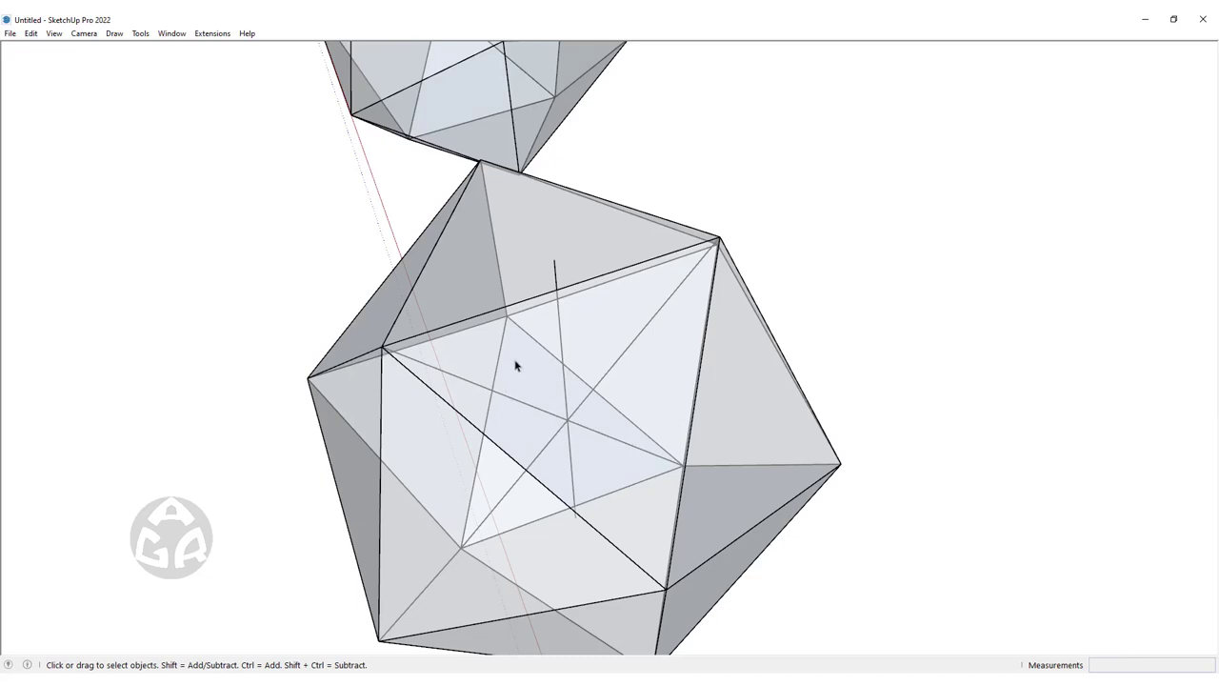
pyautogui.moveTo(515, 365); pyautogui.dragTo(571, 469, button='middle')
pyautogui.moveTo(629, 505); pyautogui.dragTo(631, 542, button='middle')
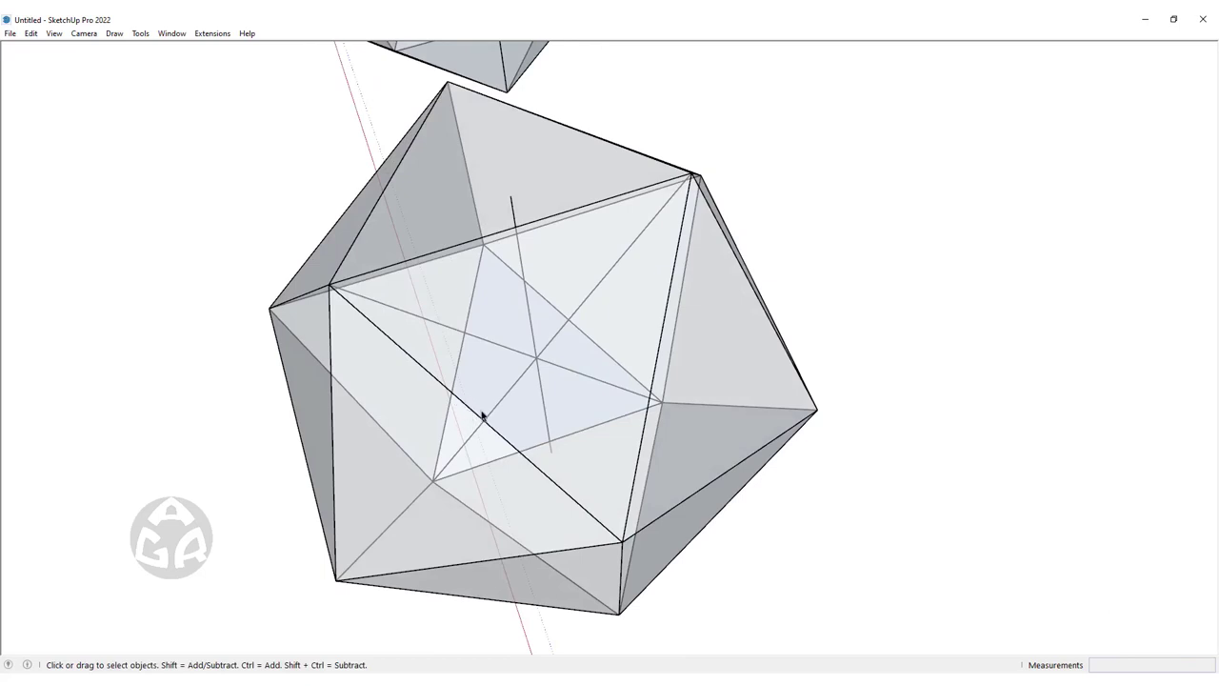
pyautogui.scroll(-3, 483, 416)
pyautogui.scroll(-3, 483, 416)
pyautogui.scroll(2, 483, 417)
pyautogui.scroll(-2, 494, 470)
pyautogui.moveTo(495, 469)
pyautogui.mouseDown(button='middle')
pyautogui.moveTo(450, 459)
pyautogui.moveTo(639, 429)
pyautogui.mouseUp(button='middle')
pyautogui.scroll(3, 594, 492)
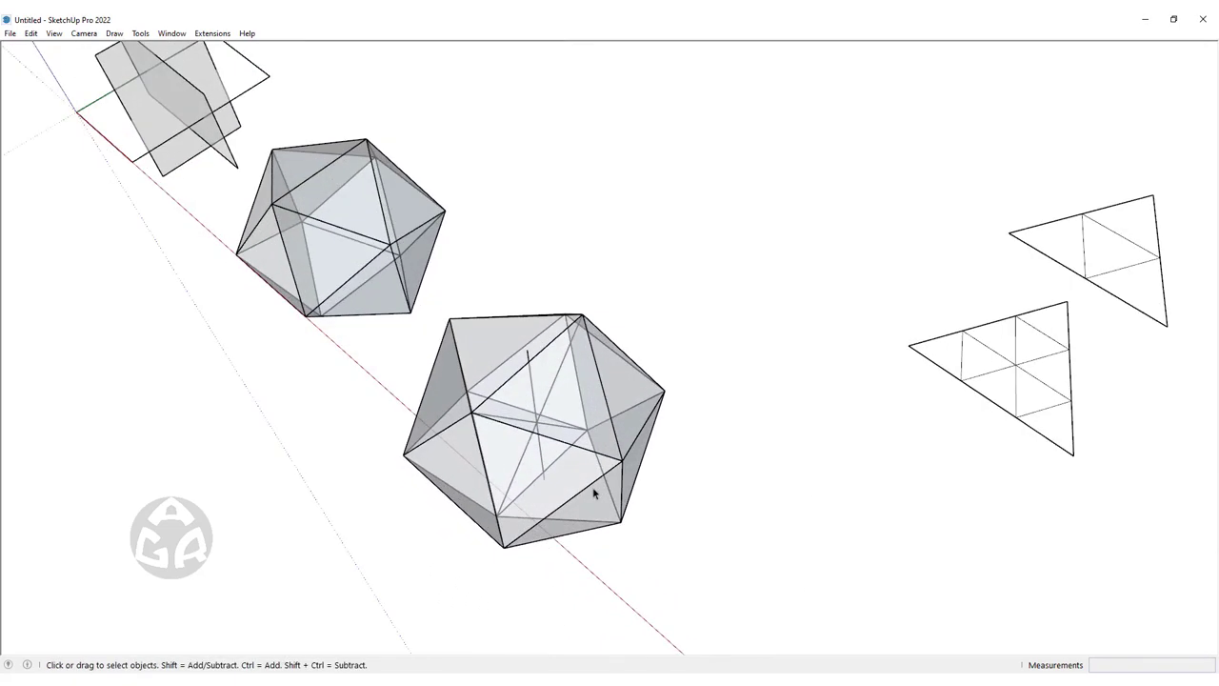
# Place the axes with origin at the edge midpoint, red along the edge, green to face centre
pyautogui.rightClick(350, 360)
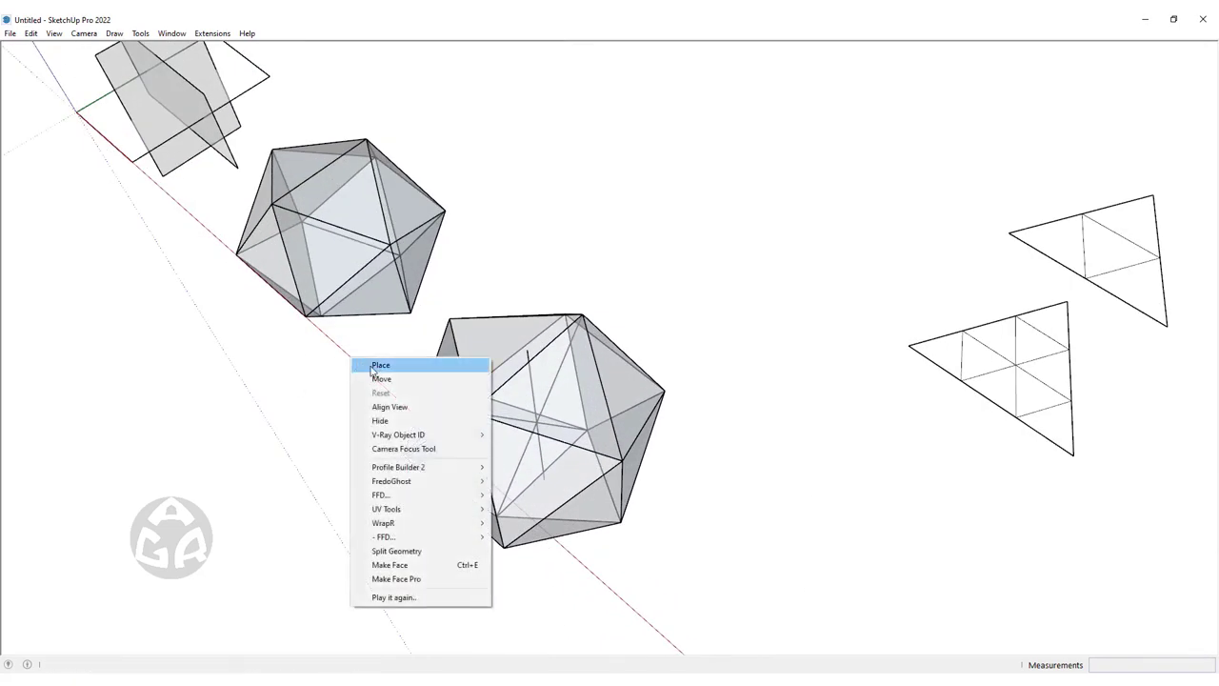
pyautogui.click(373, 371)
pyautogui.moveTo(844, 364); pyautogui.dragTo(411, 167, button='middle')
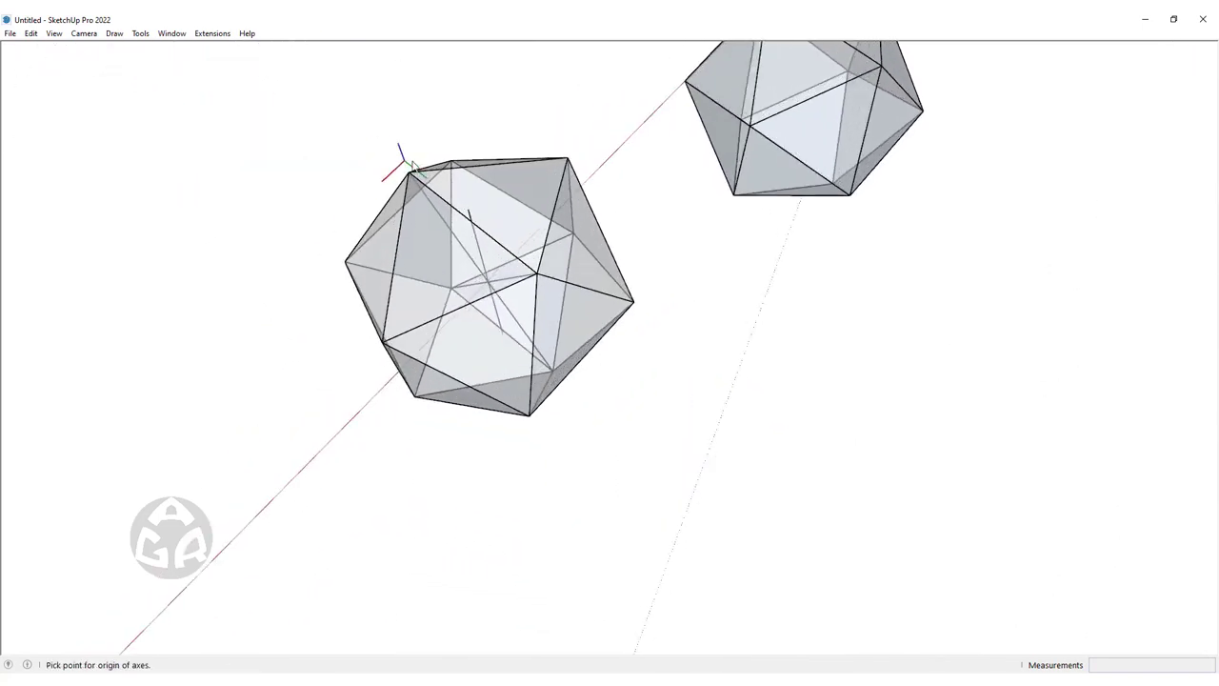
pyautogui.scroll(3, 381, 314)
pyautogui.scroll(1, 386, 305)
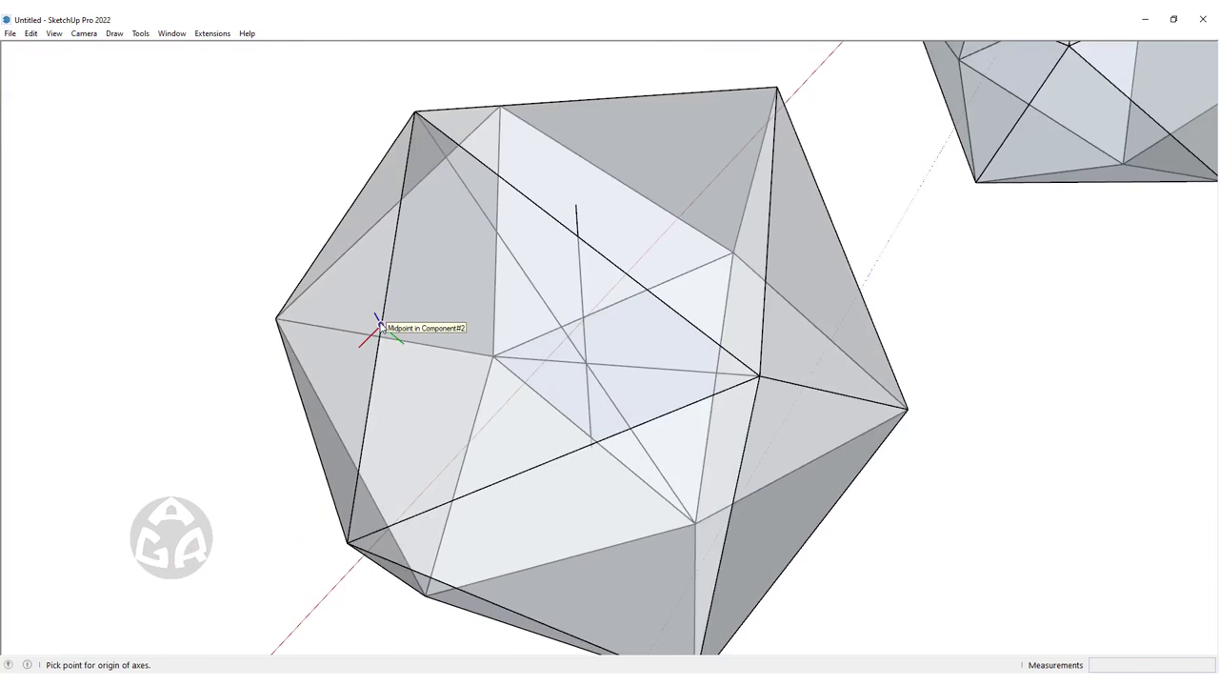
pyautogui.click(380, 324)
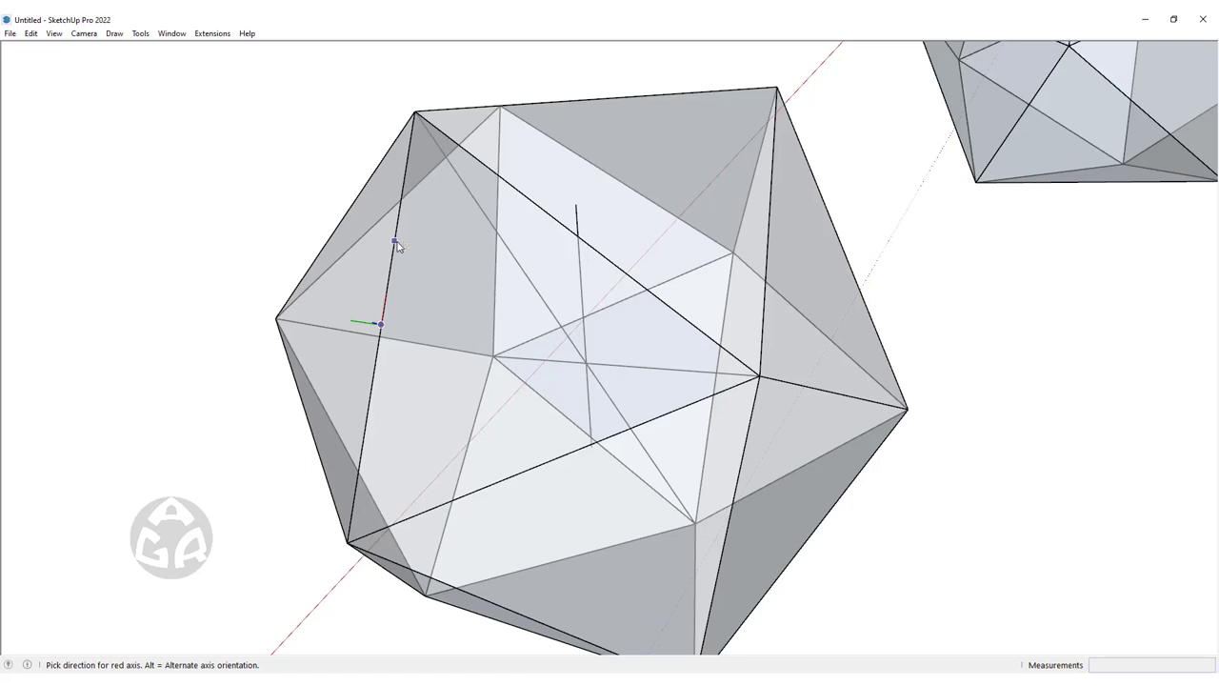
pyautogui.click(395, 242)
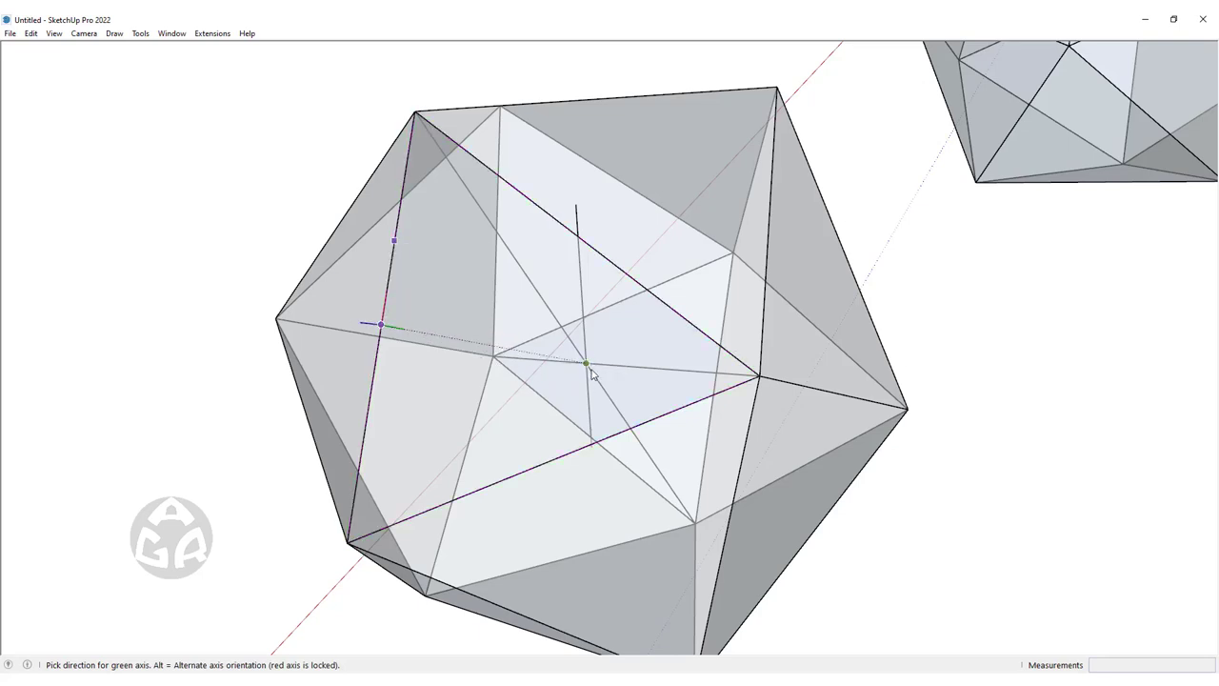
pyautogui.moveTo(584, 362)
pyautogui.mouseDown(button='middle')
pyautogui.moveTo(734, 301)
pyautogui.moveTo(696, 357)
pyautogui.moveTo(629, 384)
pyautogui.mouseUp(button='middle')
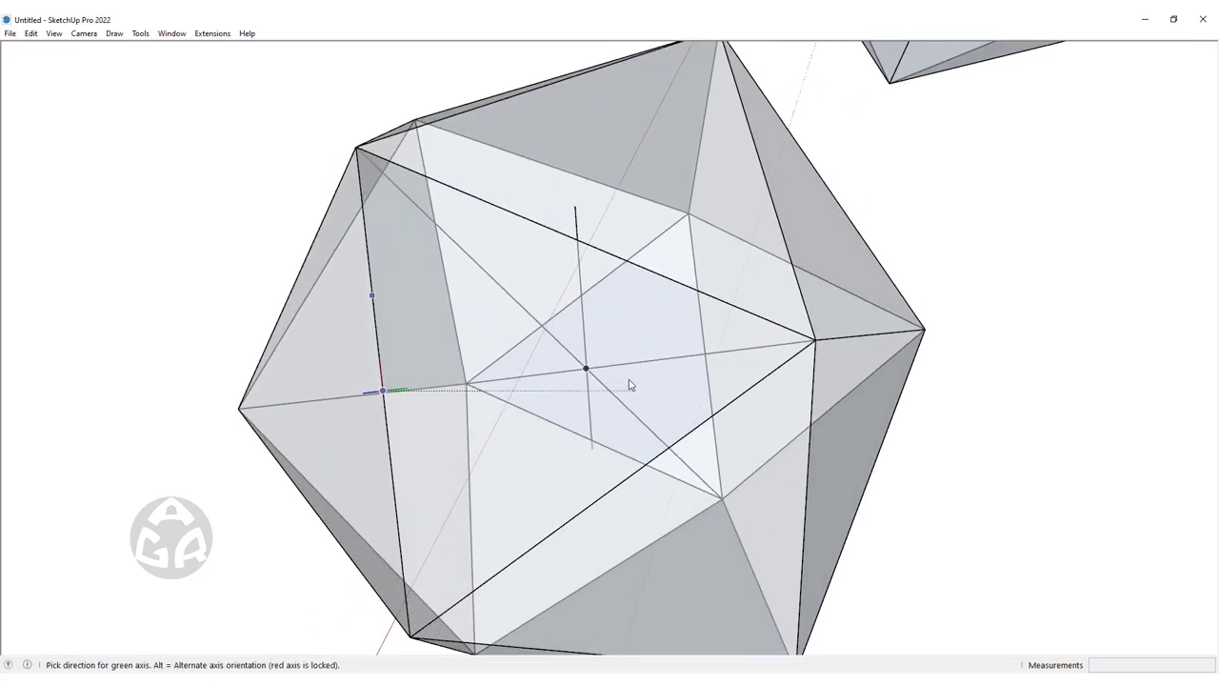
pyautogui.moveTo(555, 375); pyautogui.dragTo(586, 366, button='middle')
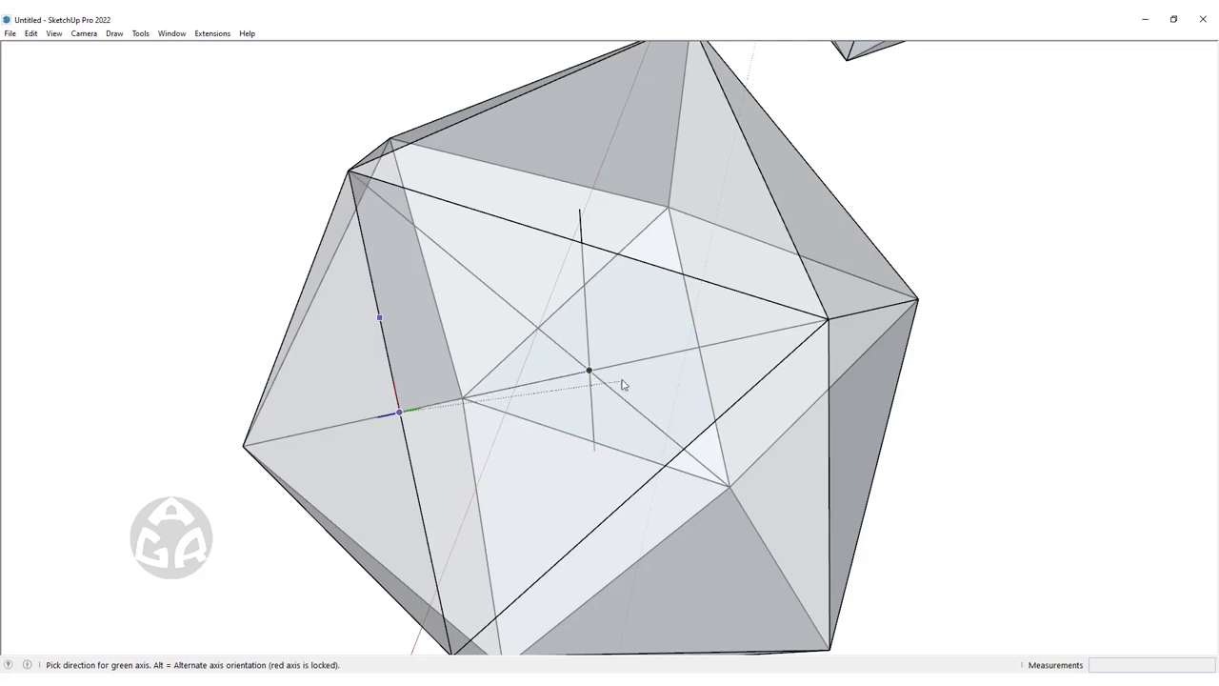
pyautogui.moveTo(622, 384); pyautogui.dragTo(546, 422, button='middle')
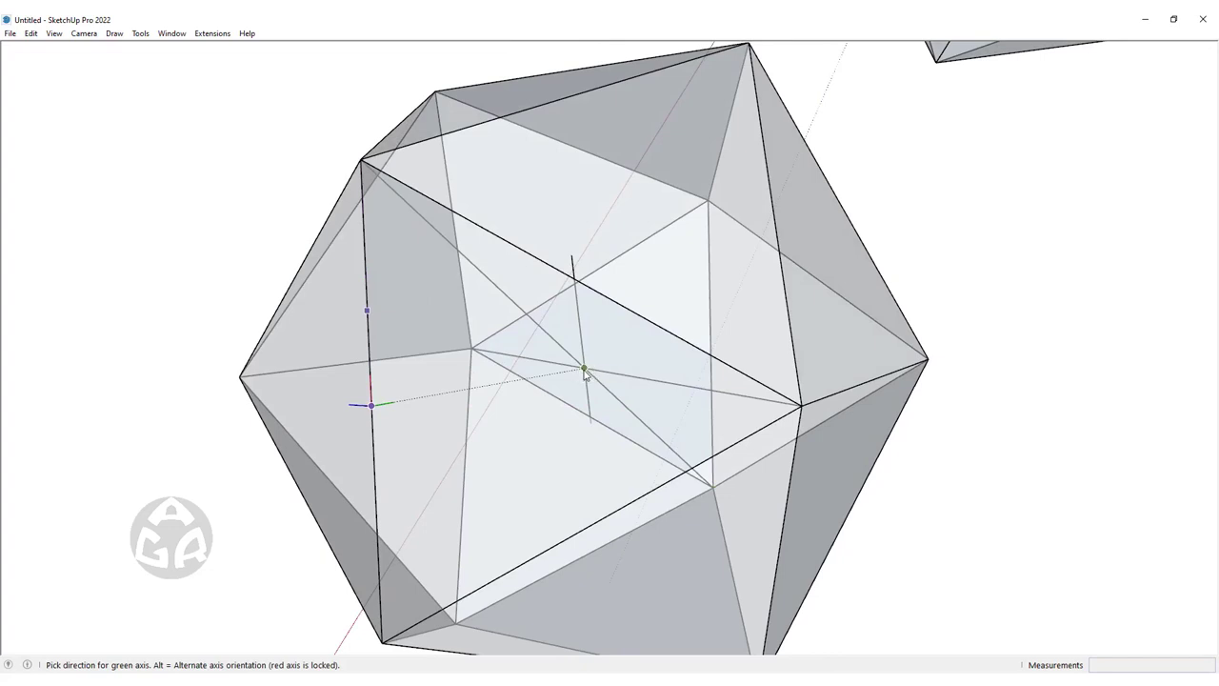
pyautogui.click(584, 368)
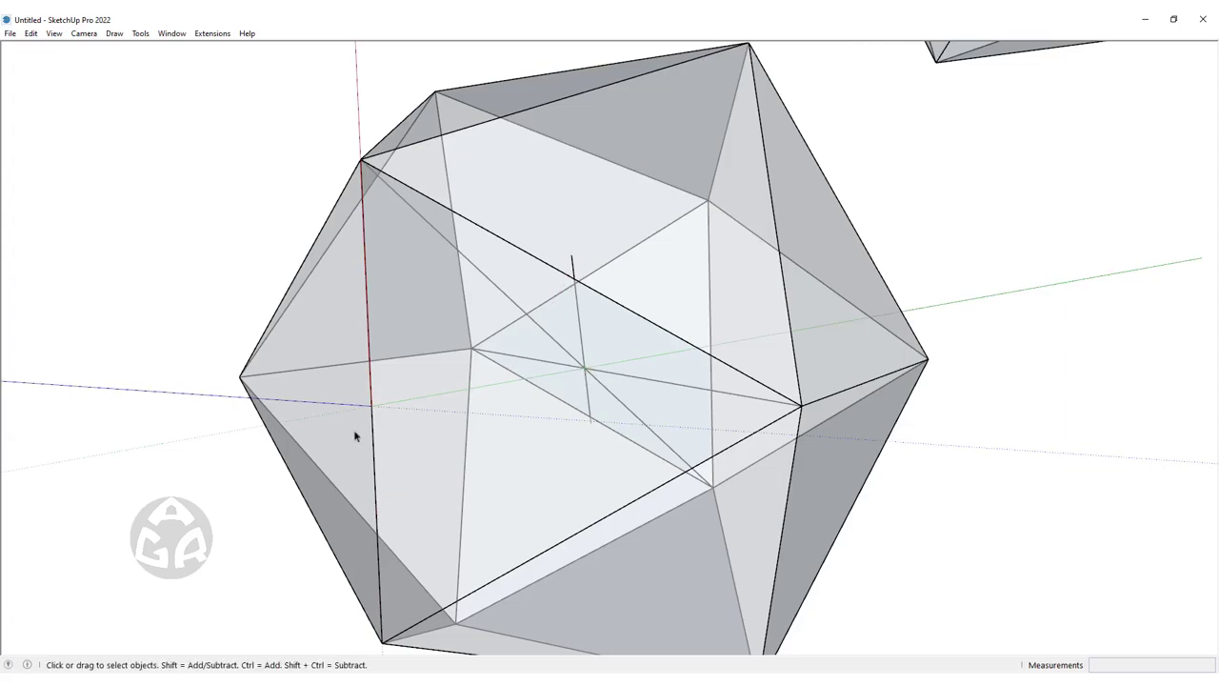
pyautogui.moveTo(353, 435)
pyautogui.mouseDown(button='middle')
pyautogui.moveTo(427, 263)
pyautogui.moveTo(324, 204)
pyautogui.moveTo(165, 199)
pyautogui.moveTo(213, 185)
pyautogui.moveTo(267, 308)
pyautogui.moveTo(293, 265)
pyautogui.mouseUp(button='middle')
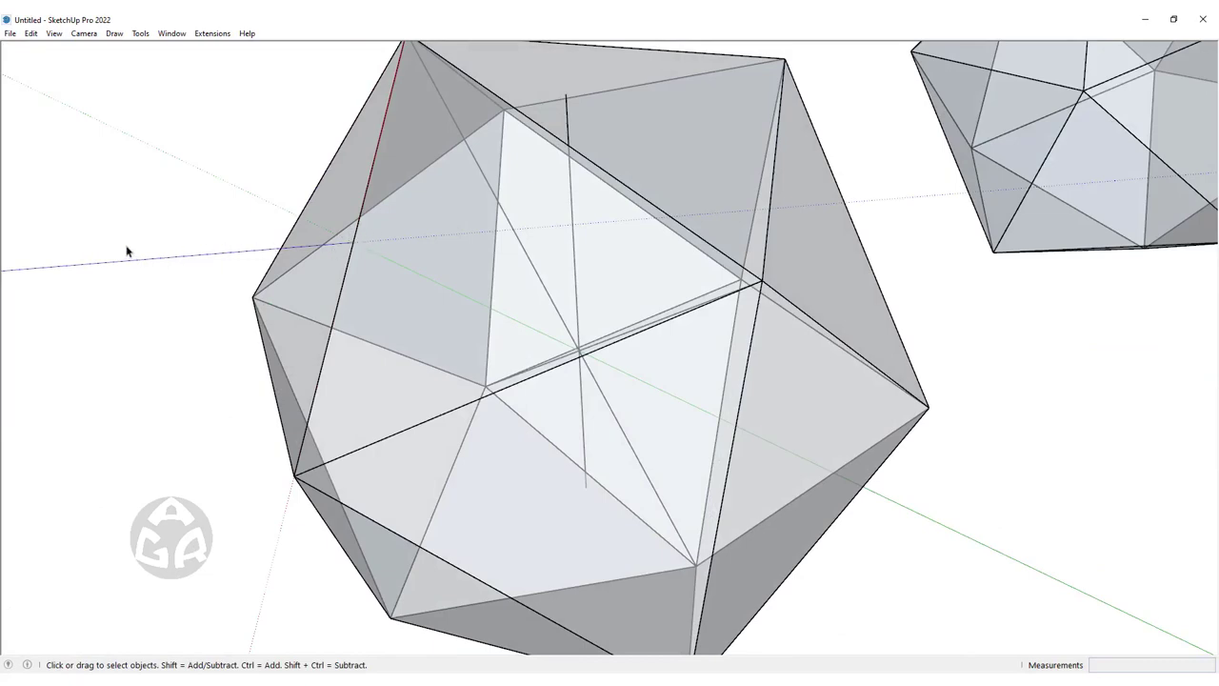
pyautogui.moveTo(251, 267)
pyautogui.mouseDown(button='middle')
pyautogui.moveTo(226, 275)
pyautogui.moveTo(308, 213)
pyautogui.moveTo(384, 201)
pyautogui.moveTo(418, 277)
pyautogui.moveTo(389, 302)
pyautogui.mouseUp(button='middle')
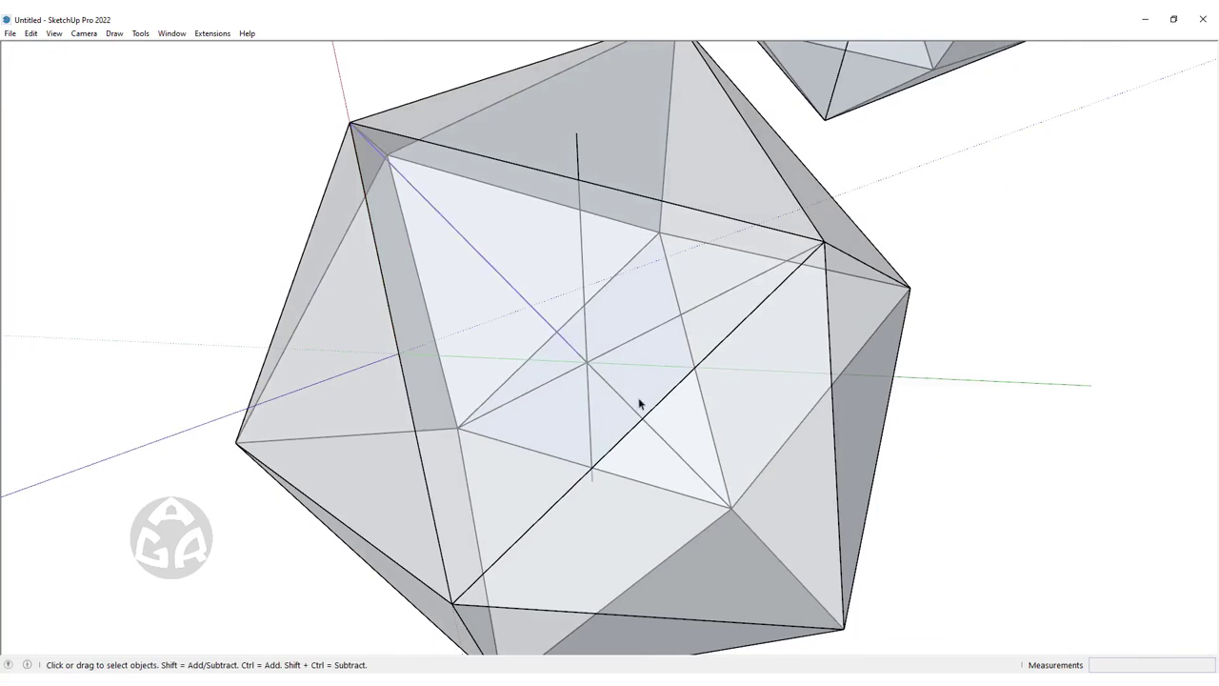
pyautogui.moveTo(656, 392)
pyautogui.mouseDown(button='middle')
pyautogui.moveTo(601, 438)
pyautogui.moveTo(571, 410)
pyautogui.mouseUp(button='middle')
# Rotate the centre line 63.4° from the top vertex to the neighbouring lower-left vertex
pyautogui.press('q')
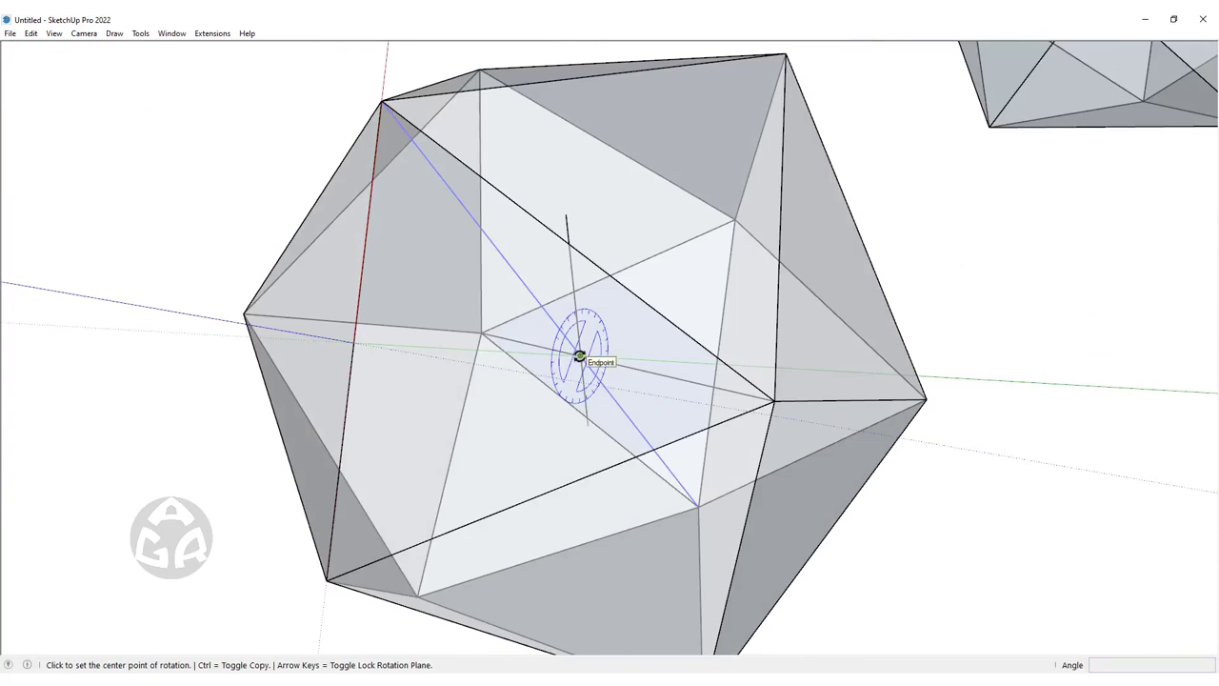
pyautogui.click(579, 356)
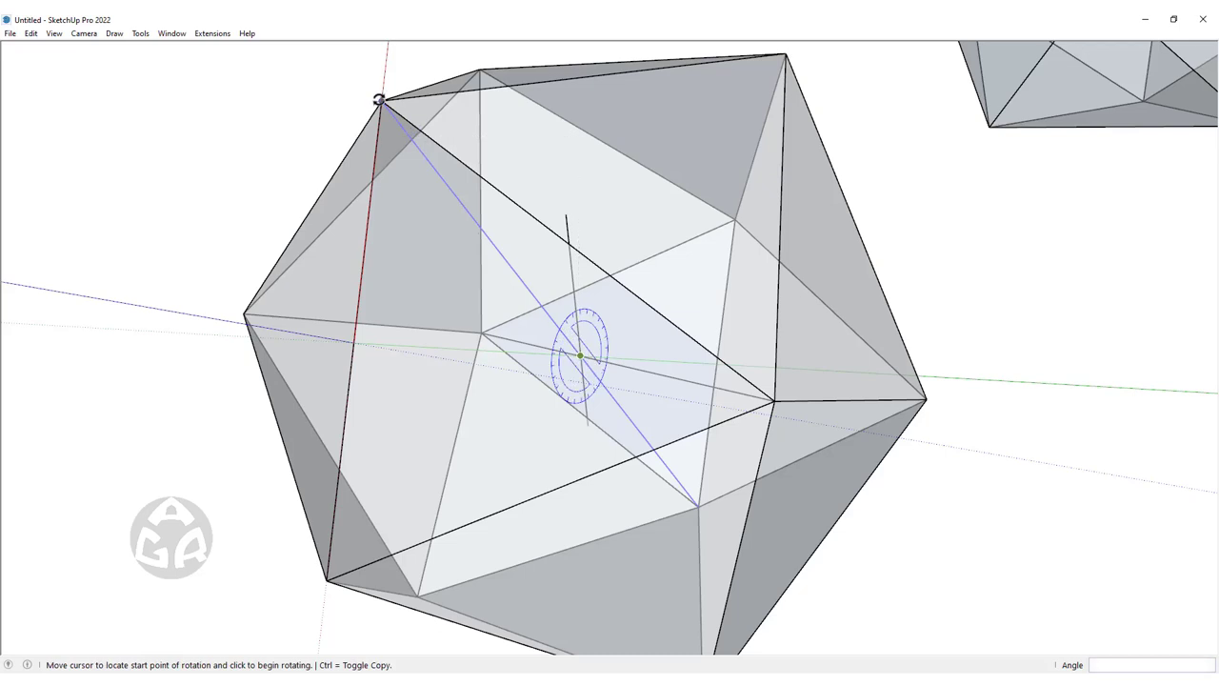
pyautogui.click(379, 99)
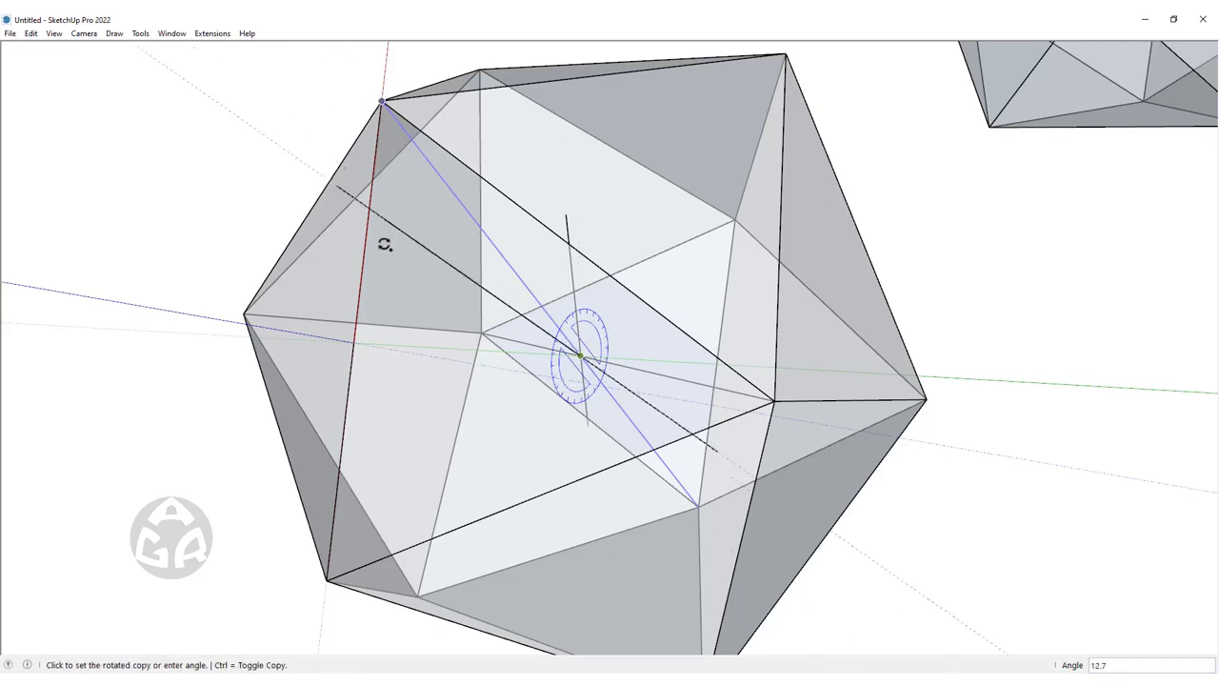
pyautogui.click(328, 578)
pyautogui.write('/2')
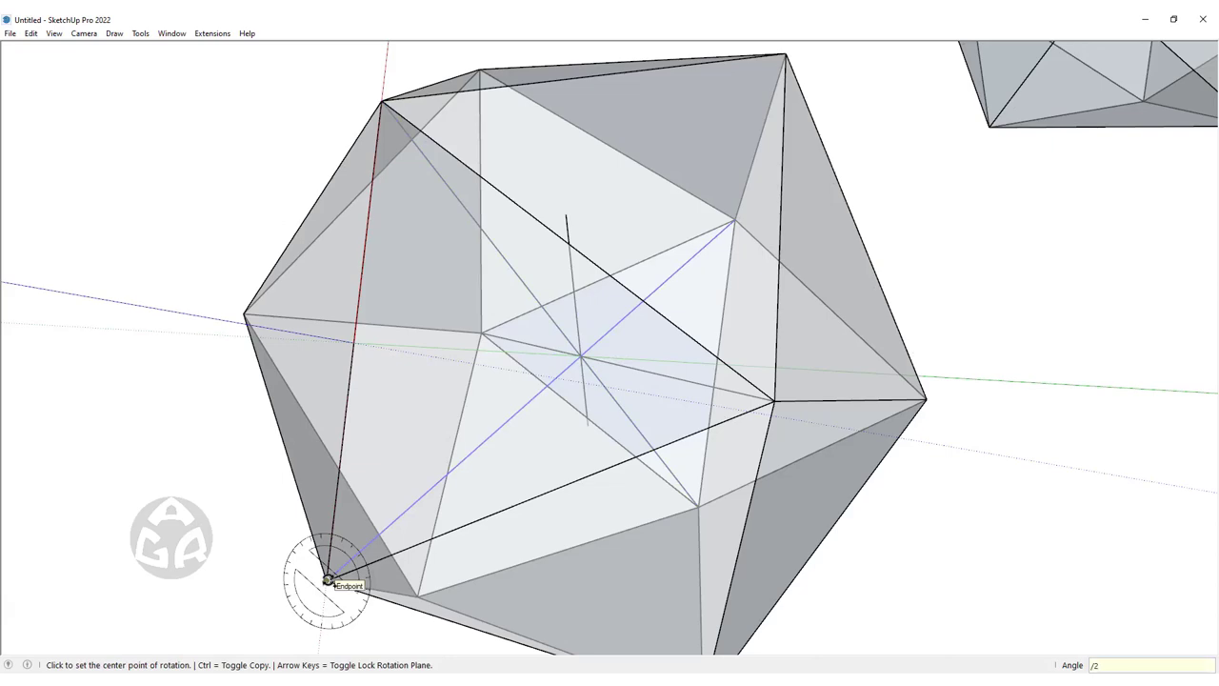
pyautogui.press('space')
pyautogui.scroll(-2, 443, 422)
pyautogui.moveTo(444, 422); pyautogui.dragTo(634, 439, button='middle')
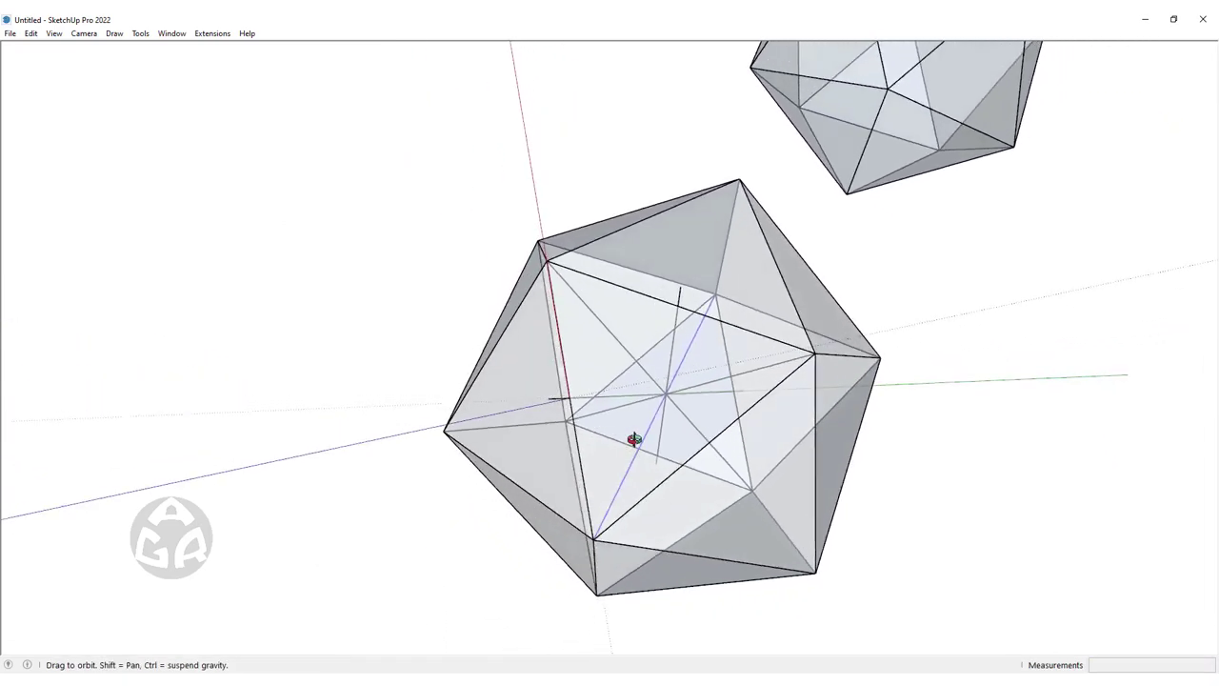
pyautogui.scroll(3, 634, 439)
pyautogui.scroll(2, 615, 416)
pyautogui.moveTo(577, 400); pyautogui.dragTo(638, 378, button='middle')
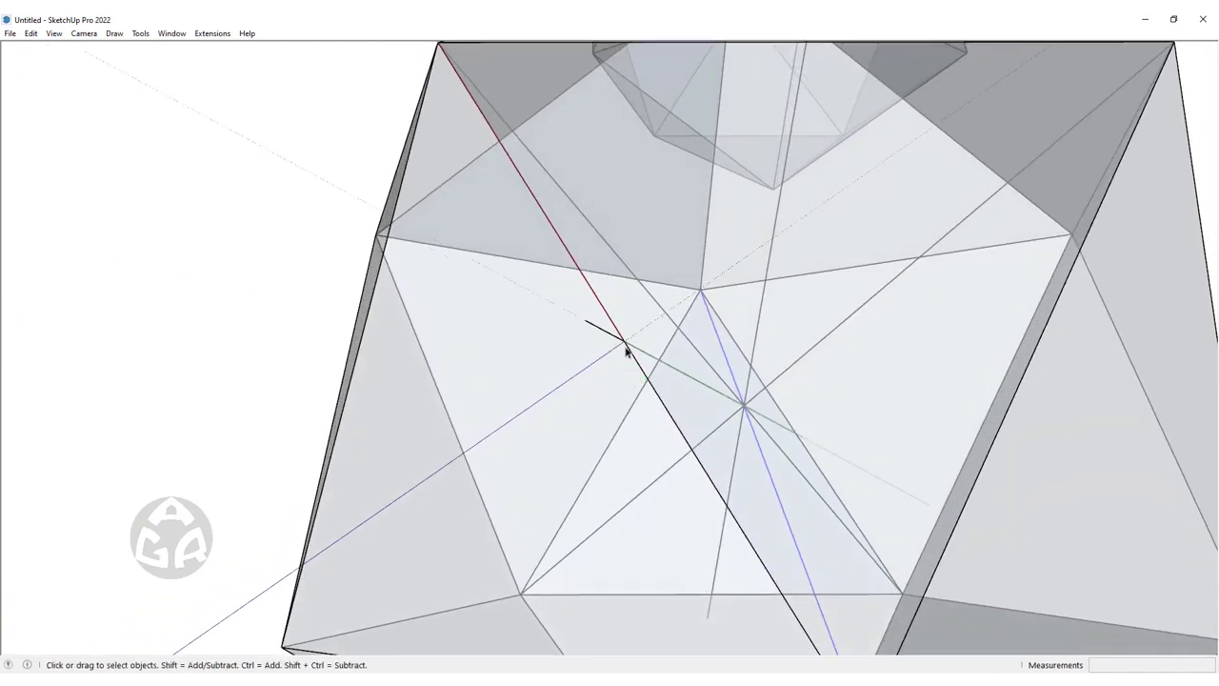
pyautogui.scroll(-4, 625, 346)
pyautogui.moveTo(625, 353)
pyautogui.mouseDown(button='middle')
pyautogui.moveTo(558, 394)
pyautogui.moveTo(680, 356)
pyautogui.moveTo(812, 339)
pyautogui.mouseUp(button='middle')
pyautogui.scroll(2, 775, 321)
pyautogui.scroll(2, 756, 276)
pyautogui.moveTo(756, 272)
pyautogui.mouseDown(button='middle')
pyautogui.moveTo(689, 342)
pyautogui.moveTo(785, 247)
pyautogui.mouseUp(button='middle')
pyautogui.press('t')
pyautogui.click(778, 225)
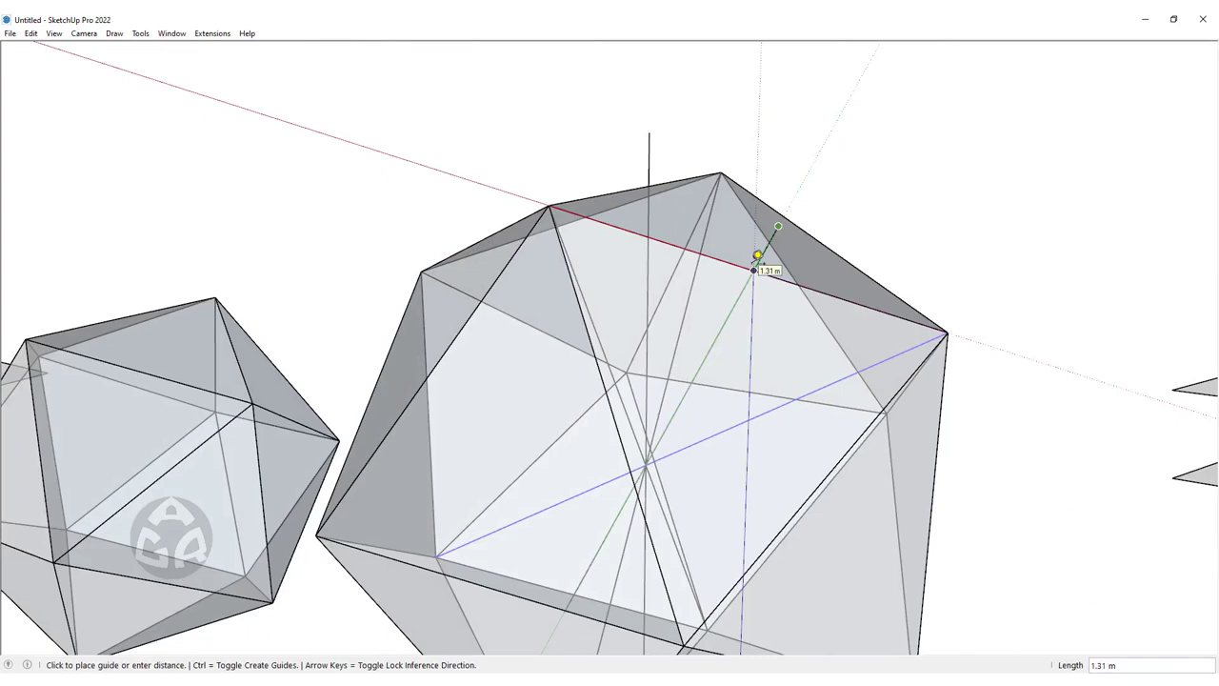
pyautogui.click(754, 269)
pyautogui.click(648, 133)
pyautogui.moveTo(653, 187); pyautogui.dragTo(653, 232, button='middle')
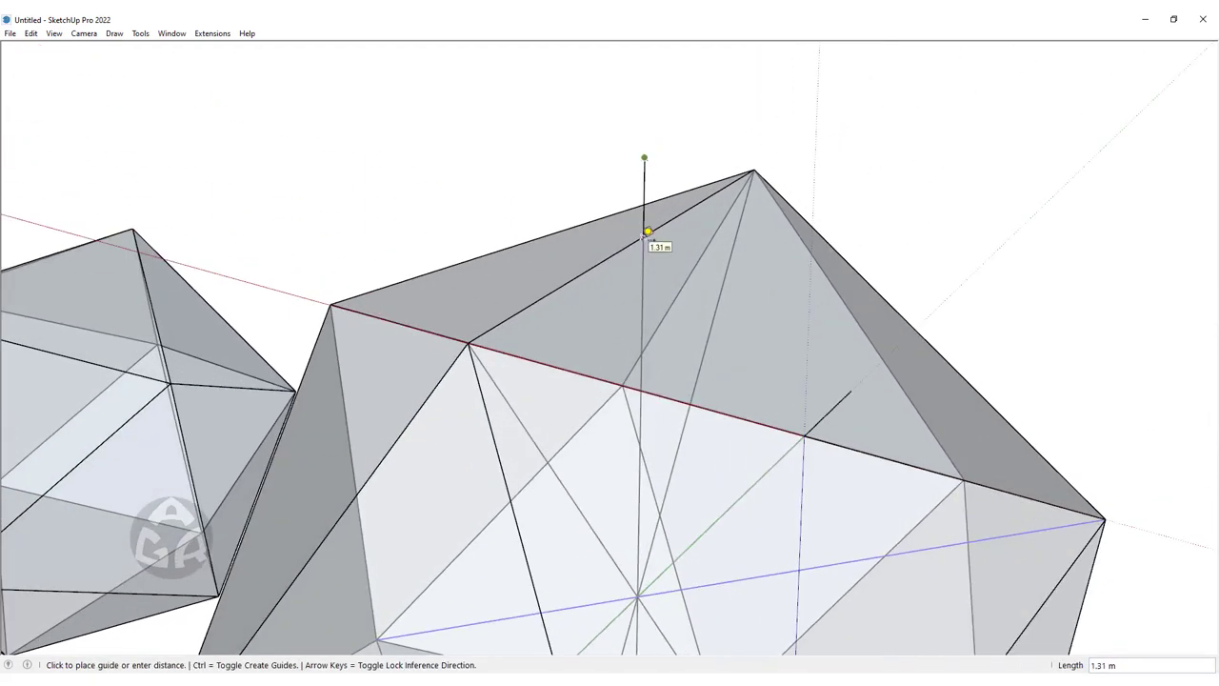
pyautogui.scroll(-5, 647, 231)
pyautogui.moveTo(646, 235)
pyautogui.mouseDown(button='middle')
pyautogui.moveTo(574, 464)
pyautogui.moveTo(721, 384)
pyautogui.moveTo(634, 438)
pyautogui.moveTo(683, 383)
pyautogui.moveTo(806, 327)
pyautogui.moveTo(620, 340)
pyautogui.moveTo(564, 407)
pyautogui.moveTo(588, 393)
pyautogui.moveTo(542, 353)
pyautogui.moveTo(395, 462)
pyautogui.mouseUp(button='middle')
pyautogui.scroll(3, 636, 419)
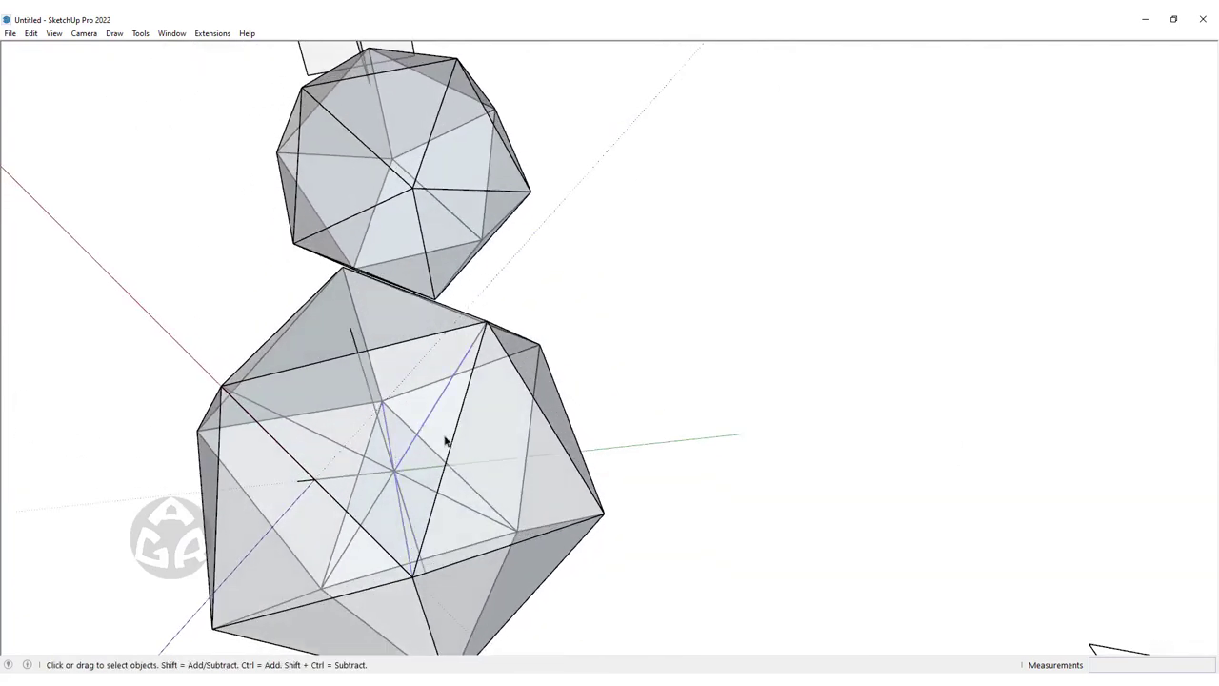
# Place the axes on another edge of the face, red along it, green toward the central vertex
pyautogui.rightClick(149, 321)
pyautogui.click(171, 325)
pyautogui.moveTo(410, 394)
pyautogui.mouseDown(button='middle')
pyautogui.moveTo(532, 276)
pyautogui.moveTo(530, 349)
pyautogui.mouseUp(button='middle')
pyautogui.scroll(2, 558, 417)
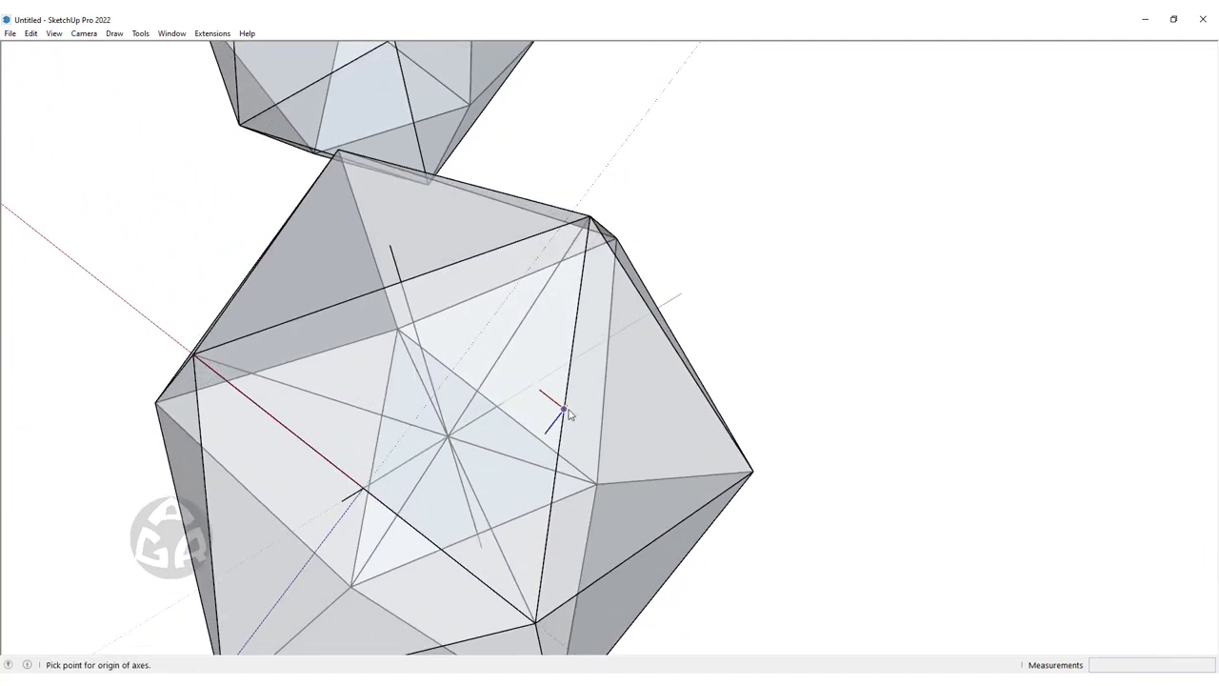
pyautogui.click(563, 409)
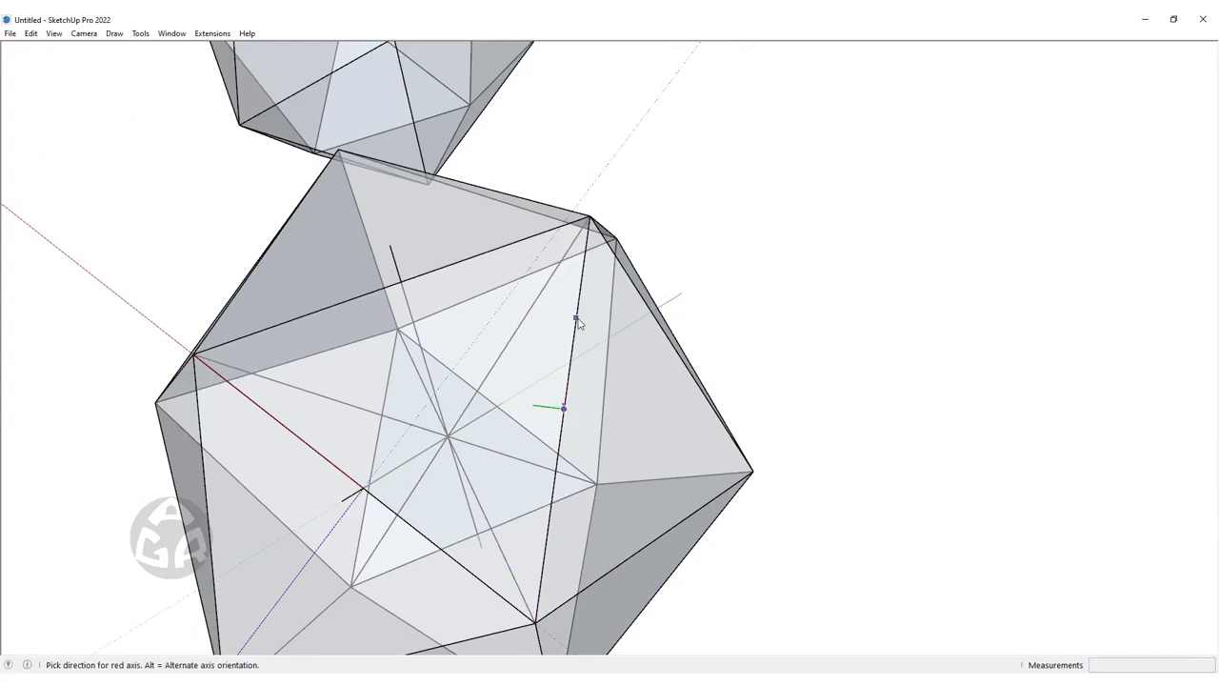
pyautogui.click(577, 322)
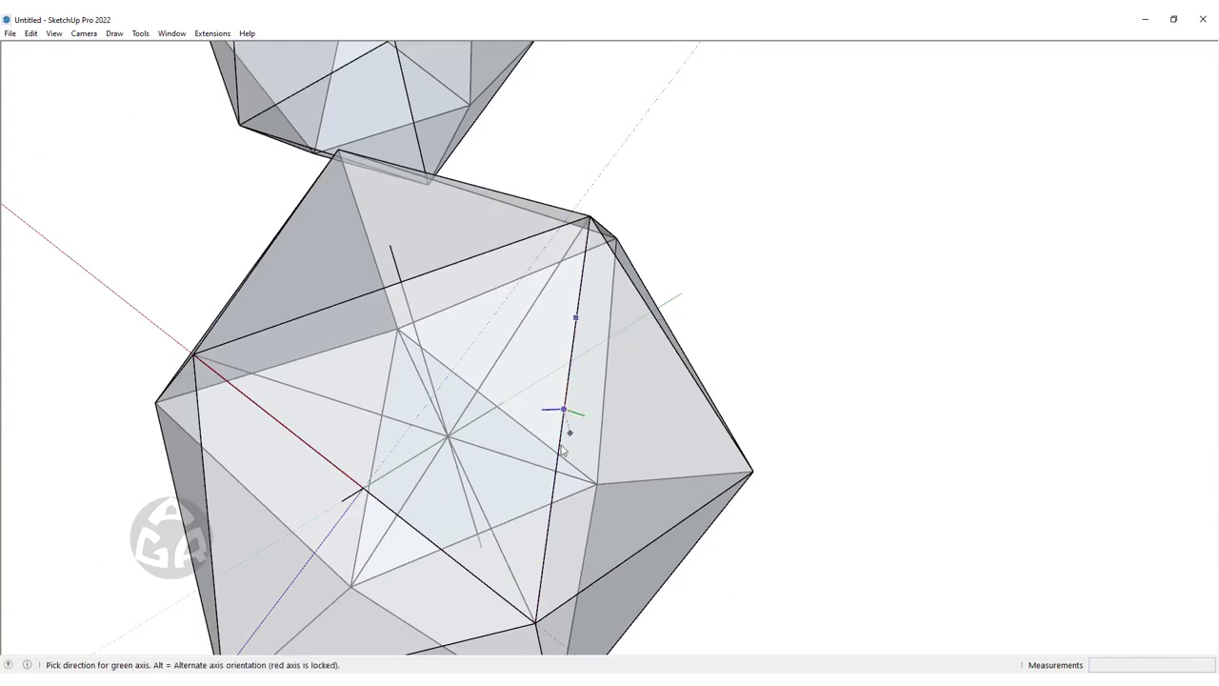
pyautogui.moveTo(562, 410); pyautogui.dragTo(467, 435, button='middle')
pyautogui.scroll(2, 439, 411)
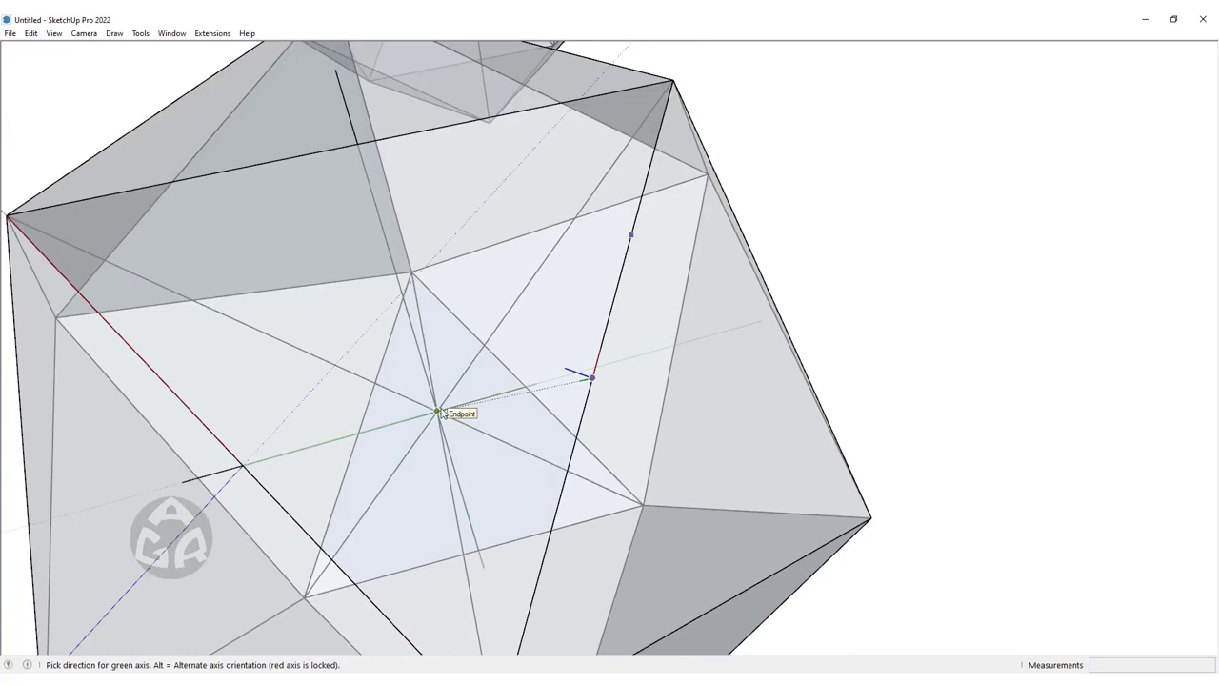
pyautogui.click(440, 411)
pyautogui.moveTo(506, 422); pyautogui.dragTo(571, 360, button='middle')
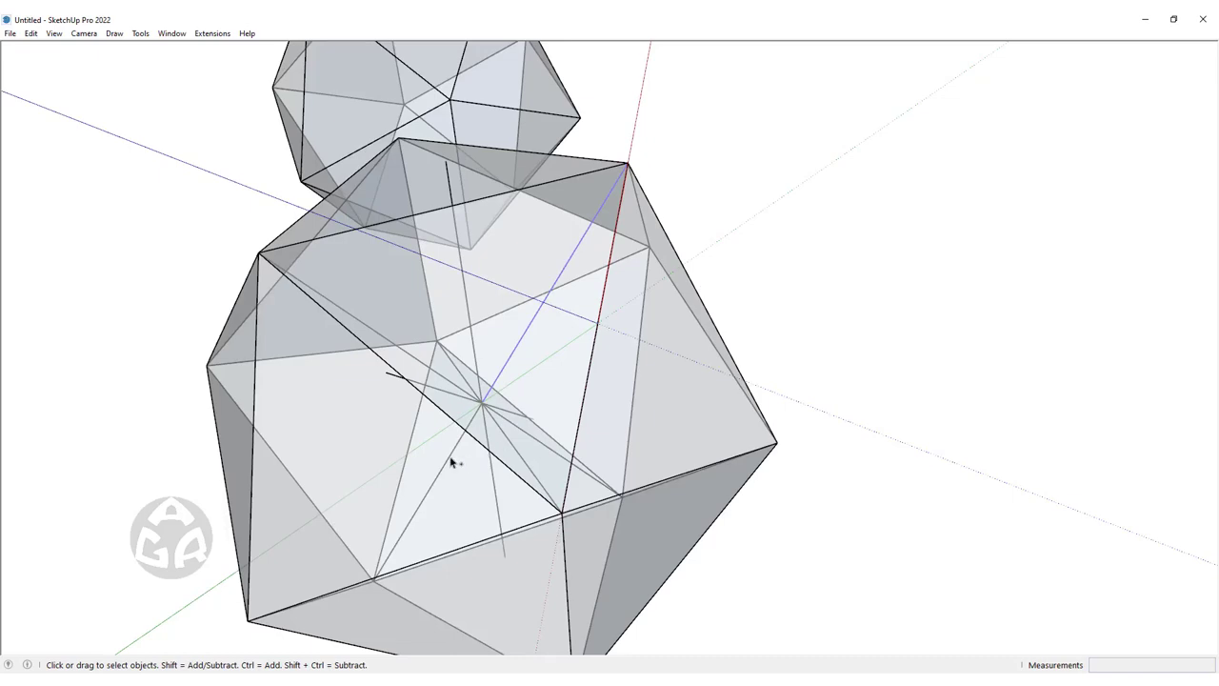
# Rotate the line 63.4° about the face centre from the upper vertex onto the lower vertex, entering 2
pyautogui.moveTo(462, 445); pyautogui.dragTo(492, 462, button='middle')
pyautogui.press('q')
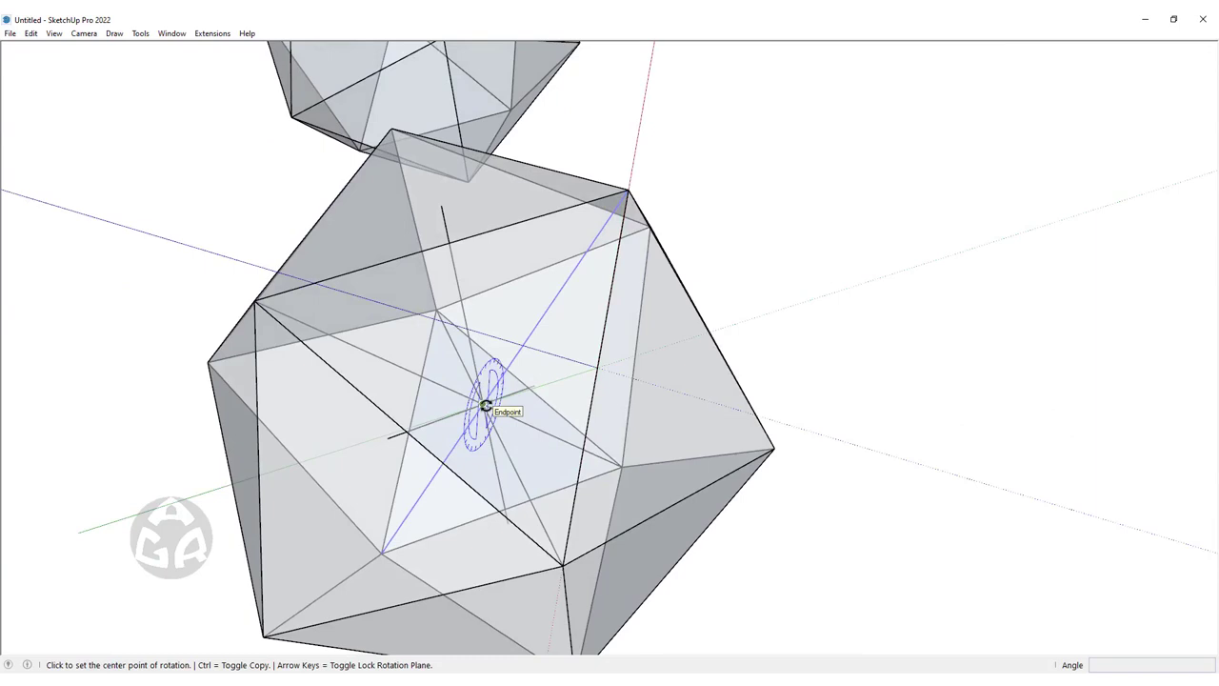
pyautogui.click(485, 406)
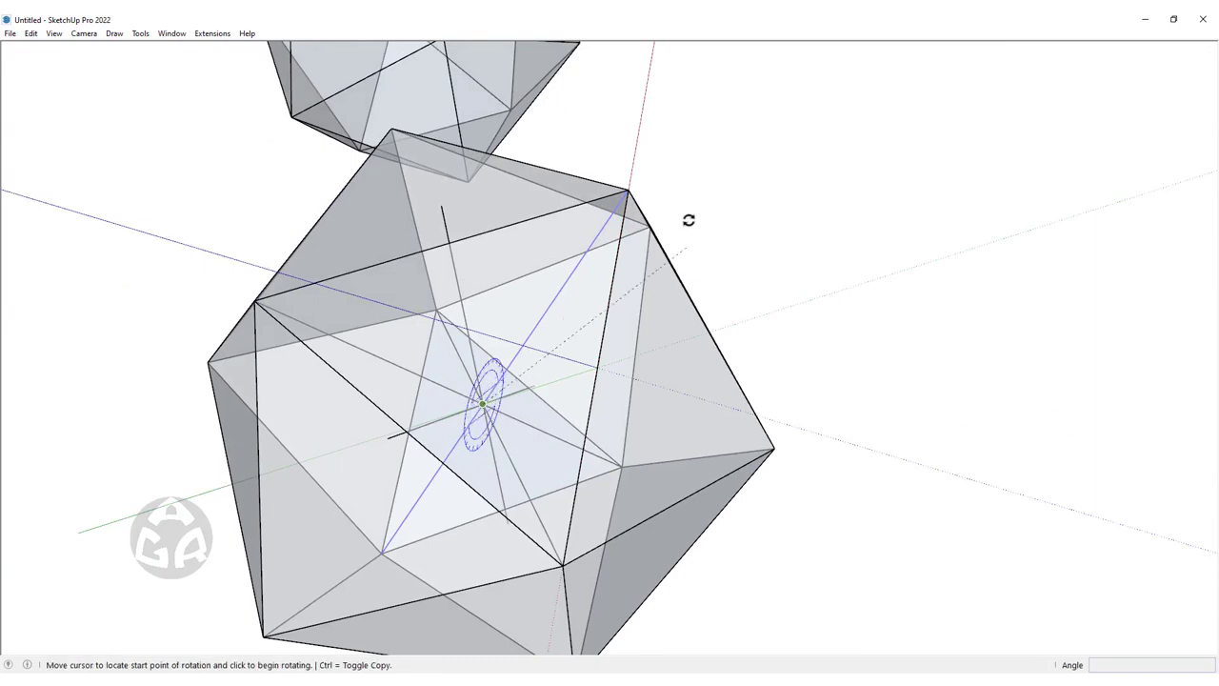
pyautogui.click(631, 193)
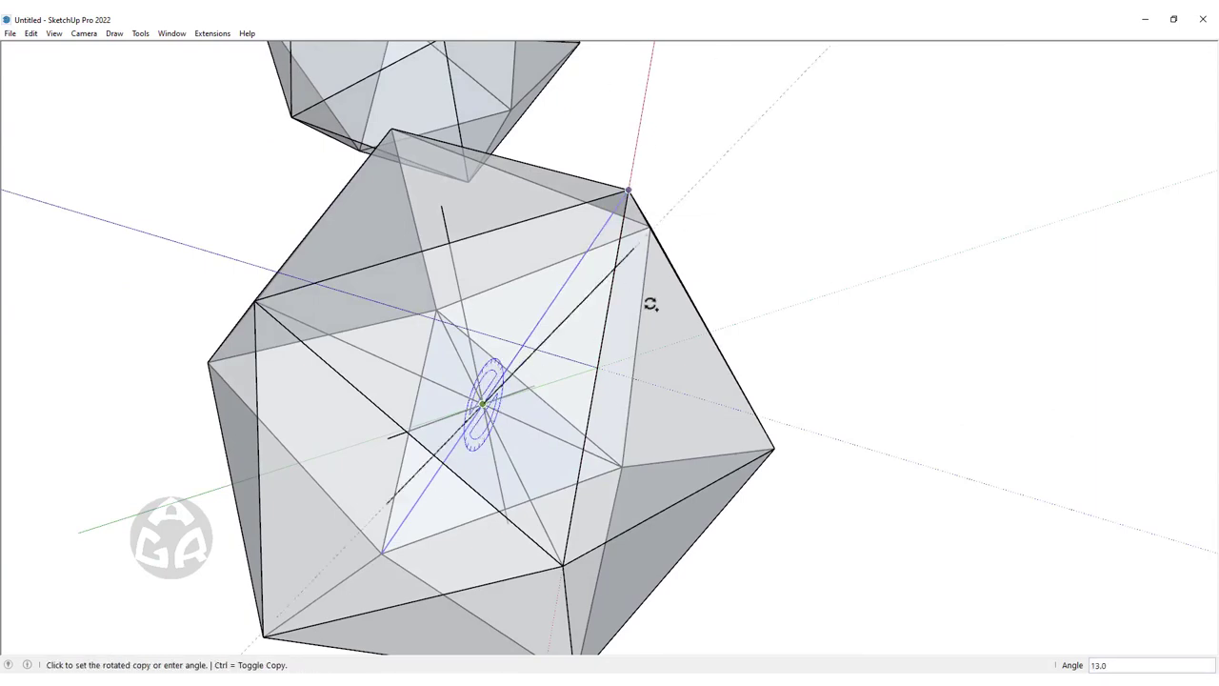
pyautogui.click(566, 563)
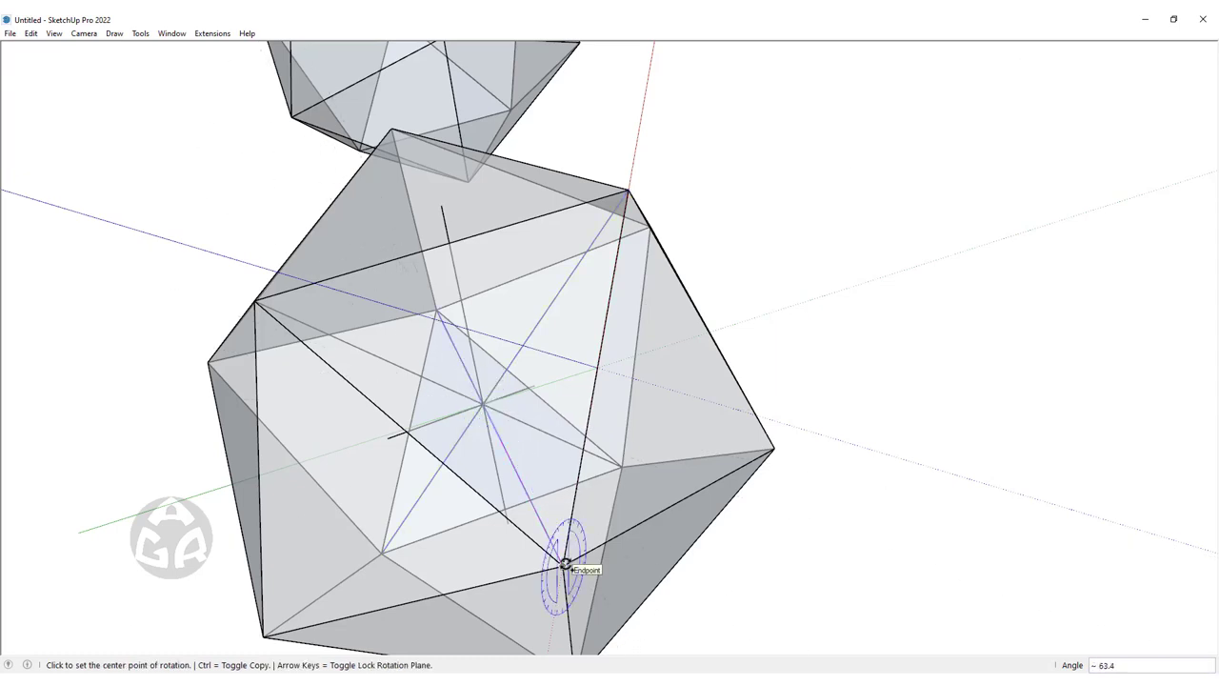
pyautogui.write('2')
pyautogui.press('space')
# Turn X-ray off and orbit to view both icosahedra with opaque faces
pyautogui.press('x')
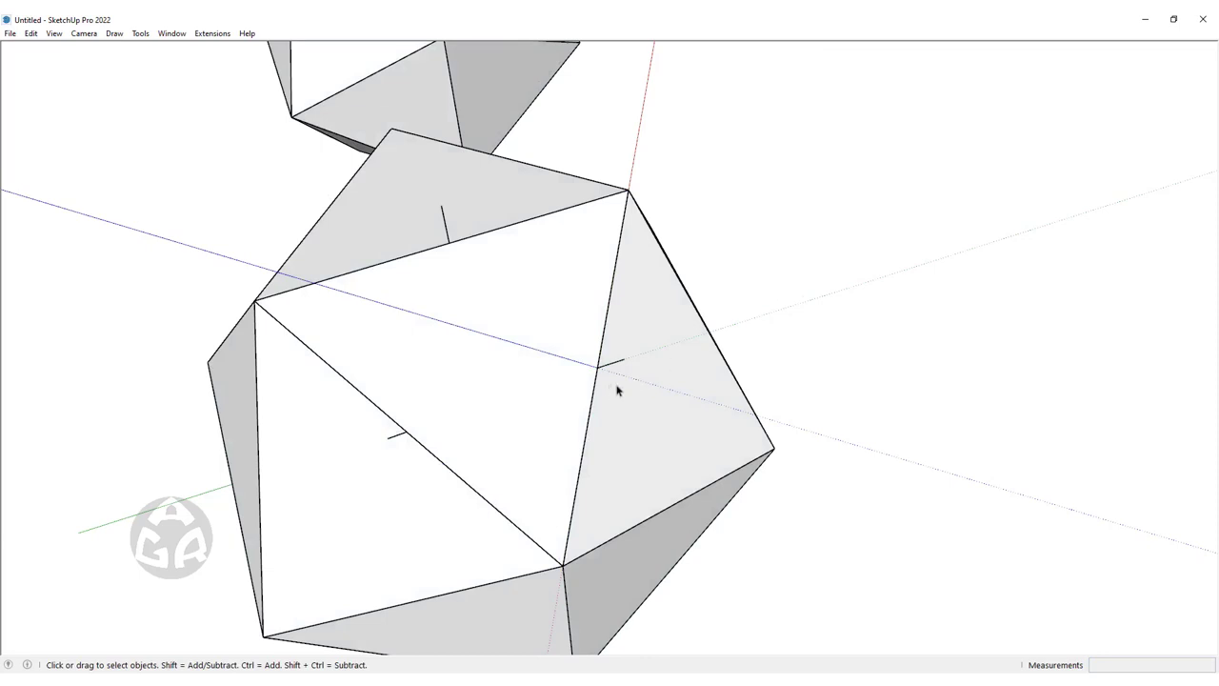
pyautogui.moveTo(616, 390)
pyautogui.mouseDown(button='middle')
pyautogui.moveTo(244, 407)
pyautogui.moveTo(509, 353)
pyautogui.moveTo(559, 318)
pyautogui.mouseUp(button='middle')
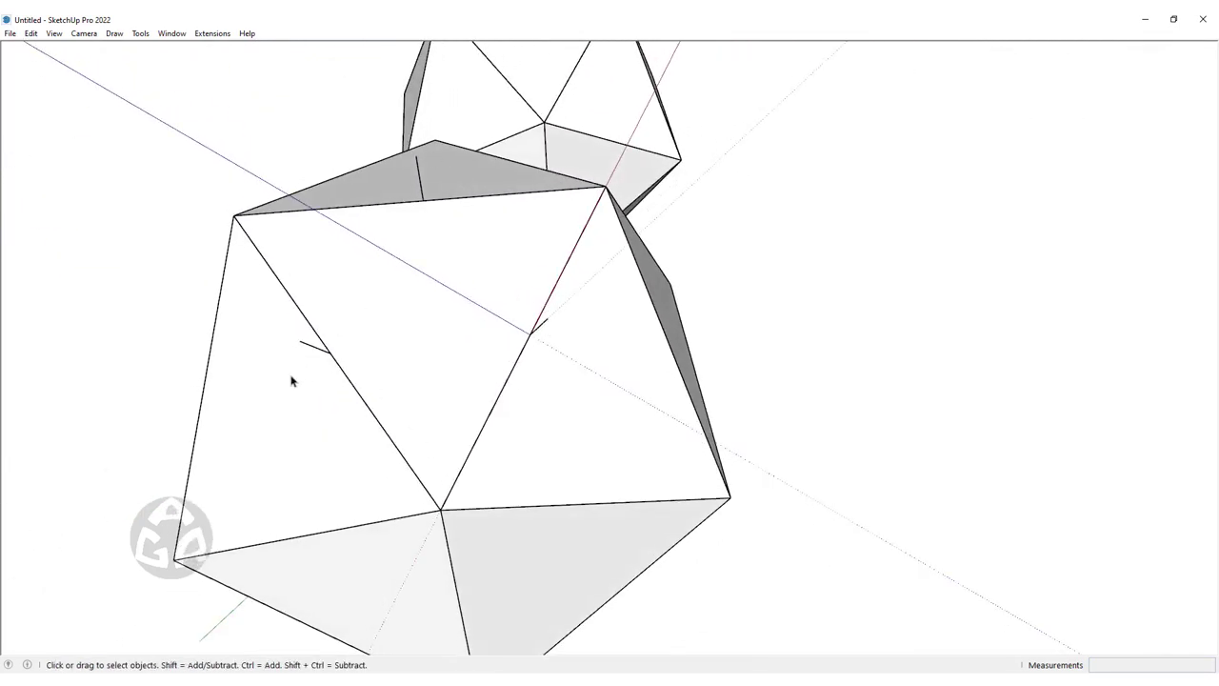
pyautogui.scroll(-3, 454, 261)
pyautogui.scroll(-2, 463, 254)
pyautogui.moveTo(462, 254)
pyautogui.mouseDown(button='middle')
pyautogui.moveTo(489, 428)
pyautogui.moveTo(572, 452)
pyautogui.mouseUp(button='middle')
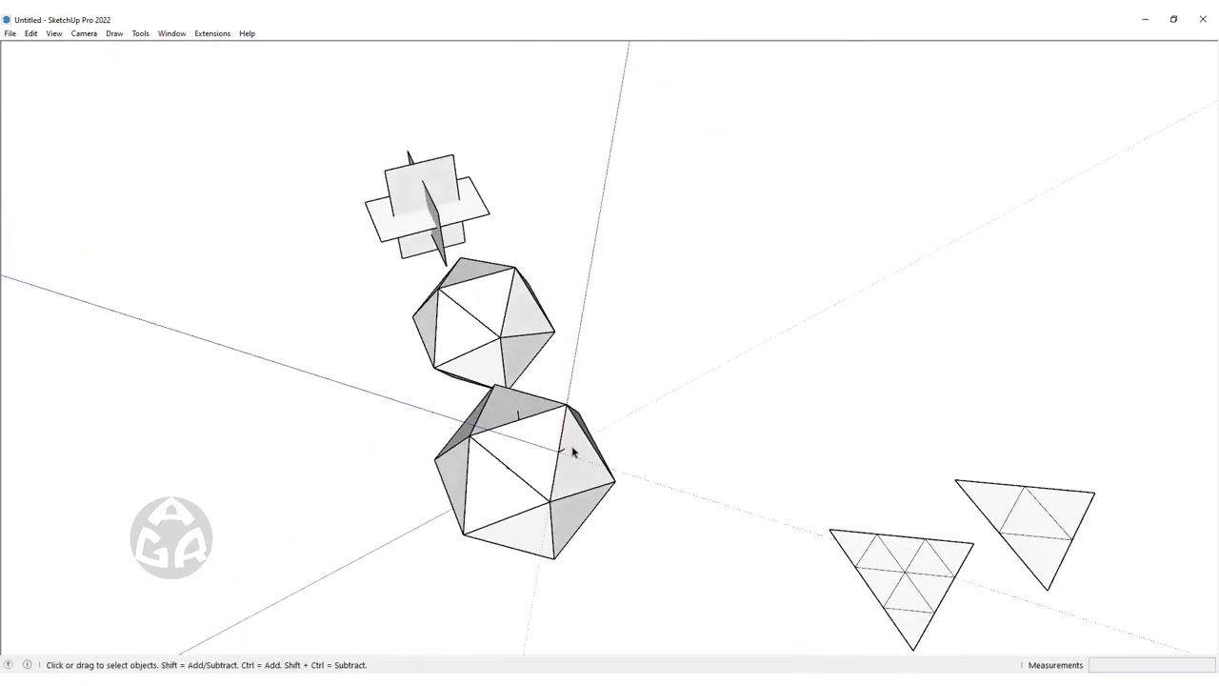
pyautogui.scroll(2, 572, 452)
pyautogui.scroll(-1, 564, 508)
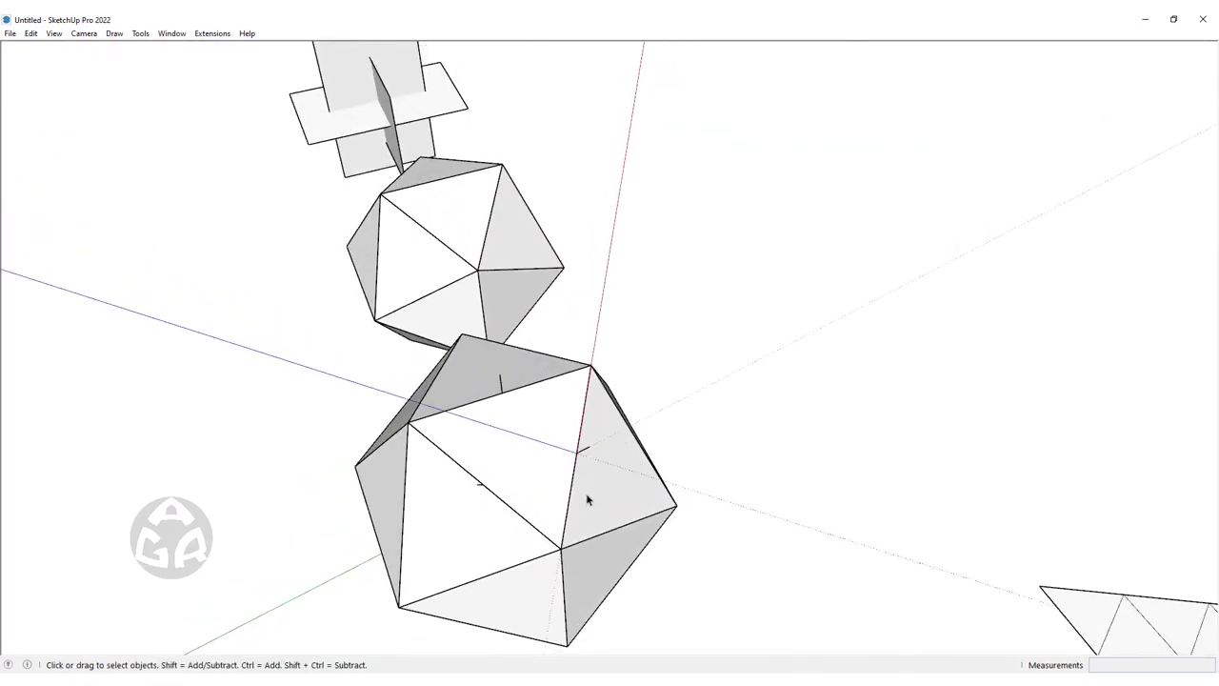
pyautogui.moveTo(454, 257); pyautogui.dragTo(644, 304, button='middle')
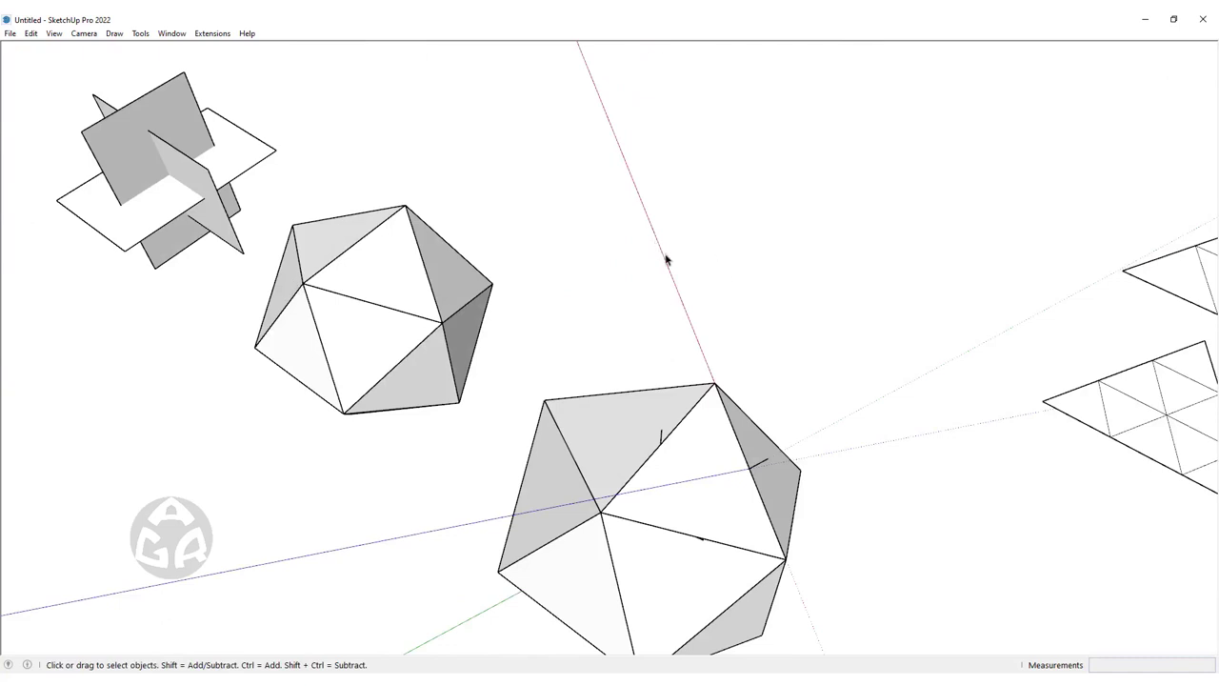
# Reset the drawing axes and bring the large icosahedron into close view
pyautogui.rightClick(673, 283)
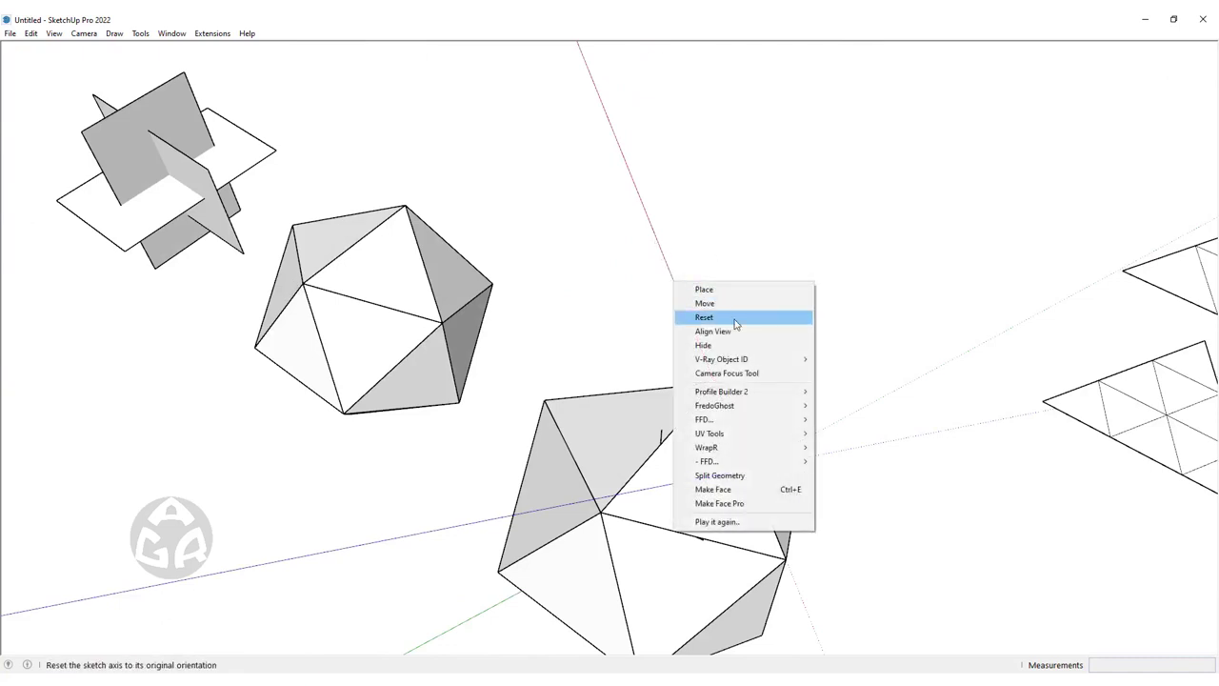
pyautogui.click(699, 316)
pyautogui.moveTo(736, 372); pyautogui.dragTo(620, 318, button='middle')
pyautogui.scroll(3, 597, 377)
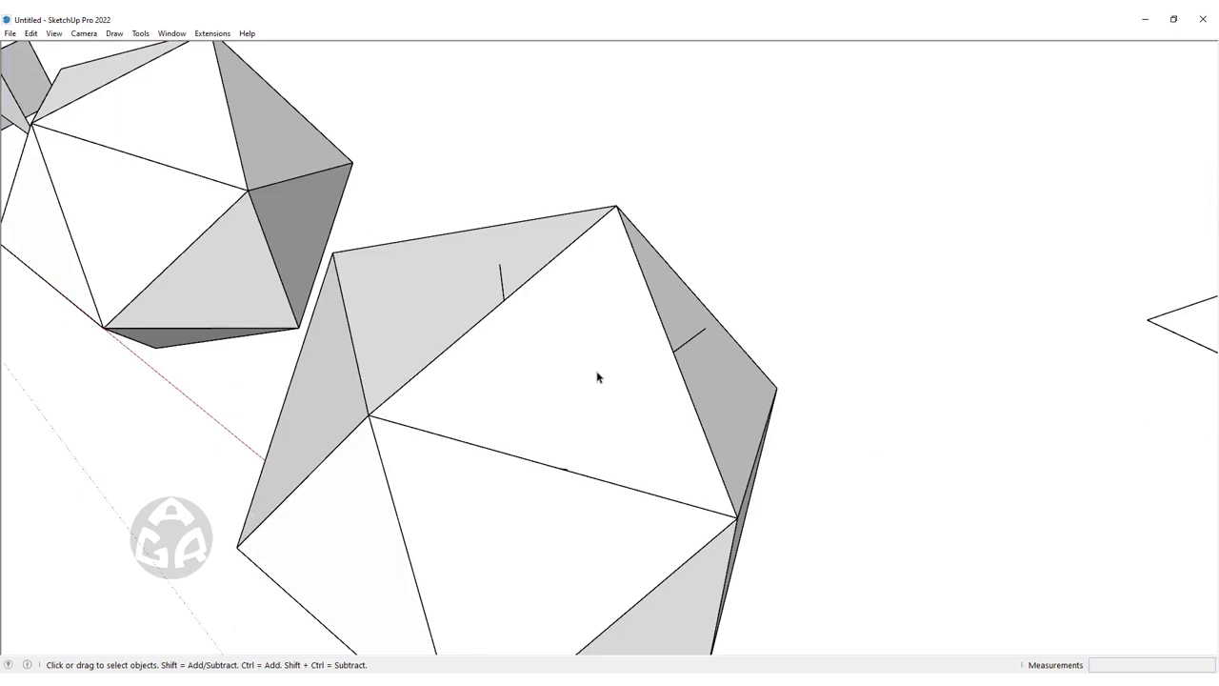
# Open the large icosahedron group for editing and select its geometry
pyautogui.doubleClick(597, 377)
pyautogui.tripleClick(597, 377)
pyautogui.press('l')
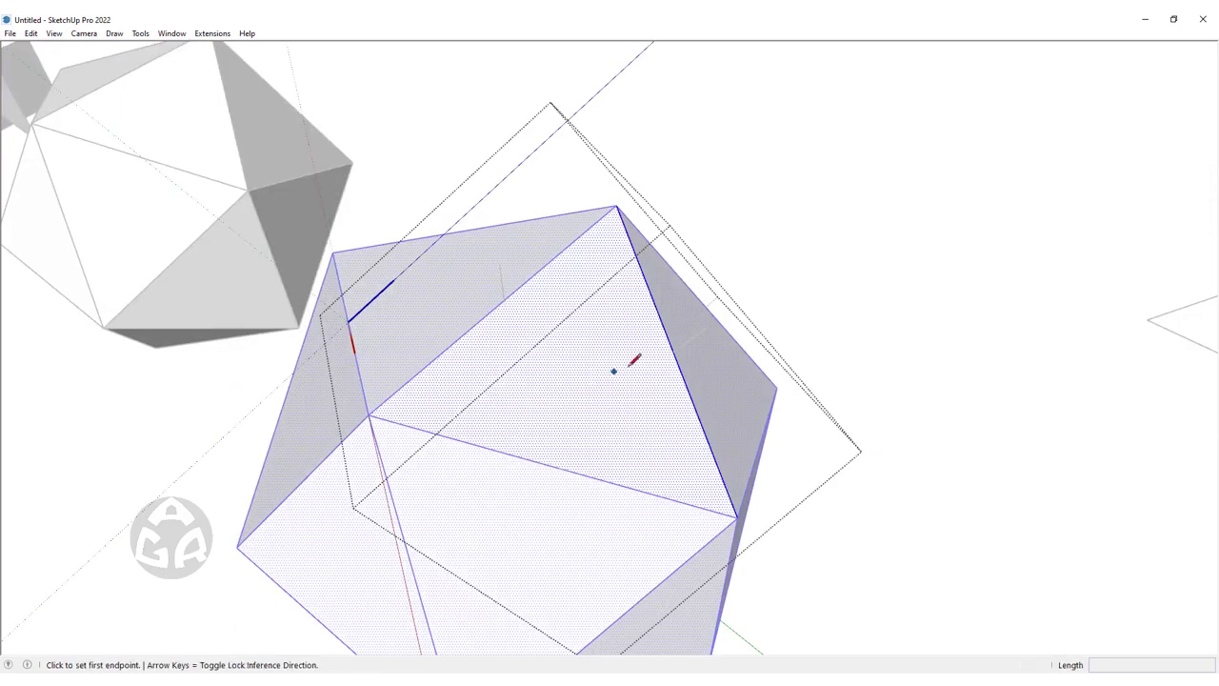
pyautogui.press('space')
pyautogui.scroll(-3, 586, 356)
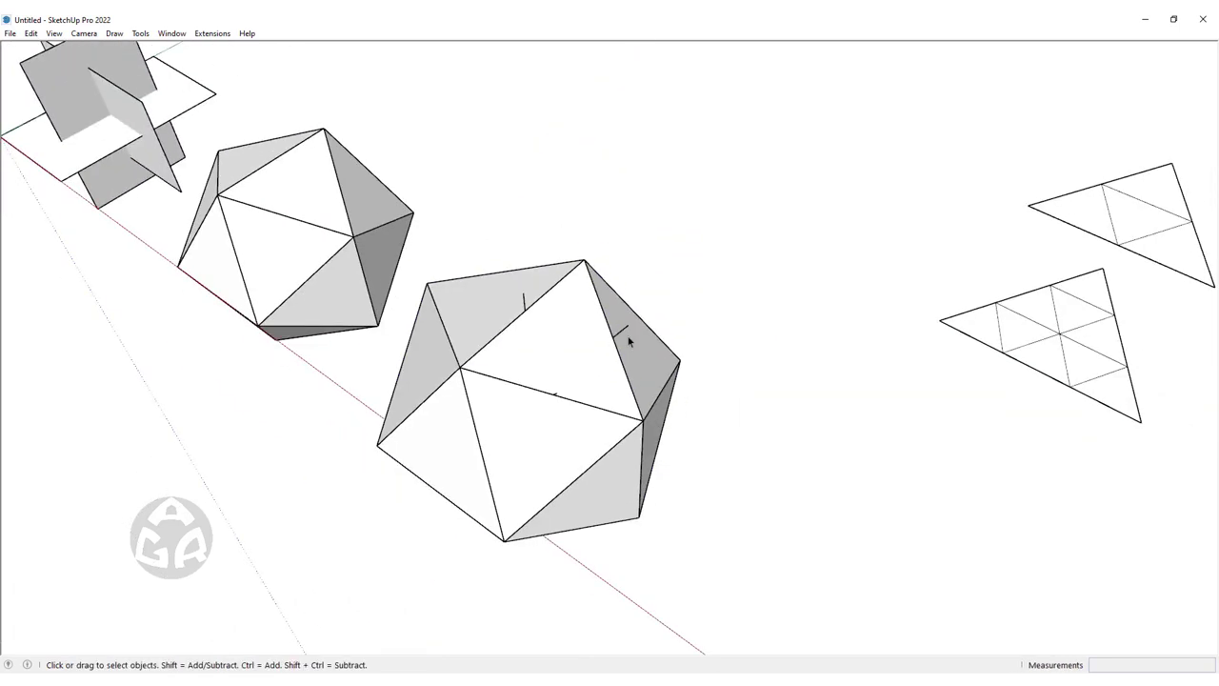
pyautogui.moveTo(586, 356); pyautogui.dragTo(557, 352, button='middle')
pyautogui.scroll(3, 562, 366)
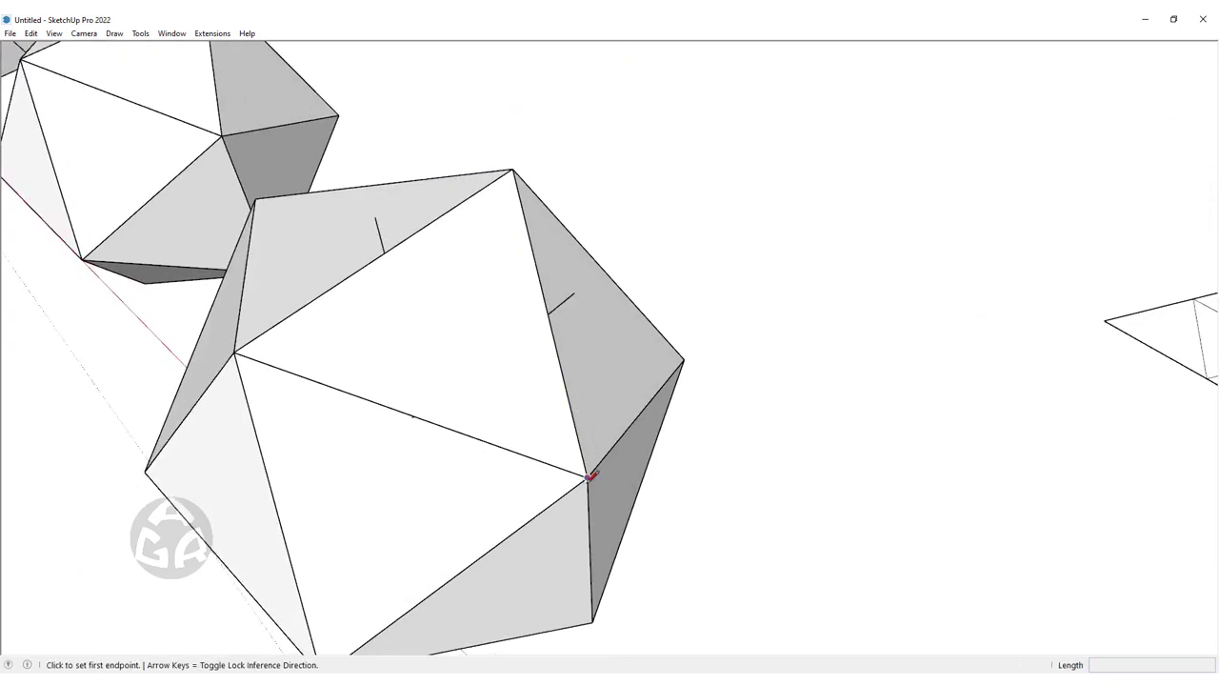
# Draw edges from the lower-right vertex and an edge midpoint up to a right peak, closing a triangle
pyautogui.click(588, 475)
pyautogui.moveTo(583, 329); pyautogui.dragTo(619, 239, button='middle')
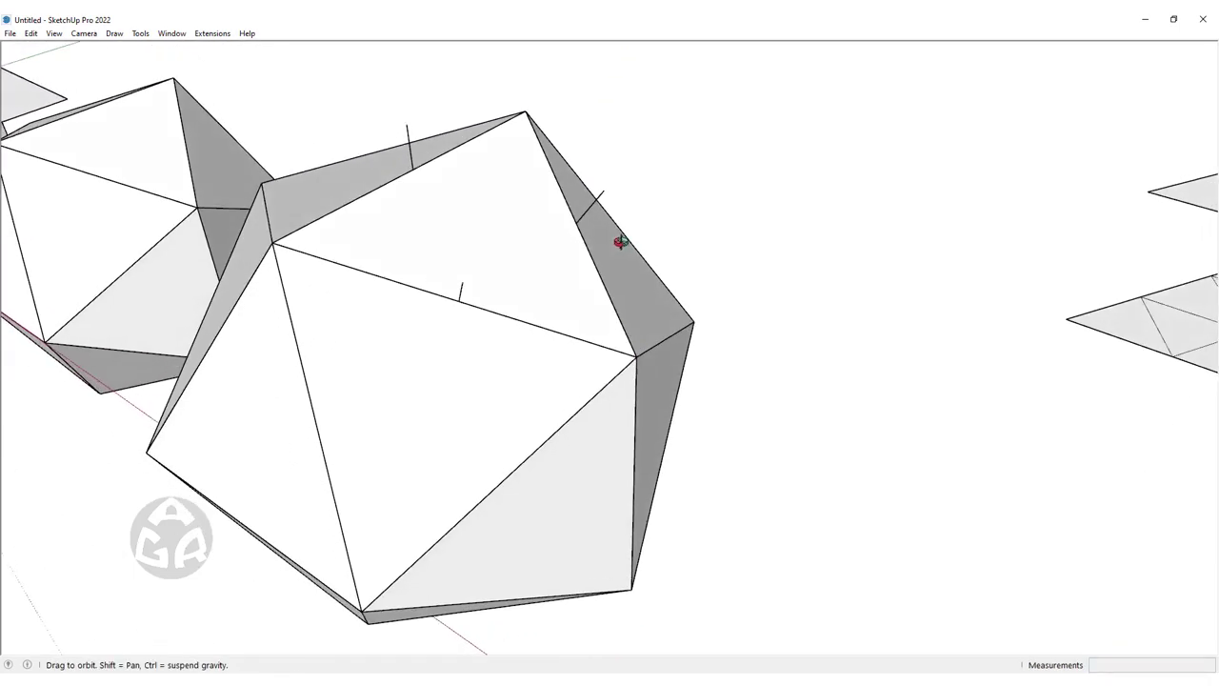
pyautogui.click(604, 191)
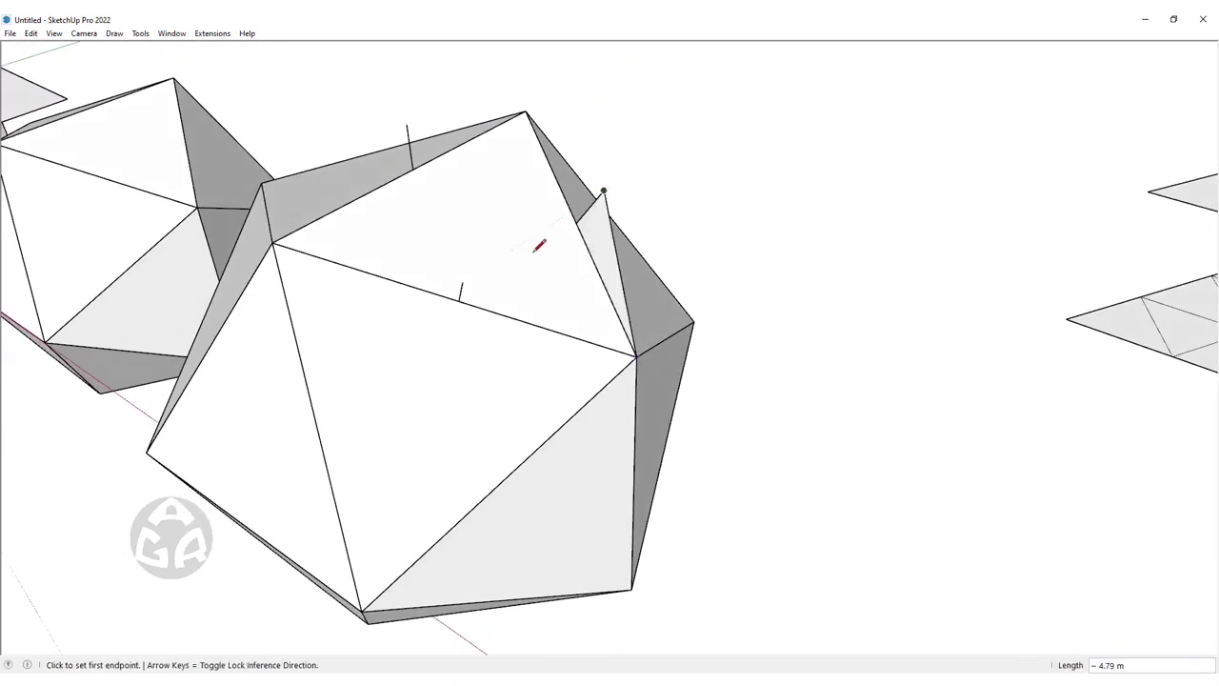
pyautogui.click(603, 191)
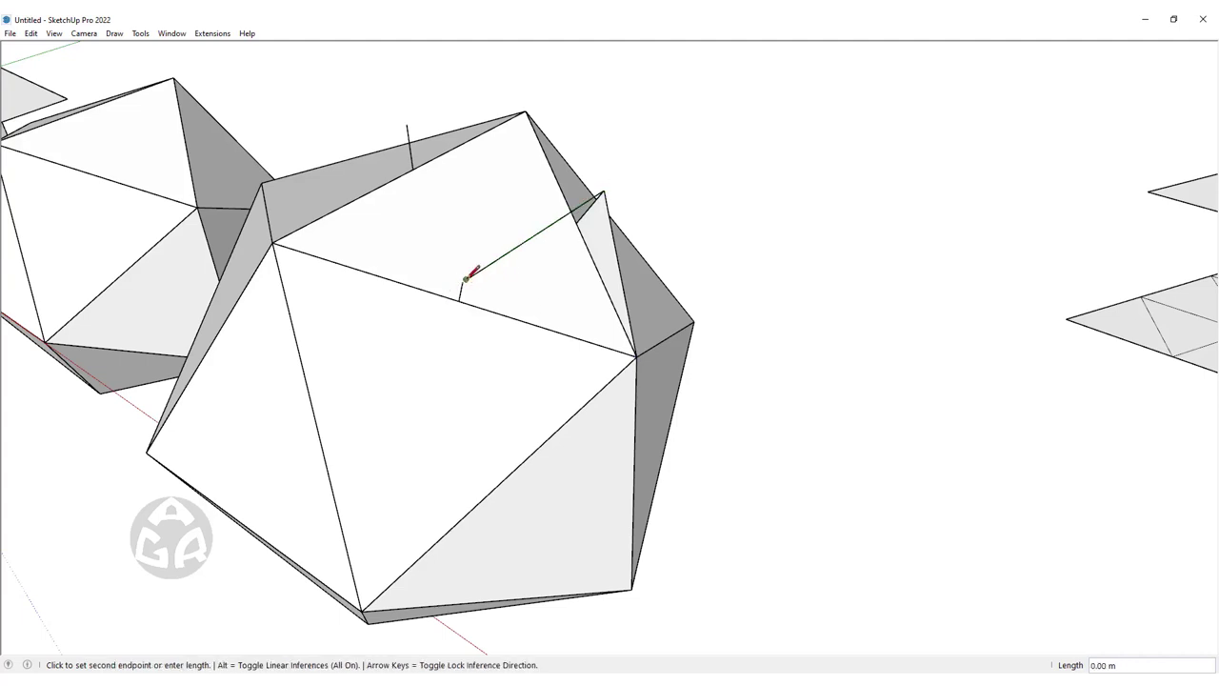
pyautogui.press('Escape')
pyautogui.click(467, 280)
pyautogui.click(604, 190)
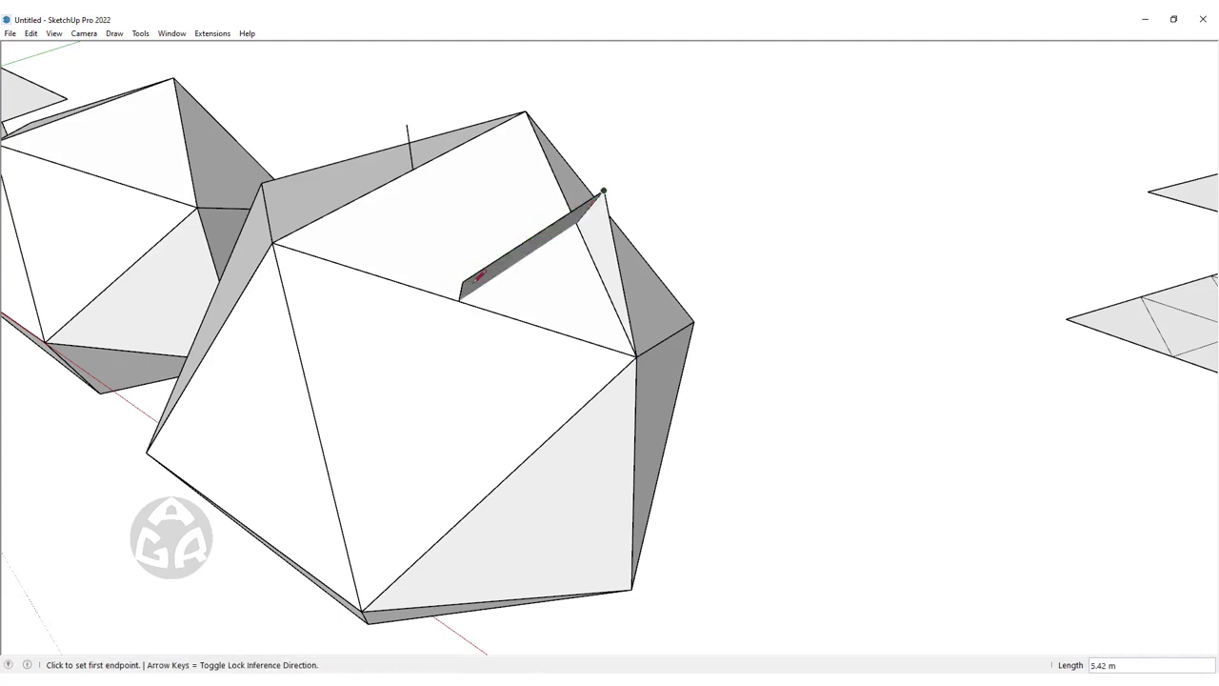
pyautogui.click(463, 281)
pyautogui.click(636, 356)
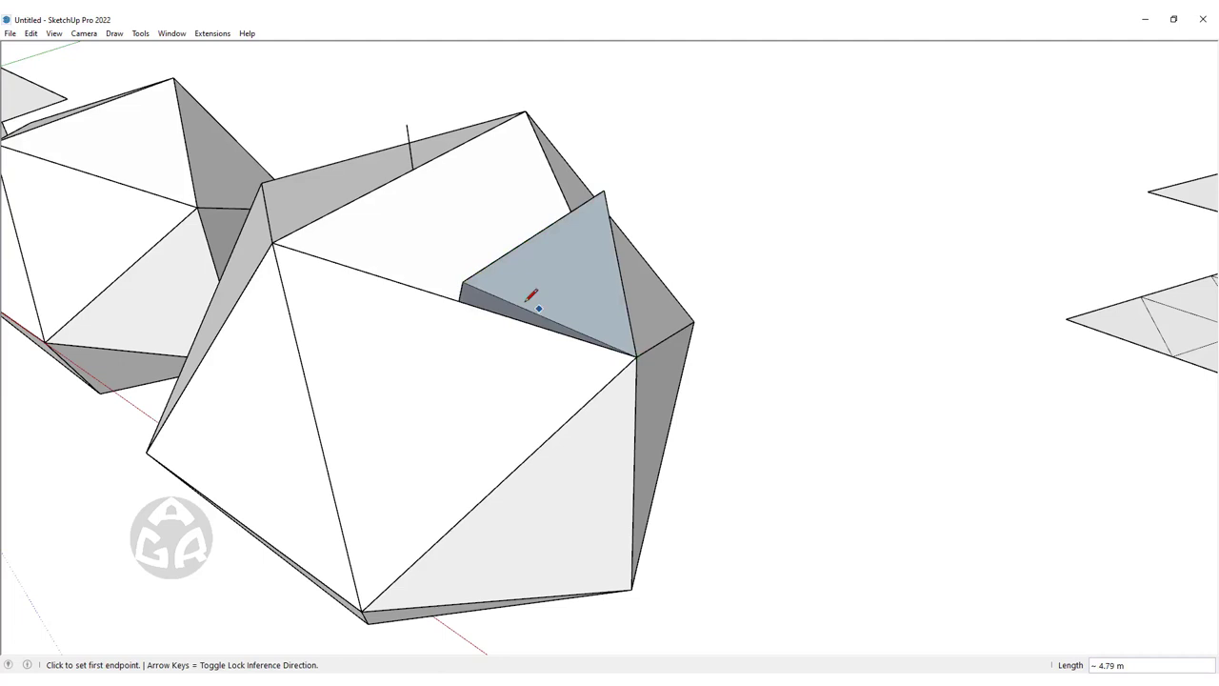
# Add a left peak connected to the left vertex and the edge midpoint, closing a second triangle
pyautogui.click(463, 281)
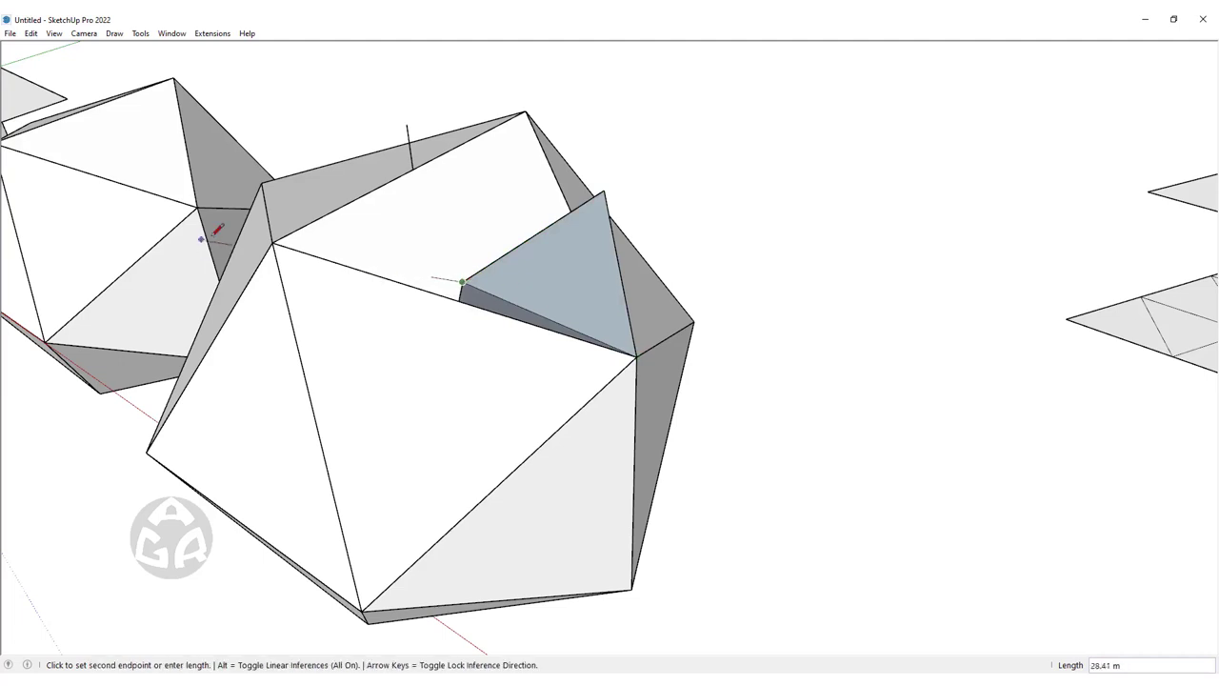
pyautogui.click(273, 243)
pyautogui.click(273, 243)
pyautogui.click(406, 125)
pyautogui.click(407, 125)
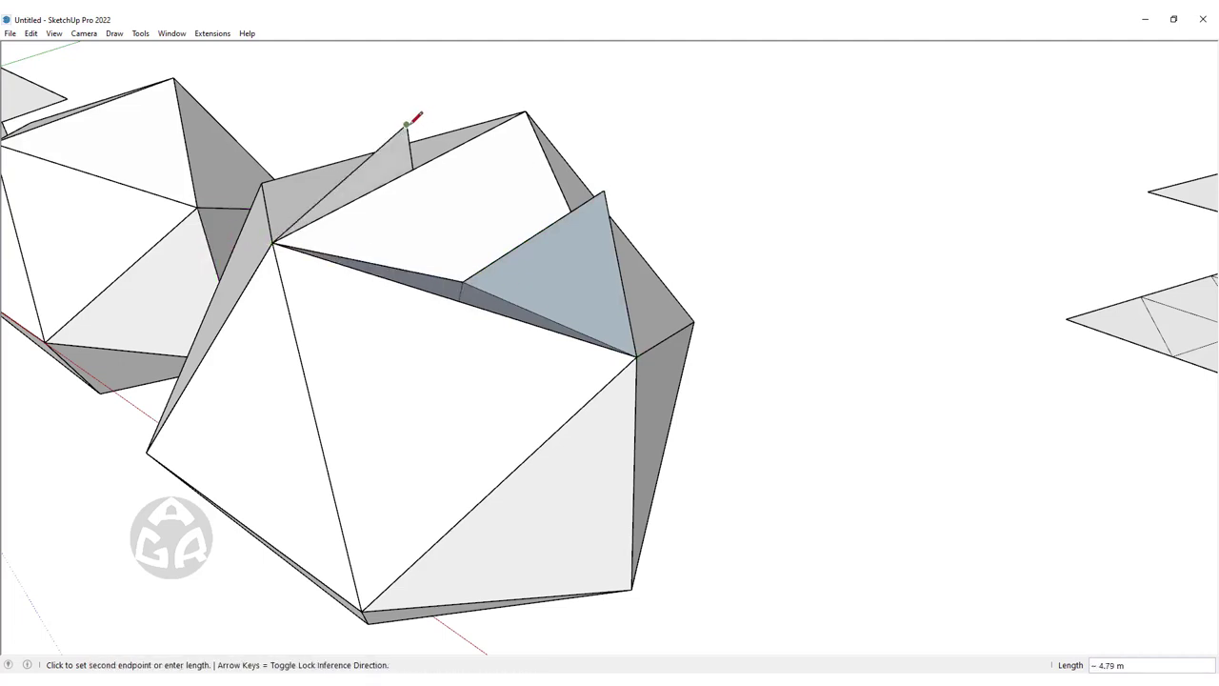
pyautogui.click(461, 280)
# Join the left and right peaks to each other and the top vertex, closing the top triangle
pyautogui.click(407, 125)
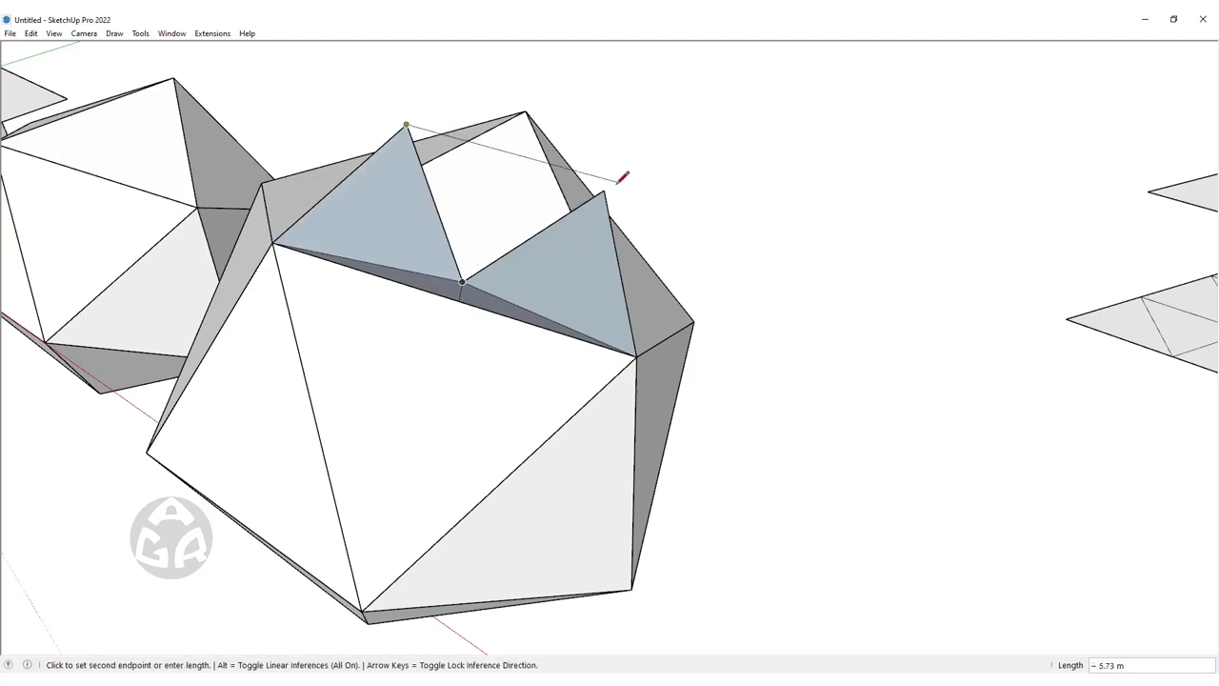
pyautogui.click(604, 190)
pyautogui.click(603, 190)
pyautogui.click(525, 111)
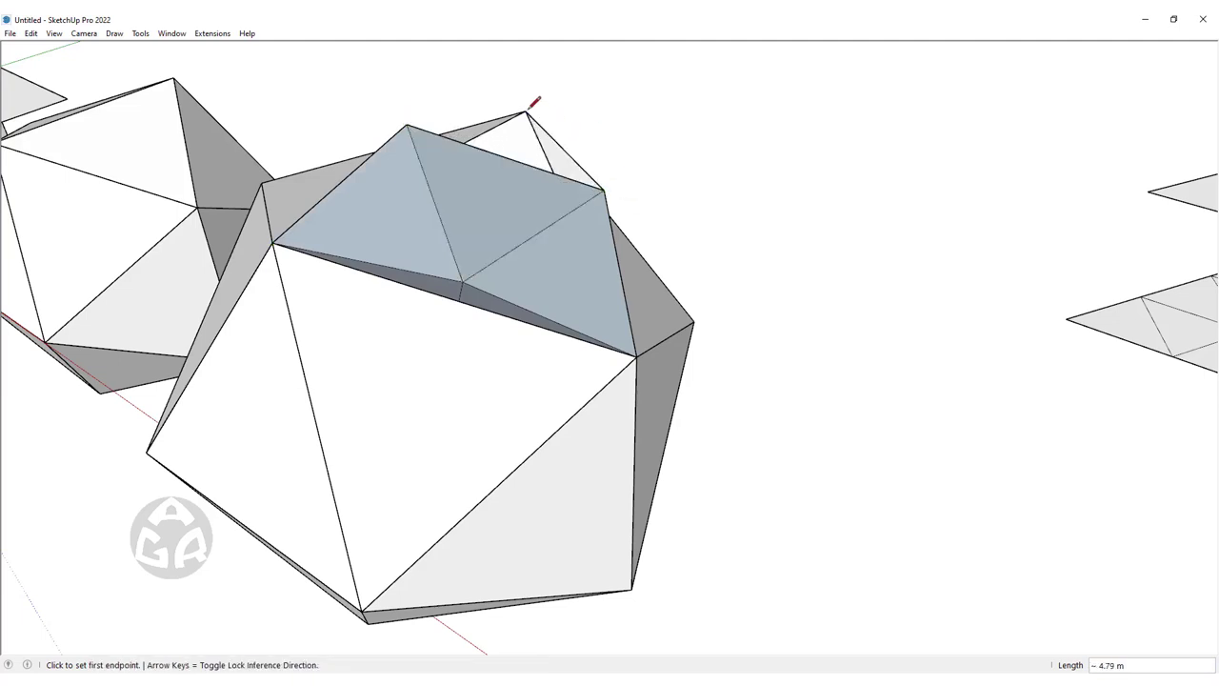
pyautogui.click(407, 125)
pyautogui.click(526, 111)
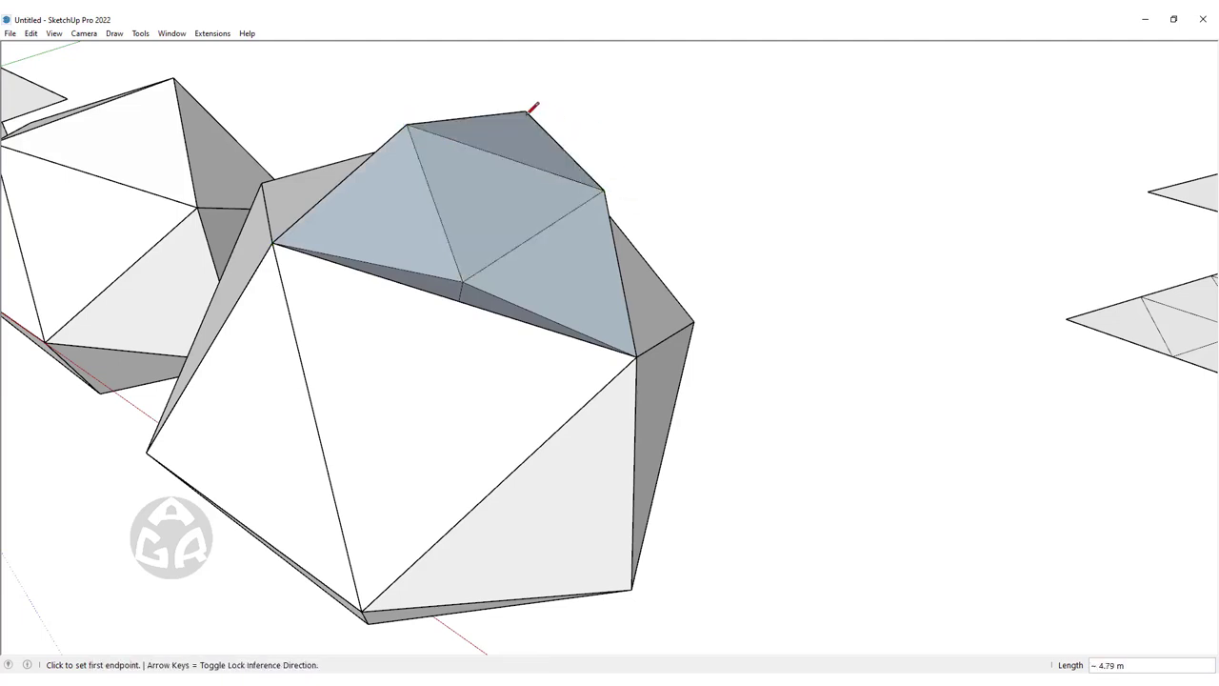
pyautogui.moveTo(529, 112)
pyautogui.mouseDown(button='middle')
pyautogui.moveTo(602, 277)
pyautogui.moveTo(563, 313)
pyautogui.mouseUp(button='middle')
# Select the four raised triangles of the cap with their edges
pyautogui.press('space')
pyautogui.click(495, 176)
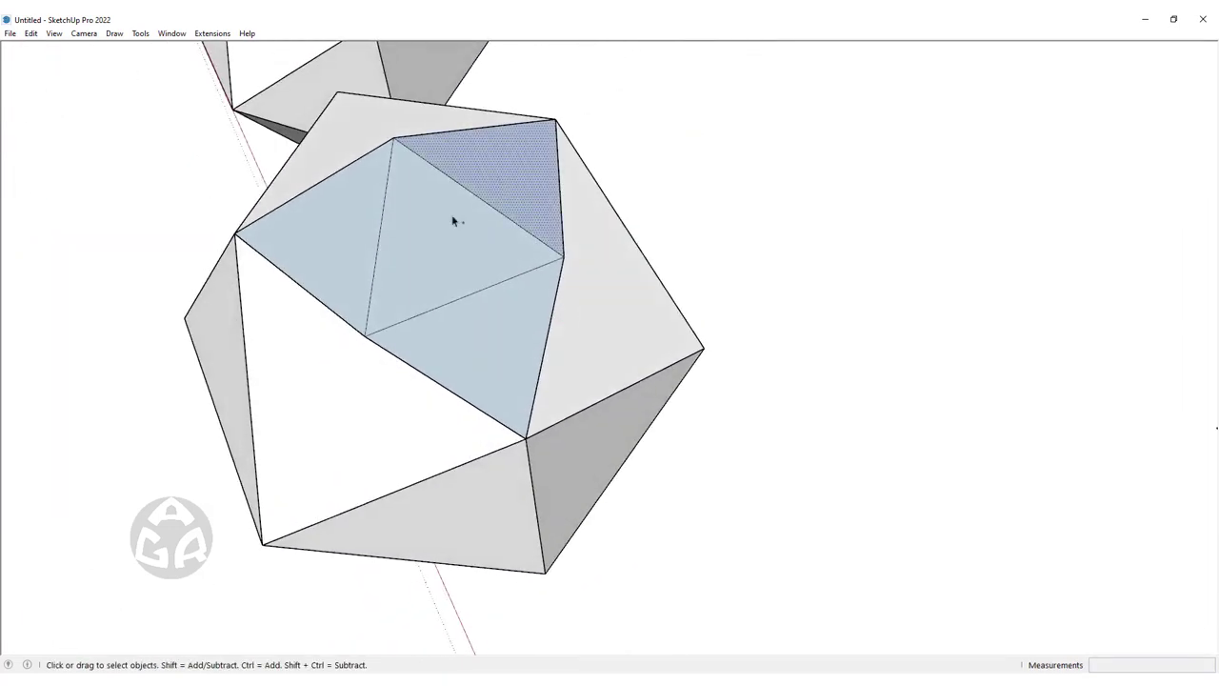
pyautogui.keyDown('shift'); pyautogui.click(454, 220); pyautogui.keyUp('shift')
pyautogui.keyDown('shift'); pyautogui.click(334, 250); pyautogui.keyUp('shift')
pyautogui.keyDown('shift'); pyautogui.click(461, 341); pyautogui.keyUp('shift')
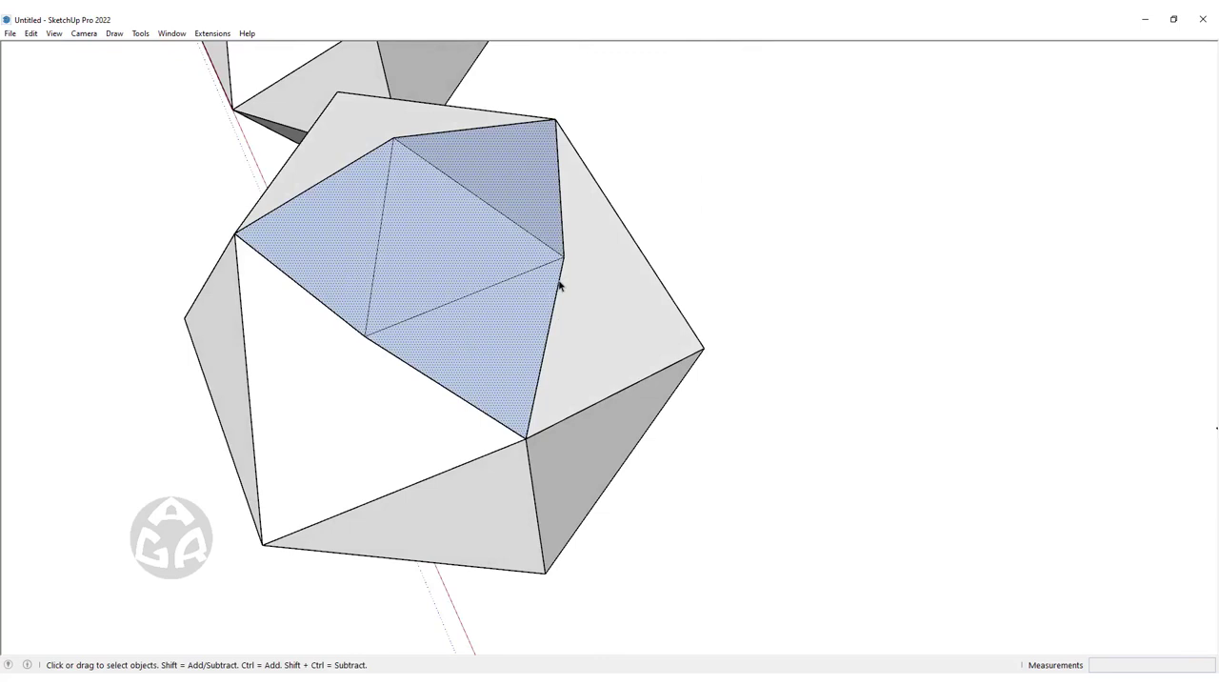
pyautogui.moveTo(437, 239); pyautogui.dragTo(590, 185, button='middle')
pyautogui.tripleClick(482, 264)
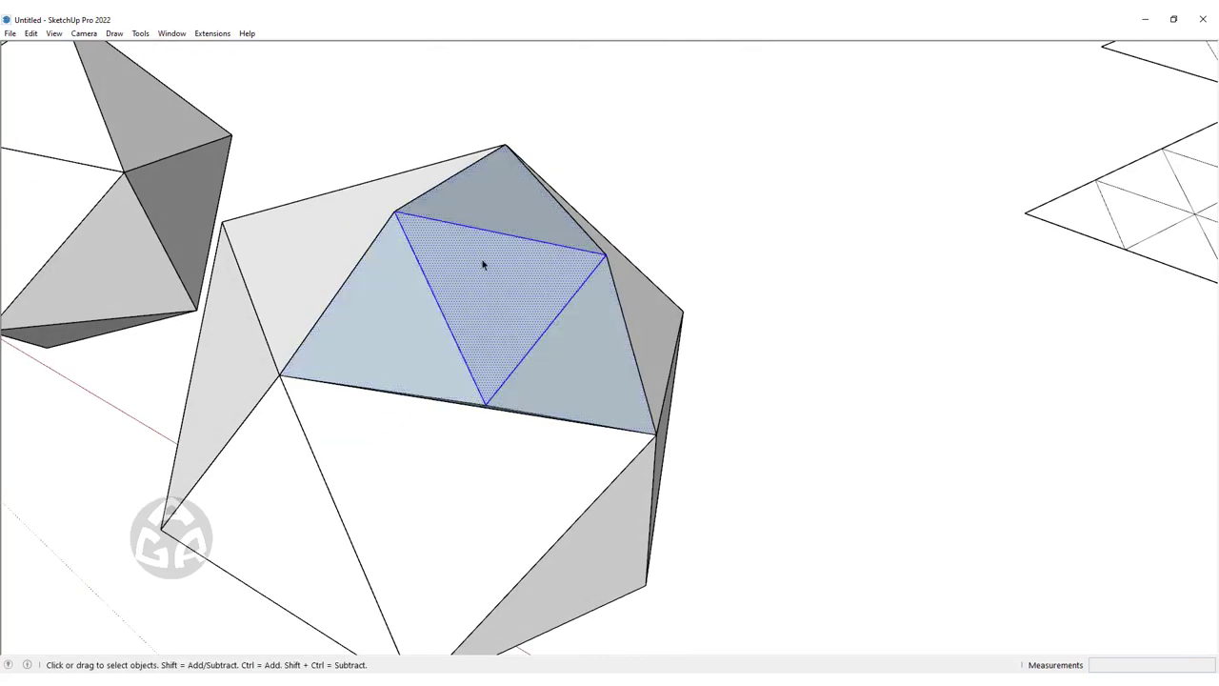
pyautogui.moveTo(504, 362)
pyautogui.mouseDown(button='middle')
pyautogui.moveTo(560, 117)
pyautogui.moveTo(295, 134)
pyautogui.mouseUp(button='middle')
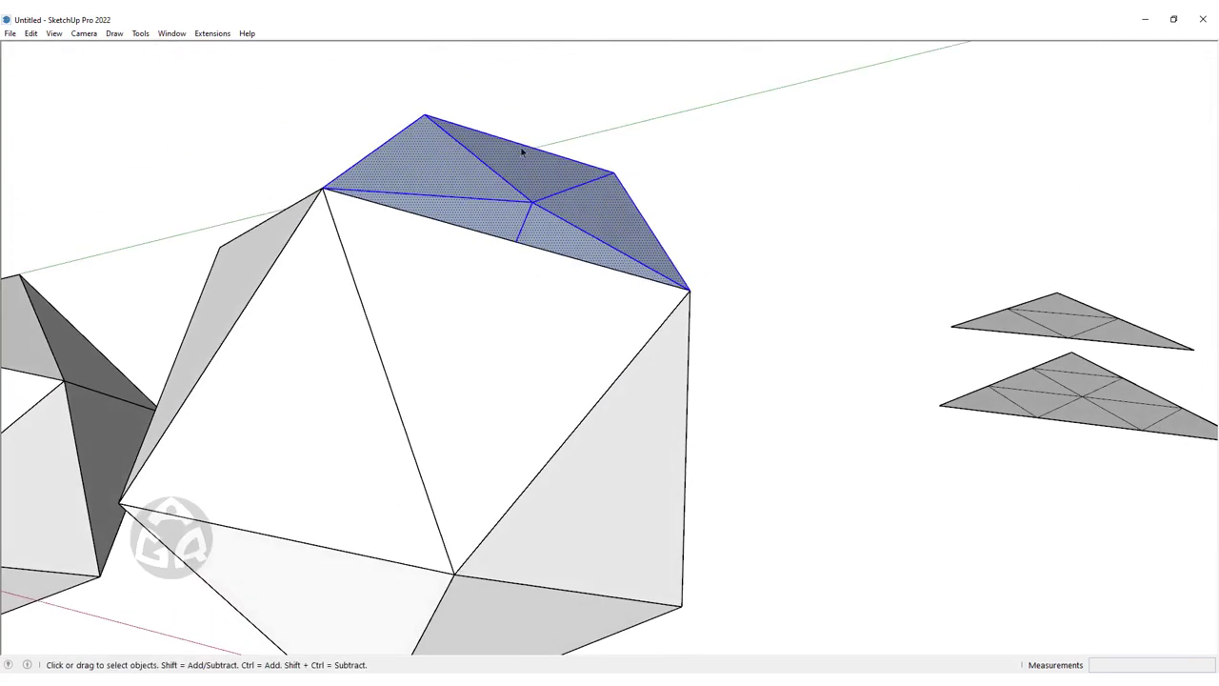
pyautogui.moveTo(521, 150); pyautogui.dragTo(534, 240, button='middle')
pyautogui.hotkey('ctrl', 't')
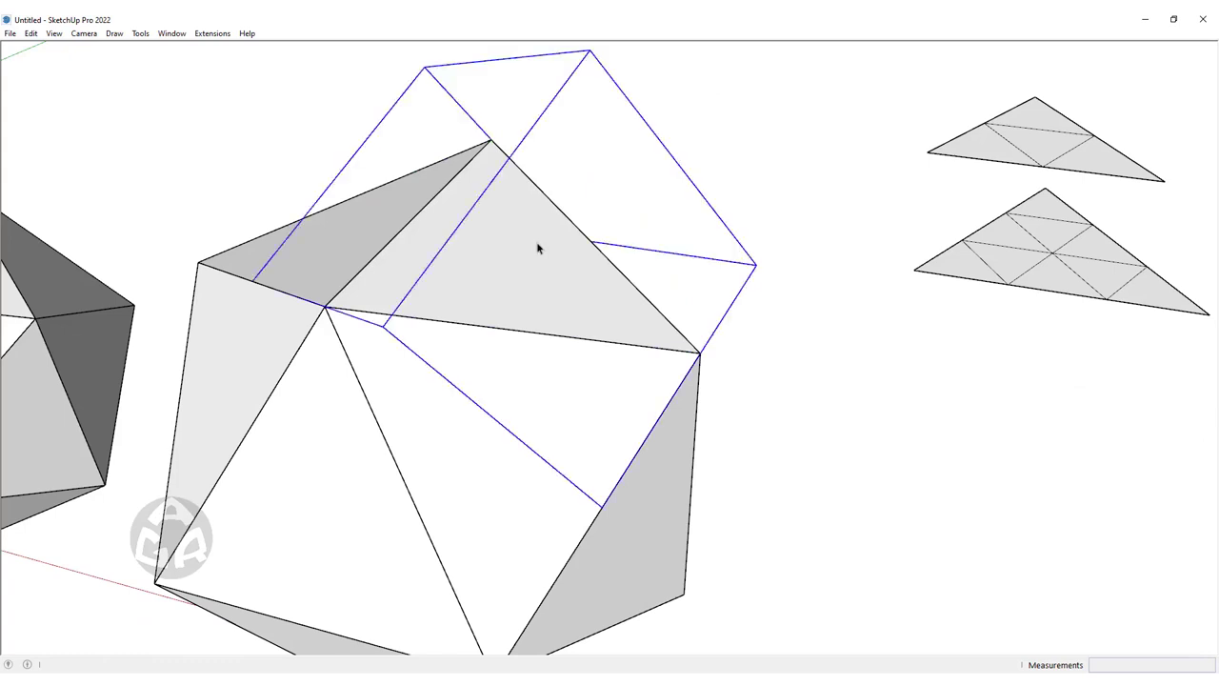
# Inside the icosahedron group, select all connected geometry and delete it
pyautogui.doubleClick(535, 244)
pyautogui.tripleClick(538, 248)
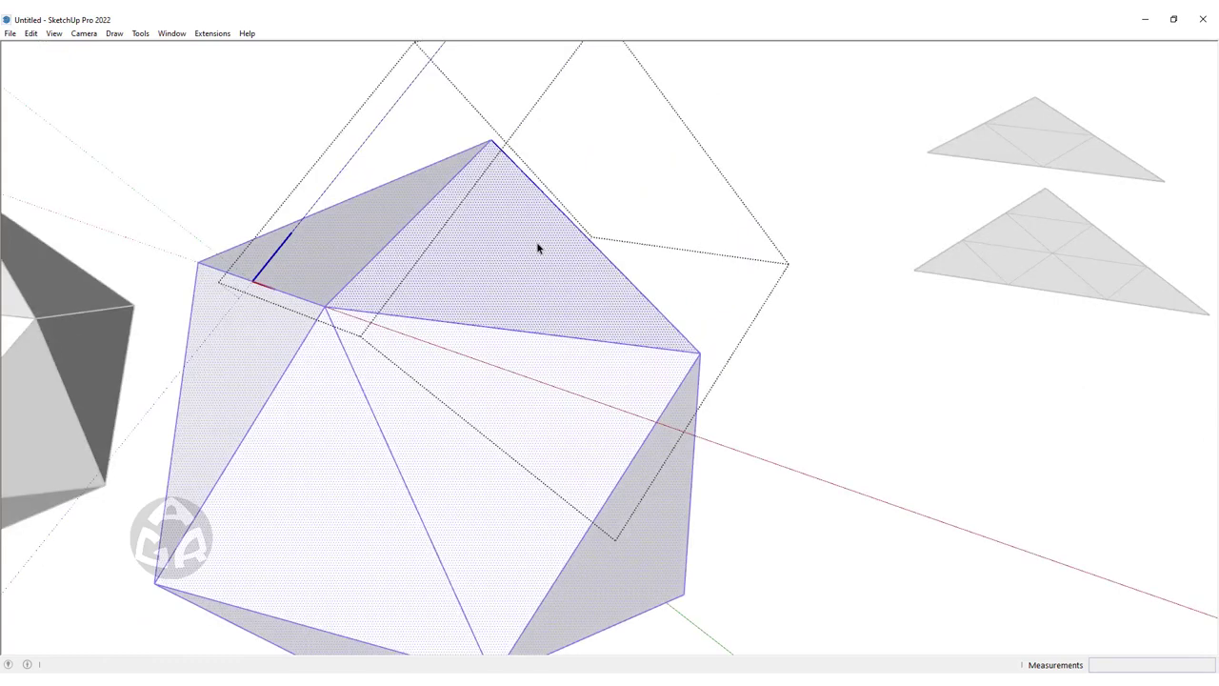
pyautogui.moveTo(537, 249); pyautogui.dragTo(536, 369, button='middle')
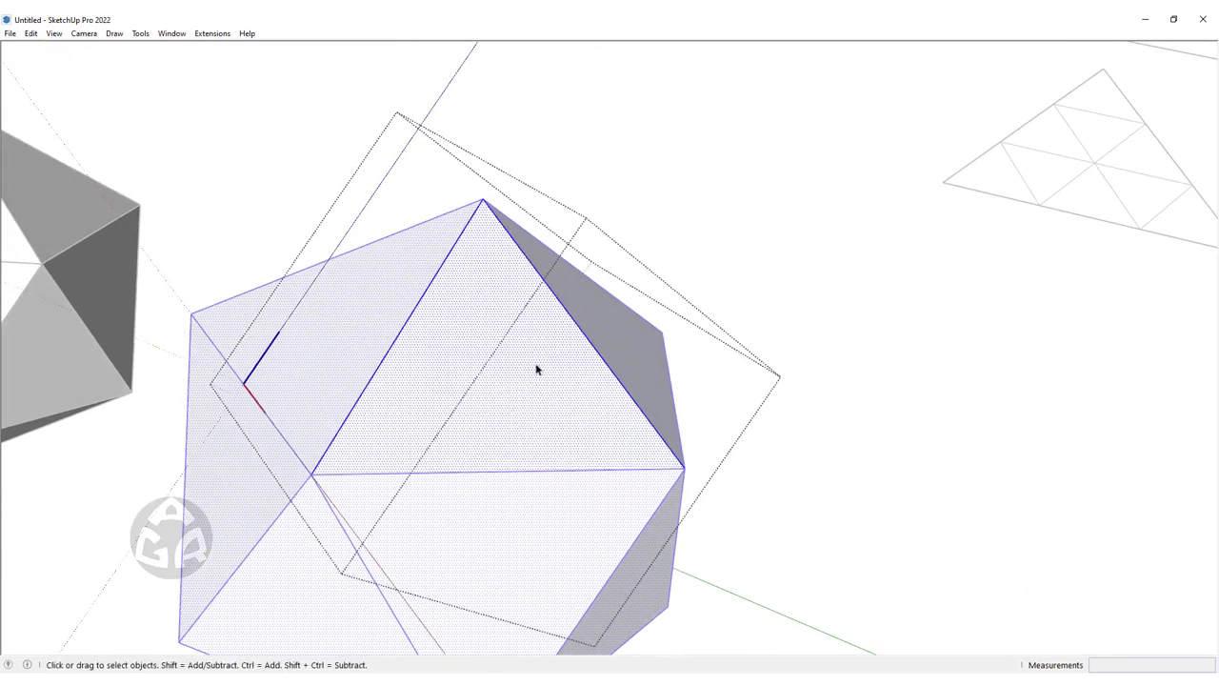
pyautogui.press('Delete')
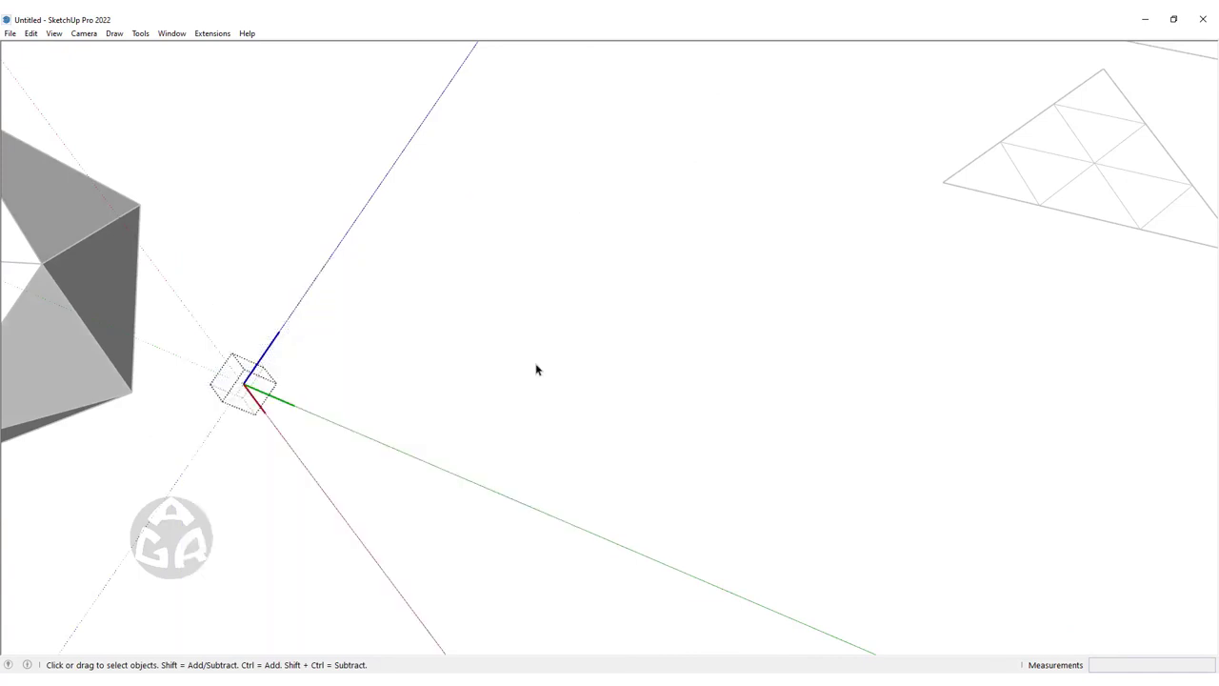
# Use Edit > Paste In Place to drop the copied geometry into the group, forming a geodesic sphere
pyautogui.click(31, 34)
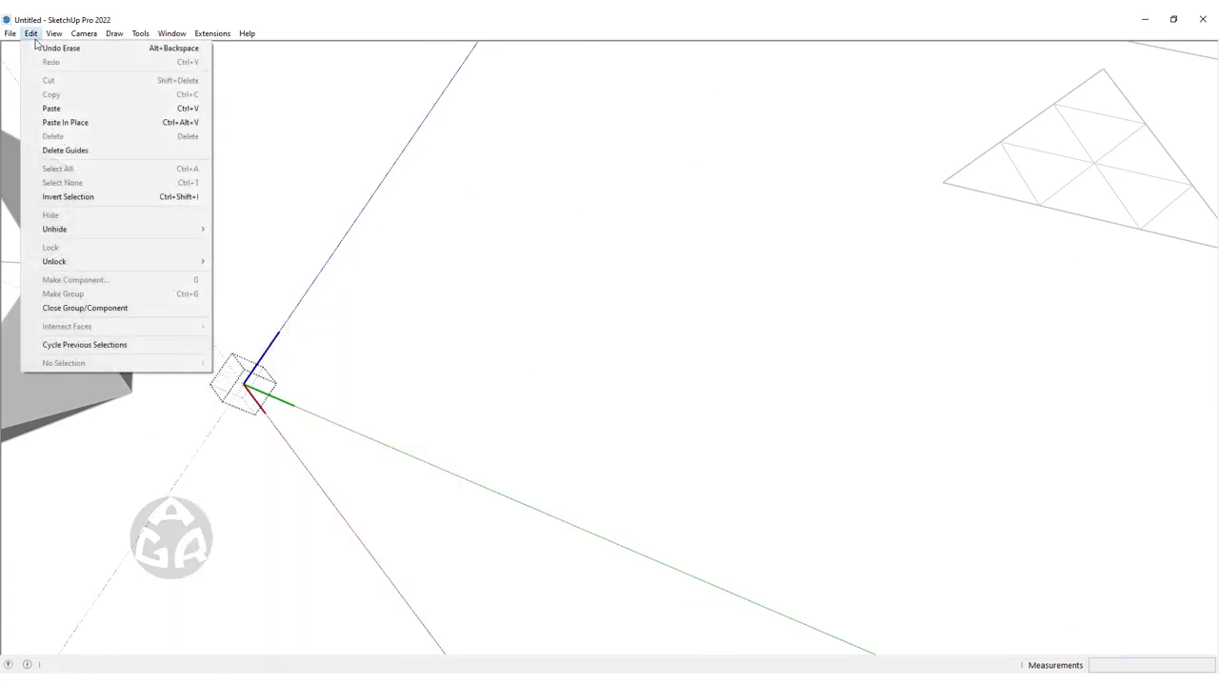
pyautogui.click(84, 122)
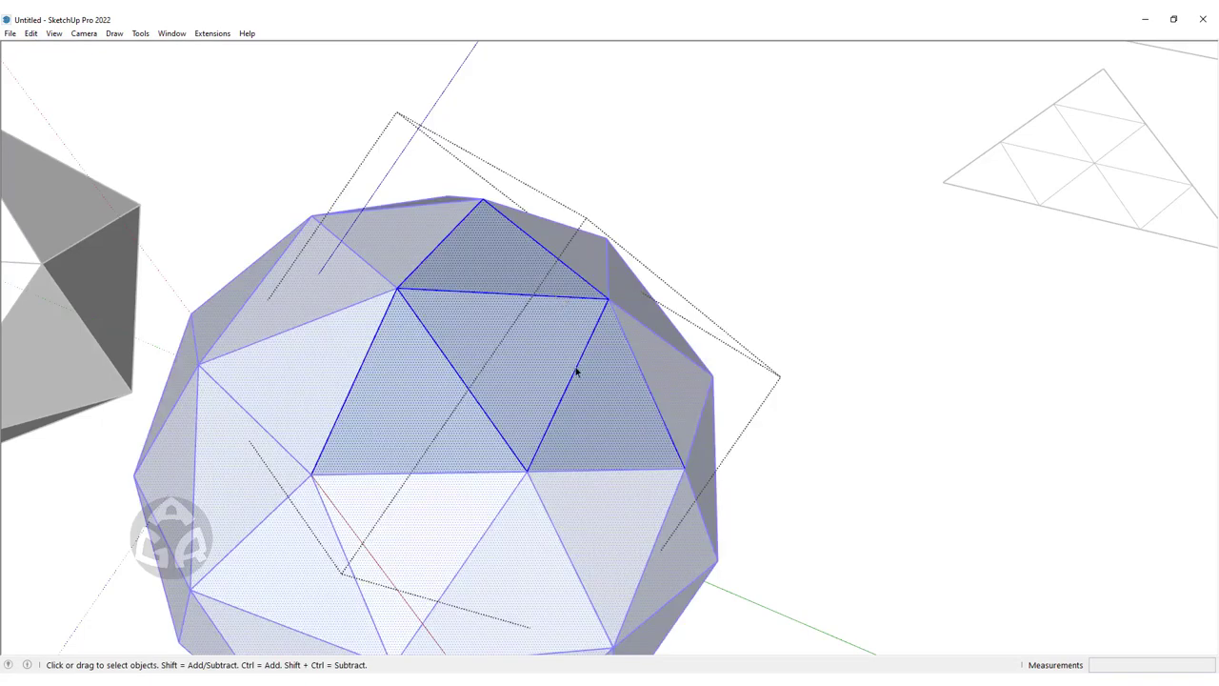
pyautogui.moveTo(547, 394)
pyautogui.mouseDown(button='middle')
pyautogui.moveTo(480, 375)
pyautogui.moveTo(327, 420)
pyautogui.mouseUp(button='middle')
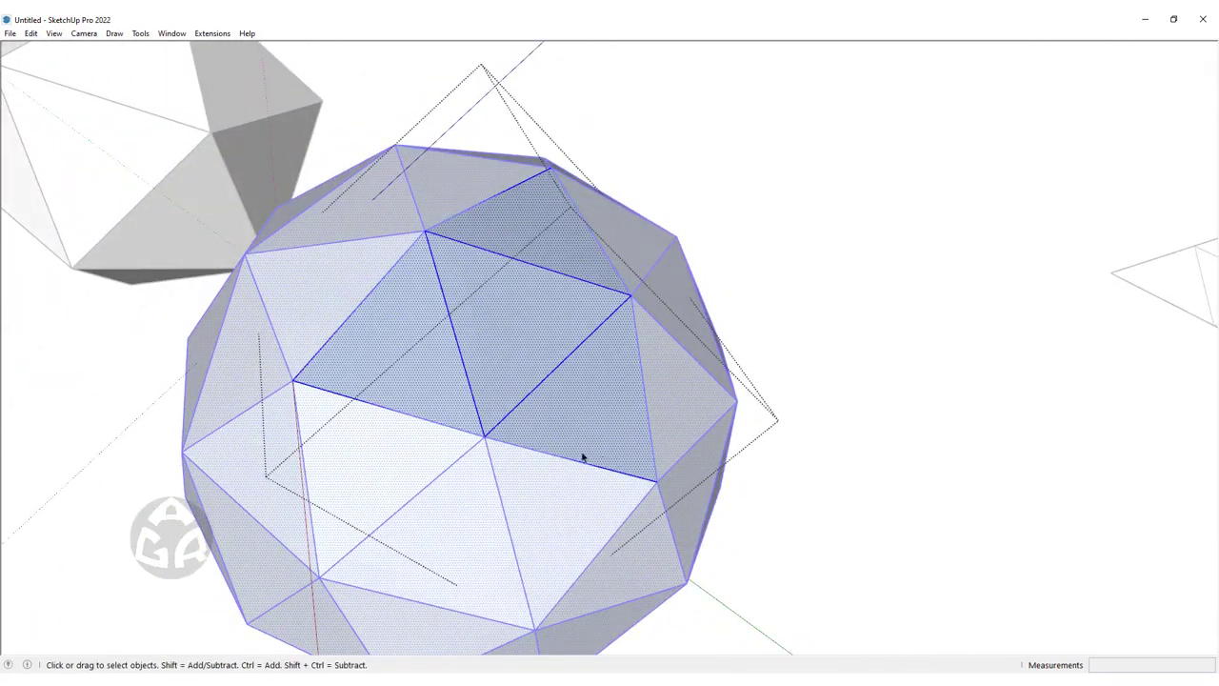
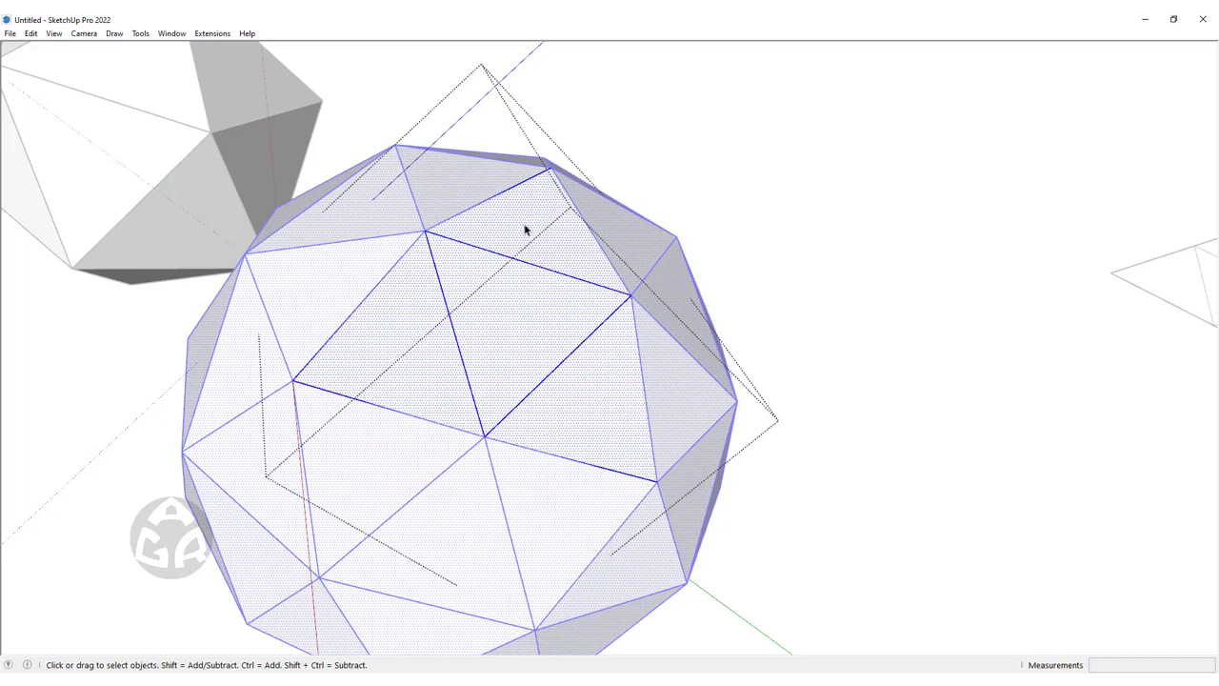
# Orbit to a lower angle and zoom to look over the icosahedron and geodesic sphere
pyautogui.scroll(-5, 524, 229)
pyautogui.moveTo(585, 258); pyautogui.dragTo(544, 299, button='middle')
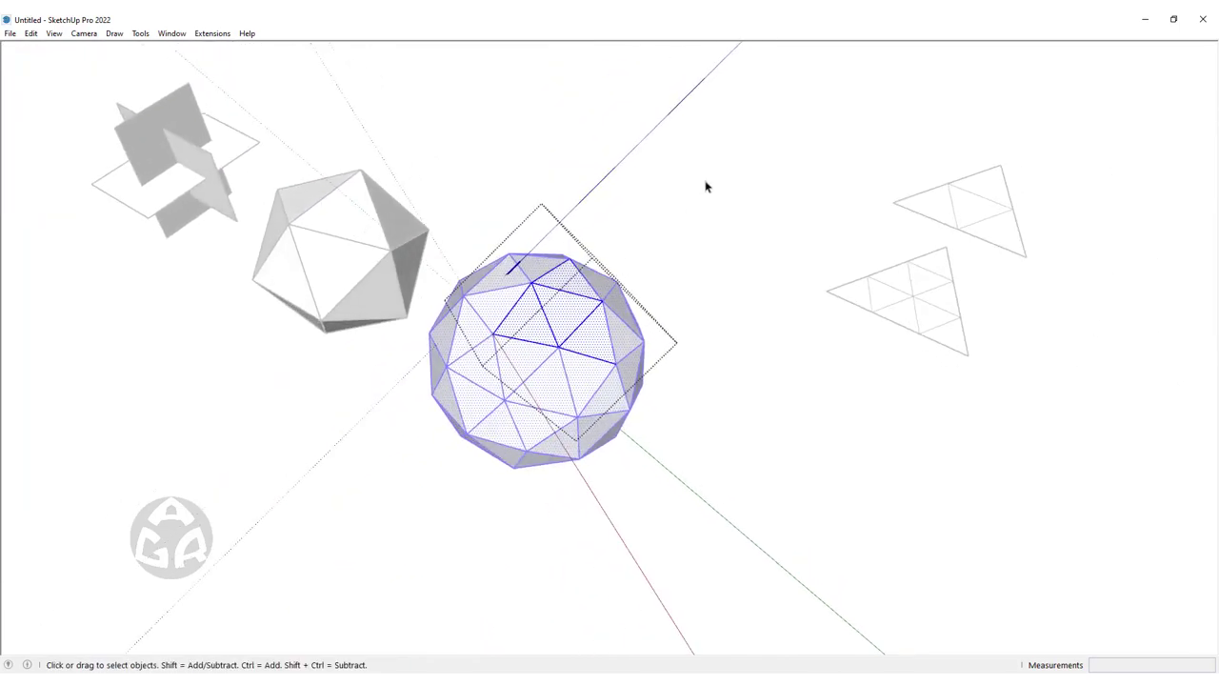
pyautogui.moveTo(705, 185)
pyautogui.mouseDown(button='middle')
pyautogui.moveTo(478, 211)
pyautogui.moveTo(620, 184)
pyautogui.moveTo(254, 85)
pyautogui.moveTo(768, 38)
pyautogui.moveTo(721, 435)
pyautogui.moveTo(597, 562)
pyautogui.moveTo(660, 346)
pyautogui.mouseUp(button='middle')
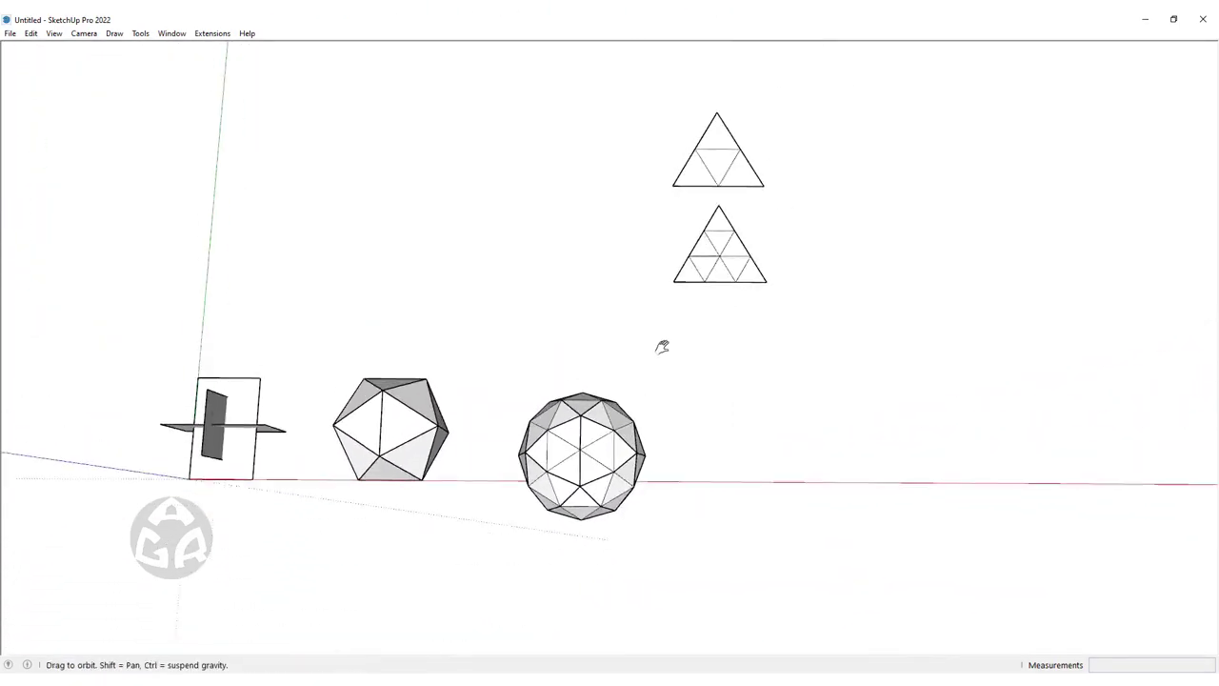
pyautogui.scroll(5, 635, 208)
pyautogui.scroll(2, 634, 207)
# Select the upper subdivided triangle, then reframe the view on the axes and solids
pyautogui.moveTo(448, 420); pyautogui.dragTo(449, 420)
pyautogui.scroll(-3, 656, 180)
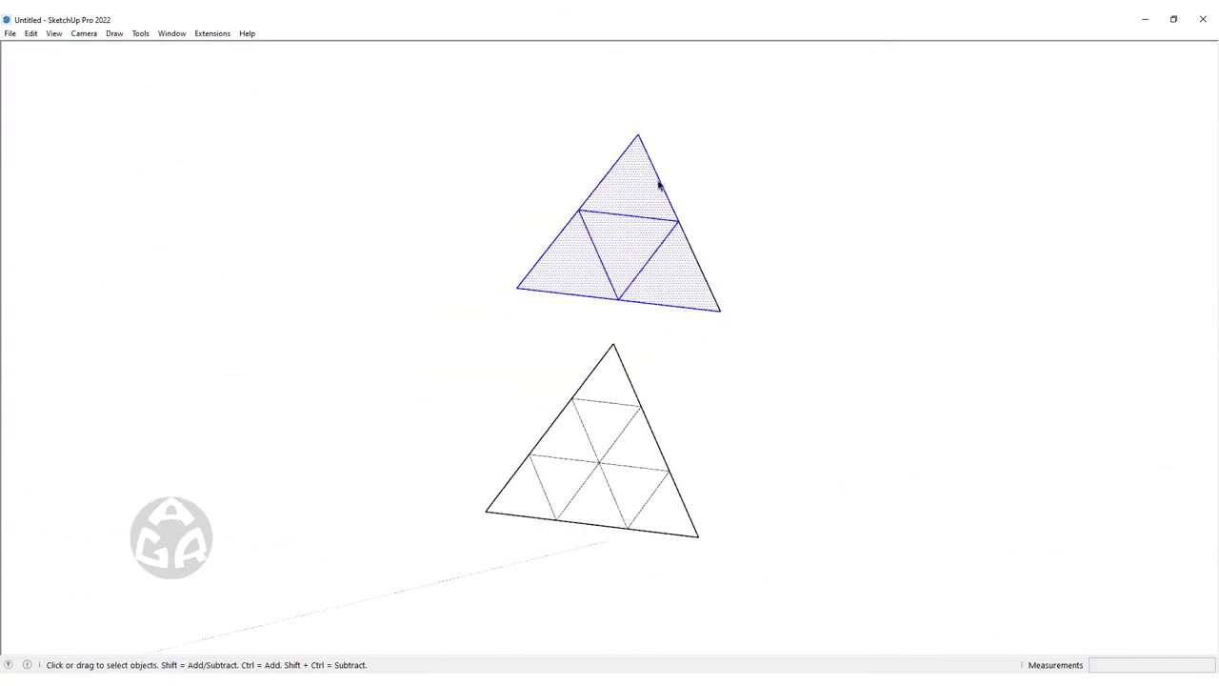
pyautogui.scroll(-5, 438, 391)
pyautogui.scroll(3, 525, 362)
pyautogui.scroll(3, 439, 332)
pyautogui.scroll(-3, 266, 264)
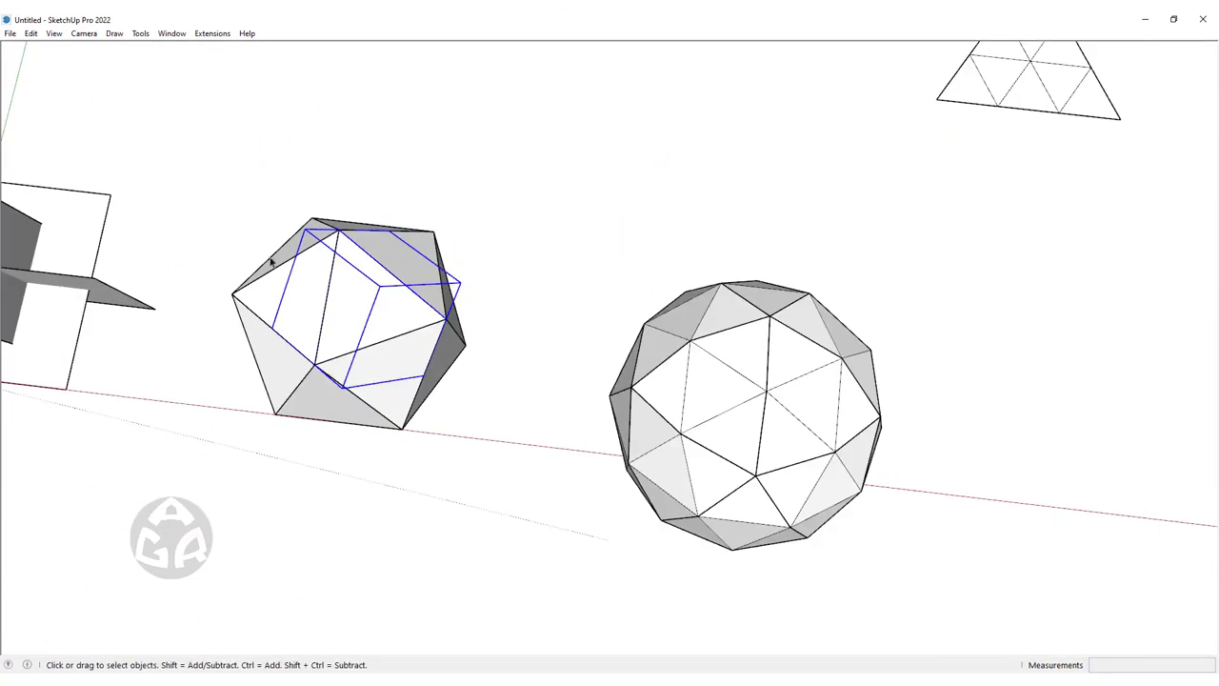
pyautogui.scroll(-2, 650, 215)
pyautogui.scroll(3, 577, 330)
pyautogui.scroll(3, 578, 274)
pyautogui.scroll(2, 578, 273)
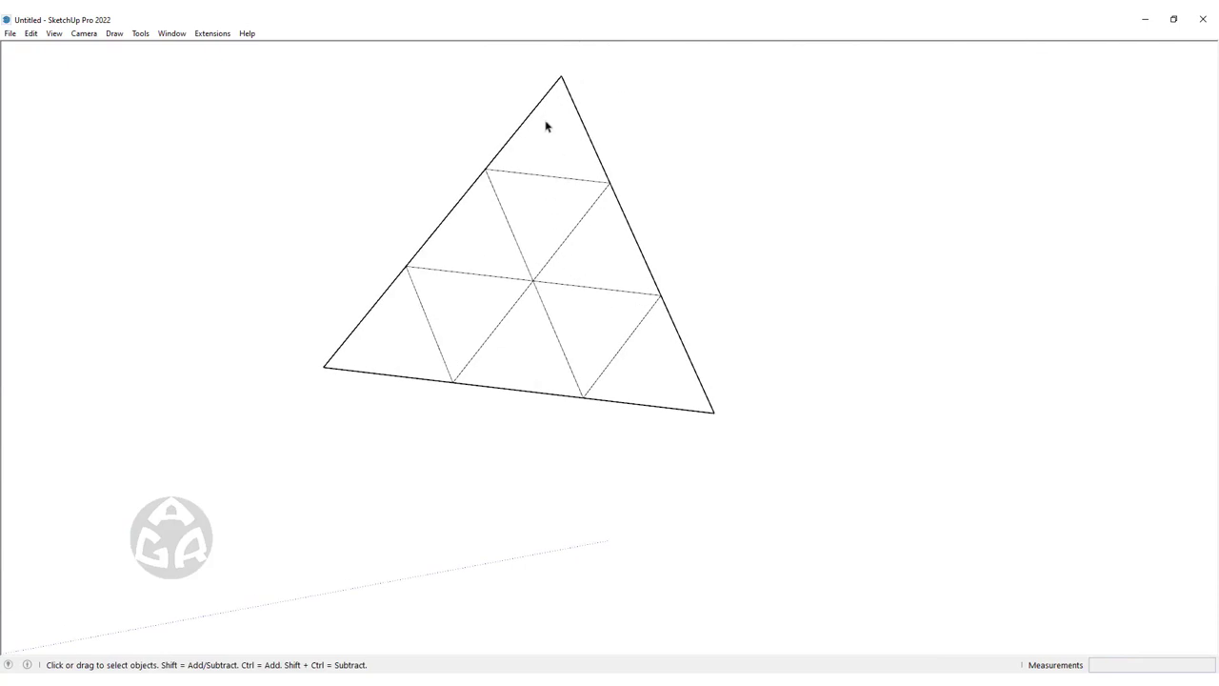
pyautogui.scroll(-2, 617, 217)
pyautogui.scroll(-5, 607, 193)
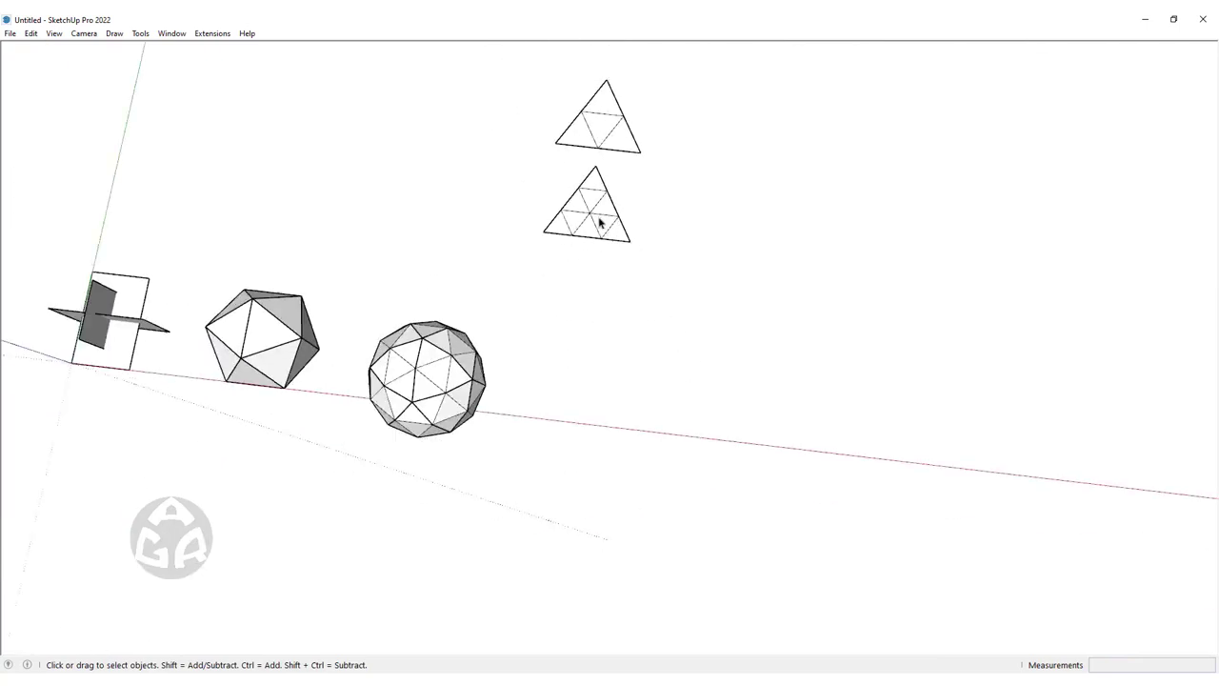
pyautogui.scroll(-2, 599, 223)
pyautogui.moveTo(505, 239); pyautogui.dragTo(622, 432, button='middle')
pyautogui.scroll(3, 623, 432)
# Paste the blue wireframe compound and place it beside the geodesic sphere
pyautogui.hotkey('ctrl', 'v')
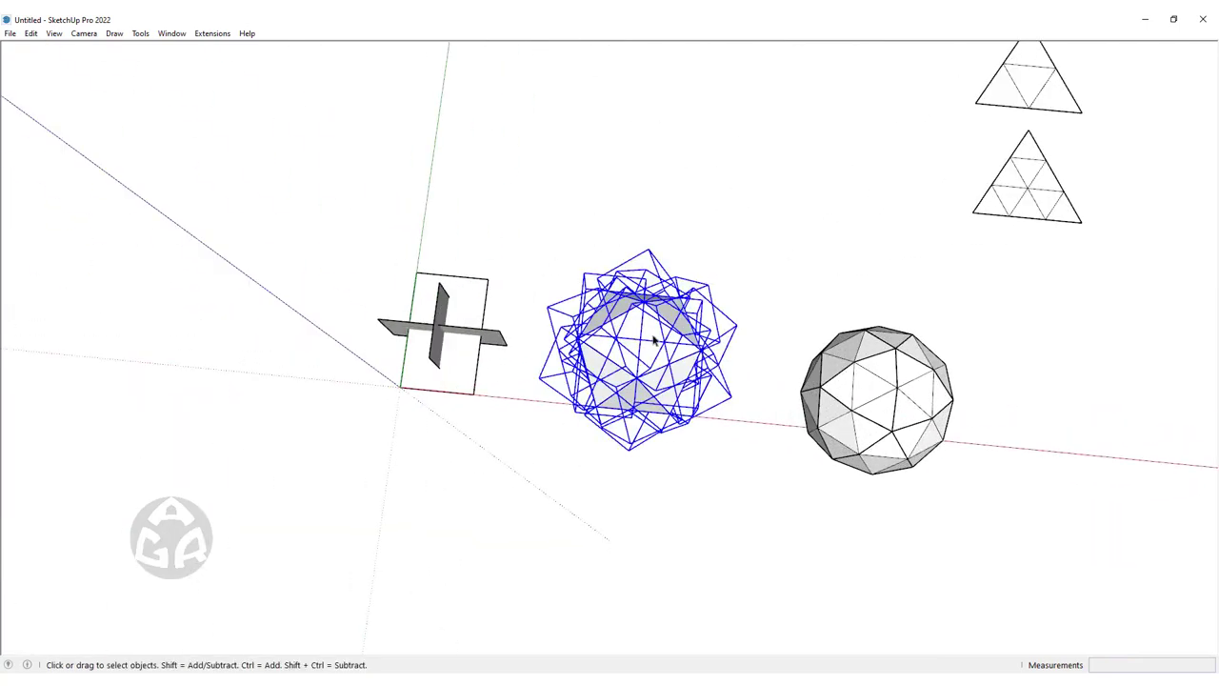
pyautogui.scroll(1, 668, 338)
pyautogui.moveTo(667, 338)
pyautogui.mouseDown(button='middle')
pyautogui.moveTo(886, 410)
pyautogui.moveTo(514, 314)
pyautogui.mouseUp(button='middle')
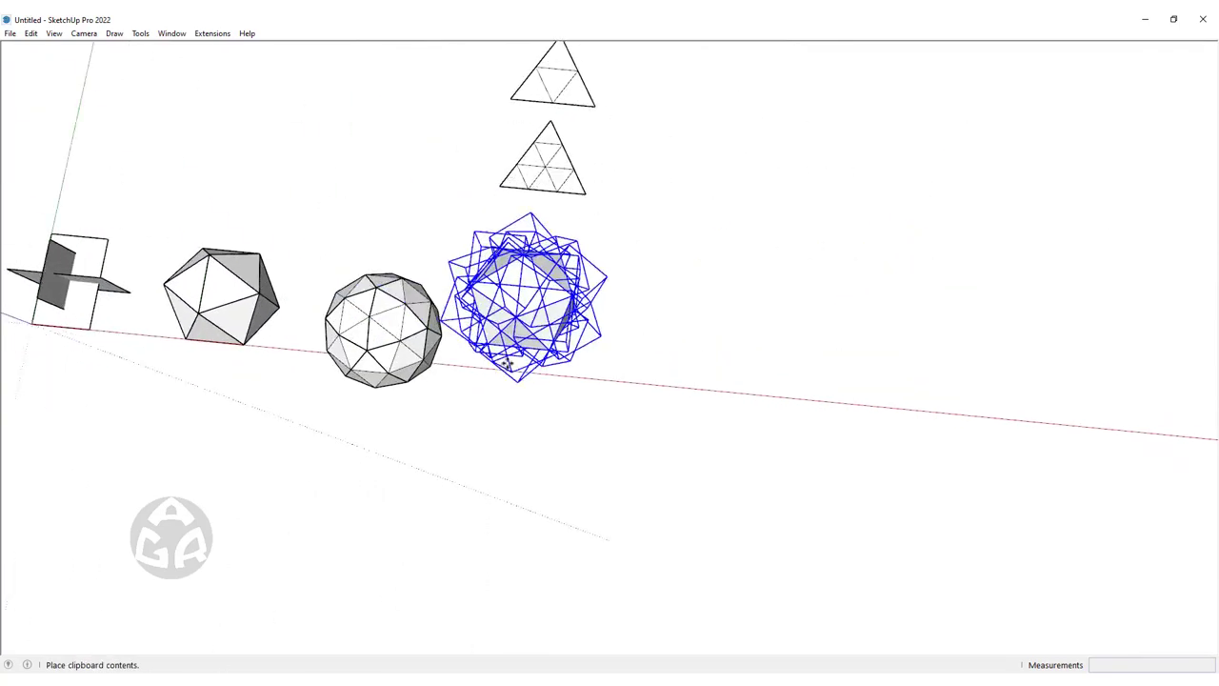
pyautogui.scroll(2, 514, 314)
pyautogui.click(624, 408)
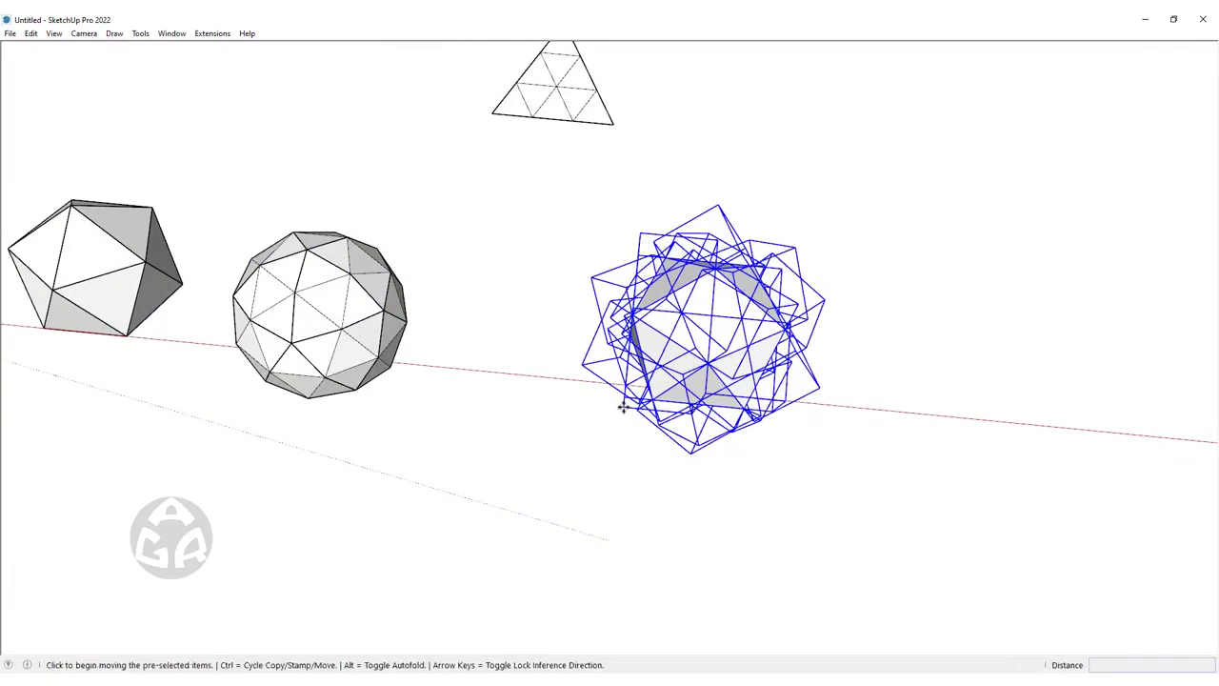
pyautogui.moveTo(624, 407); pyautogui.dragTo(561, 365, button='middle')
pyautogui.scroll(3, 562, 365)
# Make the pasted compound a component, then delete it
pyautogui.rightClick(534, 316)
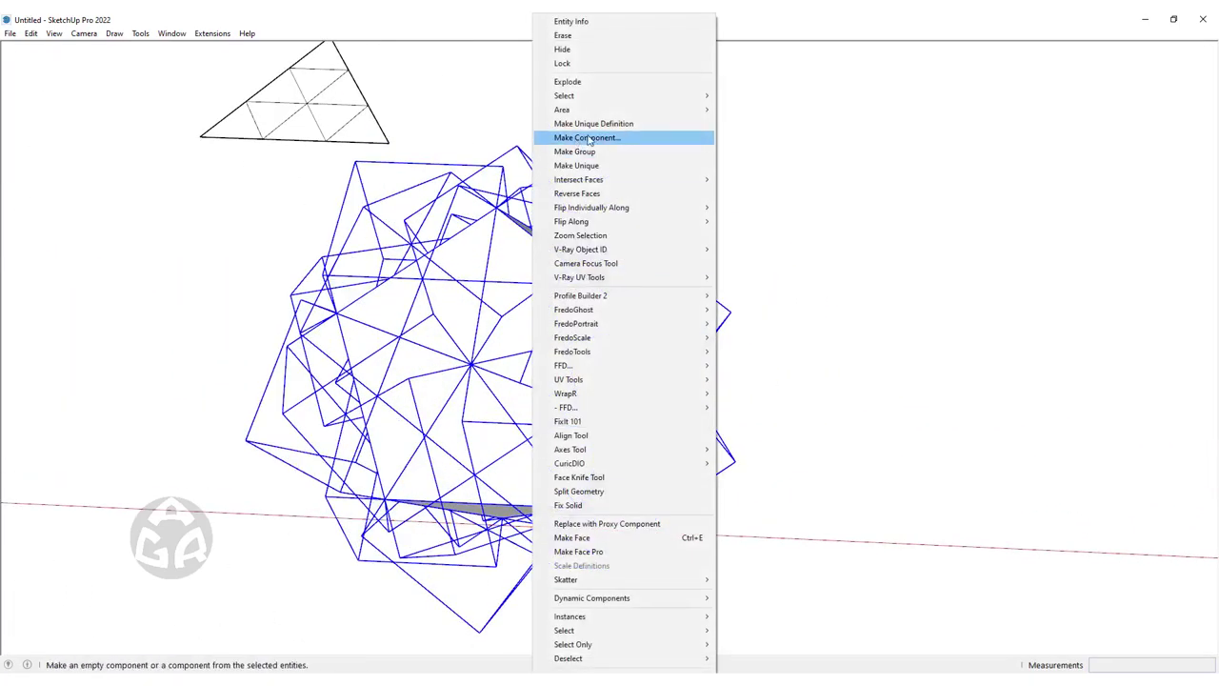
pyautogui.click(620, 163)
pyautogui.moveTo(607, 331)
pyautogui.mouseDown(button='middle')
pyautogui.moveTo(528, 299)
pyautogui.moveTo(353, 329)
pyautogui.moveTo(443, 162)
pyautogui.moveTo(481, 299)
pyautogui.moveTo(514, 299)
pyautogui.moveTo(422, 280)
pyautogui.moveTo(476, 332)
pyautogui.moveTo(574, 293)
pyautogui.mouseUp(button='middle')
pyautogui.press('Delete')
# Turn on X-ray and draw a line joining two opposite vertices of the icosahedron
pyautogui.press('x')
pyautogui.press('l')
pyautogui.click(401, 273)
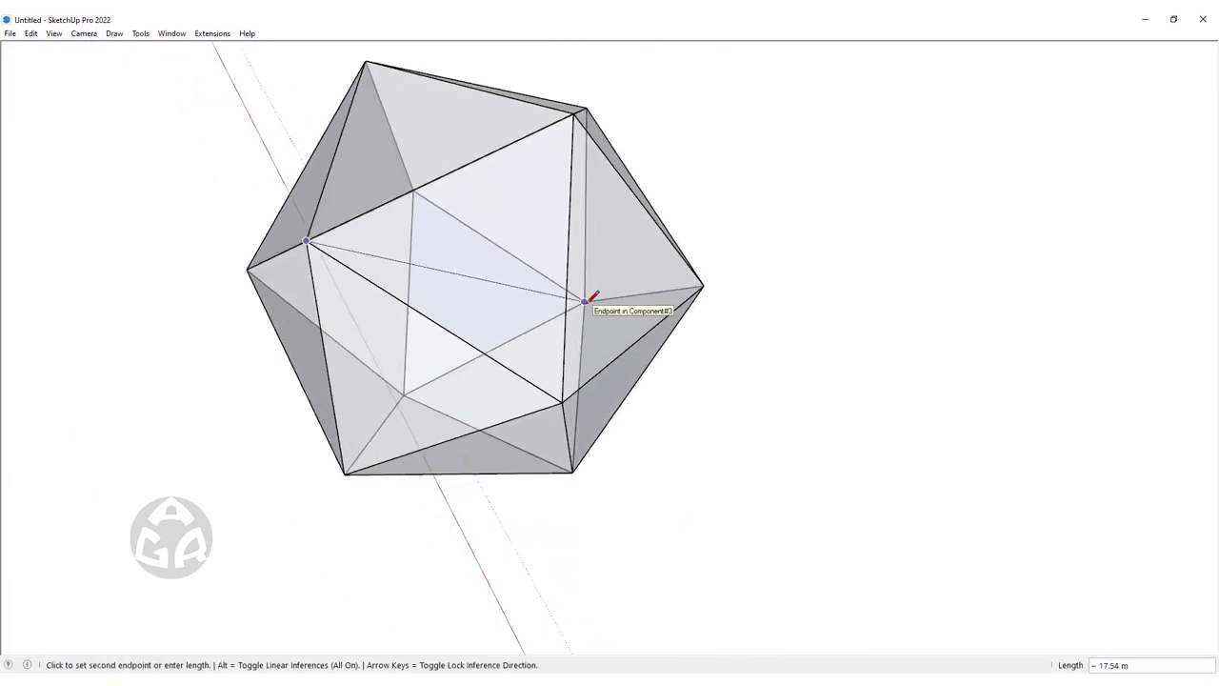
pyautogui.click(582, 301)
pyautogui.press('space')
# Orbit around the icosahedron and start the Rotate tool with its plane locked
pyautogui.moveTo(472, 280)
pyautogui.mouseDown(button='middle')
pyautogui.moveTo(525, 334)
pyautogui.moveTo(275, 261)
pyautogui.moveTo(454, 203)
pyautogui.moveTo(357, 237)
pyautogui.mouseUp(button='middle')
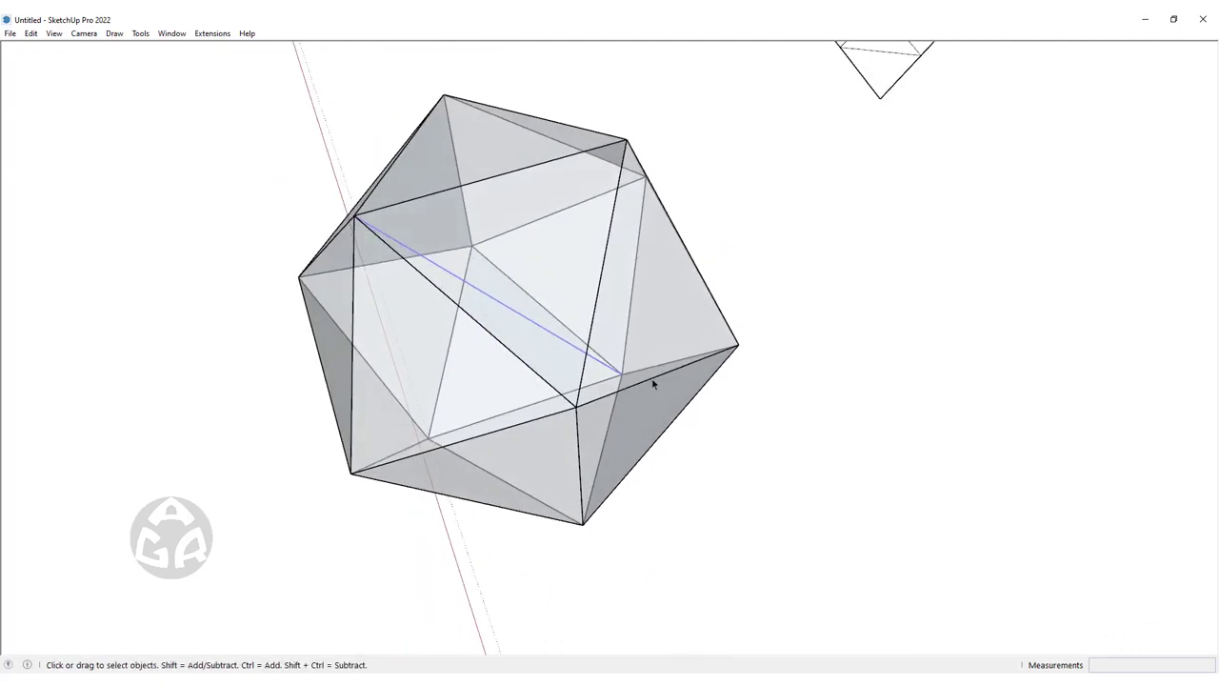
pyautogui.moveTo(654, 383)
pyautogui.mouseDown(button='middle')
pyautogui.moveTo(301, 270)
pyautogui.moveTo(602, 402)
pyautogui.mouseUp(button='middle')
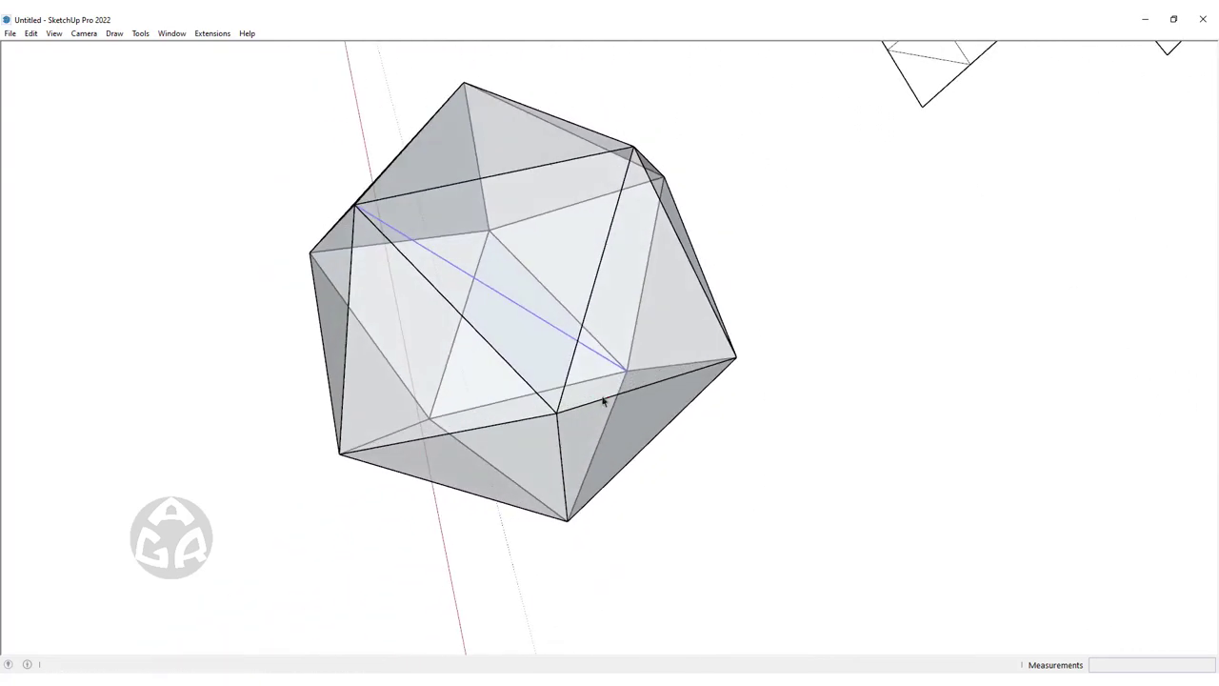
pyautogui.moveTo(546, 275)
pyautogui.mouseDown(button='middle')
pyautogui.moveTo(584, 343)
pyautogui.moveTo(561, 253)
pyautogui.moveTo(631, 222)
pyautogui.moveTo(520, 315)
pyautogui.mouseUp(button='middle')
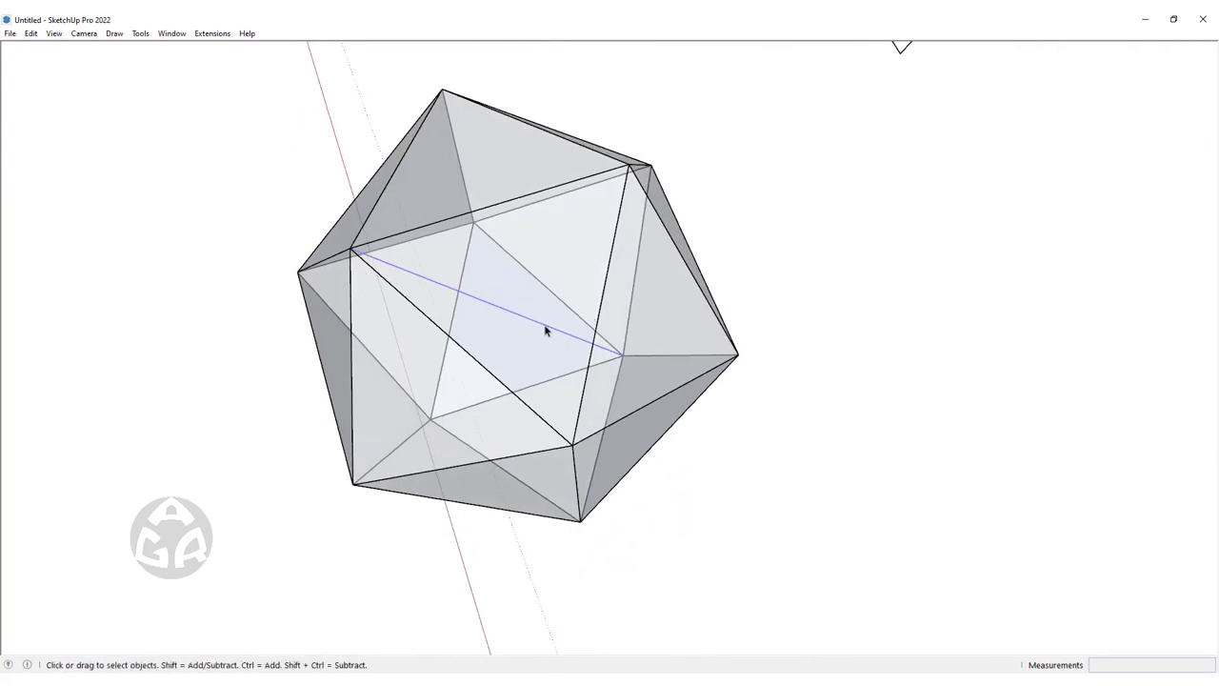
pyautogui.moveTo(545, 330)
pyautogui.mouseDown(button='middle')
pyautogui.moveTo(517, 326)
pyautogui.moveTo(575, 334)
pyautogui.mouseUp(button='middle')
pyautogui.press('q')
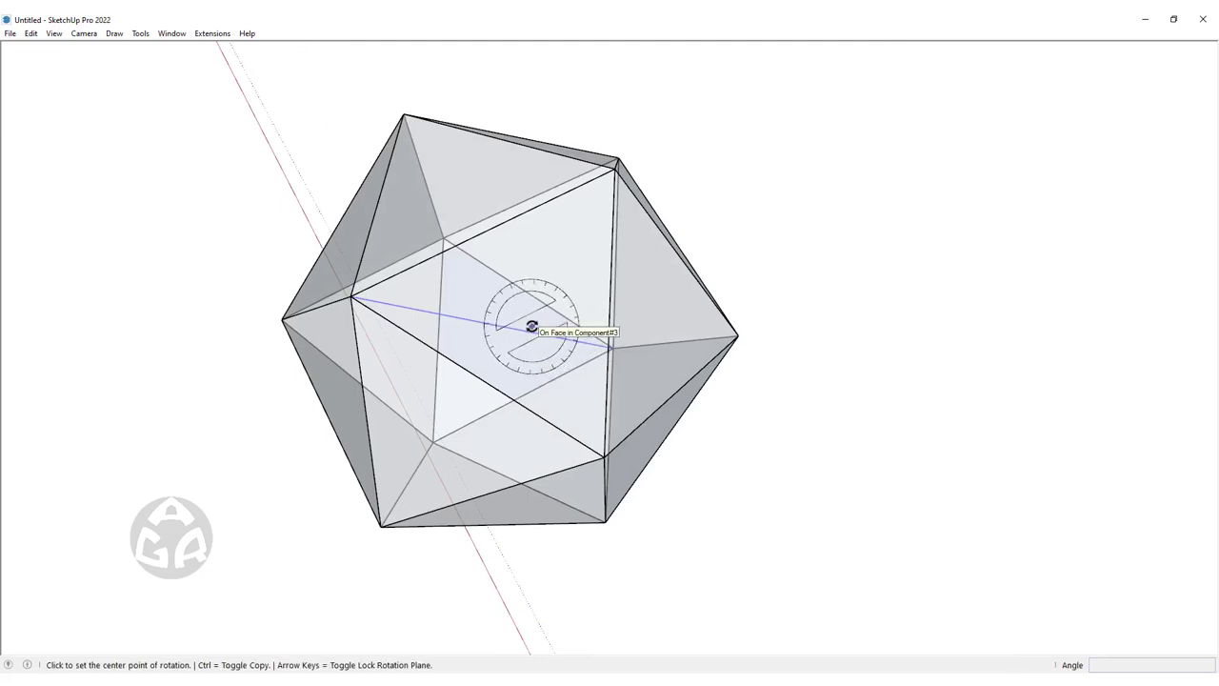
pyautogui.press('Right')
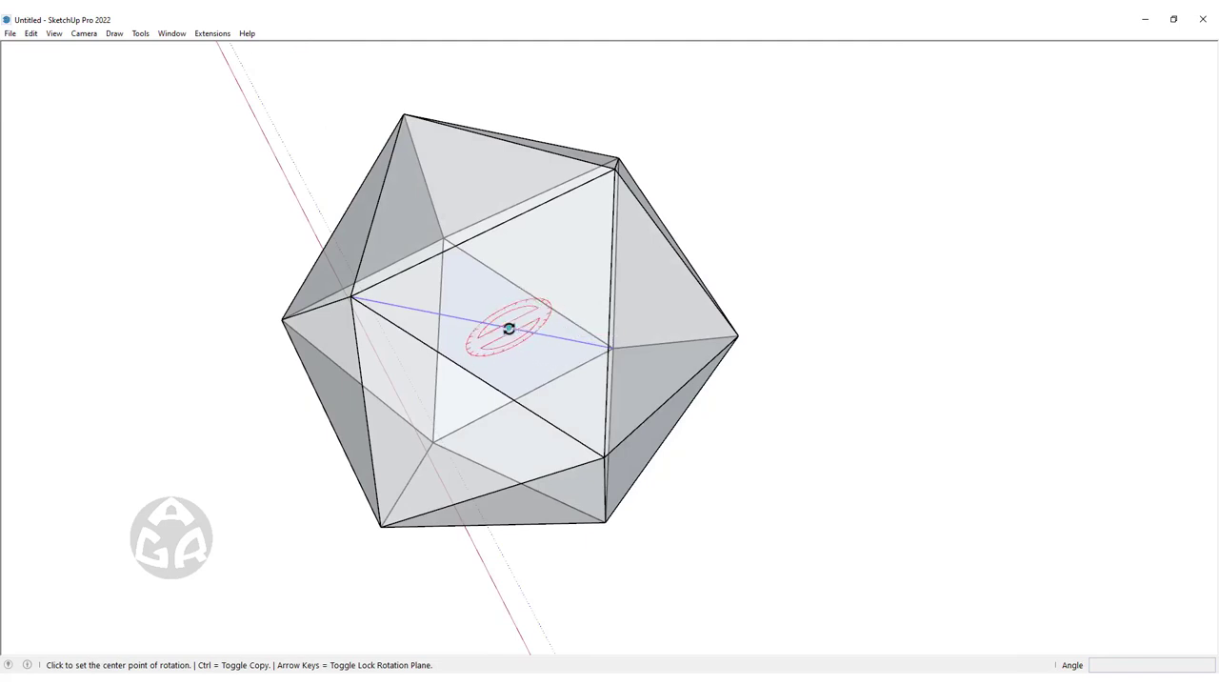
# Rotate-copy the line about its midpoint up to the top vertex, divided into three equal copies
pyautogui.click(509, 328)
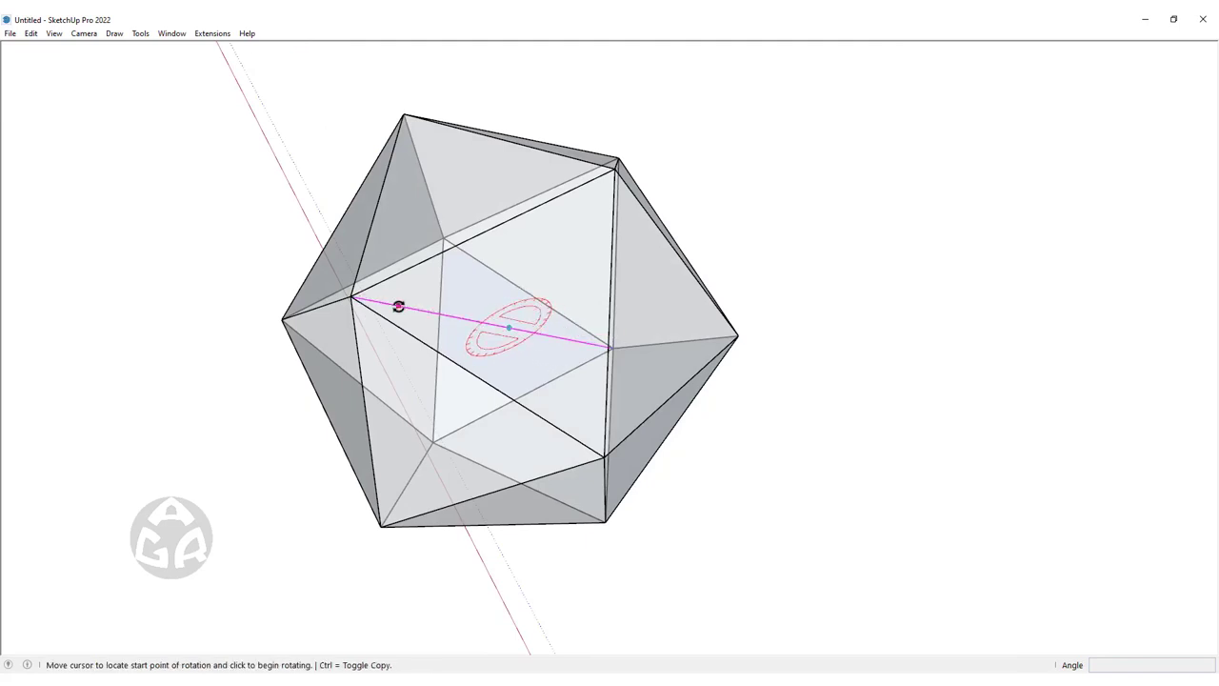
pyautogui.click(398, 306)
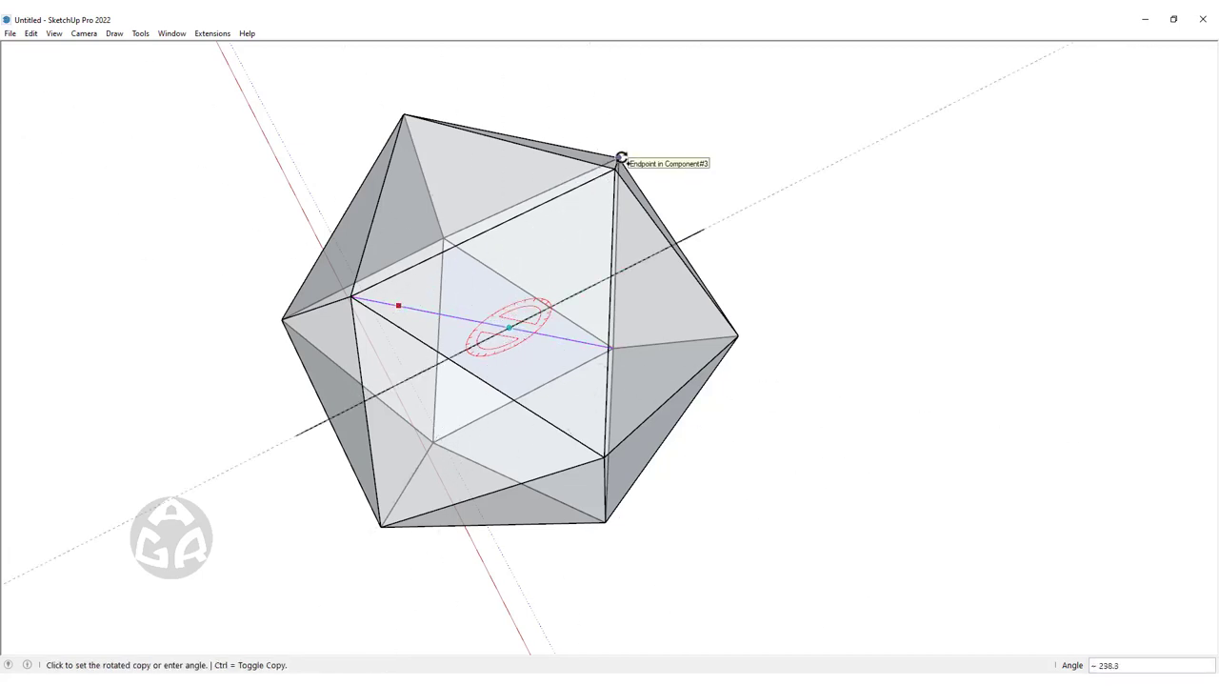
pyautogui.moveTo(614, 197); pyautogui.dragTo(634, 85, button='middle')
pyautogui.scroll(3, 610, 136)
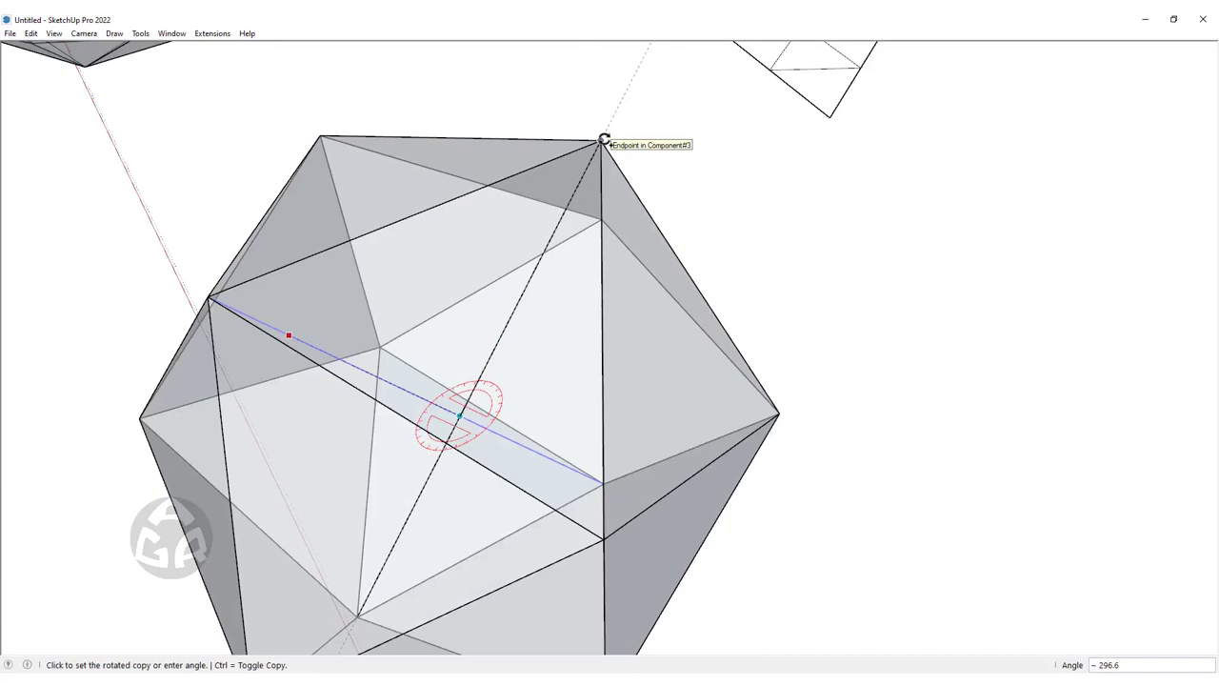
pyautogui.click(604, 140)
pyautogui.write('/2')
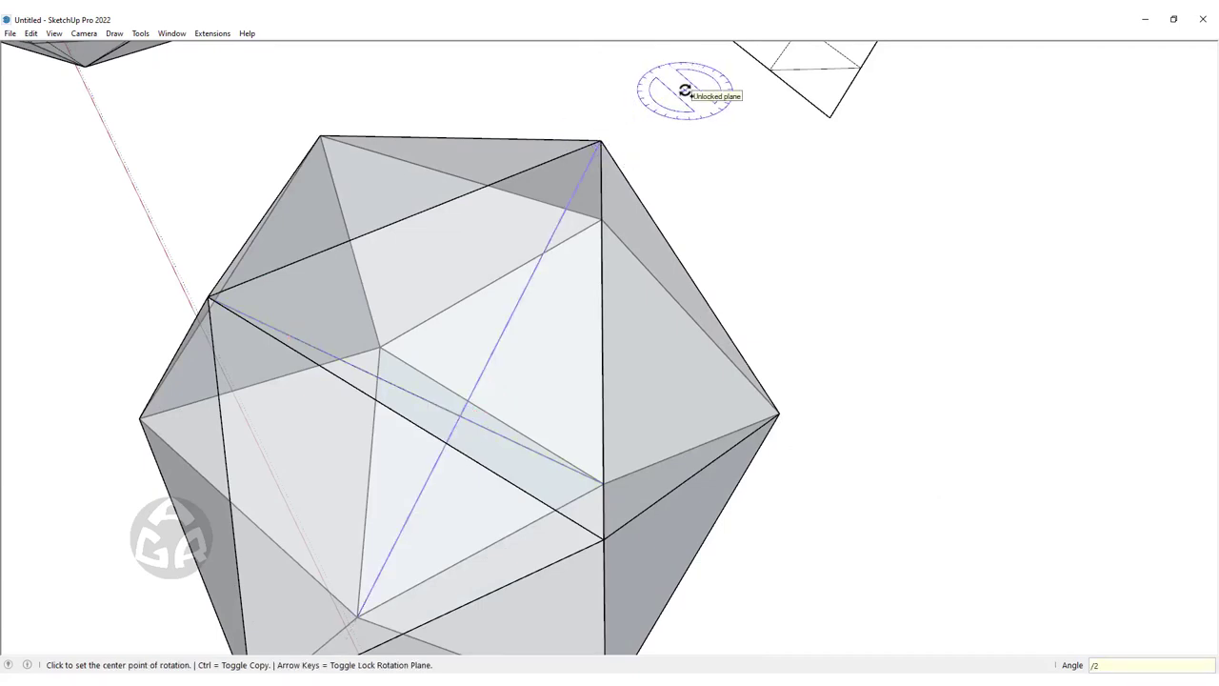
pyautogui.write('3')
pyautogui.press('Return')
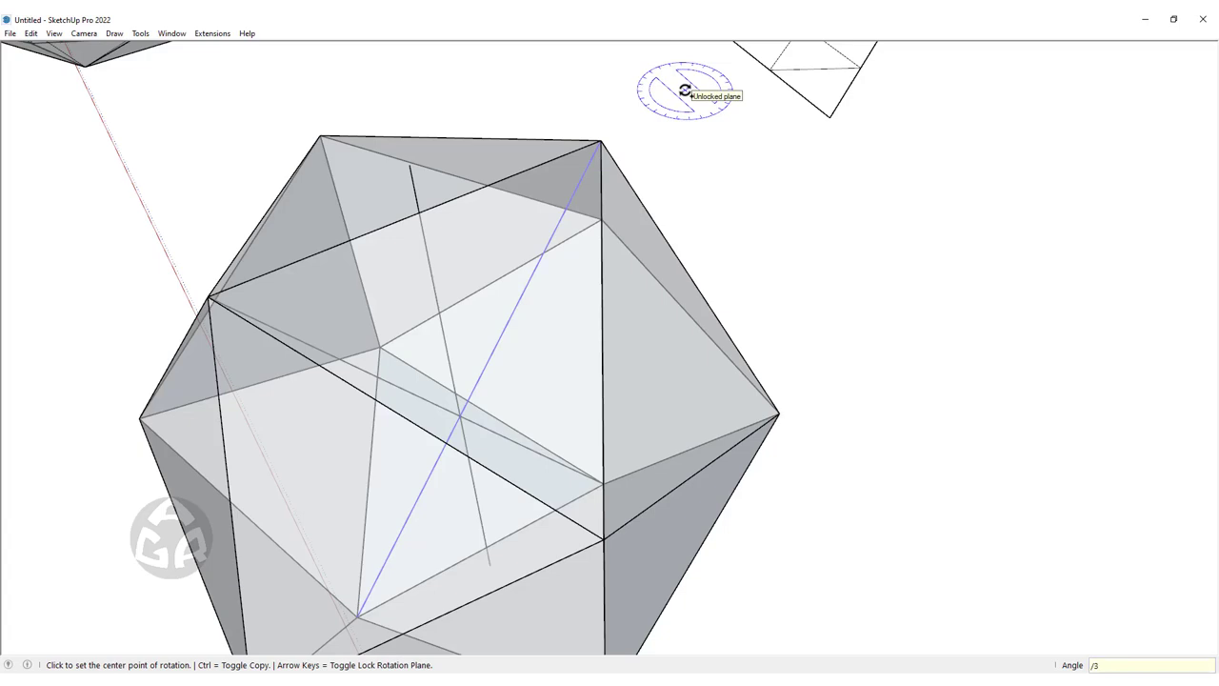
pyautogui.press('Return')
pyautogui.press('space')
# Rotate-copy another face line about its midpoint to the top vertex in even steps, then inspect the guides
pyautogui.moveTo(685, 91)
pyautogui.mouseDown(button='middle')
pyautogui.moveTo(482, 422)
pyautogui.moveTo(485, 462)
pyautogui.mouseUp(button='middle')
pyautogui.click(410, 390)
pyautogui.click(416, 400)
pyautogui.press('q')
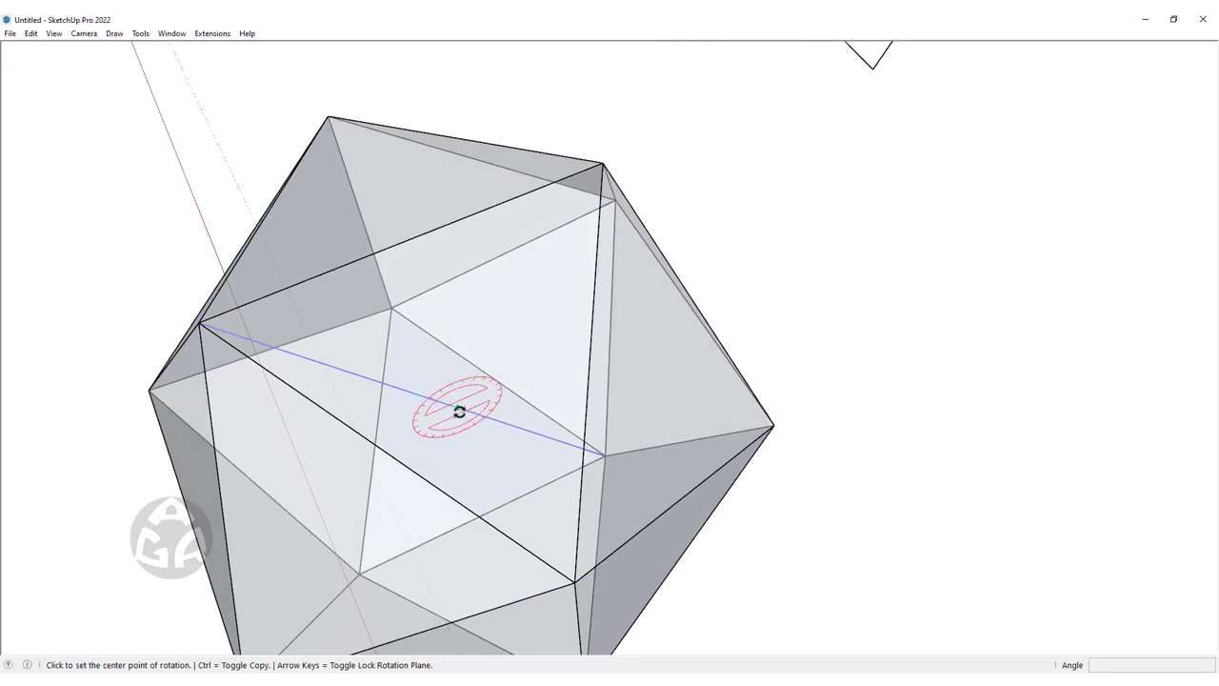
pyautogui.click(458, 407)
pyautogui.click(293, 354)
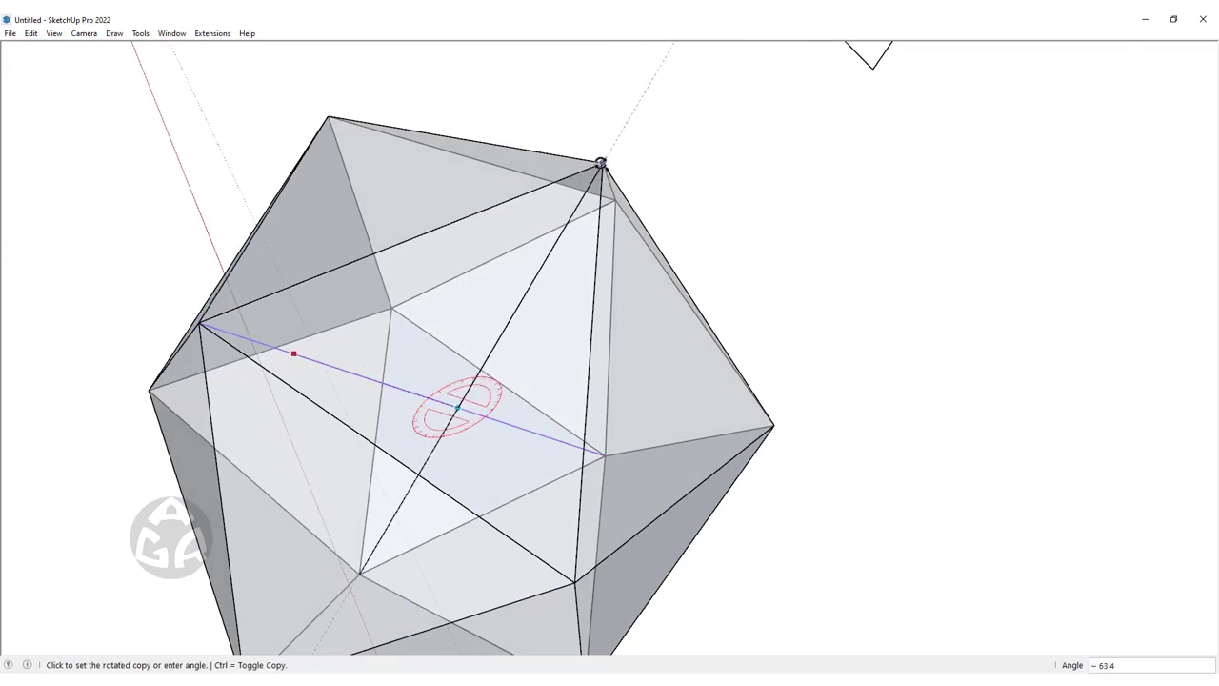
pyautogui.click(600, 165)
pyautogui.write('/3')
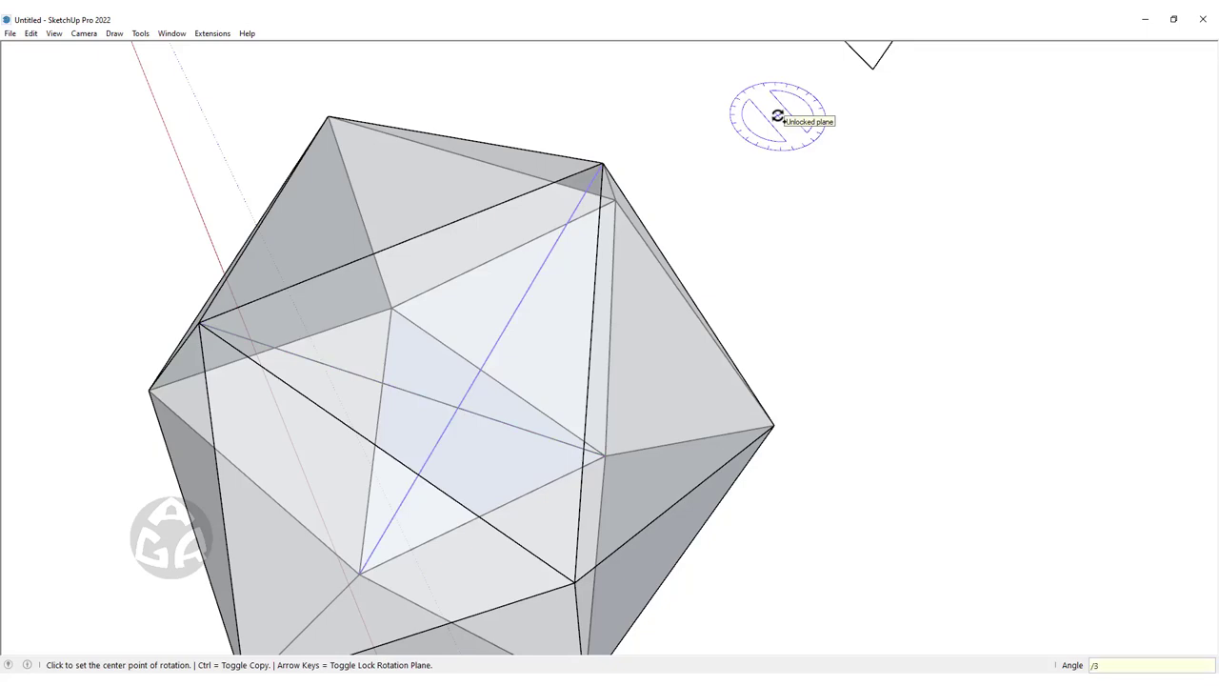
pyautogui.press('Return')
pyautogui.press('space')
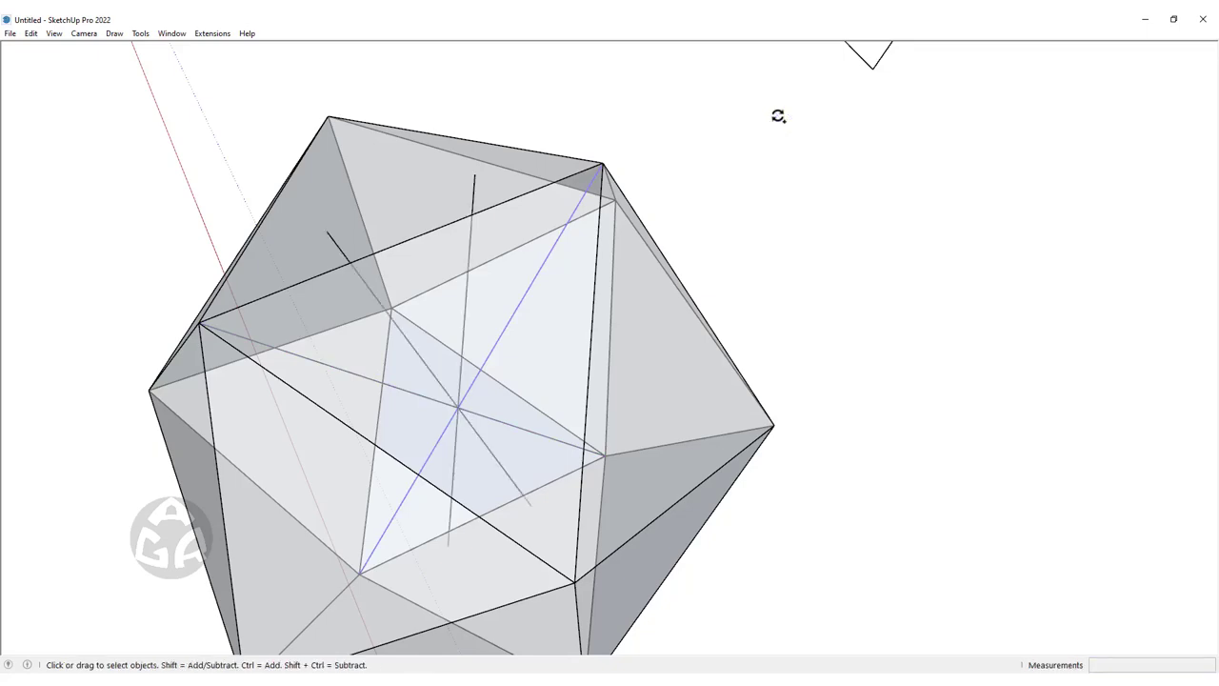
pyautogui.moveTo(483, 261)
pyautogui.mouseDown(button='middle')
pyautogui.moveTo(577, 117)
pyautogui.moveTo(587, 142)
pyautogui.mouseUp(button='middle')
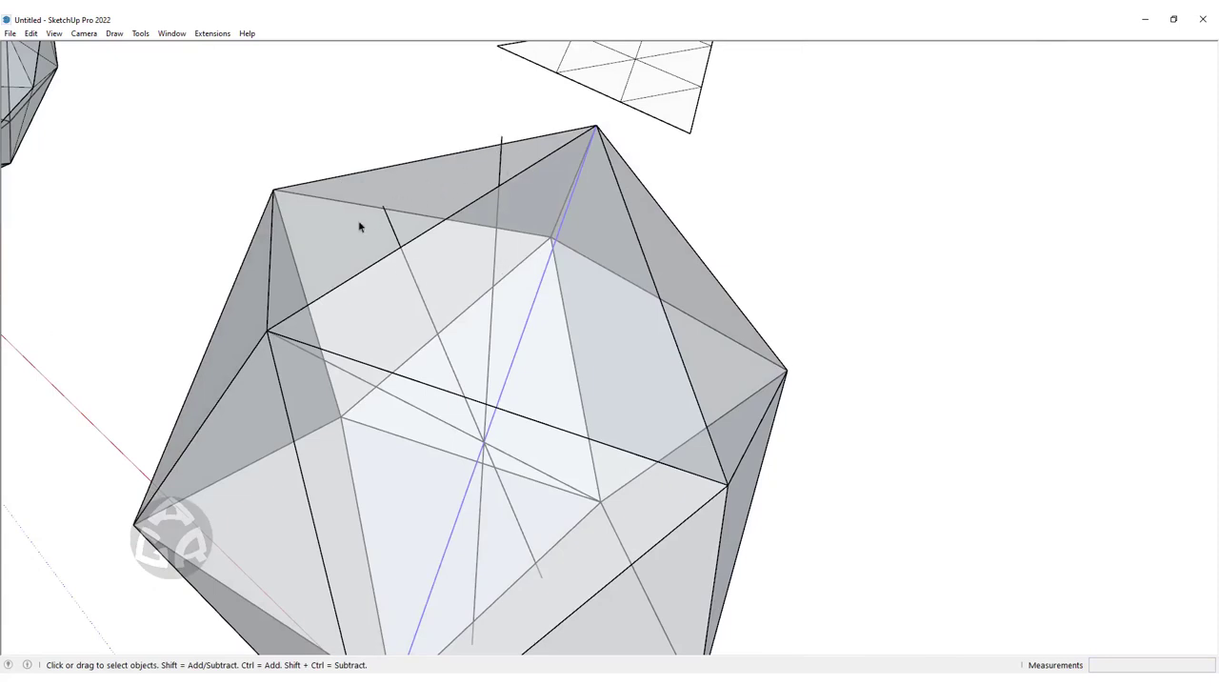
pyautogui.moveTo(525, 168)
pyautogui.mouseDown(button='middle')
pyautogui.moveTo(786, 111)
pyautogui.moveTo(924, 60)
pyautogui.moveTo(473, 65)
pyautogui.moveTo(439, 273)
pyautogui.mouseUp(button='middle')
# Place the drawing axes on an icosahedron edge, with the green axis aimed at the face centre
pyautogui.scroll(-5, 439, 273)
pyautogui.scroll(-3, 528, 174)
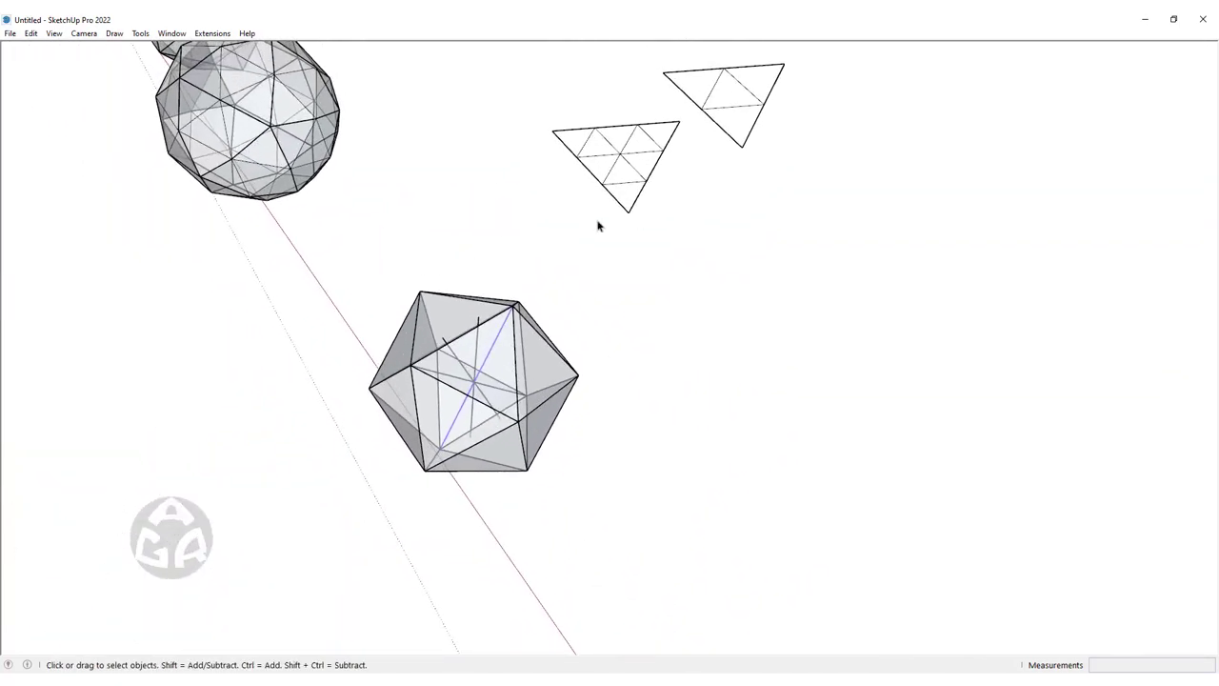
pyautogui.scroll(6, 599, 226)
pyautogui.moveTo(675, 79); pyautogui.dragTo(681, 294, button='middle')
pyautogui.scroll(-3, 389, 136)
pyautogui.scroll(-3, 476, 136)
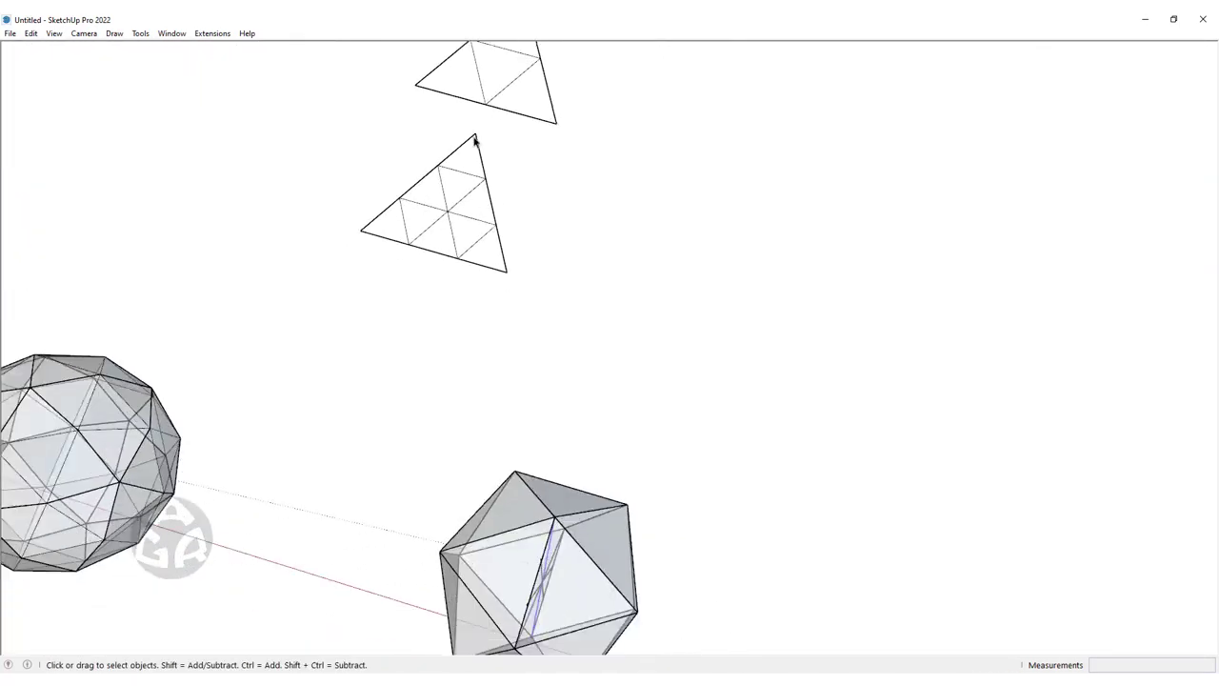
pyautogui.moveTo(476, 136)
pyautogui.mouseDown(button='middle')
pyautogui.moveTo(563, 315)
pyautogui.moveTo(327, 307)
pyautogui.mouseUp(button='middle')
pyautogui.scroll(5, 525, 348)
pyautogui.scroll(2, 558, 282)
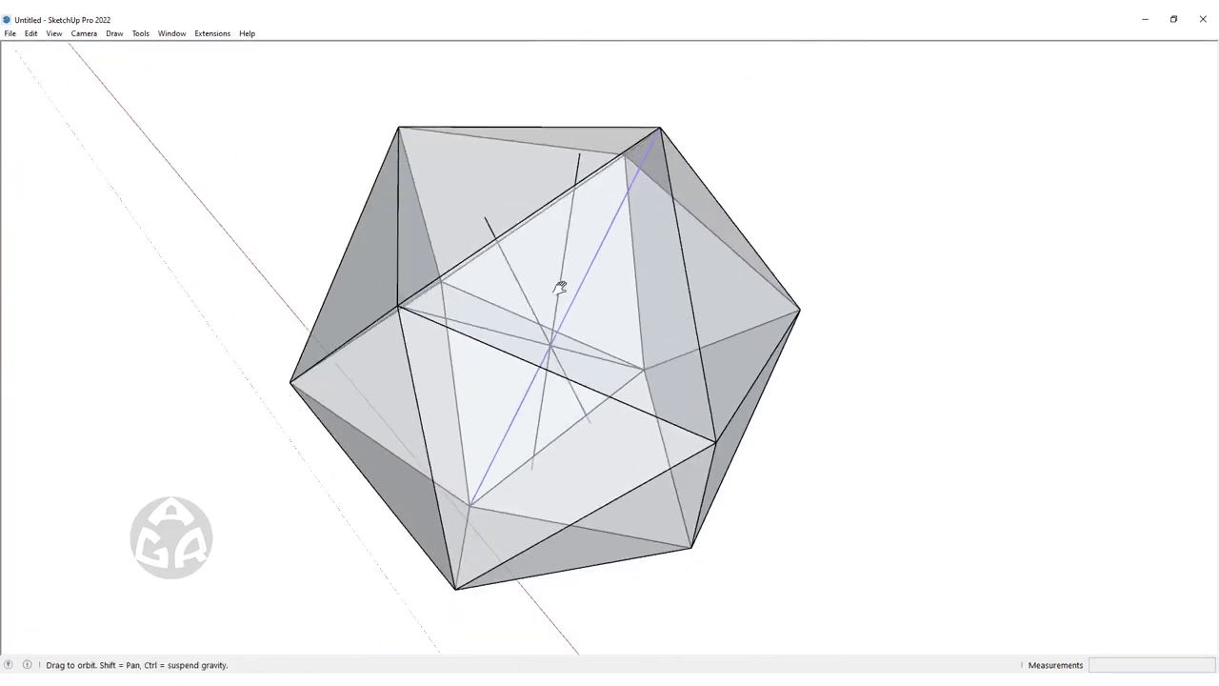
pyautogui.moveTo(558, 283); pyautogui.dragTo(391, 312, button='middle')
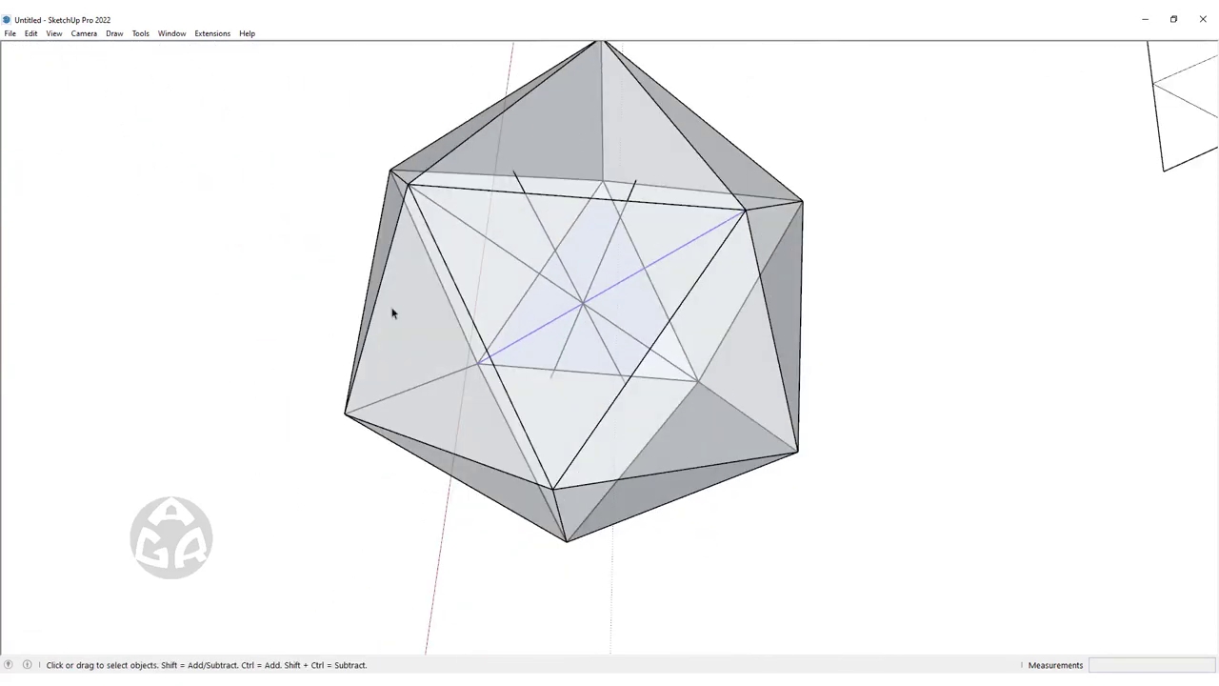
pyautogui.rightClick(510, 87)
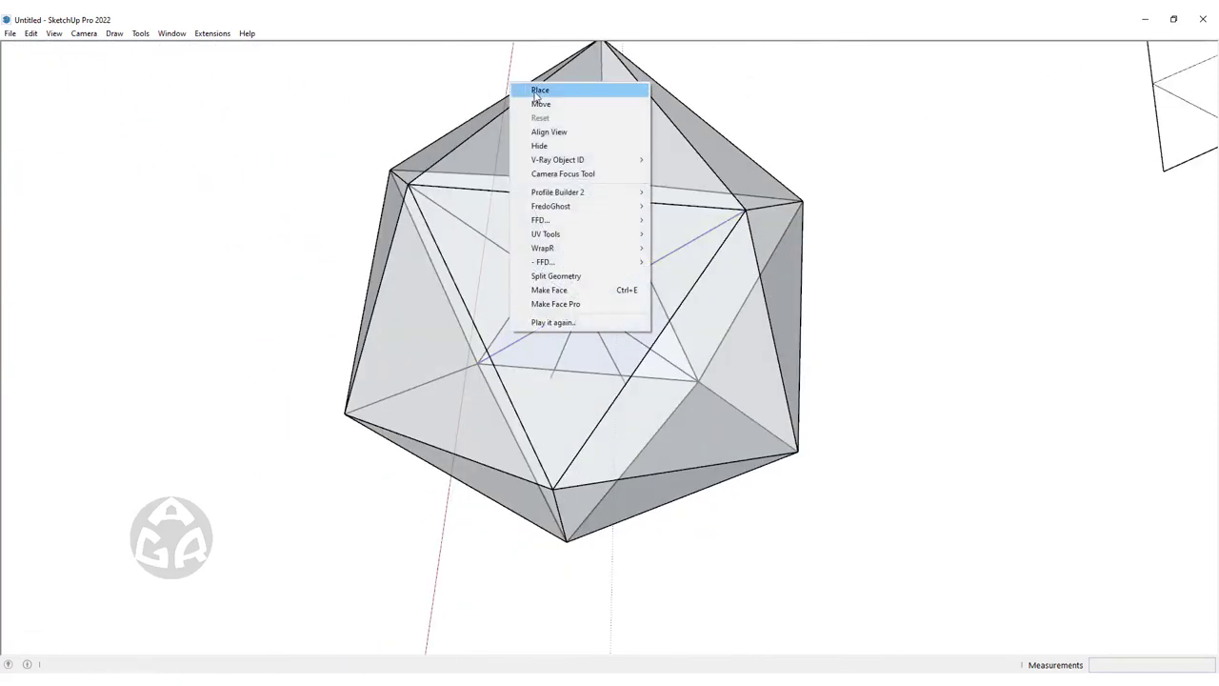
pyautogui.click(536, 95)
pyautogui.moveTo(536, 94)
pyautogui.mouseDown(button='middle')
pyautogui.moveTo(756, 253)
pyautogui.moveTo(544, 272)
pyautogui.mouseUp(button='middle')
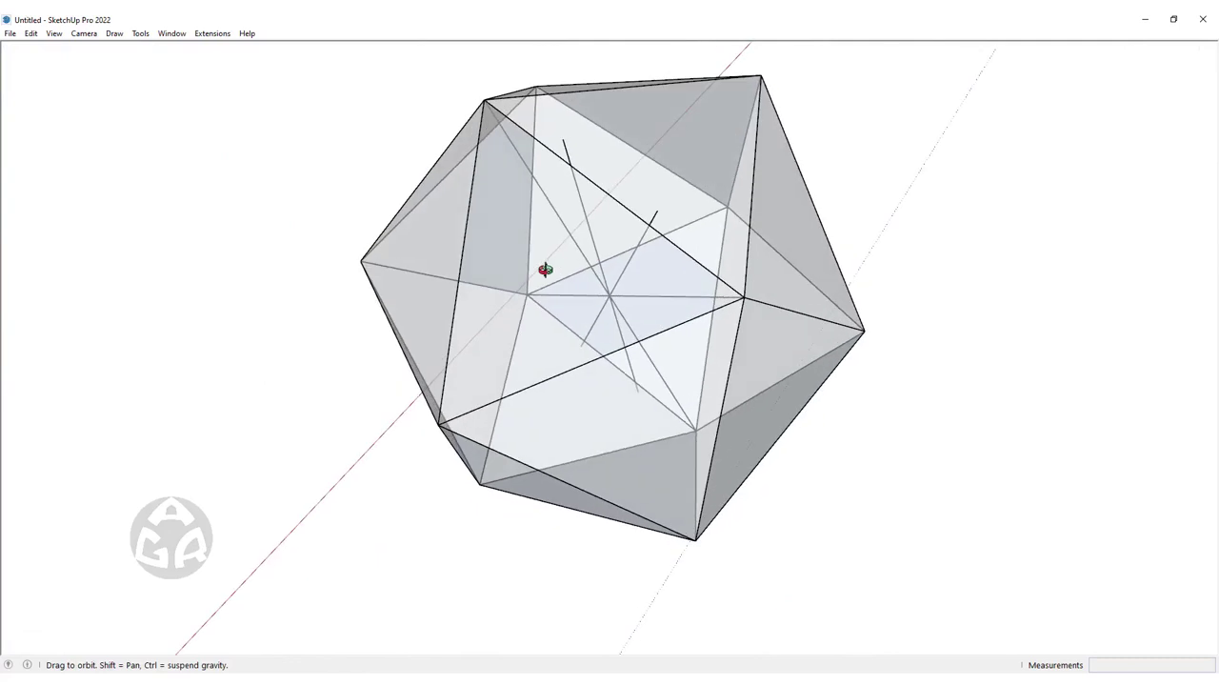
pyautogui.click(461, 262)
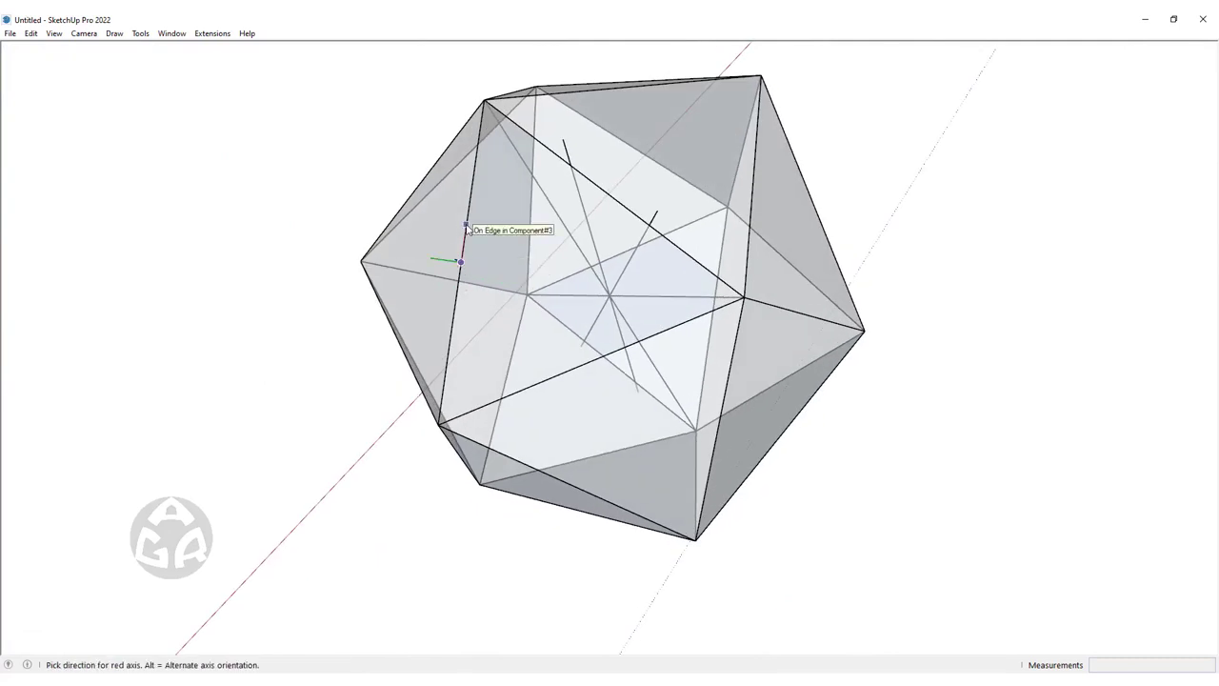
pyautogui.click(467, 227)
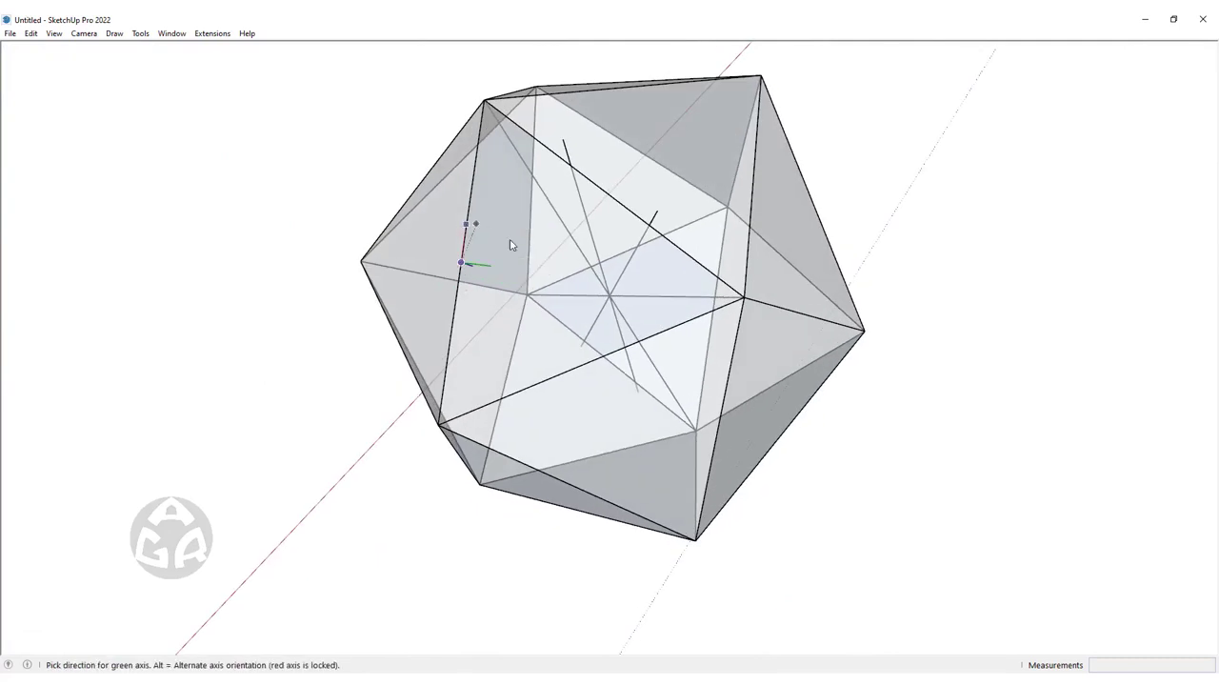
pyautogui.click(609, 298)
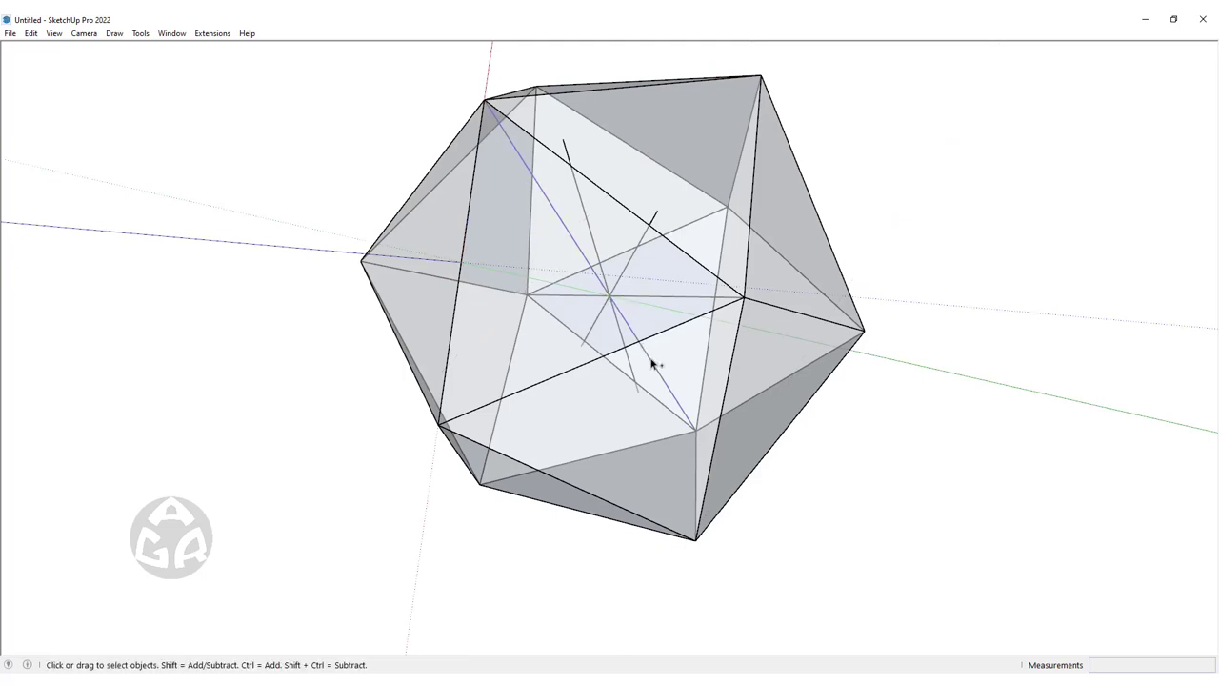
# Rotate-copy the line about the face centre to the lower vertex, split into /3 equal steps
pyautogui.press('q')
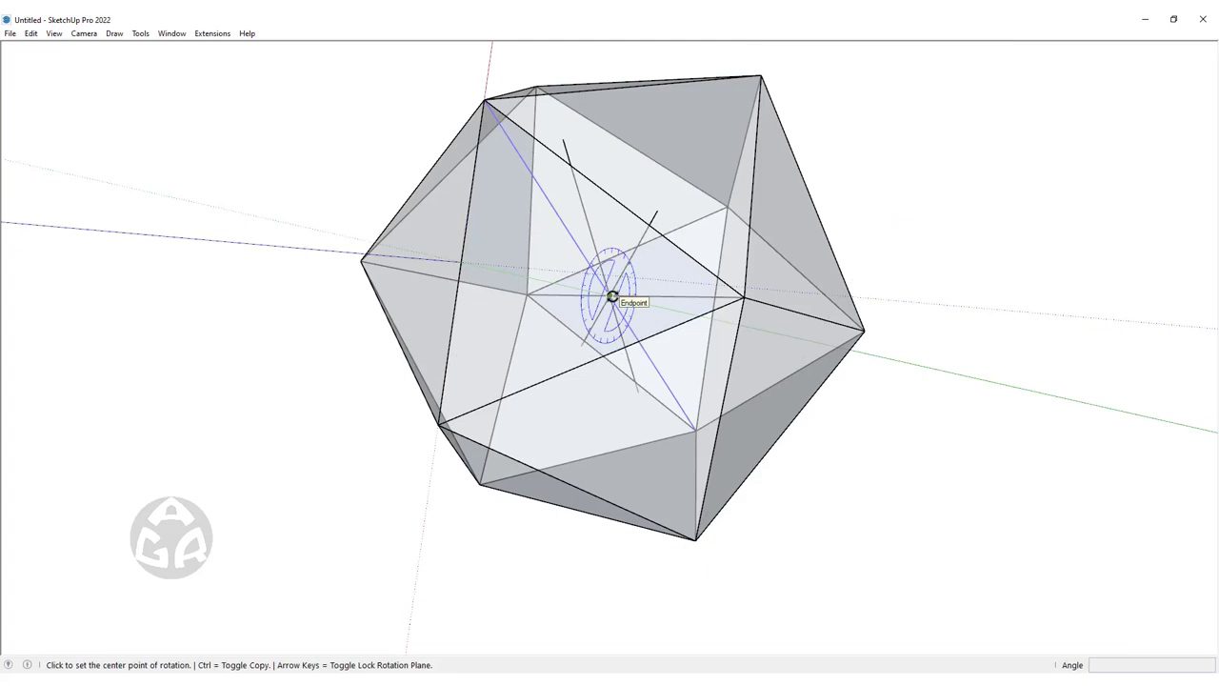
pyautogui.click(610, 296)
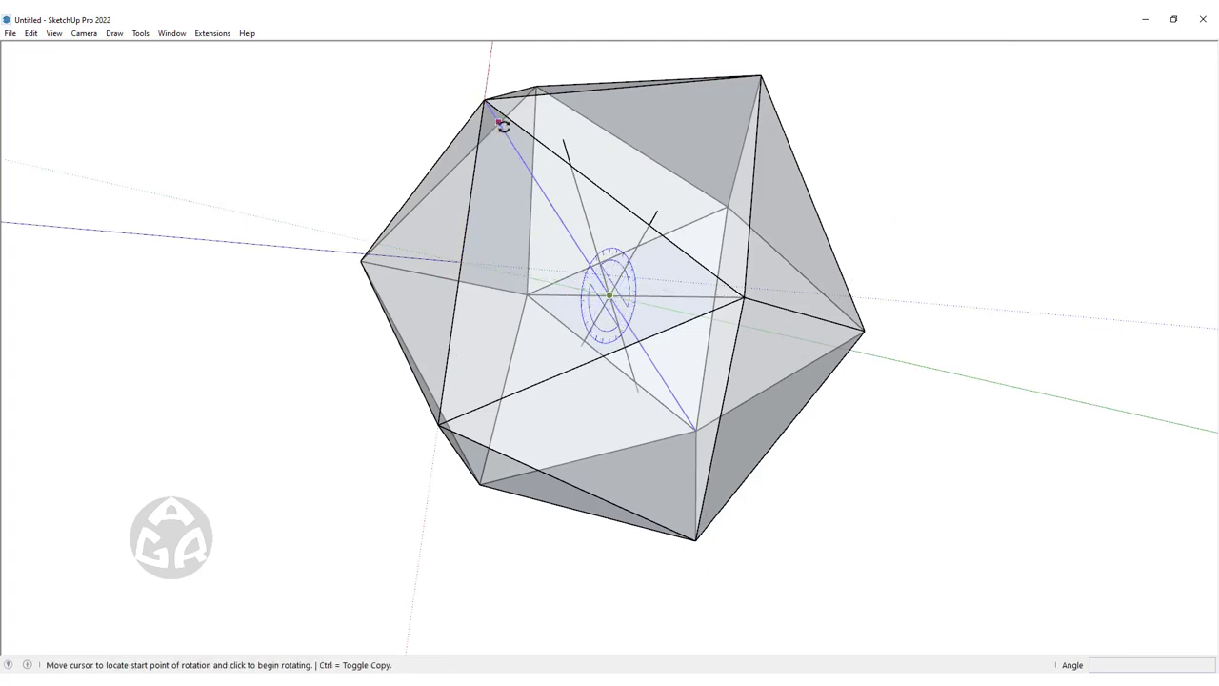
pyautogui.click(514, 148)
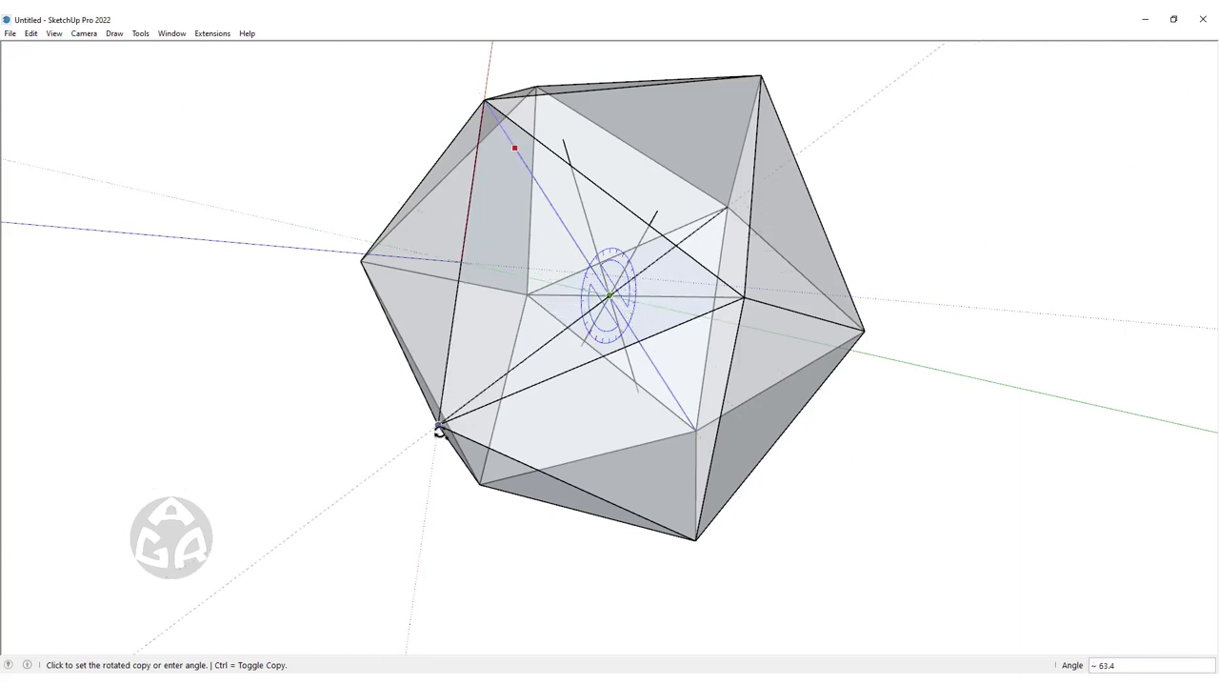
pyautogui.click(439, 428)
pyautogui.write('/')
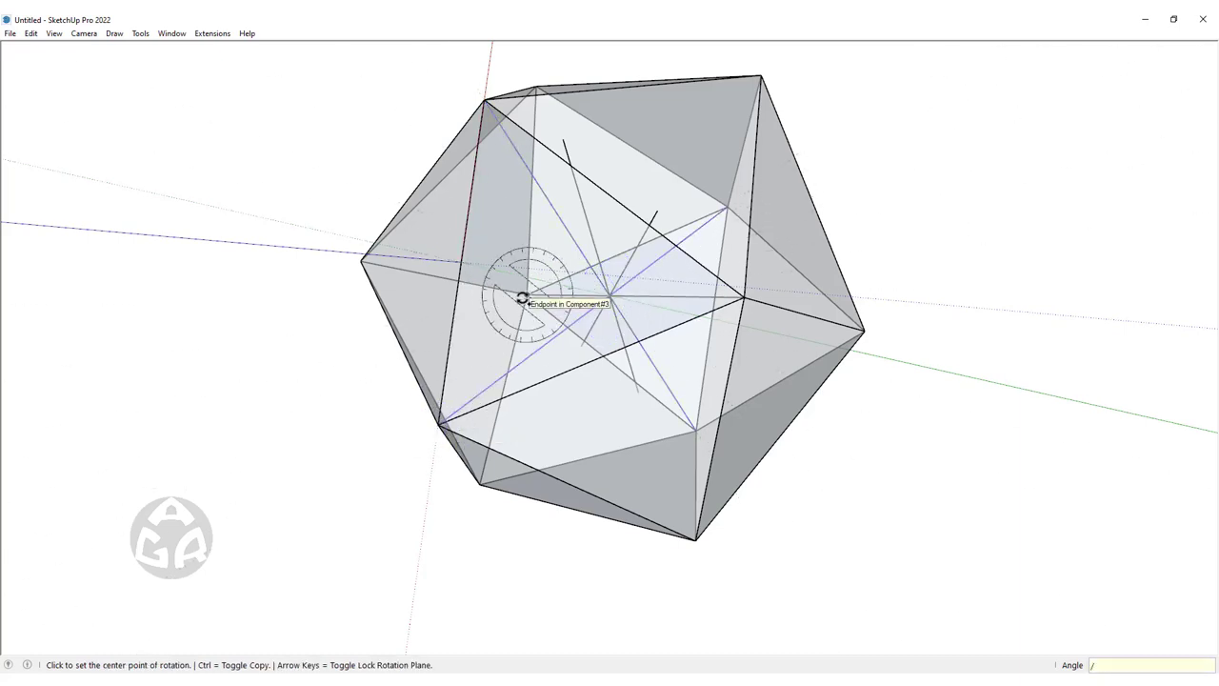
pyautogui.write('3')
pyautogui.press('Return')
pyautogui.press('space')
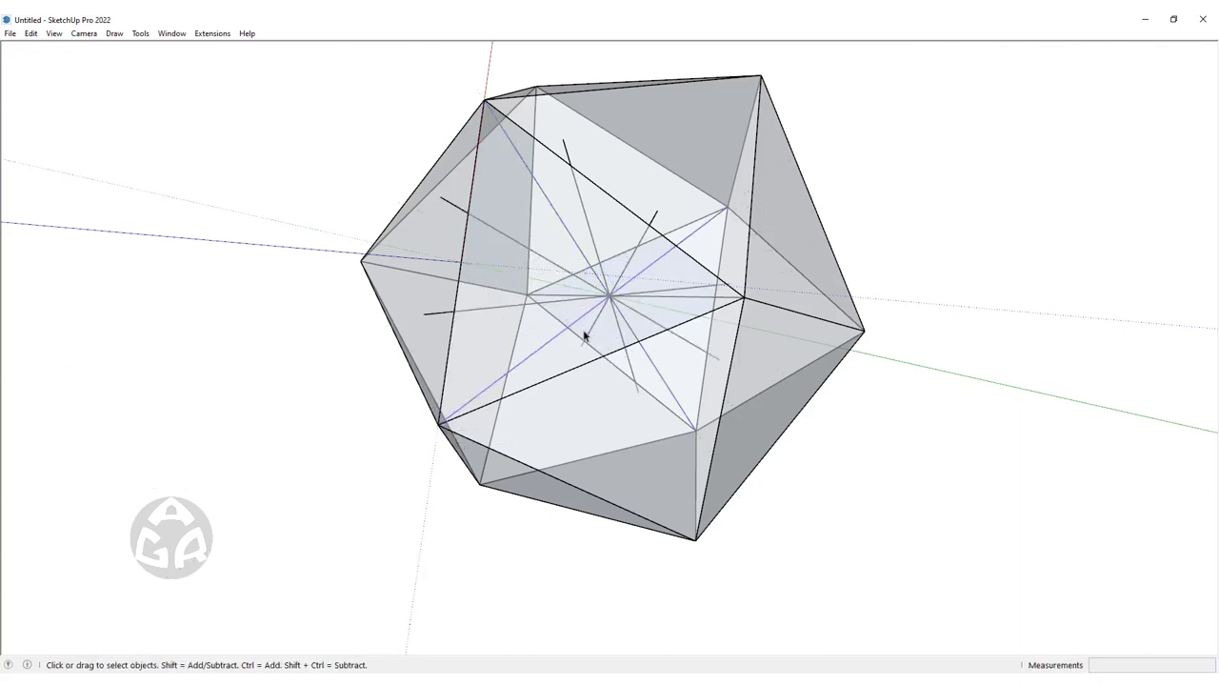
# Reposition the drawing axes onto another edge of the icosahedron
pyautogui.rightClick(291, 251)
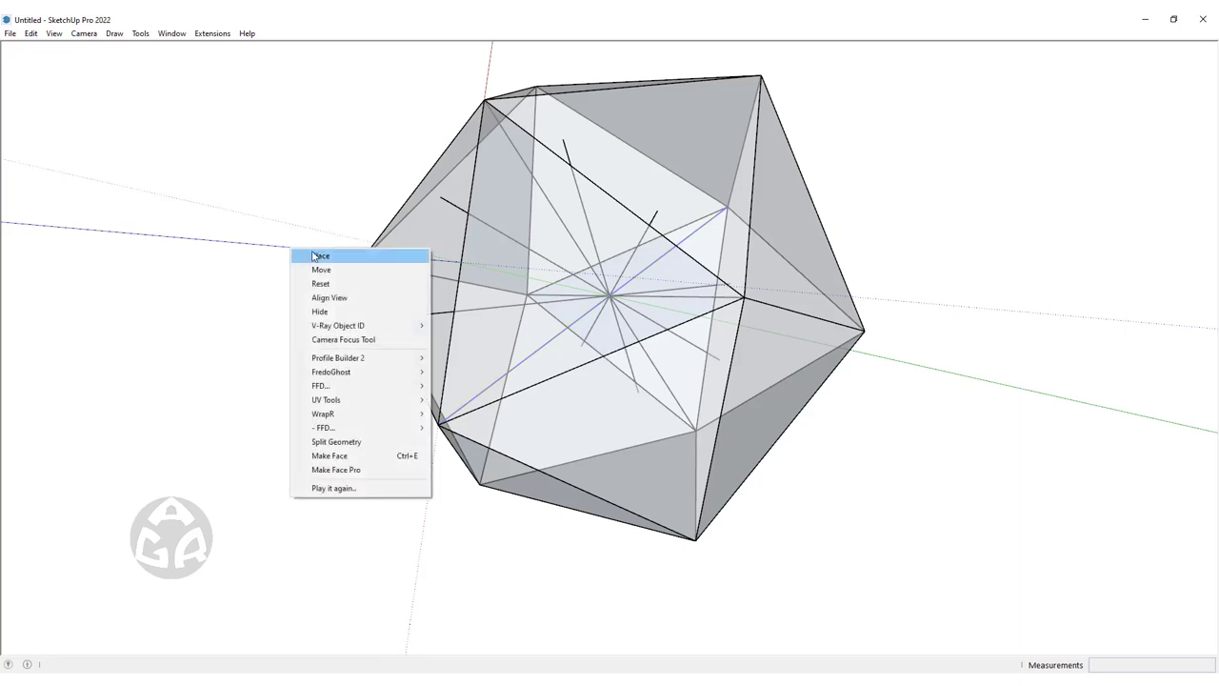
pyautogui.click(314, 254)
pyautogui.moveTo(585, 381)
pyautogui.mouseDown(button='middle')
pyautogui.moveTo(966, 334)
pyautogui.moveTo(695, 255)
pyautogui.moveTo(653, 266)
pyautogui.mouseUp(button='middle')
pyautogui.click(705, 251)
pyautogui.click(588, 327)
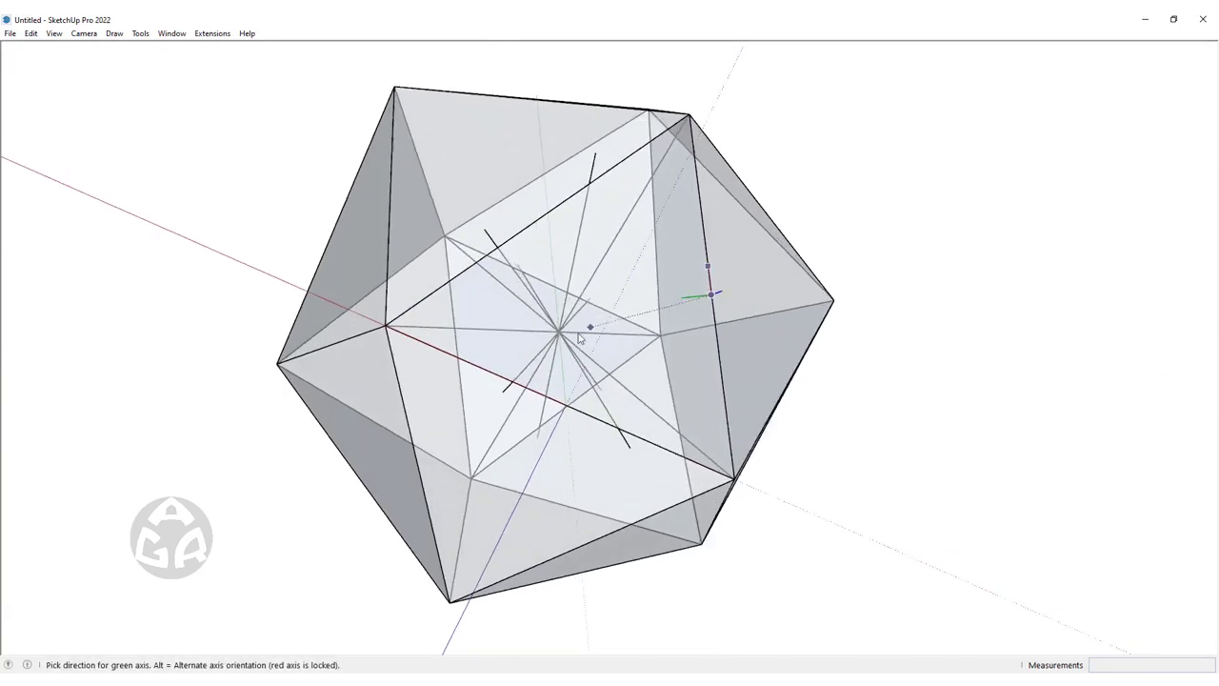
pyautogui.moveTo(587, 327); pyautogui.dragTo(729, 282, button='middle')
pyautogui.click(664, 340)
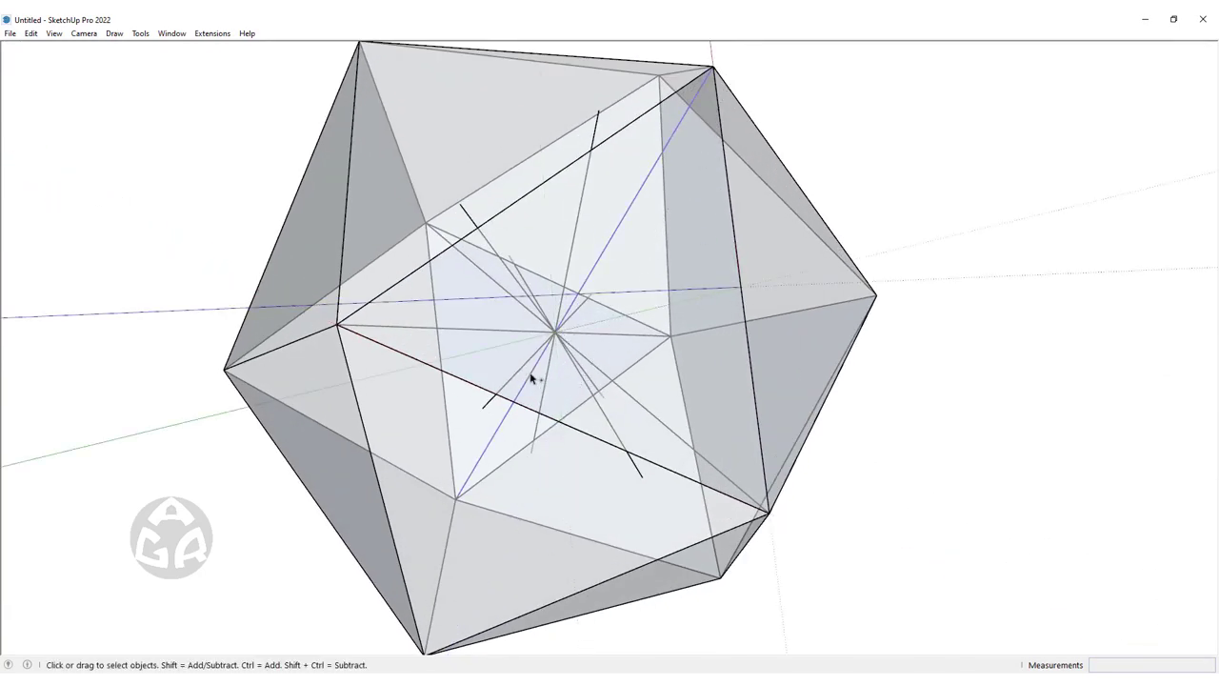
# Rotate-copy a line about the face centre from the top vertex to the lower-right vertex
pyautogui.press('q')
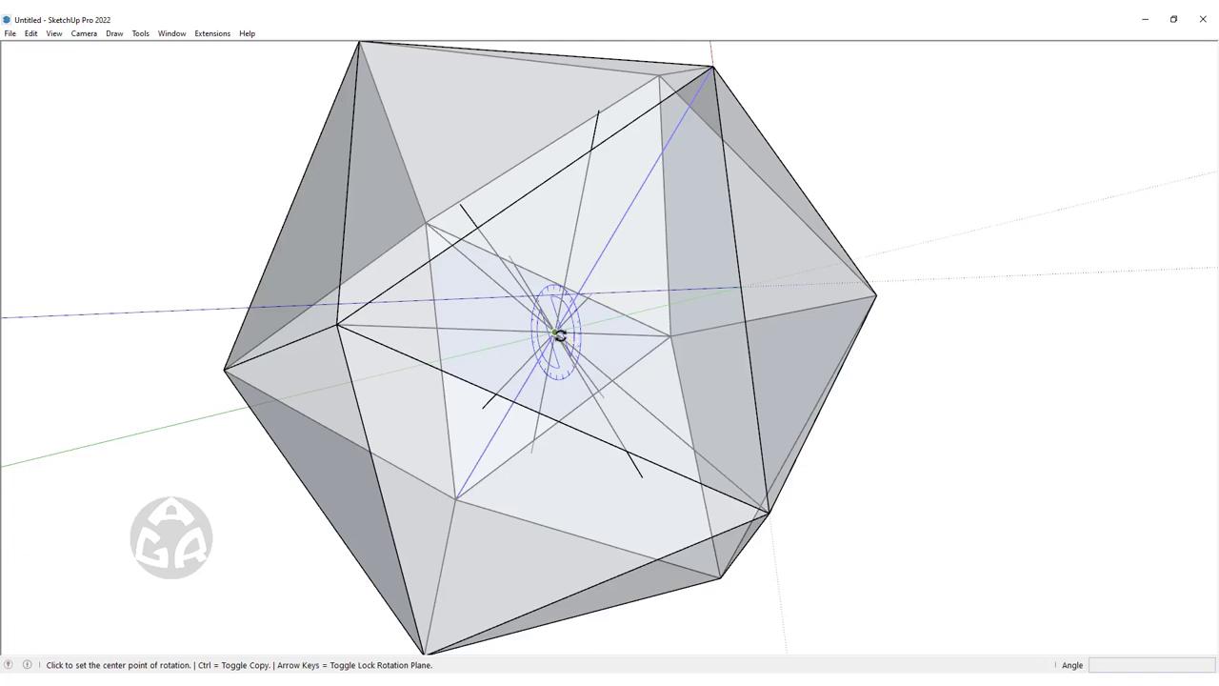
pyautogui.click(555, 331)
pyautogui.click(712, 68)
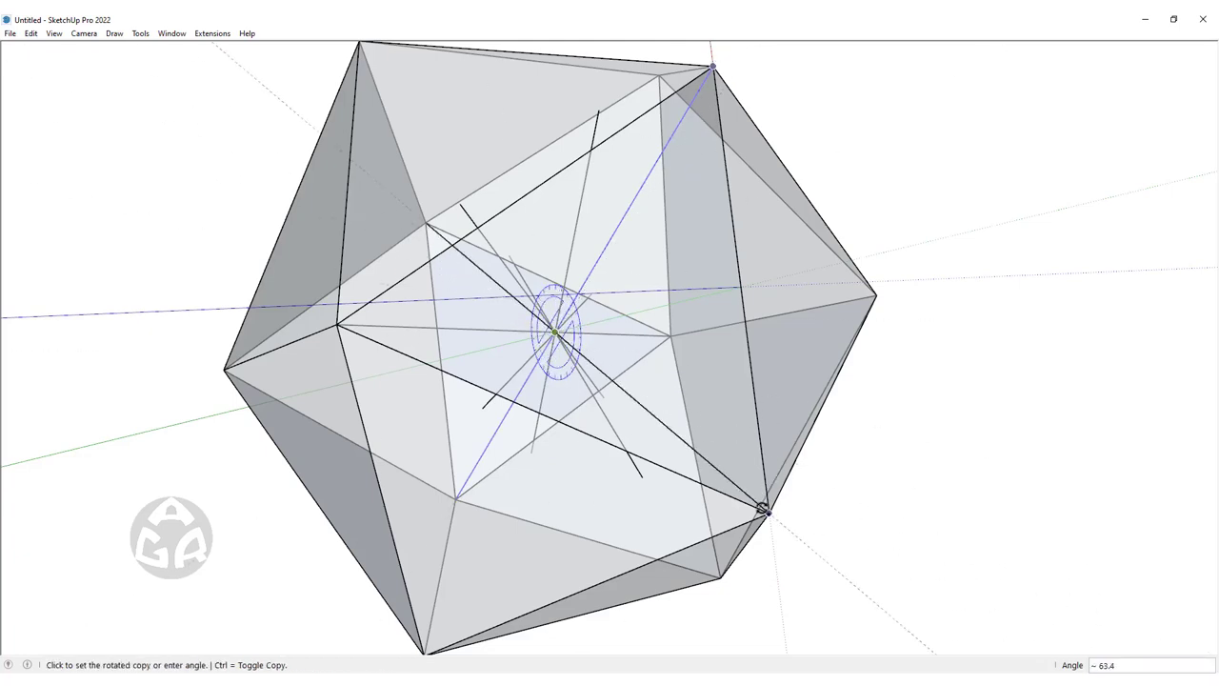
pyautogui.click(768, 511)
pyautogui.write('/3')
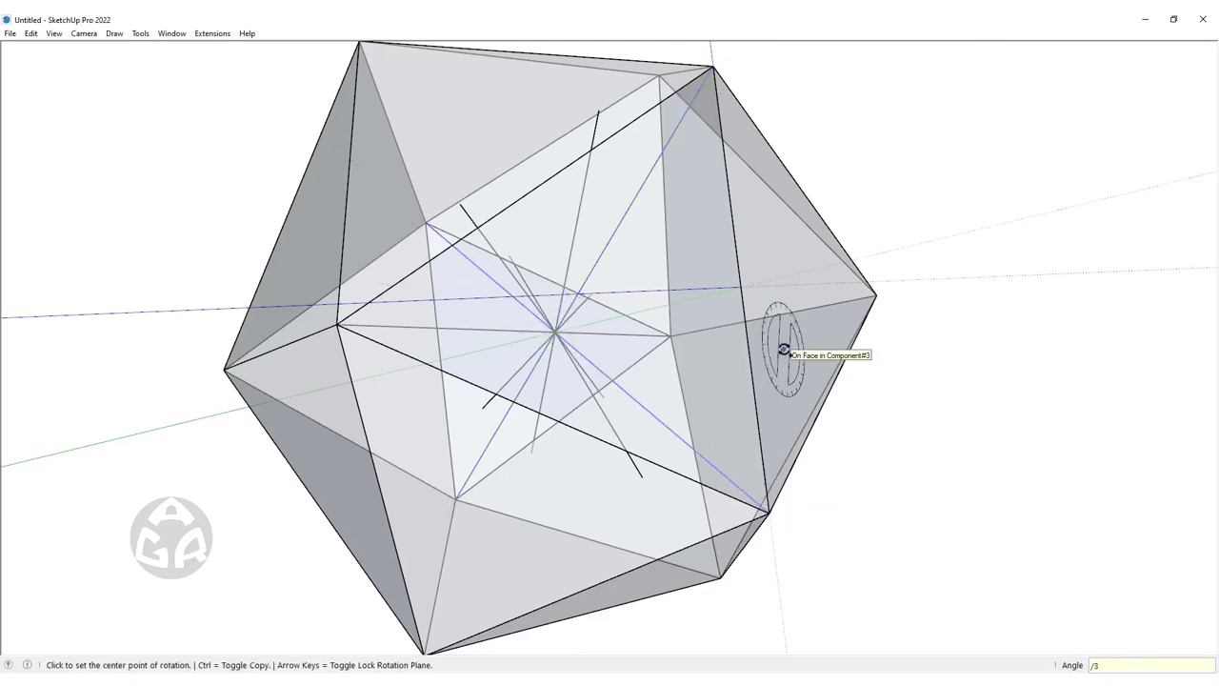
pyautogui.press('space')
pyautogui.scroll(-3, 628, 335)
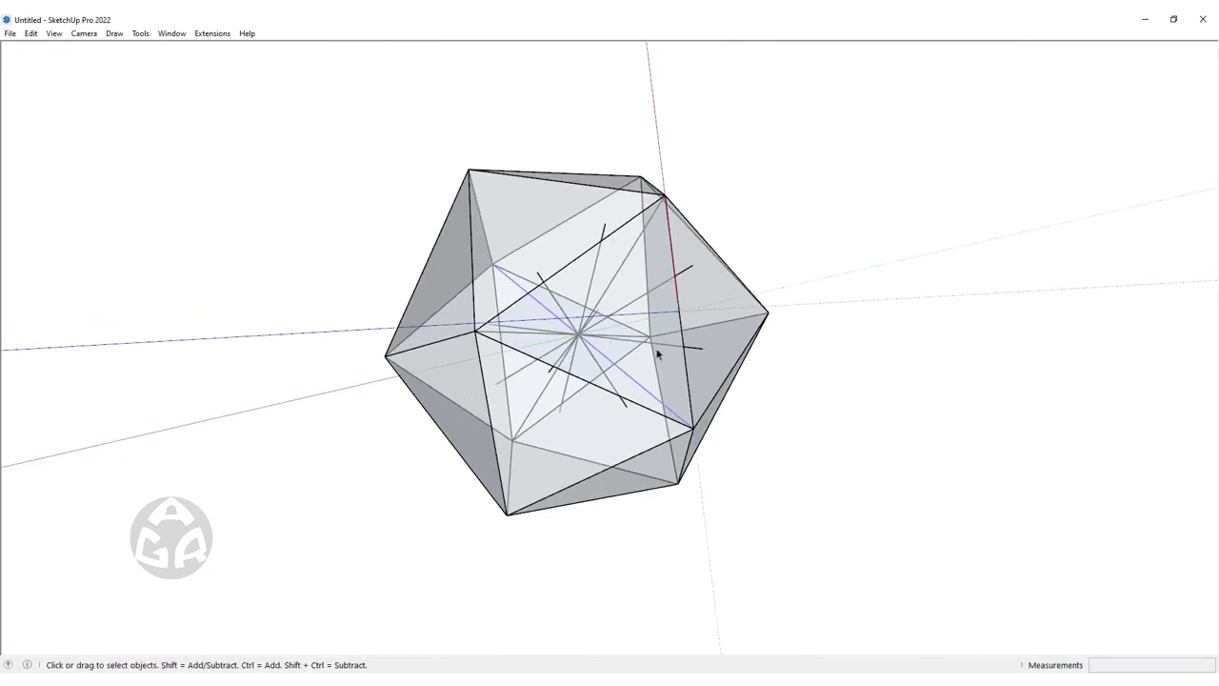
# Orbit and zoom around the icosahedron, the geodesic dome and the subdivided triangles
pyautogui.moveTo(685, 376)
pyautogui.mouseDown(button='middle')
pyautogui.moveTo(492, 333)
pyautogui.moveTo(566, 253)
pyautogui.moveTo(594, 315)
pyautogui.moveTo(582, 386)
pyautogui.mouseUp(button='middle')
pyautogui.scroll(3, 600, 248)
pyautogui.scroll(-3, 582, 264)
pyautogui.scroll(-2, 582, 264)
pyautogui.moveTo(582, 264)
pyautogui.mouseDown(button='middle')
pyautogui.moveTo(598, 314)
pyautogui.moveTo(857, 294)
pyautogui.moveTo(625, 356)
pyautogui.moveTo(495, 330)
pyautogui.moveTo(637, 310)
pyautogui.moveTo(895, 346)
pyautogui.mouseUp(button='middle')
pyautogui.scroll(3, 626, 357)
pyautogui.scroll(2, 714, 321)
pyautogui.scroll(2, 710, 318)
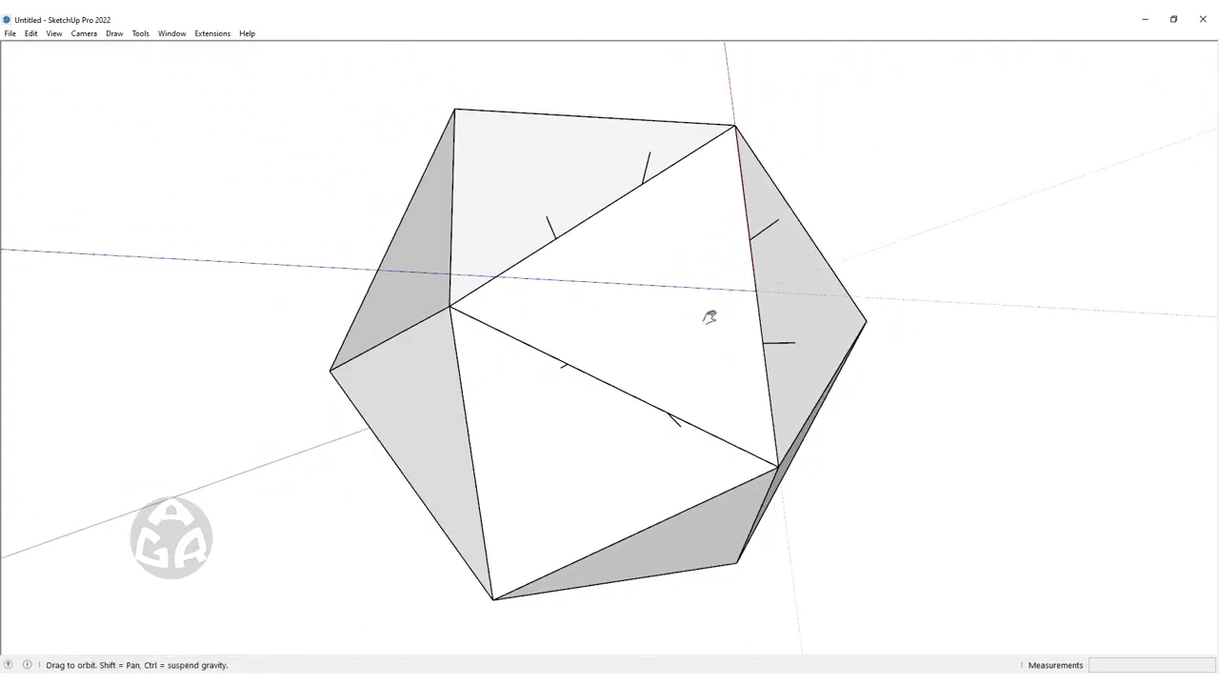
pyautogui.moveTo(709, 317)
pyautogui.mouseDown(button='middle')
pyautogui.moveTo(318, 357)
pyautogui.moveTo(427, 346)
pyautogui.mouseUp(button='middle')
pyautogui.scroll(-2, 433, 345)
pyautogui.scroll(2, 486, 314)
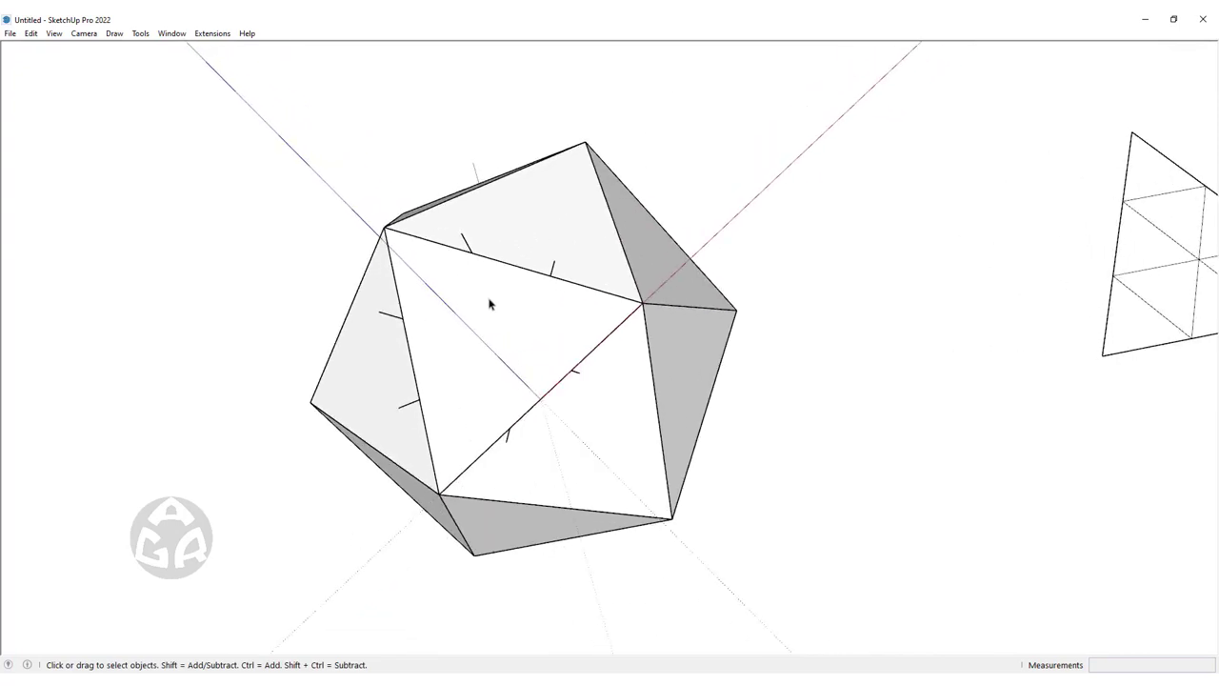
pyautogui.scroll(-3, 669, 295)
pyautogui.moveTo(670, 296); pyautogui.dragTo(949, 299, button='middle')
pyautogui.scroll(4, 645, 114)
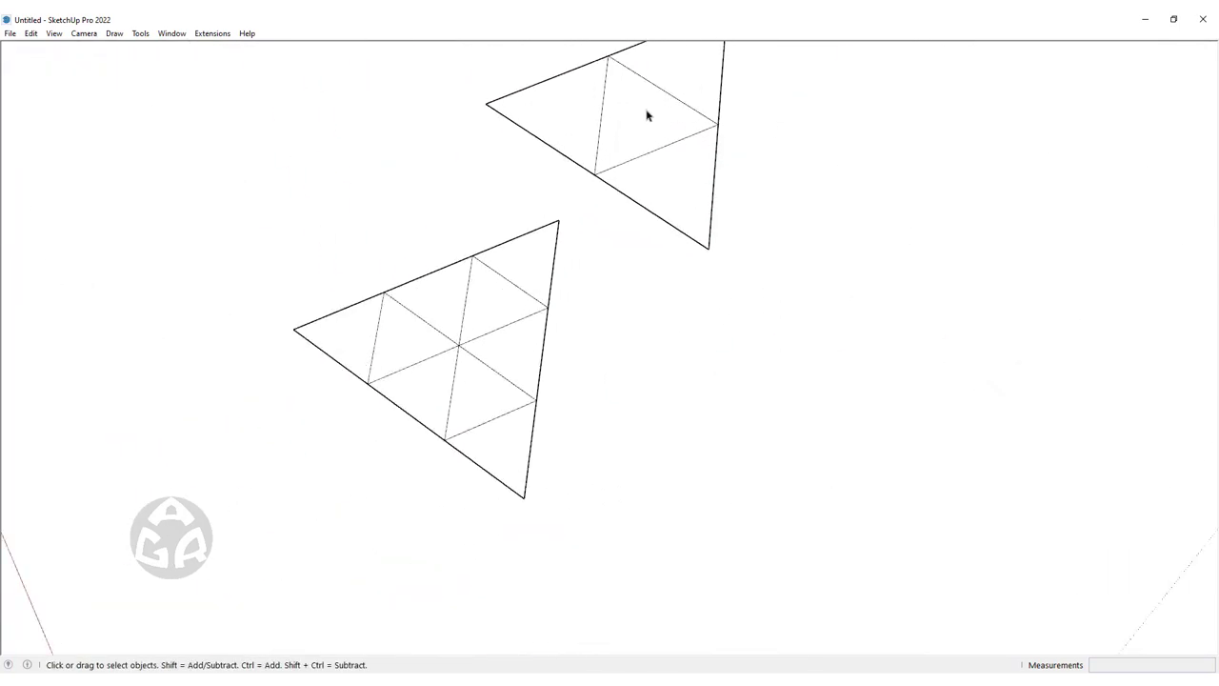
# Select the upper subdivided triangle to inspect it, then clear the selection
pyautogui.click(646, 115)
pyautogui.scroll(-3, 666, 129)
pyautogui.scroll(-2, 687, 124)
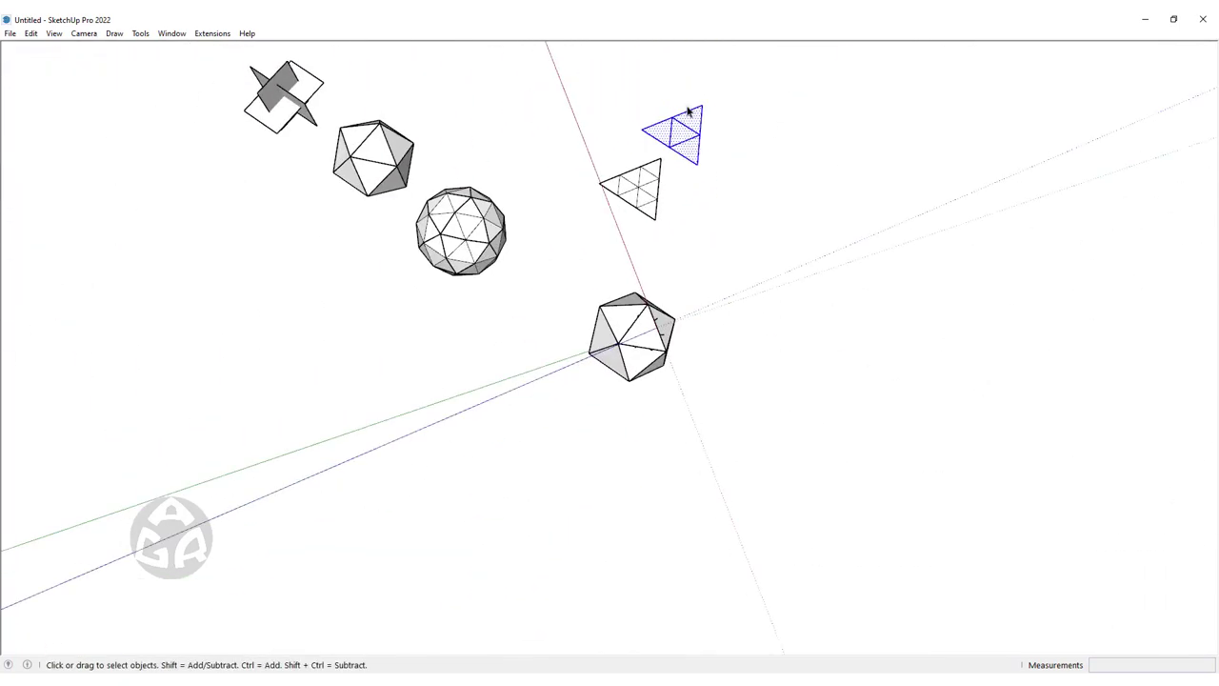
pyautogui.scroll(3, 688, 112)
pyautogui.scroll(-3, 684, 136)
pyautogui.scroll(3, 666, 143)
pyautogui.scroll(2, 663, 150)
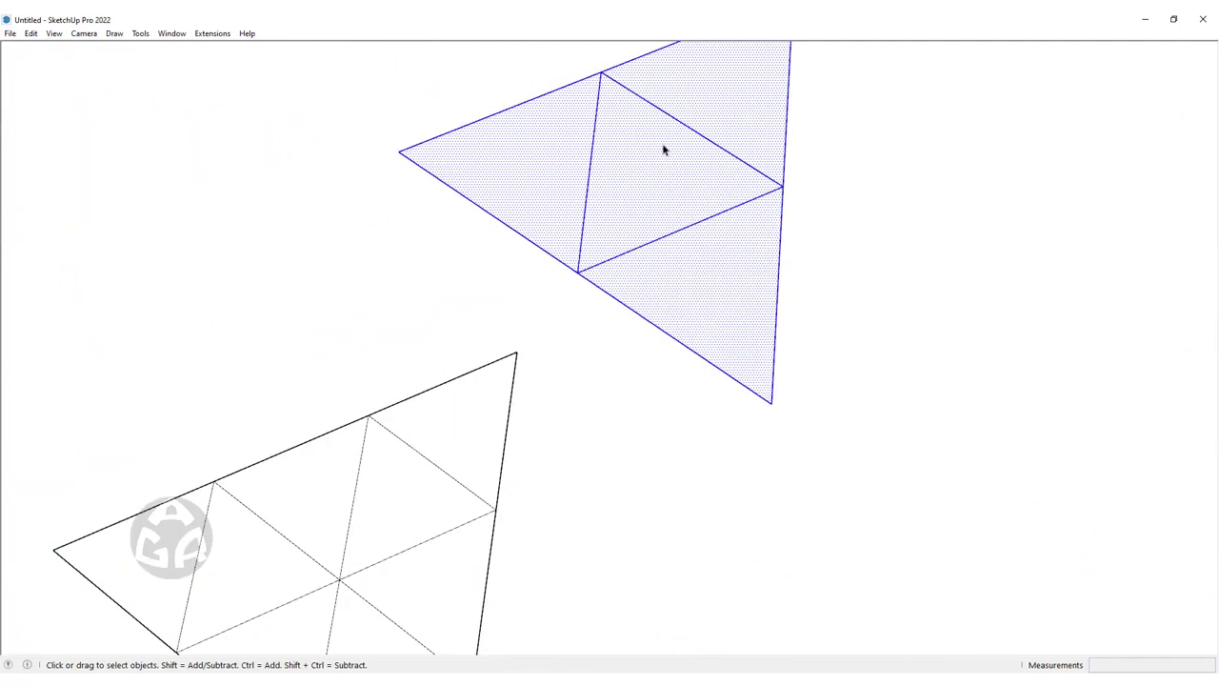
pyautogui.click(788, 196)
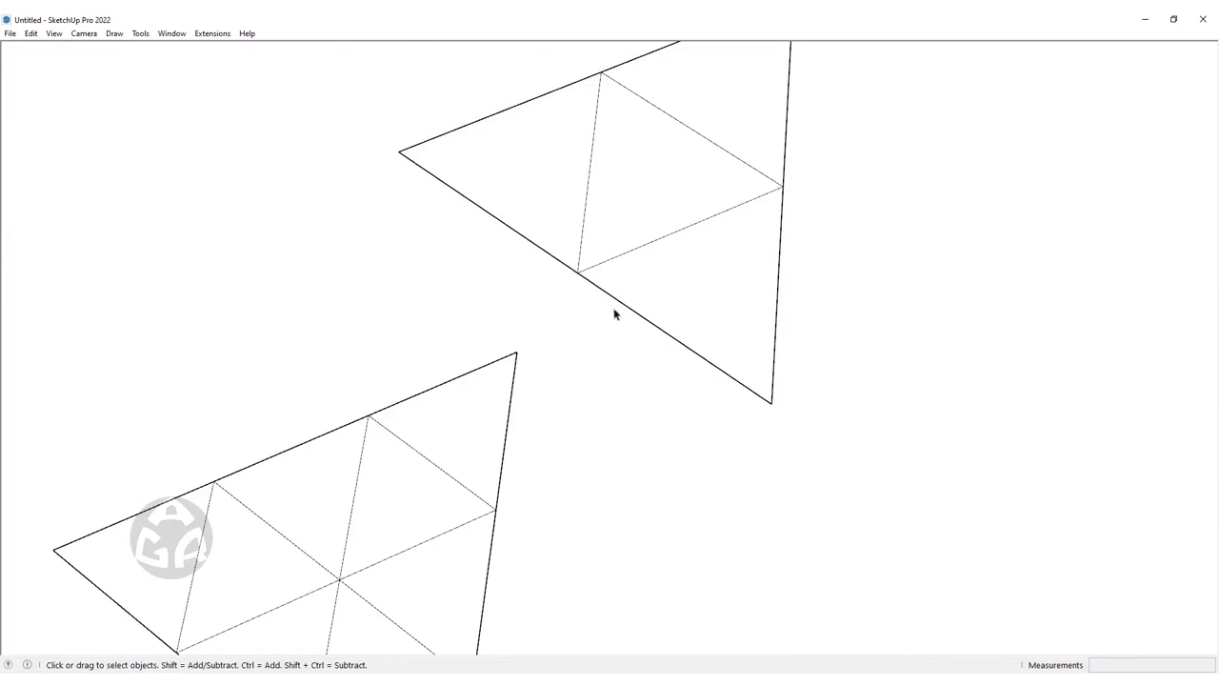
# Tilt the view so the icosahedron and the reference triangles show together
pyautogui.scroll(-3, 617, 225)
pyautogui.scroll(3, 605, 286)
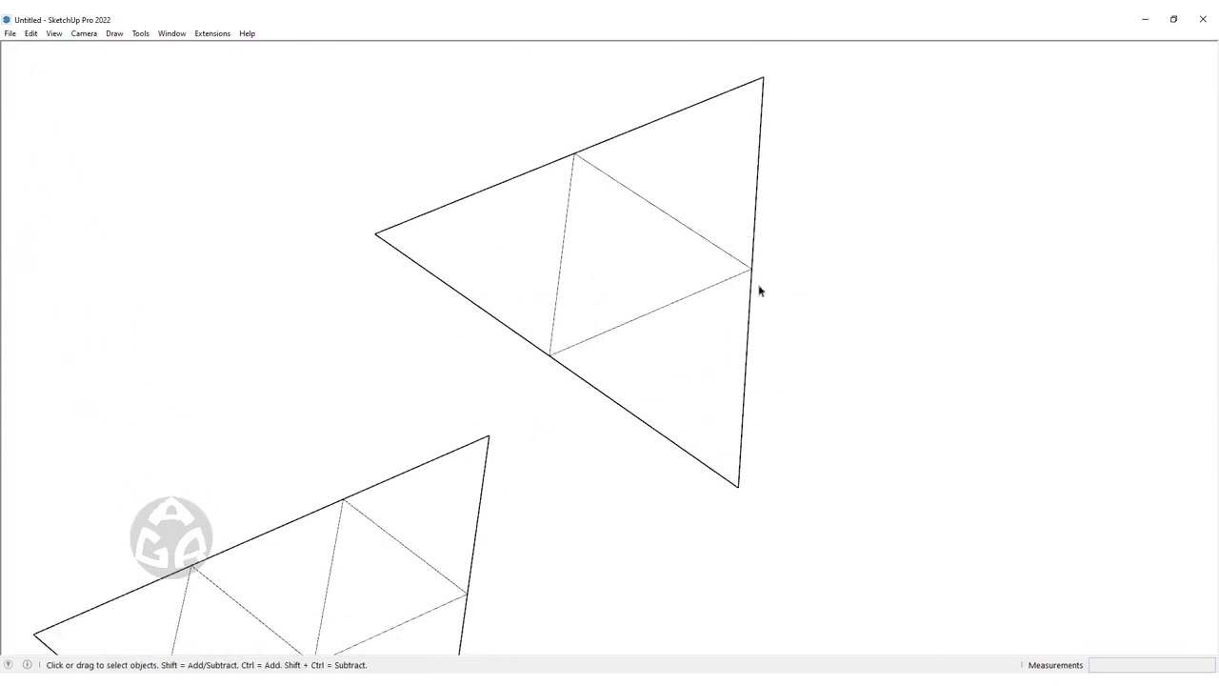
pyautogui.moveTo(546, 126); pyautogui.dragTo(617, 190)
pyautogui.scroll(-4, 585, 157)
pyautogui.moveTo(601, 161); pyautogui.dragTo(536, 389, button='middle')
pyautogui.scroll(2, 571, 313)
pyautogui.scroll(-3, 626, 252)
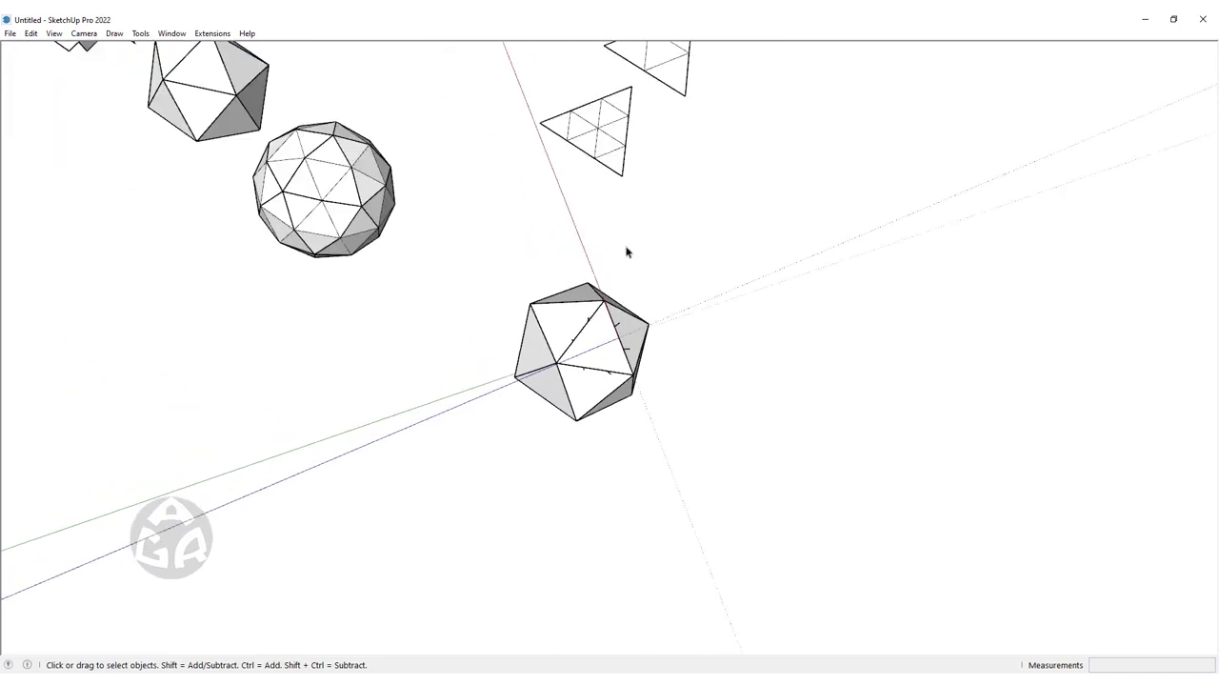
pyautogui.scroll(2, 610, 233)
pyautogui.scroll(5, 648, 315)
pyautogui.scroll(-3, 632, 261)
pyautogui.scroll(-3, 631, 261)
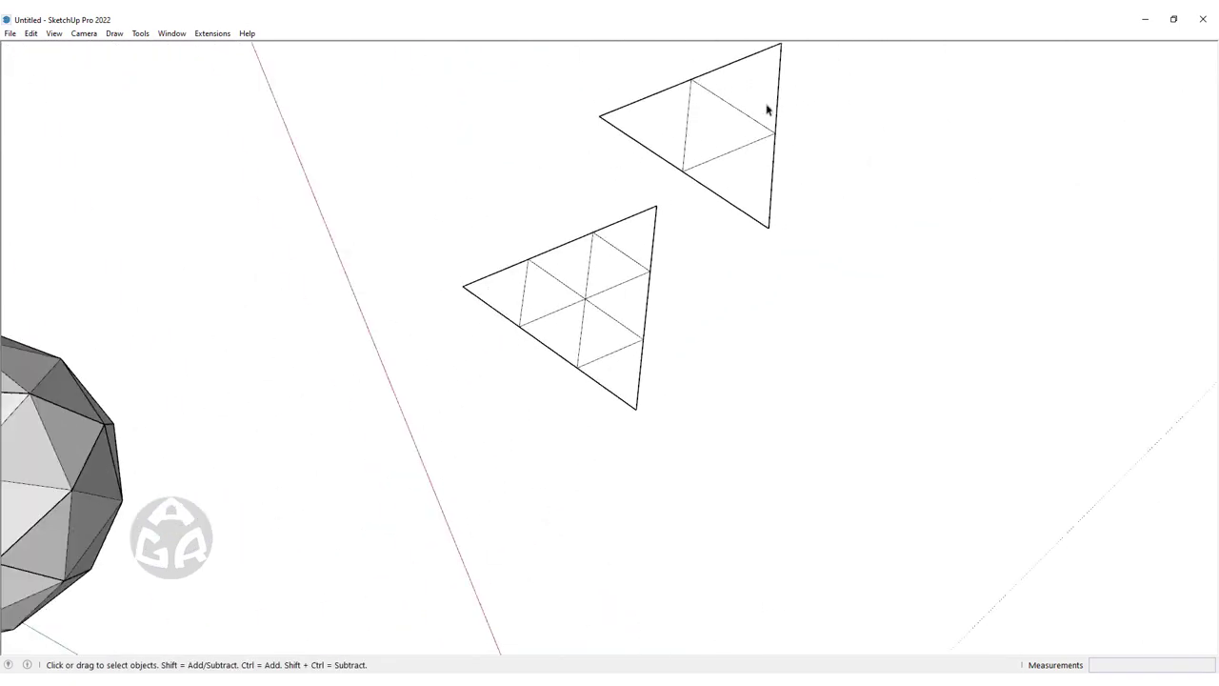
pyautogui.scroll(1, 768, 119)
# Fine-tune the orbit and zoom closer in on the icosahedron
pyautogui.moveTo(657, 69); pyautogui.dragTo(699, 81)
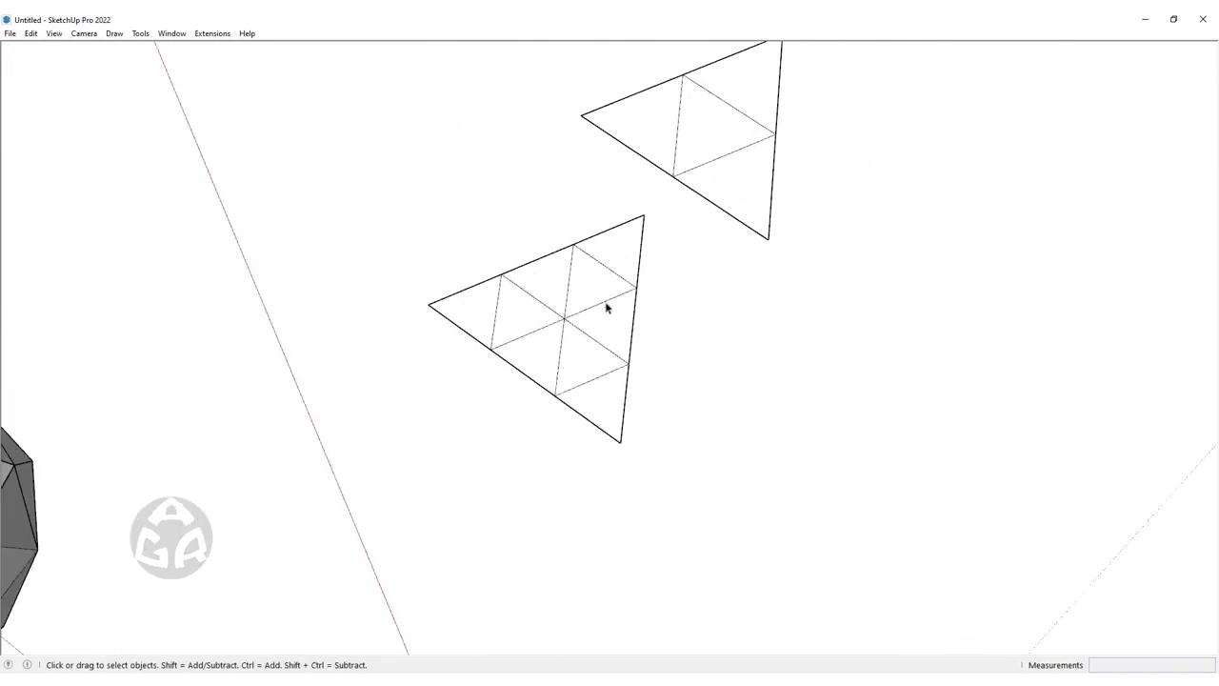
pyautogui.scroll(2, 609, 307)
pyautogui.moveTo(646, 207); pyautogui.dragTo(721, 279)
pyautogui.moveTo(533, 144); pyautogui.dragTo(588, 177)
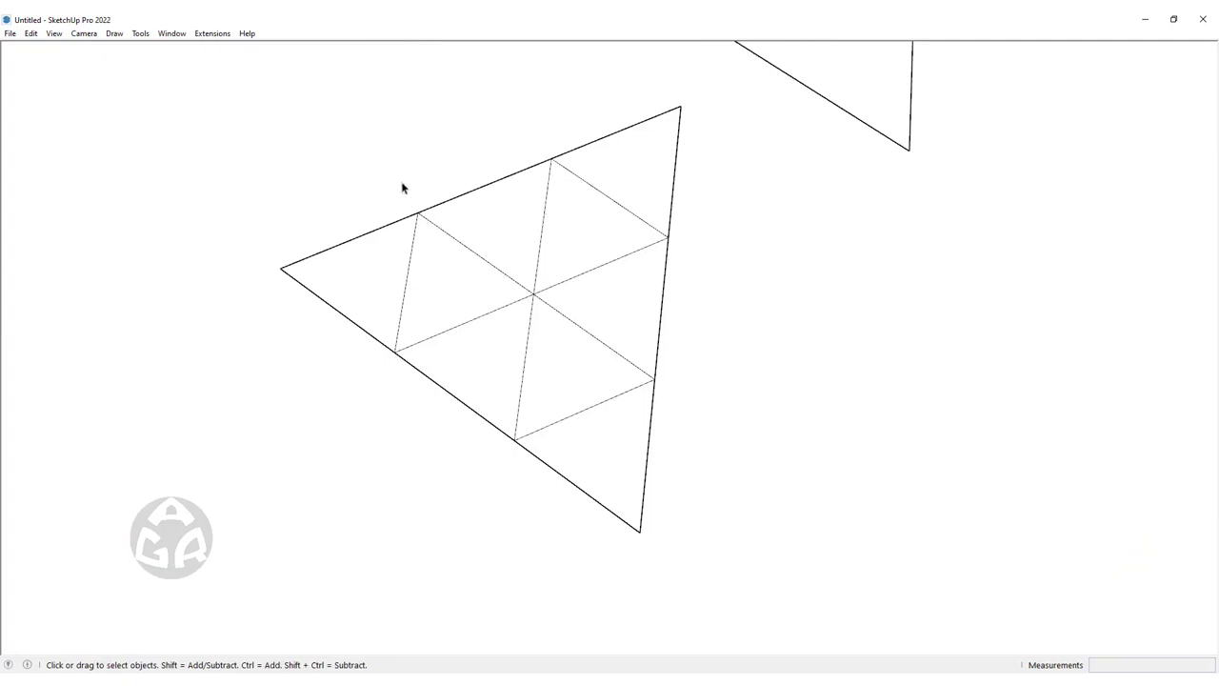
pyautogui.moveTo(621, 347); pyautogui.dragTo(725, 469)
pyautogui.moveTo(517, 275); pyautogui.dragTo(556, 321)
pyautogui.scroll(-4, 556, 322)
pyautogui.scroll(-2, 639, 212)
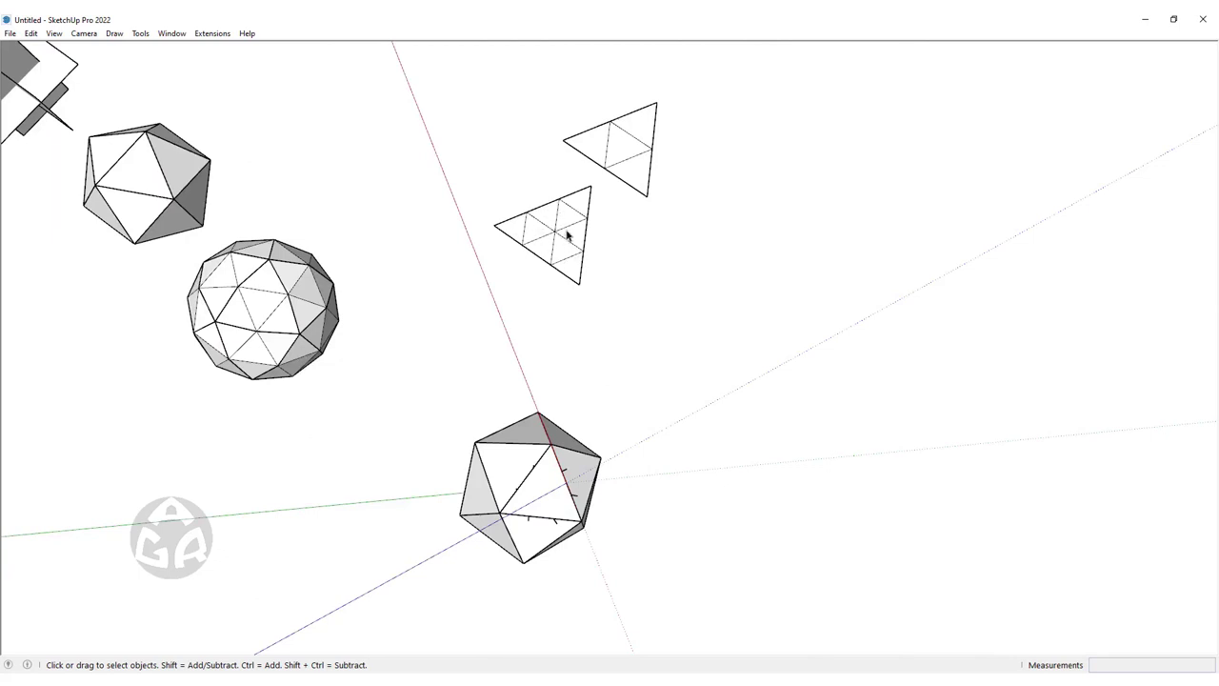
pyautogui.scroll(5, 558, 236)
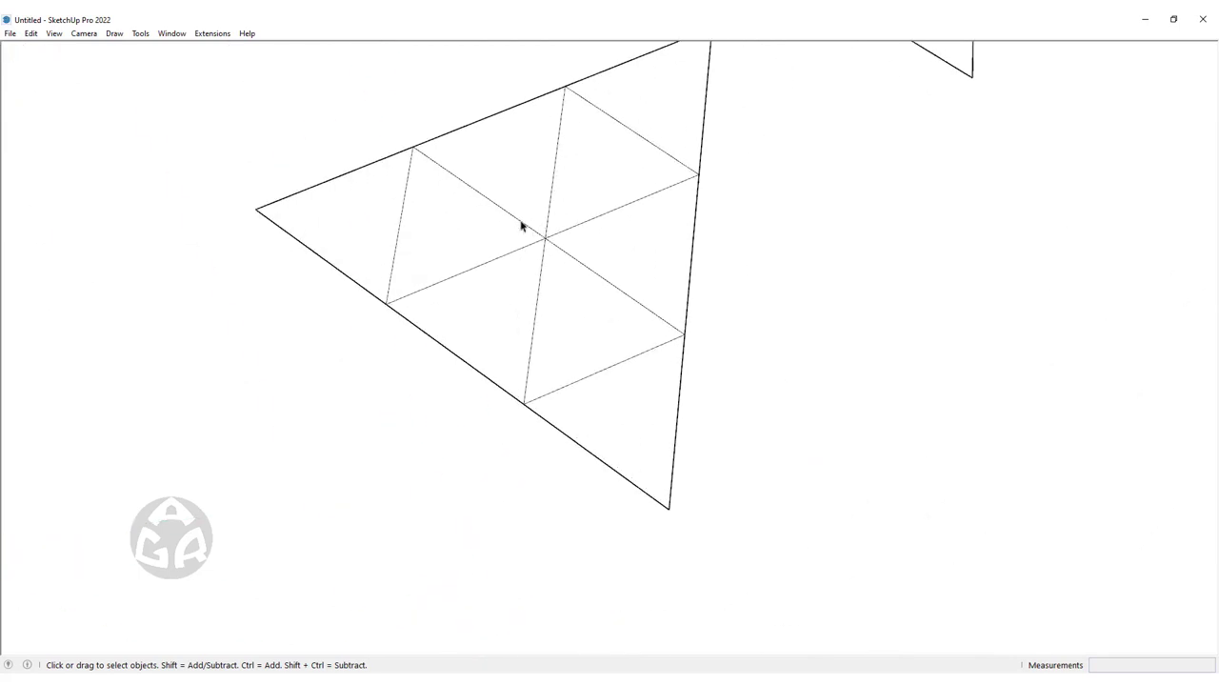
pyautogui.scroll(-5, 523, 214)
pyautogui.scroll(-2, 615, 362)
pyautogui.scroll(3, 544, 238)
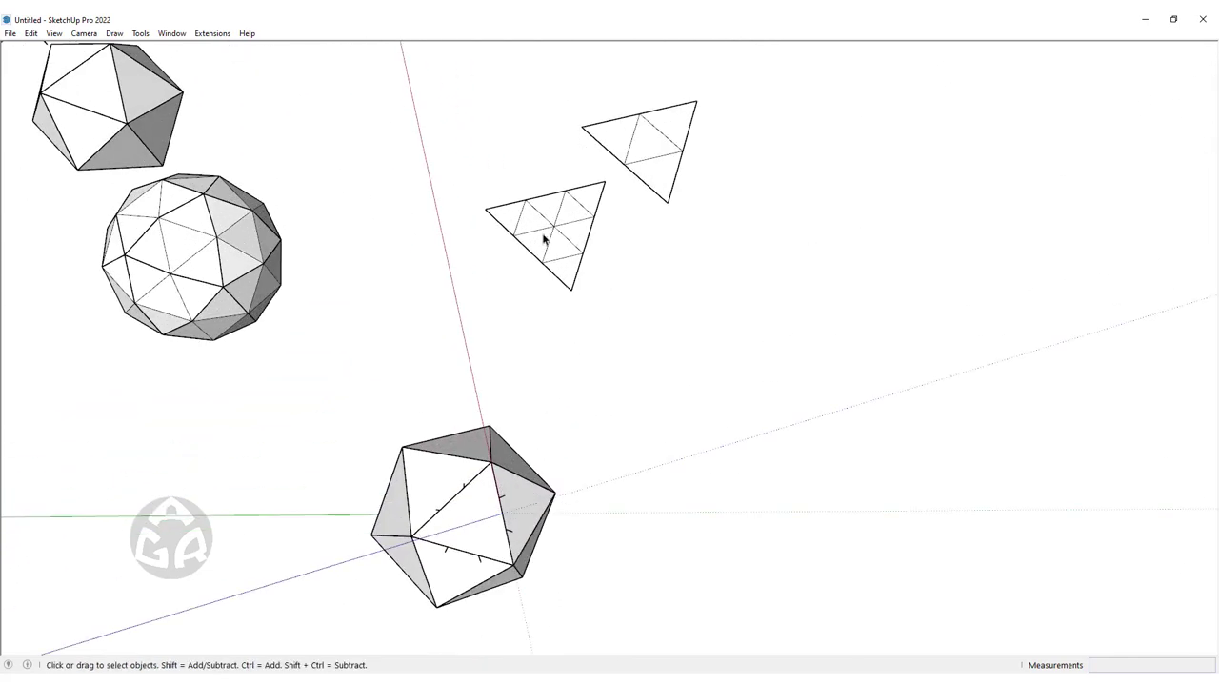
# Orbit until the face with the edge tick marks faces the camera, centred
pyautogui.click(544, 238)
pyautogui.click(618, 329)
pyautogui.moveTo(657, 466)
pyautogui.mouseDown(button='middle')
pyautogui.moveTo(253, 334)
pyautogui.moveTo(360, 302)
pyautogui.mouseUp(button='middle')
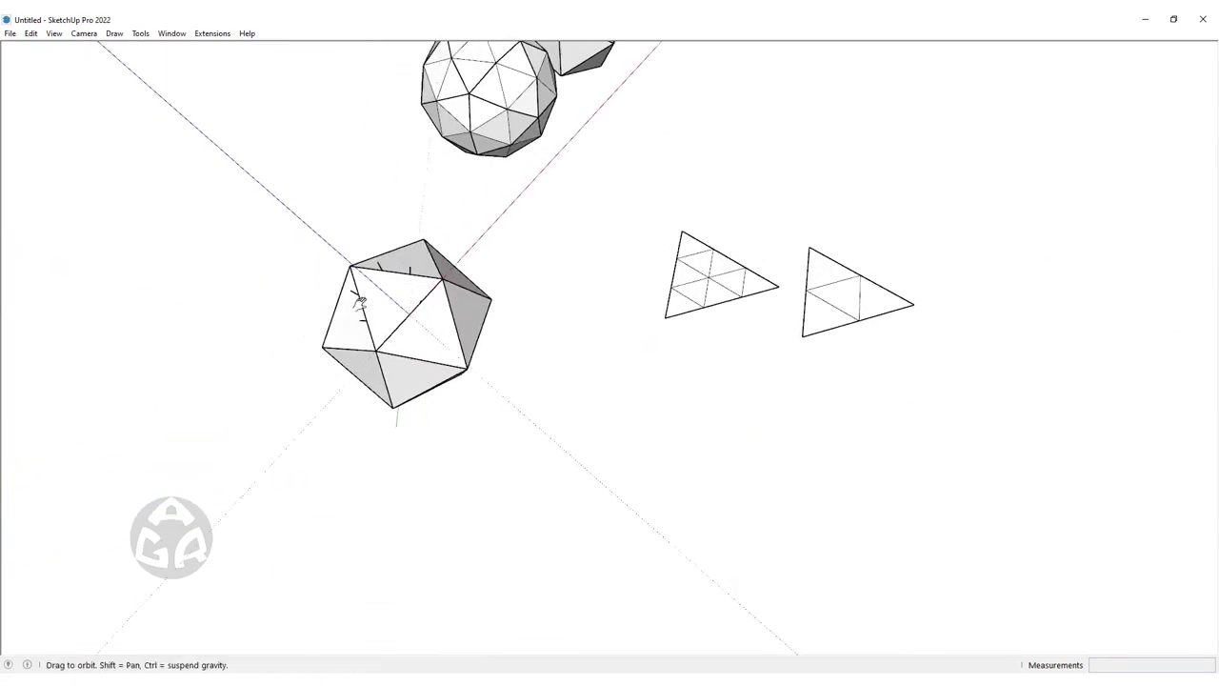
pyautogui.scroll(3, 360, 303)
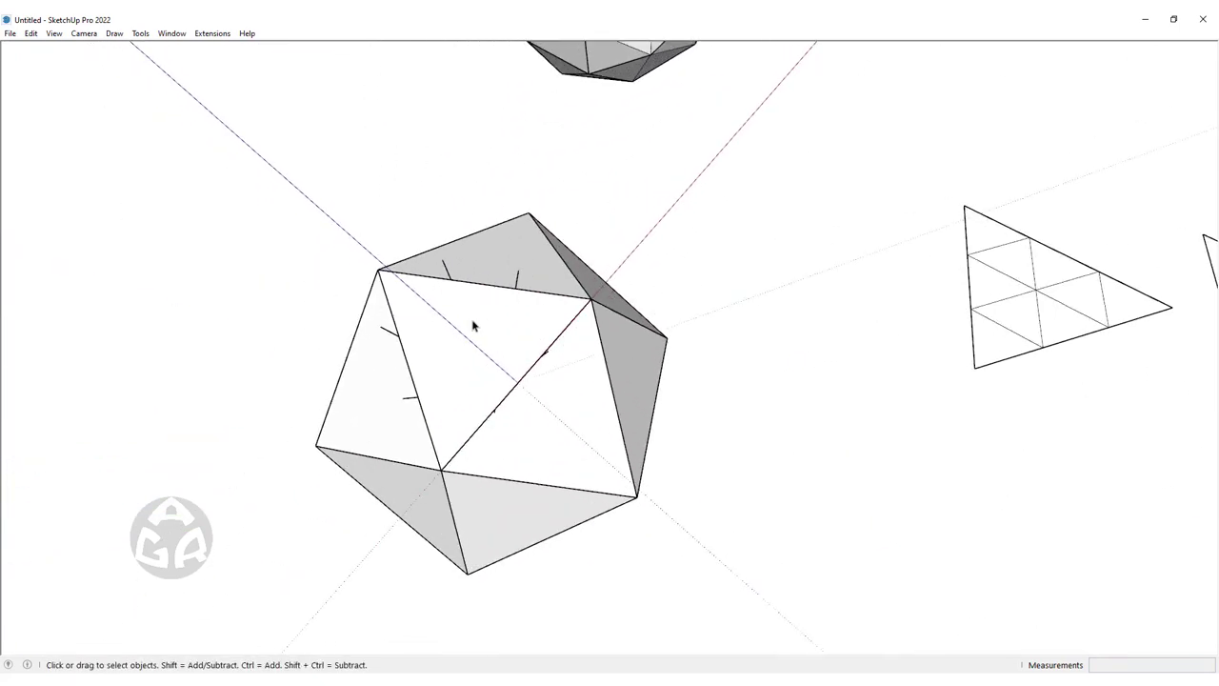
pyautogui.moveTo(474, 327)
pyautogui.mouseDown(button='middle')
pyautogui.moveTo(463, 344)
pyautogui.moveTo(530, 375)
pyautogui.mouseUp(button='middle')
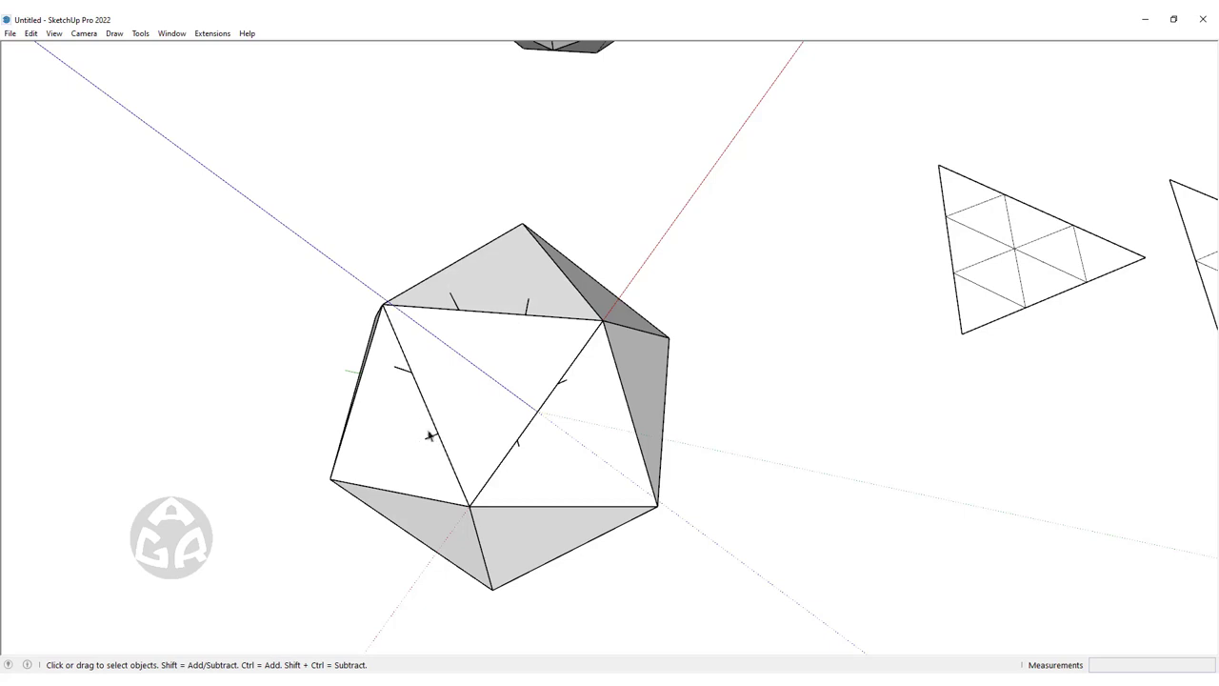
pyautogui.moveTo(538, 295)
pyautogui.mouseDown(button='middle')
pyautogui.moveTo(498, 353)
pyautogui.moveTo(533, 315)
pyautogui.mouseUp(button='middle')
# Draw a line joining the left-edge tick to the top-edge tick
pyautogui.press('l')
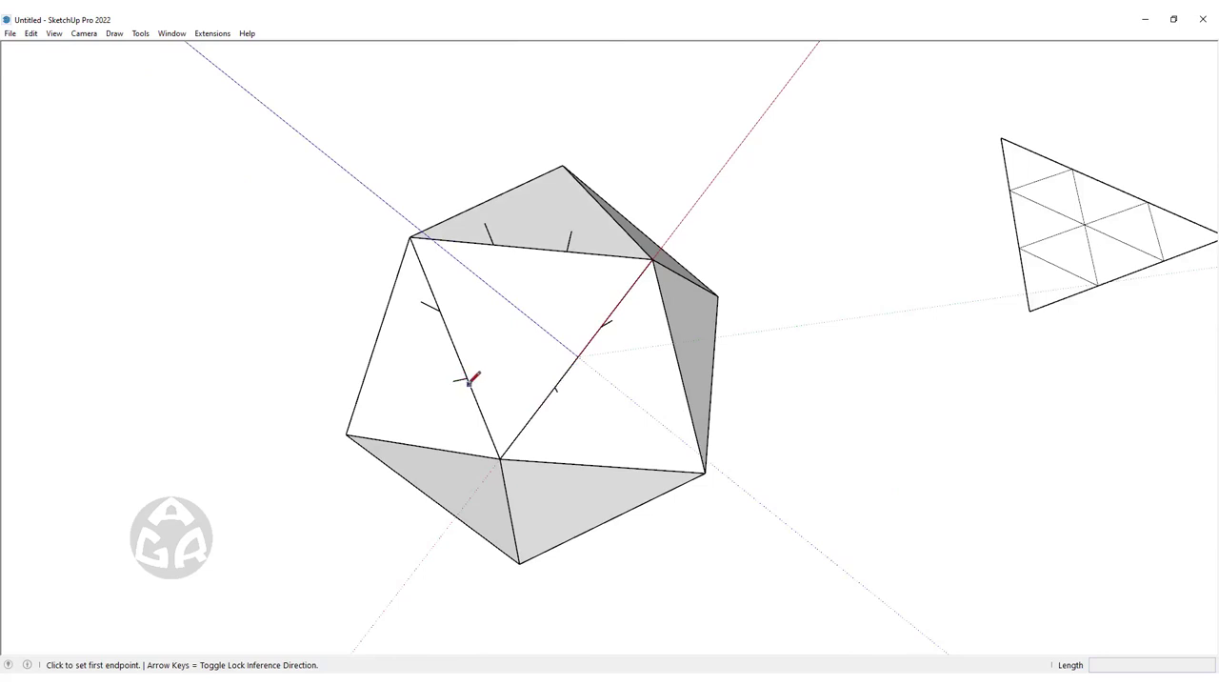
pyautogui.click(463, 379)
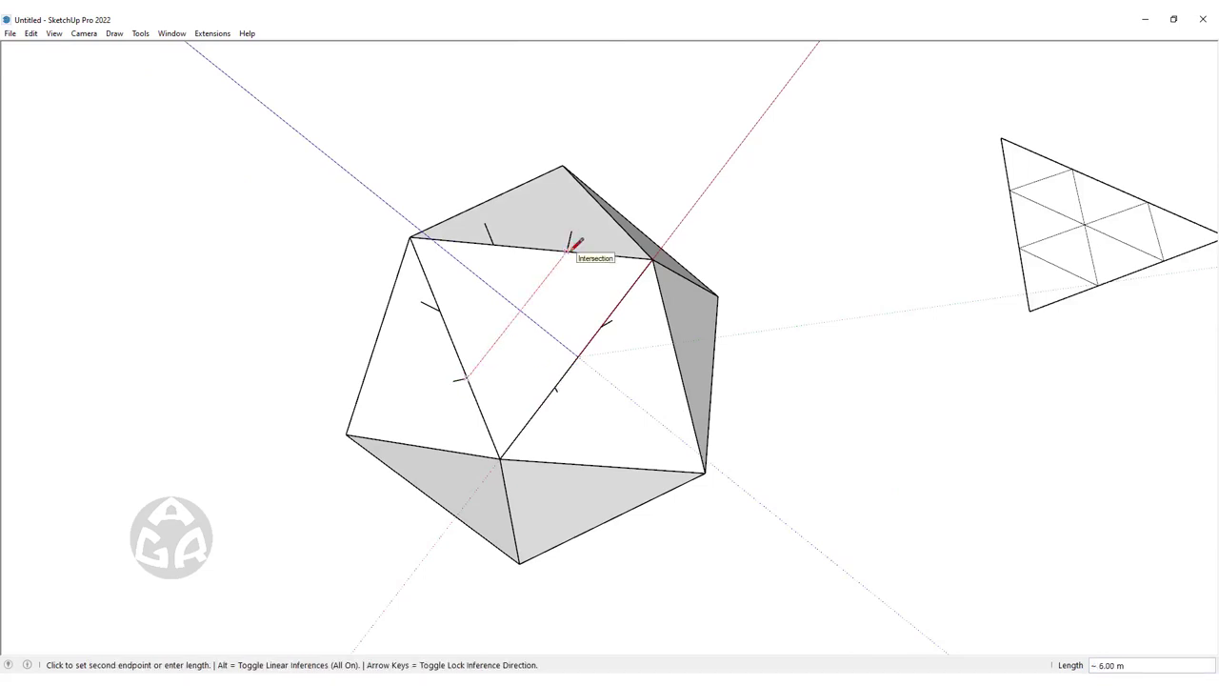
pyautogui.click(571, 246)
pyautogui.scroll(3, 558, 305)
pyautogui.moveTo(558, 320)
pyautogui.mouseDown(button='middle')
pyautogui.moveTo(462, 212)
pyautogui.moveTo(549, 264)
pyautogui.mouseUp(button='middle')
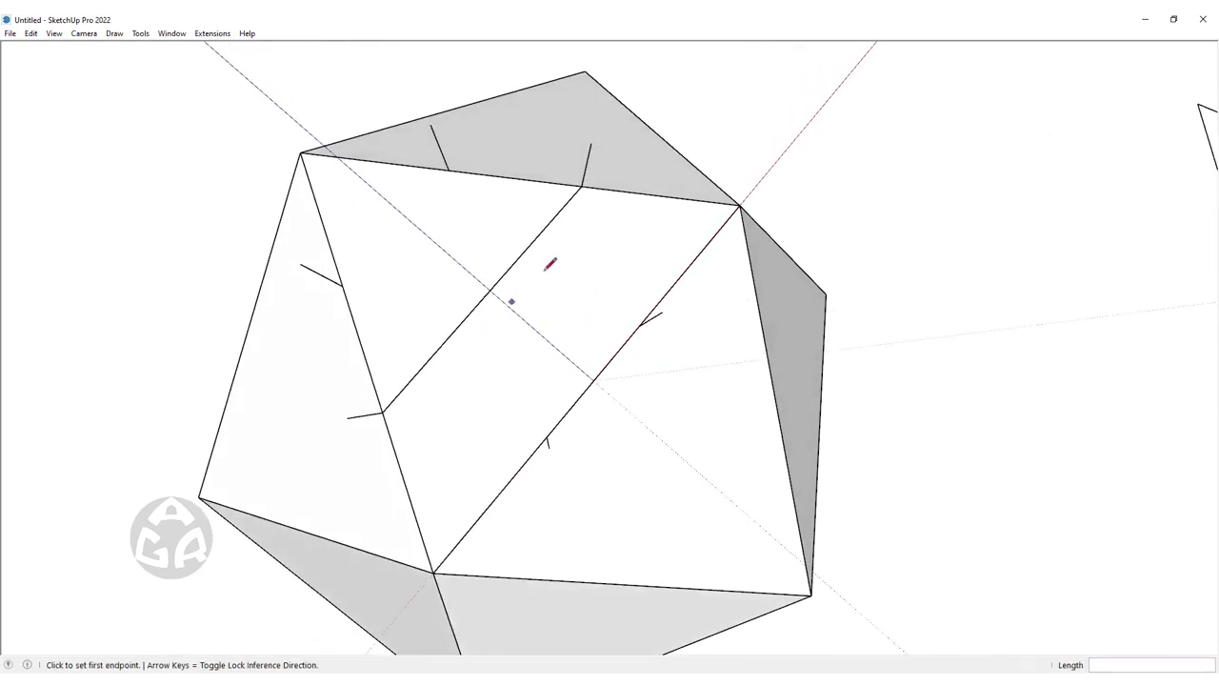
# Add a line from that line's midpoint down to the long diagonal edge
pyautogui.click(486, 297)
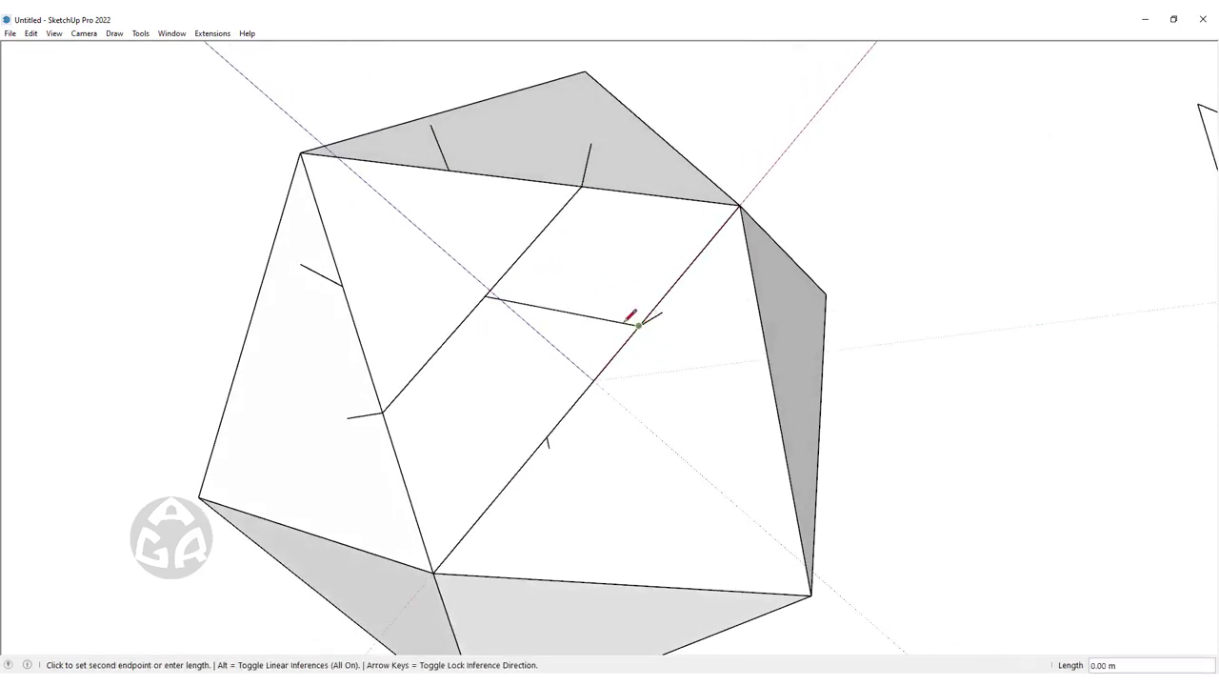
pyautogui.click(486, 296)
pyautogui.scroll(3, 542, 441)
pyautogui.scroll(2, 543, 441)
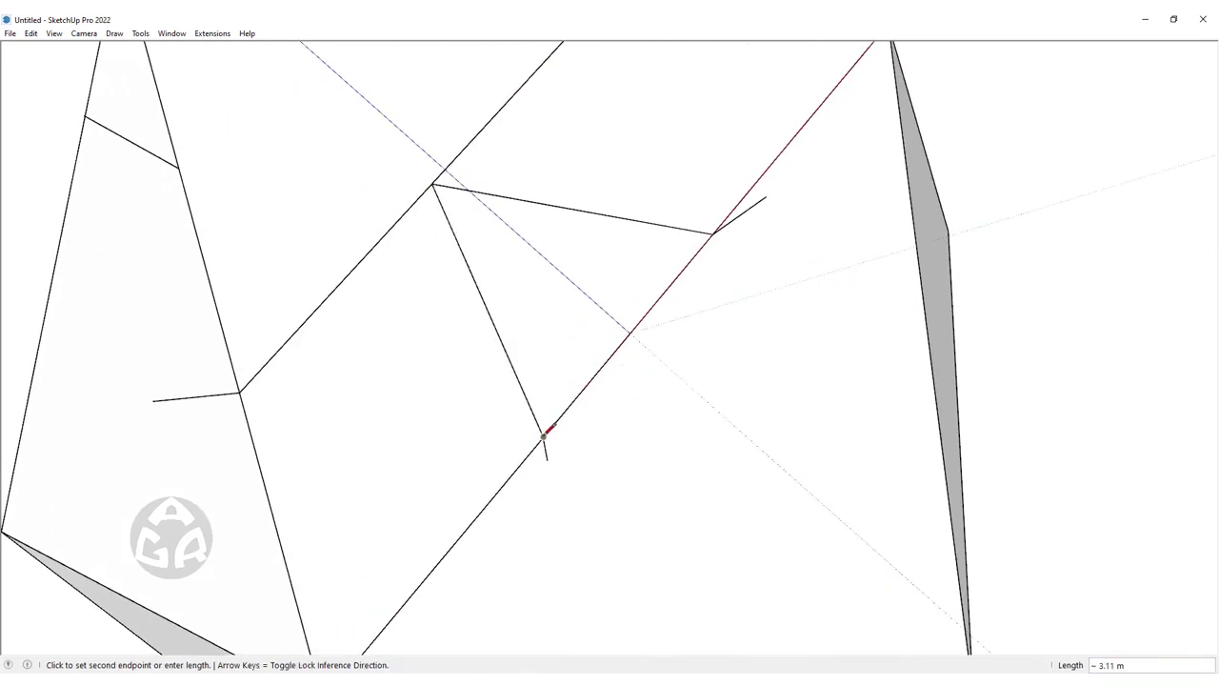
pyautogui.press('Escape')
pyautogui.click(543, 438)
pyautogui.click(435, 185)
pyautogui.press('space')
pyautogui.scroll(-5, 476, 332)
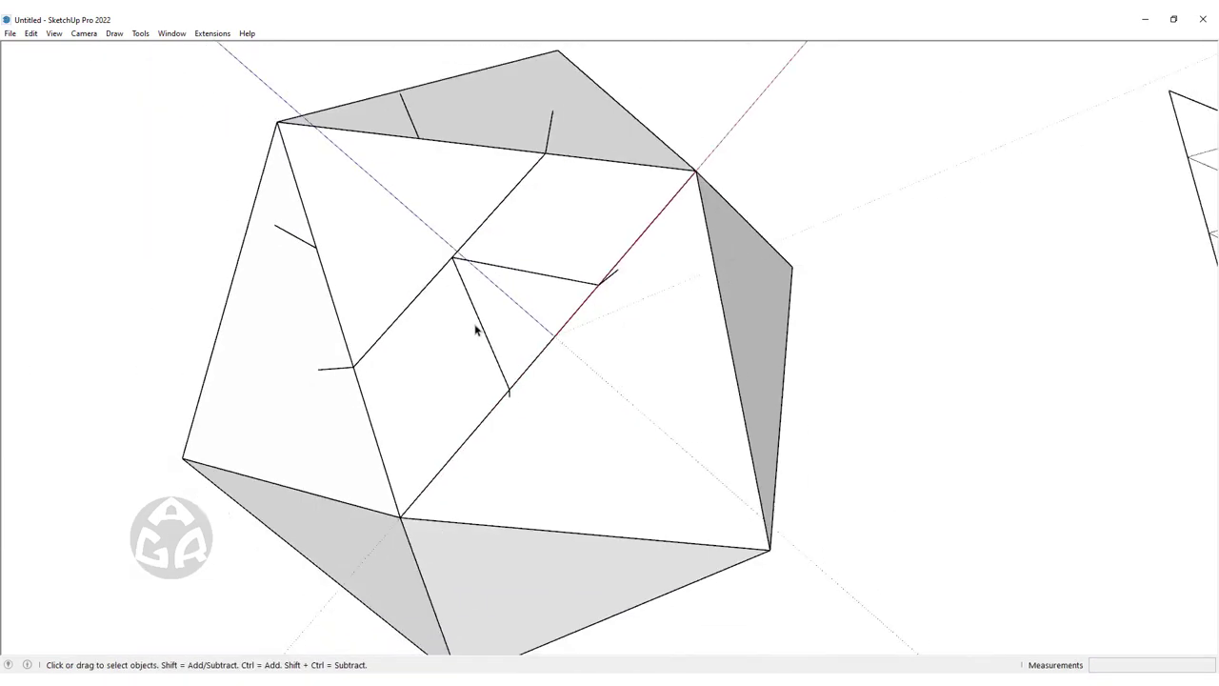
pyautogui.moveTo(476, 333)
pyautogui.mouseDown(button='middle')
pyautogui.moveTo(446, 306)
pyautogui.moveTo(536, 333)
pyautogui.mouseUp(button='middle')
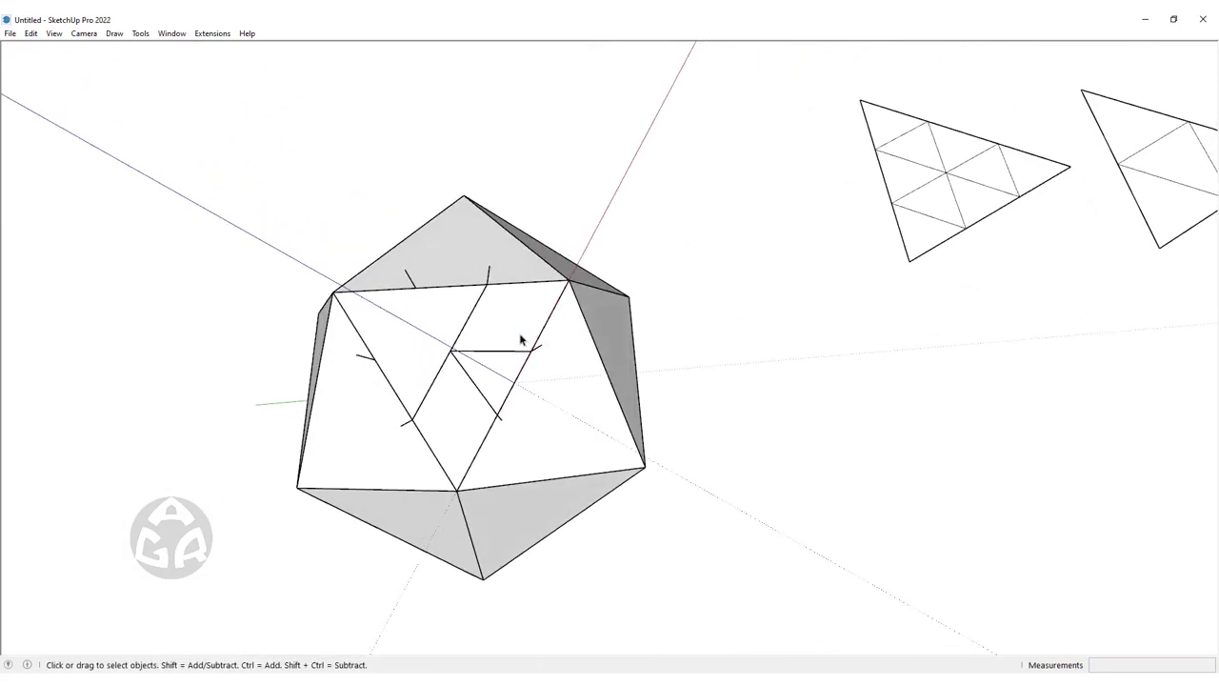
# Close the small triangle on the face and draw an edge across the central triangle
pyautogui.press('l')
pyautogui.click(530, 351)
pyautogui.click(489, 286)
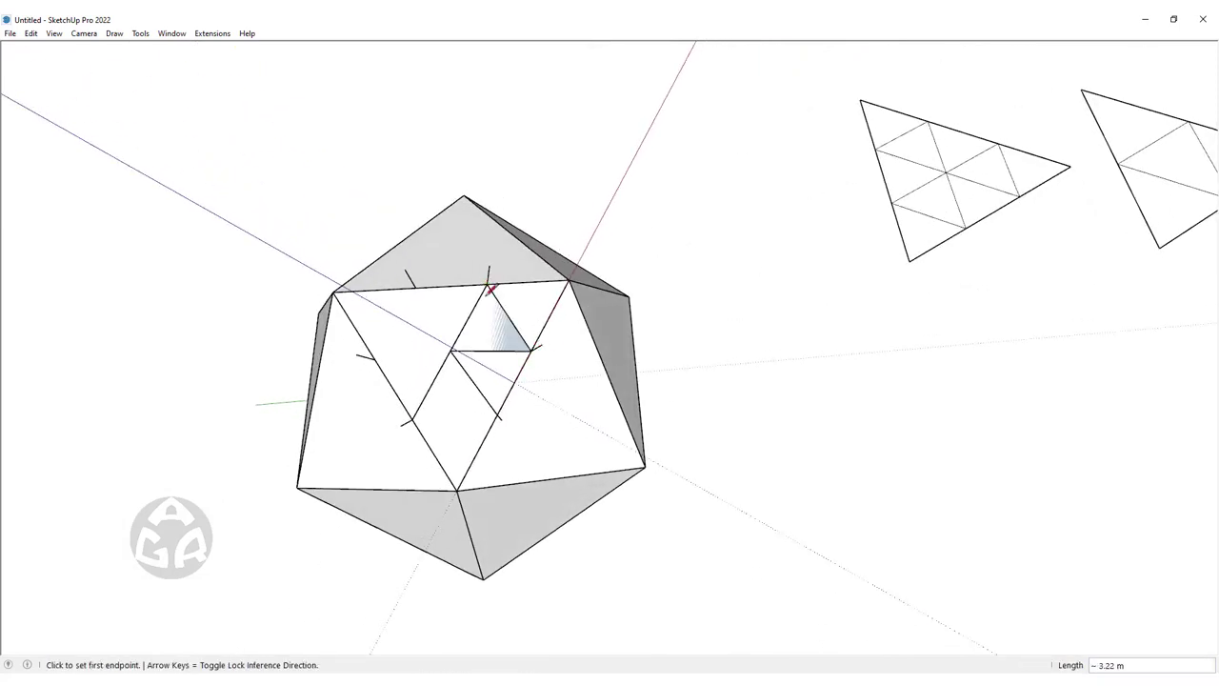
pyautogui.click(497, 413)
pyautogui.click(410, 420)
pyautogui.moveTo(411, 420)
pyautogui.mouseDown(button='middle')
pyautogui.moveTo(506, 375)
pyautogui.moveTo(512, 351)
pyautogui.mouseUp(button='middle')
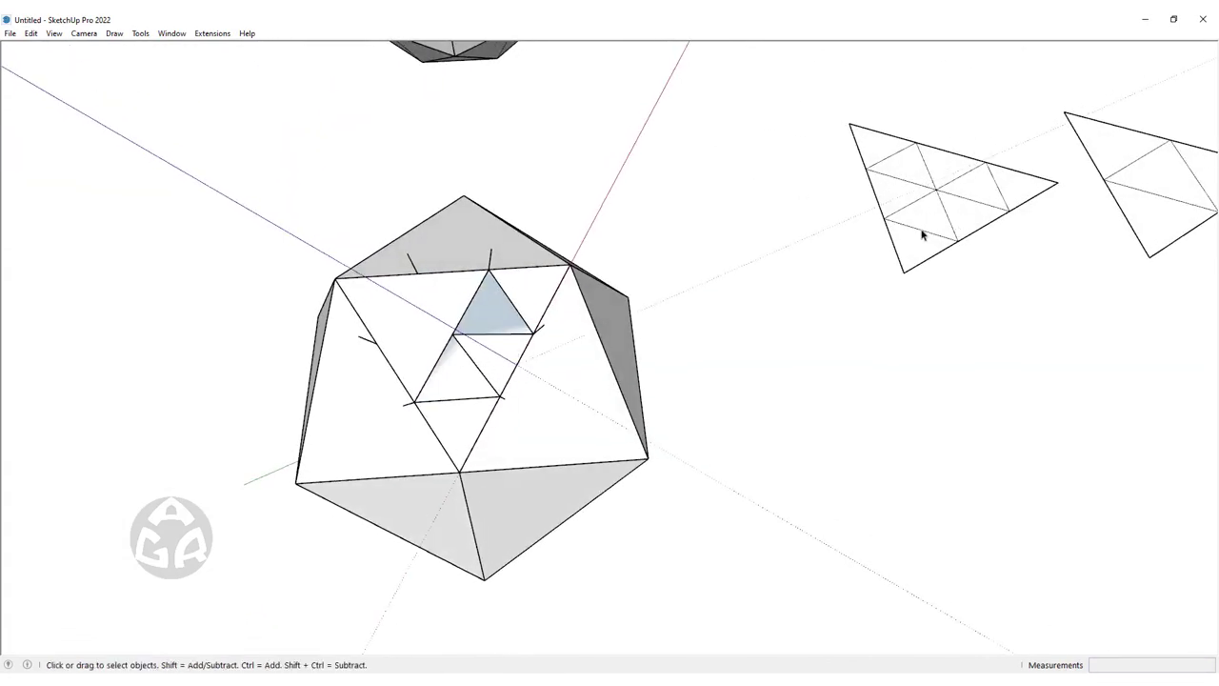
pyautogui.moveTo(922, 235)
pyautogui.mouseDown(button='middle')
pyautogui.moveTo(724, 315)
pyautogui.moveTo(684, 168)
pyautogui.mouseUp(button='middle')
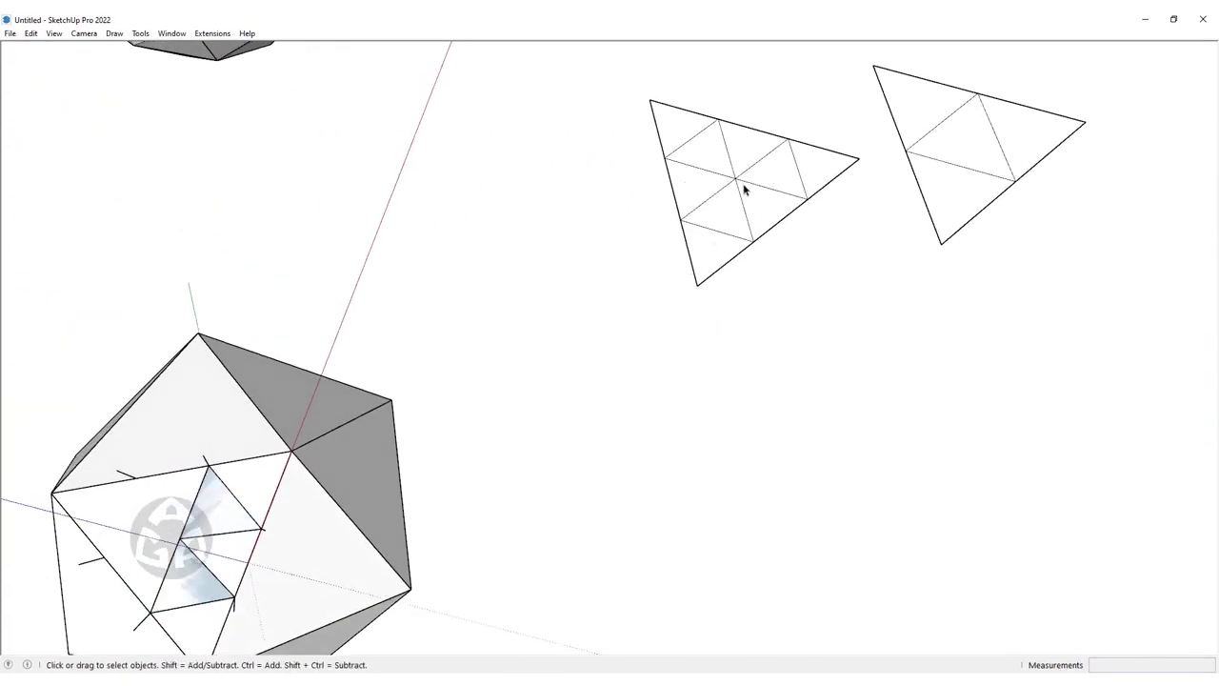
pyautogui.moveTo(721, 168); pyautogui.dragTo(763, 215)
# Draw an upright line from the left-edge tick to the top-face tick, forming a fin face
pyautogui.moveTo(211, 535); pyautogui.dragTo(291, 264, button='middle')
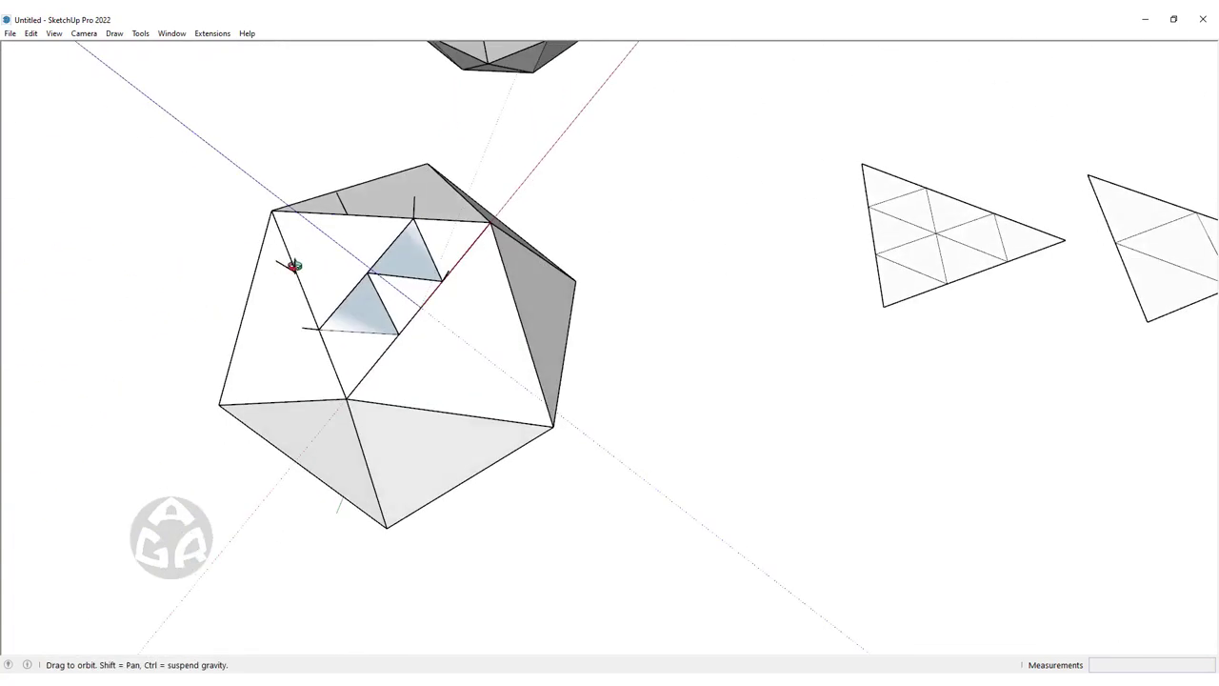
pyautogui.scroll(1, 376, 252)
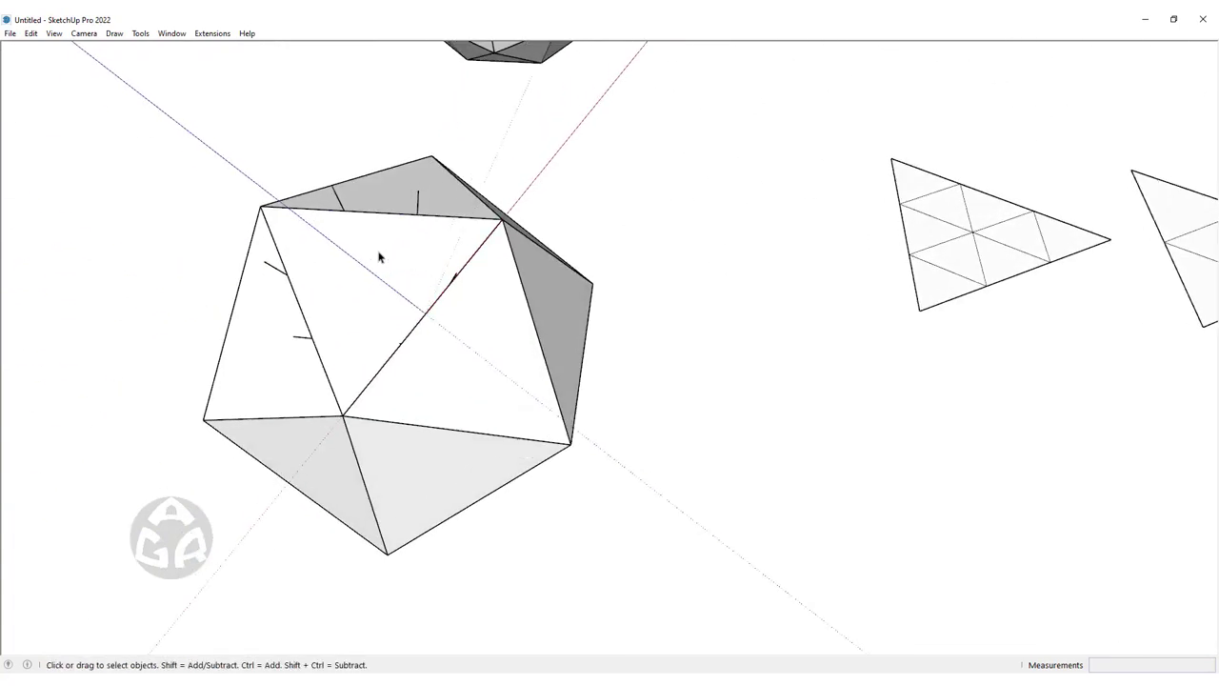
pyautogui.scroll(2, 378, 257)
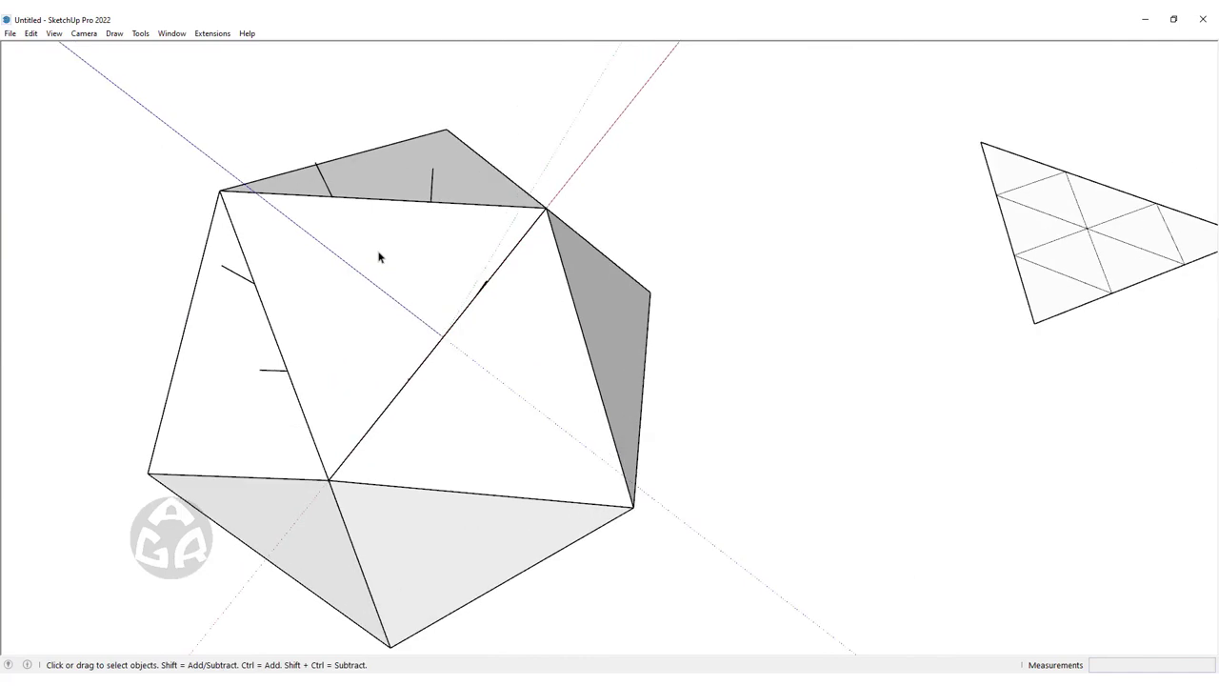
pyautogui.moveTo(291, 362); pyautogui.dragTo(272, 362, button='middle')
pyautogui.press('l')
pyautogui.click(252, 378)
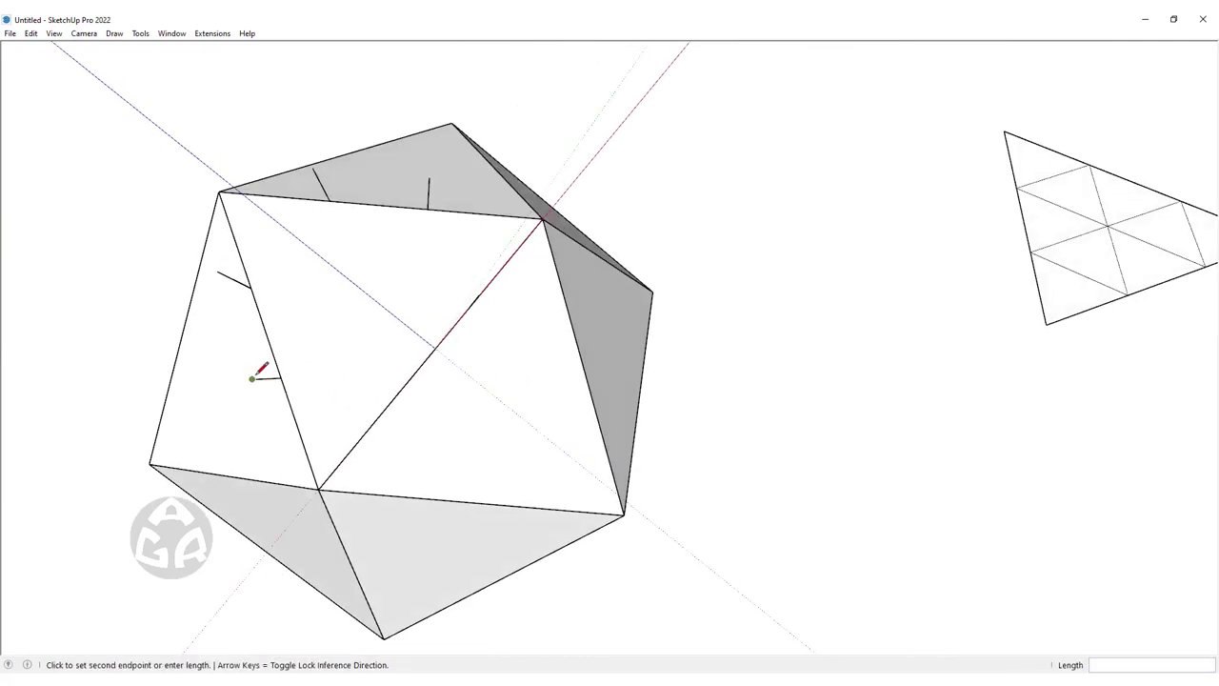
pyautogui.click(430, 177)
pyautogui.moveTo(403, 283); pyautogui.dragTo(563, 231, button='middle')
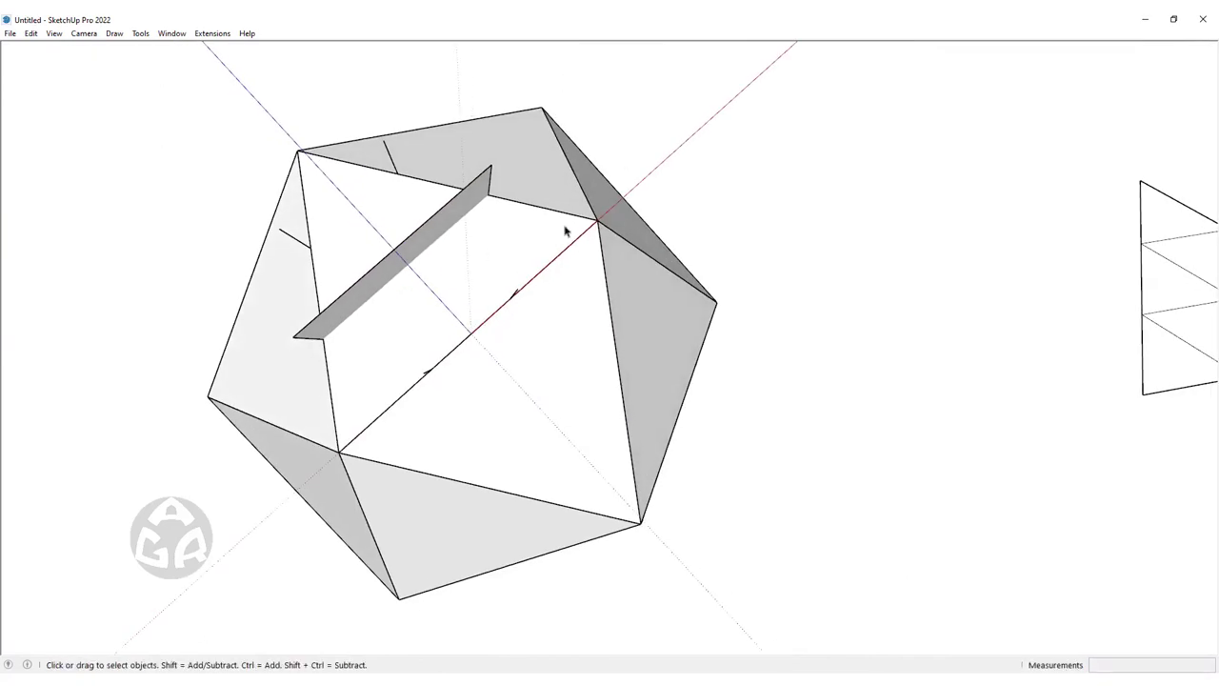
# Place the drawing axes with origin at the line's midpoint and red axis along the line
pyautogui.rightClick(672, 159)
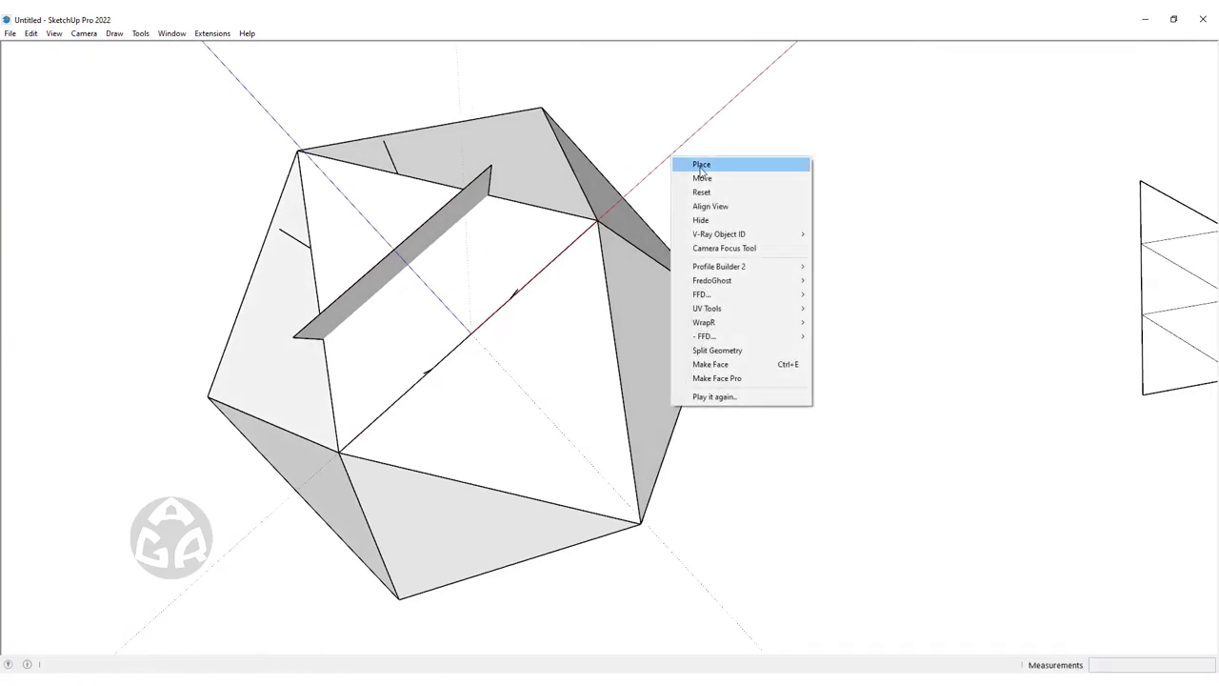
pyautogui.click(701, 164)
pyautogui.press('x')
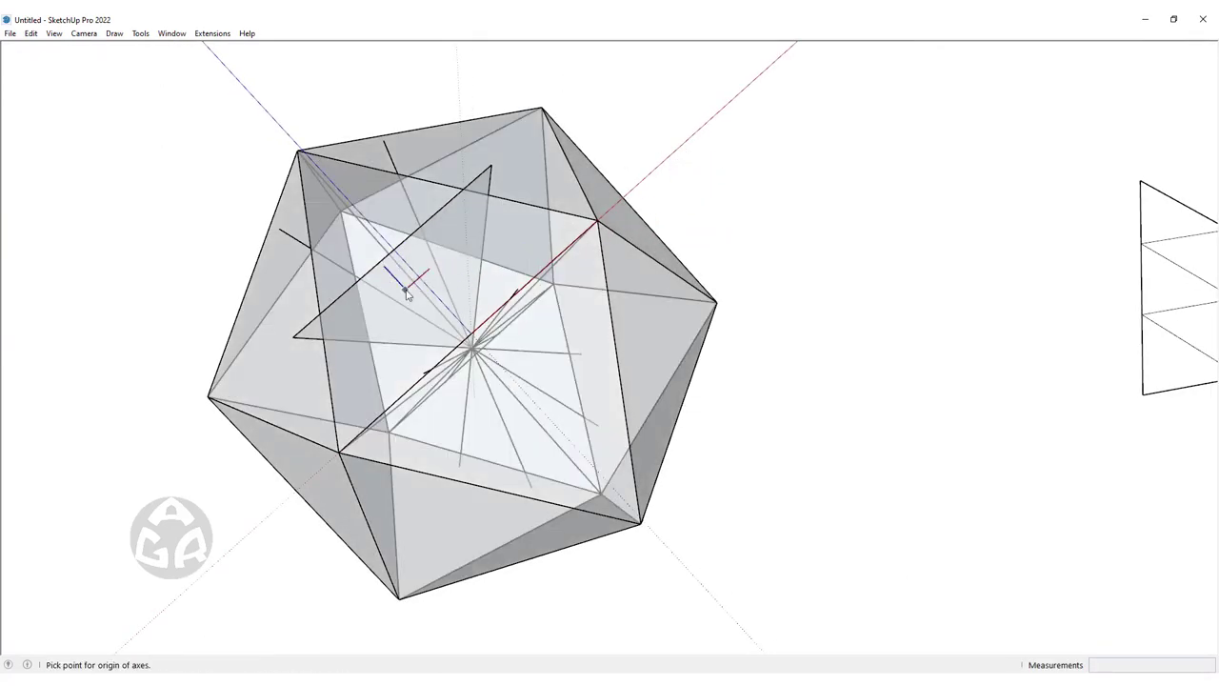
pyautogui.moveTo(428, 264)
pyautogui.mouseDown(button='middle')
pyautogui.moveTo(458, 172)
pyautogui.moveTo(458, 195)
pyautogui.moveTo(397, 188)
pyautogui.mouseUp(button='middle')
pyautogui.press('x')
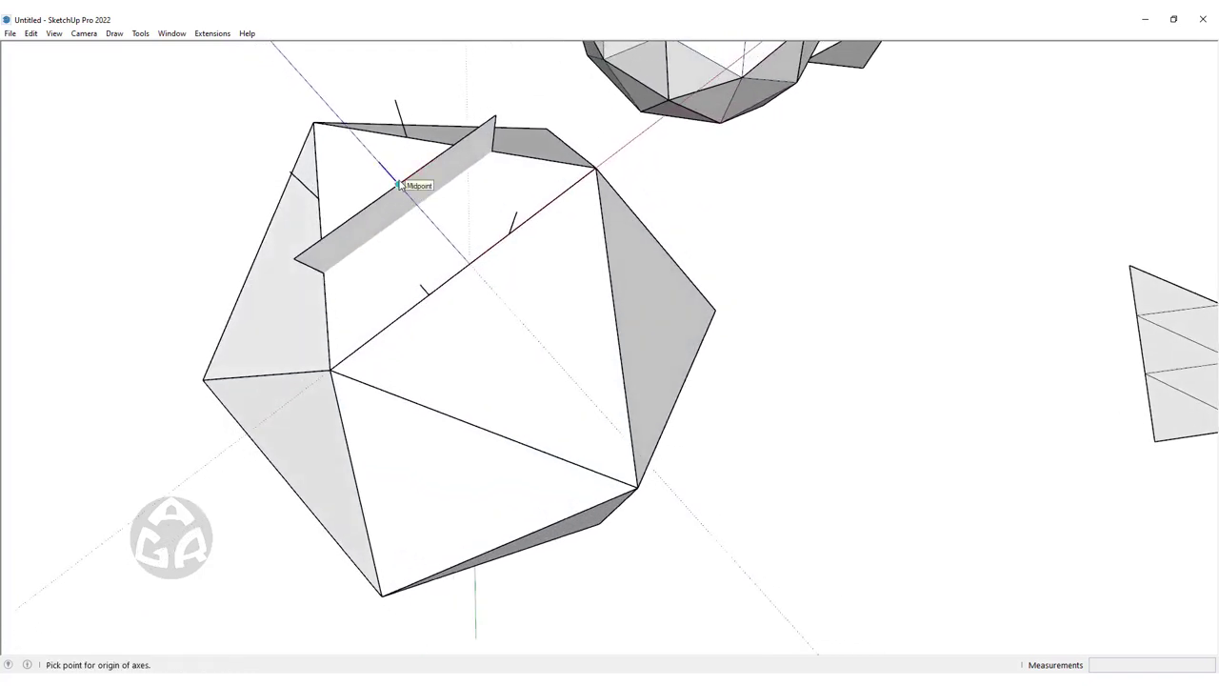
pyautogui.click(399, 185)
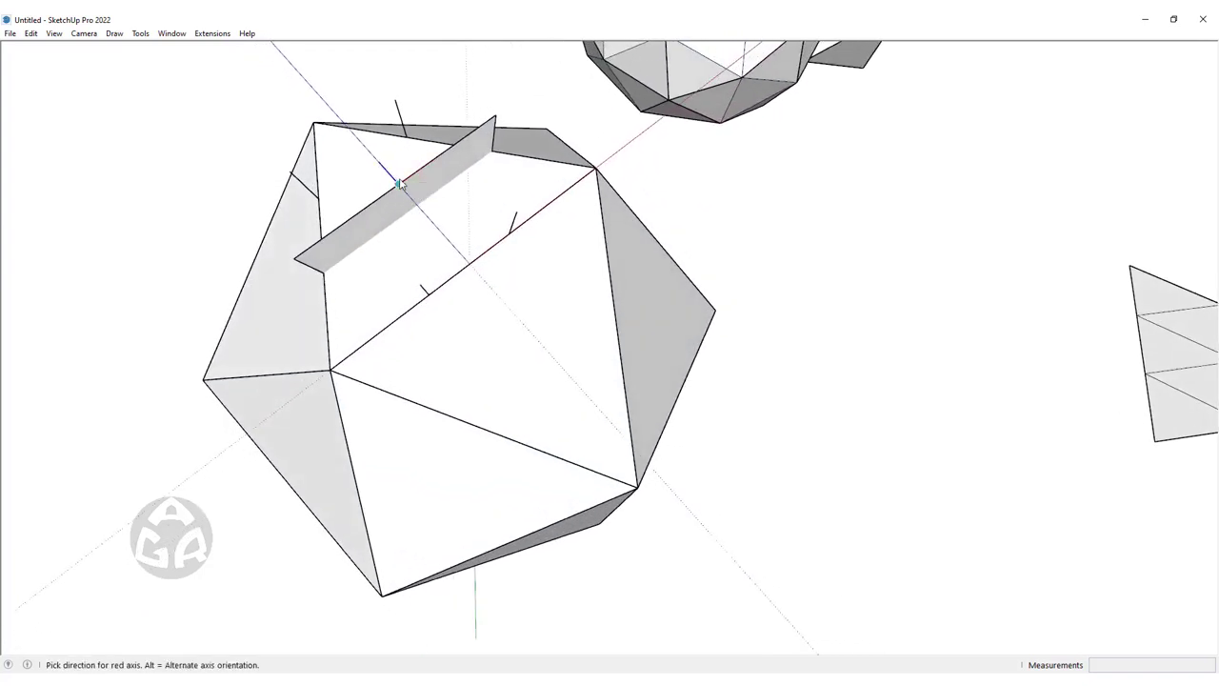
pyautogui.click(443, 158)
pyautogui.moveTo(451, 258)
pyautogui.mouseDown(button='middle')
pyautogui.moveTo(435, 280)
pyautogui.moveTo(433, 362)
pyautogui.moveTo(482, 346)
pyautogui.moveTo(575, 353)
pyautogui.moveTo(514, 403)
pyautogui.mouseUp(button='middle')
pyautogui.press('x')
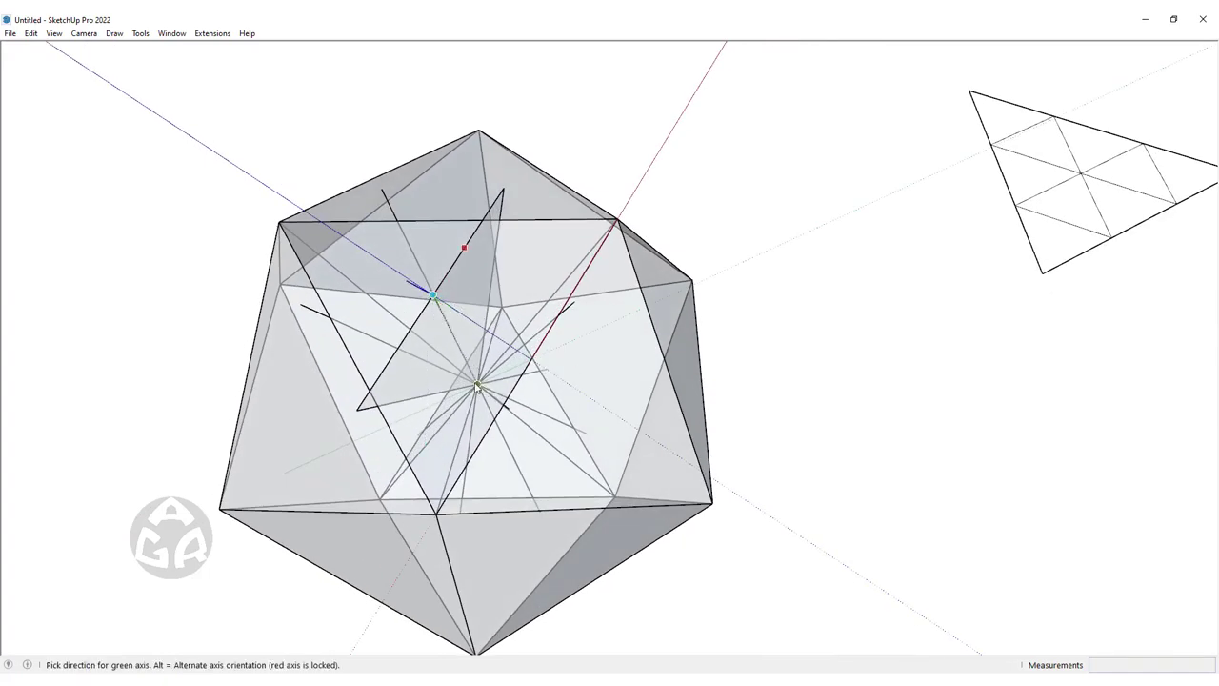
pyautogui.click(481, 386)
# Select the icosahedron group and switch to the Rotate tool (Q)
pyautogui.moveTo(501, 390)
pyautogui.mouseDown(button='middle')
pyautogui.moveTo(479, 367)
pyautogui.moveTo(436, 381)
pyautogui.mouseUp(button='middle')
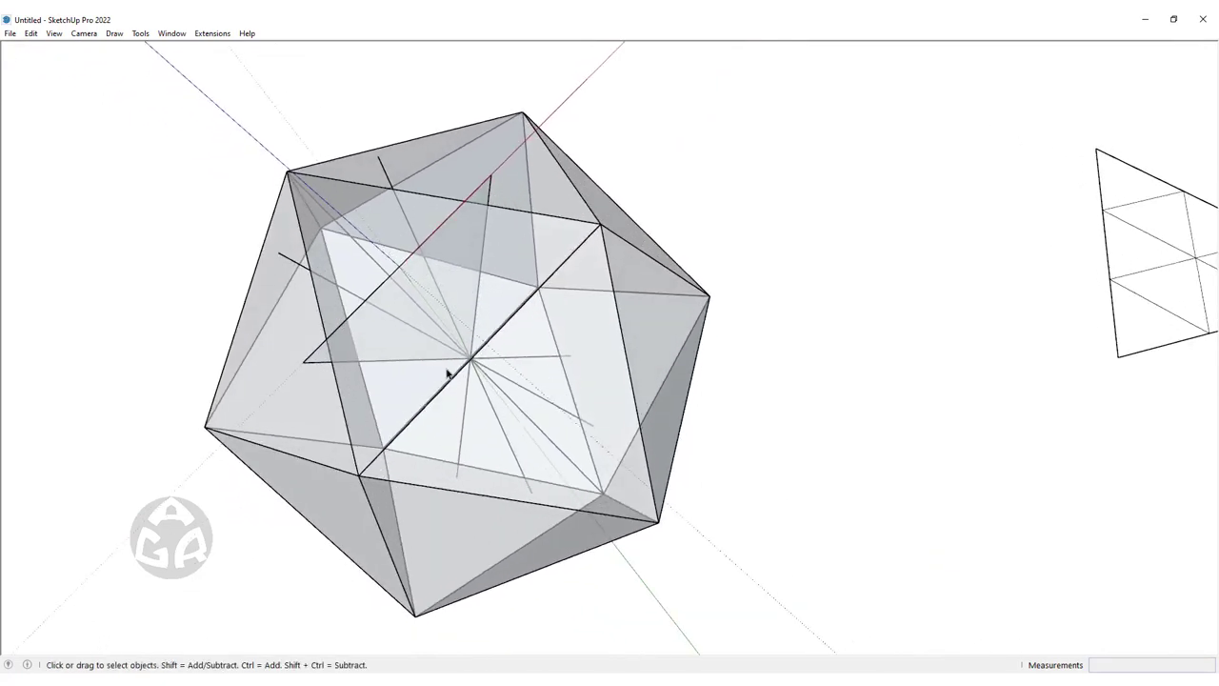
pyautogui.press('x')
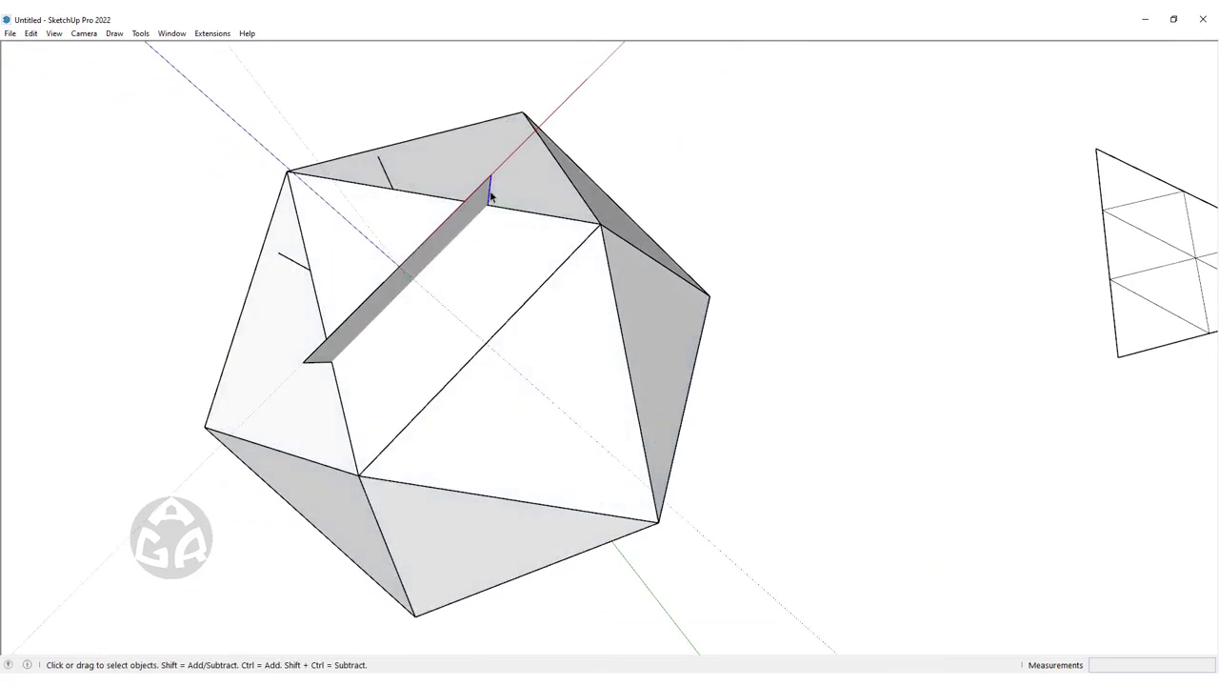
pyautogui.press('x')
pyautogui.click(466, 390)
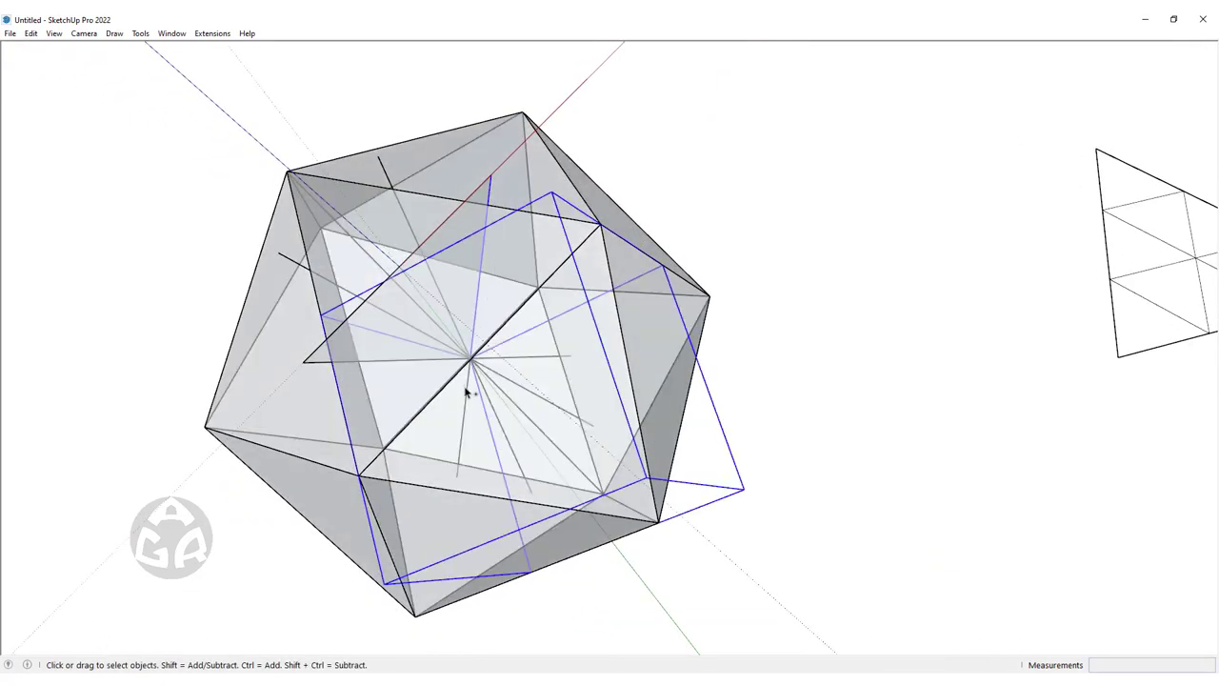
pyautogui.moveTo(476, 427); pyautogui.dragTo(500, 104, button='middle')
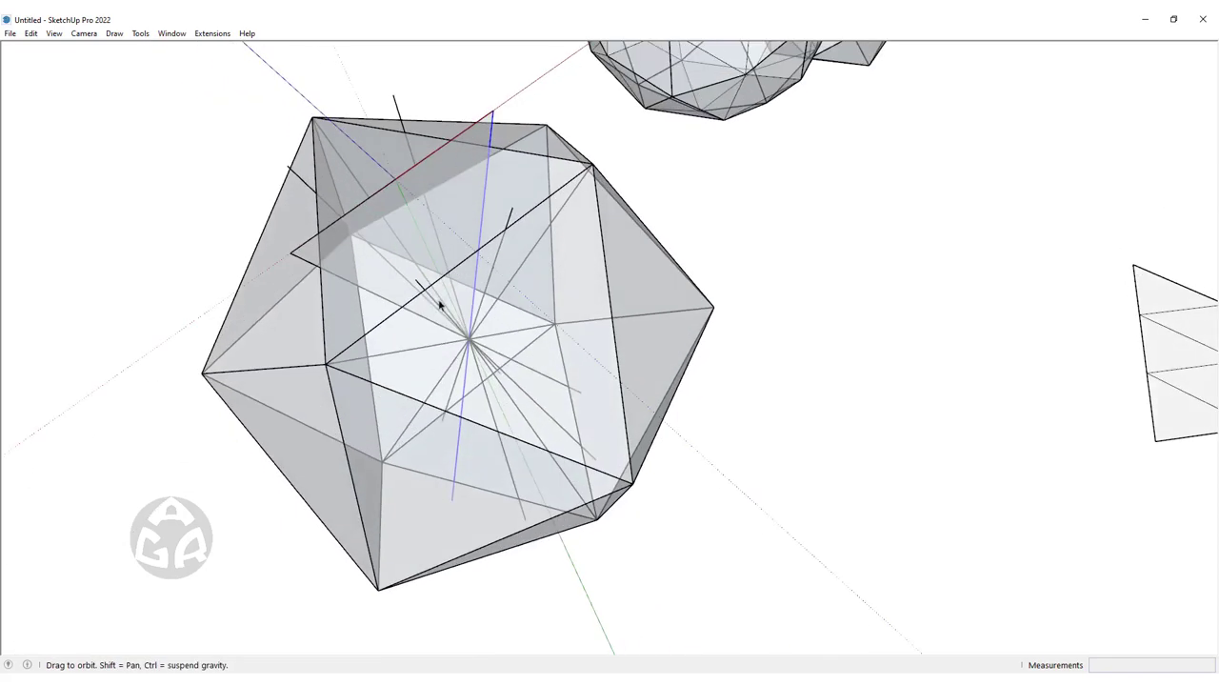
pyautogui.moveTo(494, 264); pyautogui.dragTo(492, 400, button='middle')
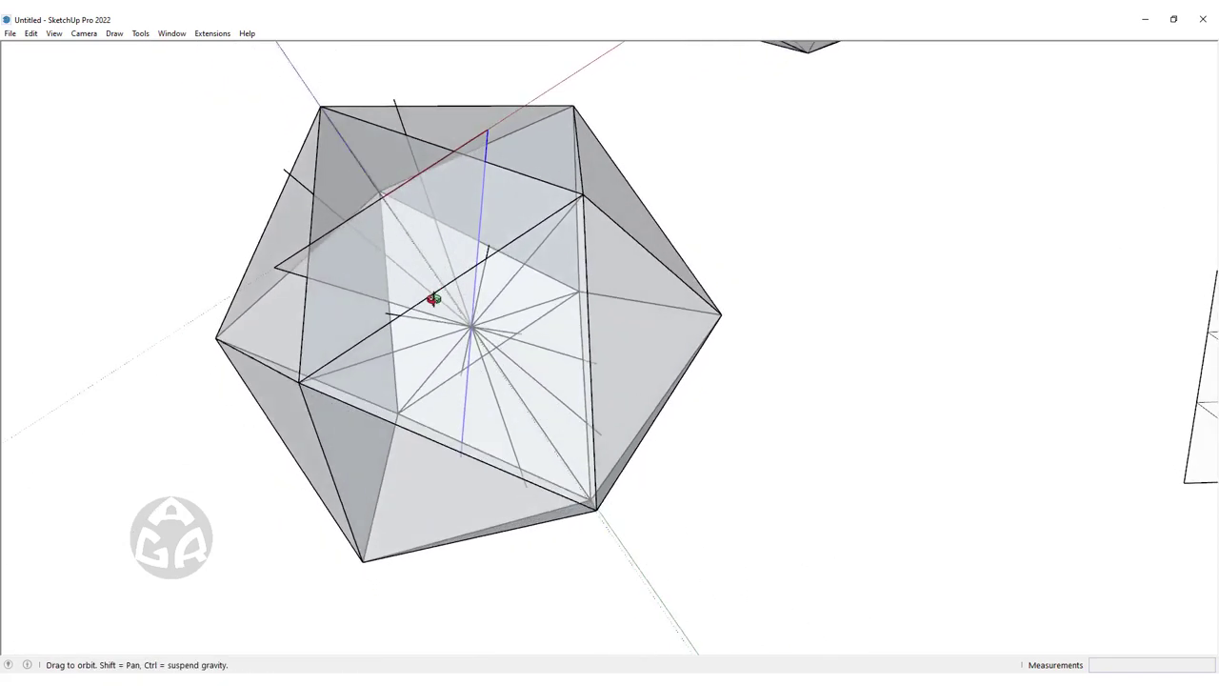
pyautogui.press('q')
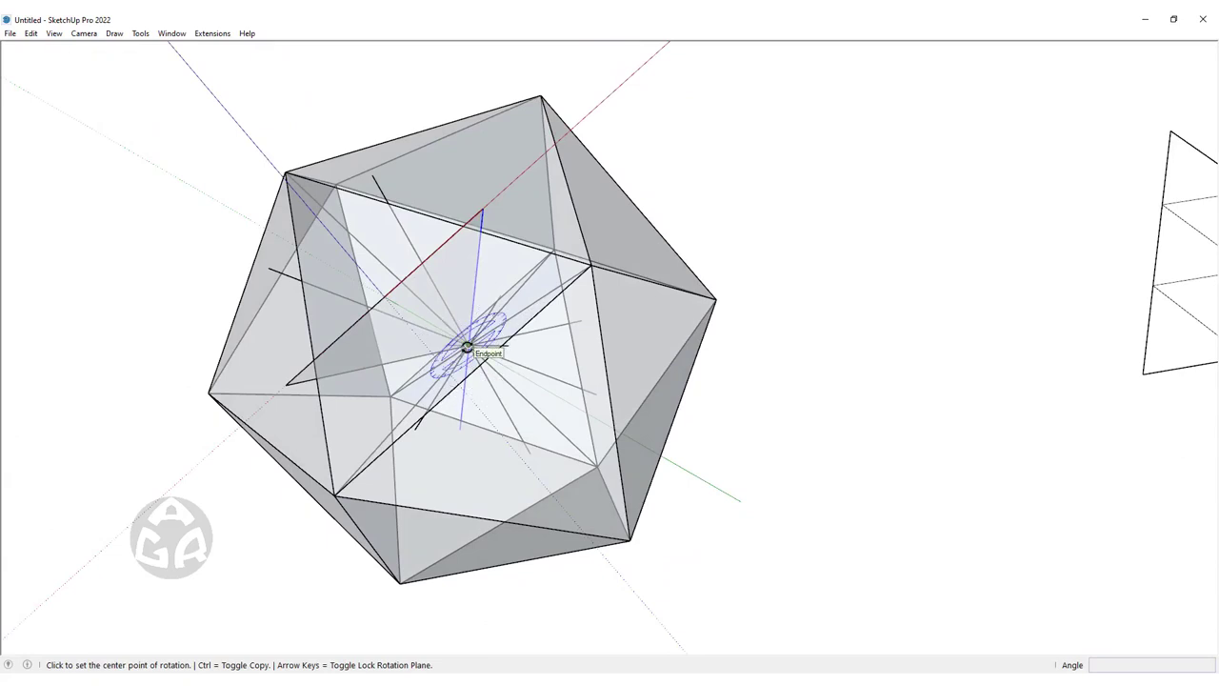
# Rotate a copy of the guide line about the face centre, then orbit to the geodesic spheres
pyautogui.moveTo(467, 346)
pyautogui.mouseDown(button='middle')
pyautogui.moveTo(489, 294)
pyautogui.moveTo(468, 348)
pyautogui.mouseUp(button='middle')
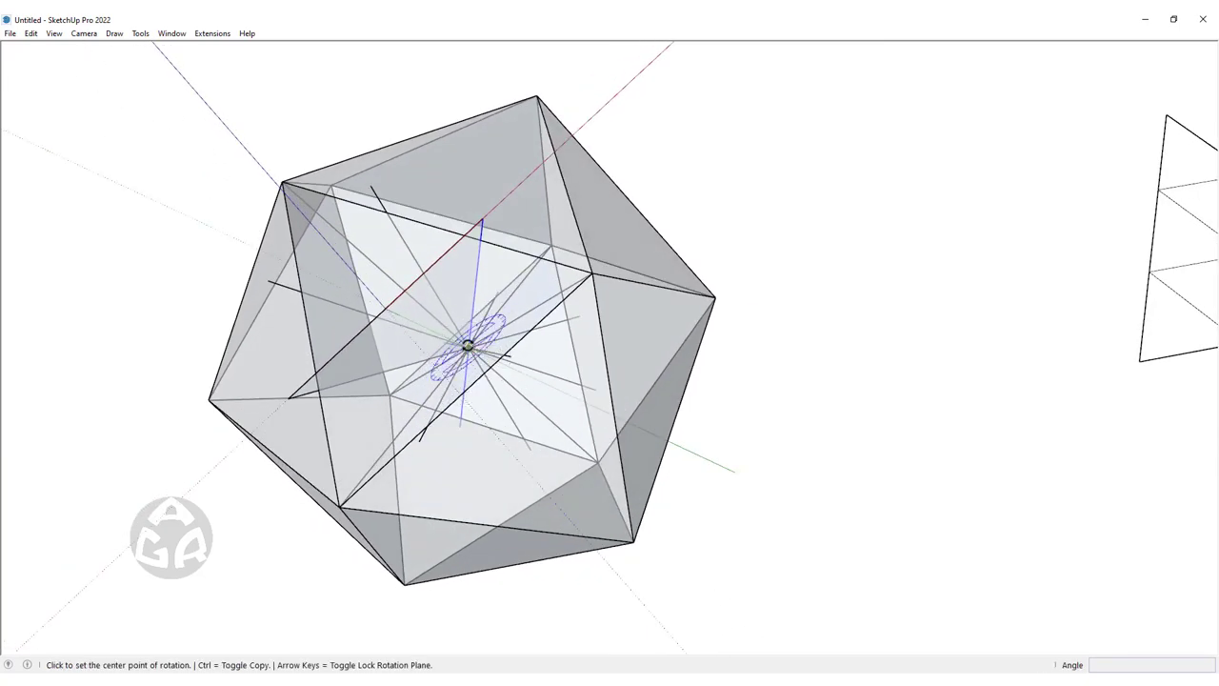
pyautogui.click(468, 346)
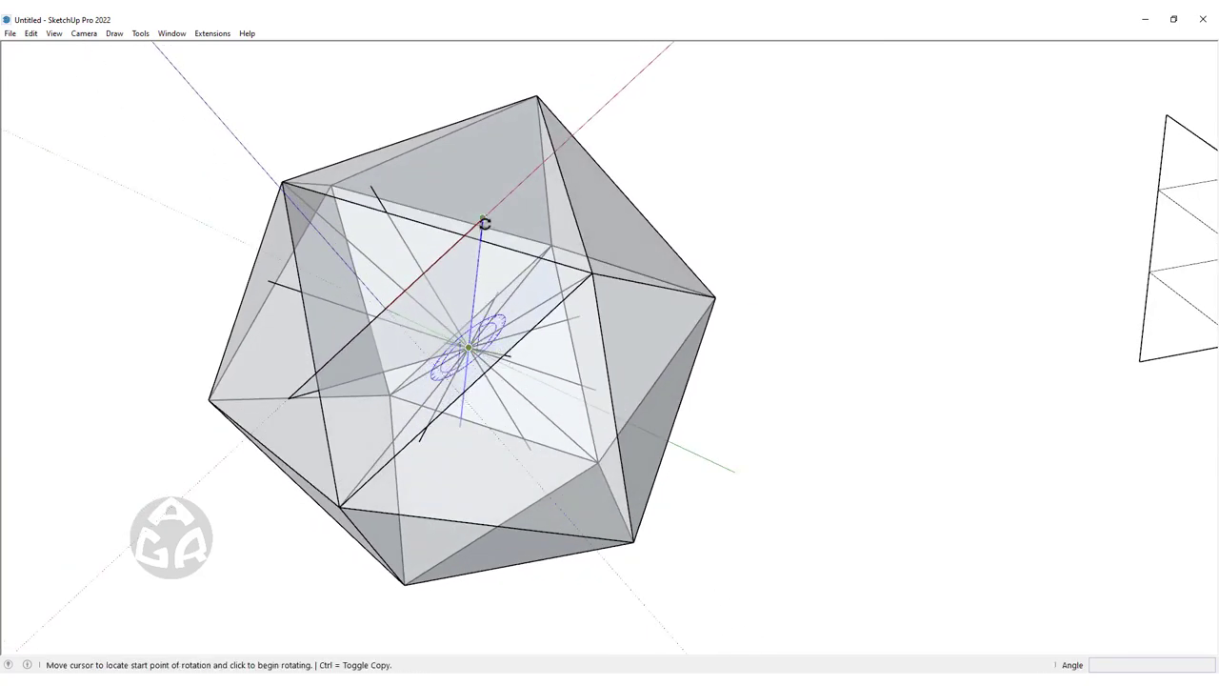
pyautogui.click(483, 219)
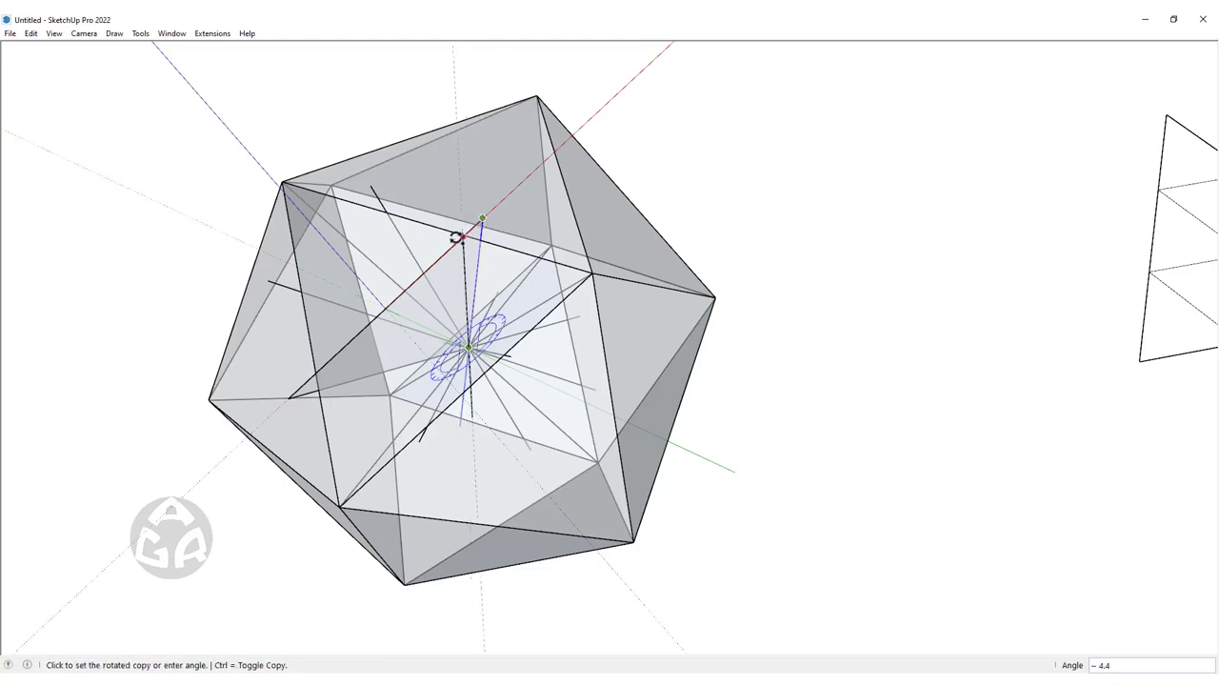
pyautogui.click(295, 390)
pyautogui.write('/2')
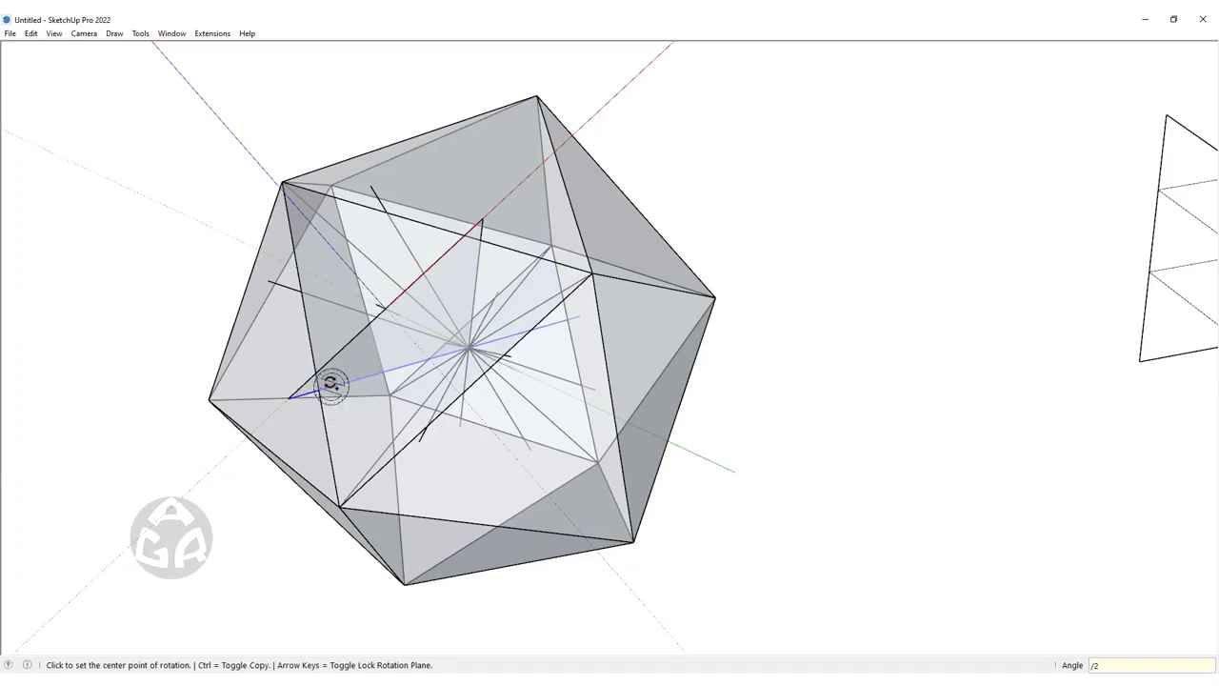
pyautogui.press('space')
pyautogui.moveTo(408, 353)
pyautogui.mouseDown(button='middle')
pyautogui.moveTo(574, 375)
pyautogui.moveTo(586, 196)
pyautogui.moveTo(654, 76)
pyautogui.mouseUp(button='middle')
pyautogui.moveTo(544, 130); pyautogui.dragTo(333, 501, button='middle')
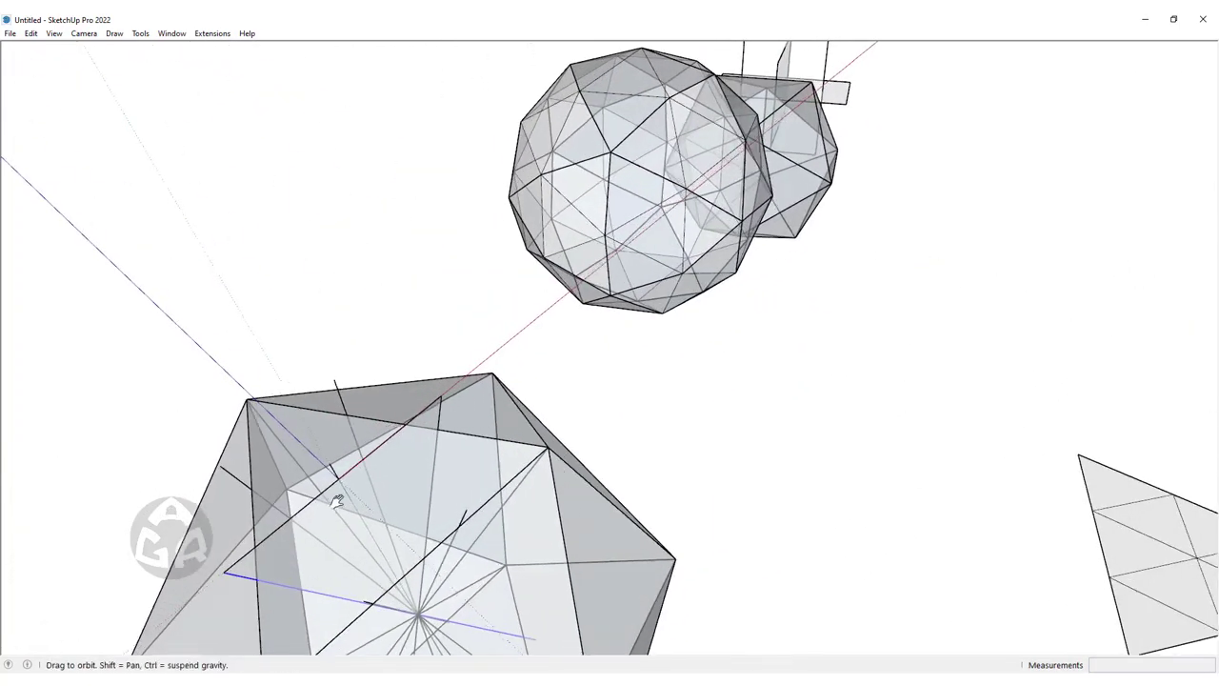
# Zoom onto the top face and draw edges from a vertex through guide points, closing a small triangle
pyautogui.scroll(3, 447, 354)
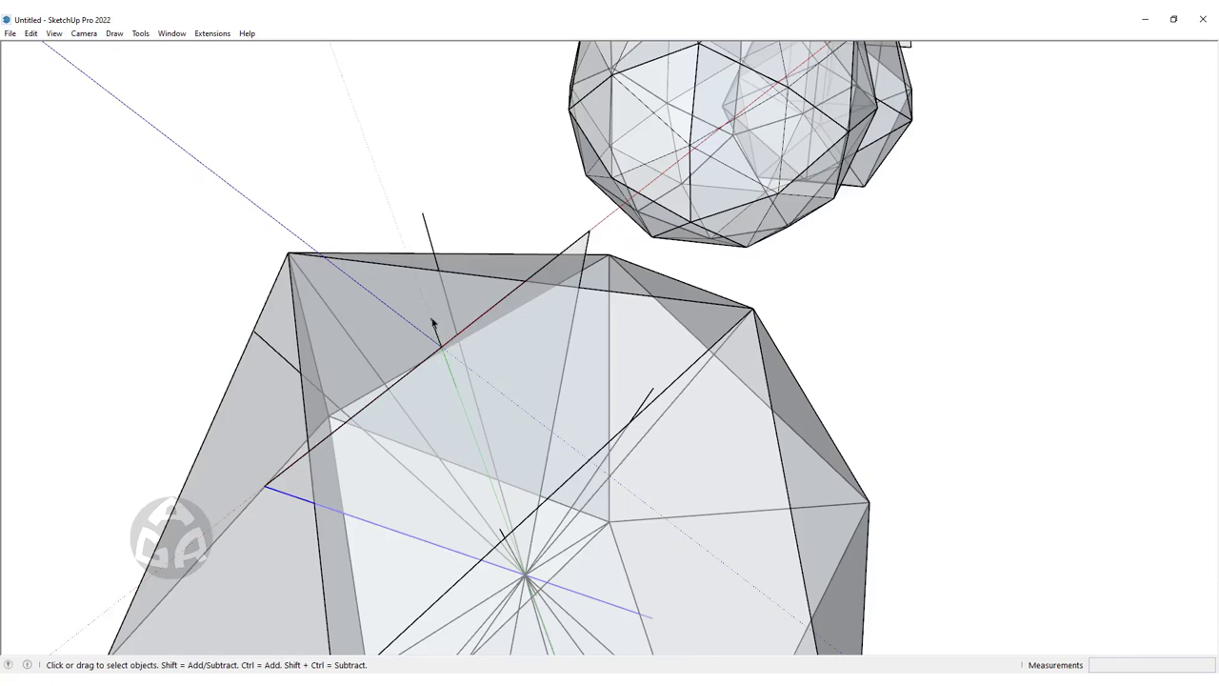
pyautogui.scroll(-2, 431, 324)
pyautogui.scroll(-1, 482, 349)
pyautogui.scroll(2, 972, 408)
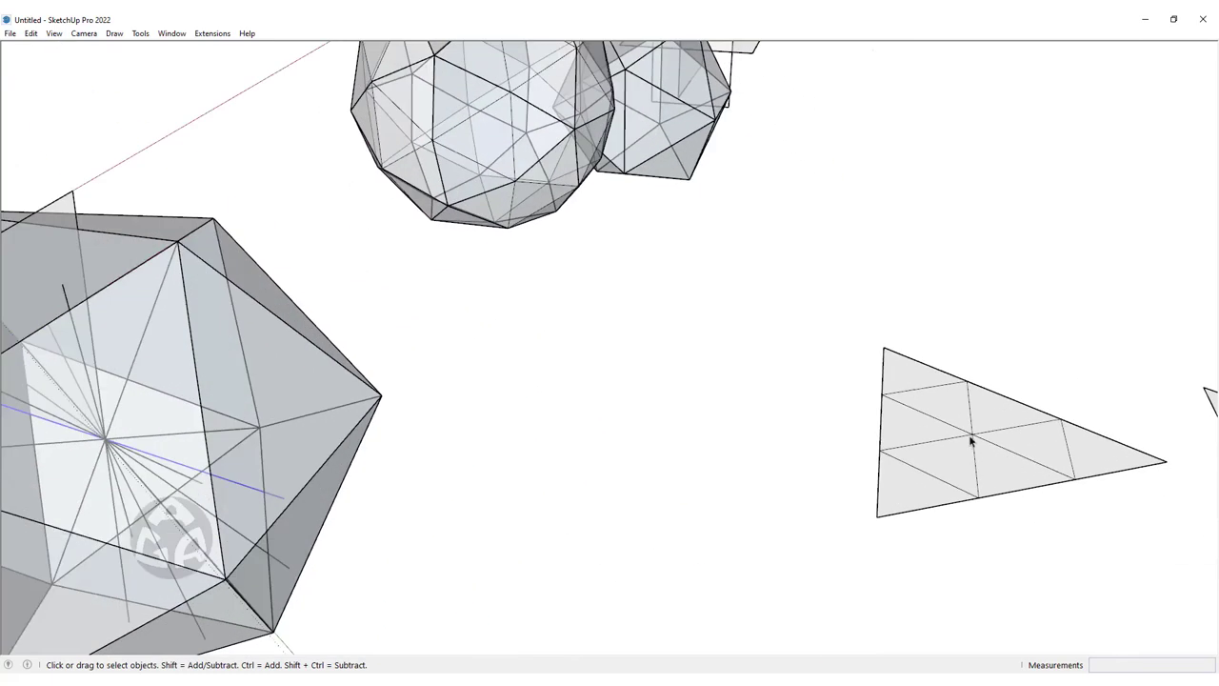
pyautogui.scroll(2, 971, 435)
pyautogui.scroll(-2, 854, 457)
pyautogui.scroll(3, 511, 527)
pyautogui.moveTo(511, 527)
pyautogui.mouseDown(button='middle')
pyautogui.moveTo(487, 465)
pyautogui.moveTo(539, 372)
pyautogui.moveTo(571, 209)
pyautogui.moveTo(476, 476)
pyautogui.mouseUp(button='middle')
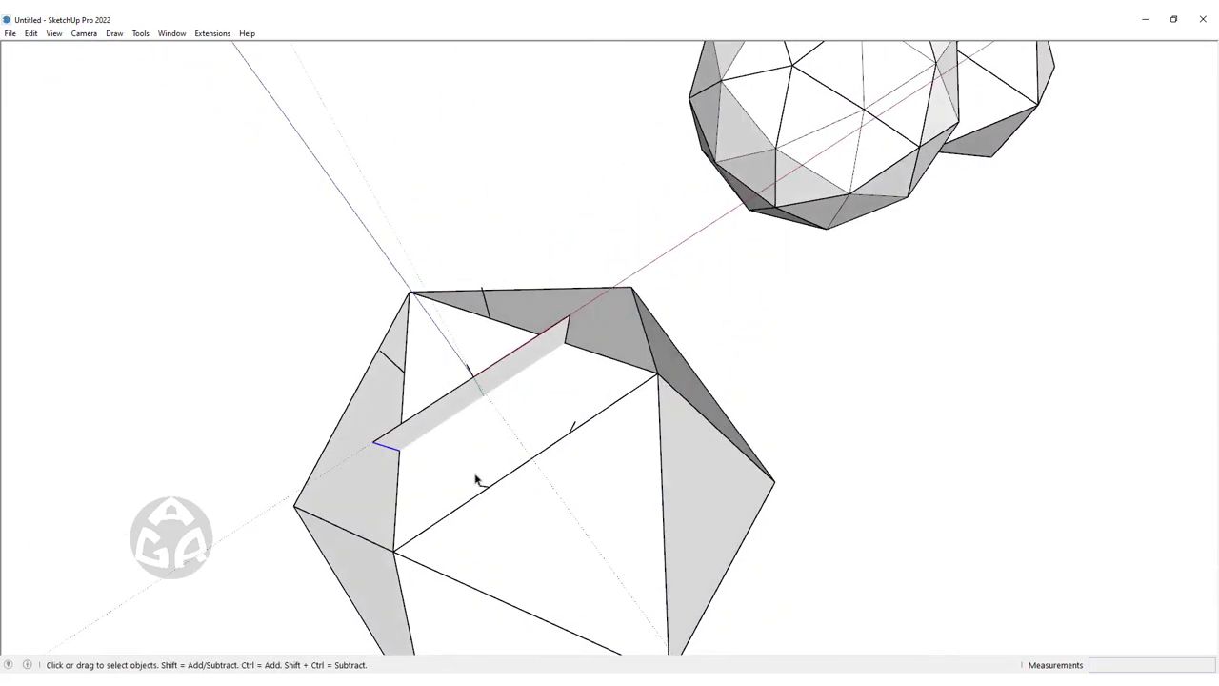
pyautogui.click(396, 549)
pyautogui.click(400, 459)
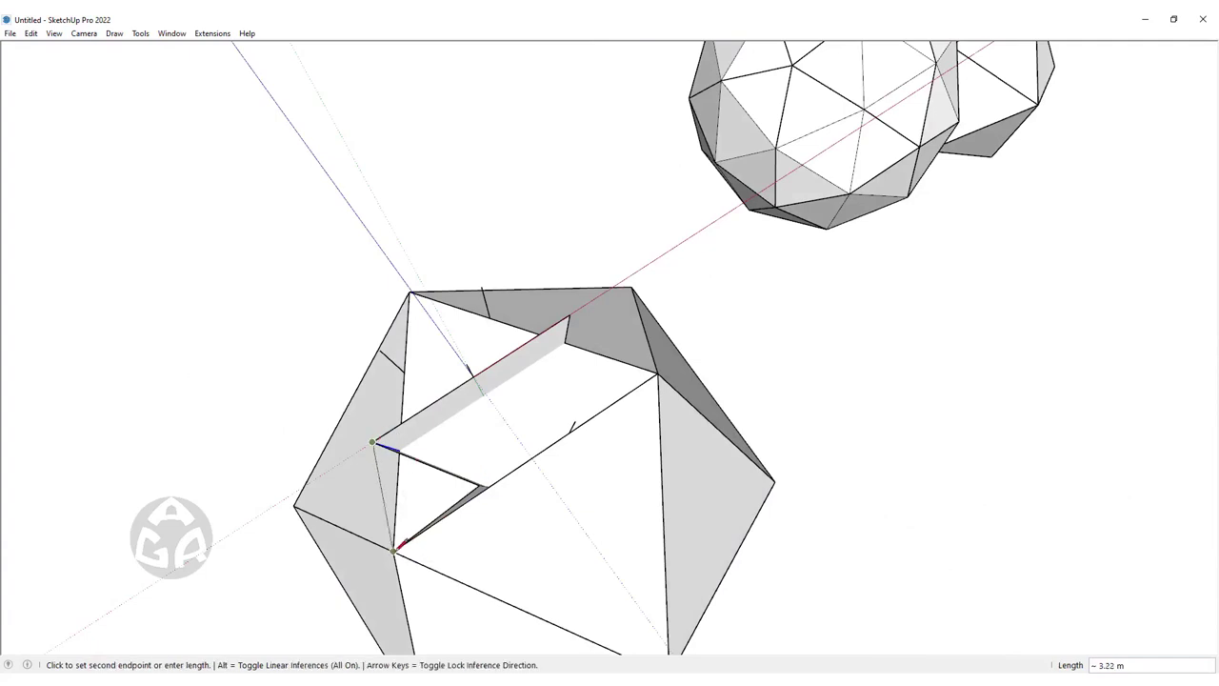
pyautogui.click(467, 365)
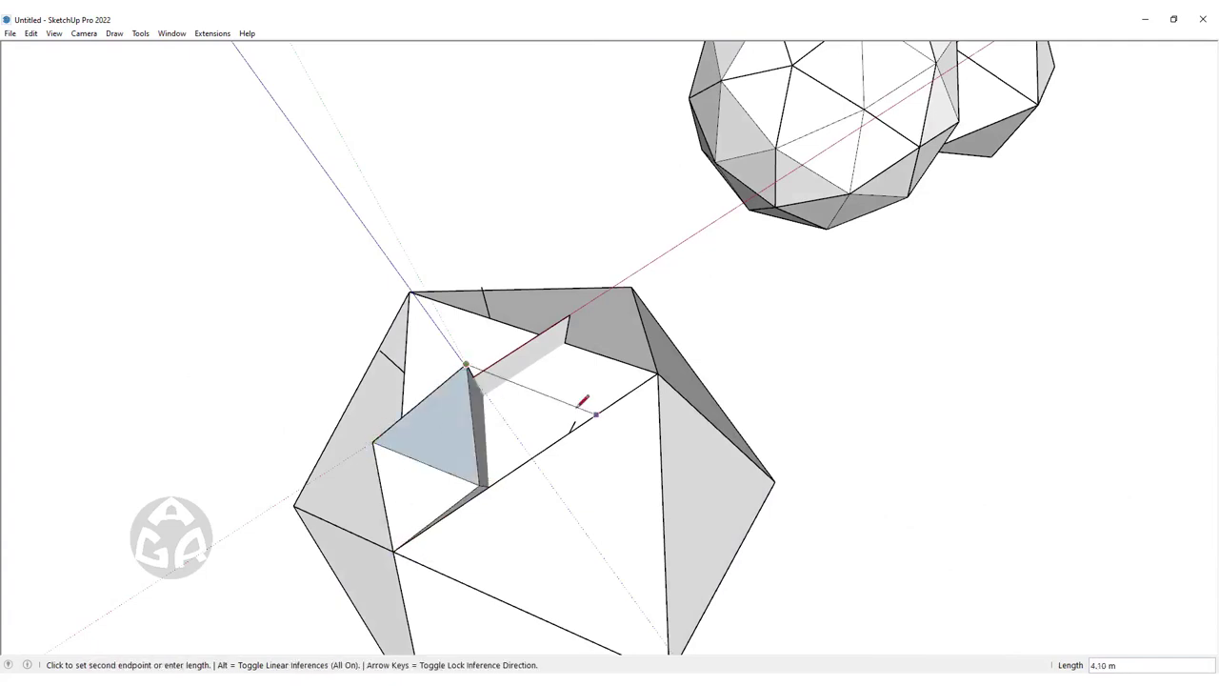
# Draw the remaining edges between guide points, closing the small triangles near the top vertex
pyautogui.click(574, 419)
pyautogui.click(569, 315)
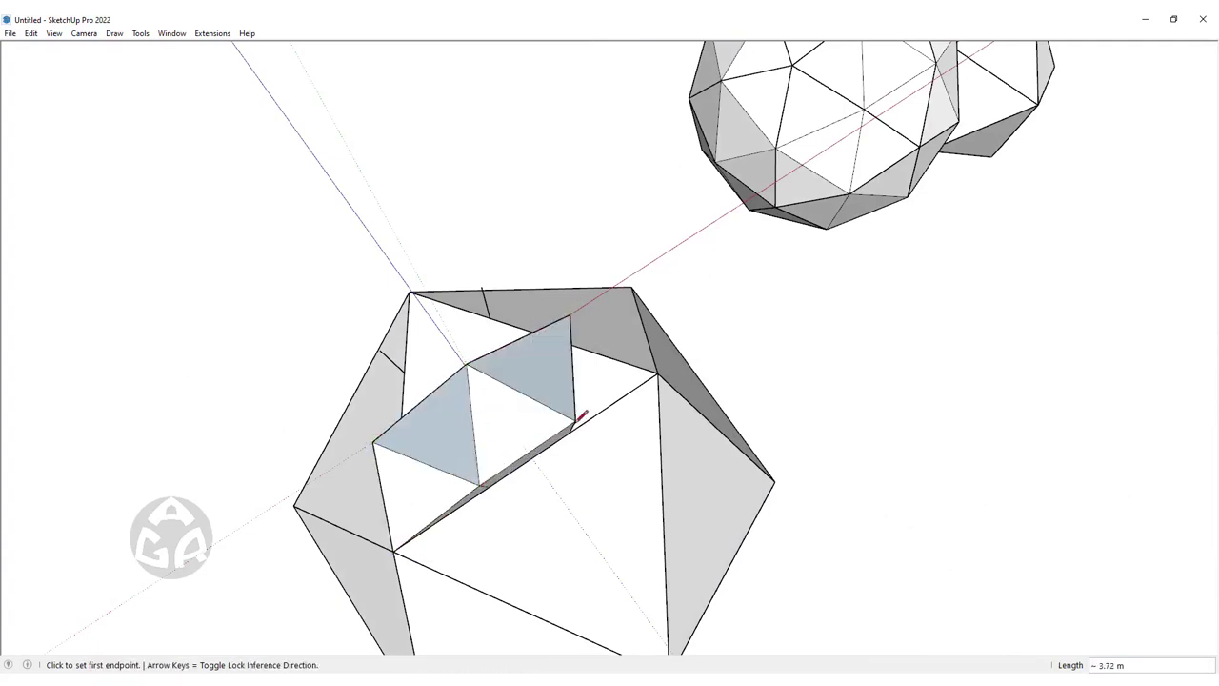
pyautogui.click(574, 419)
pyautogui.click(657, 374)
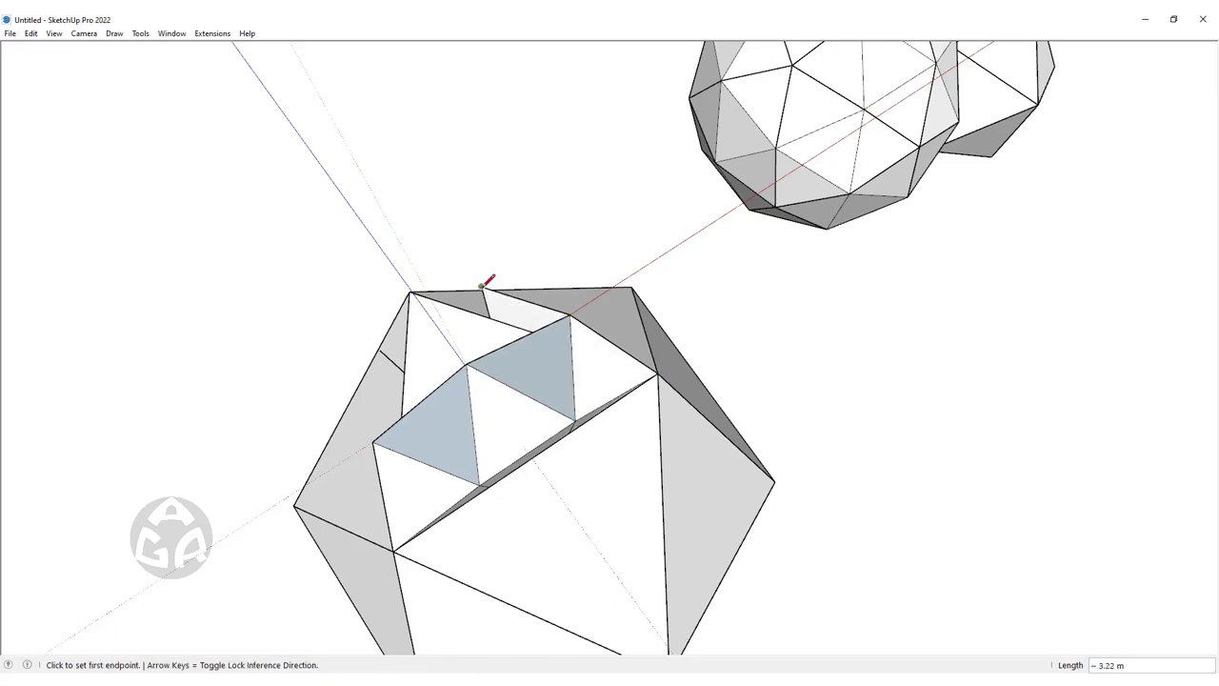
pyautogui.click(379, 350)
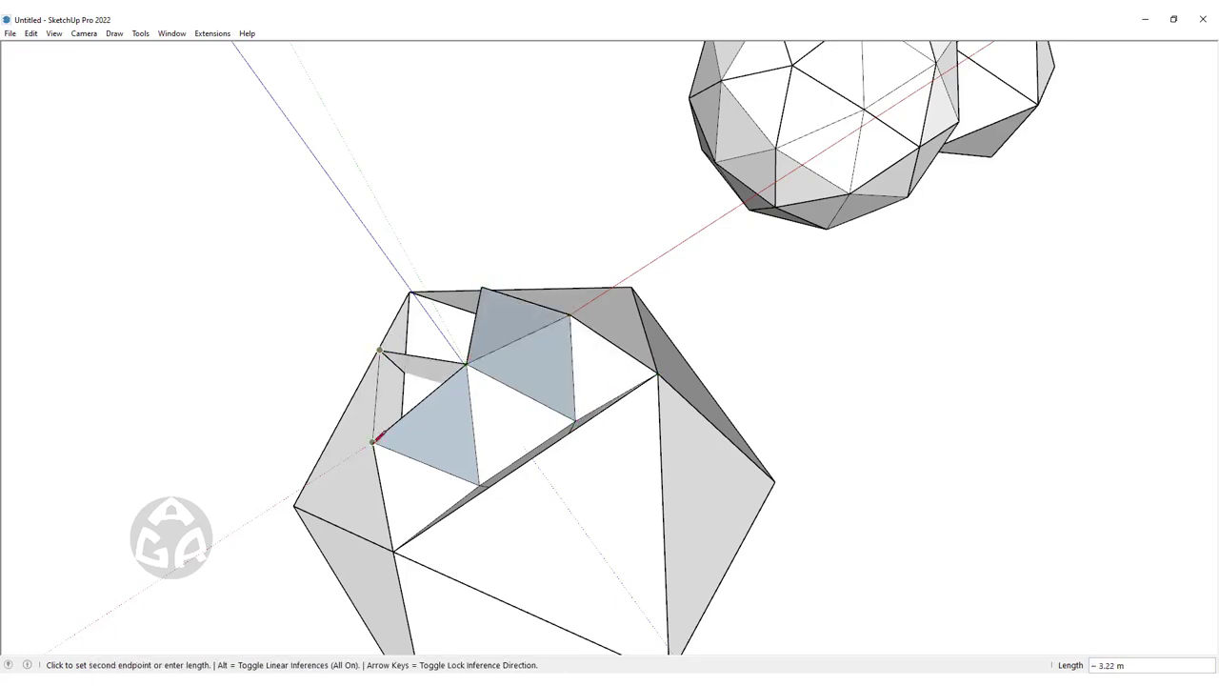
pyautogui.click(481, 284)
pyautogui.moveTo(416, 285); pyautogui.dragTo(510, 396, button='middle')
# Select the seven small triangles on the icosahedron face and group them with Ctrl+G
pyautogui.press('space')
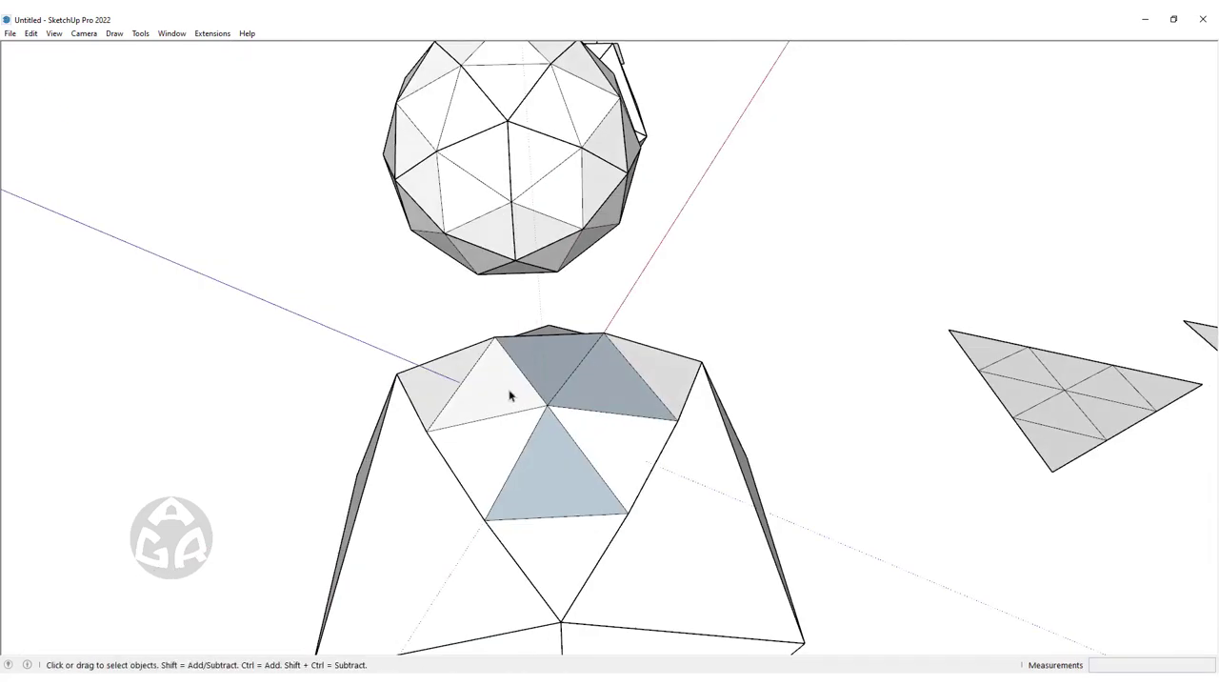
pyautogui.click(495, 396)
pyautogui.keyDown('ctrl'); pyautogui.click(436, 382); pyautogui.keyUp('ctrl')
pyautogui.keyDown('ctrl'); pyautogui.click(490, 461); pyautogui.keyUp('ctrl')
pyautogui.keyDown('ctrl'); pyautogui.click(553, 467); pyautogui.keyUp('ctrl')
pyautogui.keyDown('ctrl'); pyautogui.click(560, 552); pyautogui.keyUp('ctrl')
pyautogui.keyDown('ctrl'); pyautogui.click(619, 447); pyautogui.keyUp('ctrl')
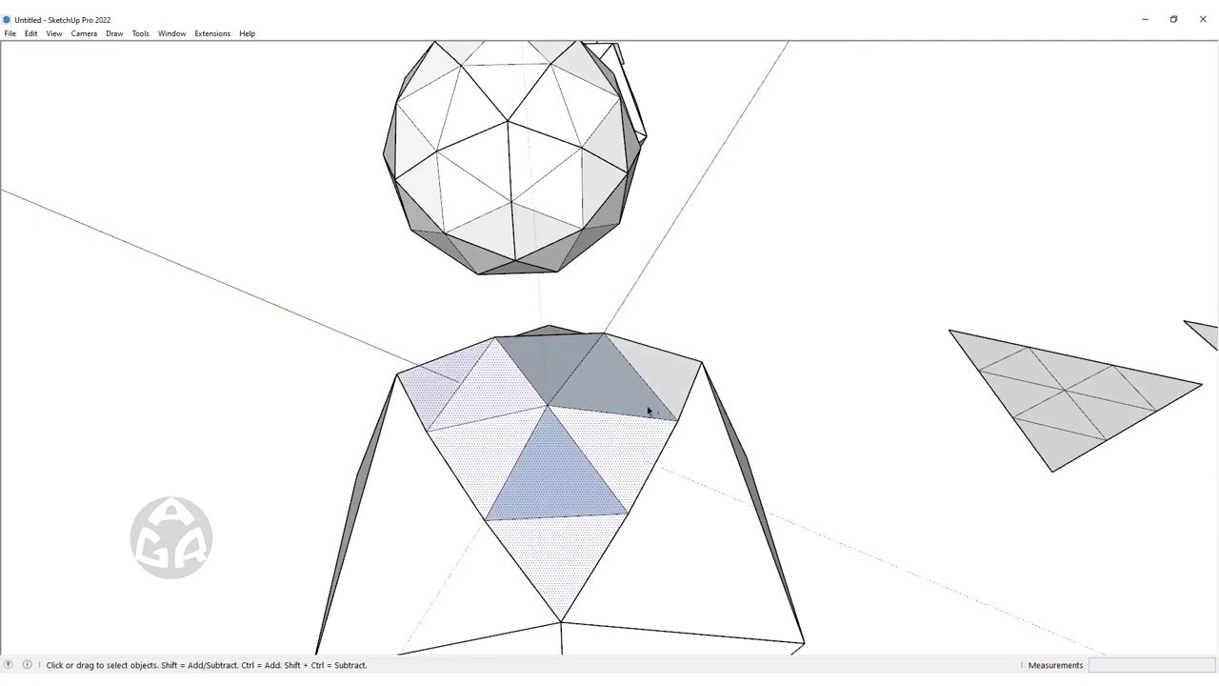
pyautogui.keyDown('ctrl'); pyautogui.click(665, 381); pyautogui.keyUp('ctrl')
pyautogui.scroll(-2, 472, 381)
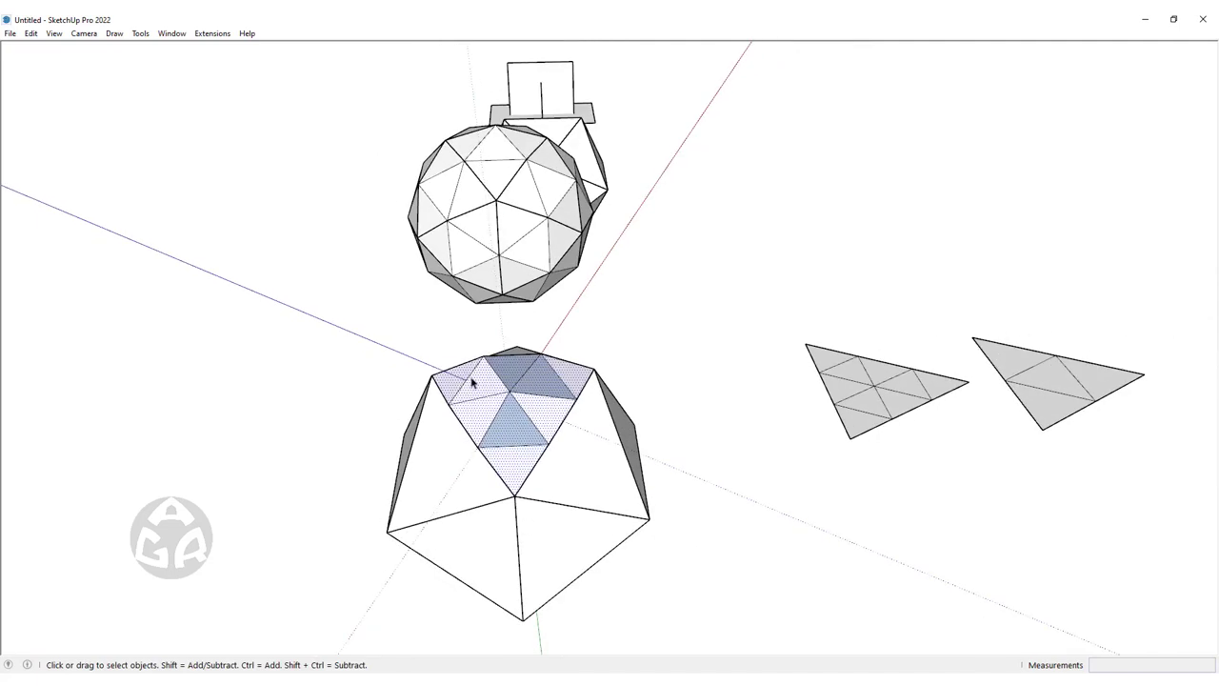
pyautogui.scroll(3, 554, 402)
pyautogui.moveTo(547, 412); pyautogui.dragTo(558, 436, button='middle')
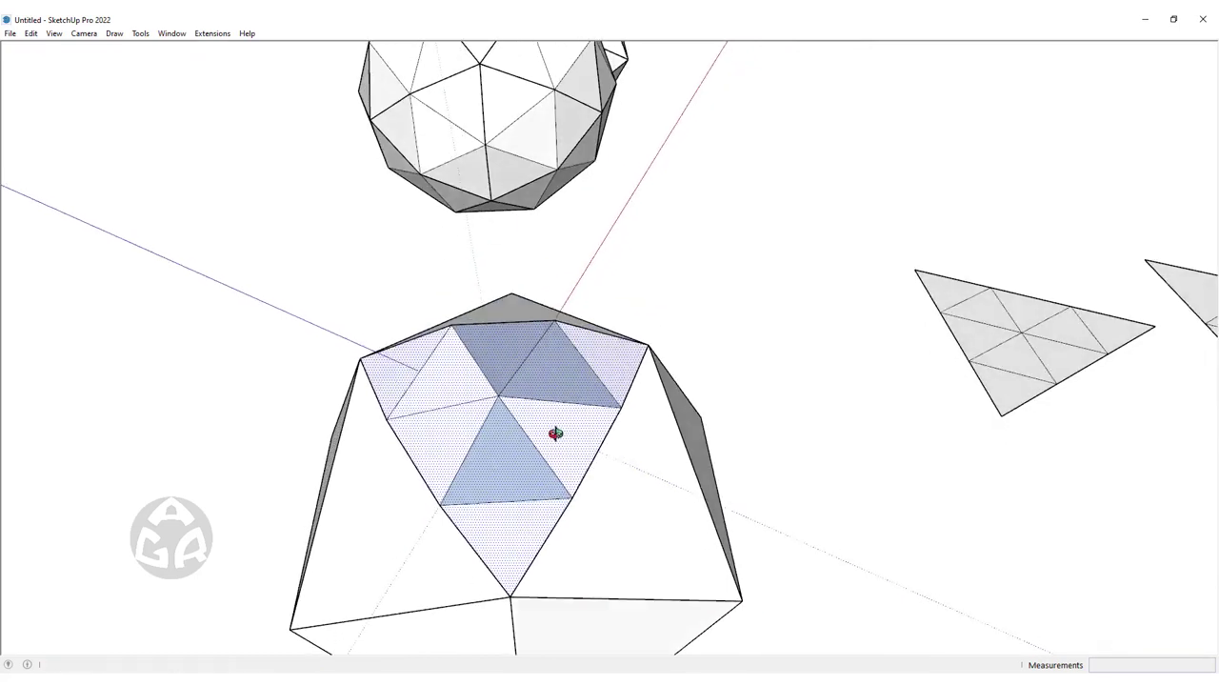
pyautogui.hotkey('ctrl', 'g')
# Open the new group to check a triangle inside, then close it and zoom out
pyautogui.doubleClick(549, 434)
pyautogui.click(568, 434)
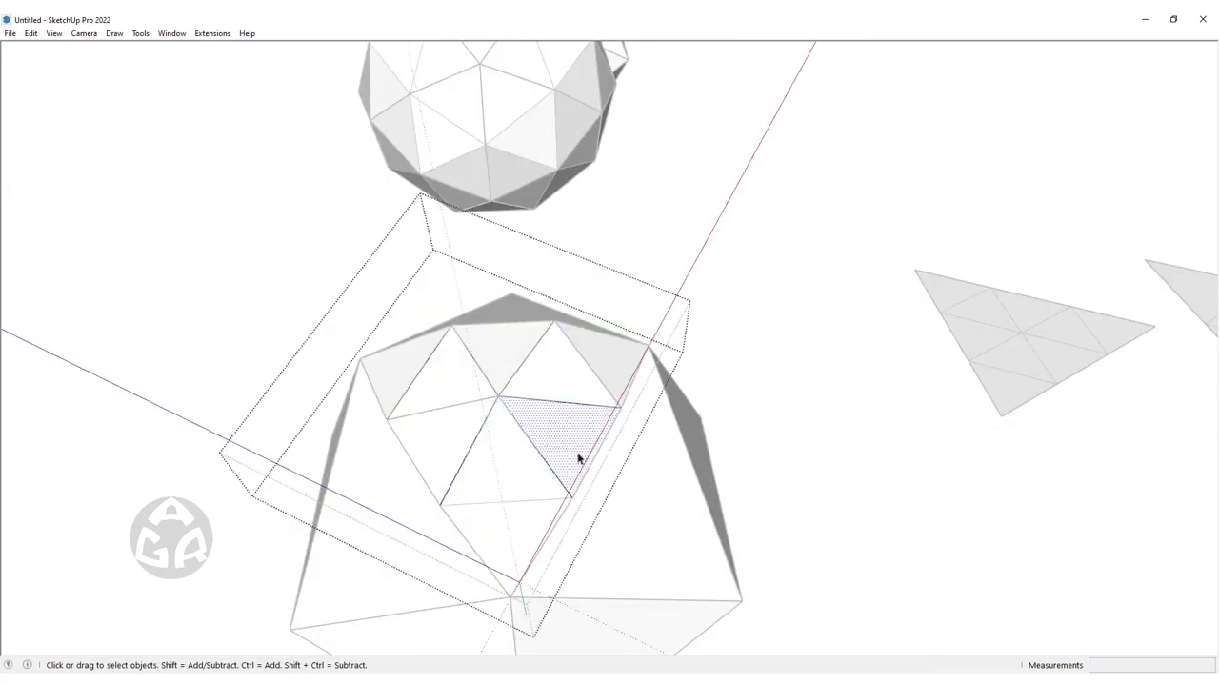
pyautogui.press('Escape')
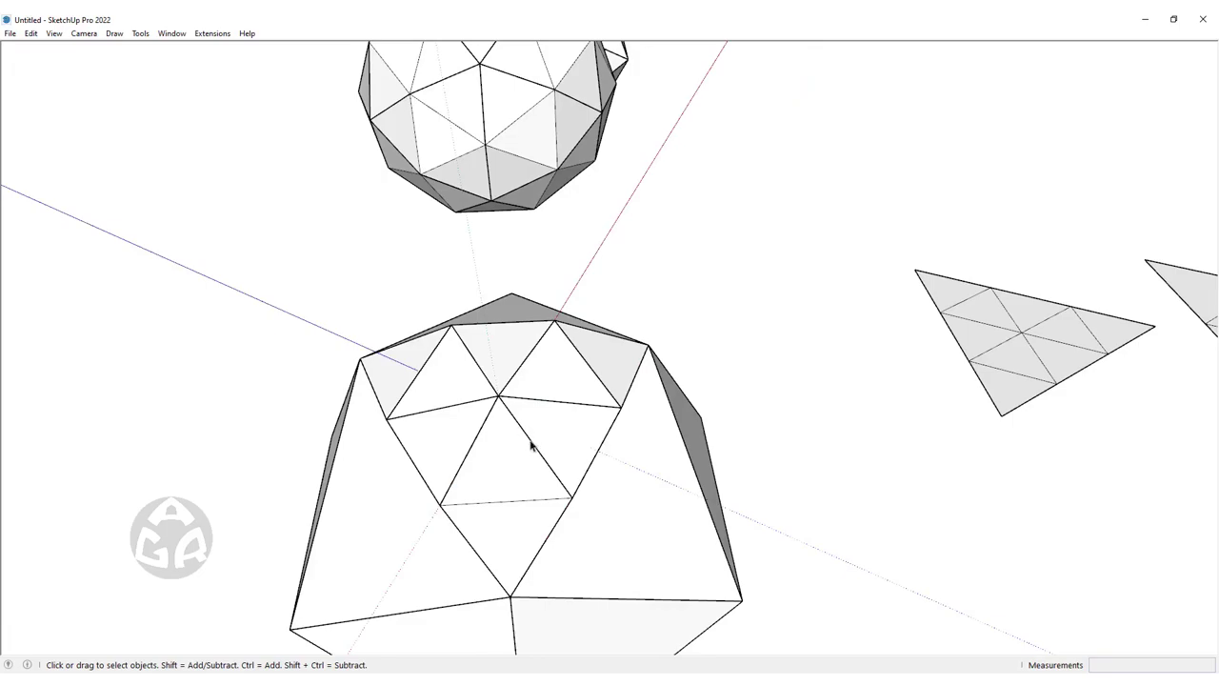
pyautogui.moveTo(533, 447)
pyautogui.mouseDown(button='middle')
pyautogui.moveTo(563, 239)
pyautogui.moveTo(775, 150)
pyautogui.moveTo(835, 264)
pyautogui.moveTo(241, 390)
pyautogui.moveTo(384, 332)
pyautogui.moveTo(448, 422)
pyautogui.moveTo(422, 422)
pyautogui.moveTo(378, 232)
pyautogui.moveTo(662, 479)
pyautogui.moveTo(628, 512)
pyautogui.moveTo(463, 430)
pyautogui.moveTo(558, 245)
pyautogui.moveTo(734, 382)
pyautogui.mouseUp(button='middle')
pyautogui.scroll(-2, 734, 382)
pyautogui.scroll(3, 847, 261)
pyautogui.scroll(-2, 816, 230)
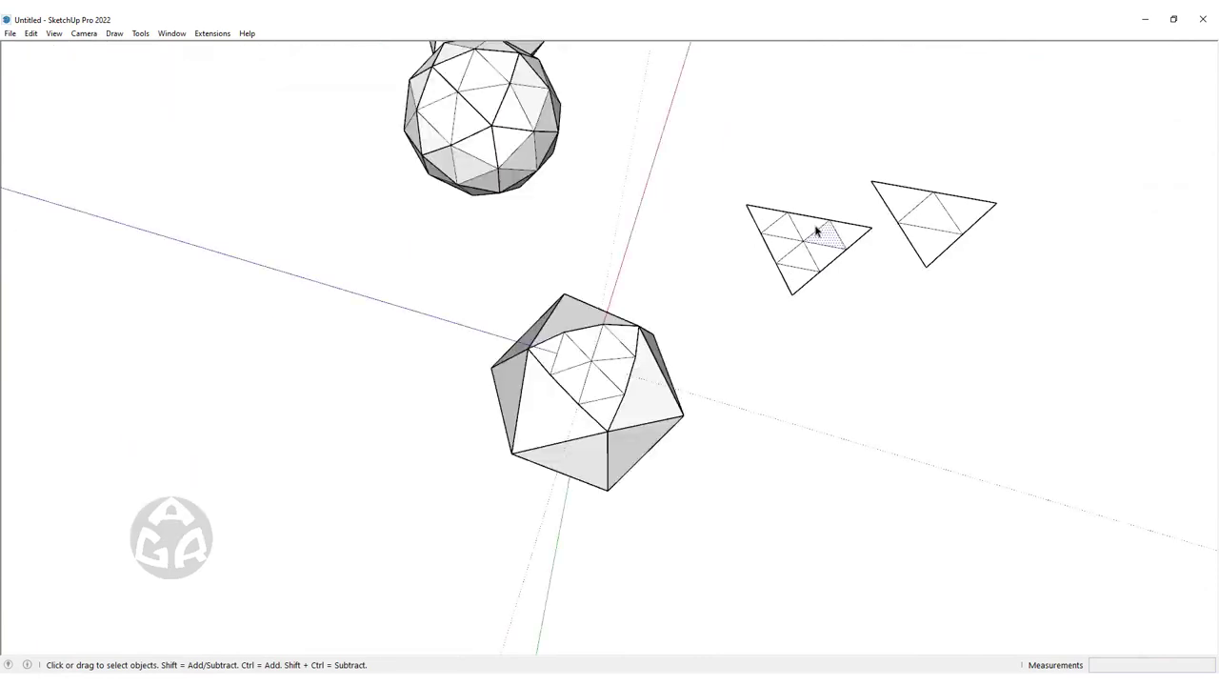
# Select the subdivided-face group and apply the reset command from its context menu
pyautogui.moveTo(733, 347); pyautogui.dragTo(734, 349)
pyautogui.scroll(2, 596, 391)
pyautogui.click(585, 429)
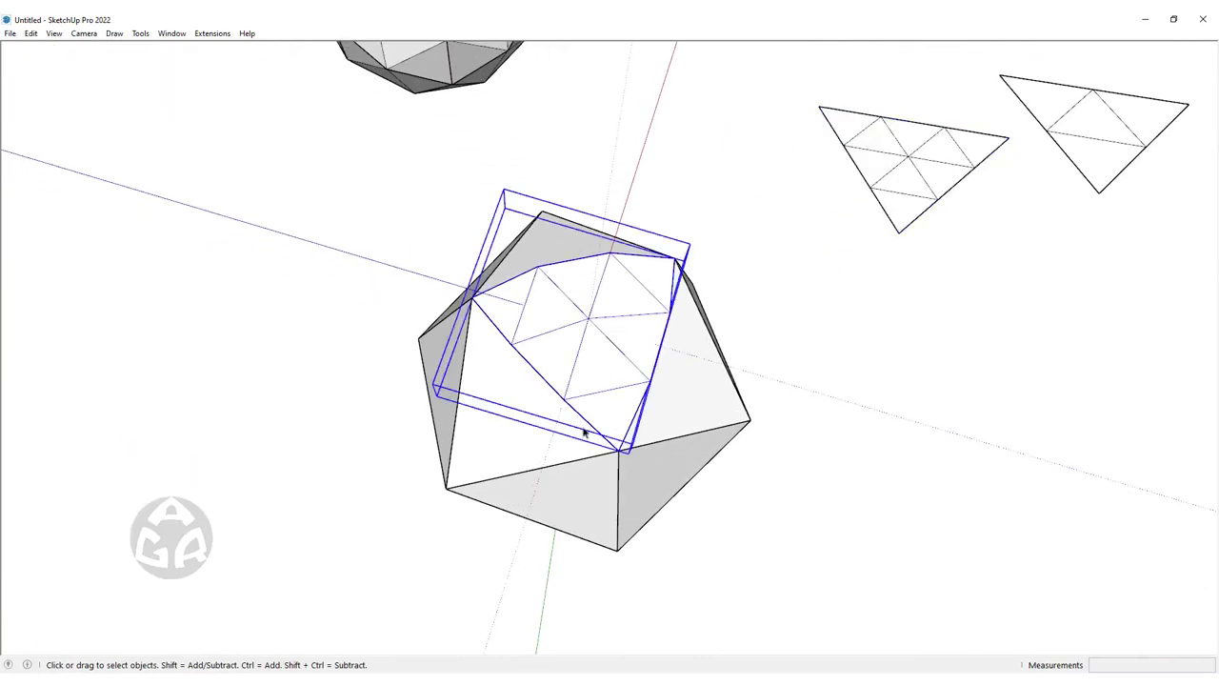
pyautogui.moveTo(585, 430)
pyautogui.mouseDown(button='middle')
pyautogui.moveTo(784, 152)
pyautogui.moveTo(488, 111)
pyautogui.moveTo(229, 327)
pyautogui.moveTo(624, 194)
pyautogui.mouseUp(button='middle')
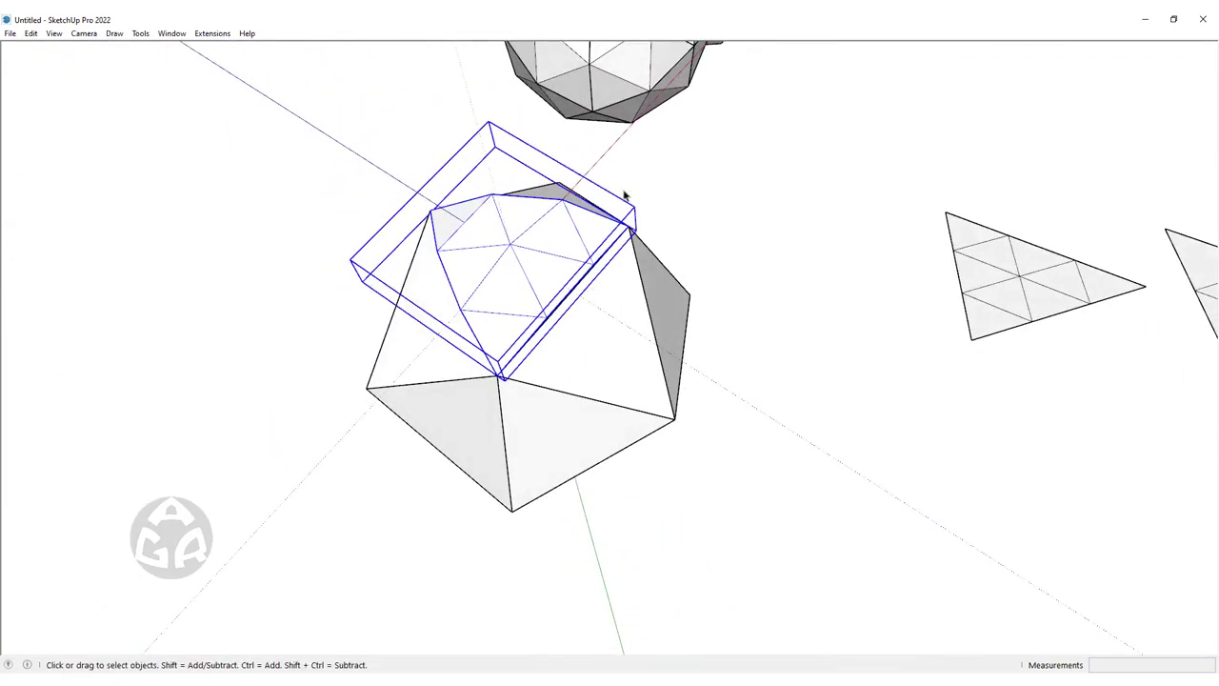
pyautogui.rightClick(600, 161)
pyautogui.click(629, 193)
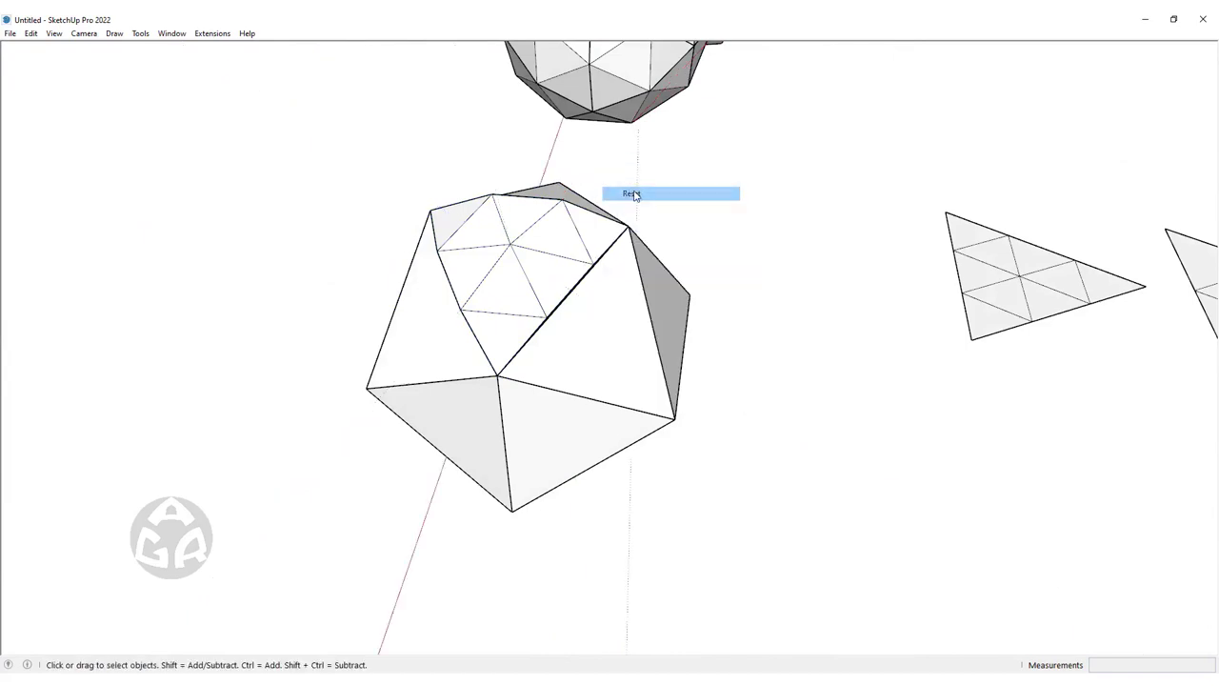
# Orbit and zoom out to view all solids and both flat reference triangles
pyautogui.scroll(-3, 574, 380)
pyautogui.moveTo(444, 346)
pyautogui.mouseDown(button='middle')
pyautogui.moveTo(642, 305)
pyautogui.moveTo(838, 183)
pyautogui.moveTo(575, 357)
pyautogui.mouseUp(button='middle')
pyautogui.scroll(2, 542, 453)
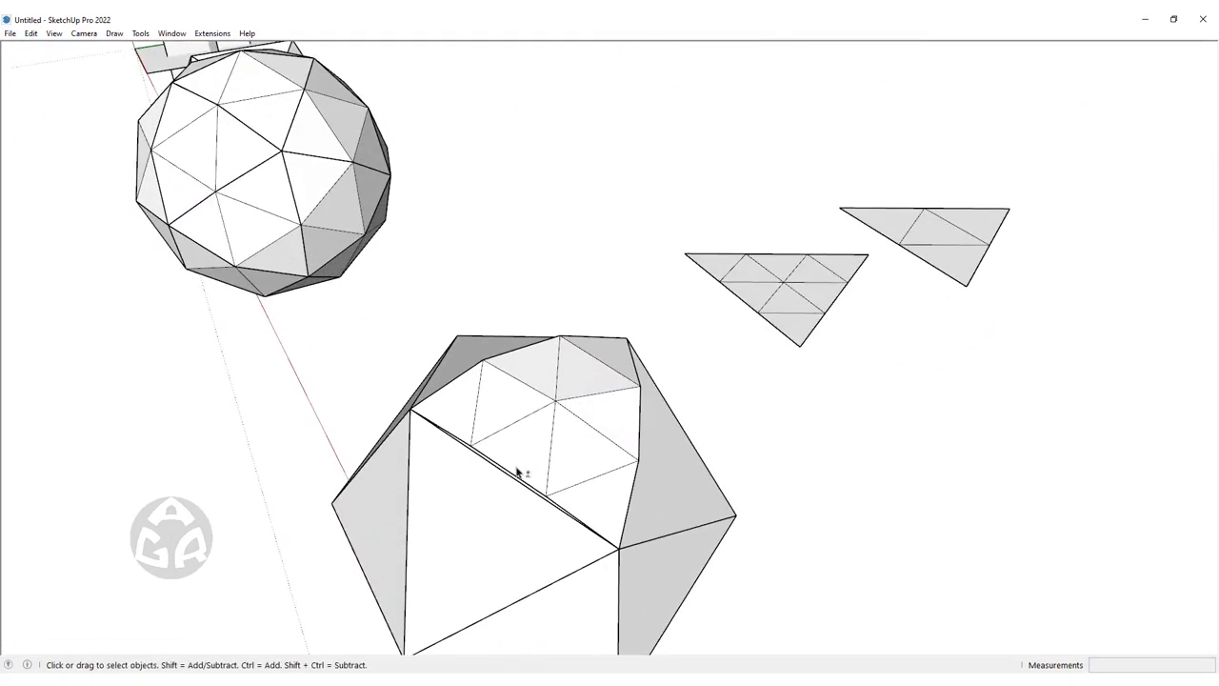
pyautogui.moveTo(519, 473)
pyautogui.mouseDown(button='middle')
pyautogui.moveTo(466, 321)
pyautogui.moveTo(599, 264)
pyautogui.moveTo(489, 291)
pyautogui.moveTo(575, 369)
pyautogui.moveTo(579, 413)
pyautogui.moveTo(682, 213)
pyautogui.moveTo(675, 292)
pyautogui.moveTo(612, 291)
pyautogui.mouseUp(button='middle')
pyautogui.scroll(3, 694, 133)
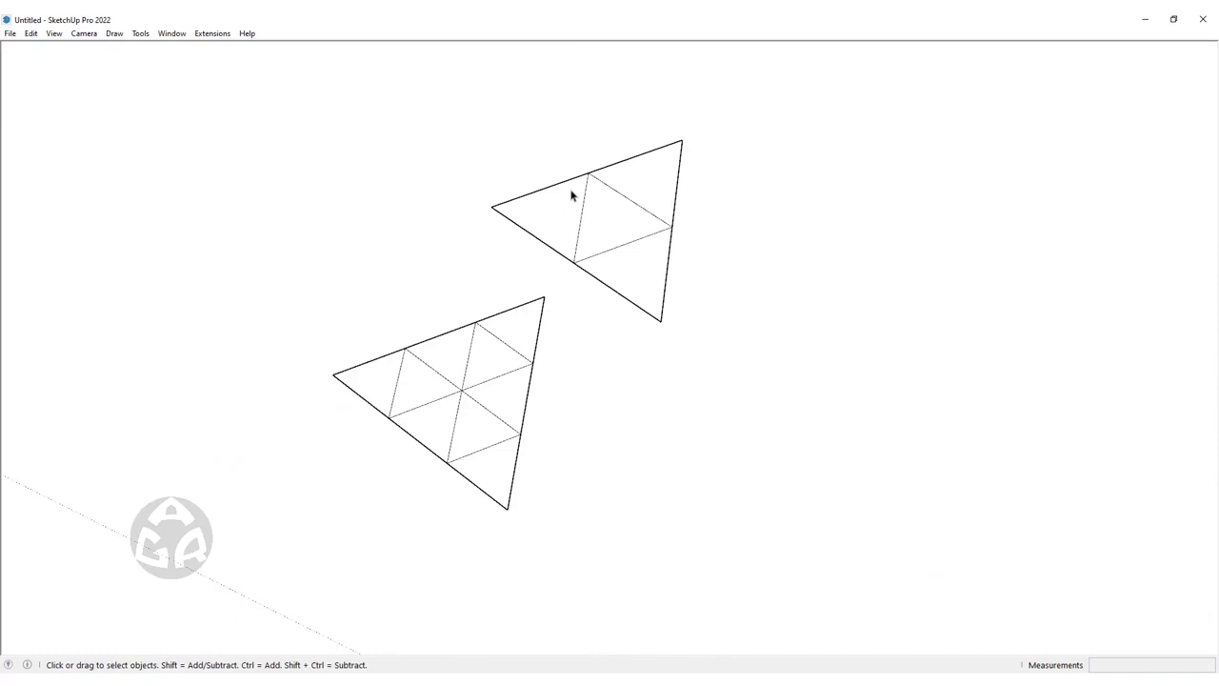
pyautogui.scroll(-2, 542, 258)
pyautogui.scroll(2, 542, 318)
pyautogui.scroll(-2, 591, 299)
pyautogui.scroll(-4, 487, 429)
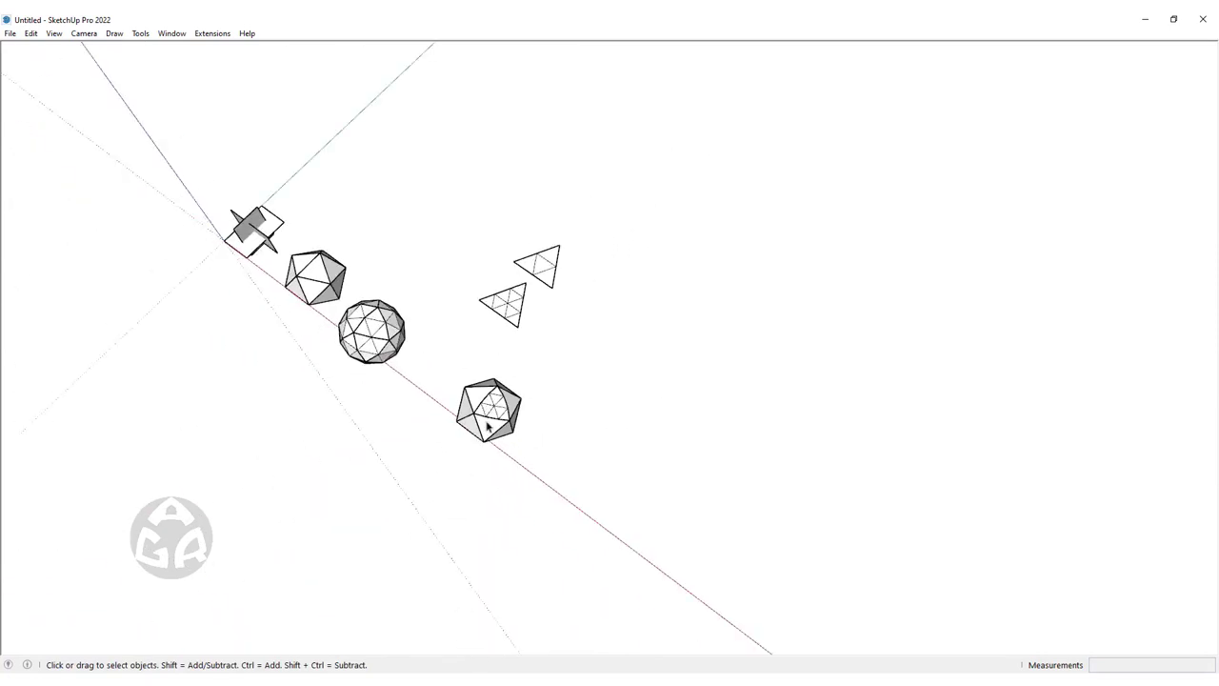
pyautogui.scroll(-1, 488, 428)
pyautogui.scroll(3, 346, 253)
pyautogui.scroll(-2, 349, 288)
pyautogui.scroll(2, 520, 446)
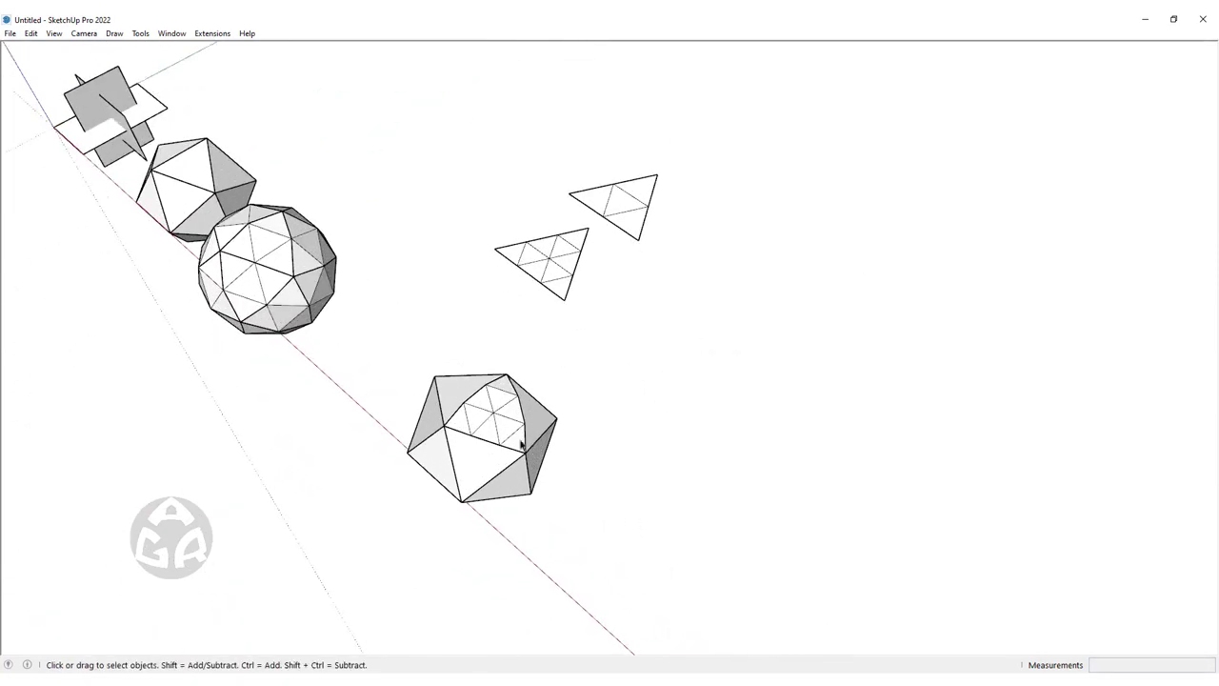
pyautogui.scroll(2, 521, 445)
# Open the icosahedron group, select its subdivided face, then close the group
pyautogui.doubleClick(493, 400)
pyautogui.click(493, 394)
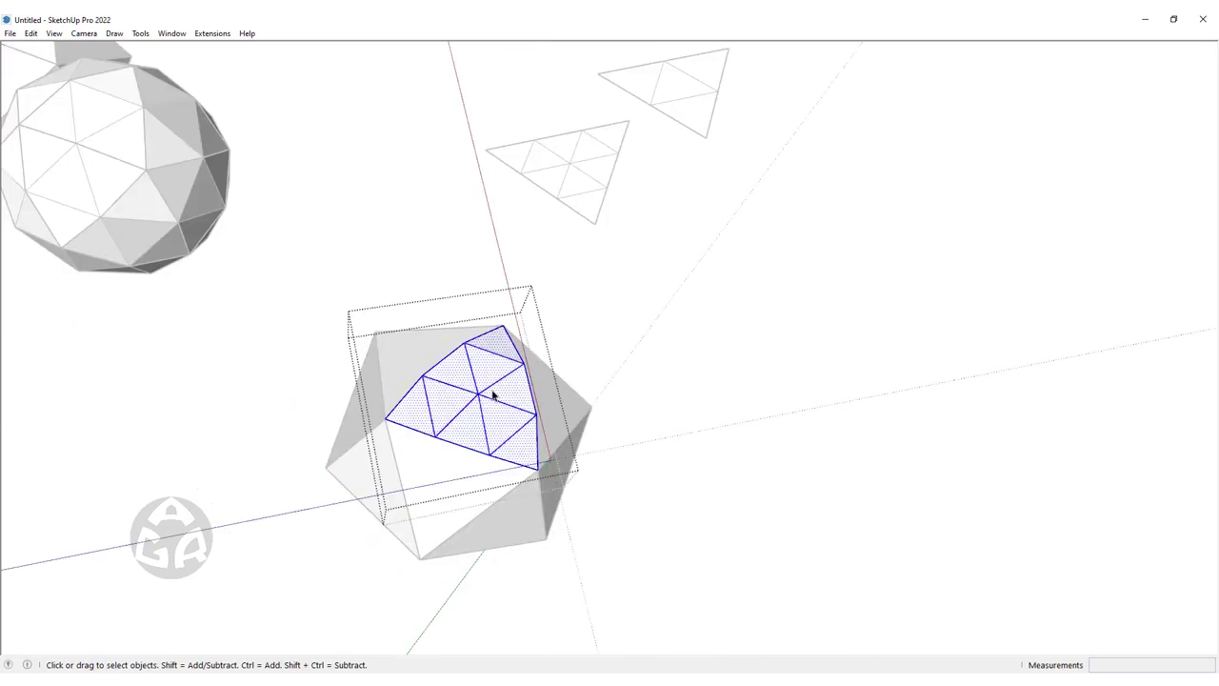
pyautogui.scroll(2, 493, 394)
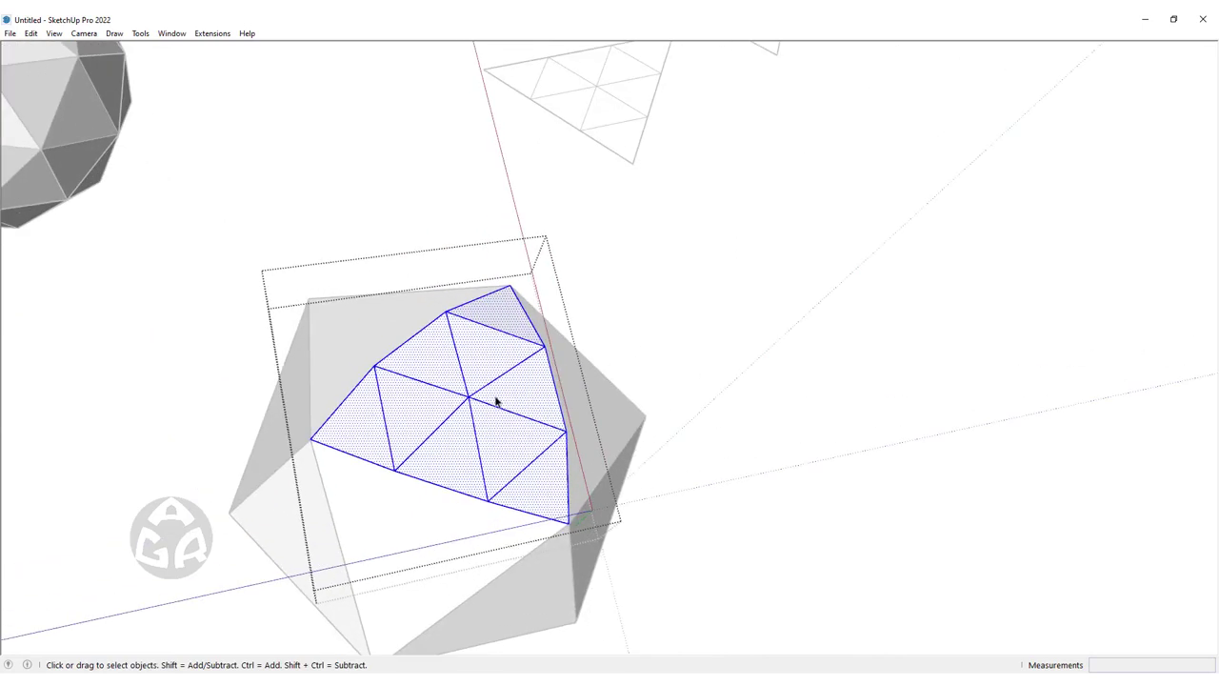
pyautogui.click(684, 299)
pyautogui.scroll(-2, 389, 426)
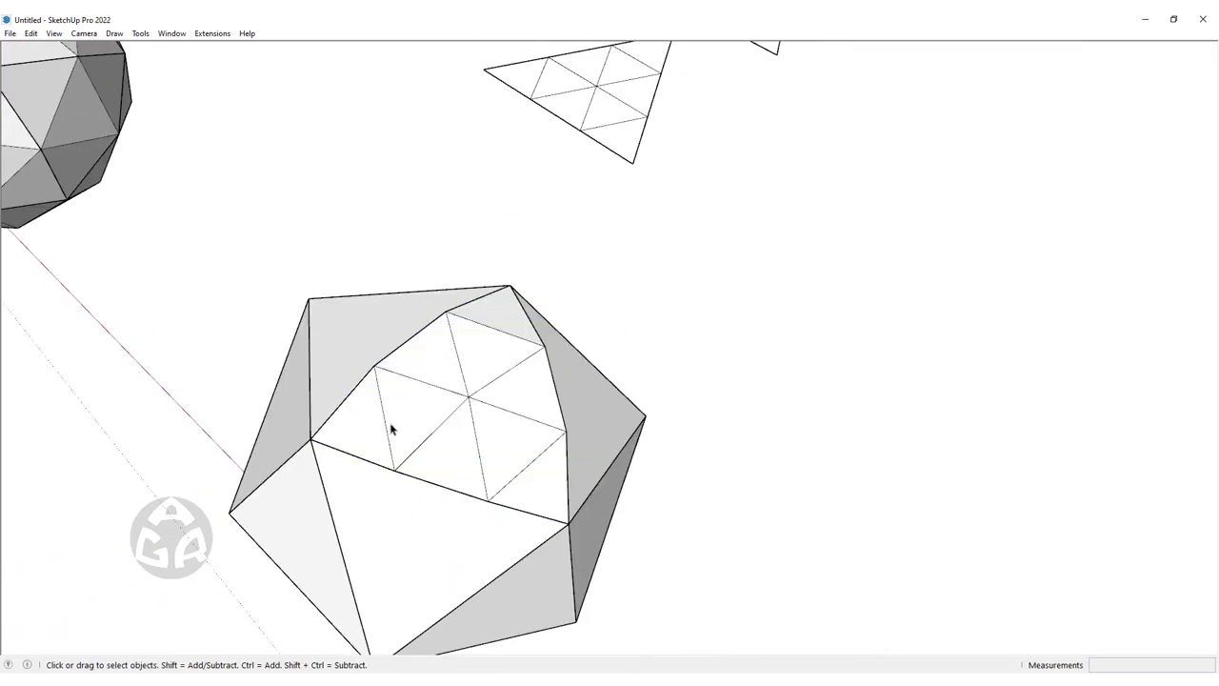
pyautogui.moveTo(389, 426)
pyautogui.mouseDown(button='middle')
pyautogui.moveTo(517, 416)
pyautogui.moveTo(492, 353)
pyautogui.moveTo(509, 388)
pyautogui.mouseUp(button='middle')
# Inside the icosahedron group, delete all its geometry and put the geodesic sphere in place
pyautogui.click(533, 405)
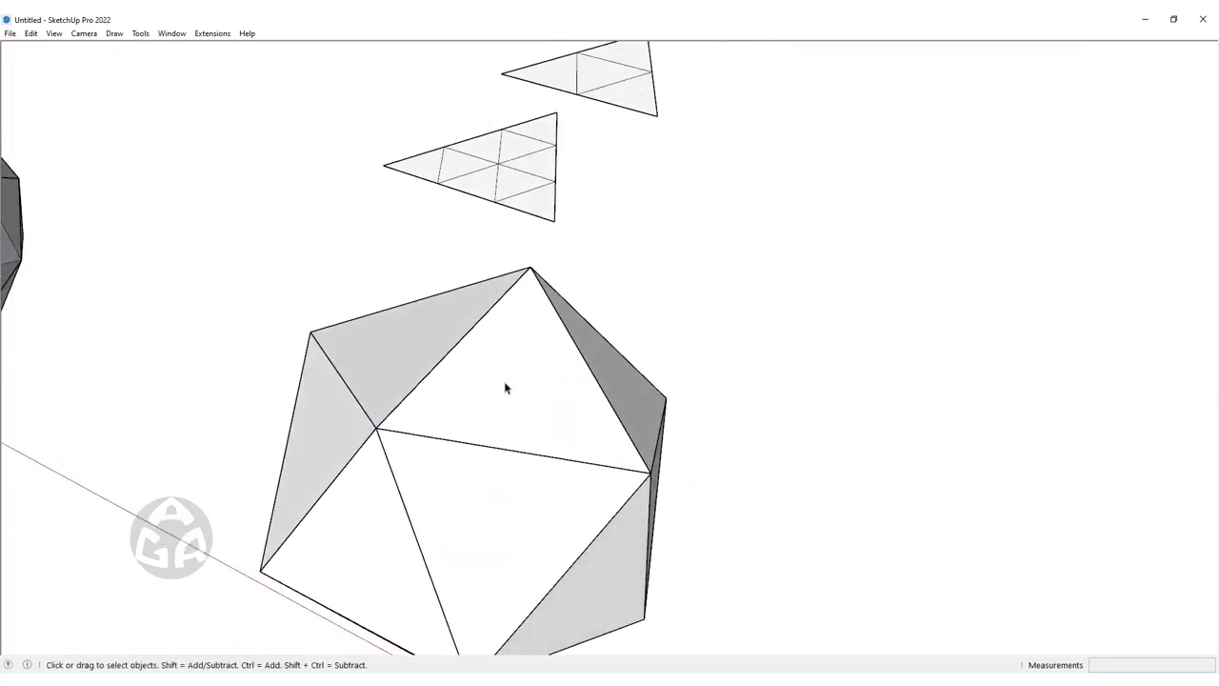
pyautogui.doubleClick(506, 387)
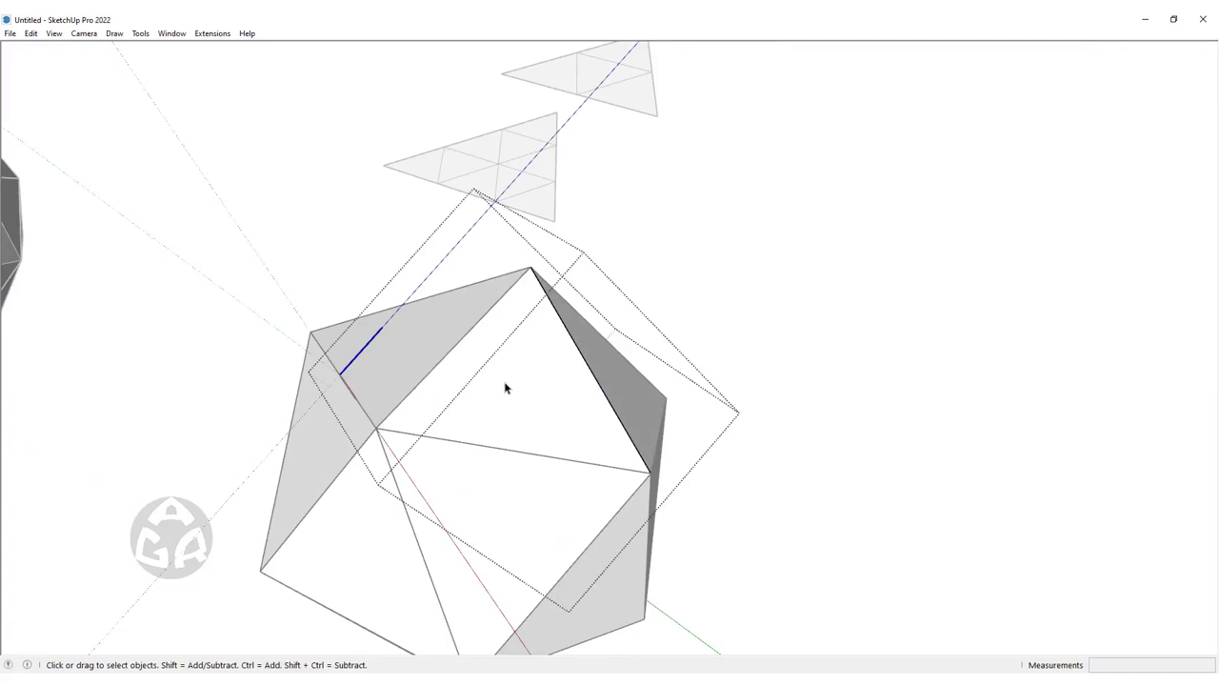
pyautogui.tripleClick(511, 374)
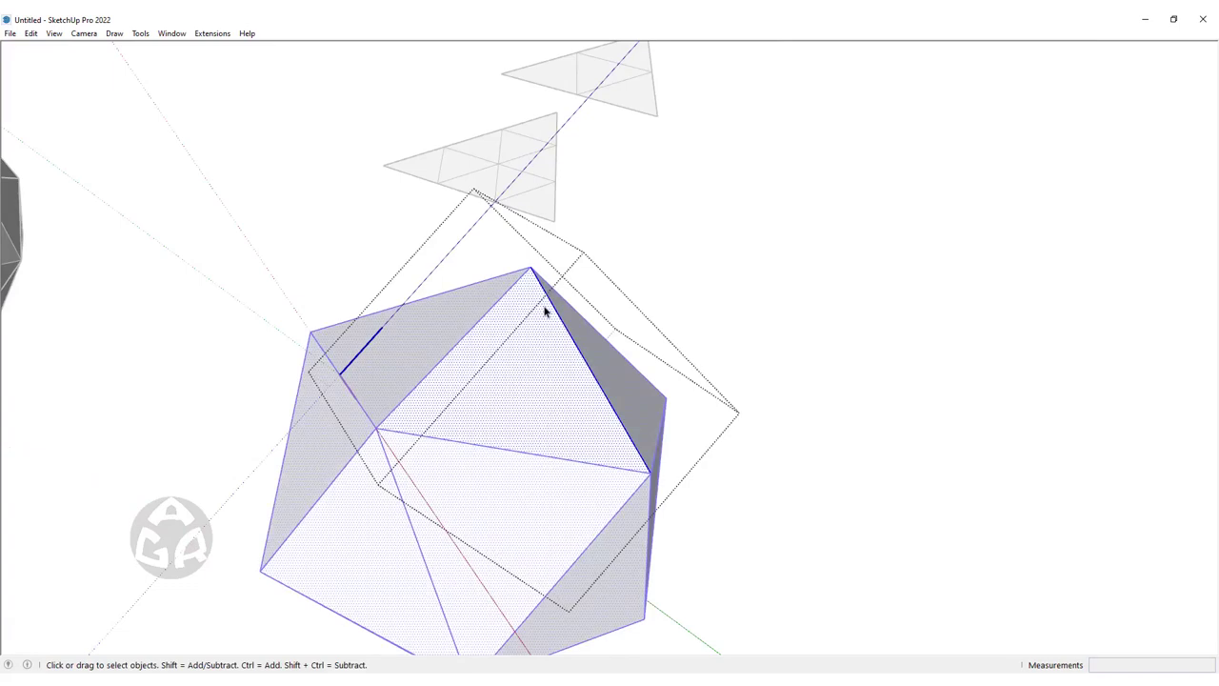
pyautogui.press('Delete')
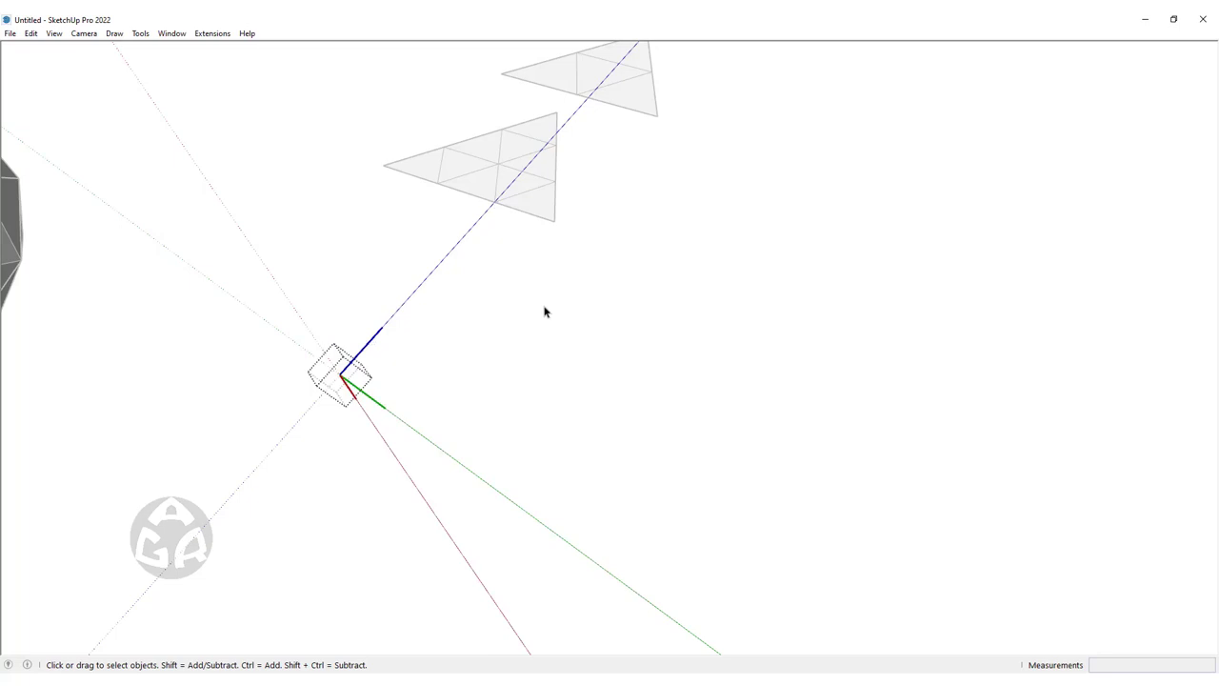
pyautogui.hotkey('ctrl', 'z')
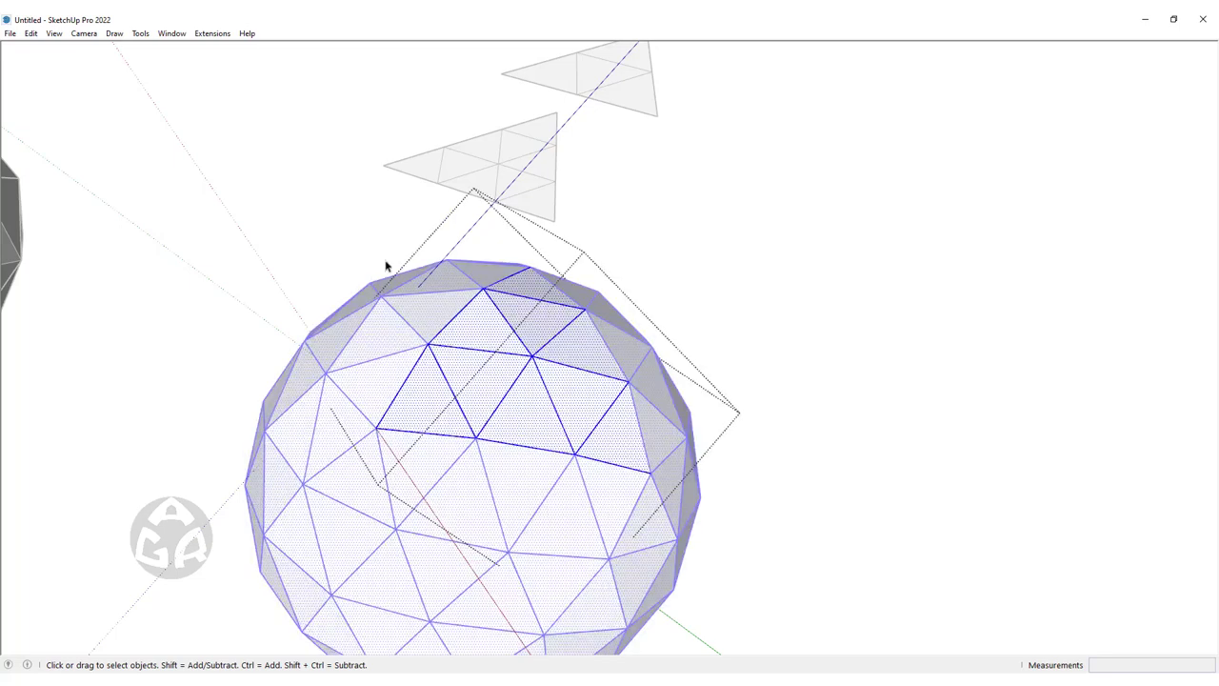
# Glance at the Edit menu, leave the group, and orbit to see all spheres and triangles
pyautogui.click(30, 34)
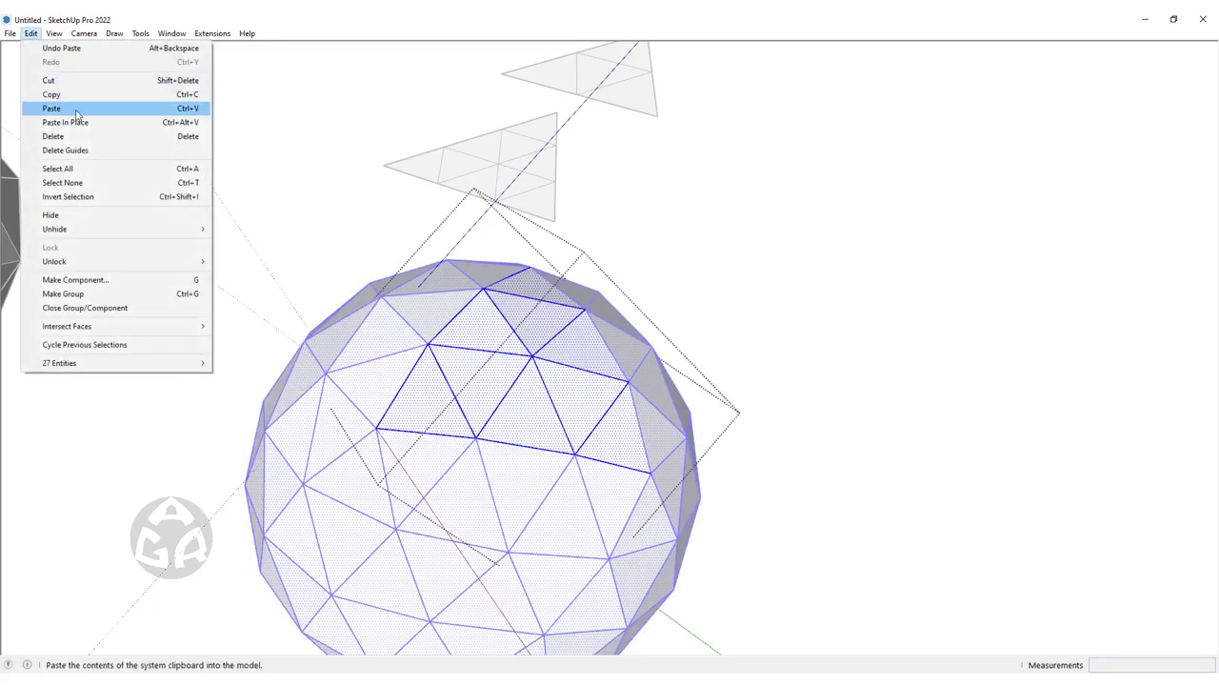
pyautogui.click(557, 15)
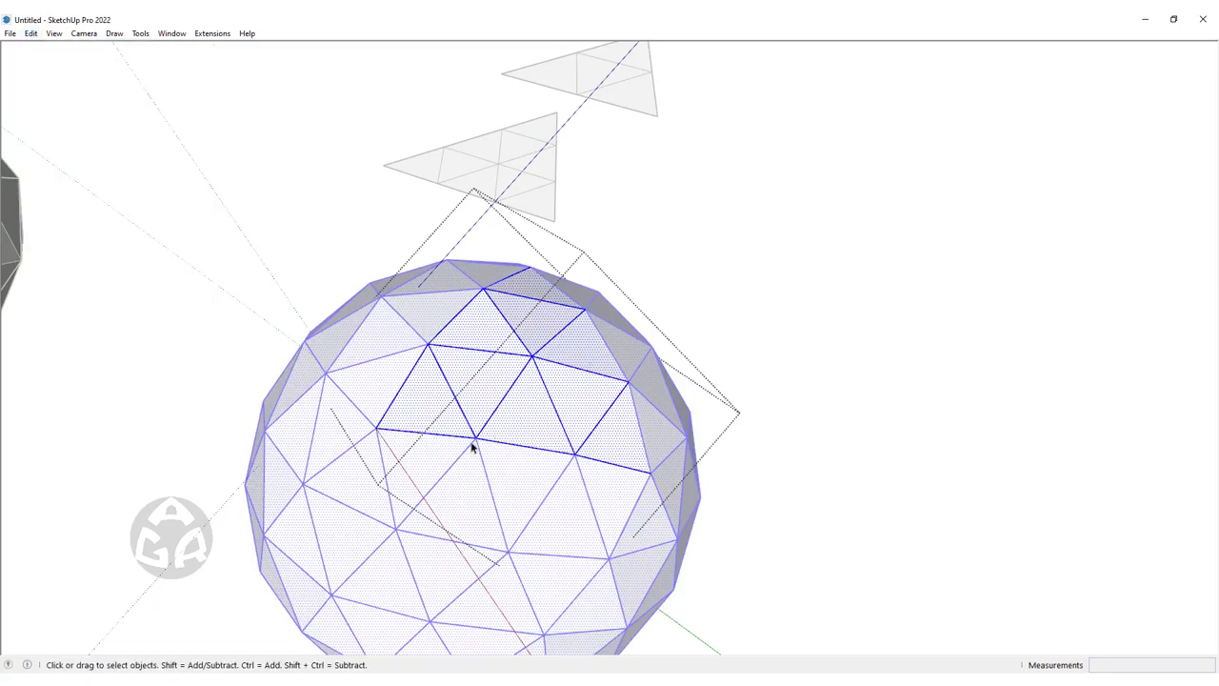
pyautogui.moveTo(473, 447)
pyautogui.mouseDown(button='middle')
pyautogui.moveTo(656, 191)
pyautogui.moveTo(876, 226)
pyautogui.mouseUp(button='middle')
pyautogui.scroll(-5, 545, 276)
pyautogui.click(546, 276)
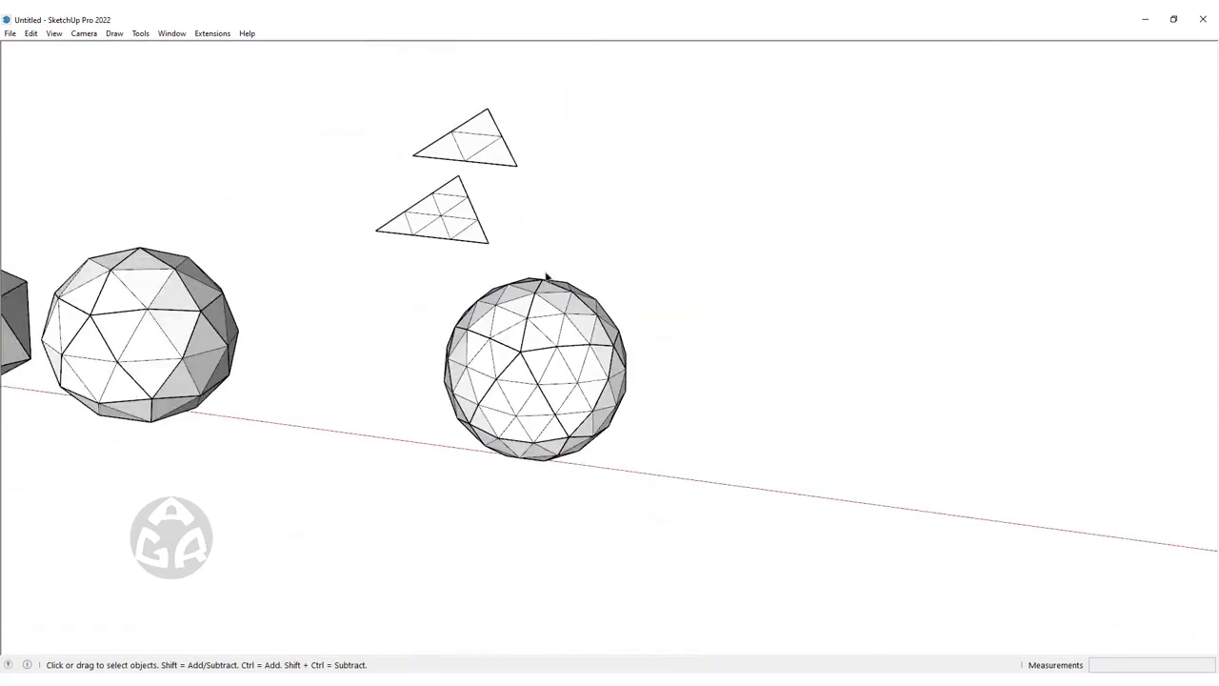
pyautogui.scroll(-3, 546, 276)
pyautogui.moveTo(545, 276)
pyautogui.mouseDown(button='middle')
pyautogui.moveTo(566, 327)
pyautogui.moveTo(554, 476)
pyautogui.moveTo(580, 408)
pyautogui.mouseUp(button='middle')
pyautogui.scroll(3, 566, 326)
pyautogui.scroll(2, 555, 408)
pyautogui.scroll(3, 563, 380)
pyautogui.scroll(-1, 565, 392)
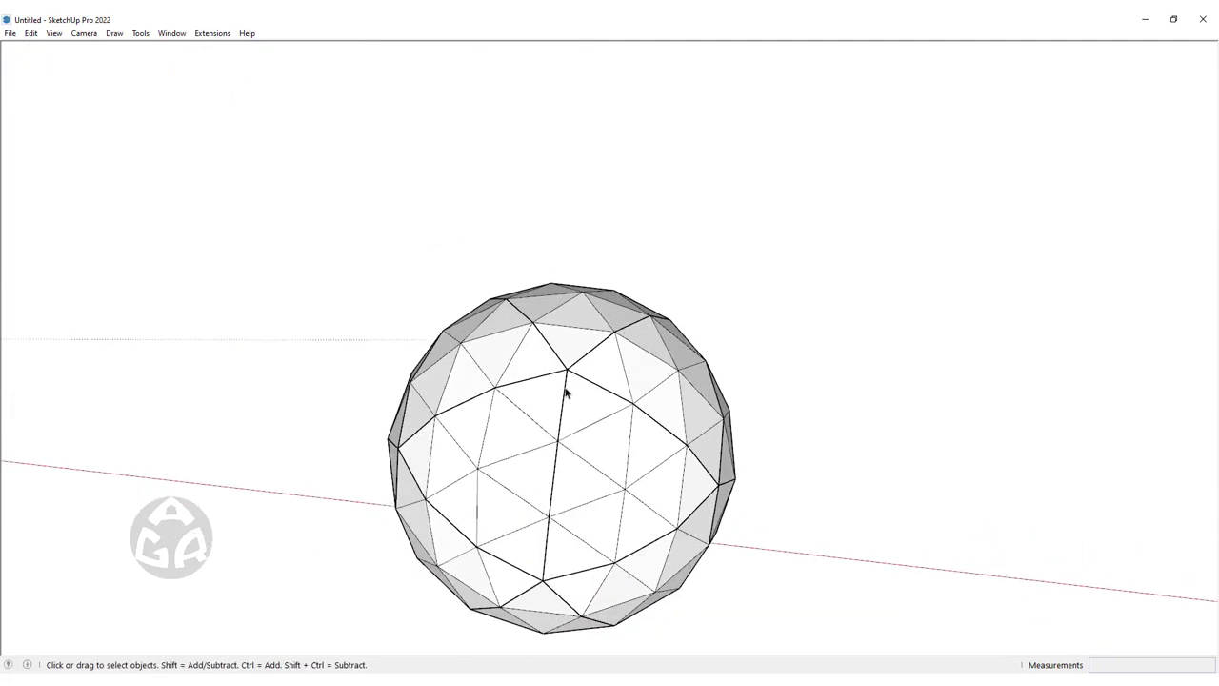
pyautogui.scroll(-1, 565, 392)
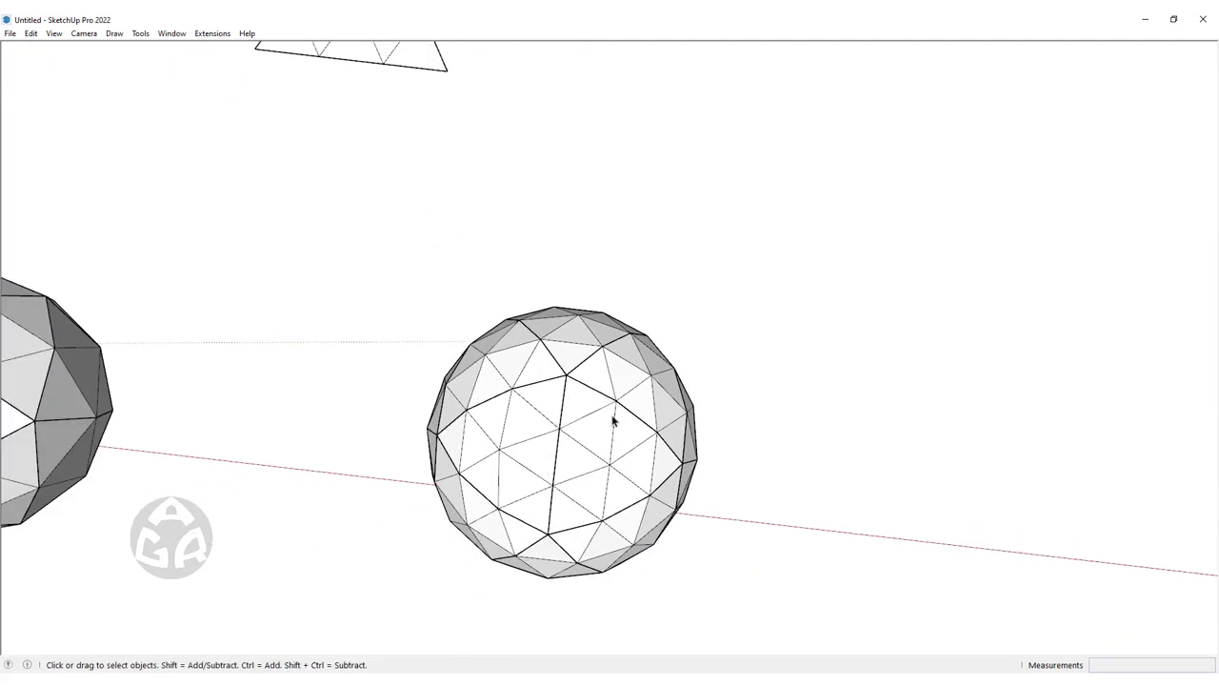
pyautogui.scroll(-3, 613, 420)
pyautogui.moveTo(609, 462)
pyautogui.mouseDown(button='middle')
pyautogui.moveTo(735, 227)
pyautogui.moveTo(645, 352)
pyautogui.moveTo(756, 332)
pyautogui.mouseUp(button='middle')
# Paste a copy of the rightmost geodesic sphere just above the original
pyautogui.click(541, 547)
pyautogui.scroll(3, 714, 436)
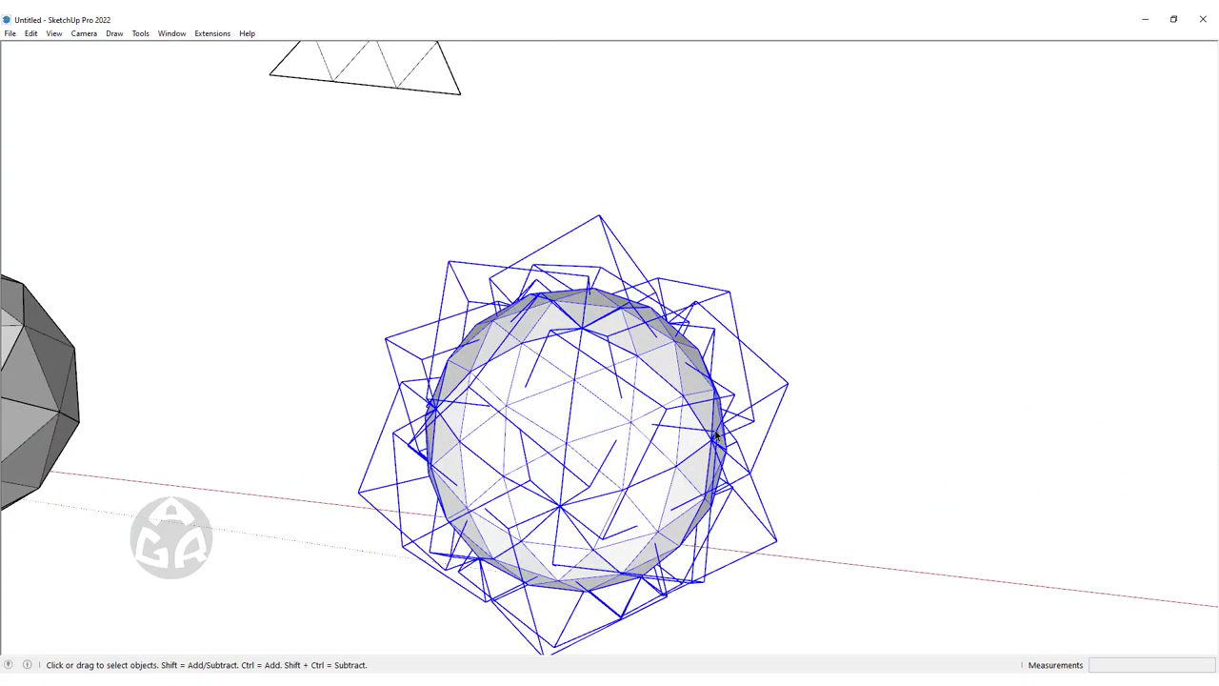
pyautogui.scroll(-3, 716, 435)
pyautogui.hotkey('ctrl', 'v')
pyautogui.scroll(3, 604, 310)
pyautogui.click(569, 308)
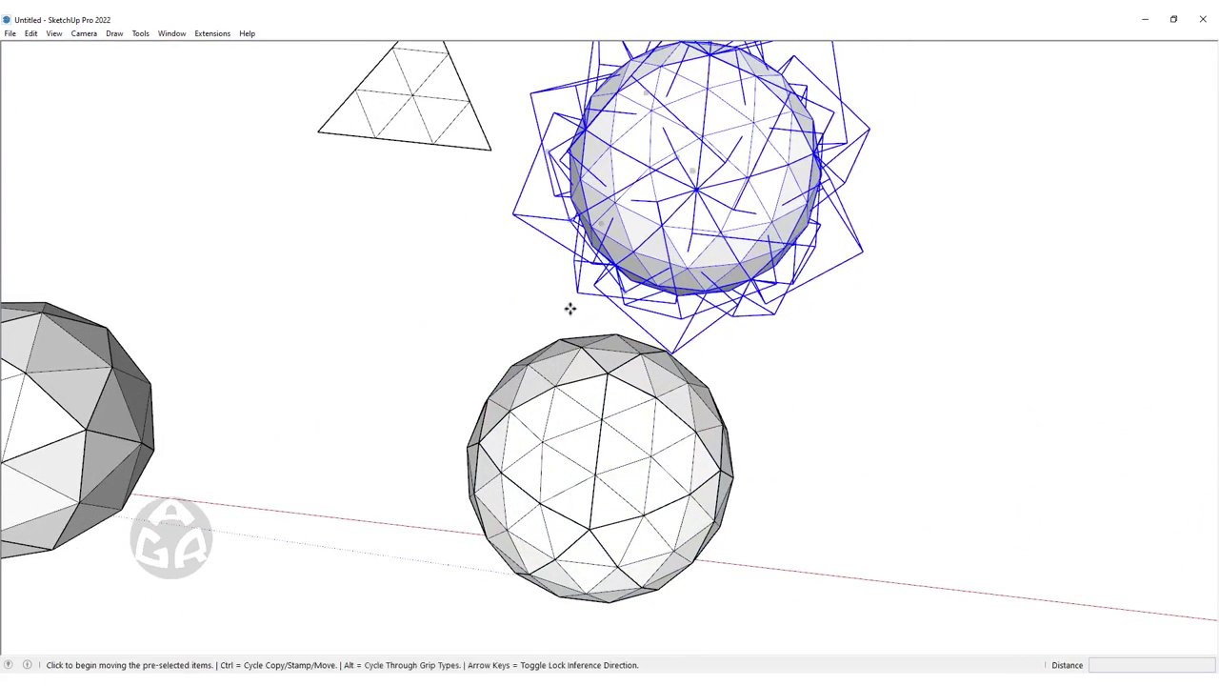
pyautogui.scroll(-3, 569, 308)
pyautogui.moveTo(609, 314); pyautogui.dragTo(713, 405, button='middle')
pyautogui.press('space')
# Select the new sphere, clear the selection, and orbit around to inspect all three spheres
pyautogui.moveTo(671, 248); pyautogui.dragTo(728, 262, button='middle')
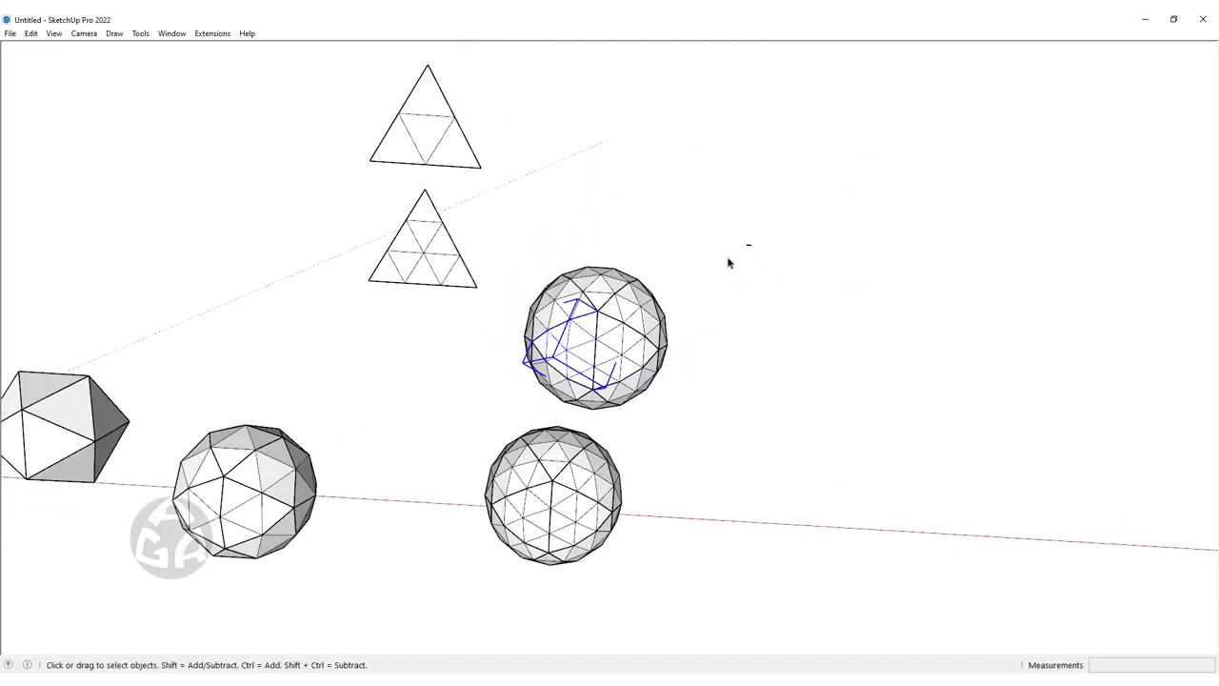
pyautogui.moveTo(521, 409); pyautogui.dragTo(522, 411)
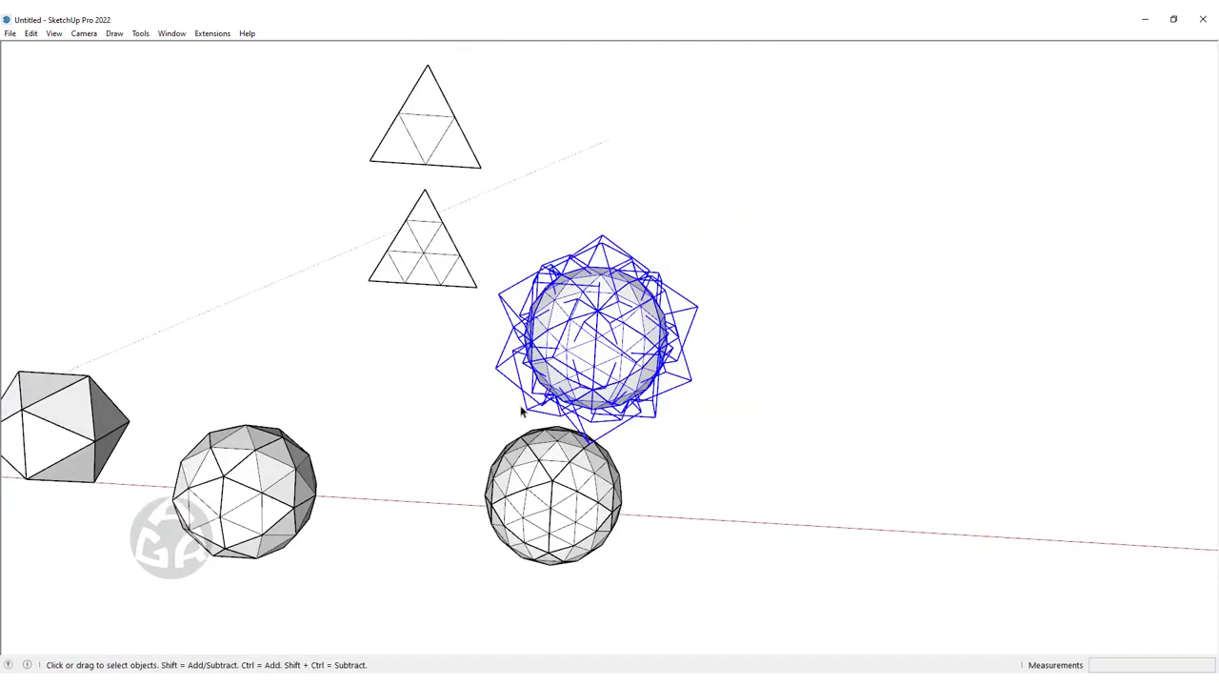
pyautogui.click(767, 371)
pyautogui.moveTo(609, 305)
pyautogui.mouseDown(button='middle')
pyautogui.moveTo(683, 193)
pyautogui.moveTo(727, 22)
pyautogui.moveTo(272, 54)
pyautogui.moveTo(308, 33)
pyautogui.moveTo(422, 35)
pyautogui.moveTo(549, 274)
pyautogui.mouseUp(button='middle')
pyautogui.scroll(3, 572, 324)
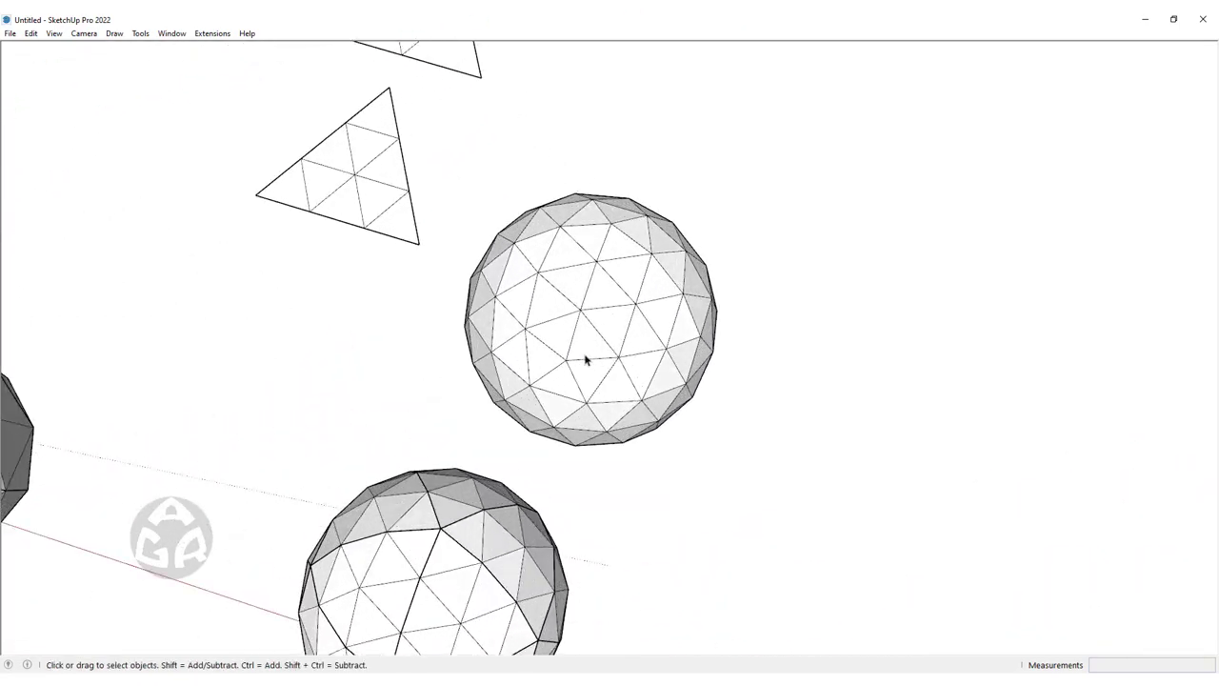
pyautogui.scroll(3, 500, 641)
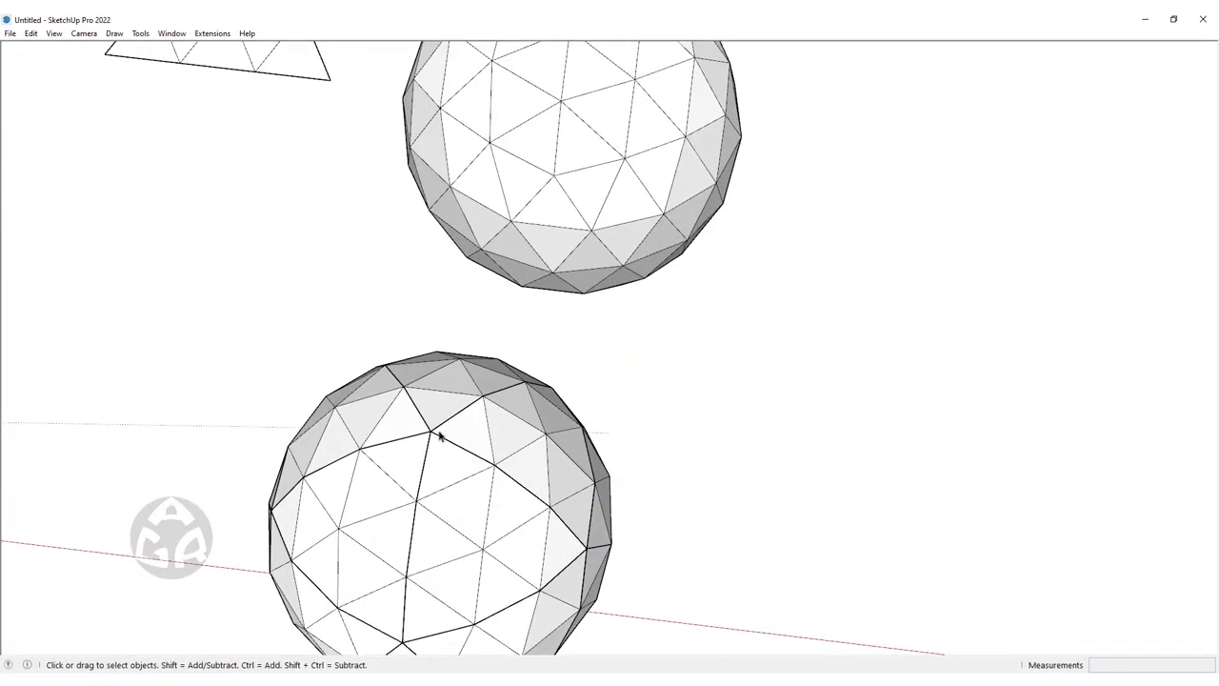
pyautogui.scroll(-3, 563, 540)
pyautogui.scroll(-5, 602, 333)
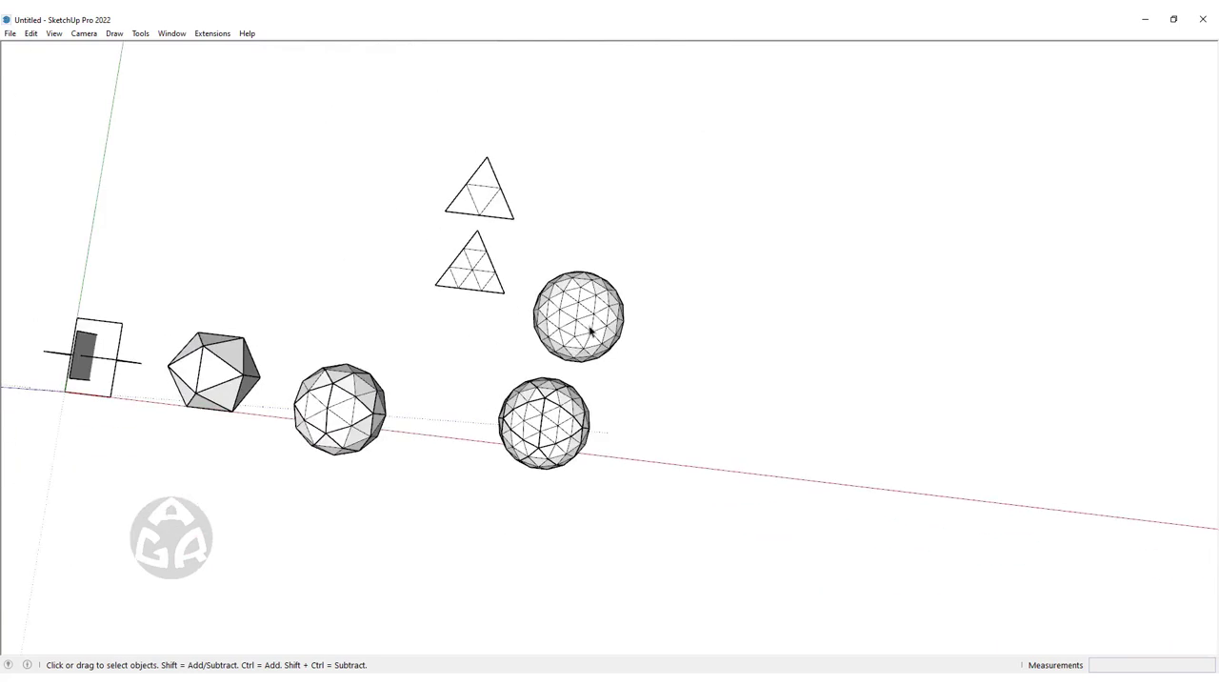
pyautogui.moveTo(590, 333); pyautogui.dragTo(558, 329, button='middle')
pyautogui.scroll(5, 558, 329)
pyautogui.scroll(-5, 557, 329)
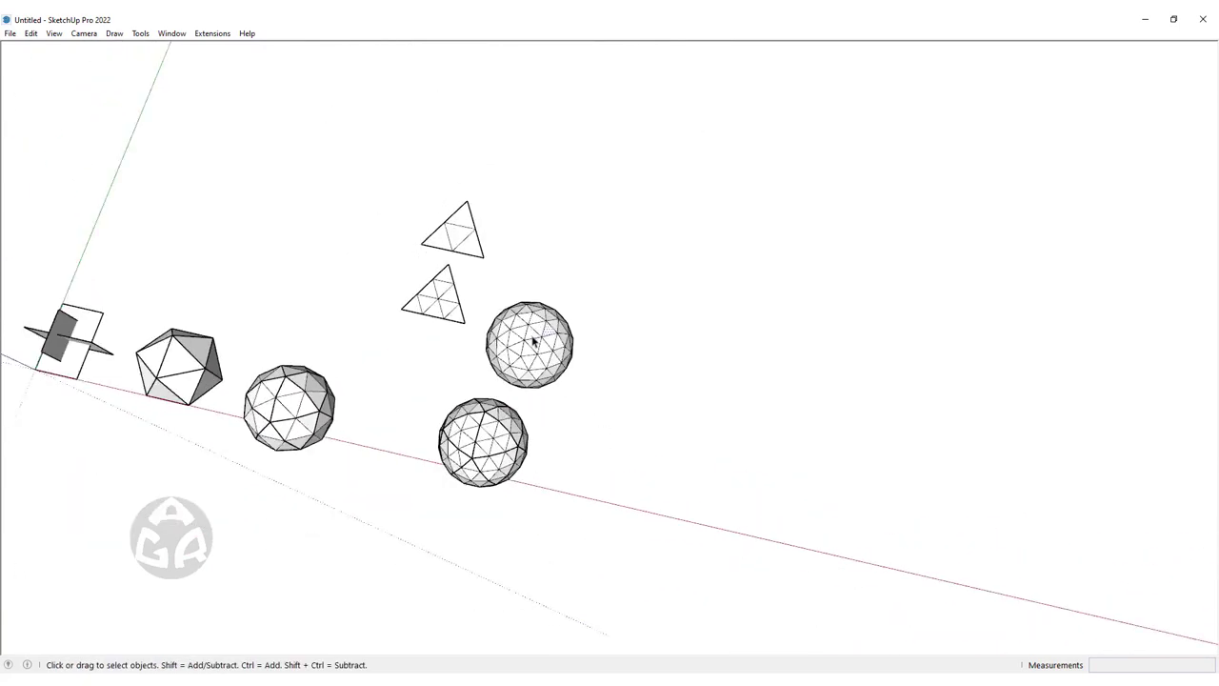
pyautogui.scroll(3, 434, 360)
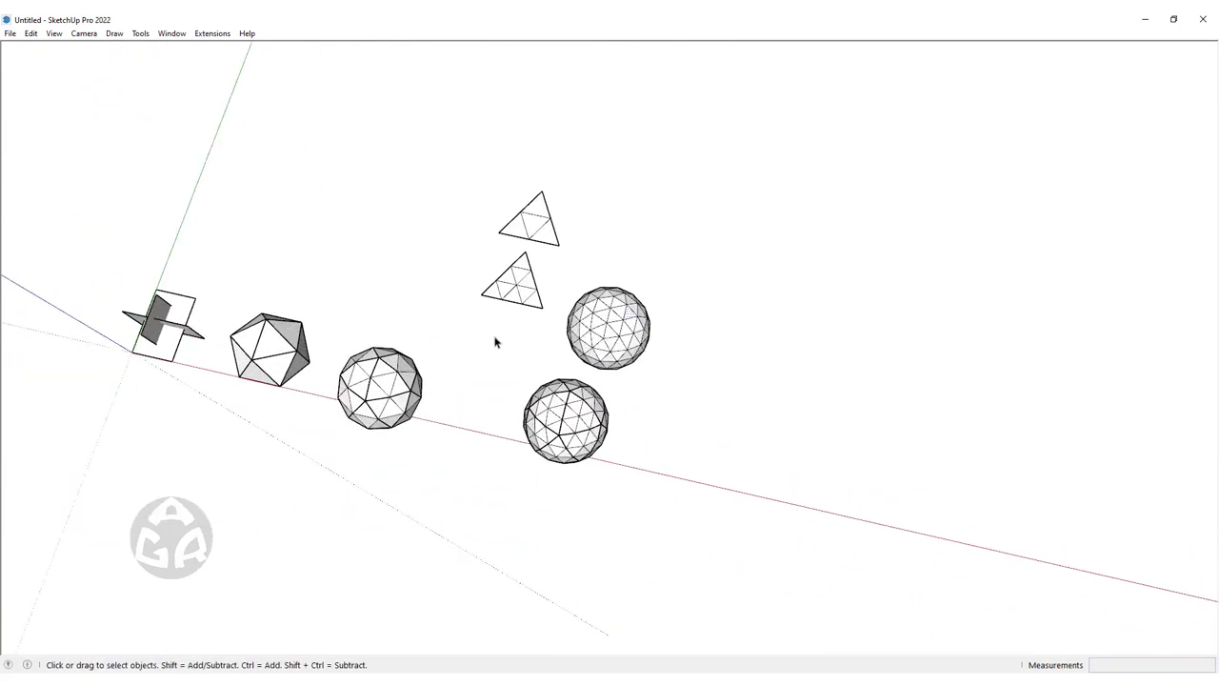
pyautogui.moveTo(488, 342); pyautogui.dragTo(544, 395, button='middle')
# Draw a three-sided polygon triangle sized by its corner radius
pyautogui.press('c')
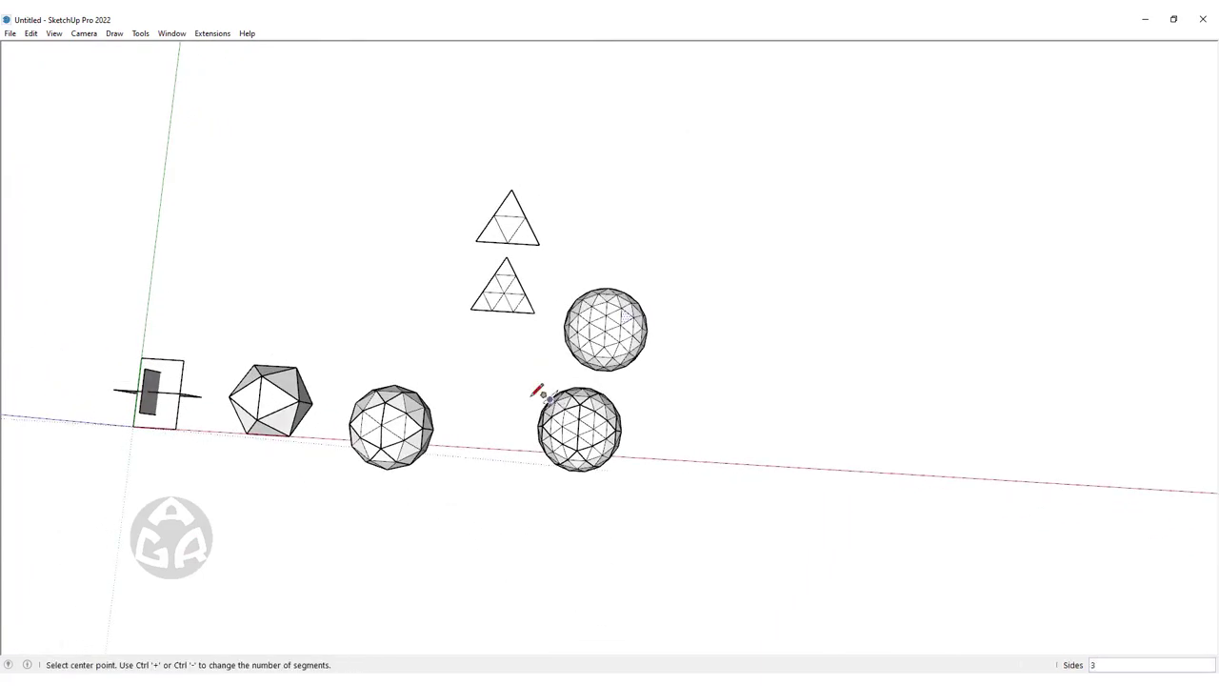
pyautogui.scroll(5, 495, 321)
pyautogui.scroll(2, 490, 326)
pyautogui.click(486, 341)
pyautogui.press('ctrl')
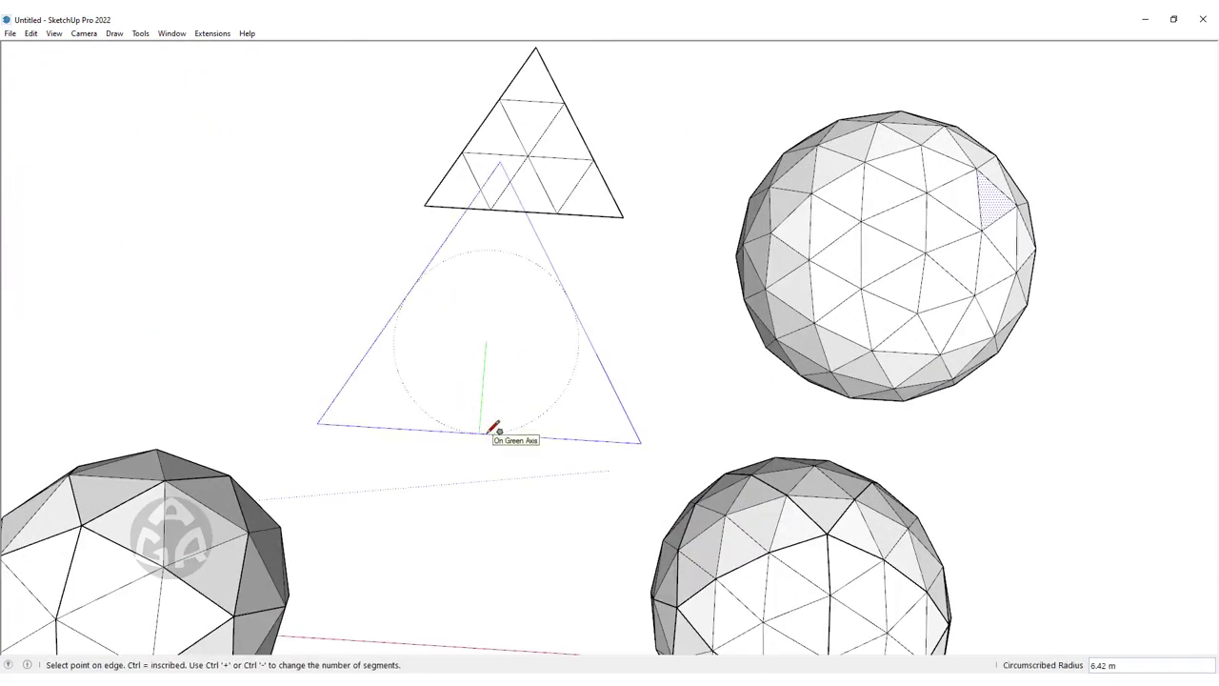
pyautogui.click(493, 395)
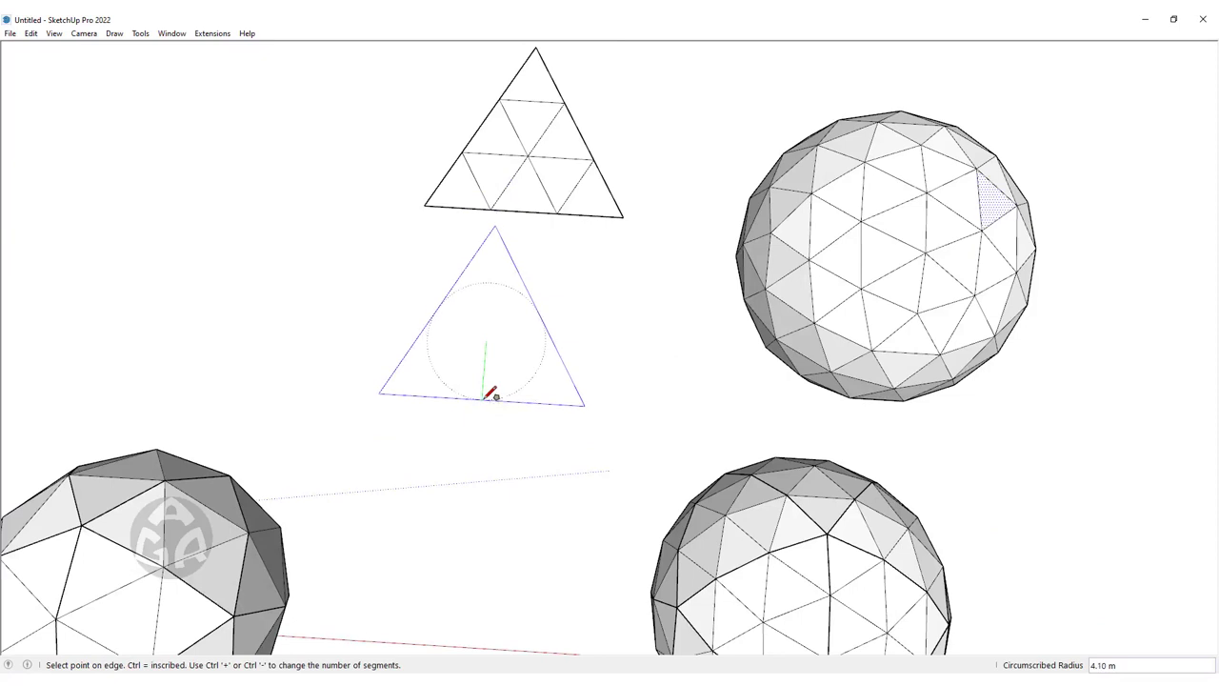
# Move the triangle slightly lower and explode its outline curve into separate edges
pyautogui.press('space')
pyautogui.click(494, 339)
pyautogui.click(497, 328)
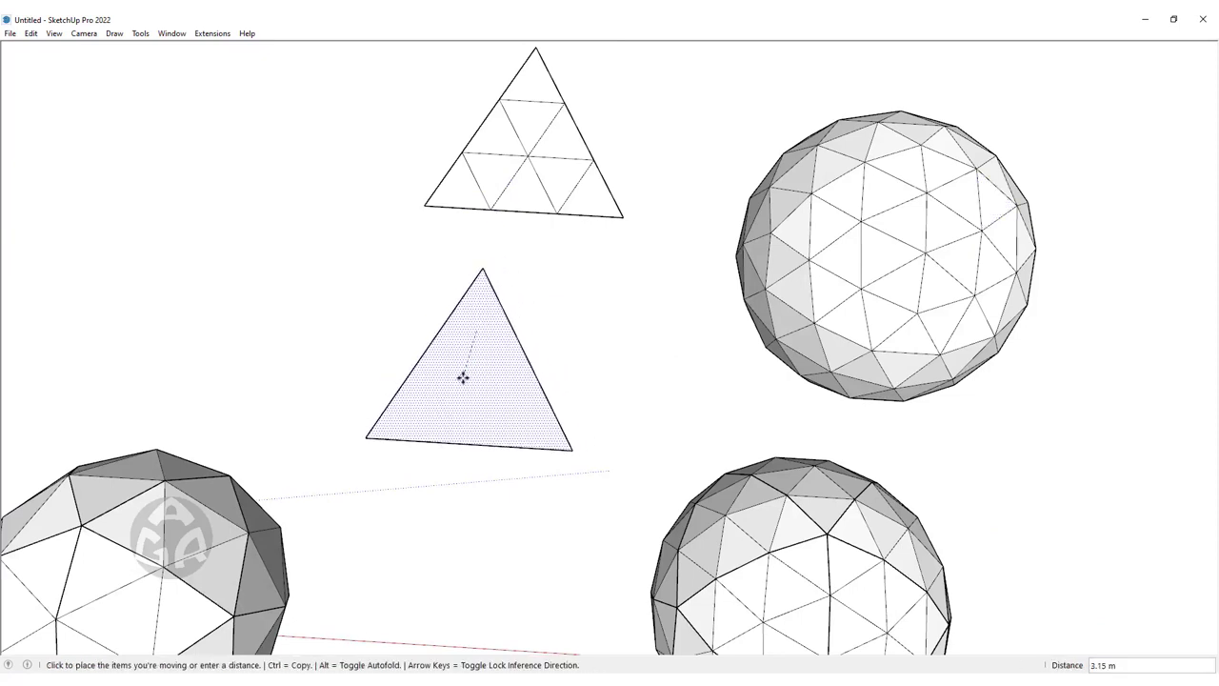
pyautogui.click(470, 378)
pyautogui.press('space')
pyautogui.click(552, 333)
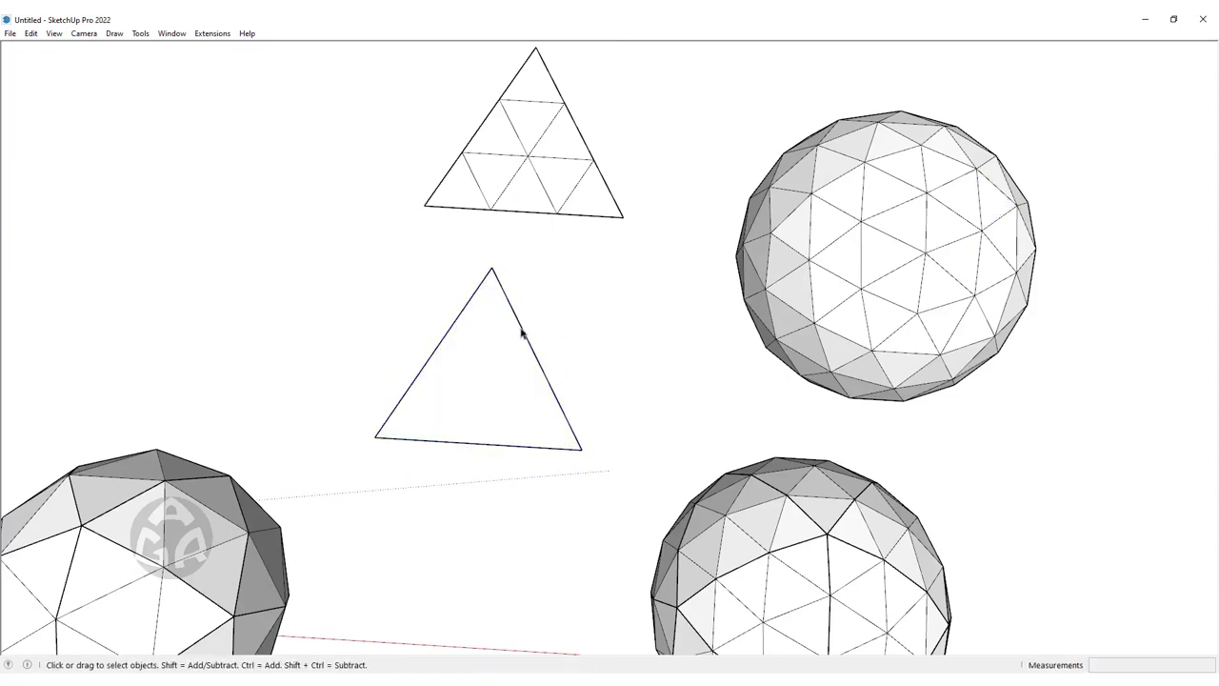
pyautogui.rightClick(521, 332)
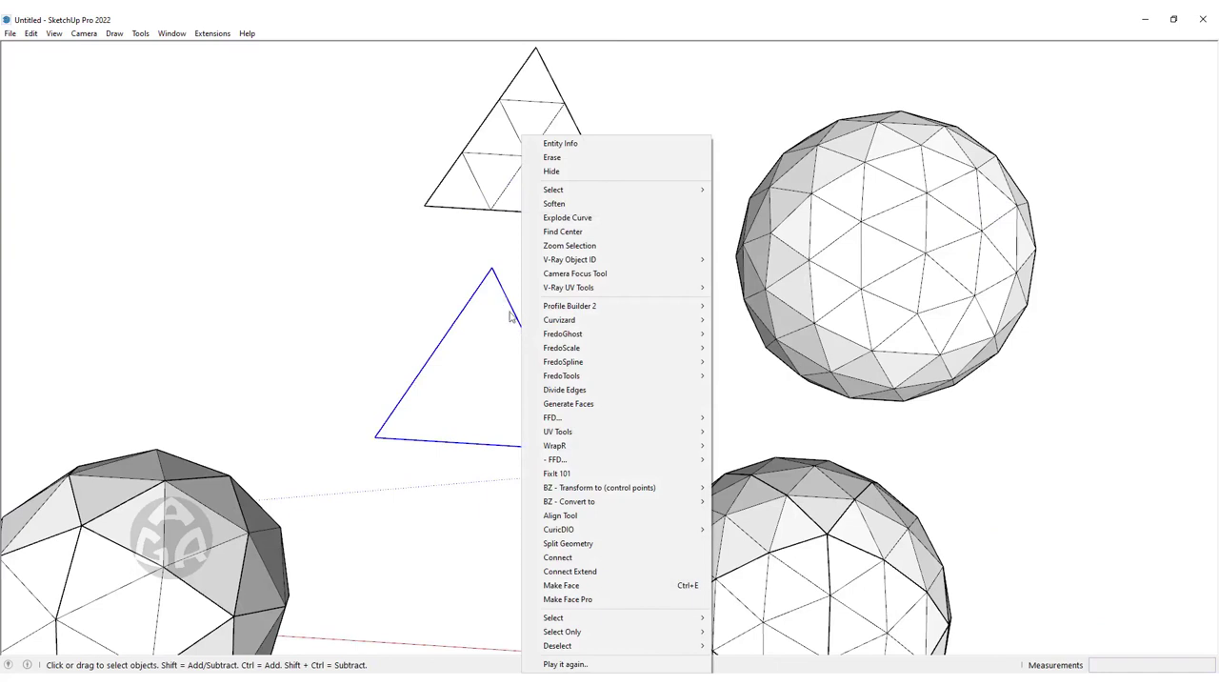
pyautogui.click(567, 217)
pyautogui.scroll(3, 533, 333)
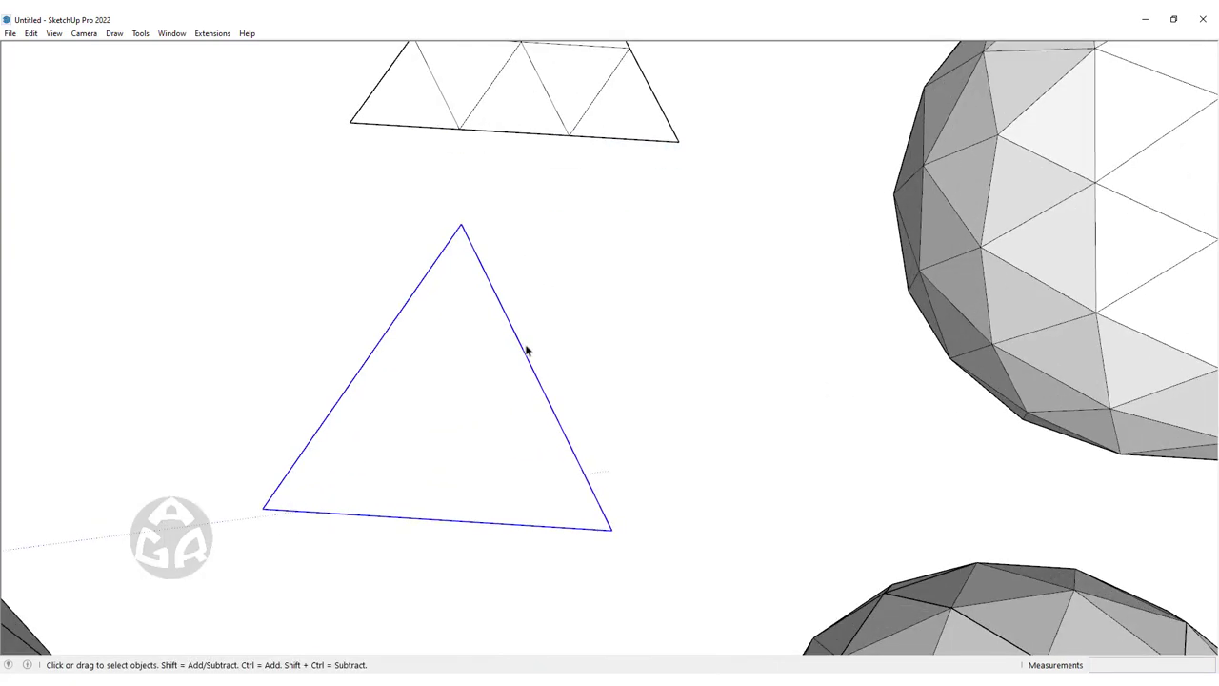
# Divide the right, left and bottom edges of the large triangle into segments
pyautogui.rightClick(522, 346)
pyautogui.click(566, 270)
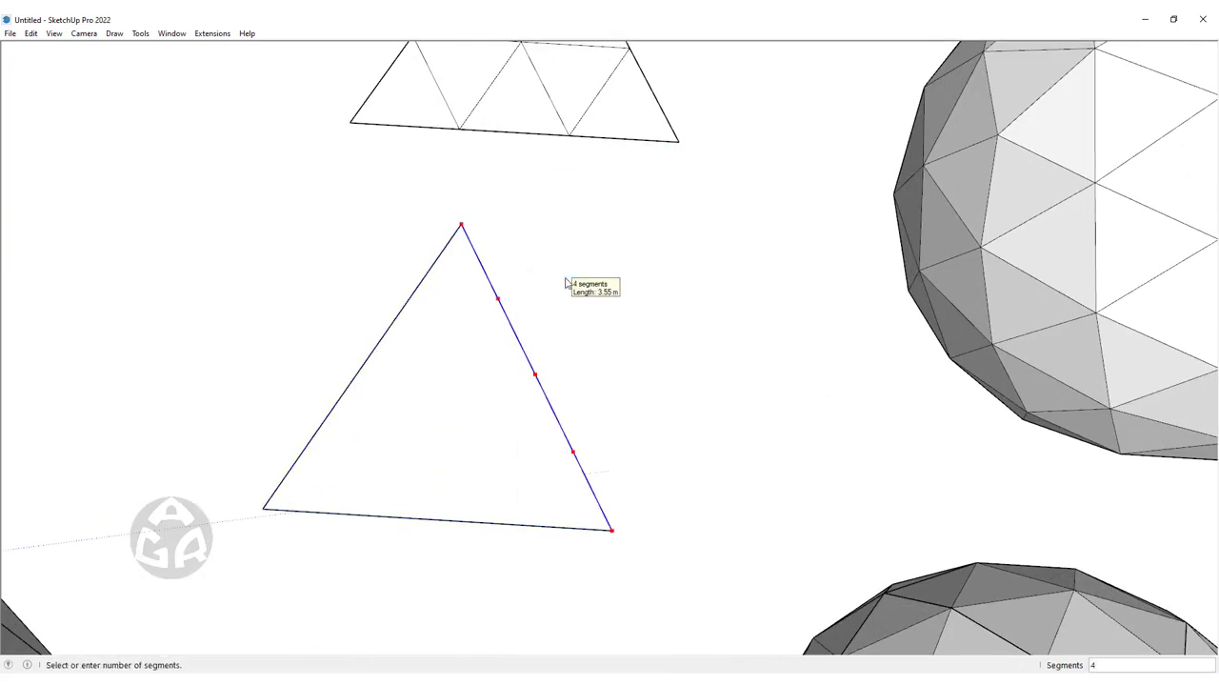
pyautogui.click(565, 283)
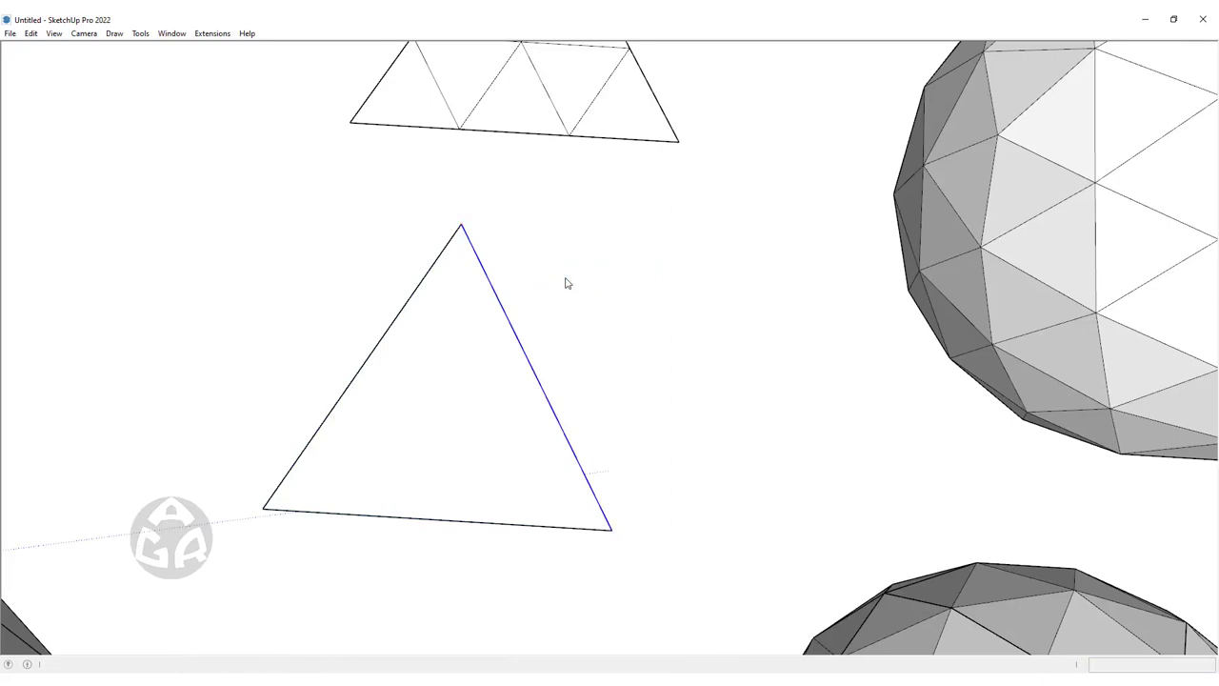
pyautogui.rightClick(391, 331)
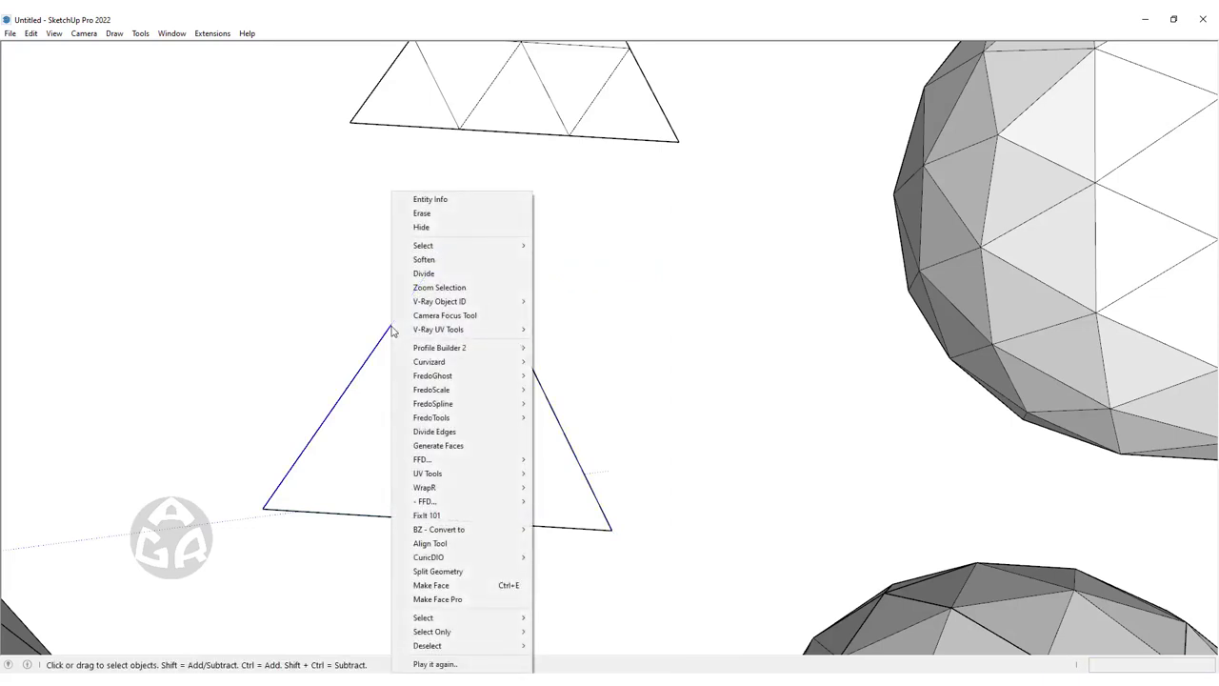
pyautogui.click(455, 270)
pyautogui.click(455, 284)
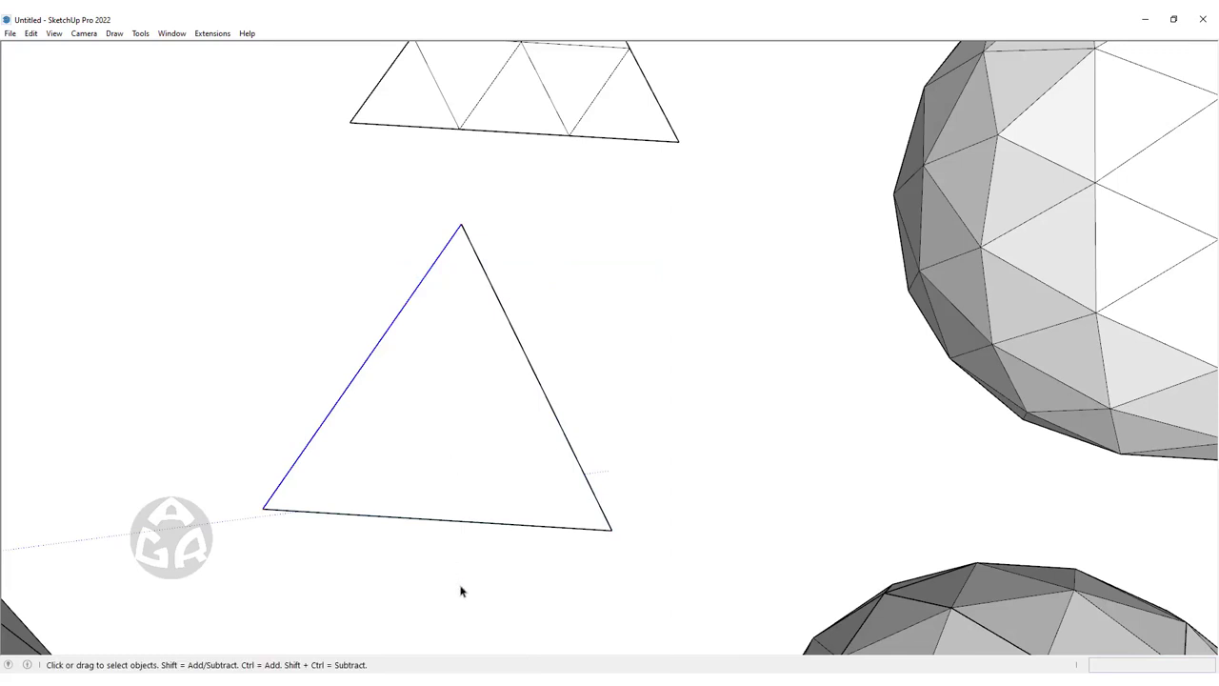
pyautogui.rightClick(409, 529)
pyautogui.click(448, 118)
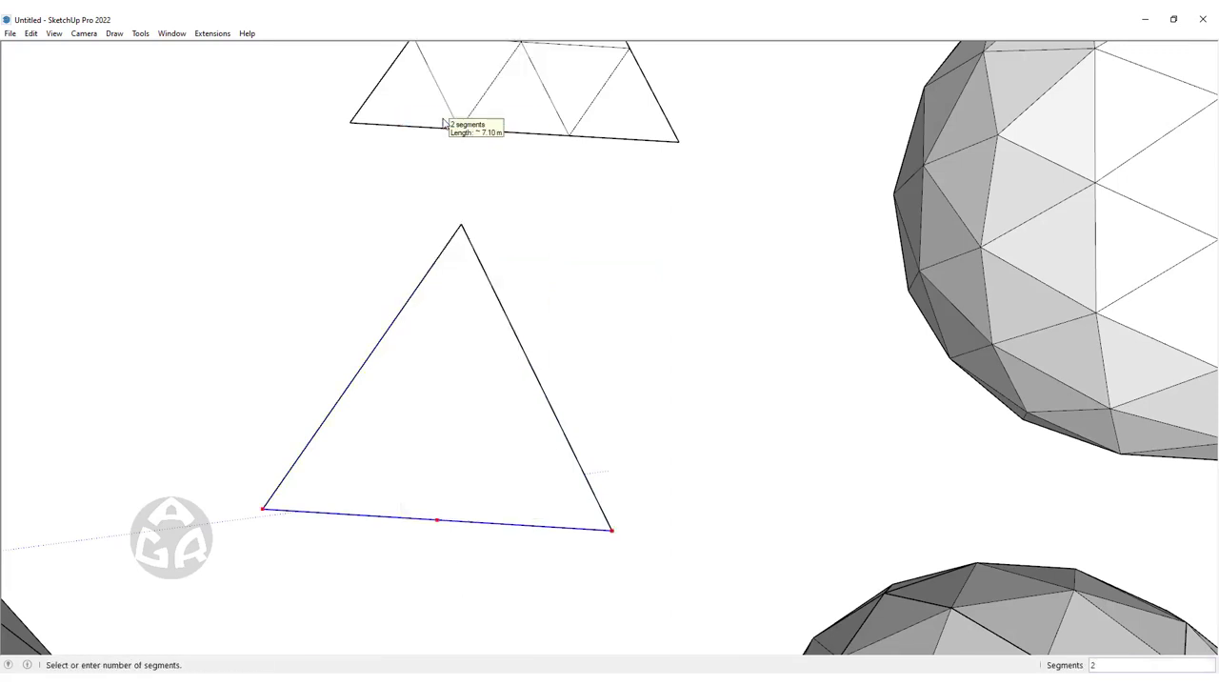
pyautogui.click(453, 143)
# Cut off the small apex triangle with a line and copy it twice onto the second row
pyautogui.press('l')
pyautogui.click(488, 281)
pyautogui.click(421, 278)
pyautogui.press('space')
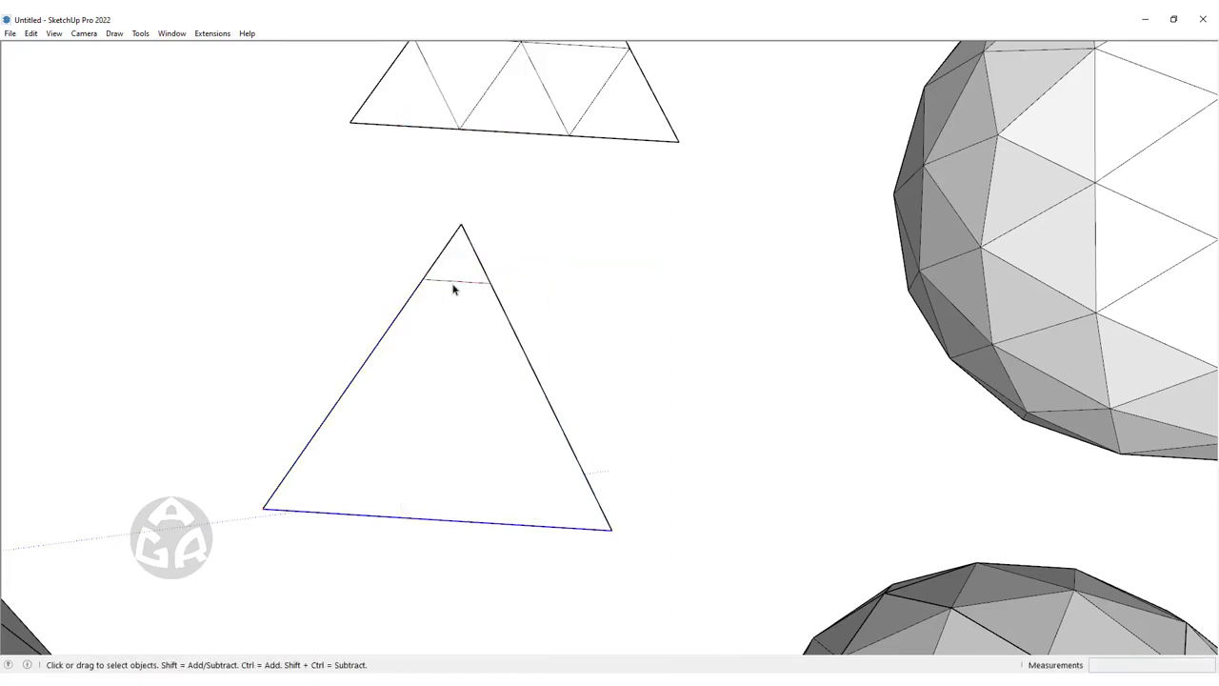
pyautogui.click(471, 267)
pyautogui.press('m')
pyautogui.keyDown('ctrl'); pyautogui.click(484, 271); pyautogui.keyUp('ctrl')
pyautogui.click(513, 333)
pyautogui.keyDown('ctrl'); pyautogui.click(512, 334); pyautogui.keyUp('ctrl')
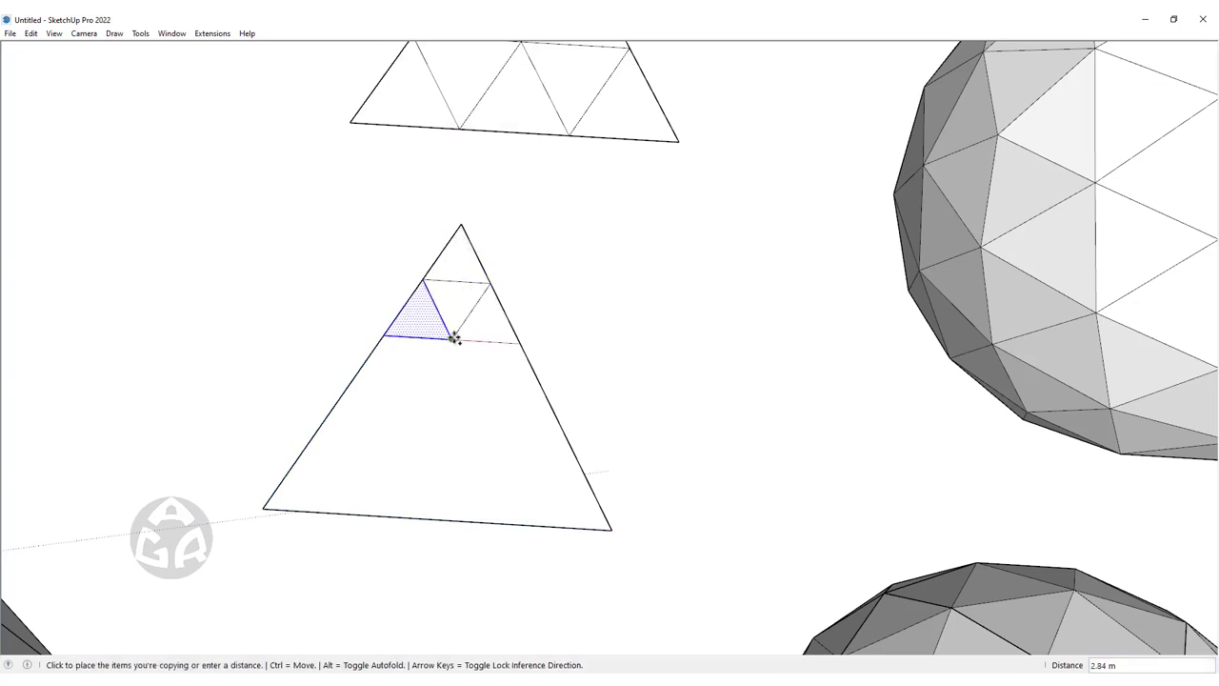
pyautogui.click(445, 333)
# Copy the pair of small triangles down onto the next rows and join their tops with an edge
pyautogui.press('space')
pyautogui.press('m')
pyautogui.keyDown('ctrl'); pyautogui.click(512, 335); pyautogui.keyUp('ctrl')
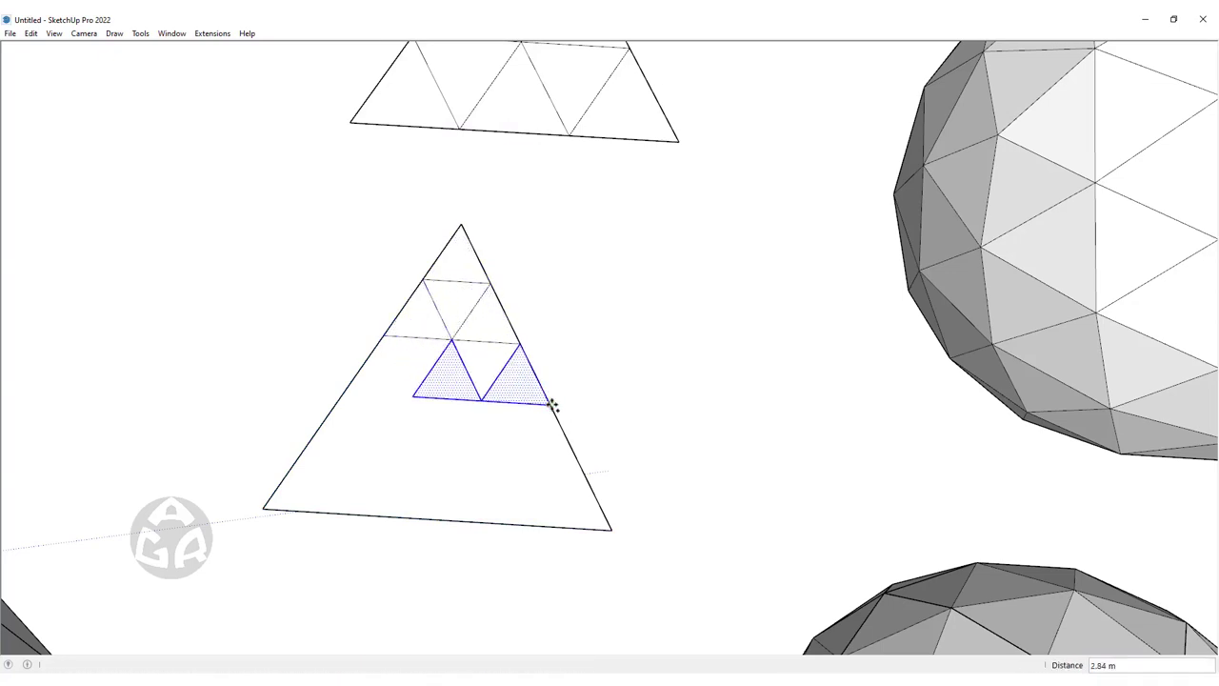
pyautogui.click(553, 404)
pyautogui.click(552, 405)
pyautogui.click(584, 465)
pyautogui.click(585, 464)
pyautogui.click(443, 457)
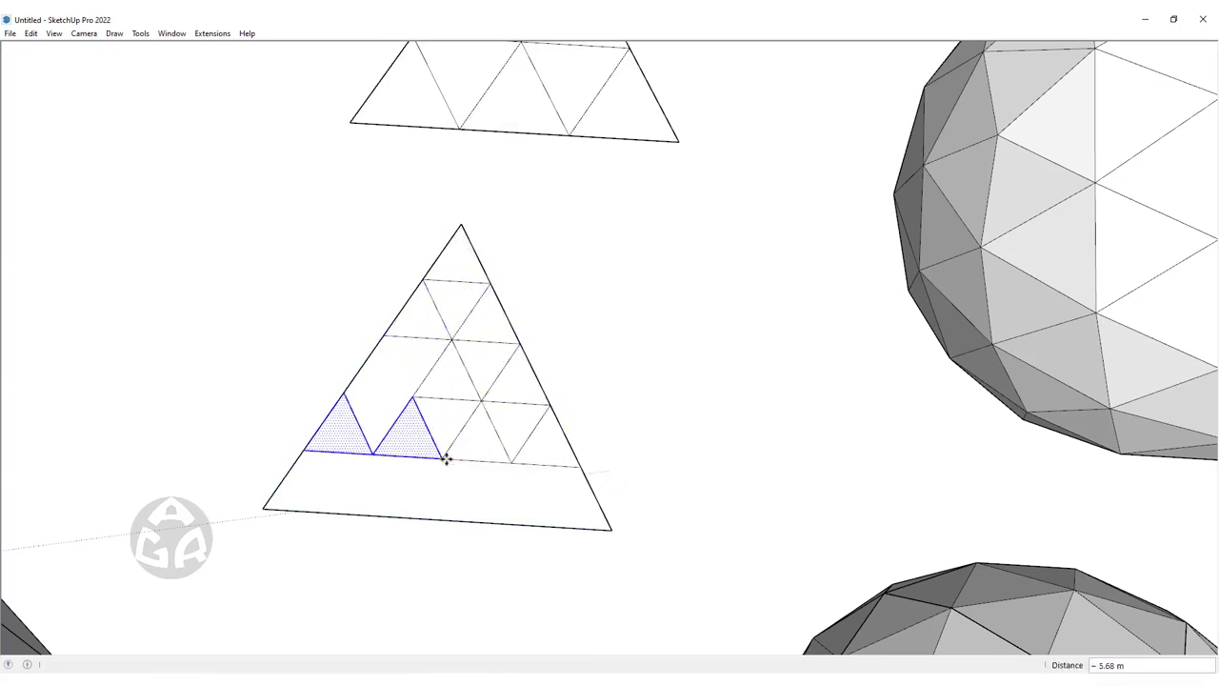
pyautogui.press('l')
pyautogui.click(412, 396)
pyautogui.click(345, 393)
# Copy two row triangles onto the bottom row and draw an edge closing the bottom-left triangle
pyautogui.press('space')
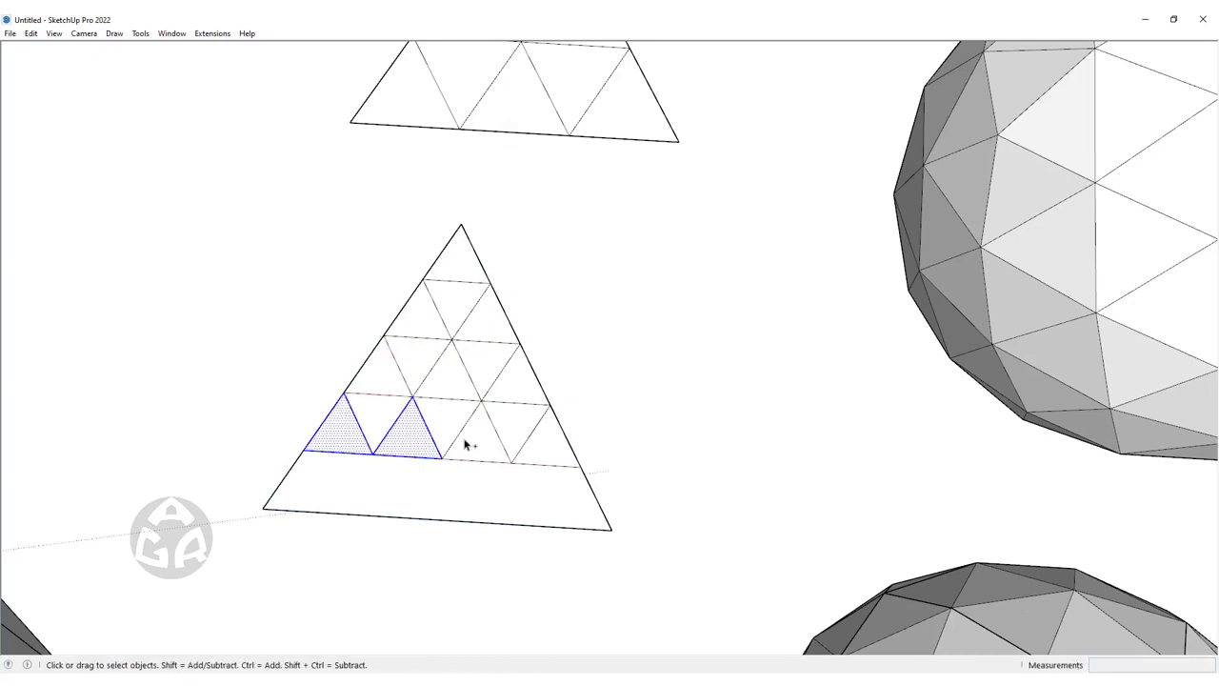
pyautogui.keyDown('shift'); pyautogui.click(481, 440); pyautogui.keyUp('shift')
pyautogui.keyDown('shift'); pyautogui.click(558, 448); pyautogui.keyUp('shift')
pyautogui.press('m')
pyautogui.keyDown('ctrl'); pyautogui.click(578, 466); pyautogui.keyUp('ctrl')
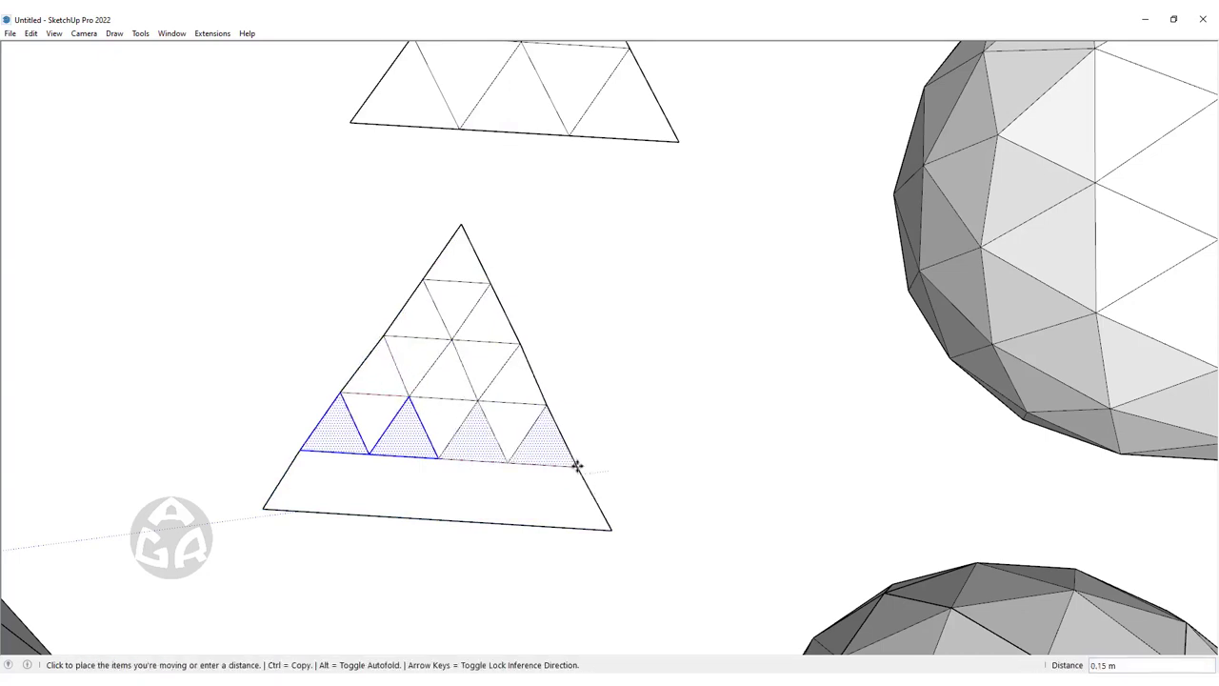
pyautogui.click(611, 529)
pyautogui.press('l')
pyautogui.click(332, 512)
pyautogui.click(305, 449)
pyautogui.press('space')
pyautogui.scroll(-3, 422, 383)
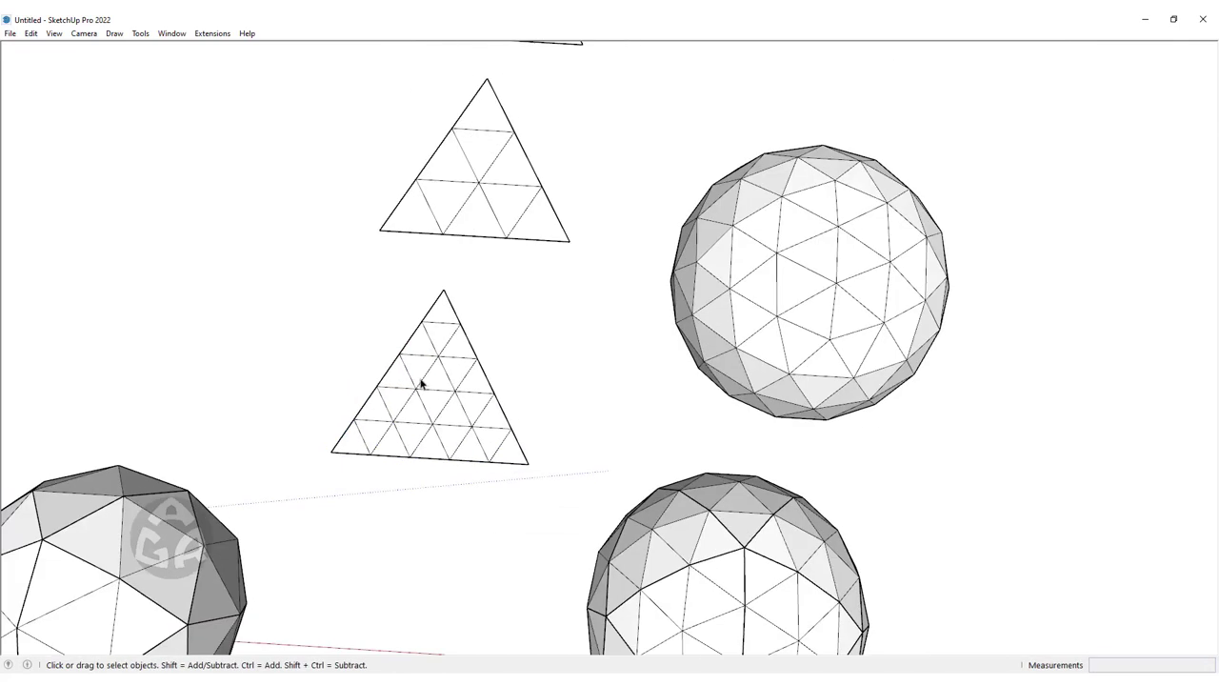
pyautogui.scroll(1, 490, 397)
pyautogui.scroll(2, 500, 404)
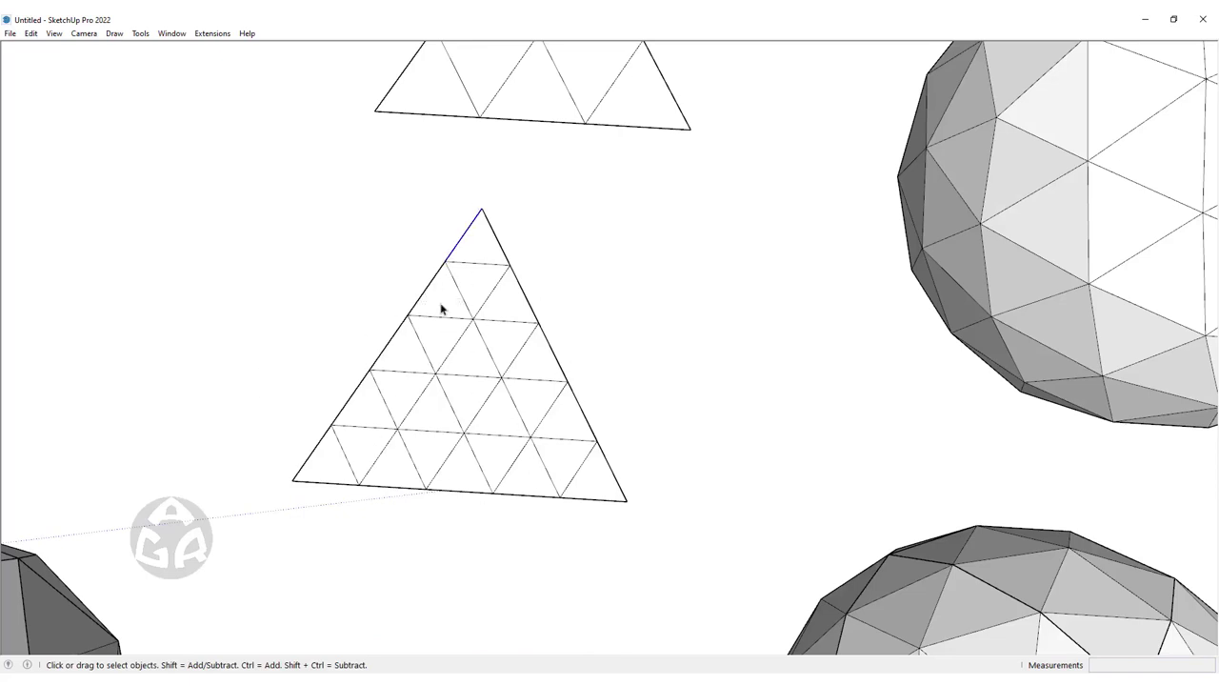
pyautogui.scroll(1, 483, 262)
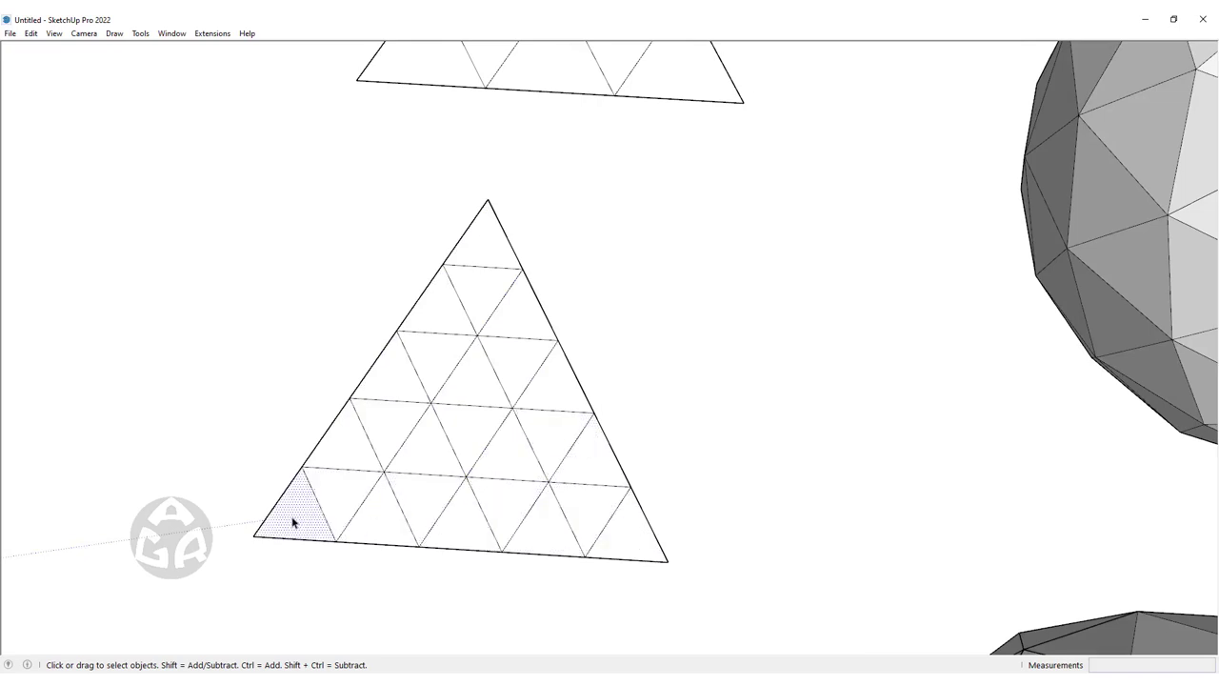
pyautogui.scroll(-5, 398, 353)
pyautogui.scroll(4, 441, 388)
pyautogui.scroll(-4, 449, 395)
pyautogui.scroll(3, 457, 273)
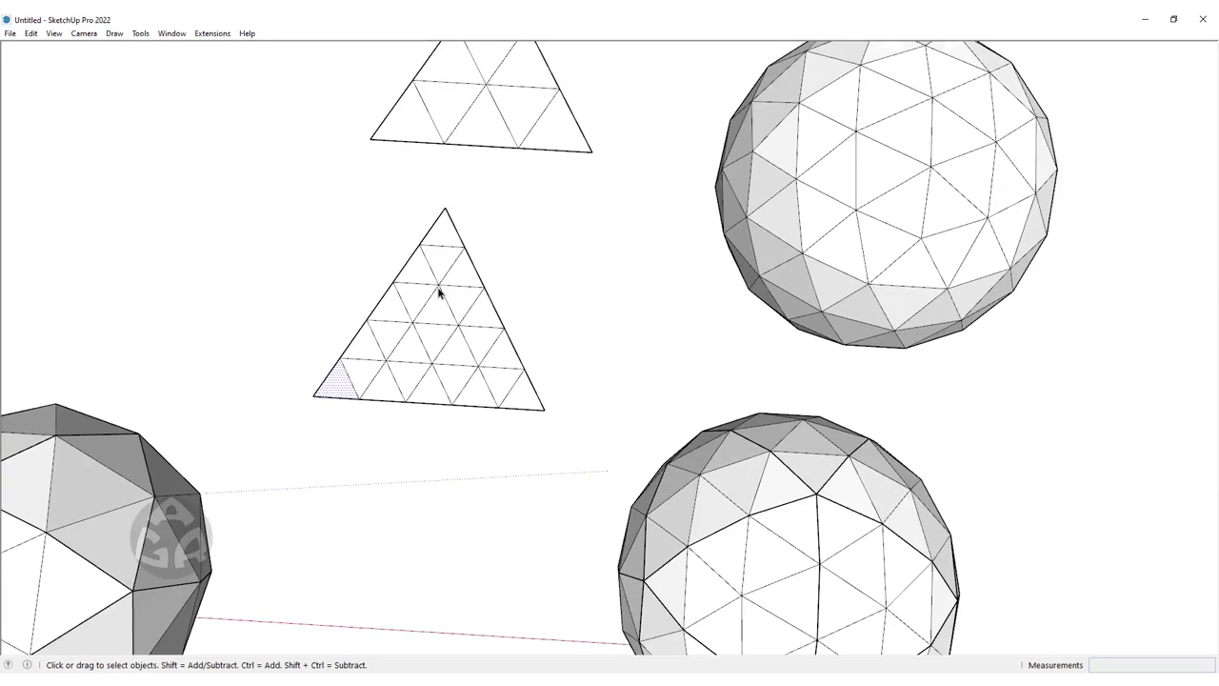
pyautogui.scroll(-3, 439, 292)
pyautogui.moveTo(438, 289)
pyautogui.mouseDown(button='middle')
pyautogui.moveTo(485, 343)
pyautogui.moveTo(490, 299)
pyautogui.mouseUp(button='middle')
pyautogui.scroll(3, 490, 327)
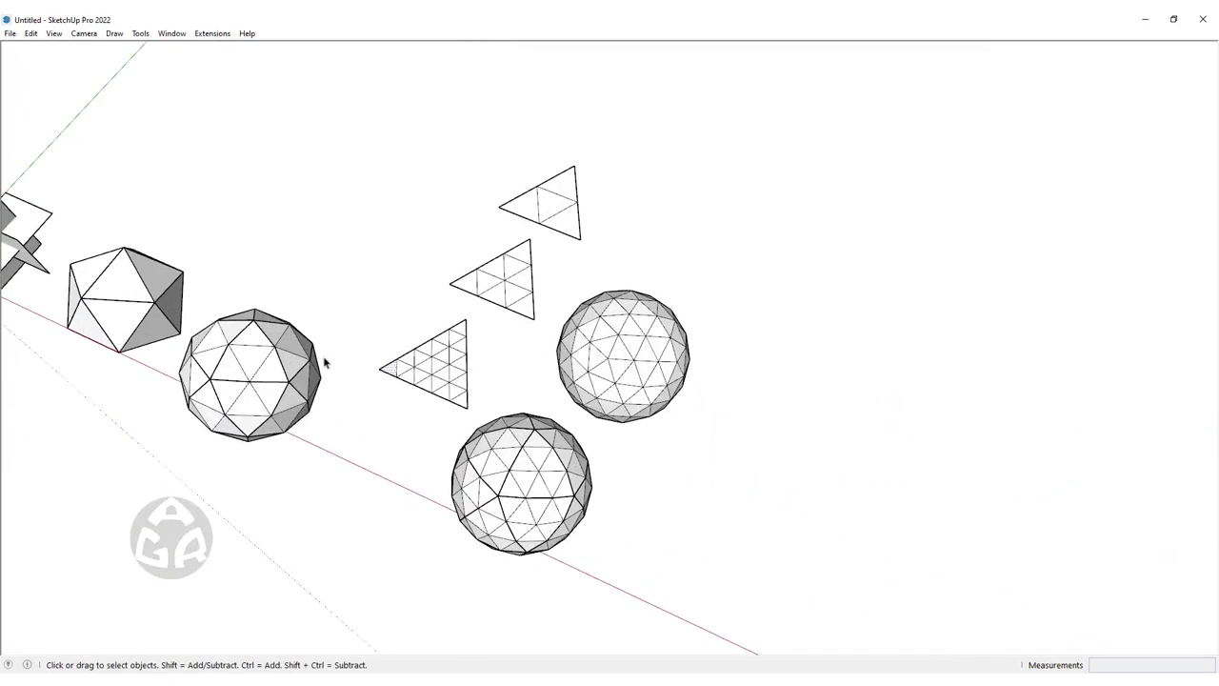
pyautogui.scroll(3, 379, 359)
pyautogui.moveTo(513, 356); pyautogui.dragTo(599, 403, button='middle')
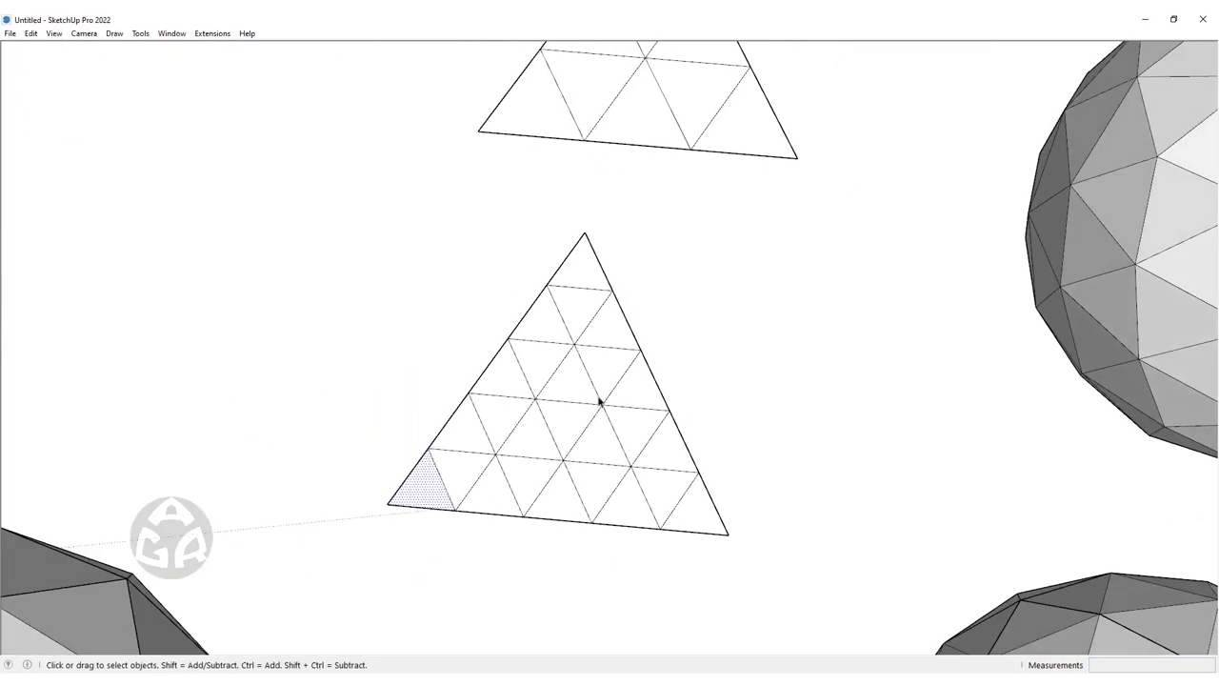
pyautogui.scroll(3, 601, 307)
pyautogui.moveTo(601, 308)
pyautogui.mouseDown(button='middle')
pyautogui.moveTo(538, 242)
pyautogui.moveTo(558, 223)
pyautogui.mouseUp(button='middle')
pyautogui.scroll(-2, 558, 223)
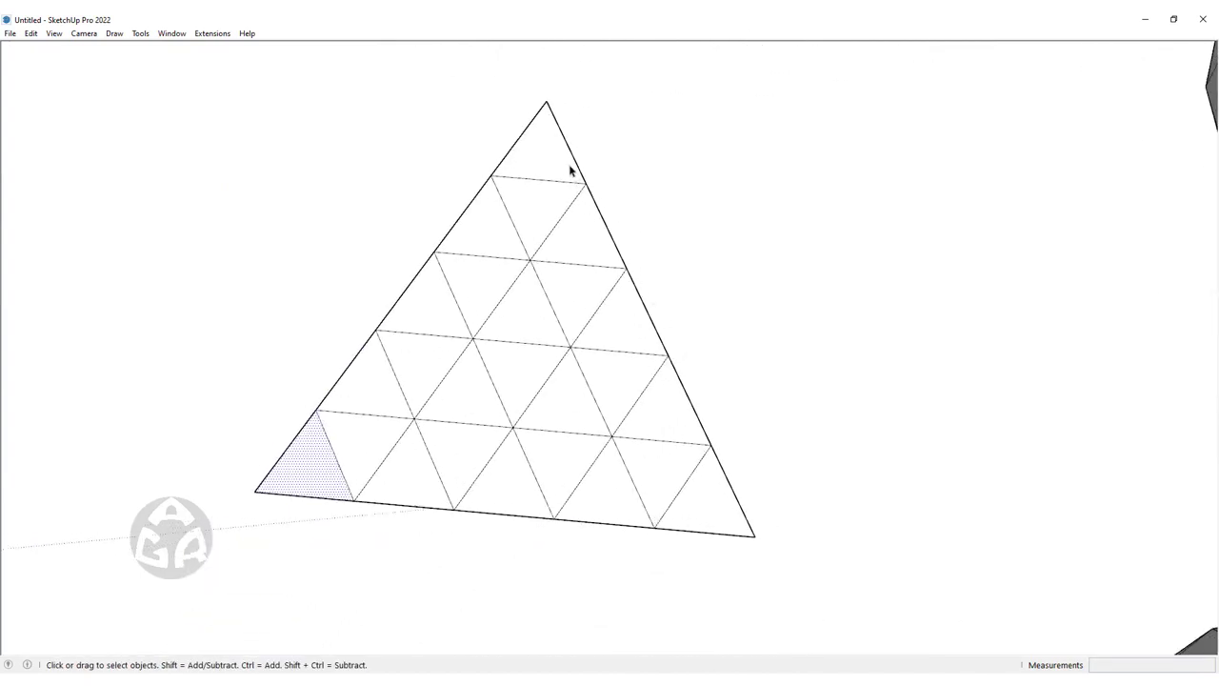
pyautogui.hotkey('ctrl', 't')
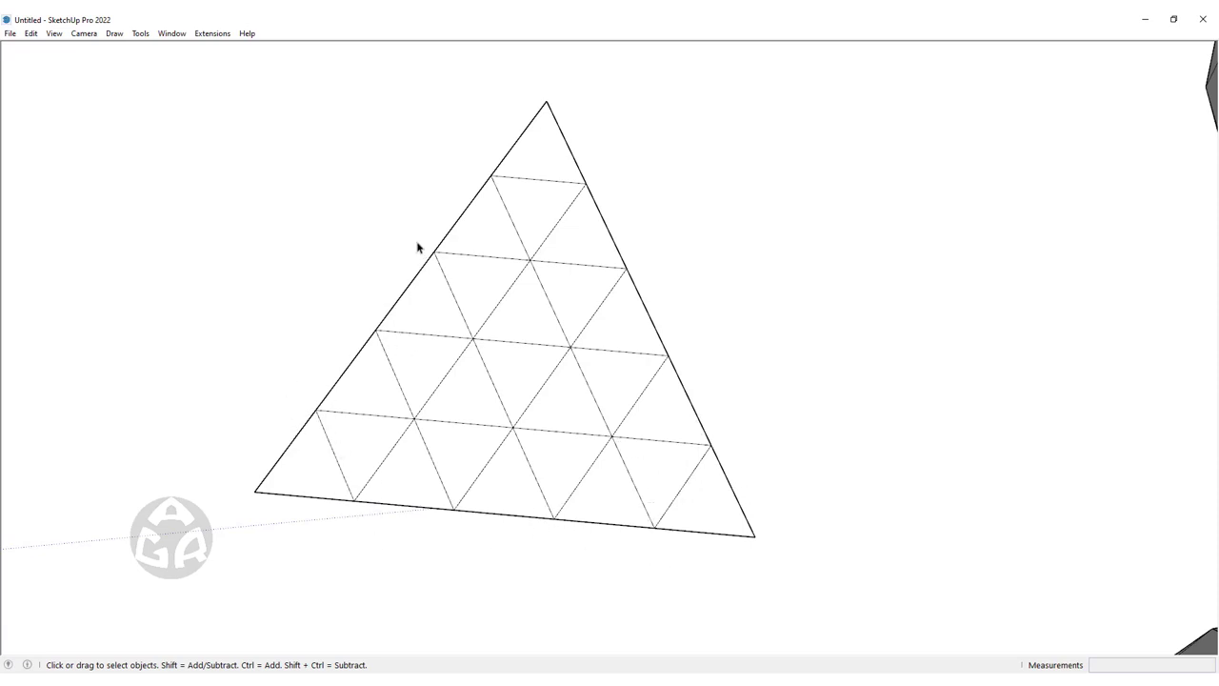
pyautogui.moveTo(466, 279); pyautogui.dragTo(467, 271)
# Window-select the star-shaped compound and paste a copy of it with Ctrl+V
pyautogui.scroll(-5, 547, 238)
pyautogui.scroll(-3, 552, 235)
pyautogui.moveTo(552, 234)
pyautogui.mouseDown(button='middle')
pyautogui.moveTo(622, 279)
pyautogui.moveTo(590, 187)
pyautogui.moveTo(590, 324)
pyautogui.mouseUp(button='middle')
pyautogui.scroll(3, 489, 321)
pyautogui.scroll(-3, 586, 243)
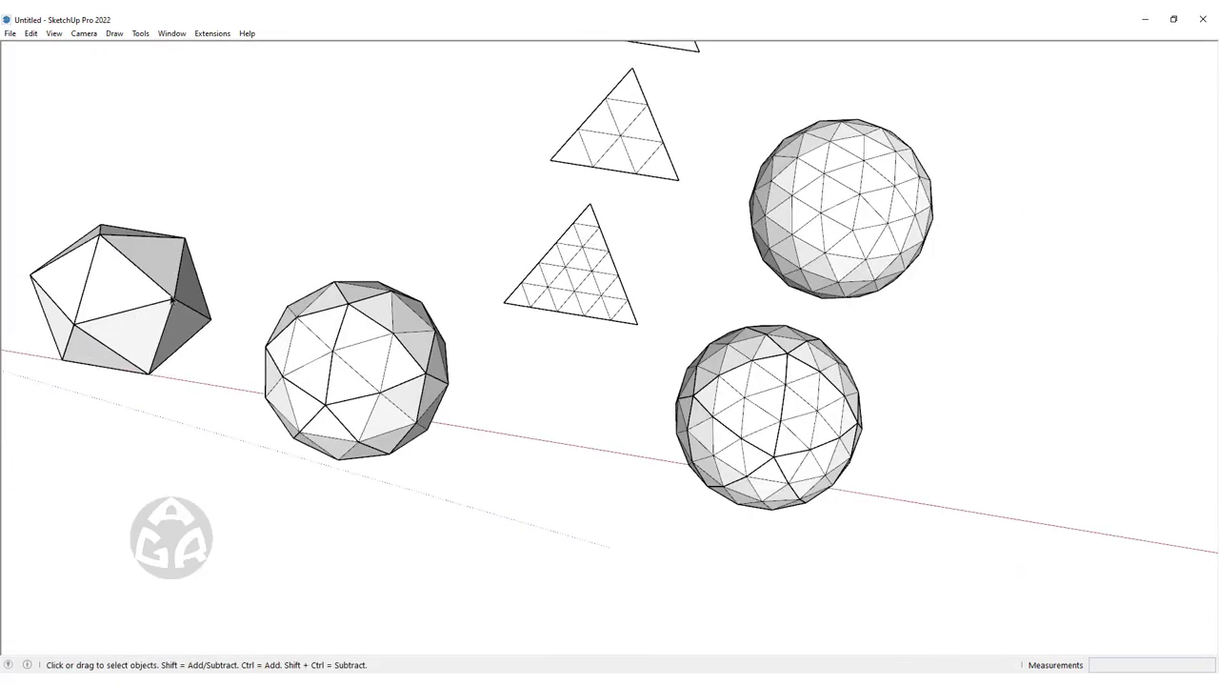
pyautogui.moveTo(171, 301); pyautogui.dragTo(525, 244, button='middle')
pyautogui.moveTo(532, 229); pyautogui.dragTo(307, 539)
pyautogui.scroll(-3, 414, 314)
pyautogui.scroll(2, 414, 314)
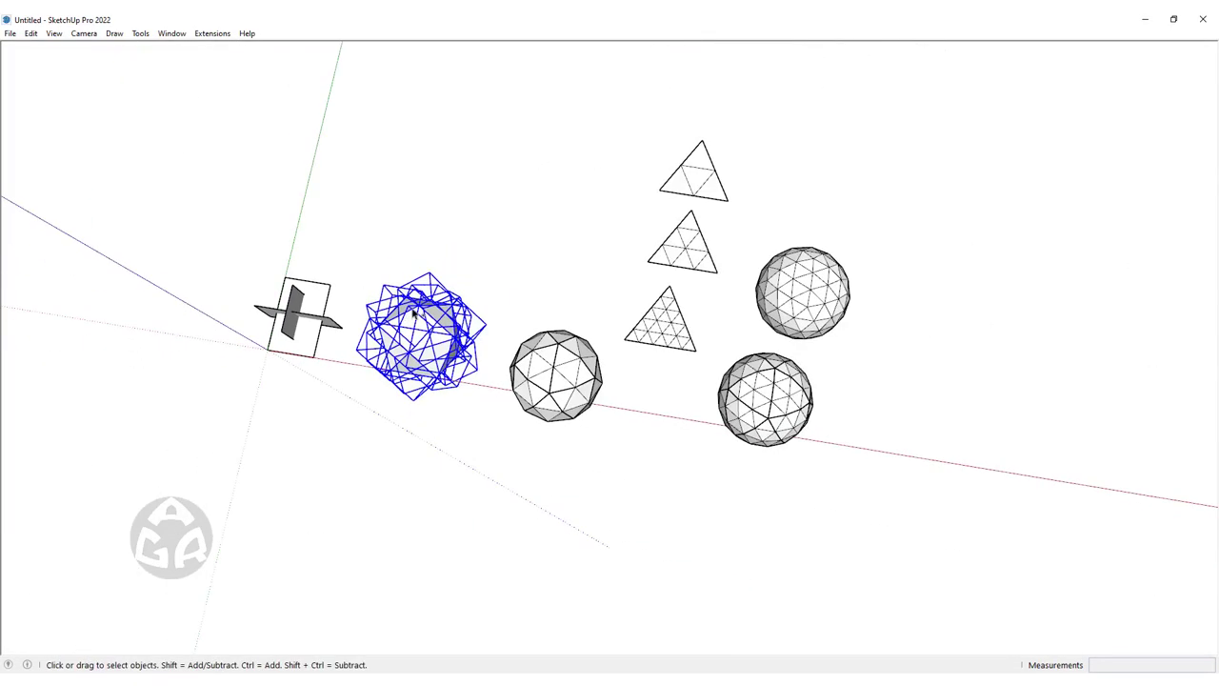
pyautogui.scroll(-3, 414, 315)
pyautogui.hotkey('ctrl', 'v')
# Drop the pasted compound on the red axis and move the finely subdivided triangle further right
pyautogui.scroll(3, 809, 428)
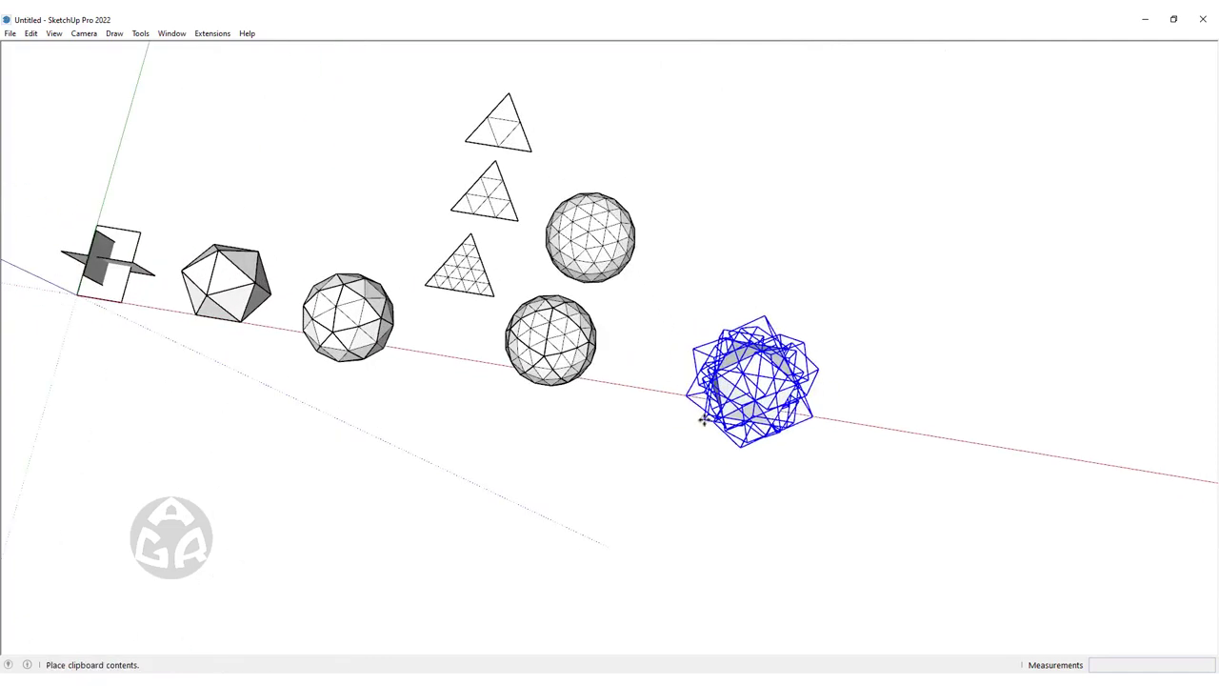
pyautogui.click(744, 381)
pyautogui.scroll(2, 459, 290)
pyautogui.press('m')
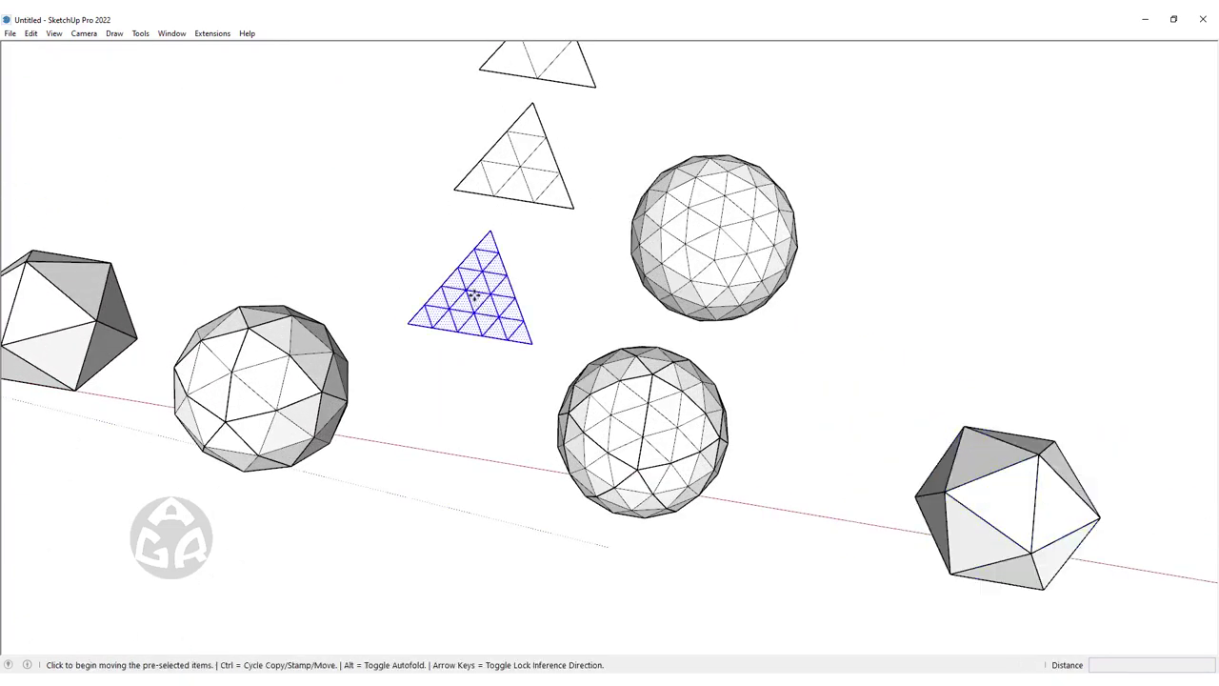
pyautogui.click(465, 286)
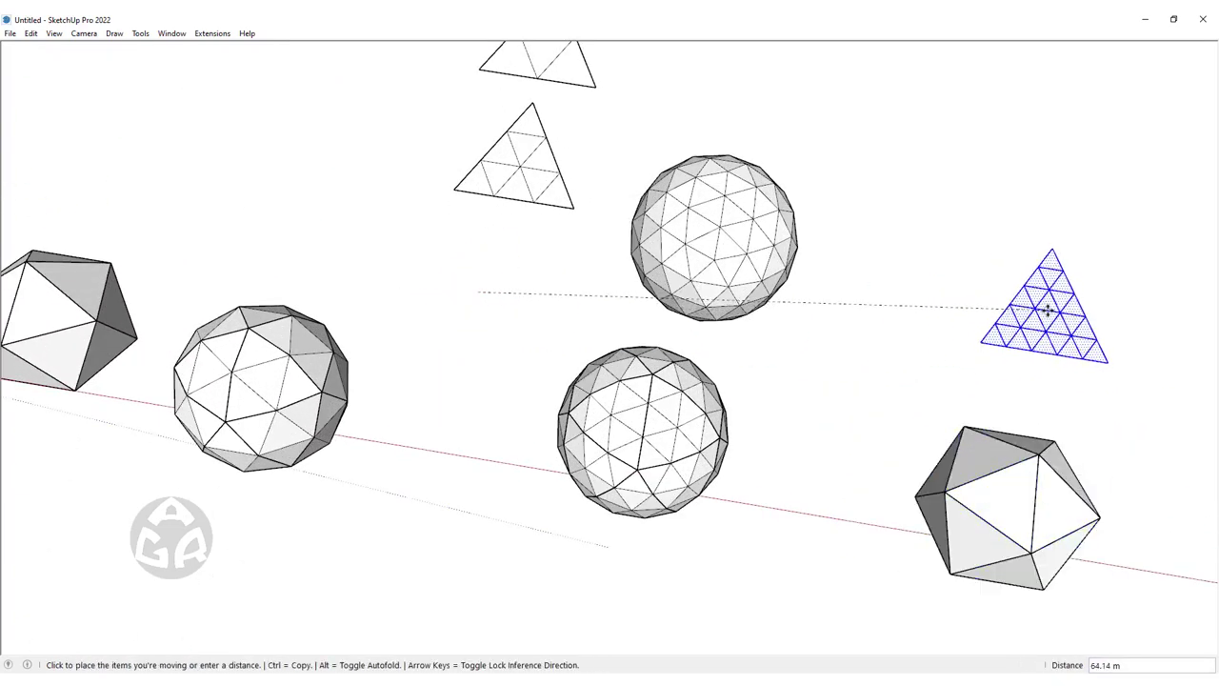
pyautogui.click(1048, 309)
pyautogui.press('space')
# Move the medium subdivided triangle up beside the upper sphere
pyautogui.click(857, 283)
pyautogui.moveTo(857, 283)
pyautogui.mouseDown(button='middle')
pyautogui.moveTo(740, 435)
pyautogui.moveTo(476, 318)
pyautogui.mouseUp(button='middle')
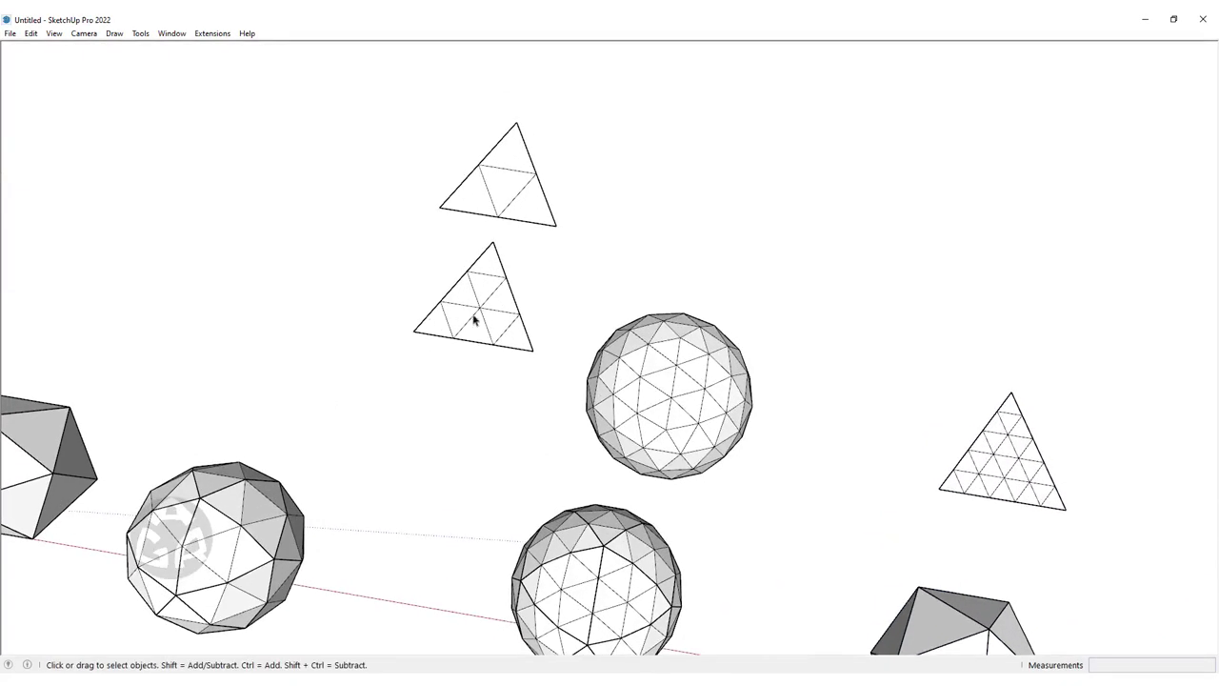
pyautogui.click(479, 321)
pyautogui.press('m')
pyautogui.click(469, 322)
pyautogui.click(702, 223)
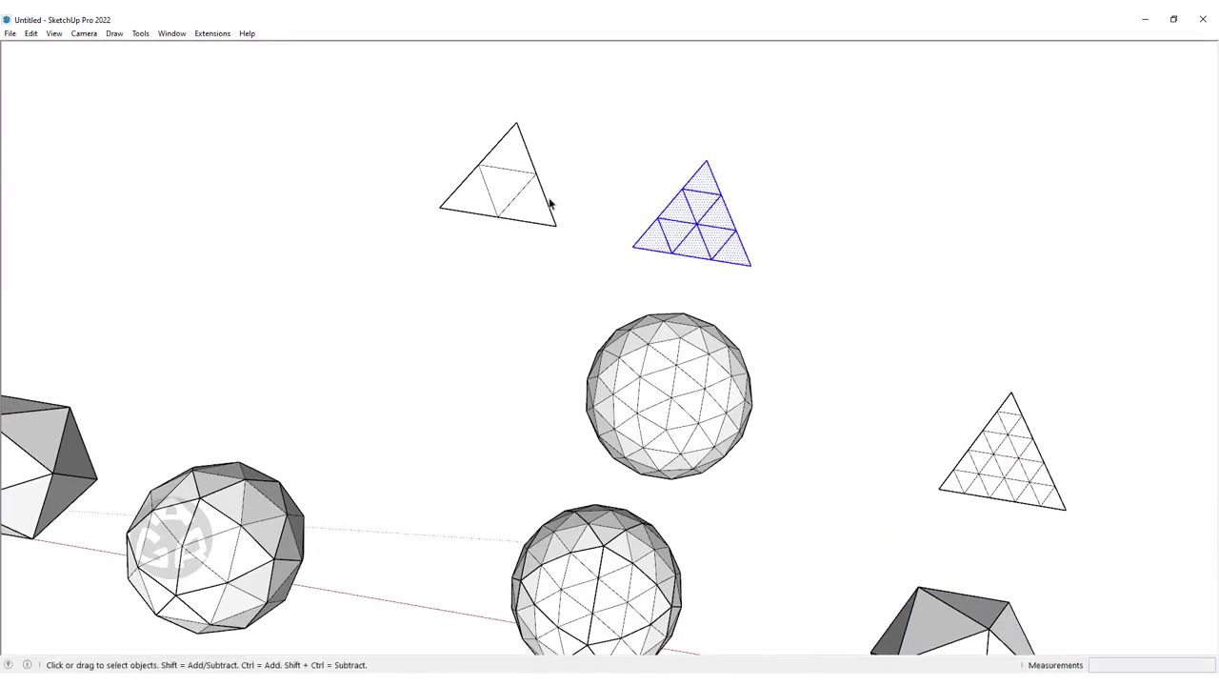
pyautogui.click(517, 196)
pyautogui.press('m')
pyautogui.click(515, 195)
pyautogui.click(261, 367)
pyautogui.press('space')
# Select the lower sphere, then cancel the move started on it
pyautogui.scroll(-3, 359, 261)
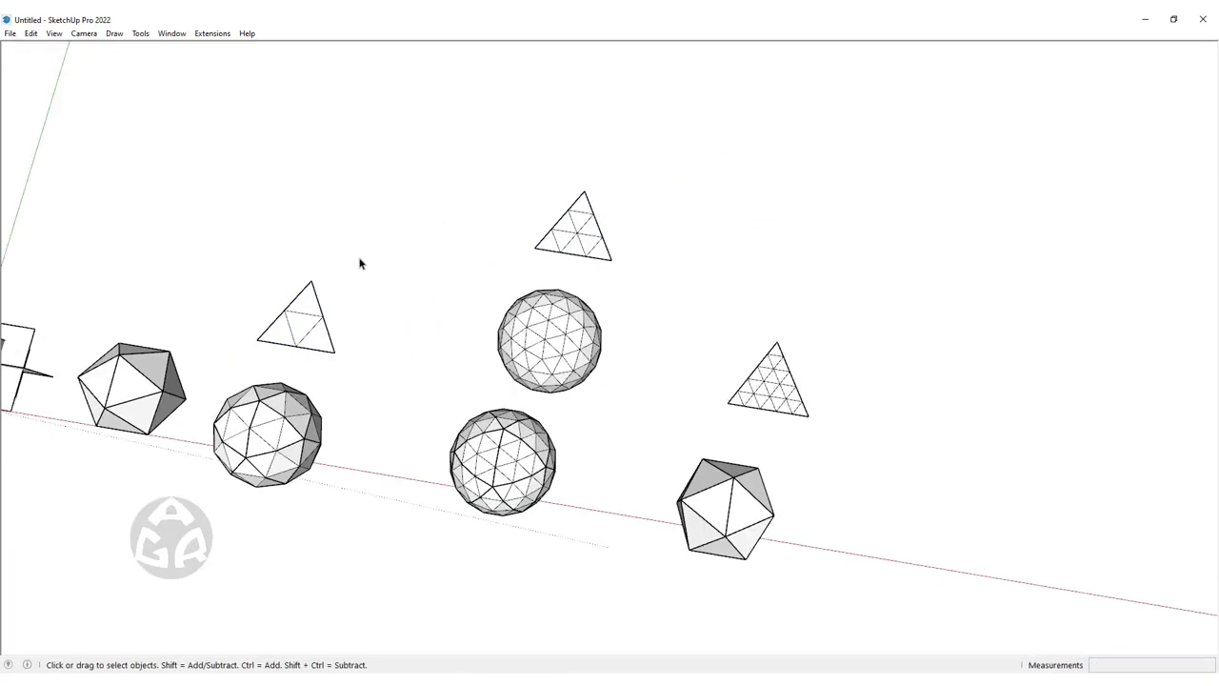
pyautogui.moveTo(359, 261); pyautogui.dragTo(525, 292, button='middle')
pyautogui.scroll(5, 494, 440)
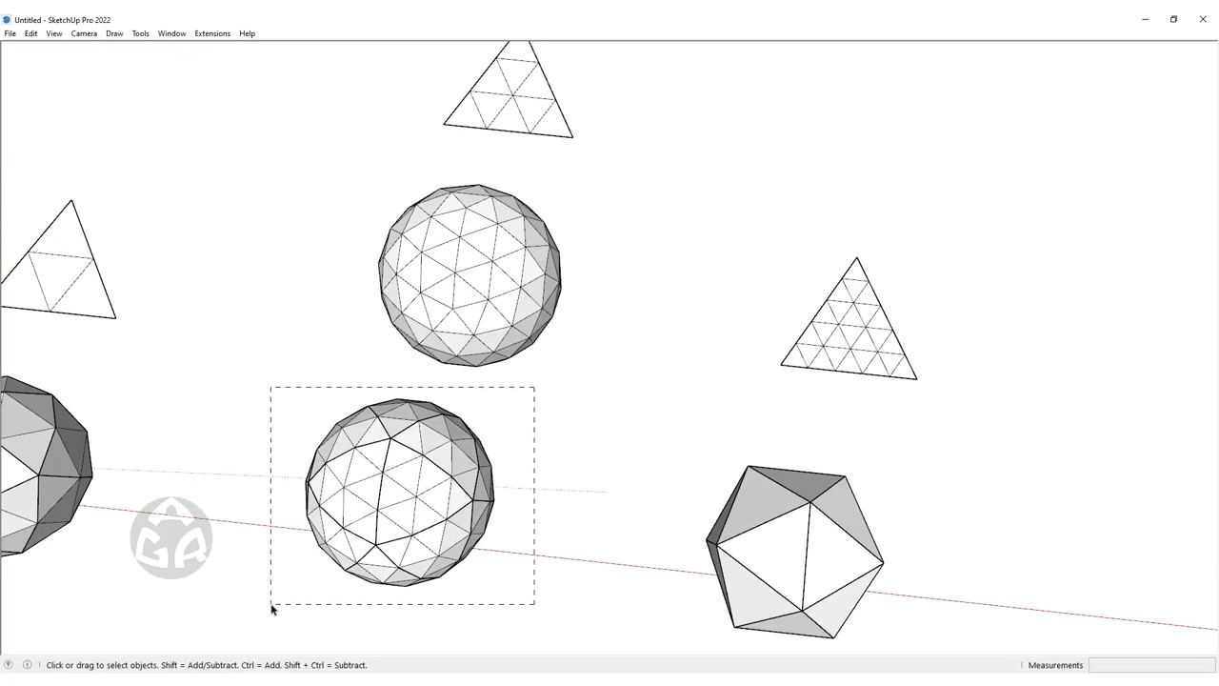
pyautogui.moveTo(271, 607); pyautogui.dragTo(270, 607)
pyautogui.press('m')
pyautogui.press('space')
# Move the compound at the icosahedron further to the right
pyautogui.moveTo(403, 623); pyautogui.dragTo(648, 438, button='middle')
pyautogui.moveTo(571, 481); pyautogui.dragTo(505, 572)
pyautogui.press('m')
pyautogui.click(555, 561)
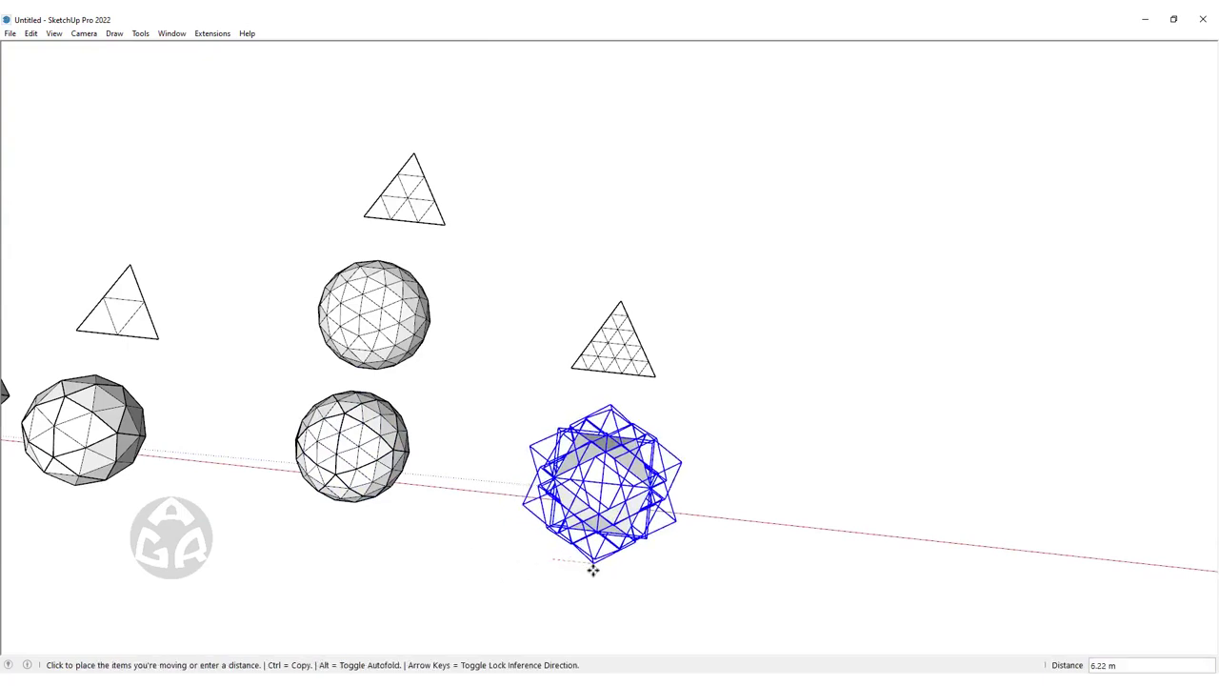
pyautogui.click(592, 569)
pyautogui.press('space')
pyautogui.click(713, 525)
# Orbit around the scene until the spheres fill the view to review the layout
pyautogui.moveTo(713, 525)
pyautogui.mouseDown(button='middle')
pyautogui.moveTo(848, 340)
pyautogui.moveTo(584, 353)
pyautogui.mouseUp(button='middle')
pyautogui.scroll(3, 709, 344)
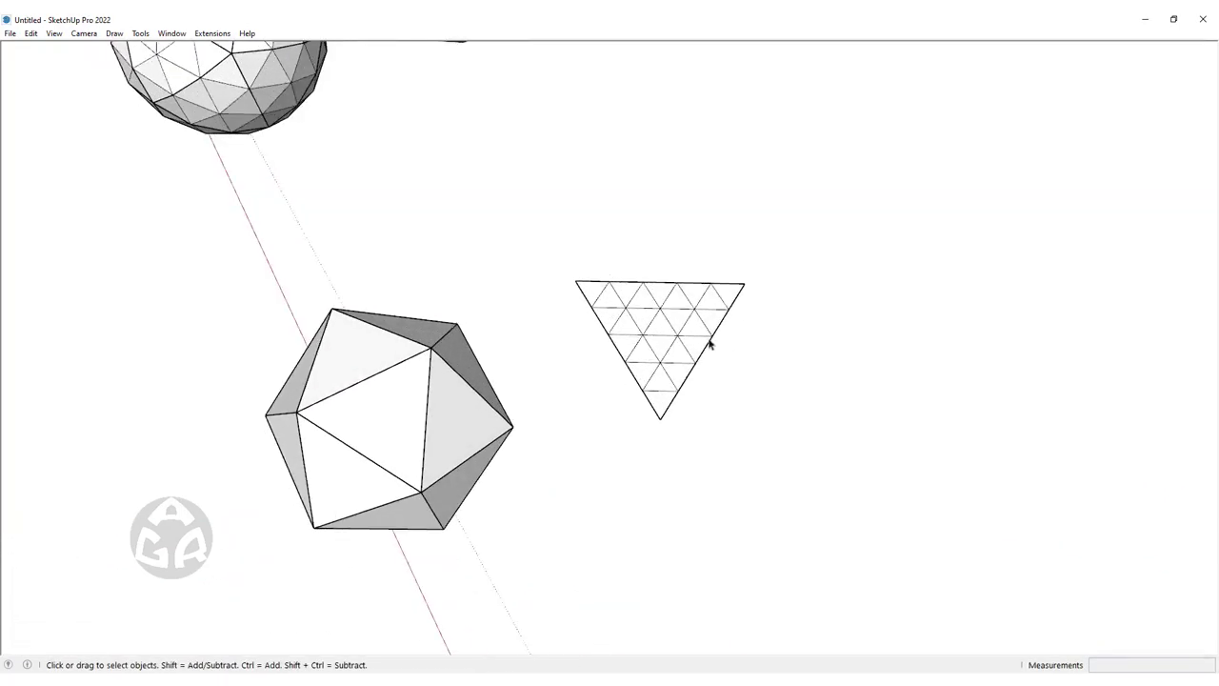
pyautogui.scroll(-3, 682, 384)
pyautogui.moveTo(688, 315)
pyautogui.mouseDown(button='middle')
pyautogui.moveTo(634, 485)
pyautogui.moveTo(787, 370)
pyautogui.moveTo(692, 521)
pyautogui.mouseUp(button='middle')
pyautogui.scroll(3, 682, 552)
pyautogui.moveTo(672, 580)
pyautogui.mouseDown(button='middle')
pyautogui.moveTo(609, 427)
pyautogui.moveTo(673, 313)
pyautogui.moveTo(699, 205)
pyautogui.moveTo(509, 120)
pyautogui.moveTo(330, 242)
pyautogui.mouseUp(button='middle')
pyautogui.scroll(3, 571, 276)
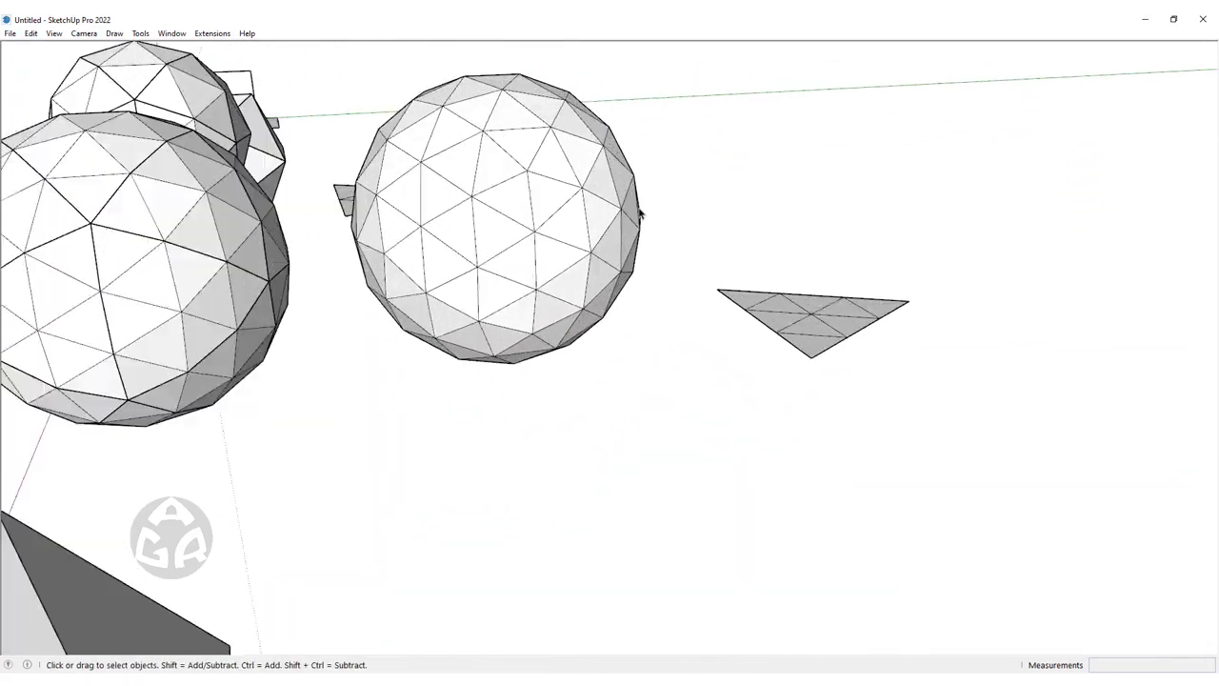
pyautogui.moveTo(571, 276)
pyautogui.mouseDown(button='middle')
pyautogui.moveTo(602, 294)
pyautogui.moveTo(539, 150)
pyautogui.moveTo(661, 66)
pyautogui.moveTo(647, 87)
pyautogui.moveTo(648, 187)
pyautogui.moveTo(525, 155)
pyautogui.moveTo(443, 240)
pyautogui.moveTo(438, 210)
pyautogui.moveTo(467, 244)
pyautogui.moveTo(496, 495)
pyautogui.moveTo(457, 357)
pyautogui.moveTo(484, 391)
pyautogui.moveTo(473, 244)
pyautogui.moveTo(380, 41)
pyautogui.moveTo(422, 81)
pyautogui.moveTo(519, 257)
pyautogui.mouseUp(button='middle')
# Select the central geodesic sphere and mark a starting vertex on it
pyautogui.click(467, 245)
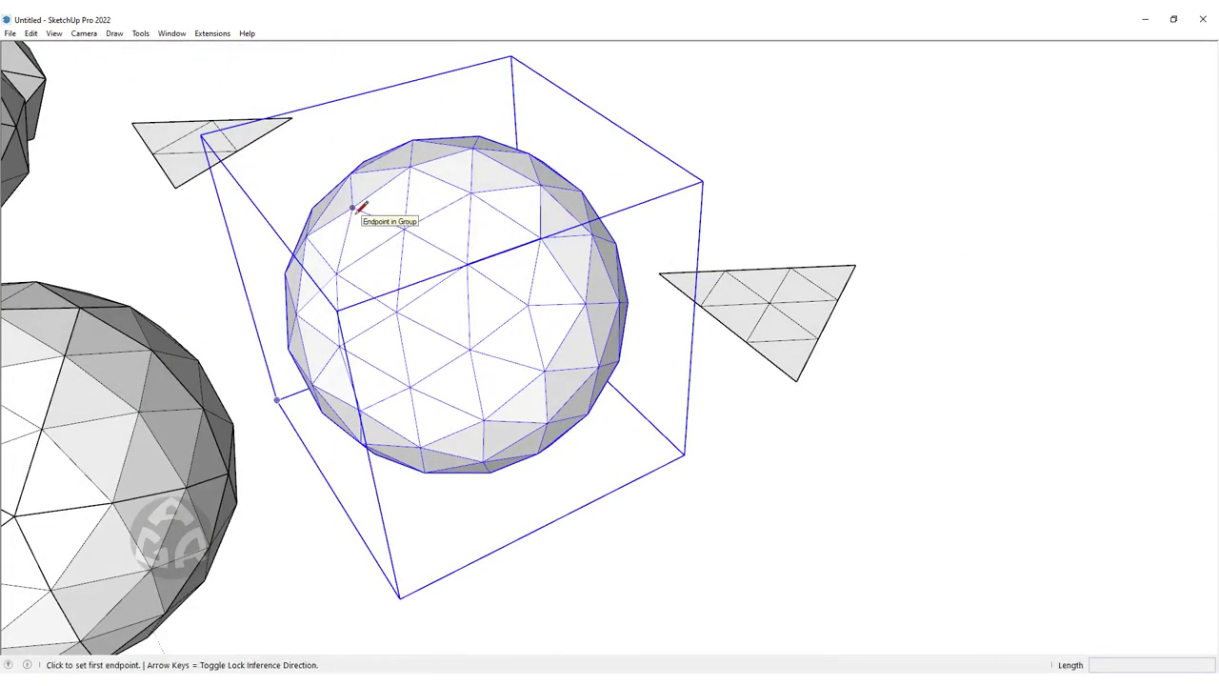
pyautogui.moveTo(354, 207)
pyautogui.mouseDown(button='middle')
pyautogui.moveTo(517, 285)
pyautogui.moveTo(571, 408)
pyautogui.mouseUp(button='middle')
pyautogui.scroll(3, 569, 428)
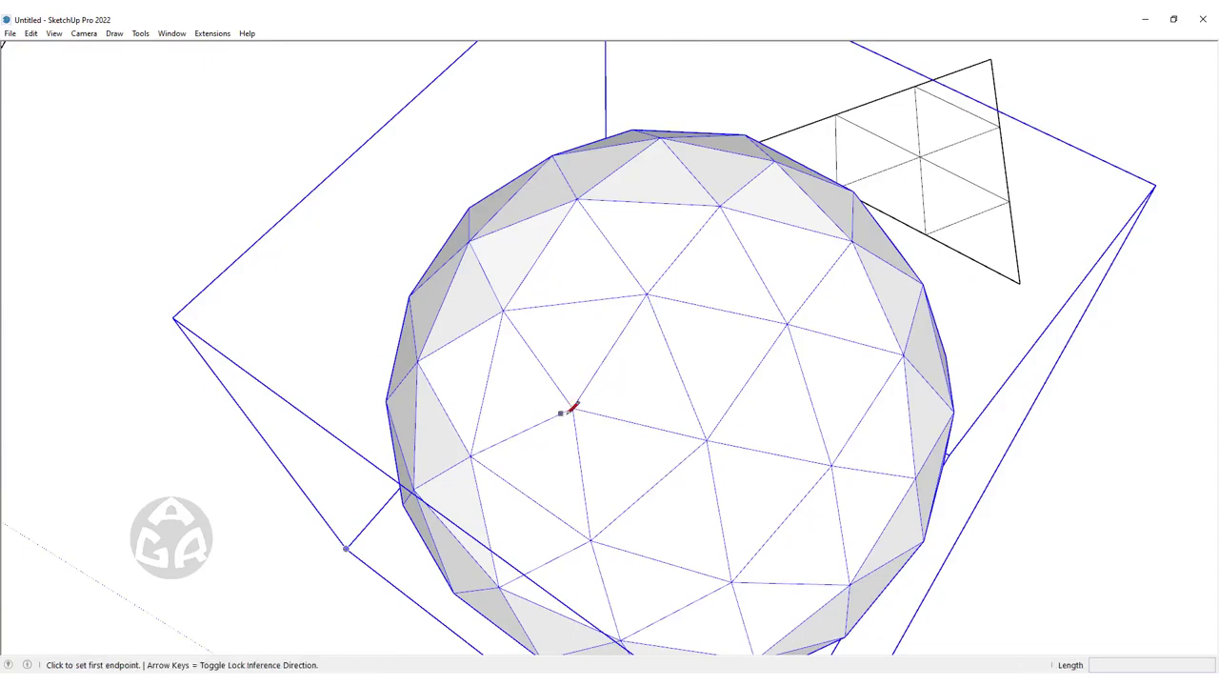
pyautogui.click(568, 412)
pyautogui.moveTo(577, 403)
pyautogui.mouseDown(button='middle')
pyautogui.moveTo(644, 419)
pyautogui.moveTo(670, 384)
pyautogui.moveTo(696, 389)
pyautogui.moveTo(656, 408)
pyautogui.moveTo(710, 416)
pyautogui.moveTo(594, 409)
pyautogui.mouseUp(button='middle')
pyautogui.scroll(3, 719, 405)
# Rotate the sphere about its centre by about 31.7°, starting from a vertex
pyautogui.press('q')
pyautogui.moveTo(650, 437); pyautogui.dragTo(631, 492, button='middle')
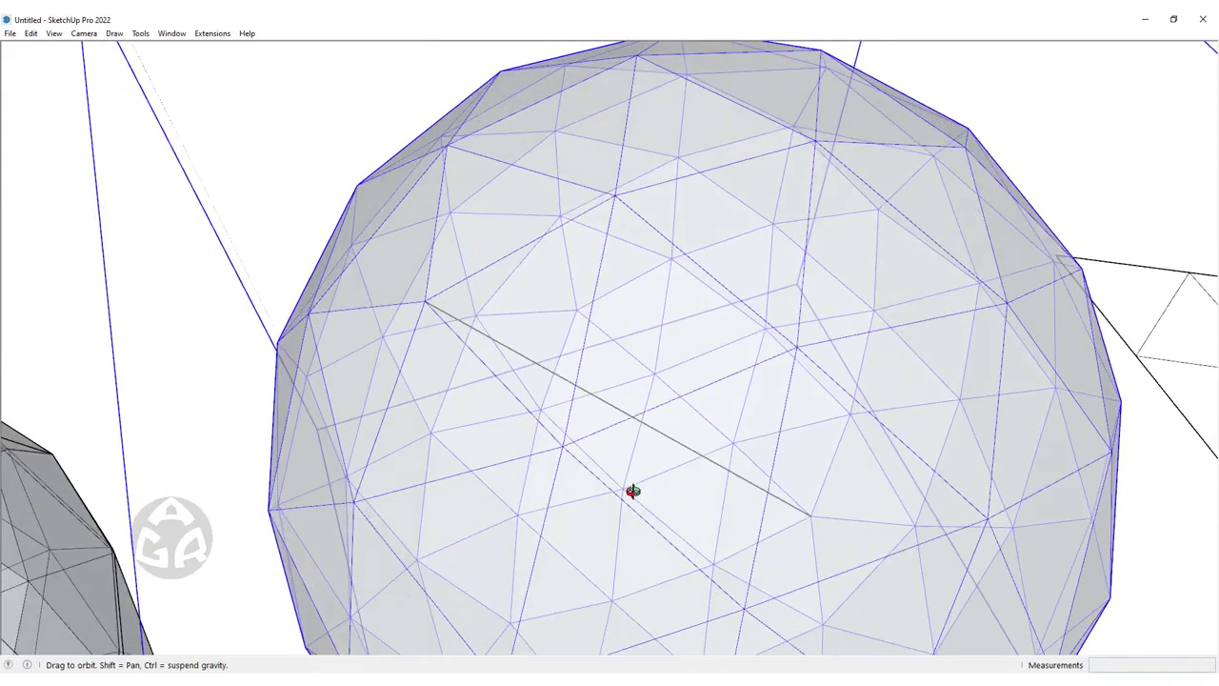
pyautogui.click(684, 445)
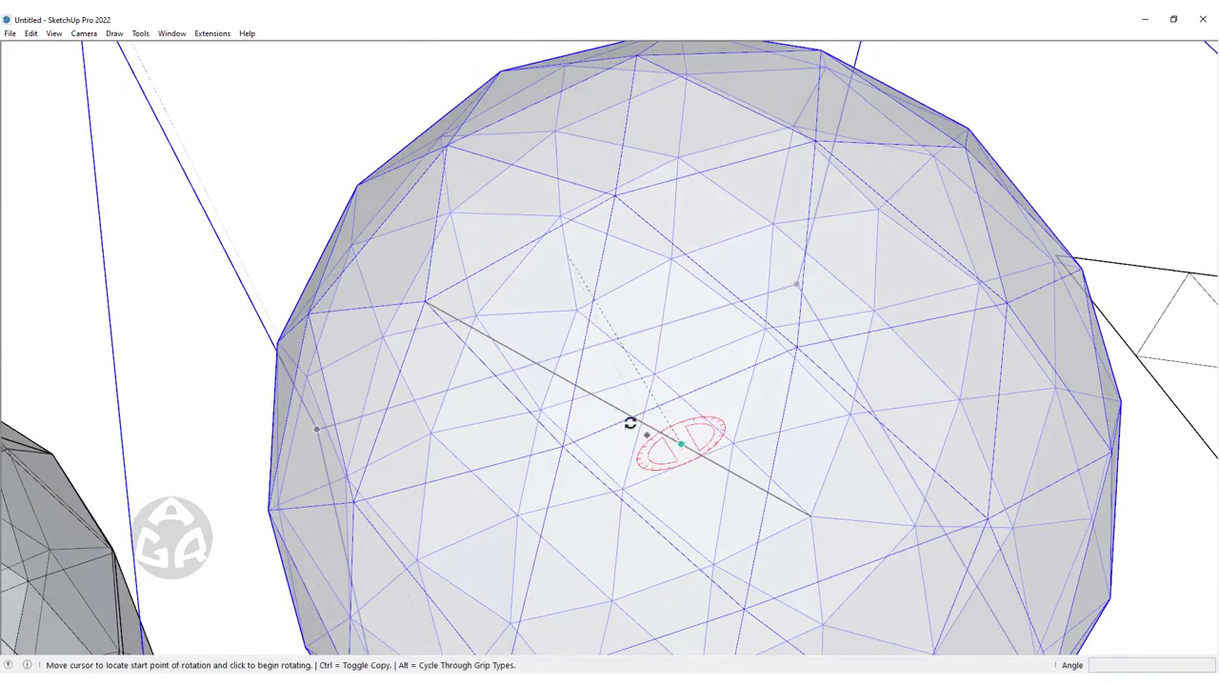
pyautogui.click(421, 298)
pyautogui.scroll(-2, 421, 298)
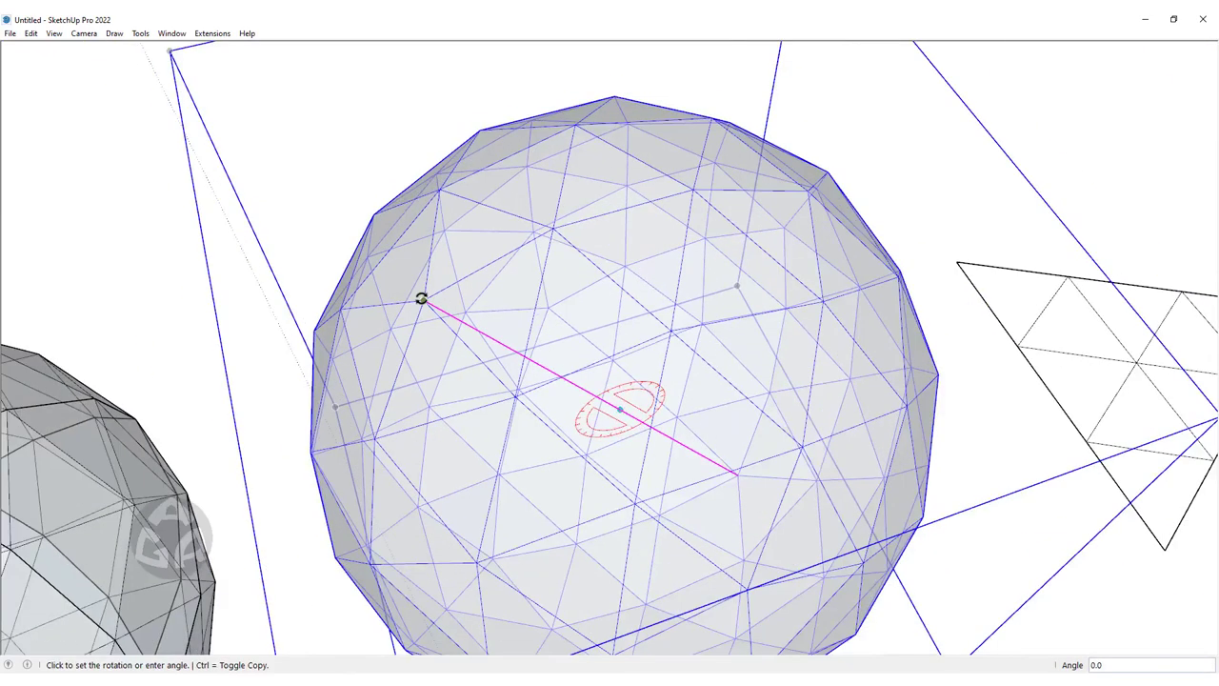
pyautogui.scroll(-1, 421, 298)
pyautogui.moveTo(422, 295); pyautogui.dragTo(452, 273, button='middle')
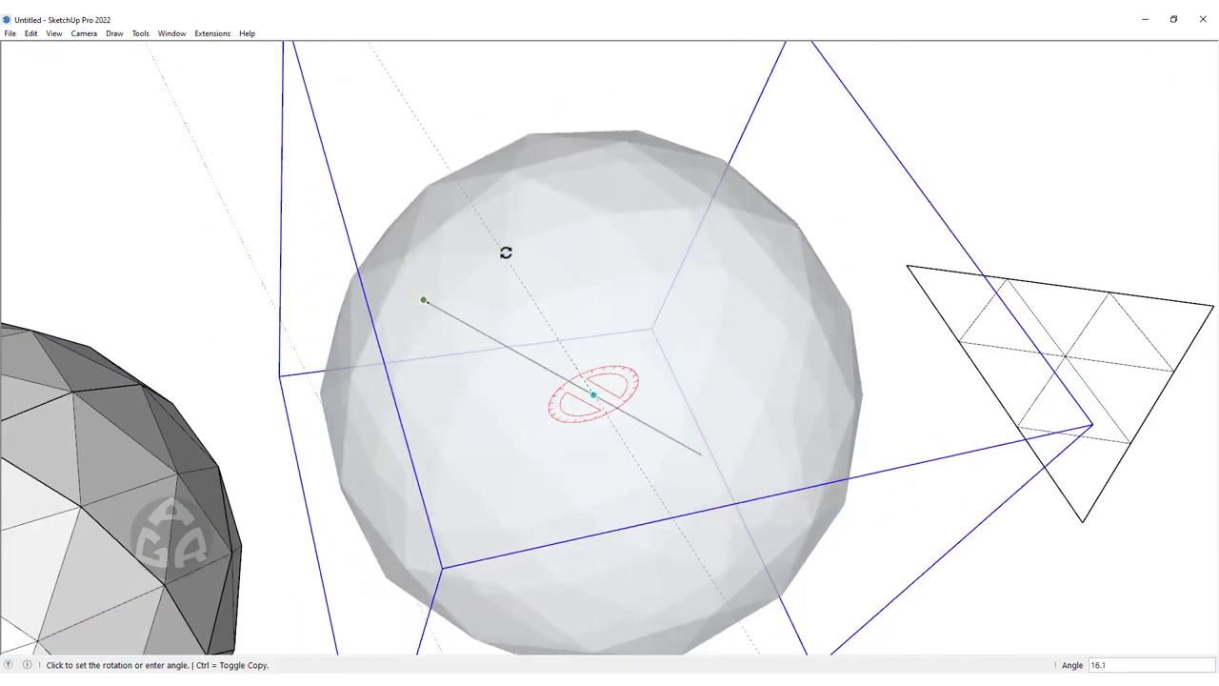
pyautogui.click(588, 197)
pyautogui.press('space')
# Select the lower half of the rotated sphere's geometry
pyautogui.scroll(-3, 745, 171)
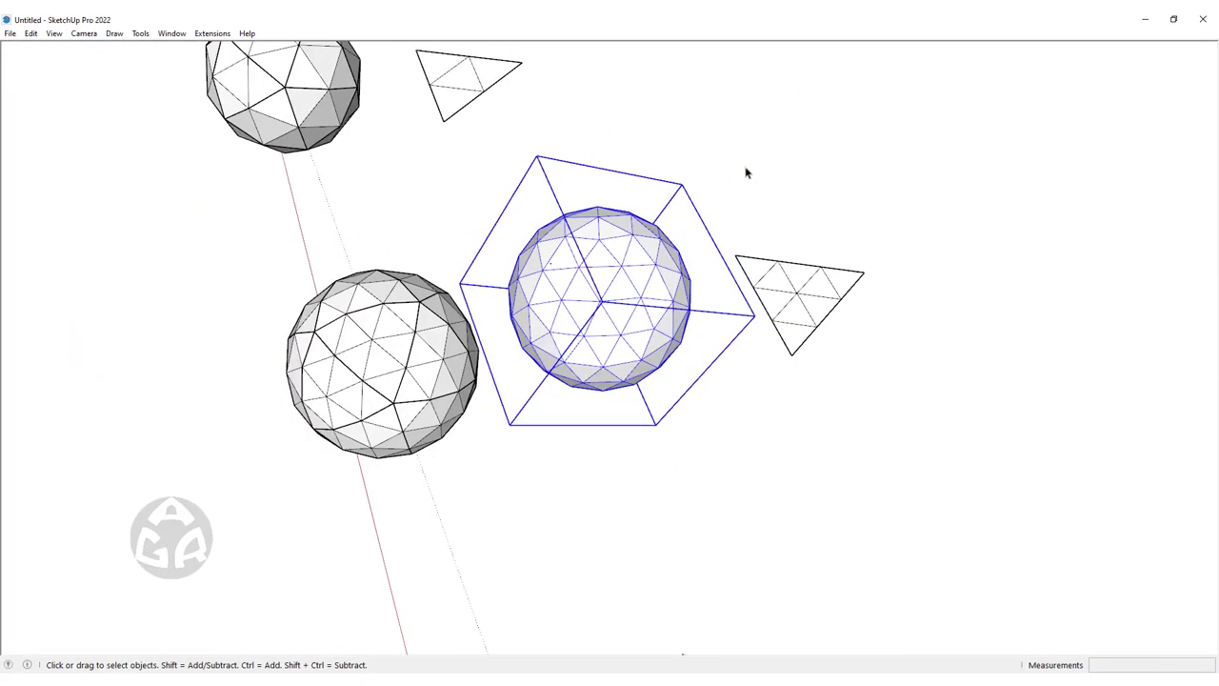
pyautogui.moveTo(745, 172)
pyautogui.mouseDown(button='middle')
pyautogui.moveTo(534, 308)
pyautogui.moveTo(468, 263)
pyautogui.moveTo(596, 305)
pyautogui.moveTo(635, 365)
pyautogui.mouseUp(button='middle')
pyautogui.tripleClick(533, 308)
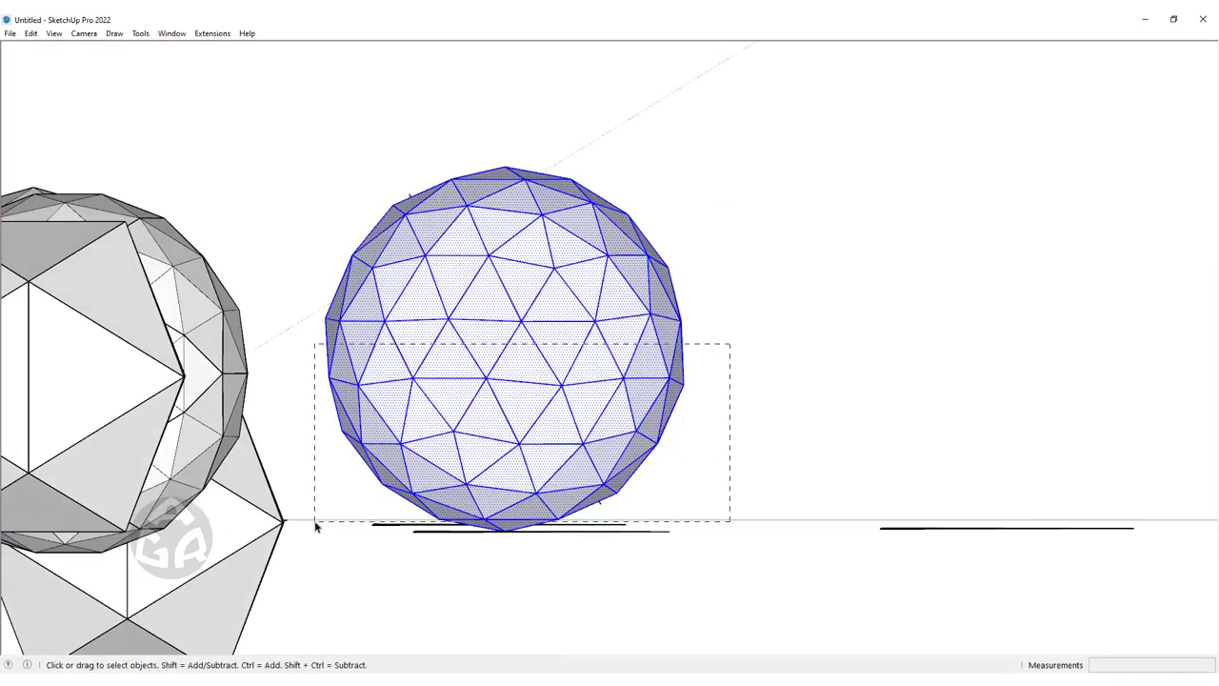
pyautogui.moveTo(316, 525); pyautogui.dragTo(327, 523)
pyautogui.moveTo(327, 523)
pyautogui.mouseDown(button='middle')
pyautogui.moveTo(427, 353)
pyautogui.moveTo(428, 523)
pyautogui.moveTo(618, 559)
pyautogui.moveTo(508, 615)
pyautogui.mouseUp(button='middle')
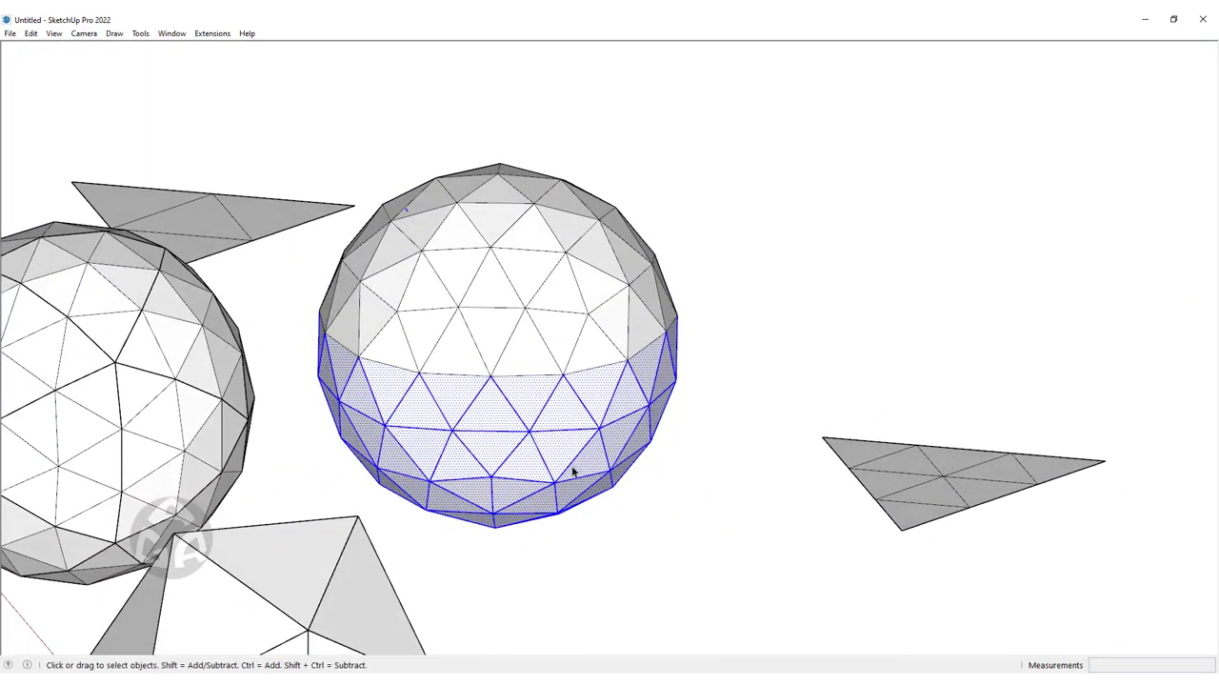
pyautogui.scroll(-5, 573, 472)
pyautogui.moveTo(572, 472); pyautogui.dragTo(663, 486, button='middle')
pyautogui.scroll(3, 663, 487)
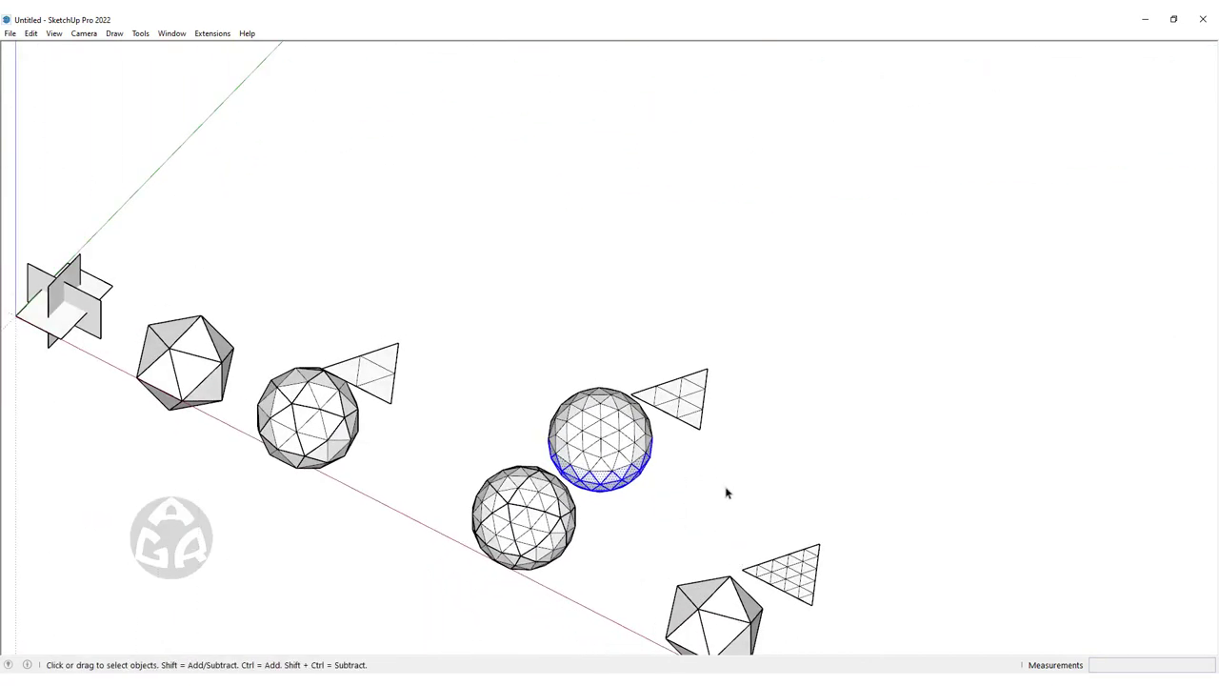
pyautogui.scroll(3, 726, 492)
# Paste the lower hemisphere to the right and flip it along the blue direction into a dome
pyautogui.hotkey('ctrl', 'v')
pyautogui.click(732, 514)
pyautogui.rightClick(857, 464)
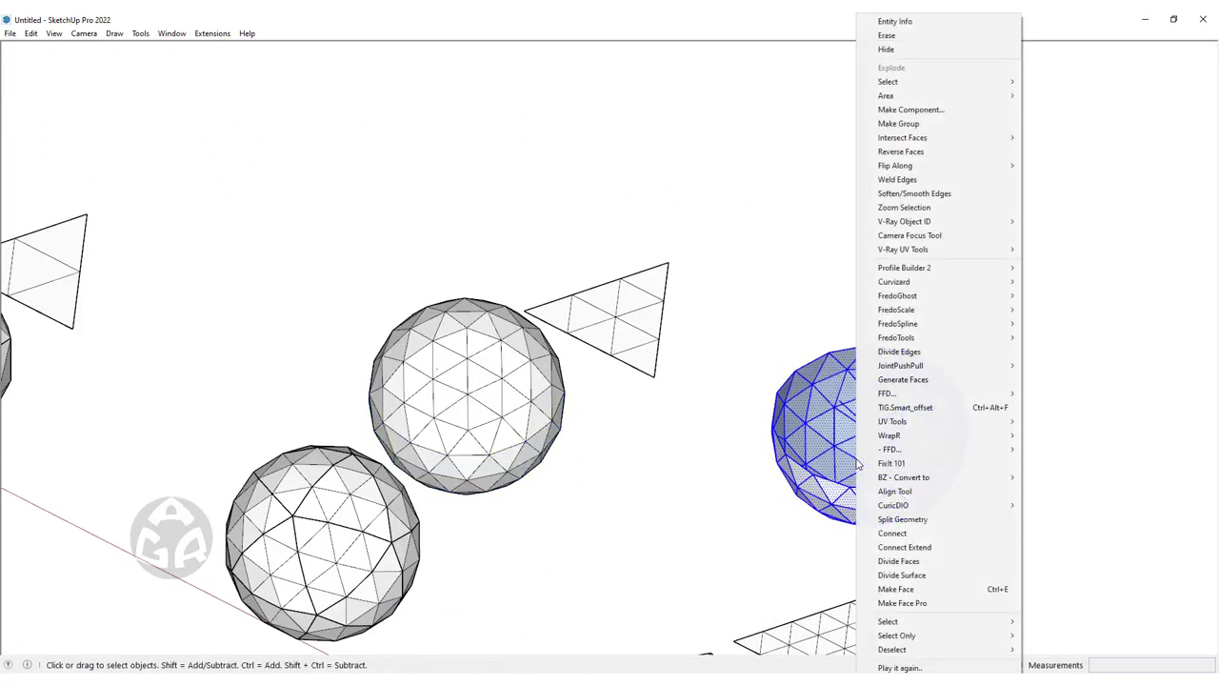
pyautogui.moveTo(895, 166)
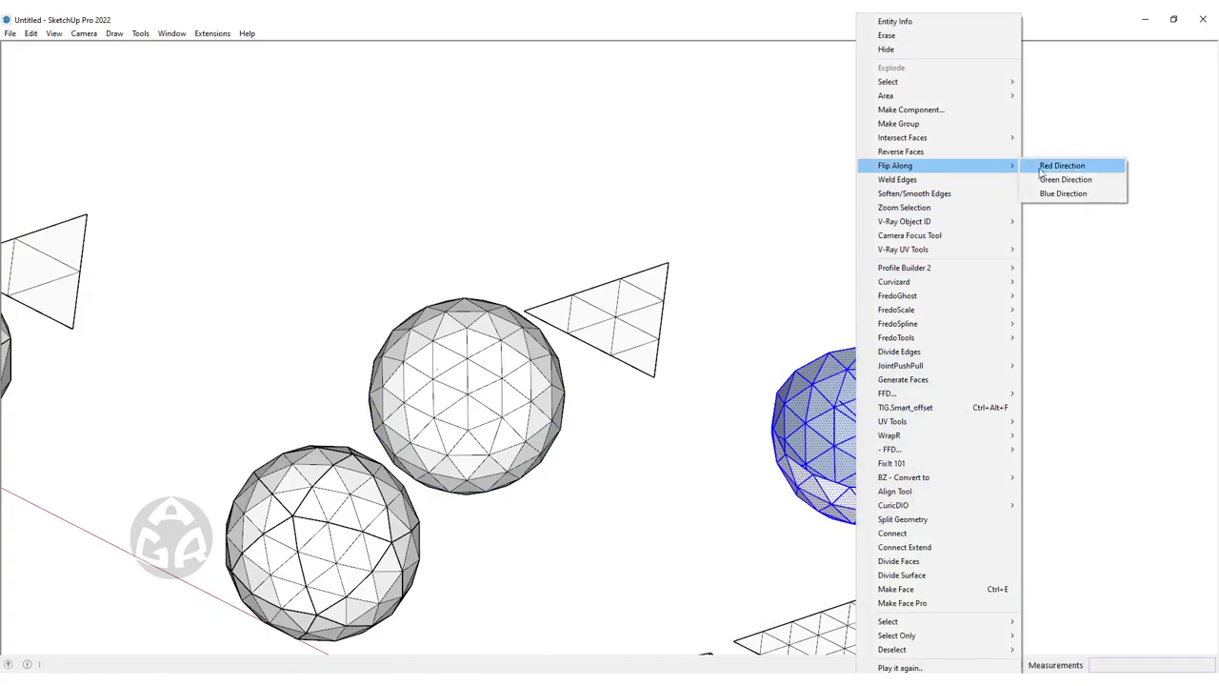
pyautogui.click(1064, 196)
pyautogui.moveTo(939, 427)
pyautogui.mouseDown(button='middle')
pyautogui.moveTo(267, 280)
pyautogui.moveTo(258, 117)
pyautogui.moveTo(549, 322)
pyautogui.mouseUp(button='middle')
pyautogui.scroll(3, 548, 322)
pyautogui.moveTo(615, 414)
pyautogui.mouseDown(button='middle')
pyautogui.moveTo(714, 428)
pyautogui.moveTo(370, 288)
pyautogui.moveTo(582, 191)
pyautogui.moveTo(865, 215)
pyautogui.moveTo(1077, 201)
pyautogui.moveTo(1023, 182)
pyautogui.moveTo(873, 181)
pyautogui.moveTo(620, 359)
pyautogui.moveTo(569, 371)
pyautogui.moveTo(798, 375)
pyautogui.moveTo(628, 356)
pyautogui.moveTo(547, 381)
pyautogui.moveTo(933, 359)
pyautogui.moveTo(573, 405)
pyautogui.moveTo(588, 425)
pyautogui.moveTo(458, 399)
pyautogui.mouseUp(button='middle')
pyautogui.scroll(3, 588, 372)
pyautogui.moveTo(651, 376)
pyautogui.mouseDown(button='middle')
pyautogui.moveTo(457, 384)
pyautogui.moveTo(734, 413)
pyautogui.moveTo(579, 410)
pyautogui.moveTo(628, 416)
pyautogui.mouseUp(button='middle')
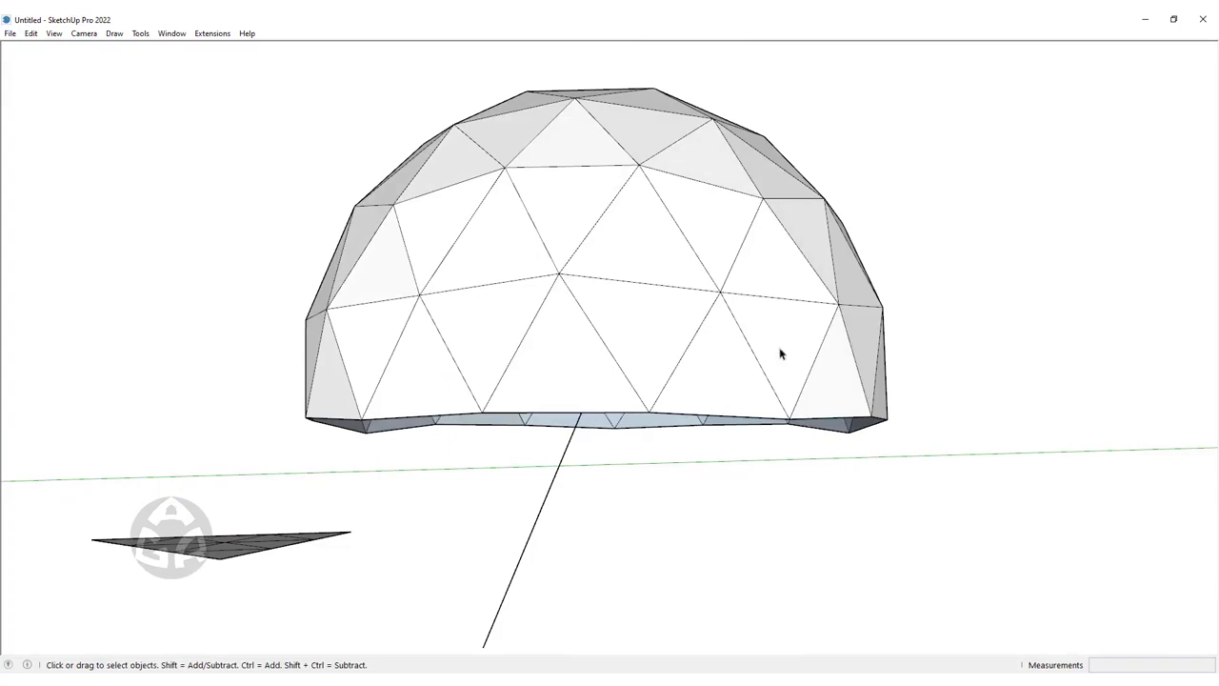
# Move the dome's bottom-rim vertices on the right side downward
pyautogui.moveTo(779, 353)
pyautogui.mouseDown(button='middle')
pyautogui.moveTo(714, 409)
pyautogui.moveTo(451, 416)
pyautogui.moveTo(631, 408)
pyautogui.moveTo(789, 495)
pyautogui.mouseUp(button='middle')
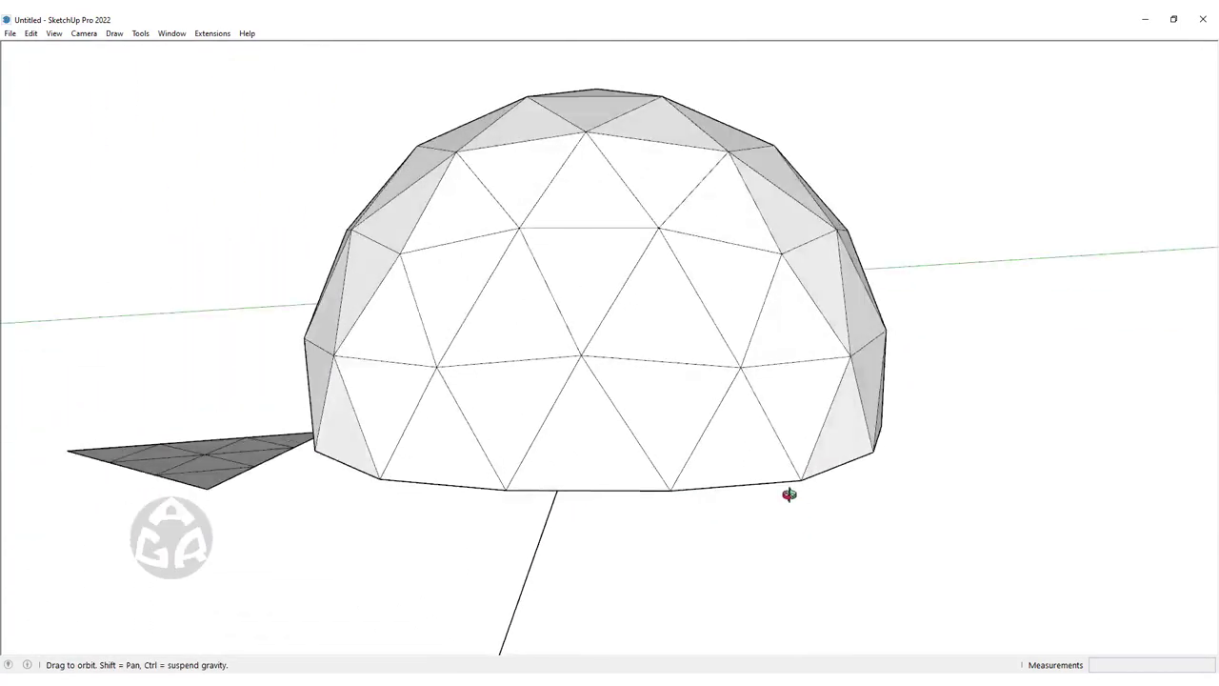
pyautogui.scroll(-5, 634, 416)
pyautogui.moveTo(634, 416)
pyautogui.mouseDown(button='middle')
pyautogui.moveTo(629, 444)
pyautogui.moveTo(740, 365)
pyautogui.moveTo(801, 378)
pyautogui.mouseUp(button='middle')
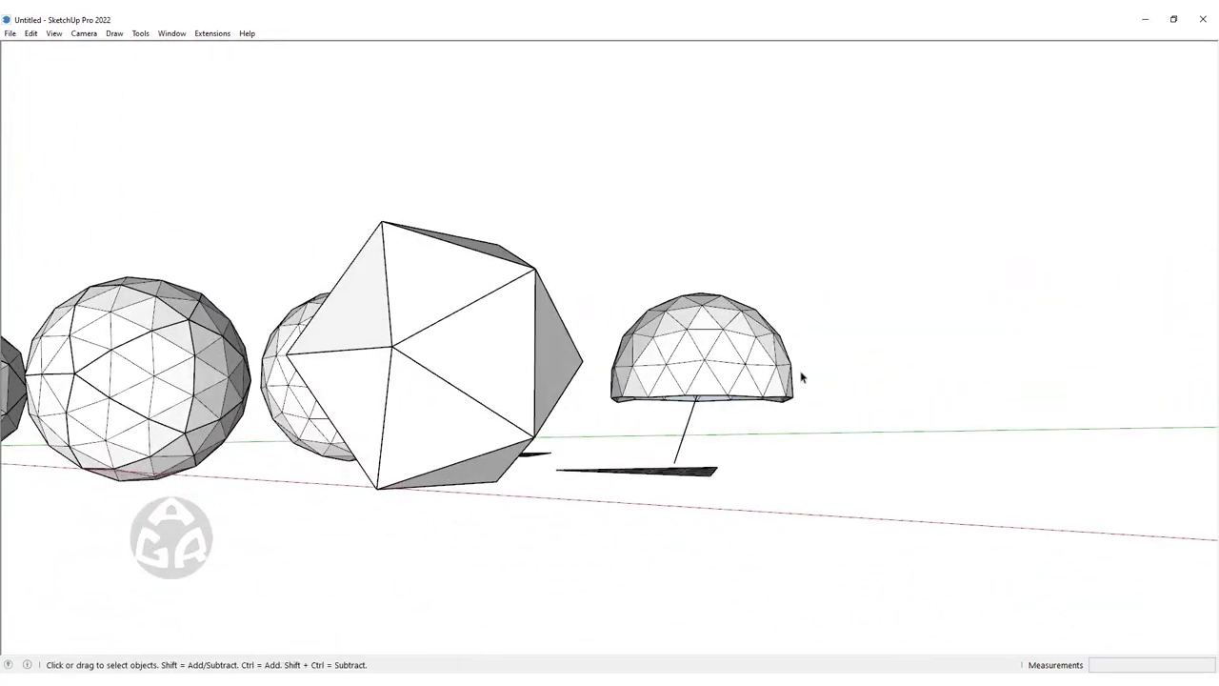
pyautogui.scroll(5, 801, 378)
pyautogui.moveTo(702, 387); pyautogui.dragTo(758, 433, button='middle')
pyautogui.press('m')
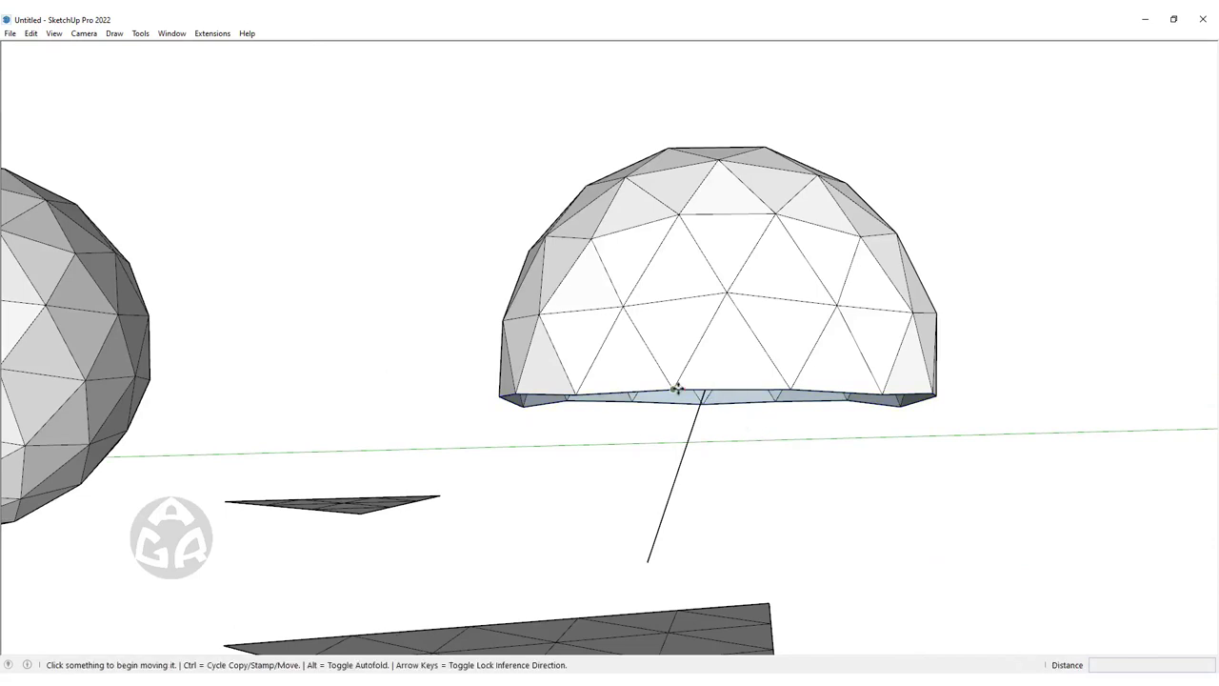
pyautogui.click(675, 388)
pyautogui.click(789, 386)
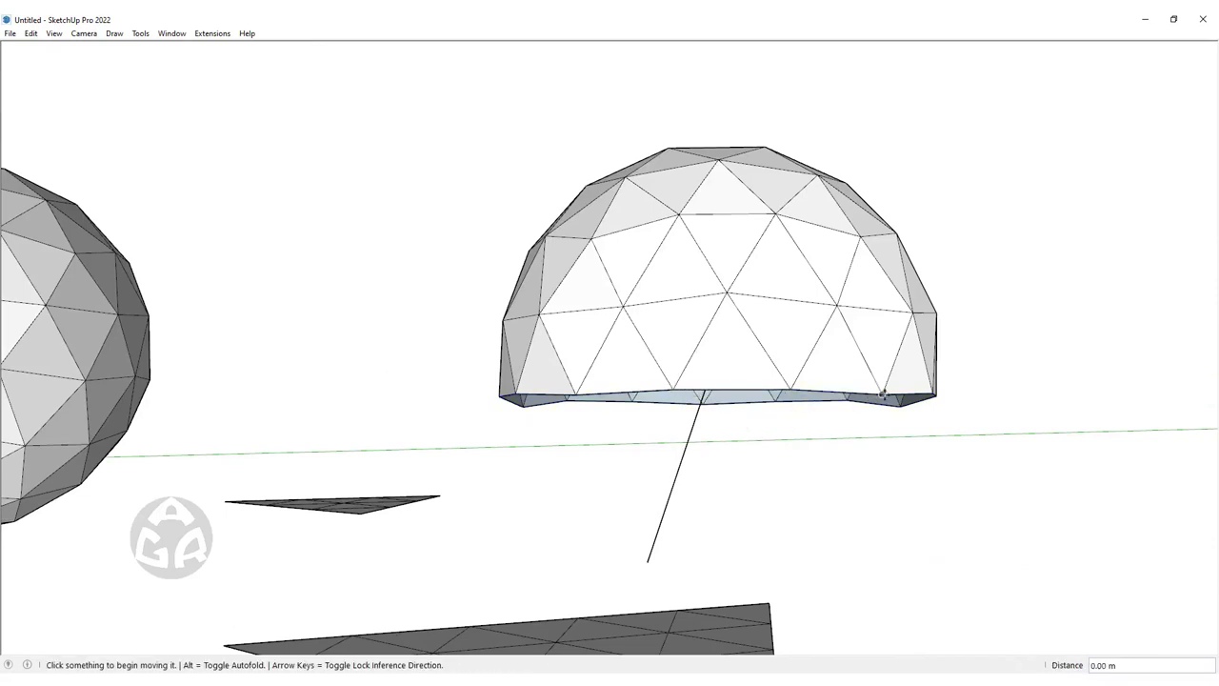
pyautogui.click(881, 391)
pyautogui.scroll(3, 932, 368)
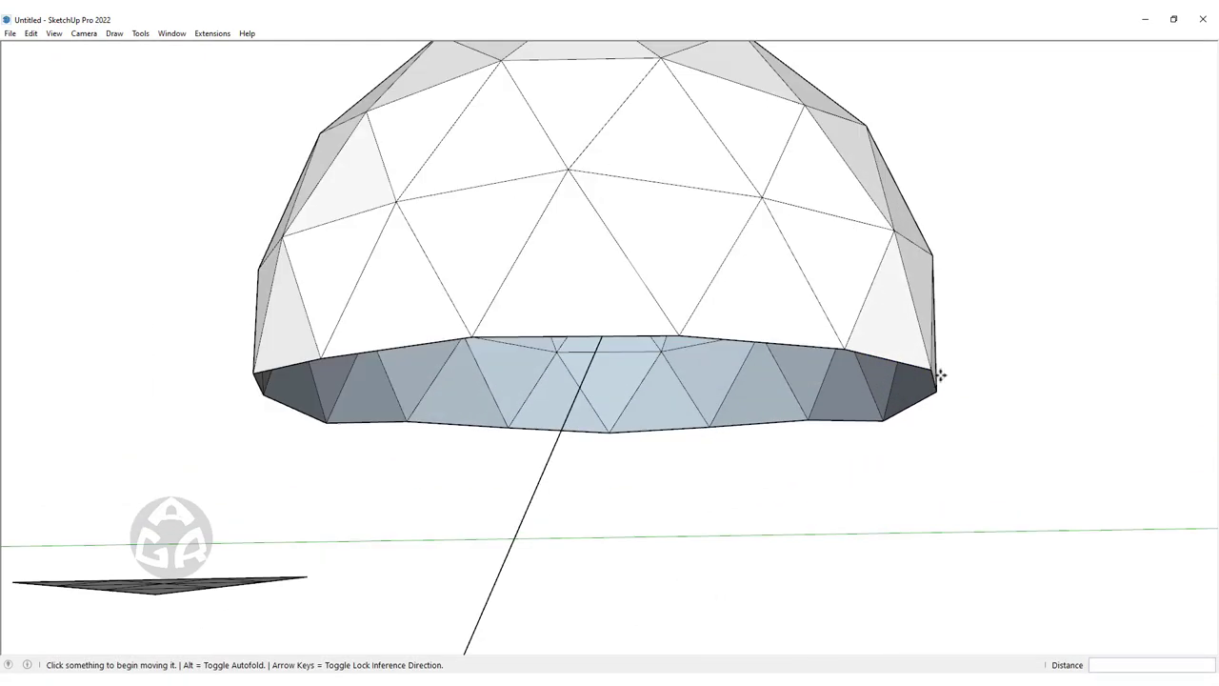
pyautogui.click(882, 422)
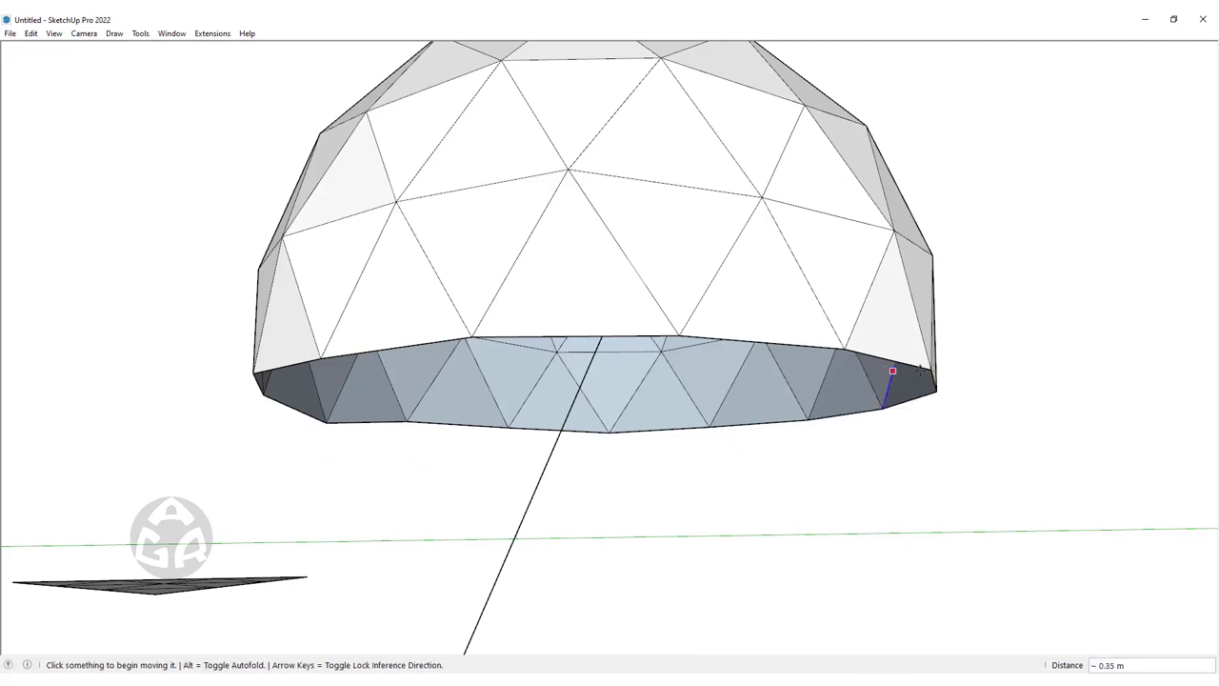
pyautogui.click(805, 424)
pyautogui.click(708, 432)
# Move the remaining left rim vertices so the dome's base rests on the ground
pyautogui.click(593, 422)
pyautogui.click(686, 428)
pyautogui.click(706, 429)
pyautogui.click(590, 426)
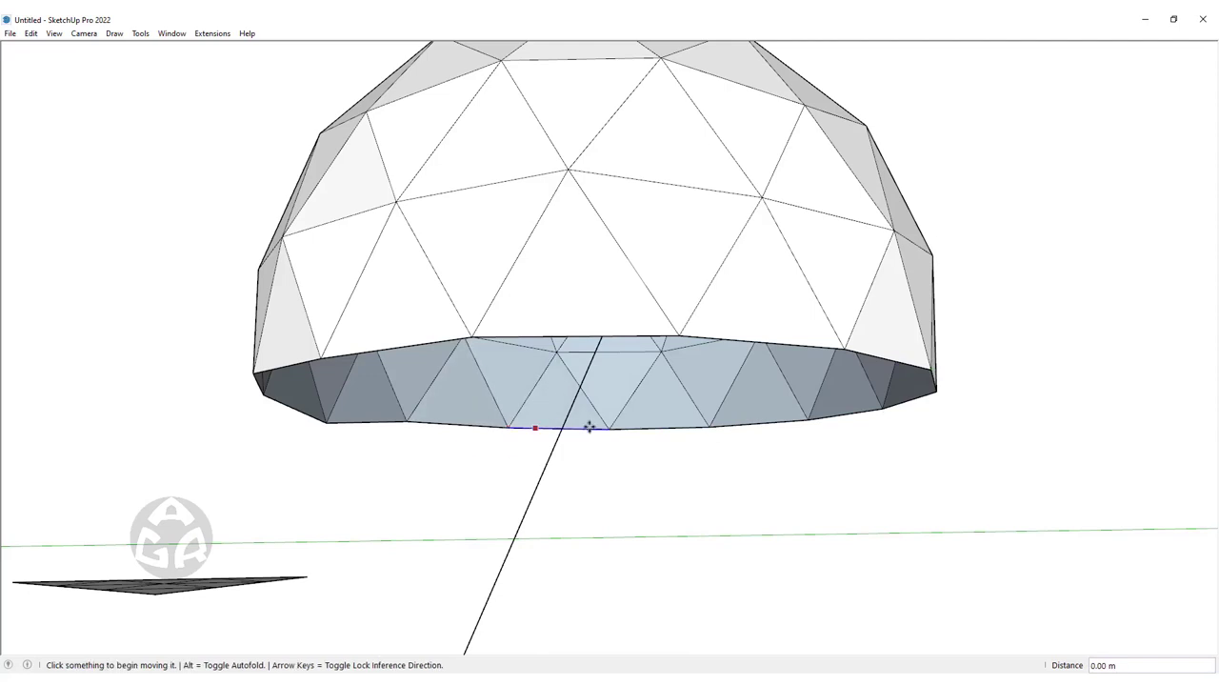
pyautogui.click(411, 423)
pyautogui.click(326, 422)
pyautogui.click(326, 422)
pyautogui.click(408, 422)
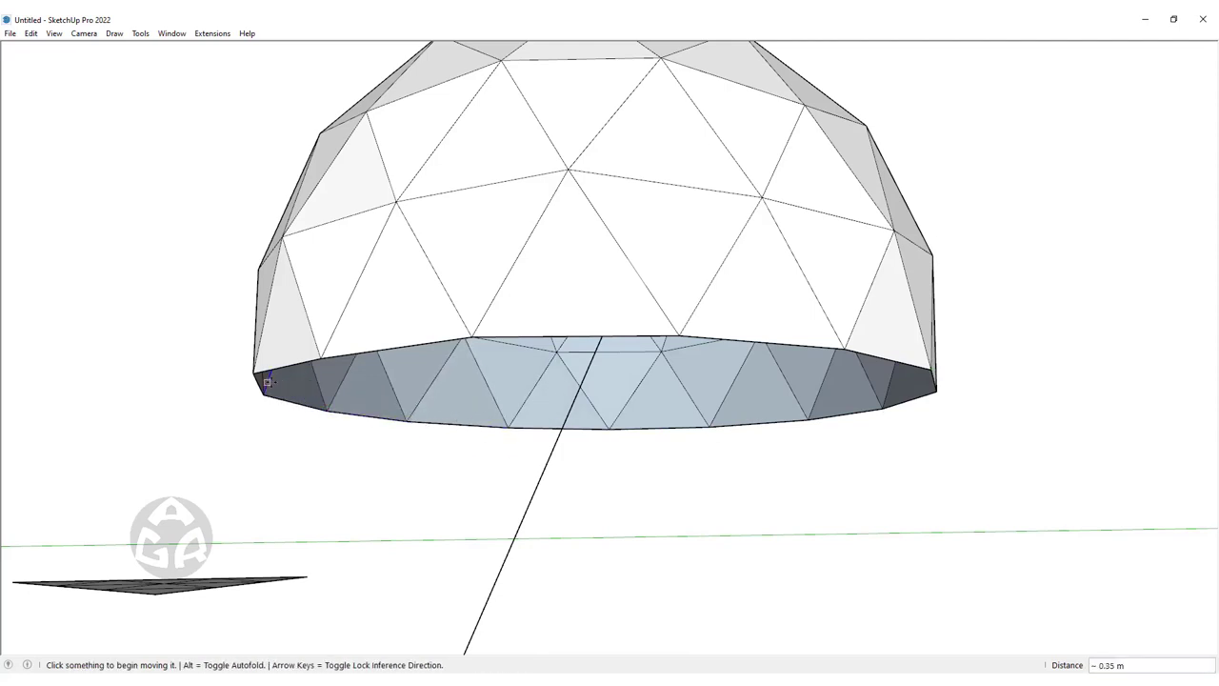
pyautogui.click(265, 388)
pyautogui.click(253, 371)
pyautogui.click(253, 372)
pyautogui.moveTo(253, 372)
pyautogui.mouseDown(button='middle')
pyautogui.moveTo(367, 451)
pyautogui.moveTo(460, 407)
pyautogui.moveTo(898, 408)
pyautogui.moveTo(552, 467)
pyautogui.moveTo(742, 422)
pyautogui.moveTo(380, 313)
pyautogui.moveTo(672, 346)
pyautogui.moveTo(634, 400)
pyautogui.moveTo(615, 333)
pyautogui.moveTo(590, 525)
pyautogui.mouseUp(button='middle')
# Select the dome and frame the icosahedron closely from above
pyautogui.click(563, 368)
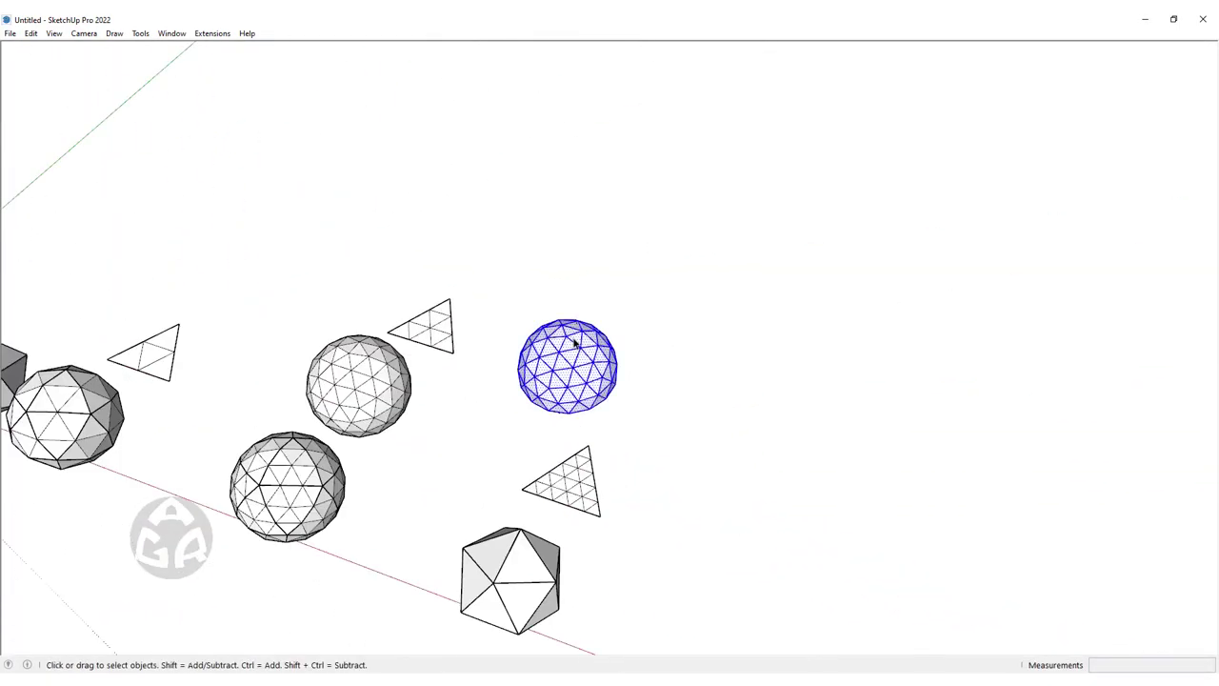
pyautogui.press('m')
pyautogui.moveTo(599, 302)
pyautogui.mouseDown(button='middle')
pyautogui.moveTo(376, 390)
pyautogui.moveTo(533, 369)
pyautogui.moveTo(479, 658)
pyautogui.mouseUp(button='middle')
pyautogui.moveTo(462, 606)
pyautogui.mouseDown(button='middle')
pyautogui.moveTo(462, 503)
pyautogui.moveTo(523, 468)
pyautogui.moveTo(609, 485)
pyautogui.moveTo(457, 372)
pyautogui.mouseUp(button='middle')
pyautogui.scroll(3, 567, 409)
pyautogui.scroll(-3, 505, 447)
pyautogui.scroll(3, 524, 469)
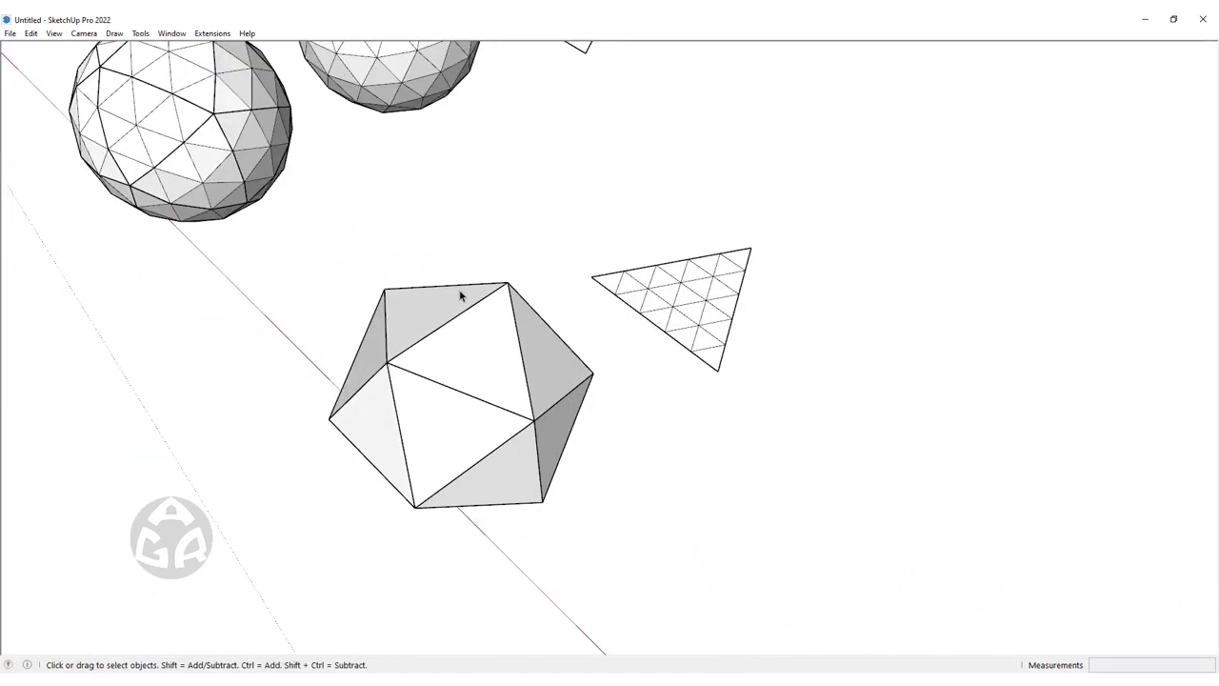
pyautogui.moveTo(460, 296)
pyautogui.mouseDown(button='middle')
pyautogui.moveTo(457, 204)
pyautogui.moveTo(517, 357)
pyautogui.mouseUp(button='middle')
pyautogui.scroll(3, 495, 386)
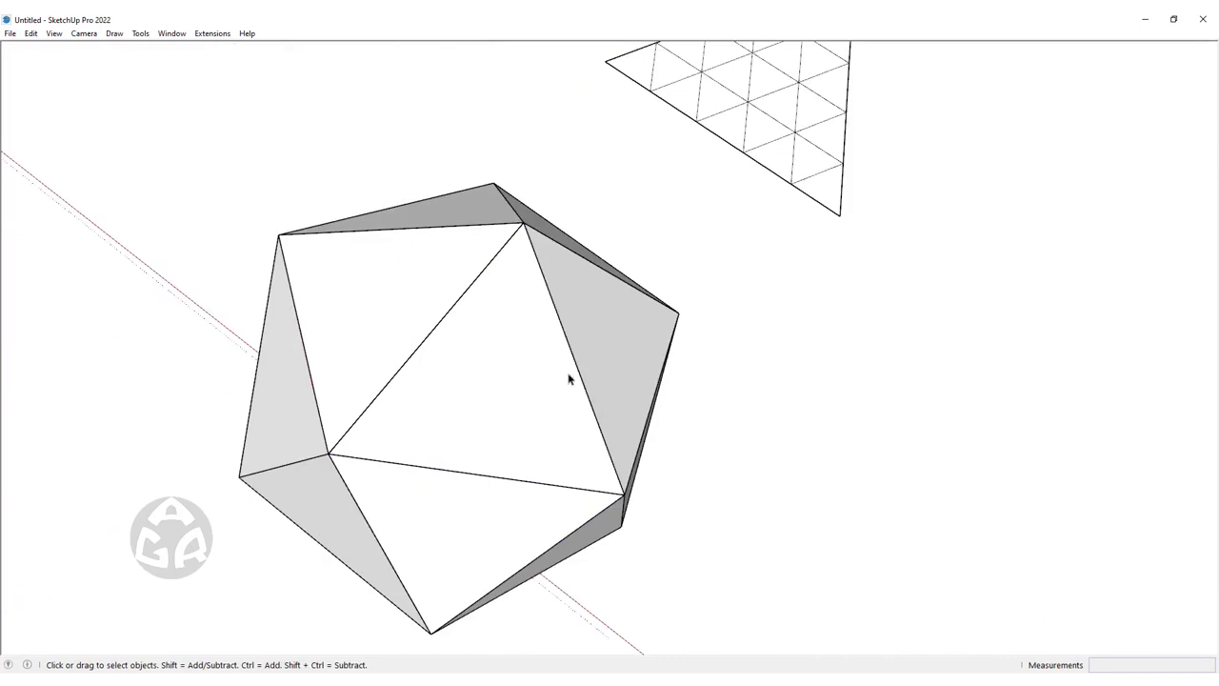
# Turn on X-ray and draw a diagonal line across the icosahedron face
pyautogui.hotkey('alt', 'k')
pyautogui.press('l')
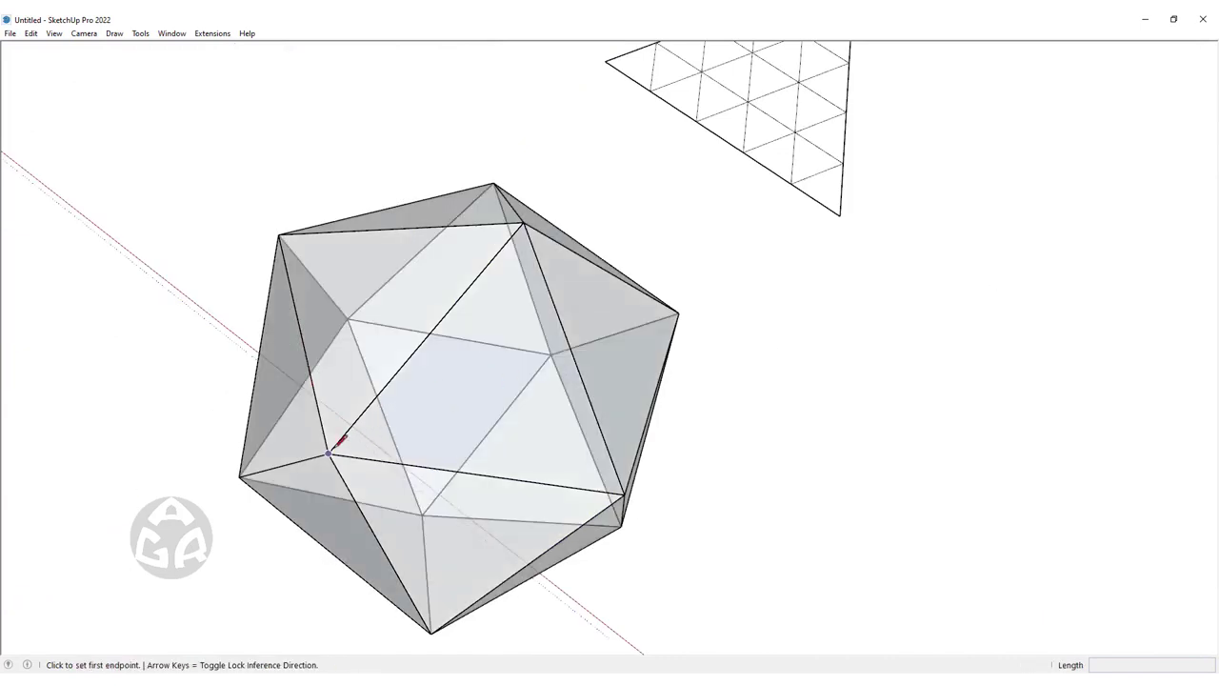
pyautogui.moveTo(328, 453)
pyautogui.mouseDown(button='middle')
pyautogui.moveTo(138, 448)
pyautogui.moveTo(274, 276)
pyautogui.mouseUp(button='middle')
pyautogui.click(276, 276)
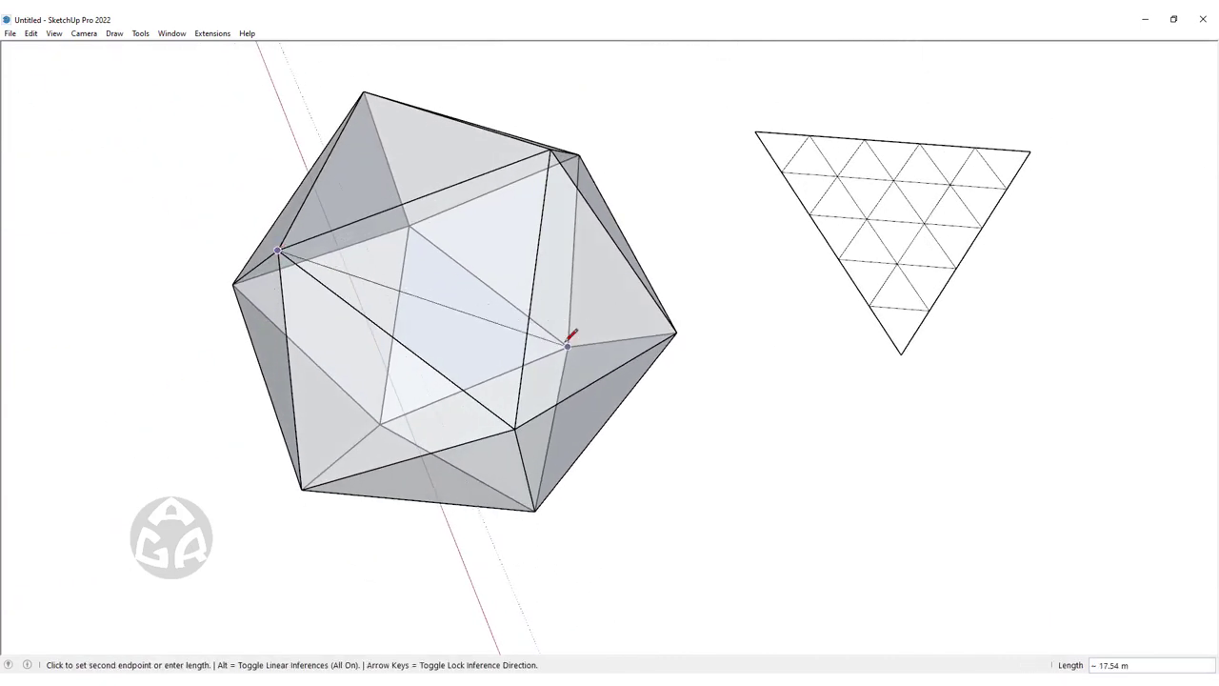
pyautogui.moveTo(572, 337); pyautogui.dragTo(668, 345, button='middle')
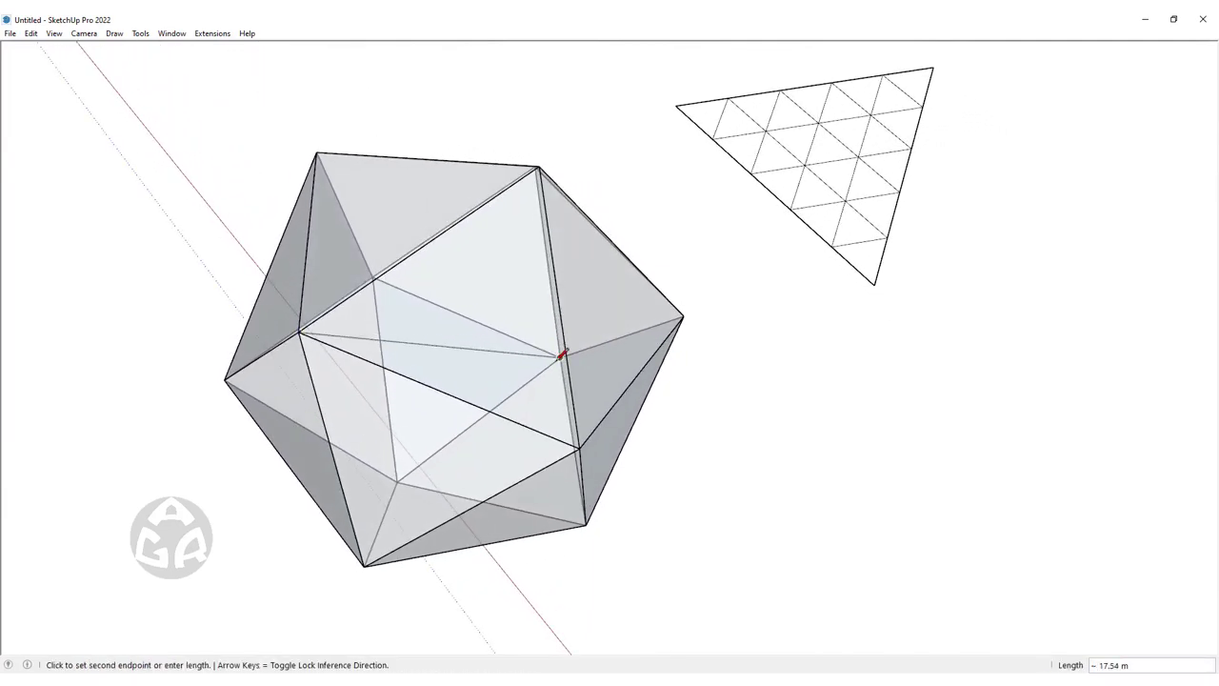
pyautogui.press('space')
pyautogui.moveTo(517, 340)
pyautogui.mouseDown(button='middle')
pyautogui.moveTo(561, 375)
pyautogui.moveTo(199, 352)
pyautogui.moveTo(382, 178)
pyautogui.moveTo(496, 404)
pyautogui.mouseUp(button='middle')
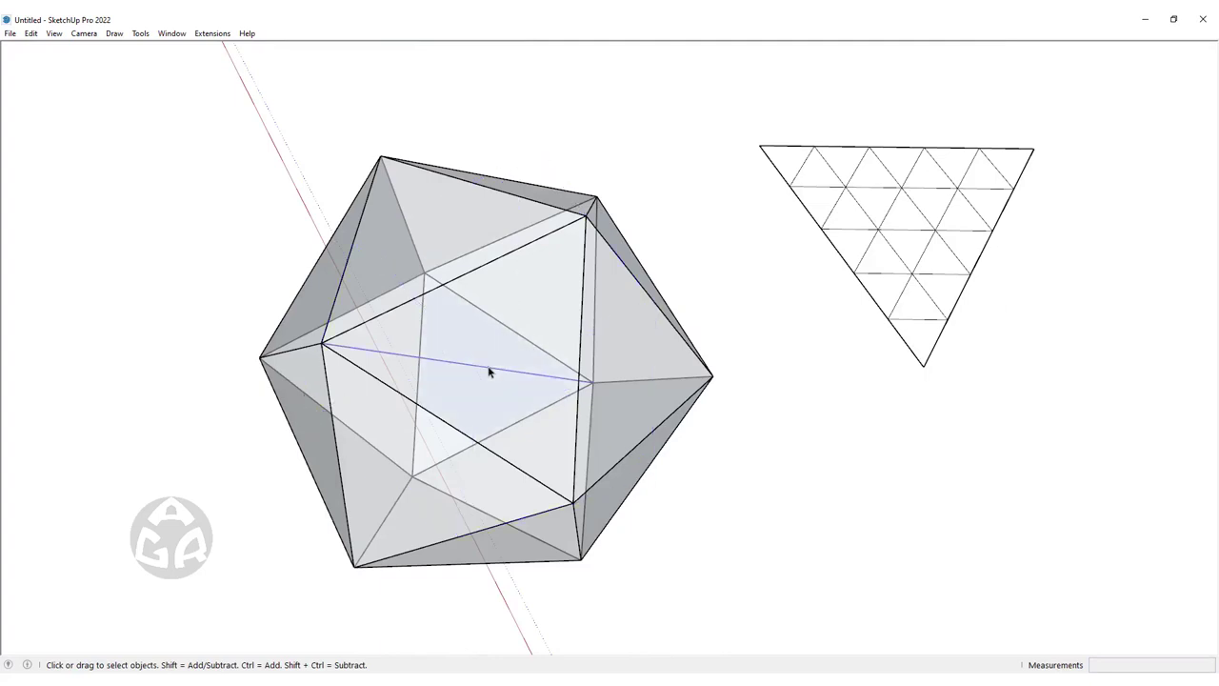
# Rotate a copy of the diagonal about its midpoint, locked to the red-axis plane
pyautogui.press('q')
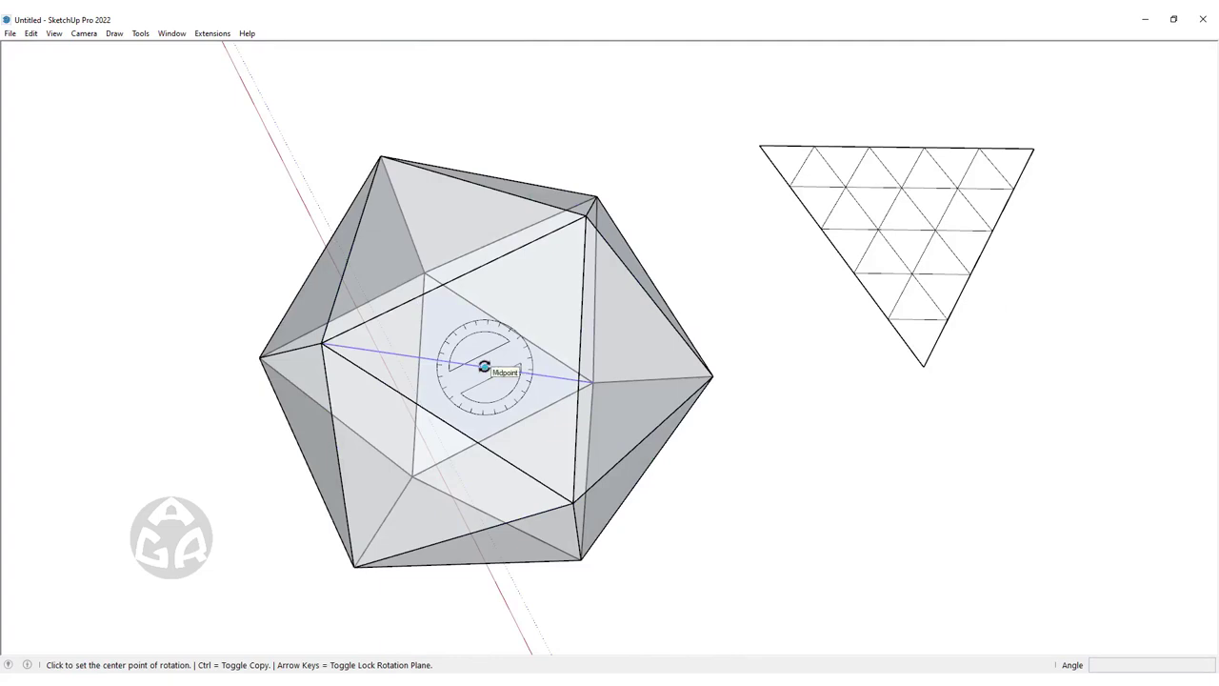
pyautogui.press('Right')
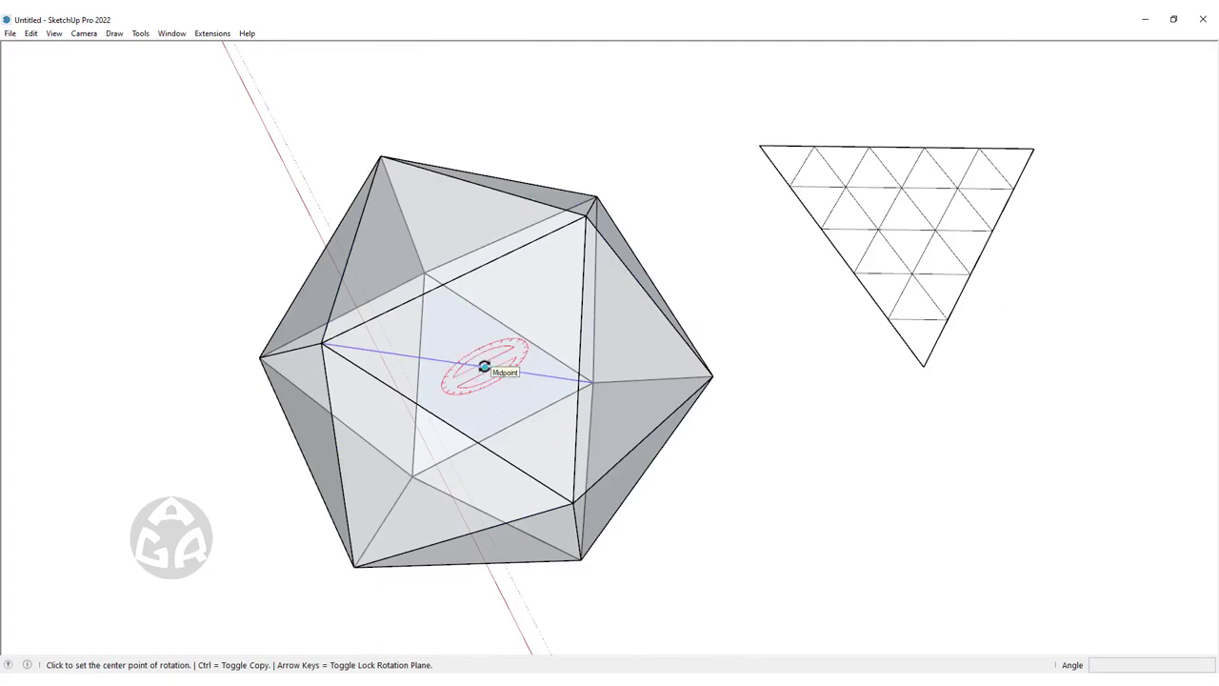
pyautogui.click(483, 367)
pyautogui.click(379, 352)
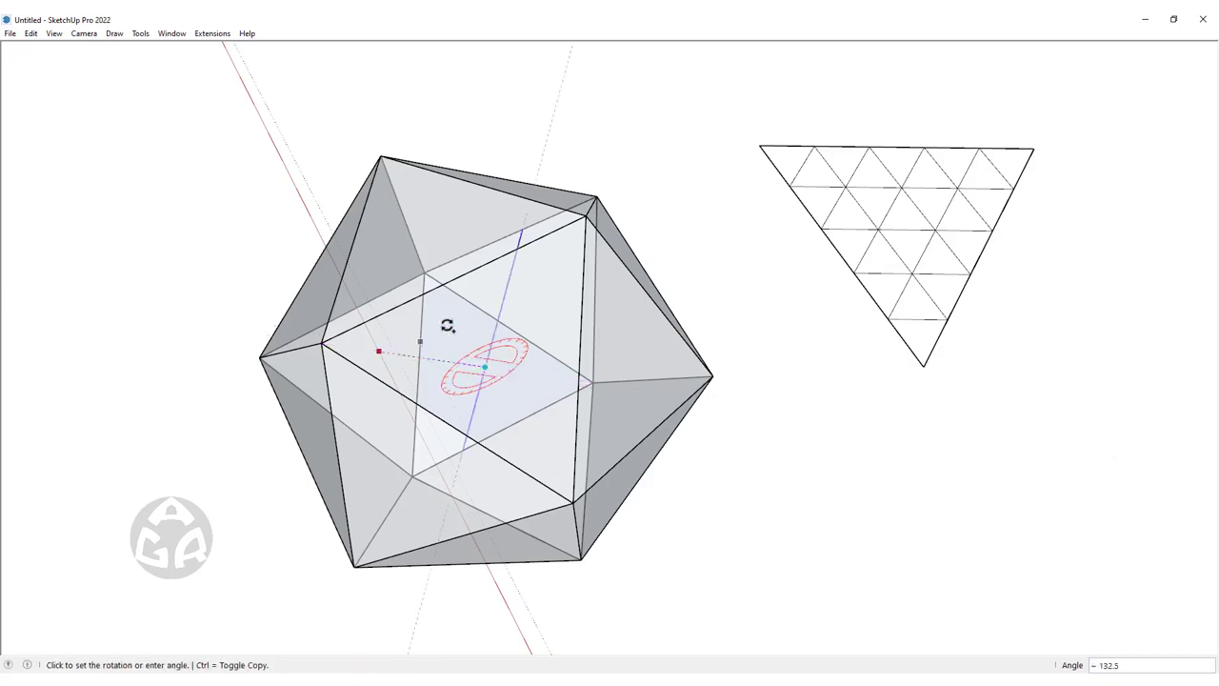
pyautogui.click(597, 197)
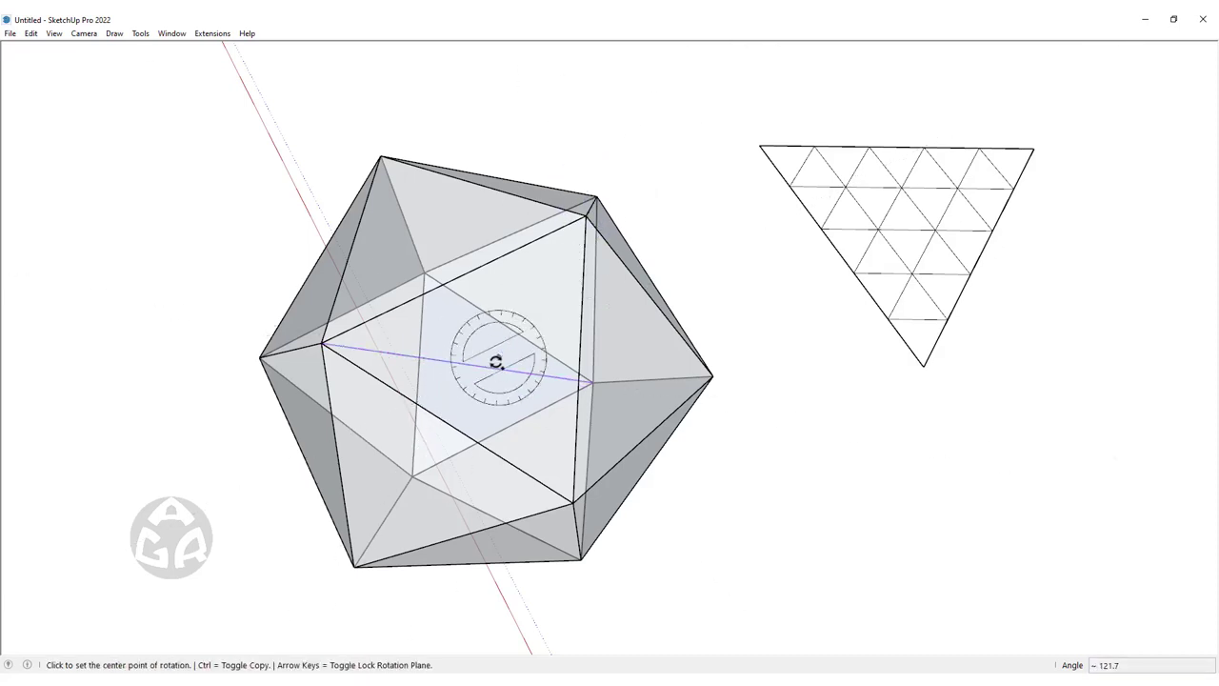
pyautogui.moveTo(467, 362)
pyautogui.mouseDown(button='middle')
pyautogui.moveTo(465, 264)
pyautogui.moveTo(525, 327)
pyautogui.moveTo(555, 264)
pyautogui.mouseUp(button='middle')
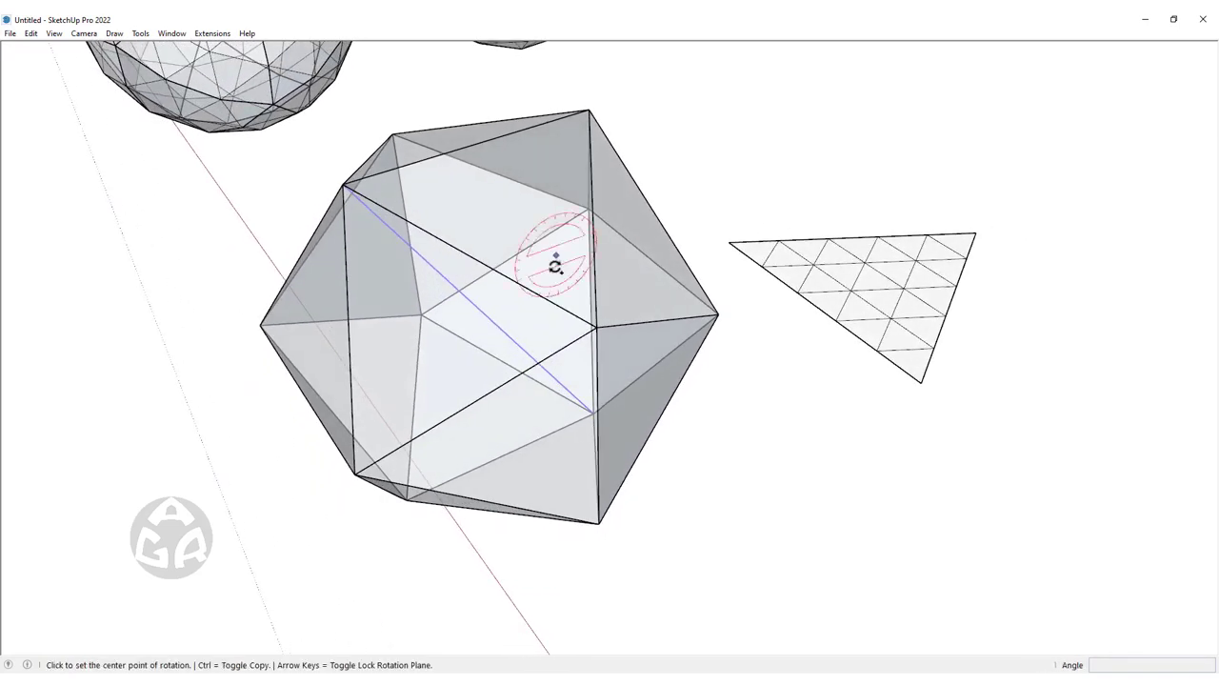
# Rotate copies of the diagonal 63.4° about its midpoint in five equal steps
pyautogui.click(493, 321)
pyautogui.click(338, 186)
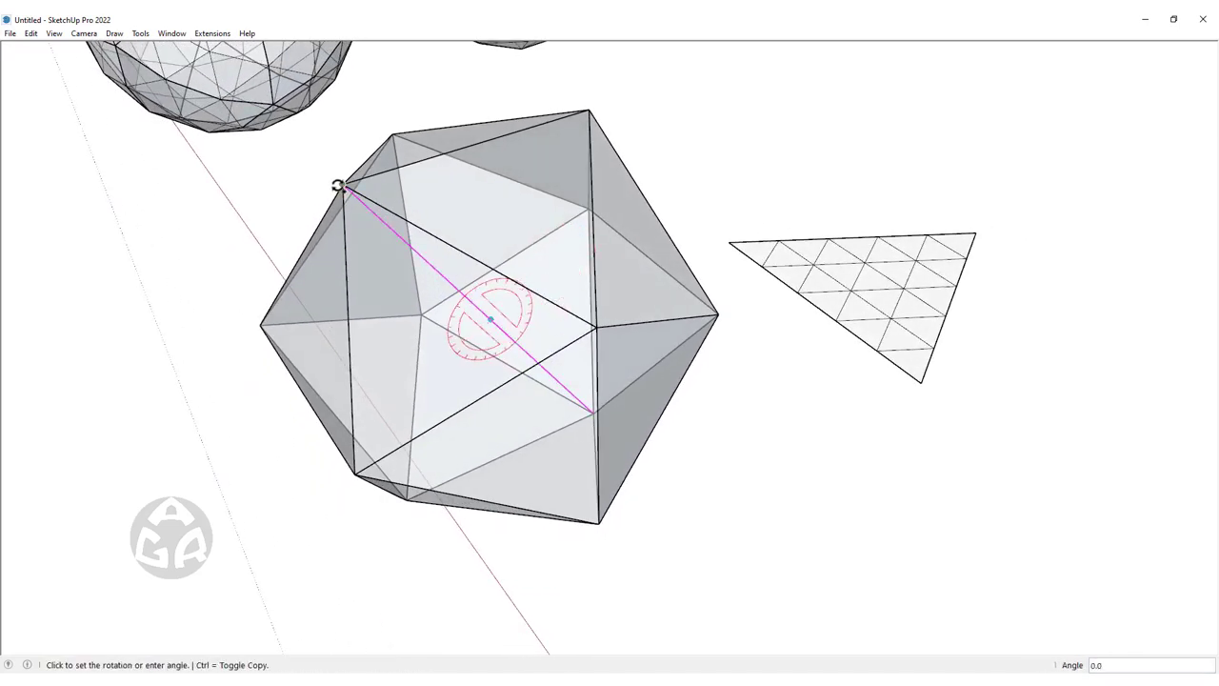
pyautogui.click(589, 112)
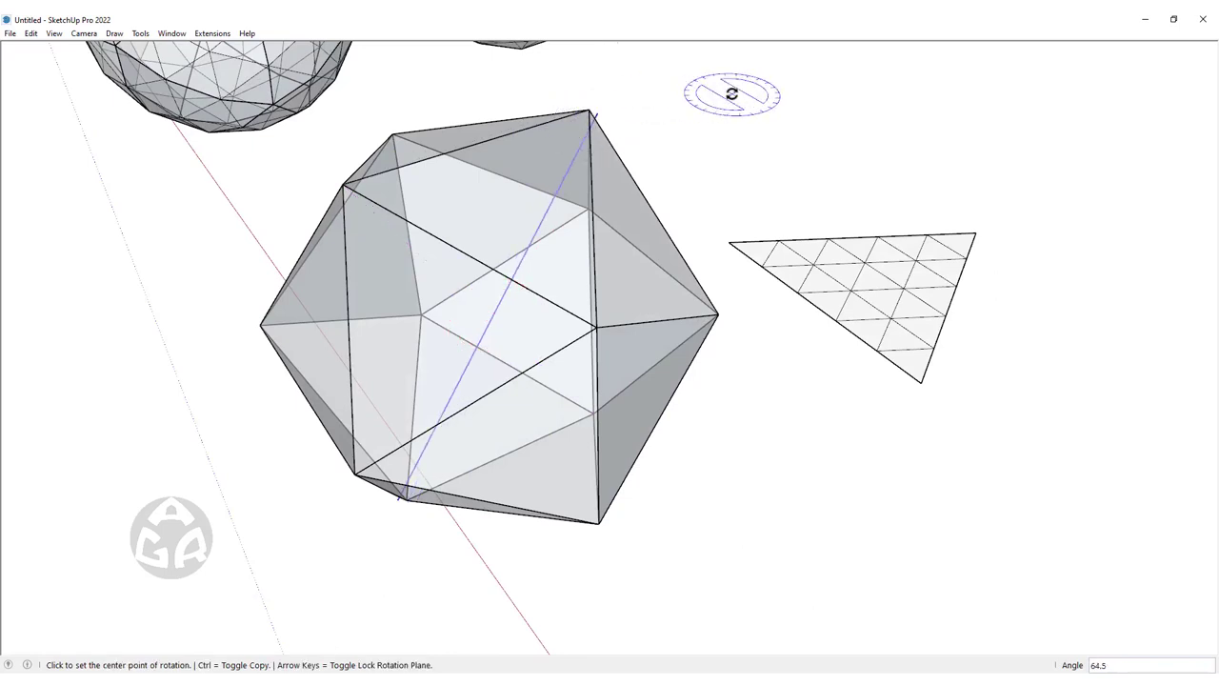
pyautogui.click(490, 319)
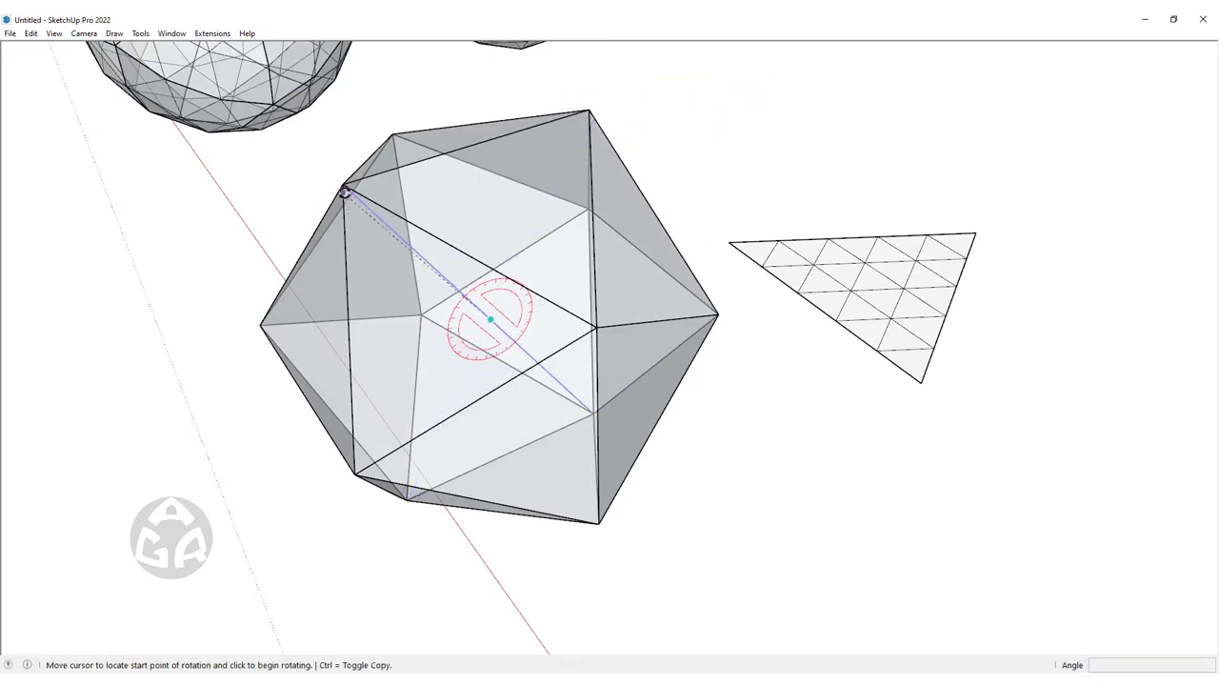
pyautogui.click(344, 185)
pyautogui.click(589, 112)
pyautogui.write('/5')
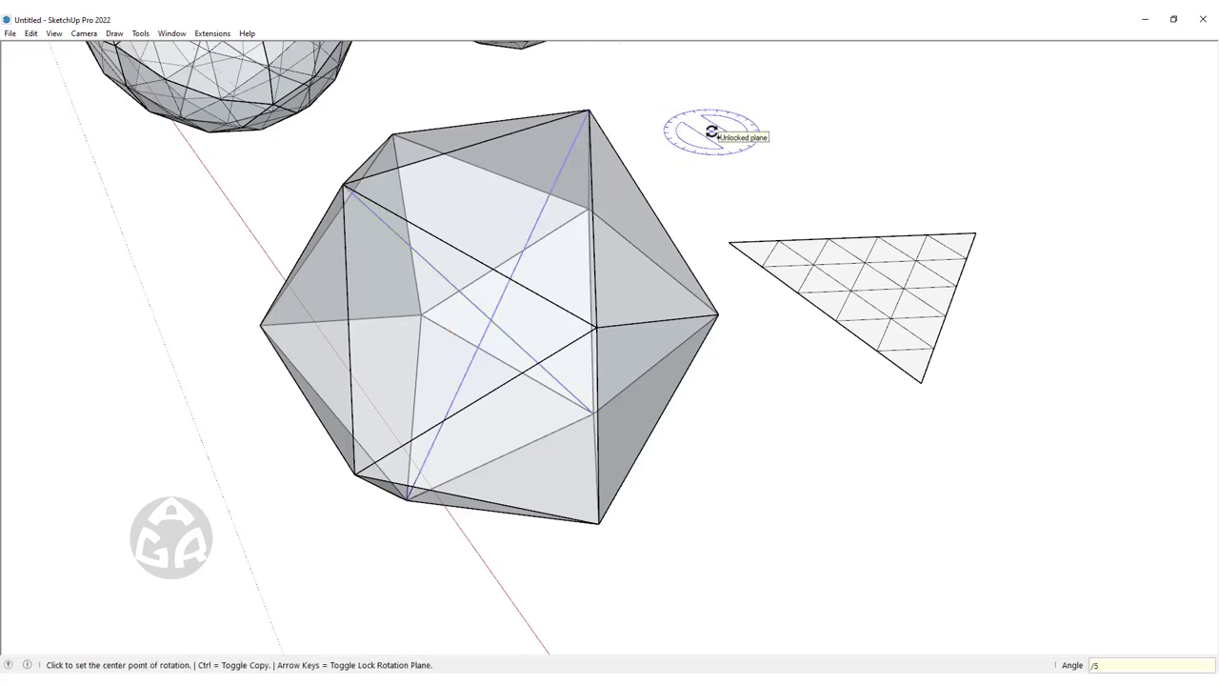
pyautogui.press('Return')
pyautogui.moveTo(724, 185); pyautogui.dragTo(759, 264, button='middle')
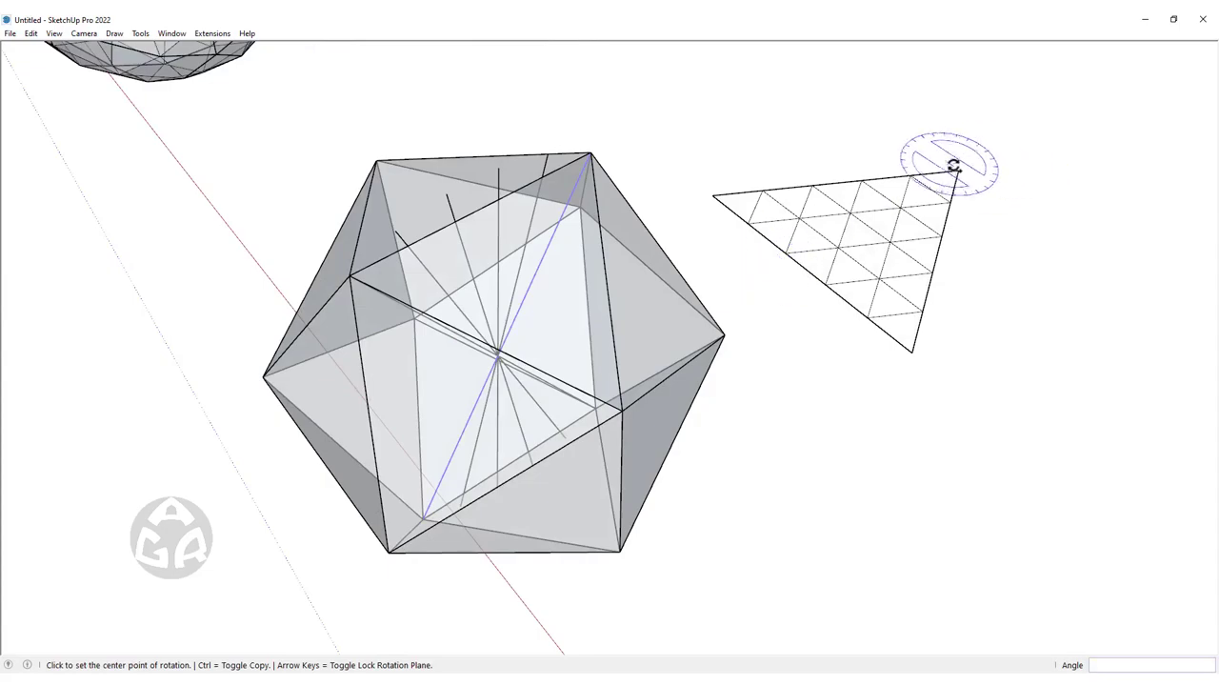
pyautogui.moveTo(428, 239); pyautogui.dragTo(307, 332, button='middle')
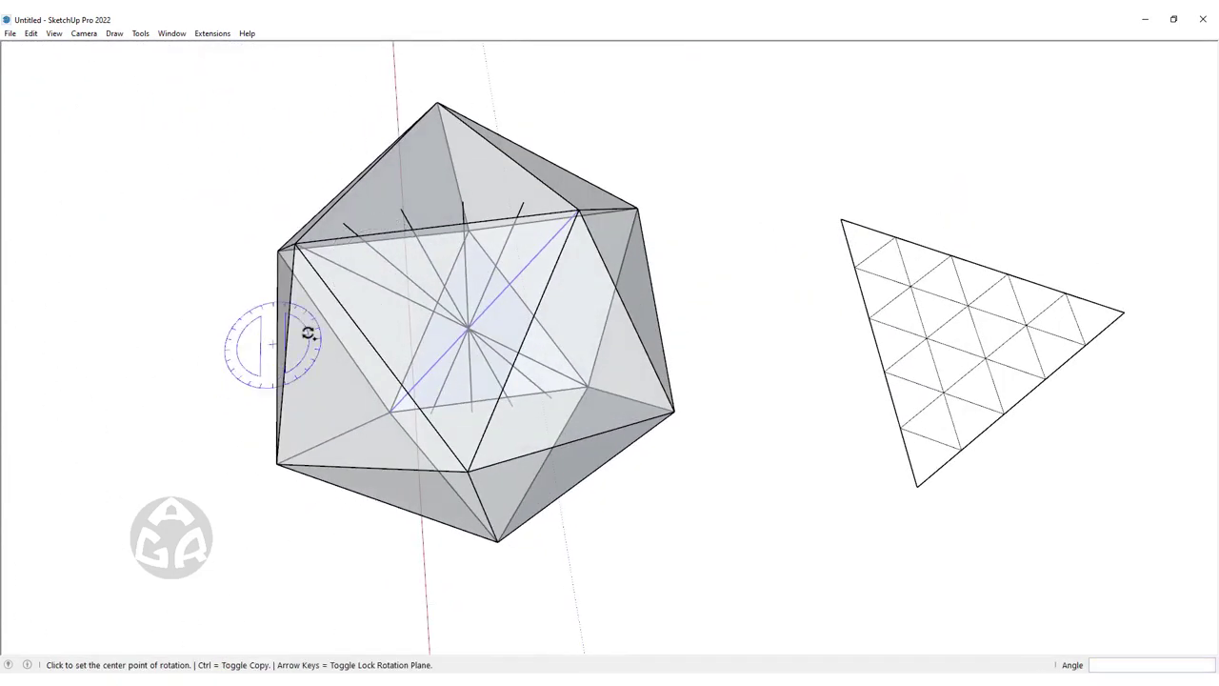
pyautogui.press('space')
pyautogui.moveTo(459, 317)
pyautogui.mouseDown(button='middle')
pyautogui.moveTo(422, 332)
pyautogui.moveTo(445, 222)
pyautogui.mouseUp(button='middle')
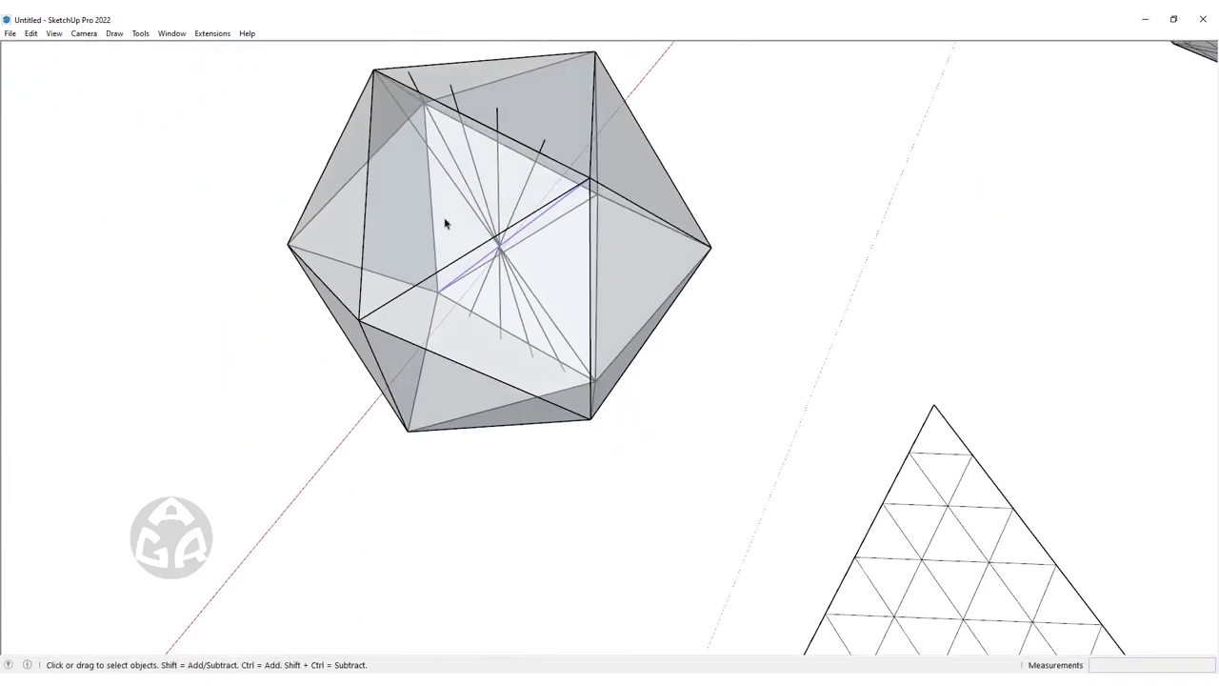
# Place the drawing axes at the icosahedron corner
pyautogui.rightClick(645, 81)
pyautogui.click(663, 84)
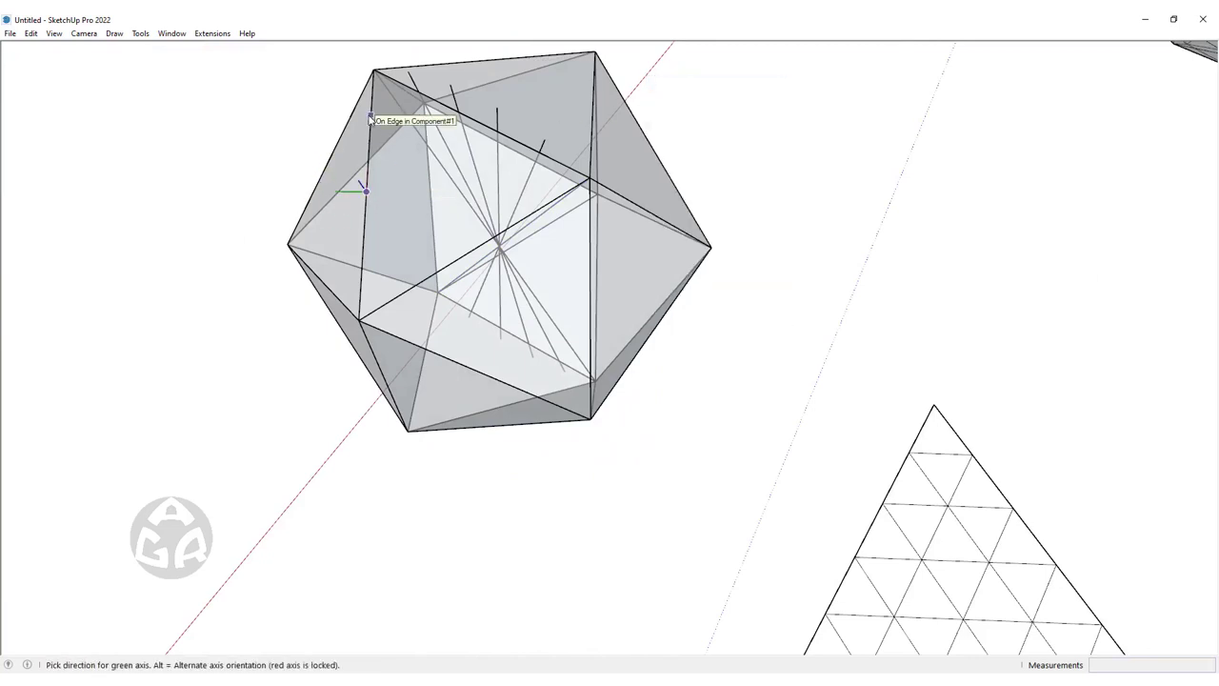
pyautogui.click(499, 250)
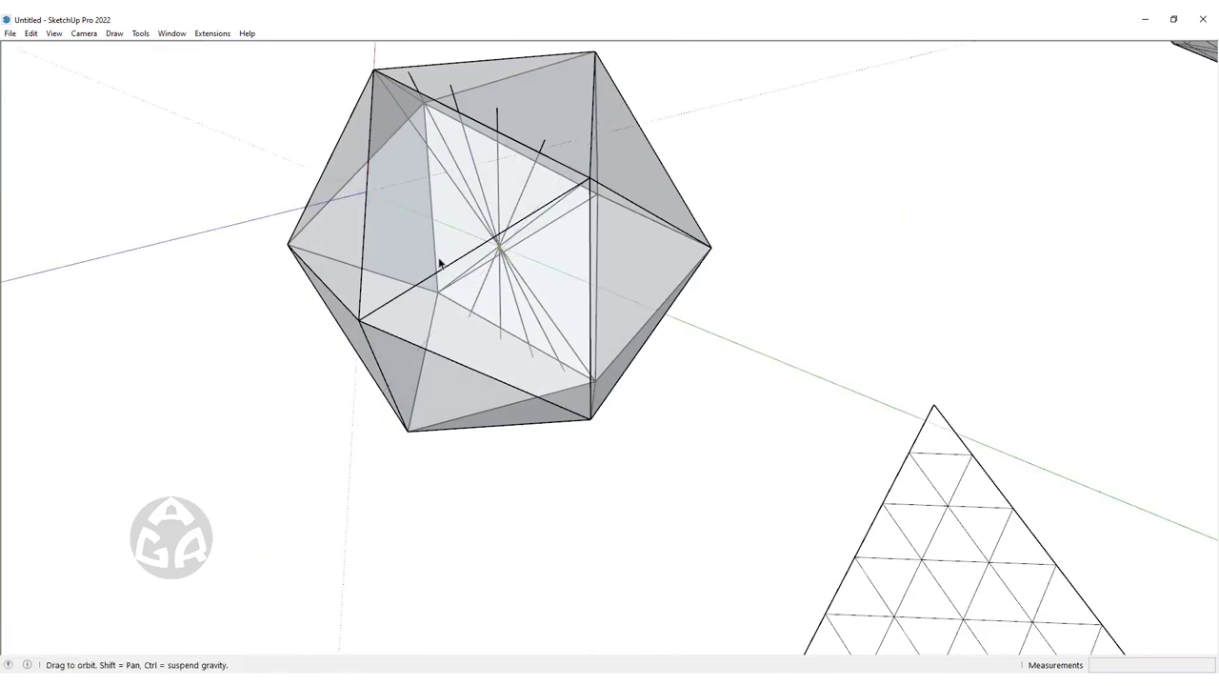
pyautogui.moveTo(438, 263); pyautogui.dragTo(435, 252, button='middle')
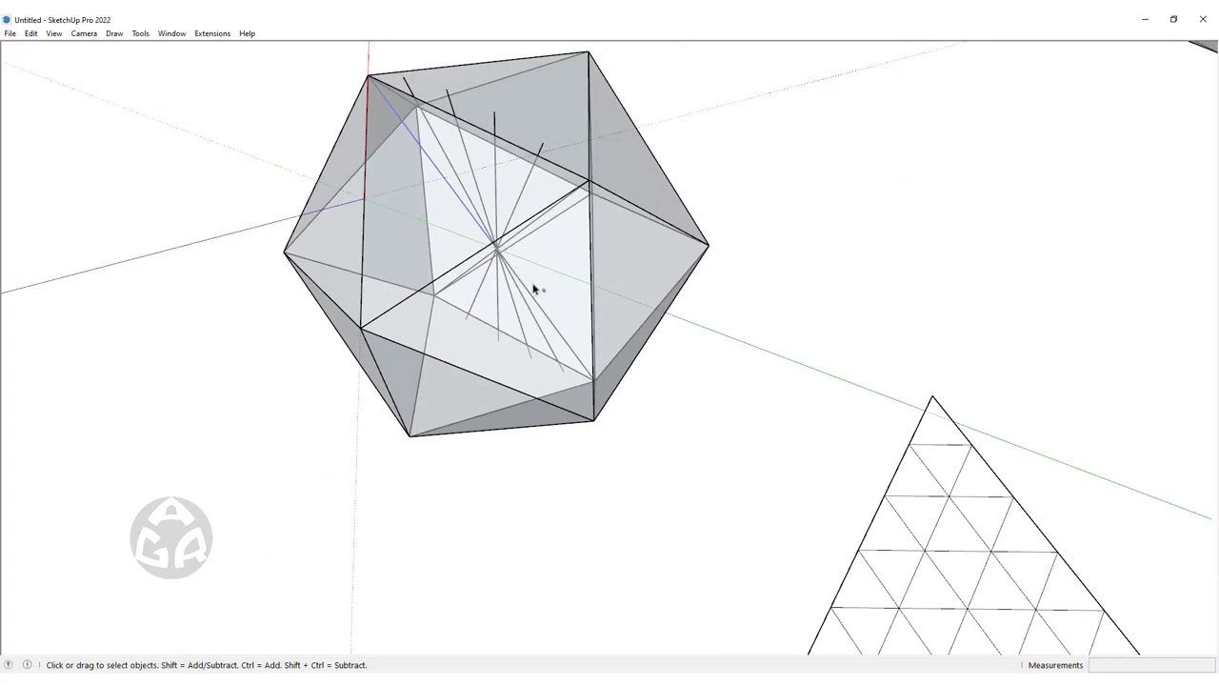
# Rotate a copy of the face line about the face centre from the top vertex to the lower vertex
pyautogui.press('q')
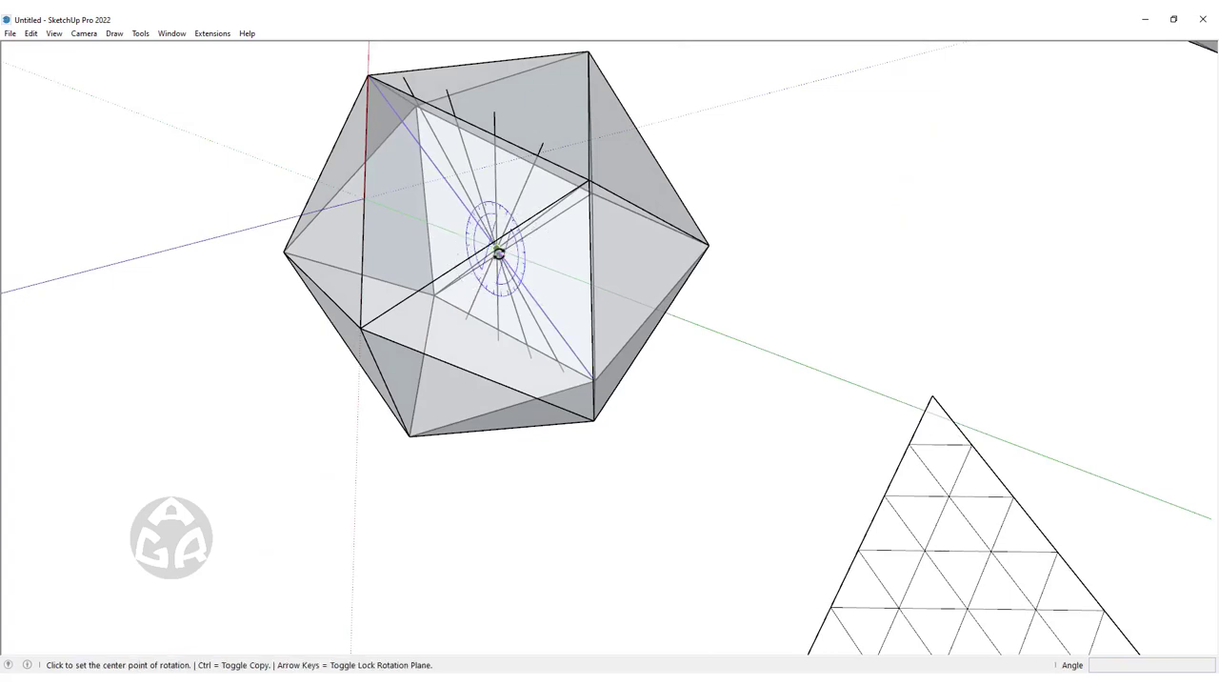
pyautogui.moveTo(498, 252); pyautogui.dragTo(506, 239, button='middle')
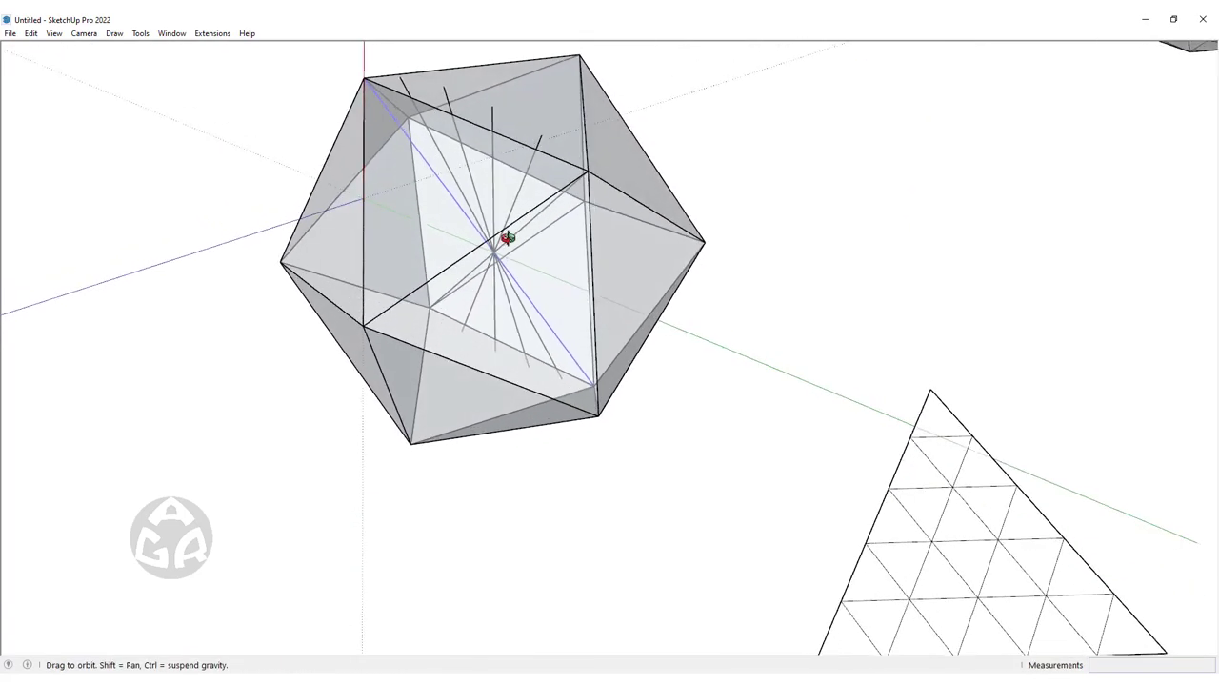
pyautogui.scroll(3, 497, 250)
pyautogui.click(496, 249)
pyautogui.scroll(-2, 493, 249)
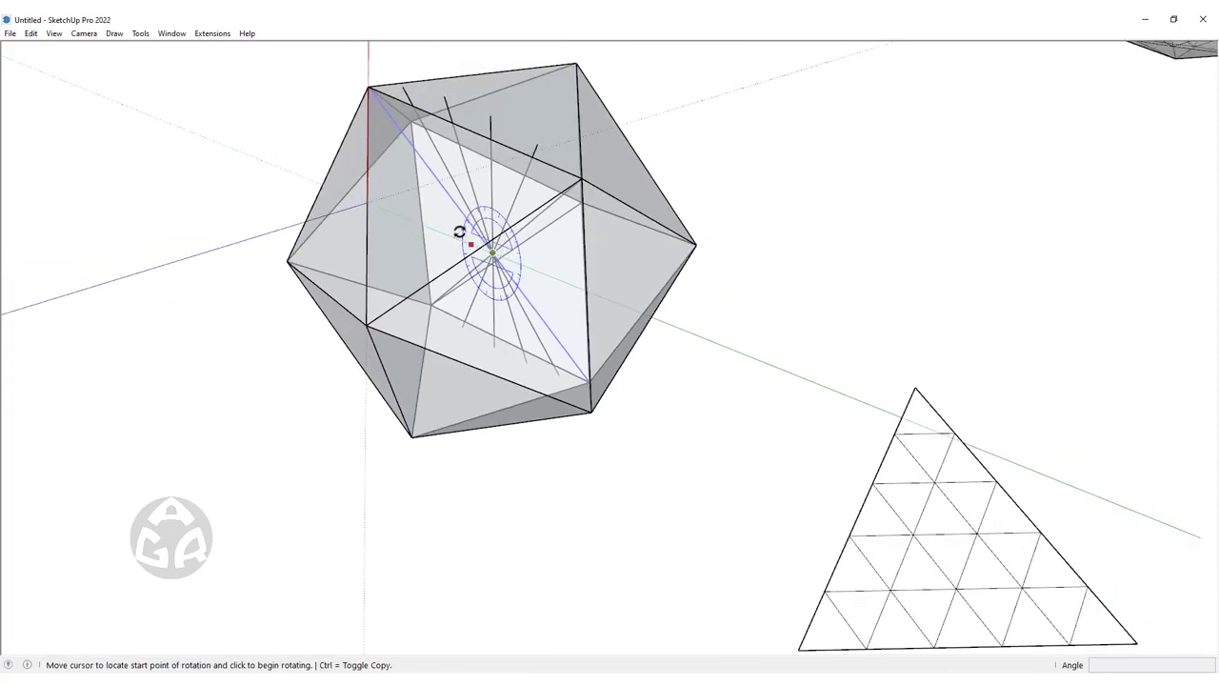
pyautogui.click(366, 85)
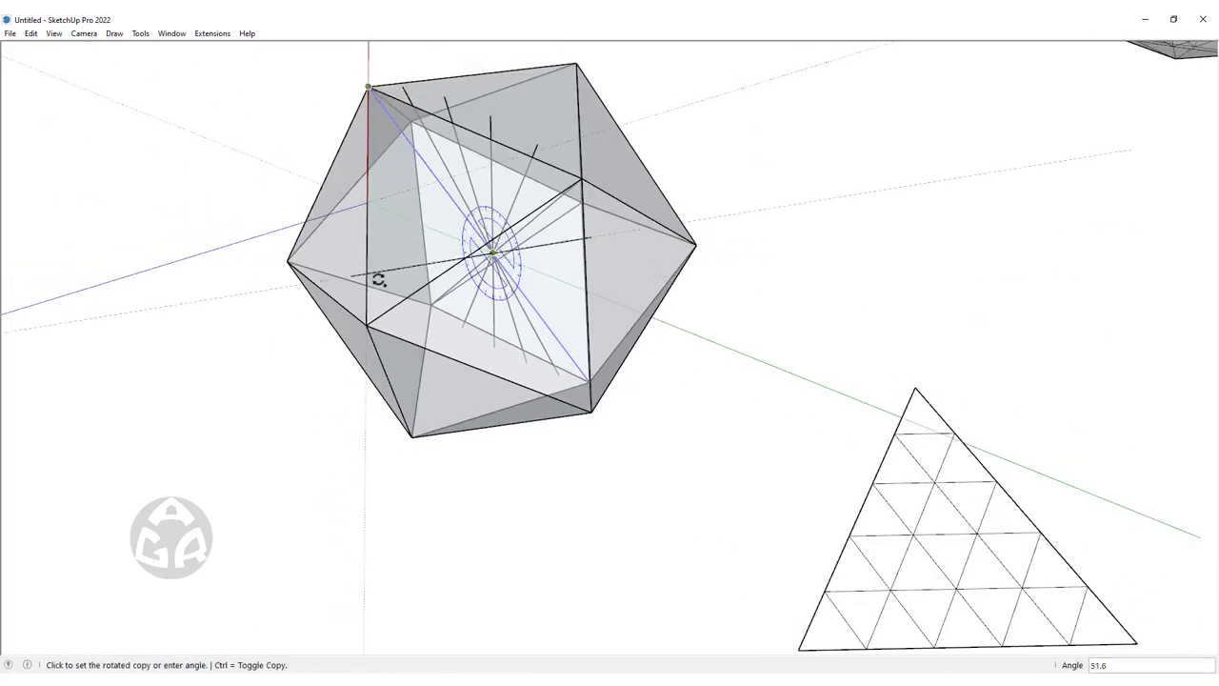
pyautogui.click(367, 328)
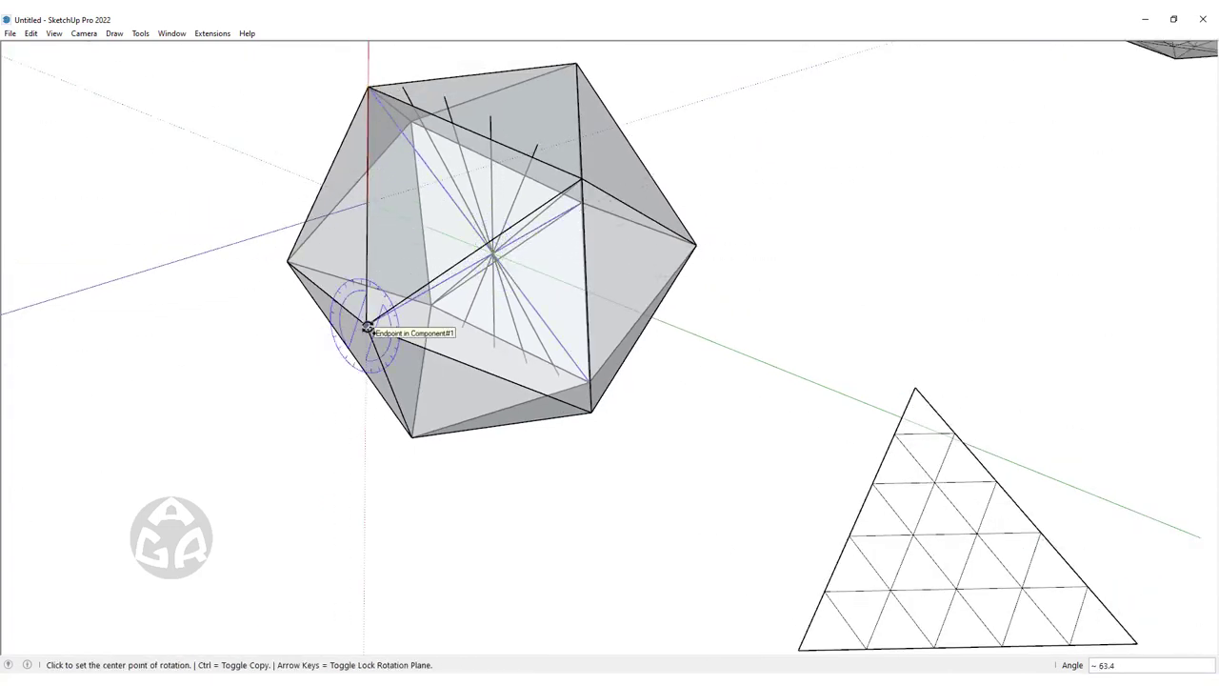
pyautogui.press('space')
pyautogui.moveTo(367, 328)
pyautogui.mouseDown(button='middle')
pyautogui.moveTo(647, 272)
pyautogui.moveTo(693, 365)
pyautogui.mouseUp(button='middle')
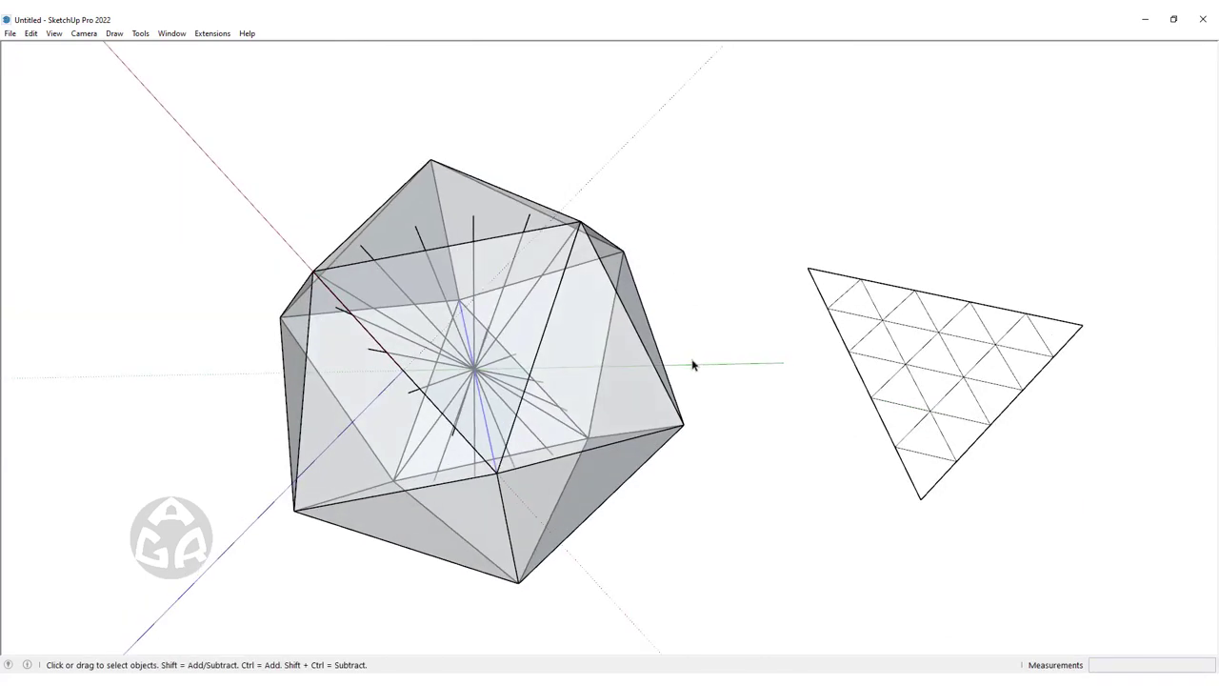
# Realign the drawing axes on the icosahedron face with new origin, red and green directions
pyautogui.rightClick(679, 370)
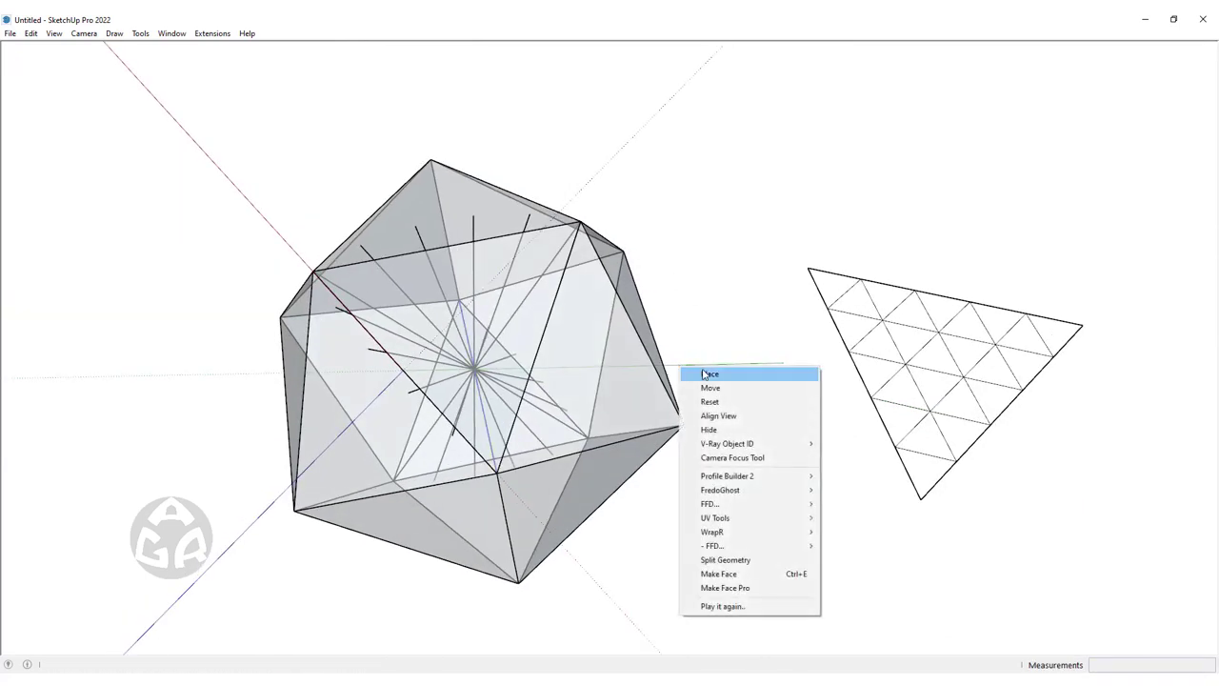
pyautogui.click(705, 373)
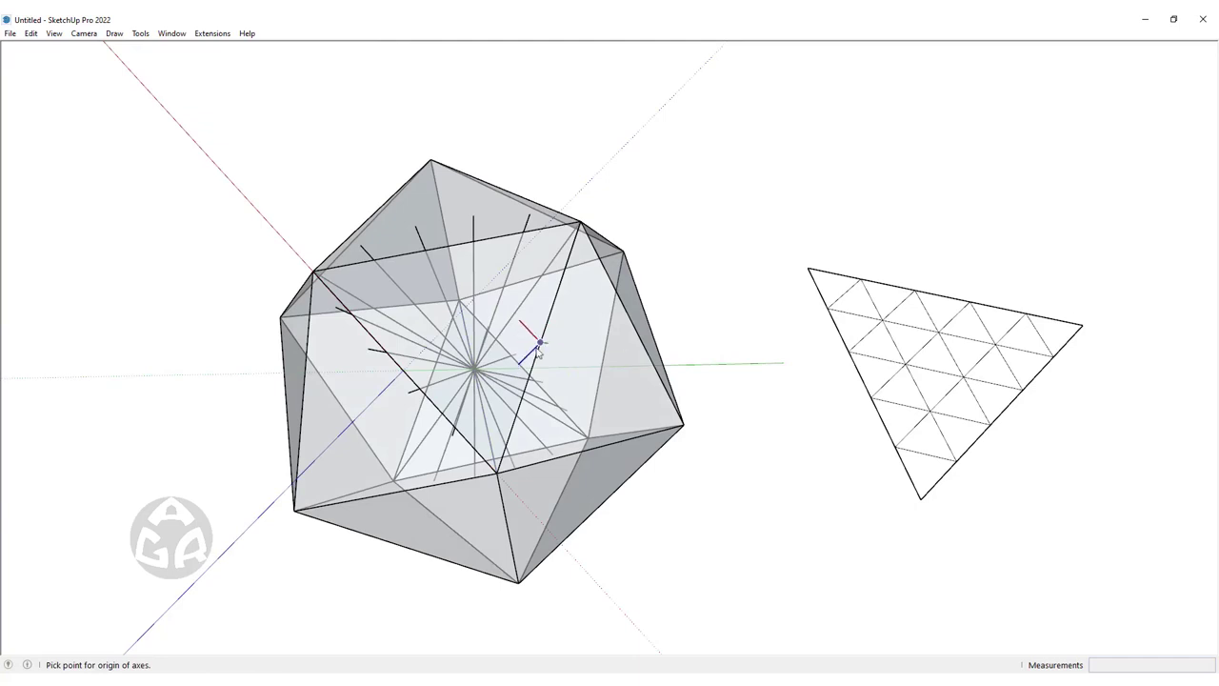
pyautogui.click(540, 341)
pyautogui.click(550, 318)
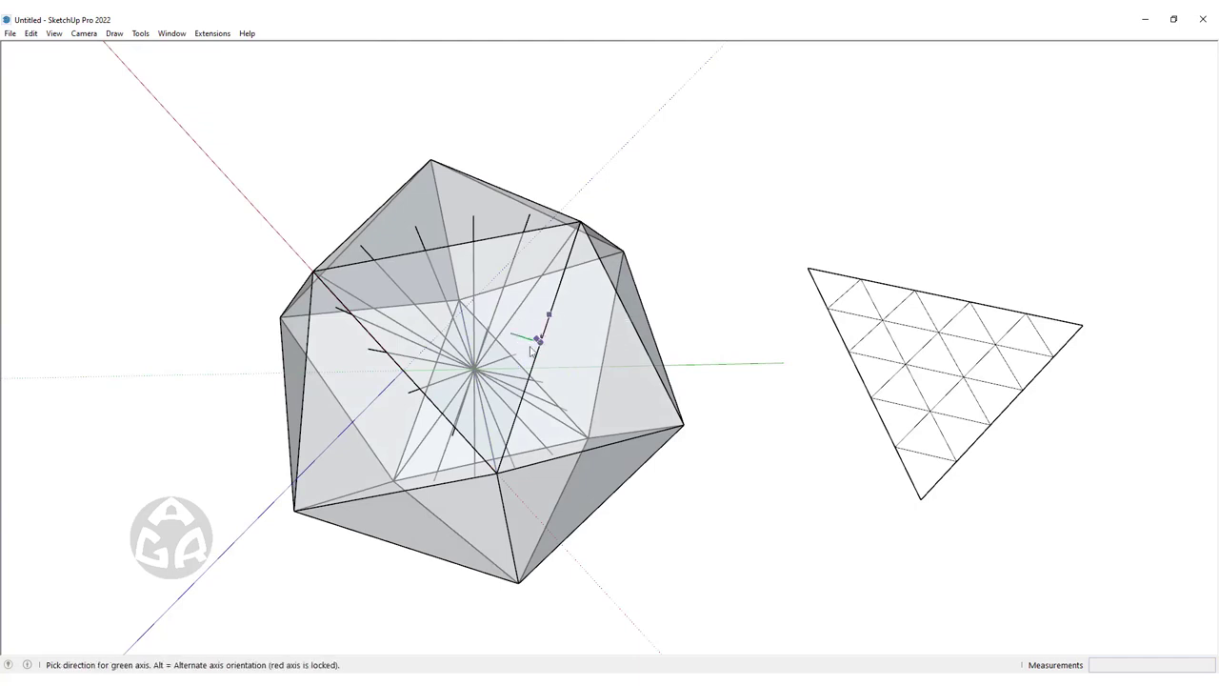
pyautogui.click(540, 352)
pyautogui.moveTo(540, 352)
pyautogui.mouseDown(button='middle')
pyautogui.moveTo(530, 340)
pyautogui.moveTo(569, 329)
pyautogui.mouseUp(button='middle')
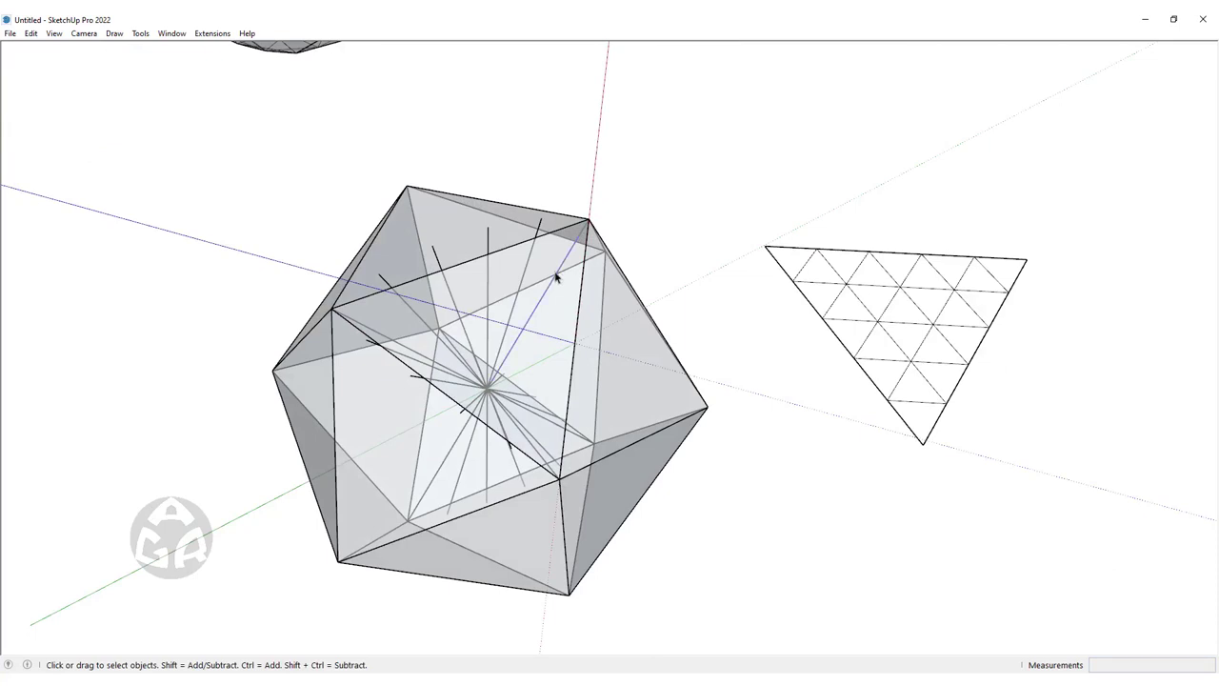
pyautogui.moveTo(457, 446)
pyautogui.mouseDown(button='middle')
pyautogui.moveTo(463, 402)
pyautogui.moveTo(485, 436)
pyautogui.mouseUp(button='middle')
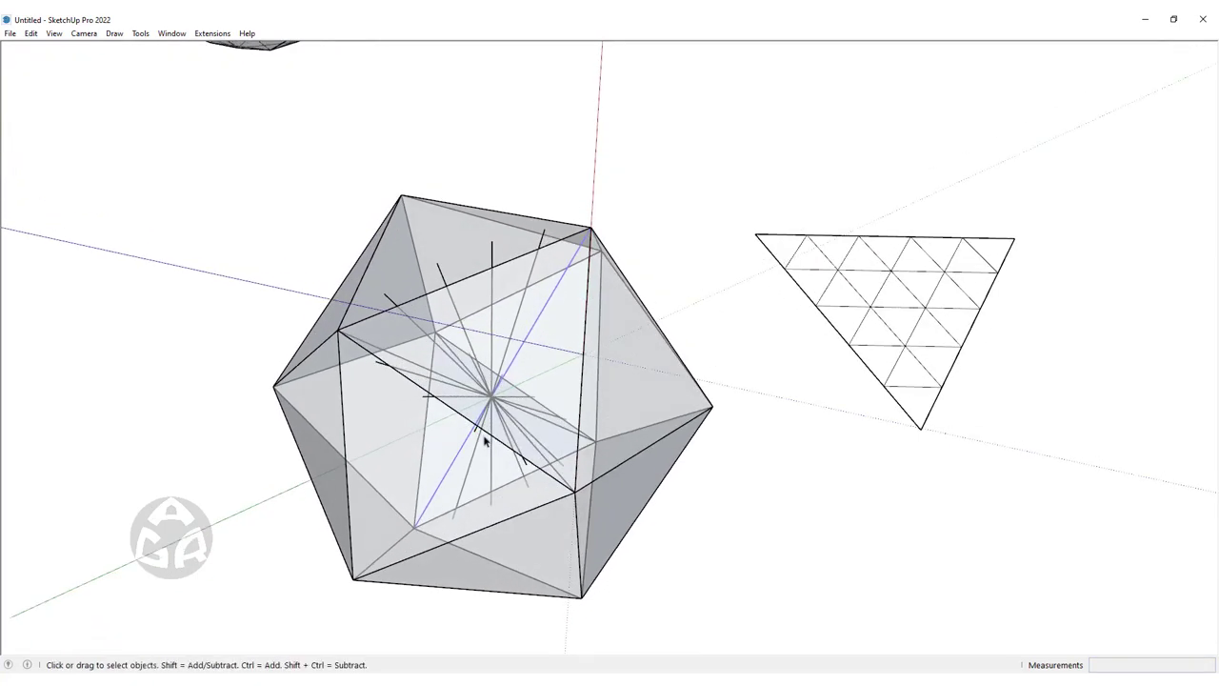
# Rotate line copies 63.4° about the face centre in five equal steps, then exit the component
pyautogui.press('q')
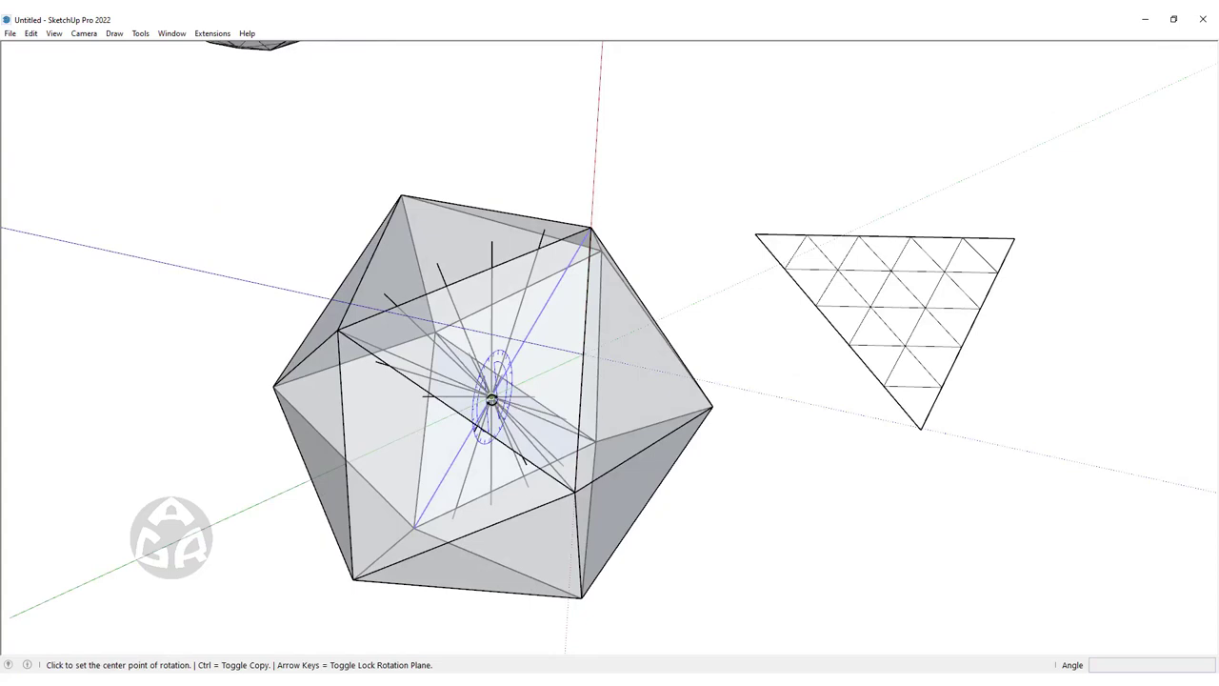
pyautogui.click(490, 398)
pyautogui.click(590, 230)
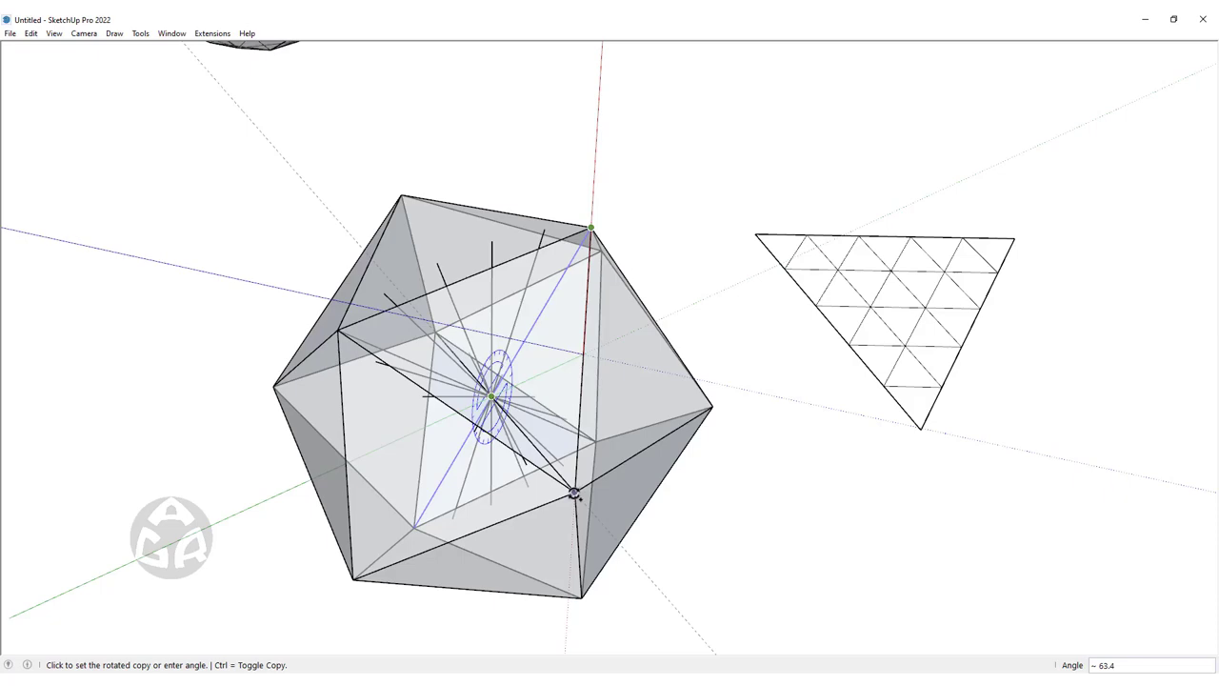
pyautogui.click(574, 492)
pyautogui.write('/5')
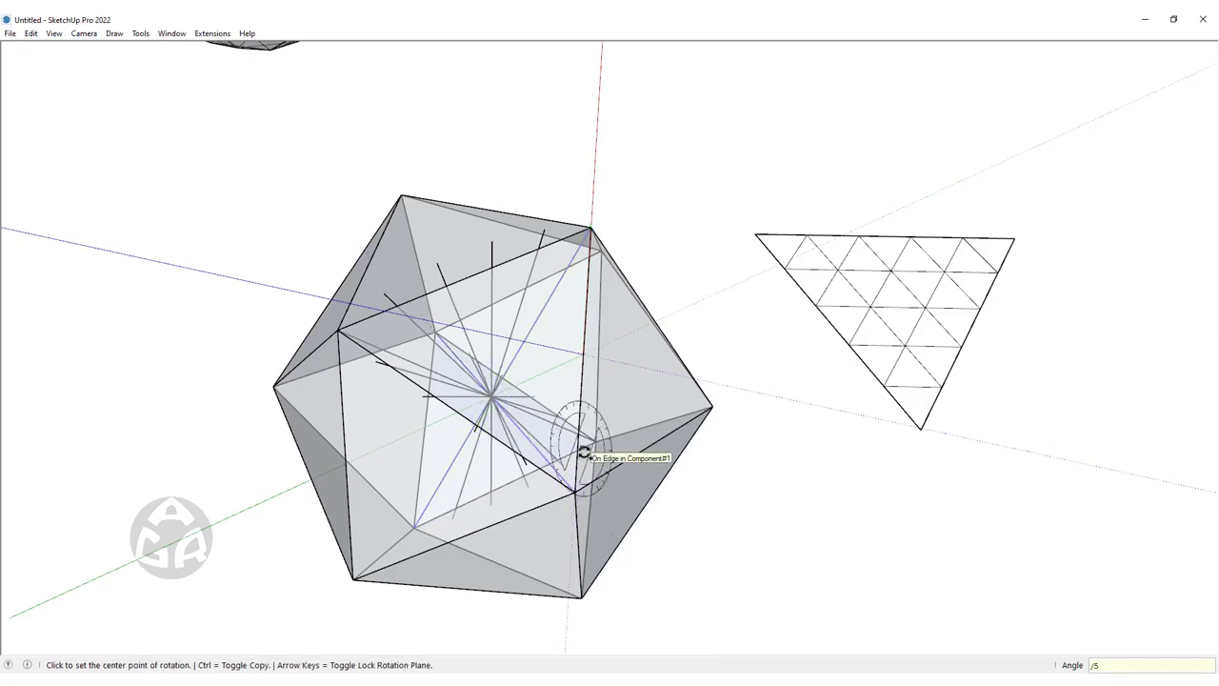
pyautogui.press('Return')
pyautogui.press('space')
pyautogui.press('Escape')
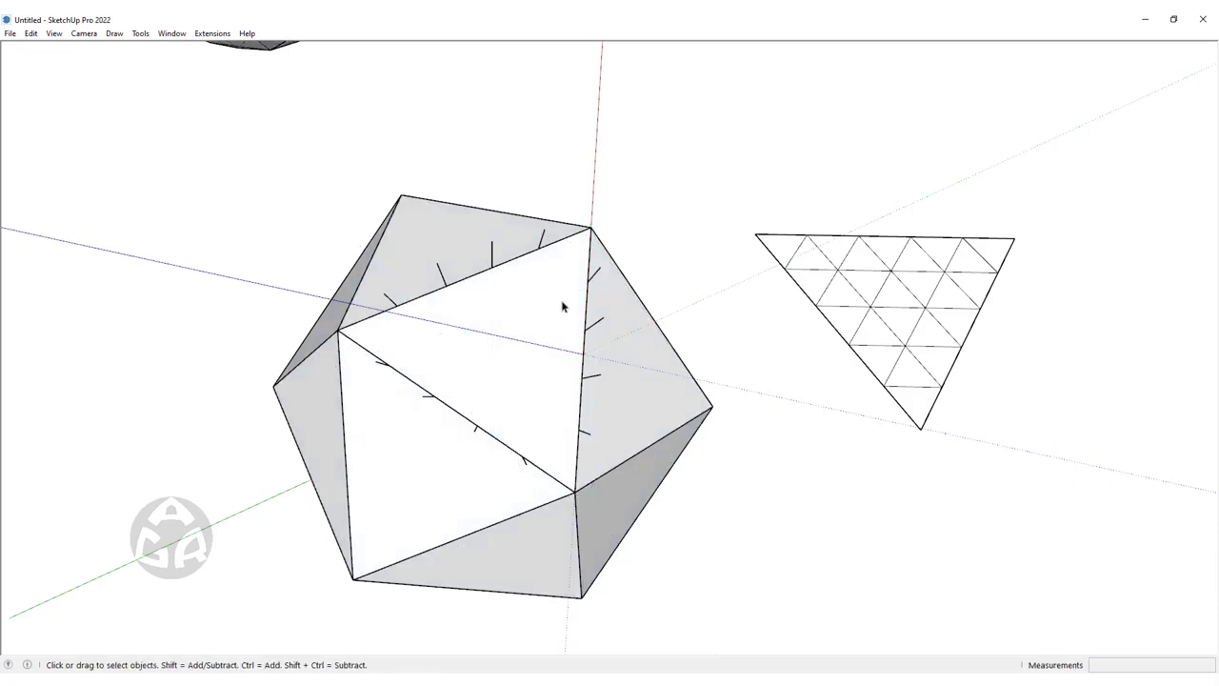
pyautogui.moveTo(561, 306)
pyautogui.mouseDown(button='middle')
pyautogui.moveTo(732, 174)
pyautogui.moveTo(566, 291)
pyautogui.moveTo(716, 407)
pyautogui.moveTo(387, 492)
pyautogui.mouseUp(button='middle')
pyautogui.scroll(5, 781, 275)
pyautogui.scroll(-8, 647, 337)
pyautogui.moveTo(648, 337)
pyautogui.mouseDown(button='middle')
pyautogui.moveTo(496, 412)
pyautogui.moveTo(579, 174)
pyautogui.moveTo(468, 599)
pyautogui.moveTo(593, 403)
pyautogui.moveTo(652, 482)
pyautogui.mouseUp(button='middle')
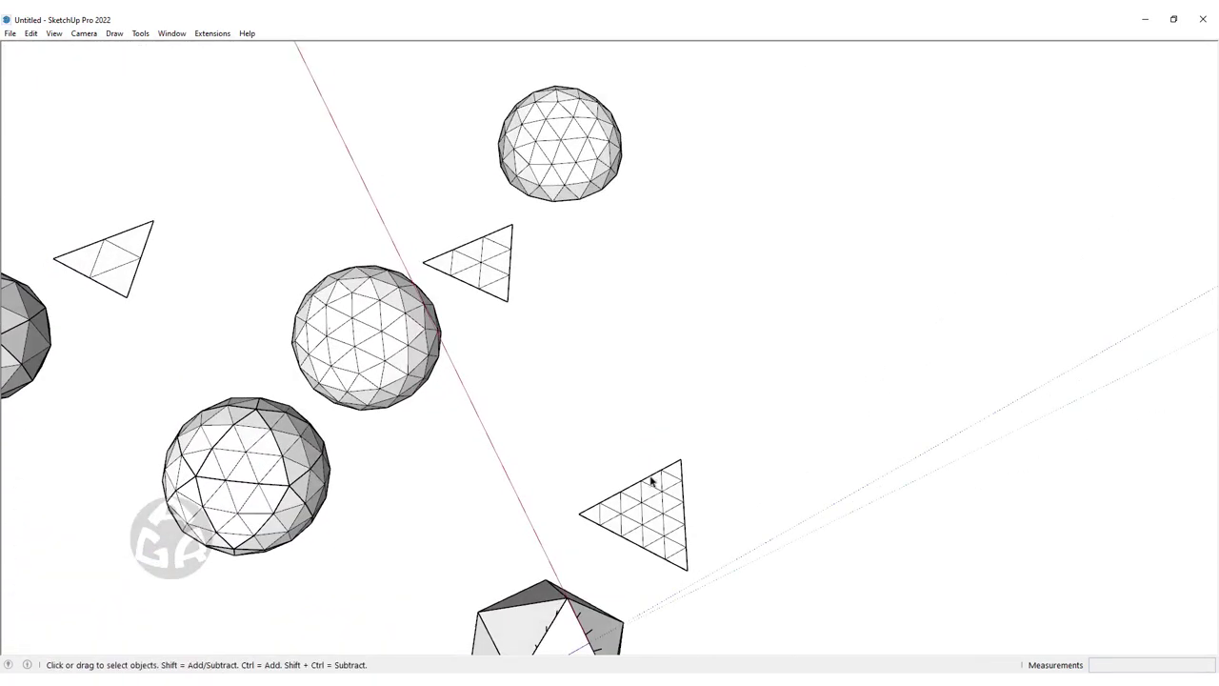
pyautogui.scroll(2, 663, 510)
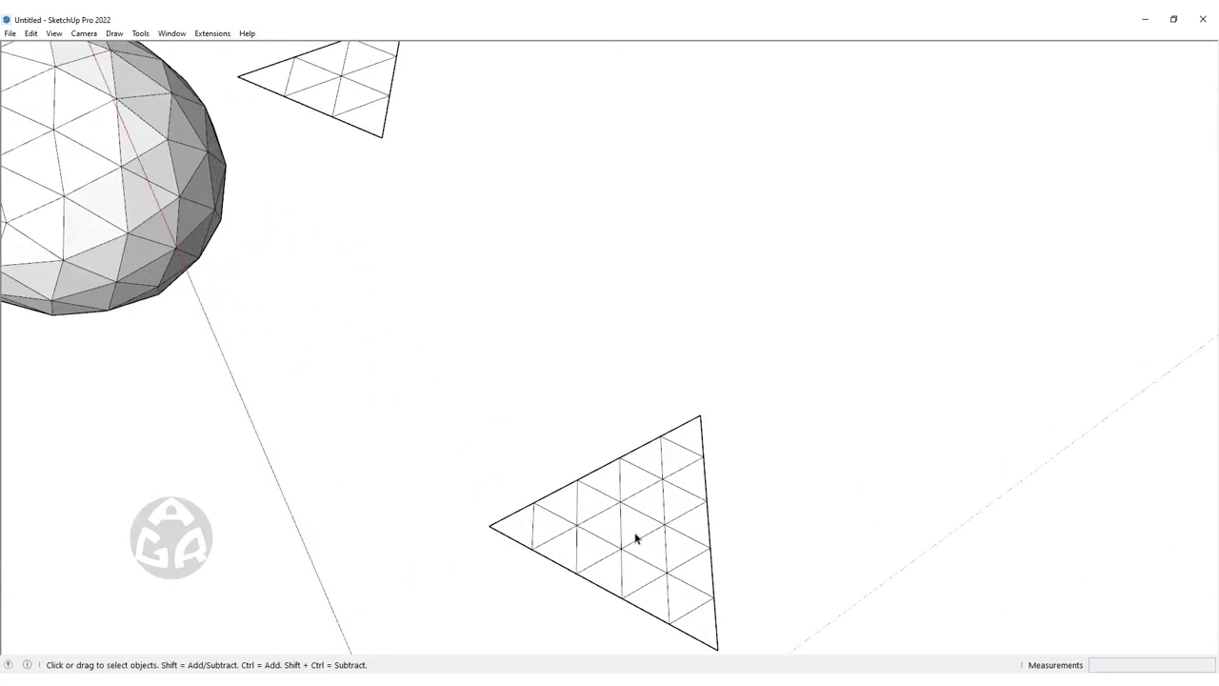
pyautogui.scroll(-3, 636, 539)
pyautogui.moveTo(657, 507); pyautogui.dragTo(558, 421, button='middle')
pyautogui.scroll(3, 558, 422)
pyautogui.scroll(3, 542, 428)
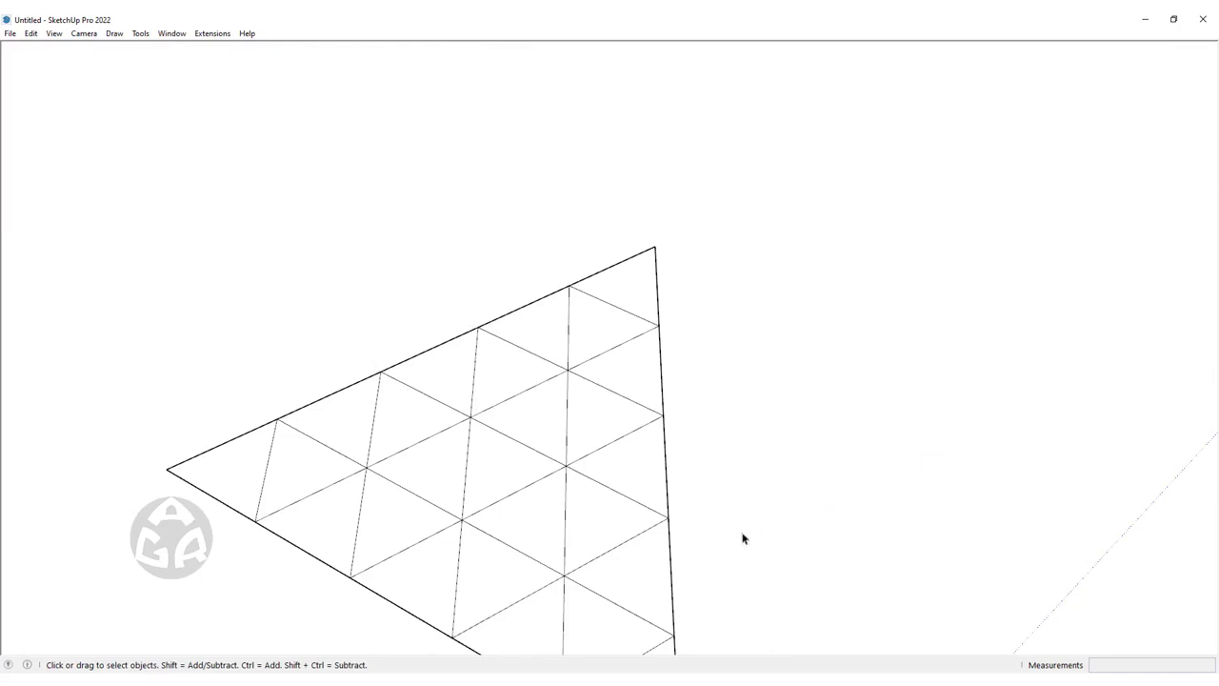
pyautogui.scroll(-3, 360, 290)
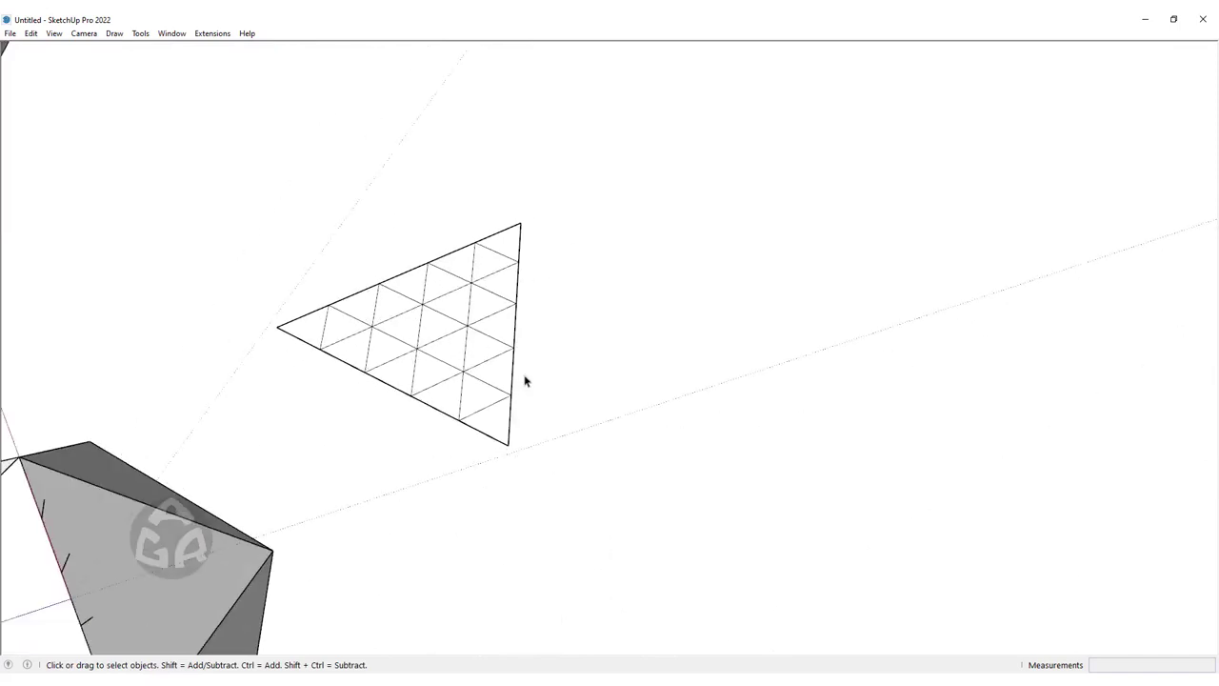
pyautogui.moveTo(524, 381); pyautogui.dragTo(536, 387, button='middle')
pyautogui.scroll(4, 562, 302)
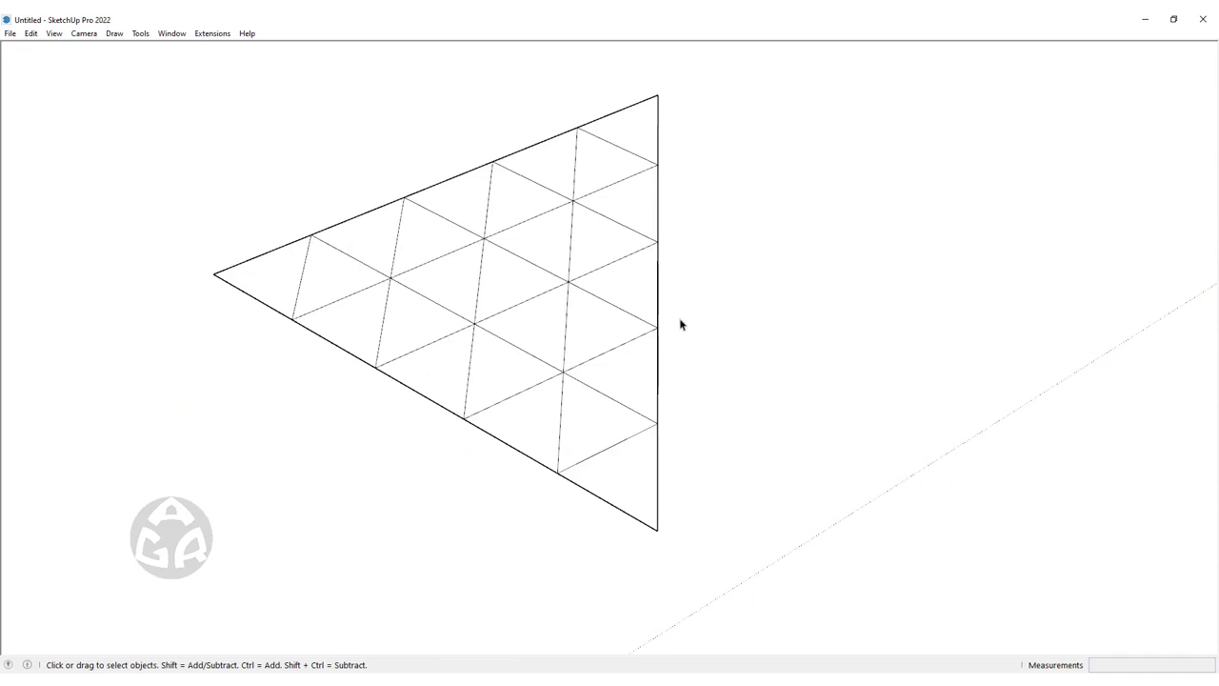
pyautogui.scroll(-3, 619, 219)
pyautogui.moveTo(620, 187)
pyautogui.mouseDown(button='middle')
pyautogui.moveTo(519, 288)
pyautogui.moveTo(399, 289)
pyautogui.mouseUp(button='middle')
pyautogui.scroll(3, 399, 288)
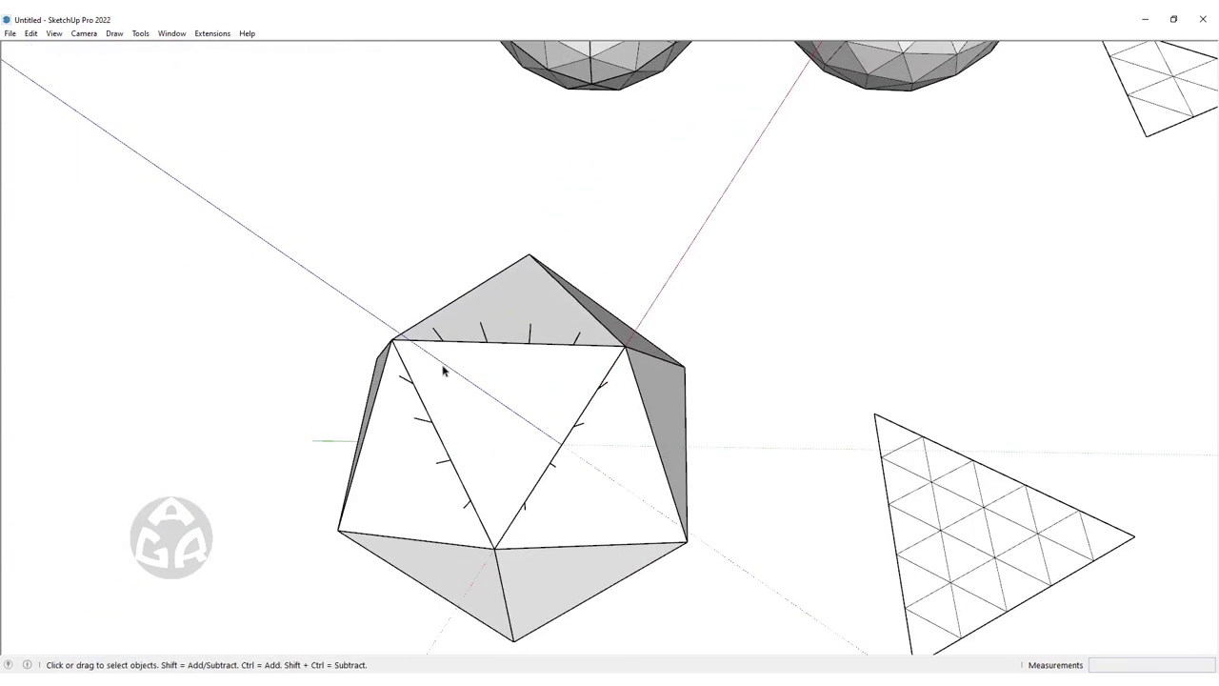
pyautogui.press('l')
pyautogui.scroll(2, 440, 386)
# Draw three lines between matching edge tick marks, each creating an upright fin face
pyautogui.click(405, 422)
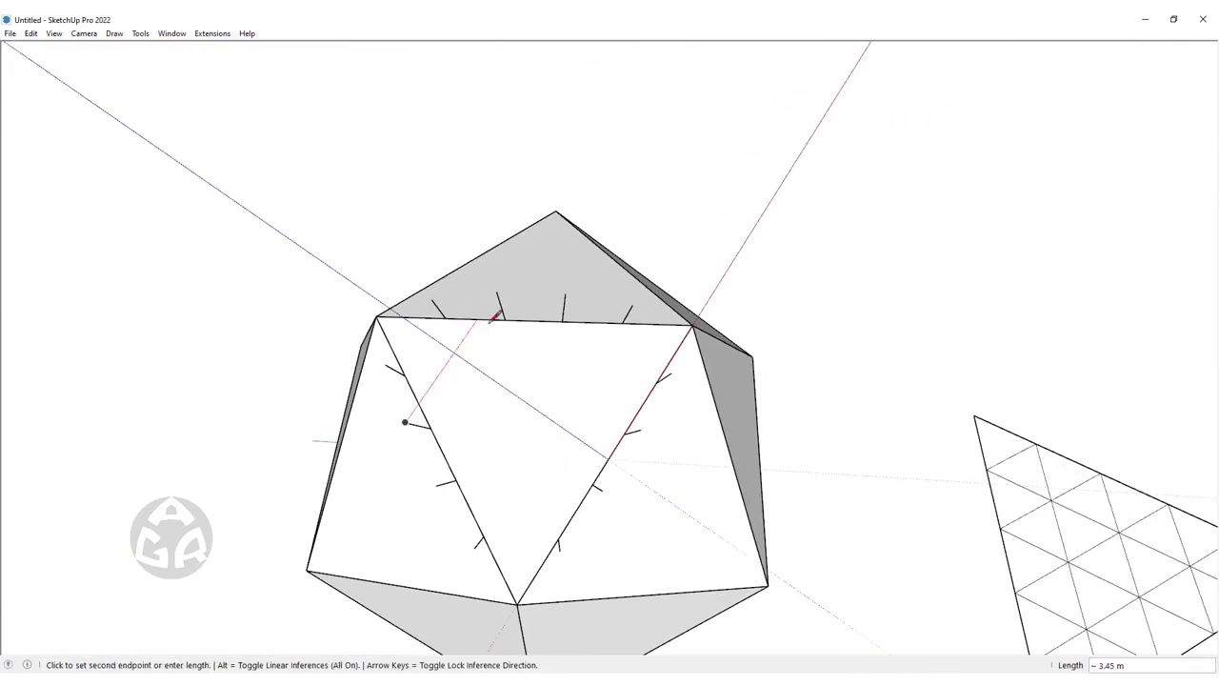
pyautogui.click(496, 290)
pyautogui.moveTo(544, 387); pyautogui.dragTo(517, 299, button='middle')
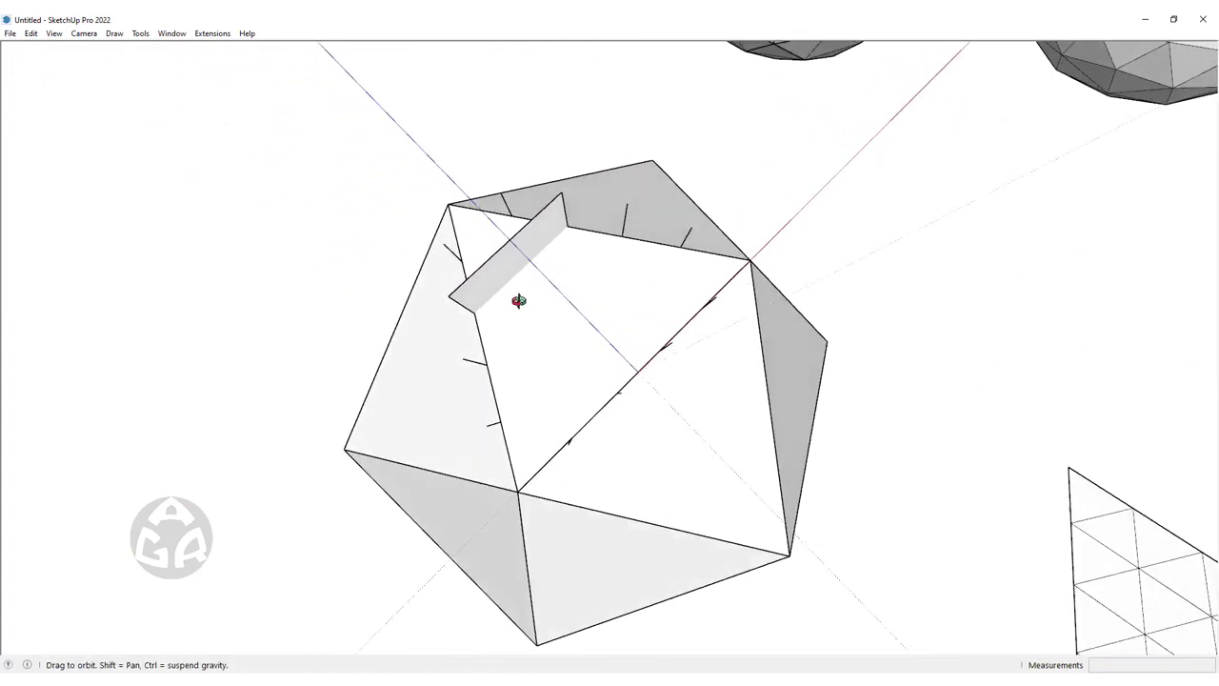
pyautogui.click(463, 365)
pyautogui.click(623, 225)
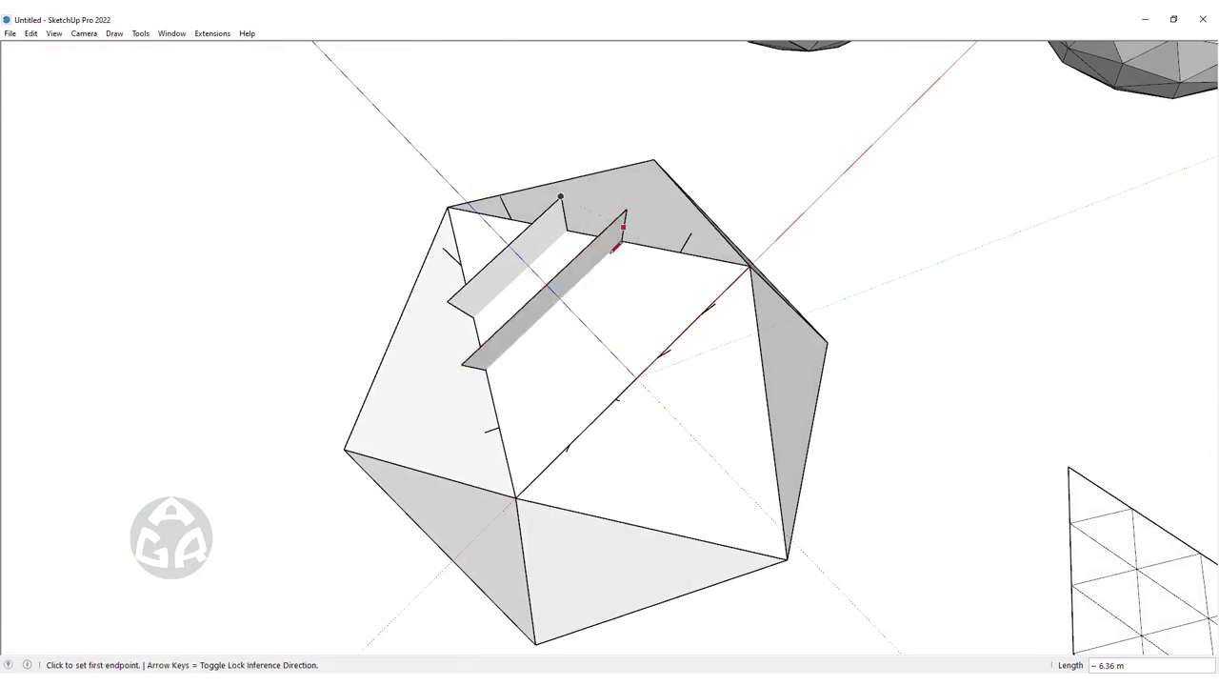
pyautogui.click(478, 432)
pyautogui.click(696, 230)
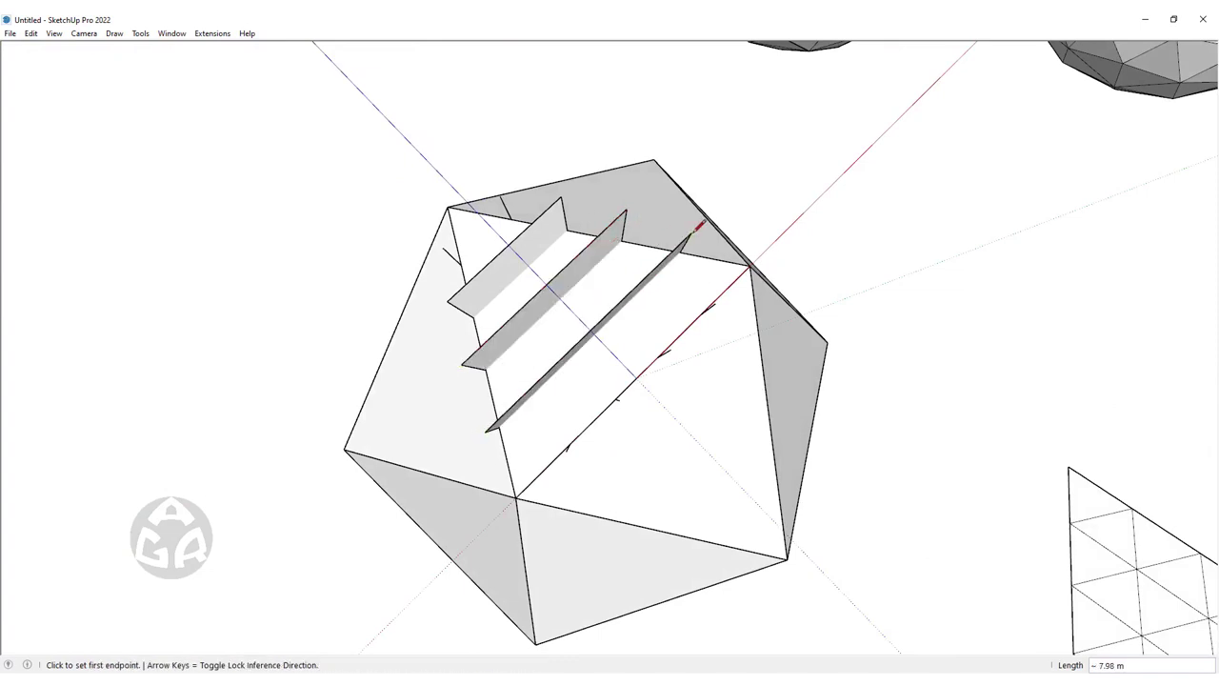
pyautogui.moveTo(696, 229)
pyautogui.mouseDown(button='middle')
pyautogui.moveTo(589, 340)
pyautogui.moveTo(533, 291)
pyautogui.mouseUp(button='middle')
pyautogui.scroll(3, 615, 239)
pyautogui.scroll(2, 604, 294)
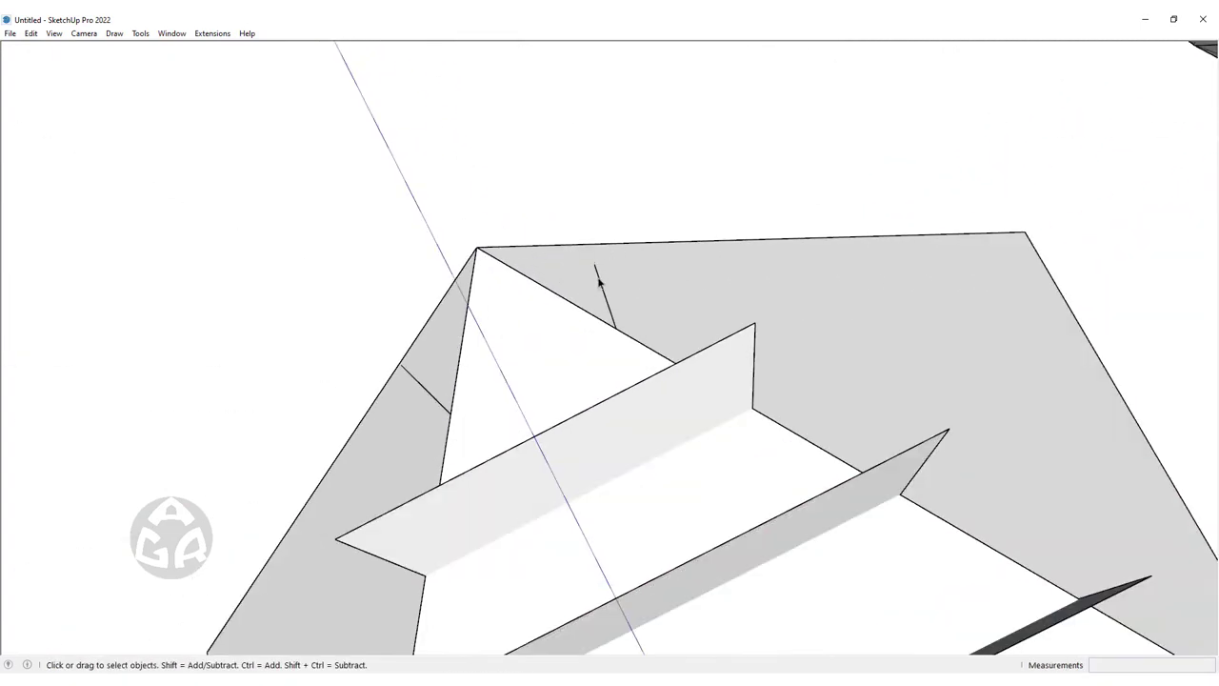
pyautogui.scroll(-1, 507, 331)
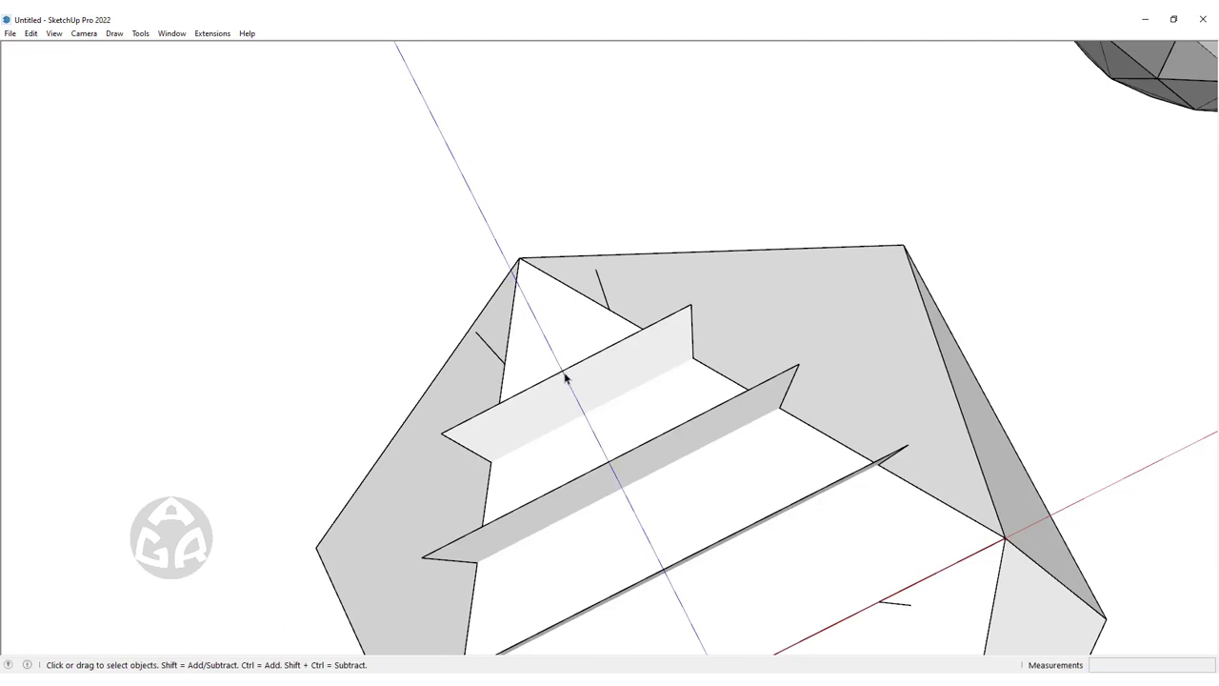
# Turn on X-ray so the icosahedron's inner construction geometry shows through
pyautogui.scroll(-4, 564, 378)
pyautogui.scroll(4, 637, 354)
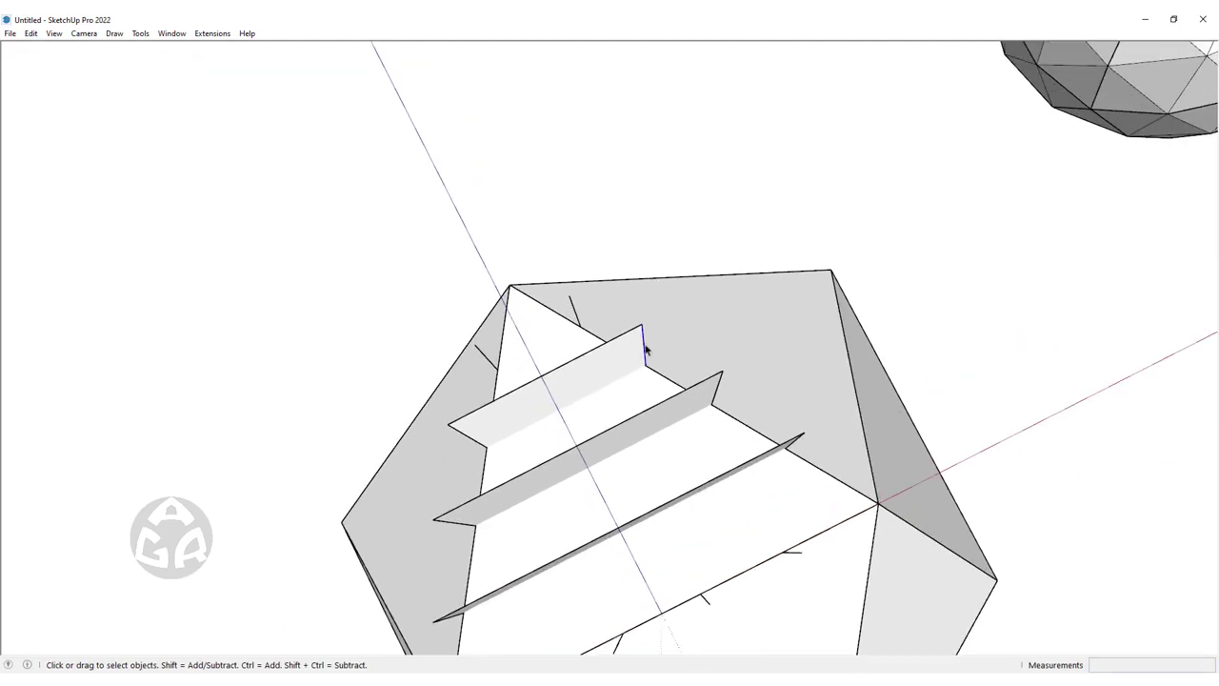
pyautogui.press('x')
pyautogui.moveTo(675, 541)
pyautogui.mouseDown(button='middle')
pyautogui.moveTo(686, 302)
pyautogui.moveTo(677, 441)
pyautogui.moveTo(645, 501)
pyautogui.moveTo(634, 463)
pyautogui.moveTo(688, 468)
pyautogui.moveTo(680, 428)
pyautogui.mouseUp(button='middle')
pyautogui.press('q')
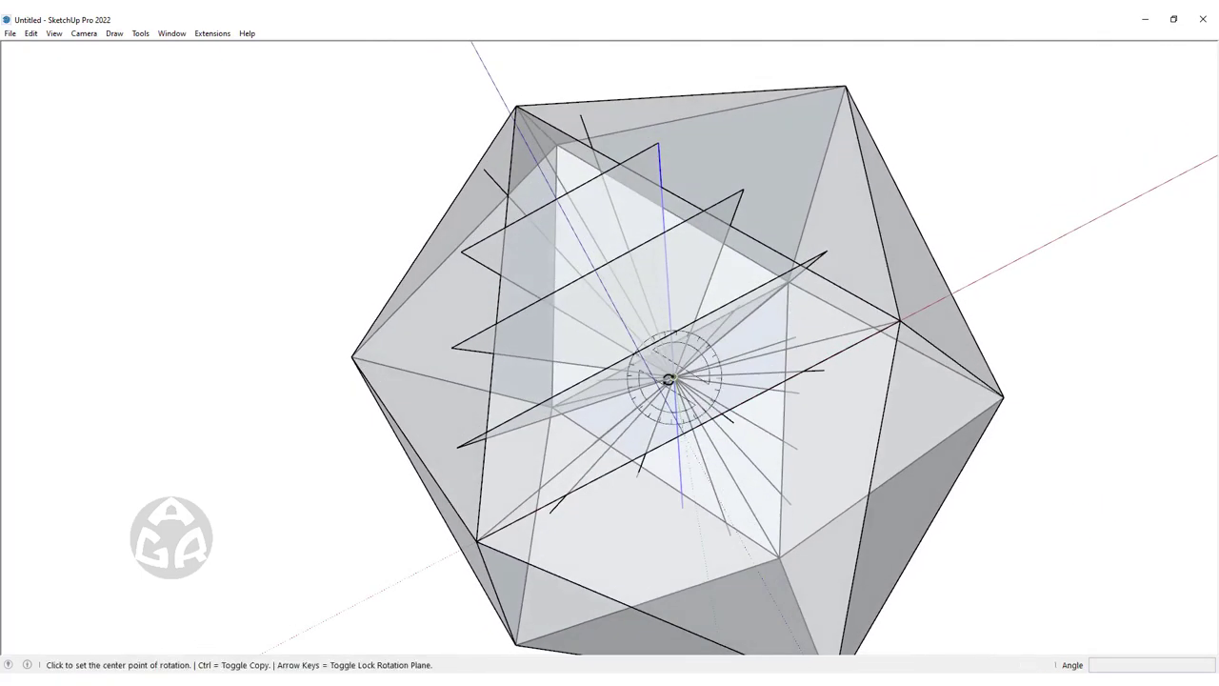
pyautogui.press('space')
# Place the drawing axes at the inner edge's midpoint, with red and green along the construction edges
pyautogui.rightClick(1027, 259)
pyautogui.click(1042, 262)
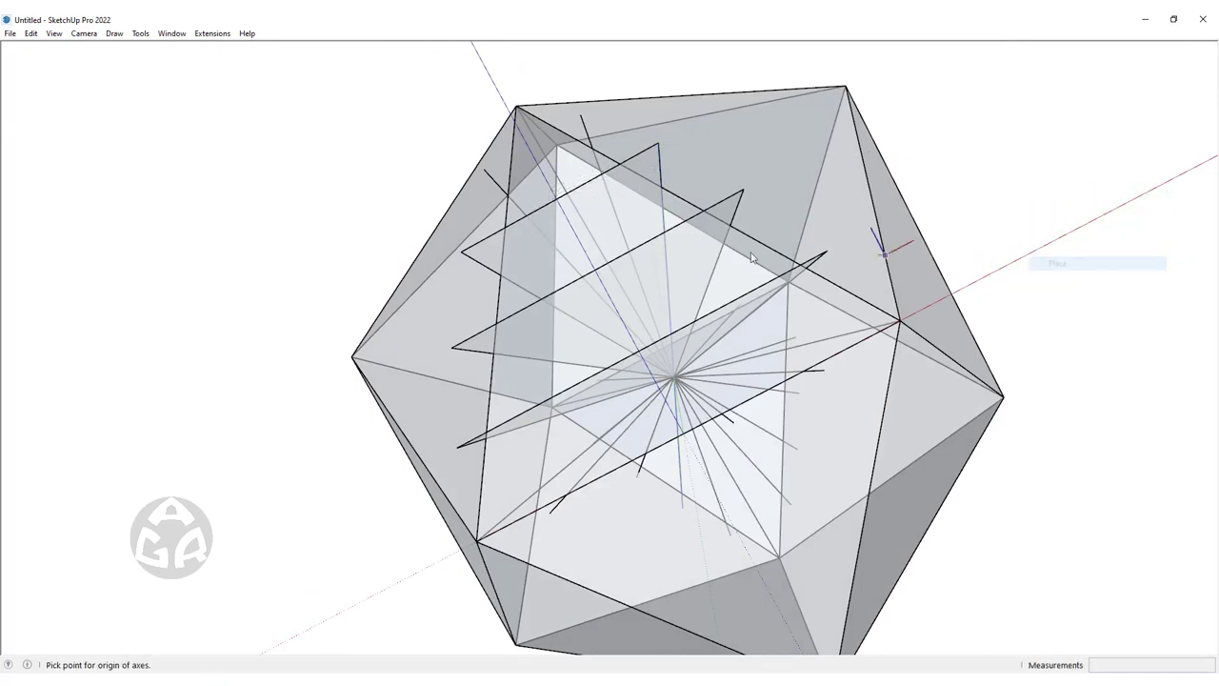
pyautogui.moveTo(667, 308); pyautogui.dragTo(660, 268, button='middle')
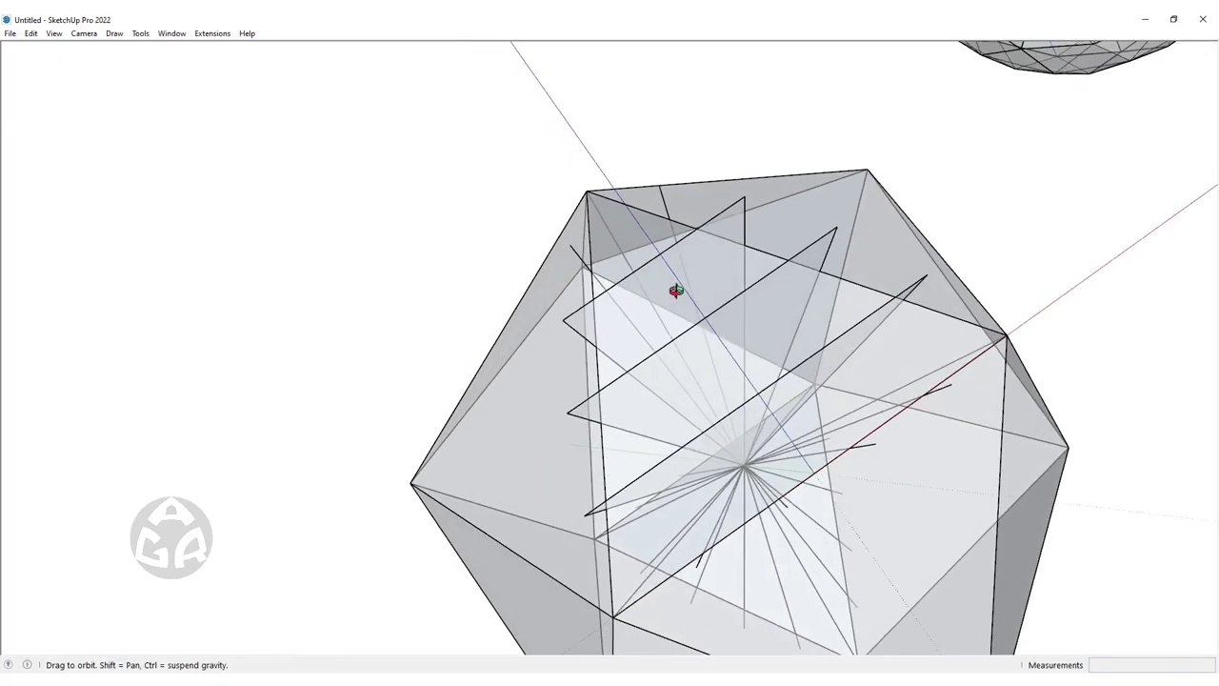
pyautogui.click(655, 258)
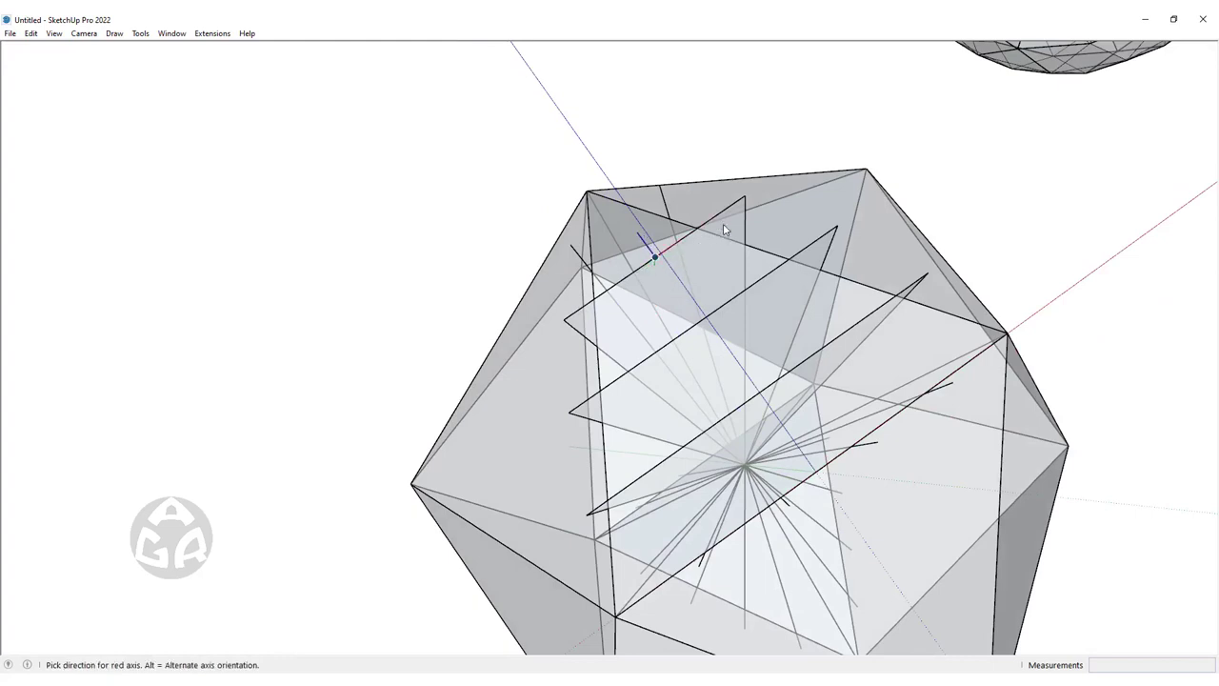
pyautogui.click(724, 209)
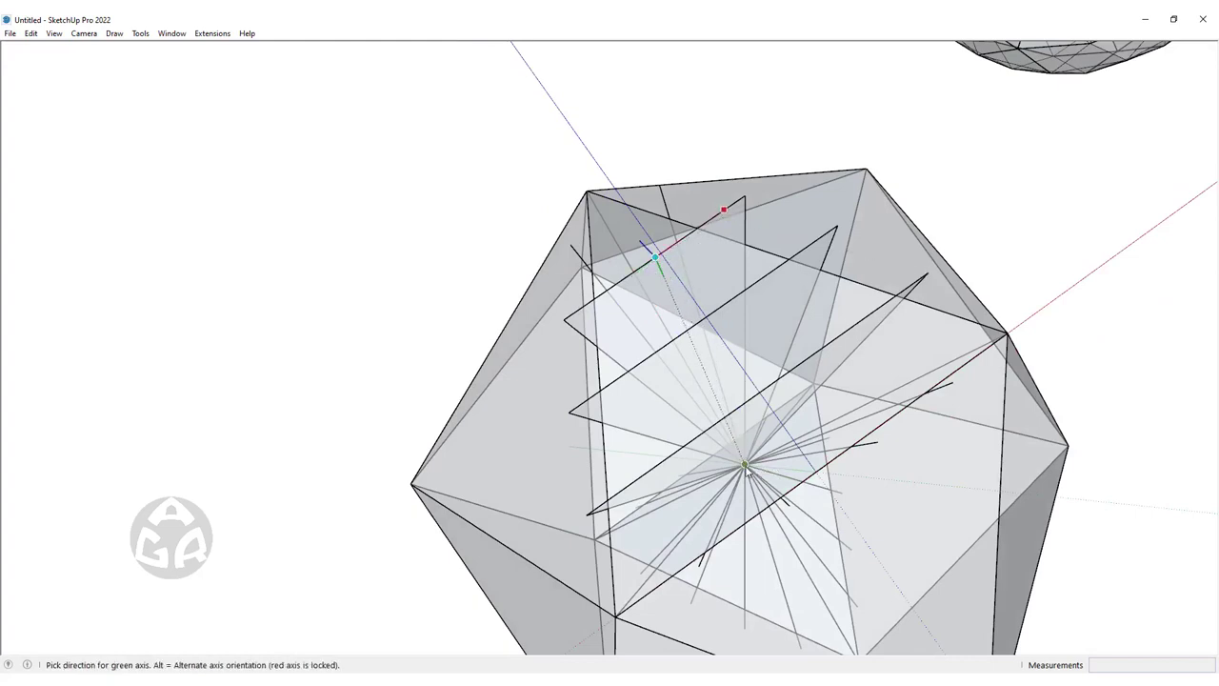
pyautogui.click(749, 198)
pyautogui.press('q')
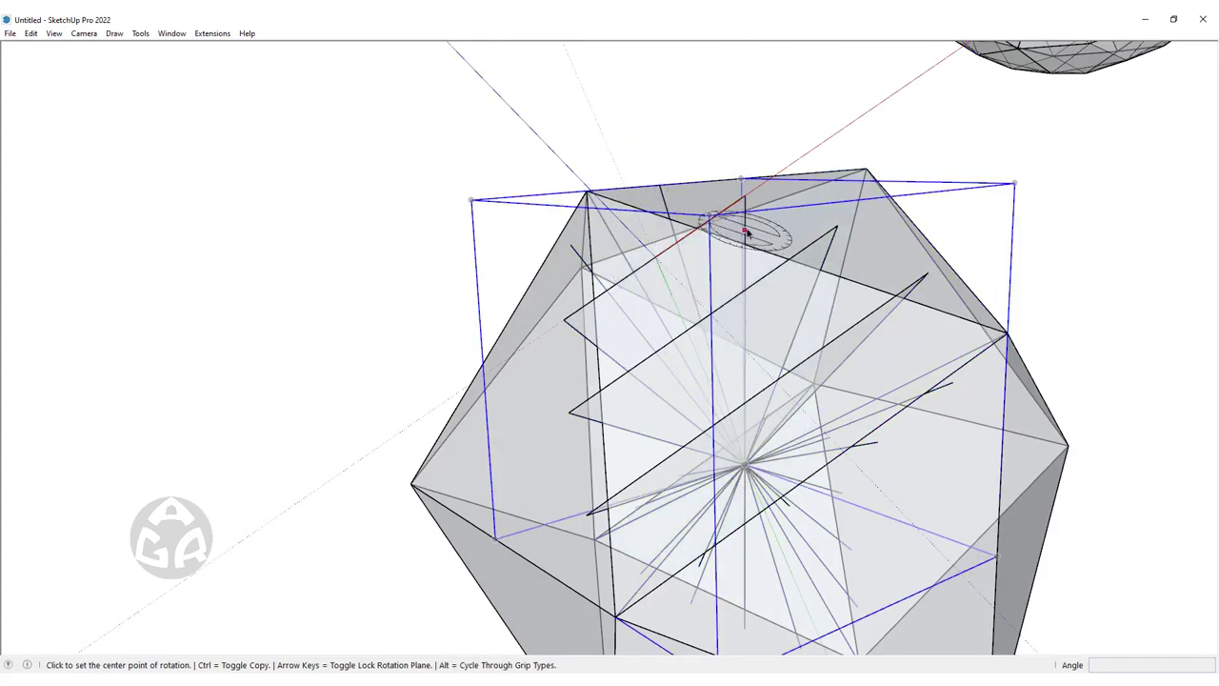
pyautogui.press('space')
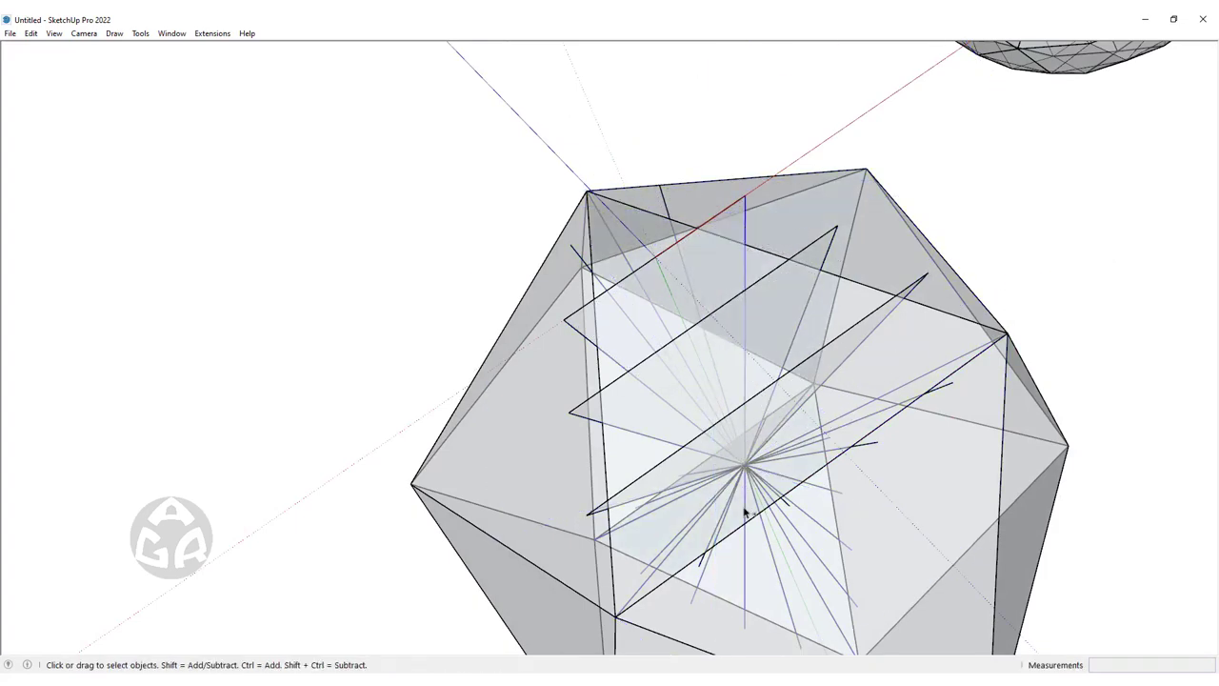
pyautogui.press('q')
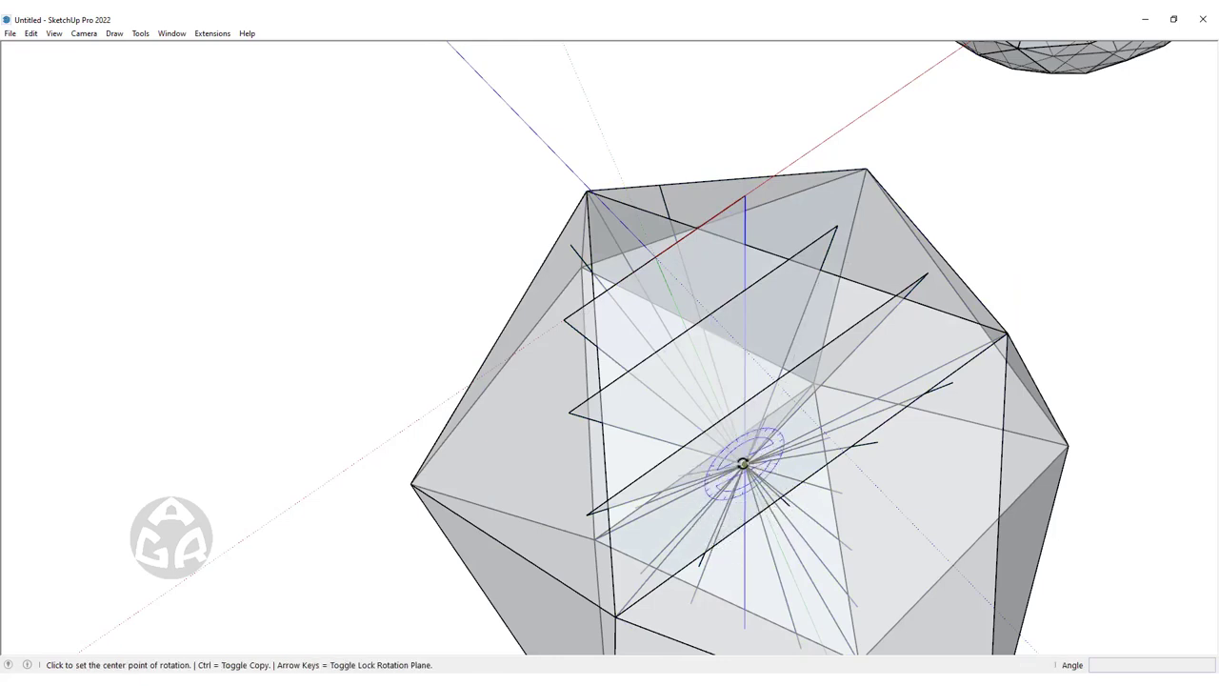
# Rotate the inner construction line about the icosahedron's centre, swinging it from the top vertex to a new angle
pyautogui.click(742, 463)
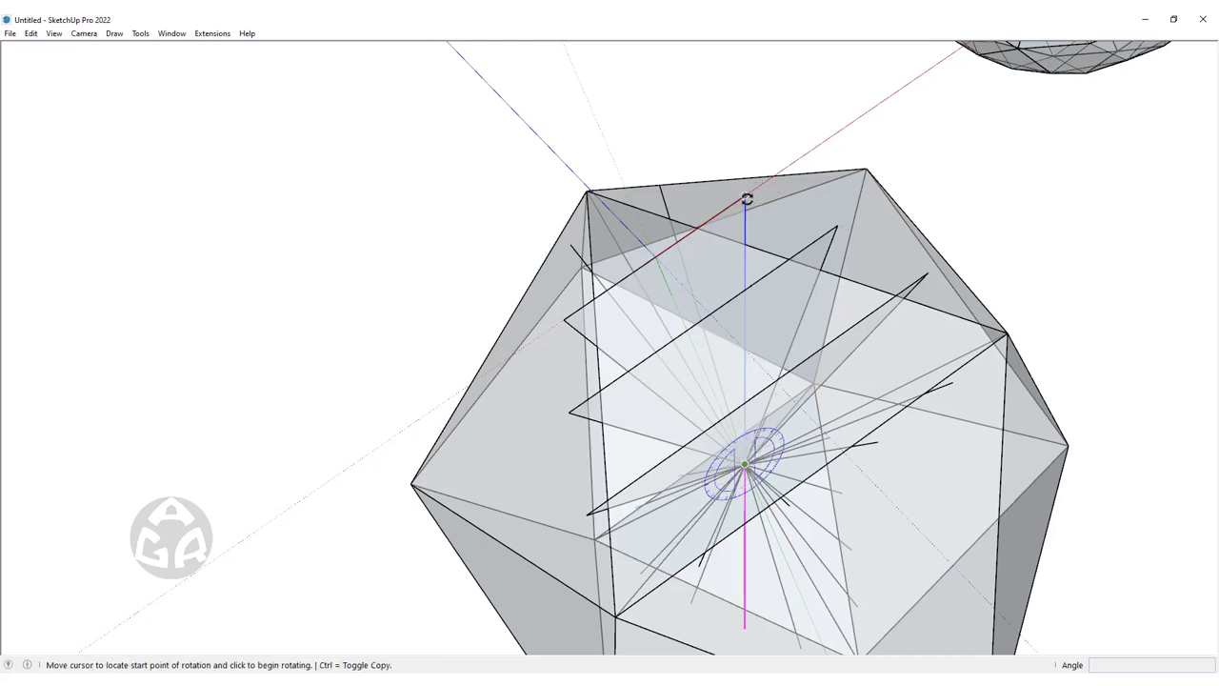
pyautogui.click(743, 197)
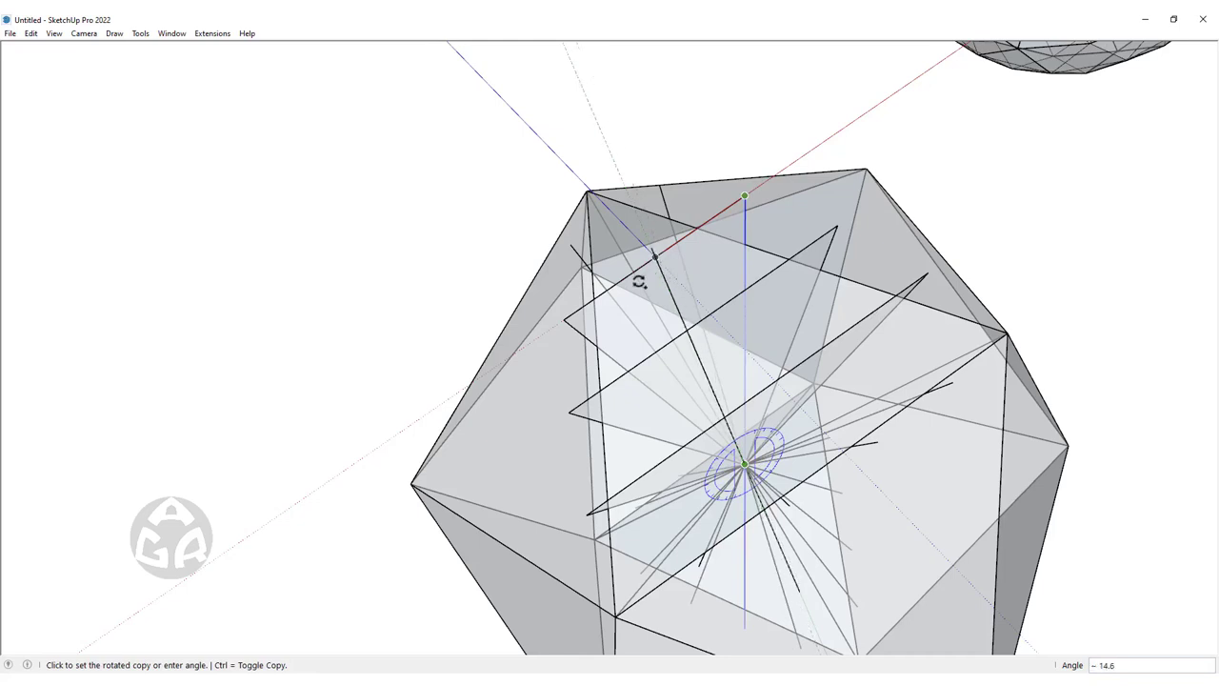
pyautogui.click(566, 317)
pyautogui.write('/2')
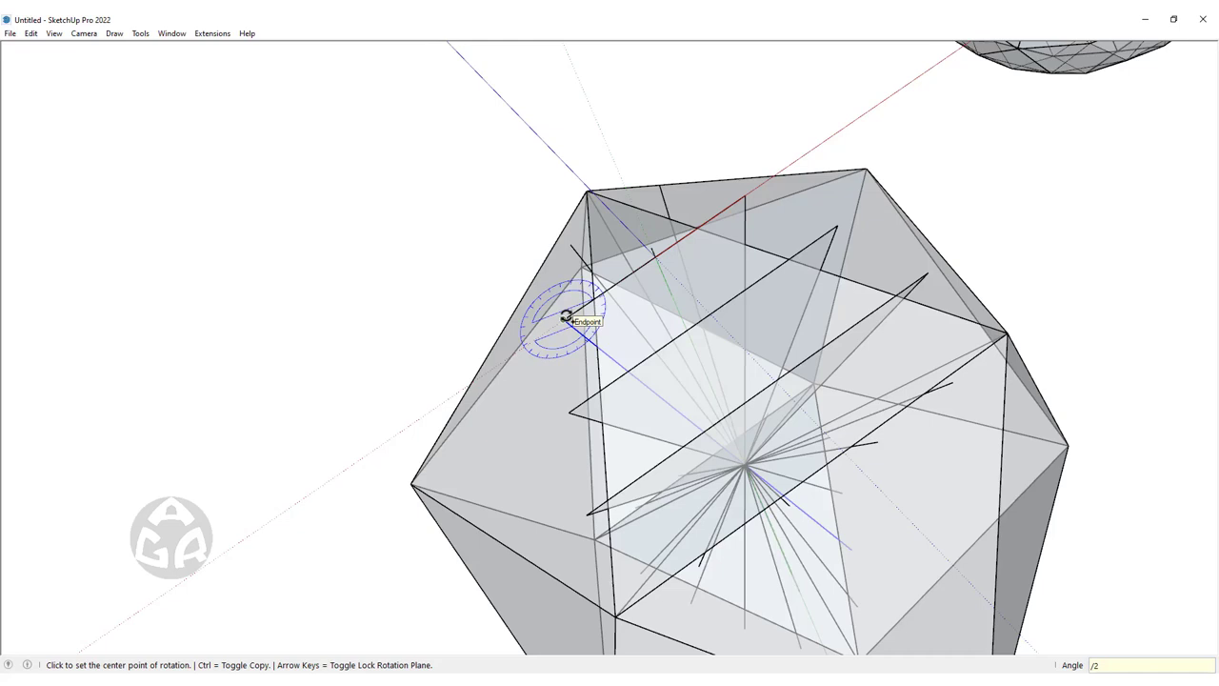
pyautogui.press('space')
pyautogui.scroll(-3, 609, 267)
# Re-place the drawing axes with their origin and red/green directions on the construction plane
pyautogui.scroll(2, 666, 367)
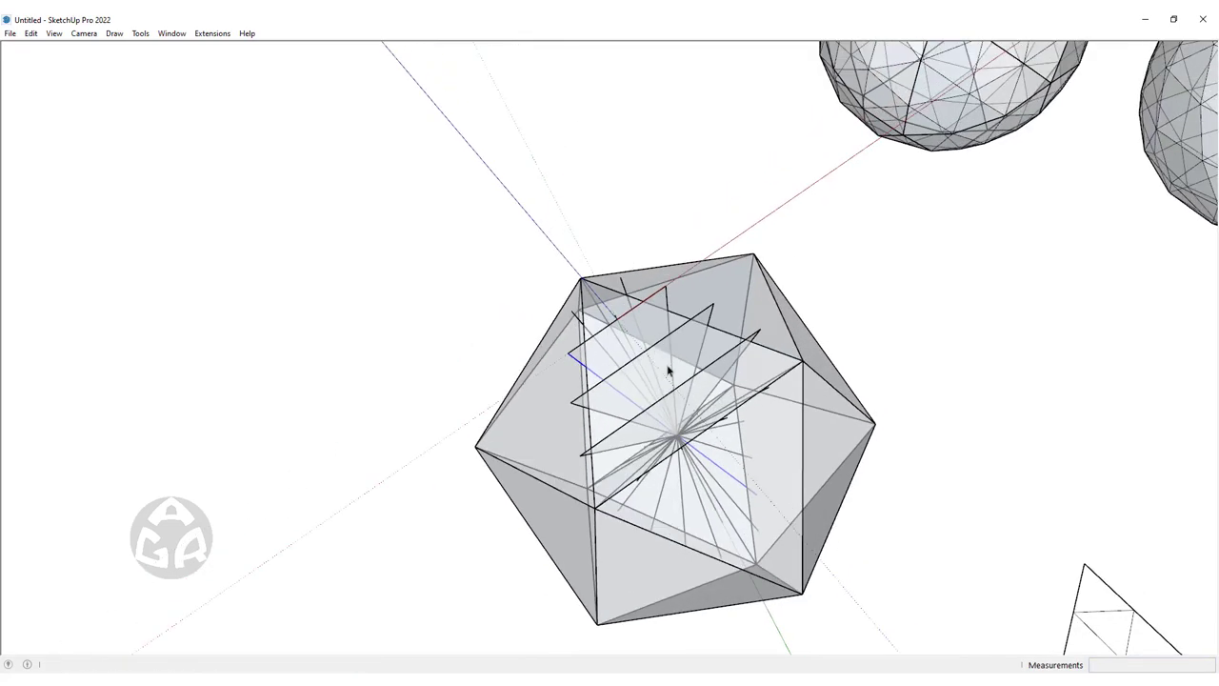
pyautogui.scroll(1, 667, 357)
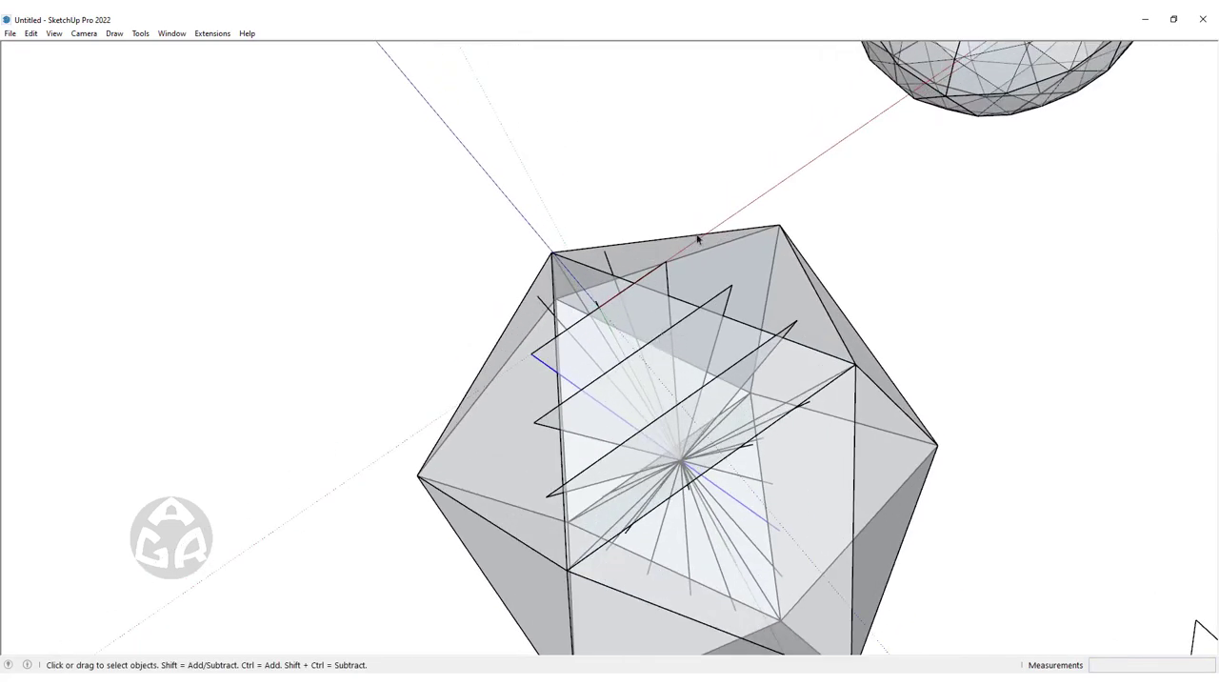
pyautogui.rightClick(729, 224)
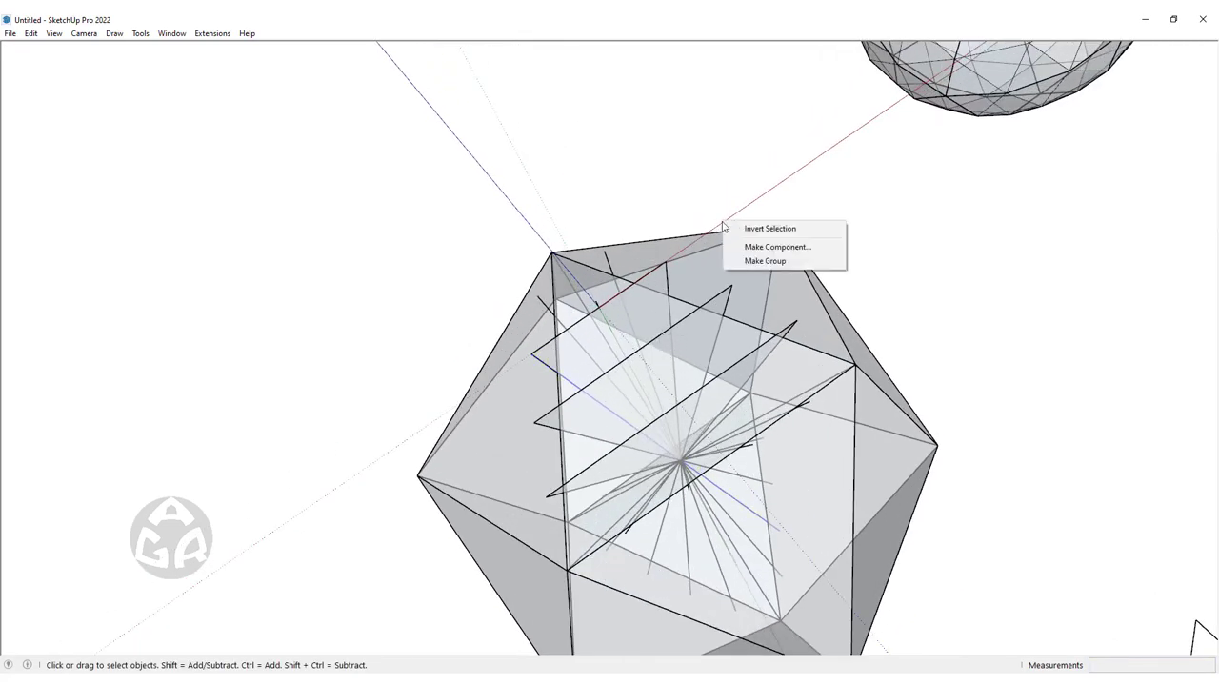
pyautogui.rightClick(743, 212)
pyautogui.click(761, 217)
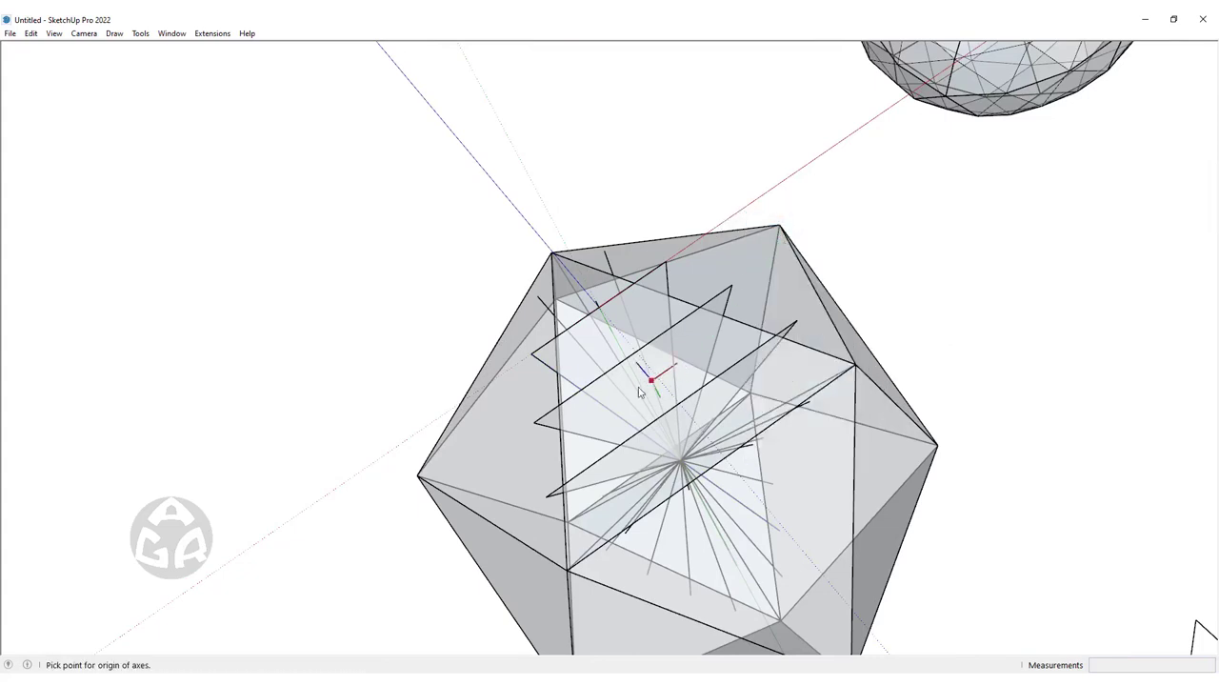
pyautogui.click(636, 355)
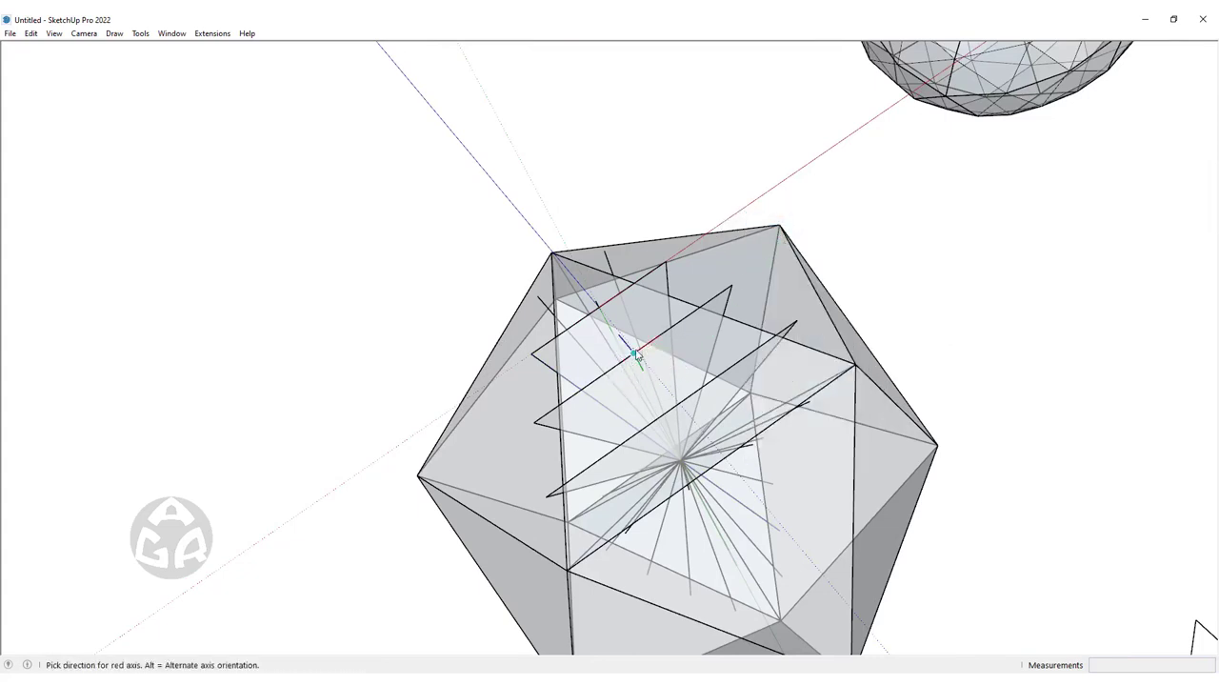
pyautogui.click(683, 324)
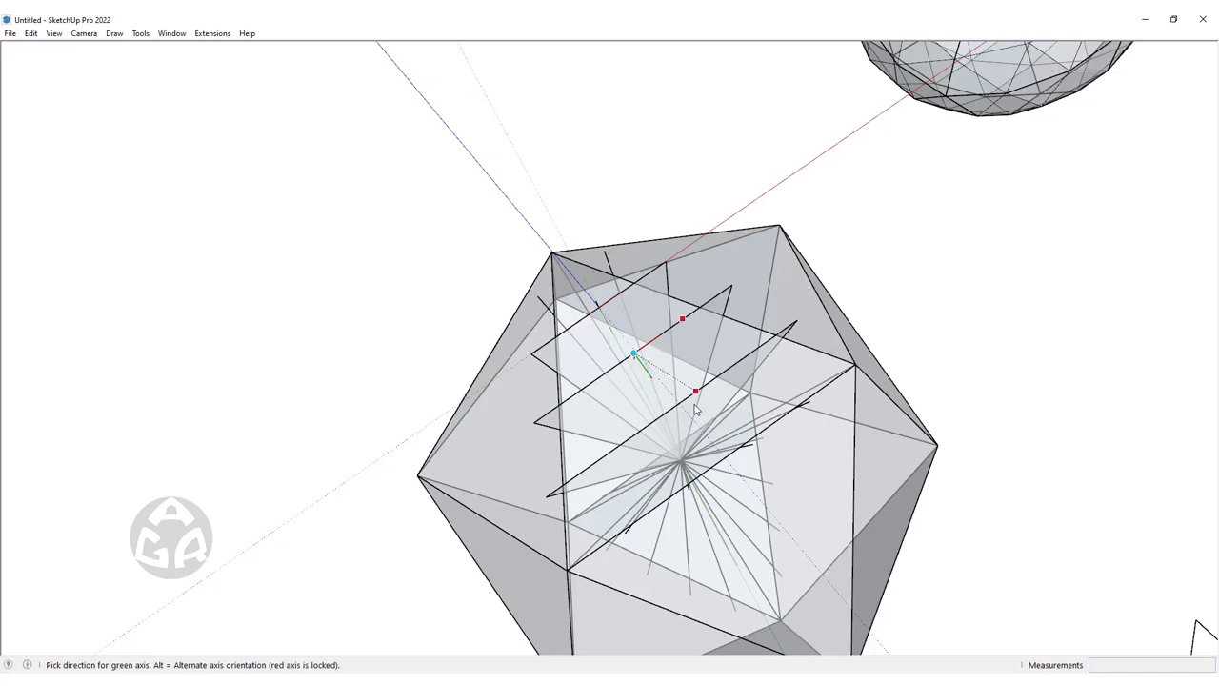
pyautogui.click(699, 468)
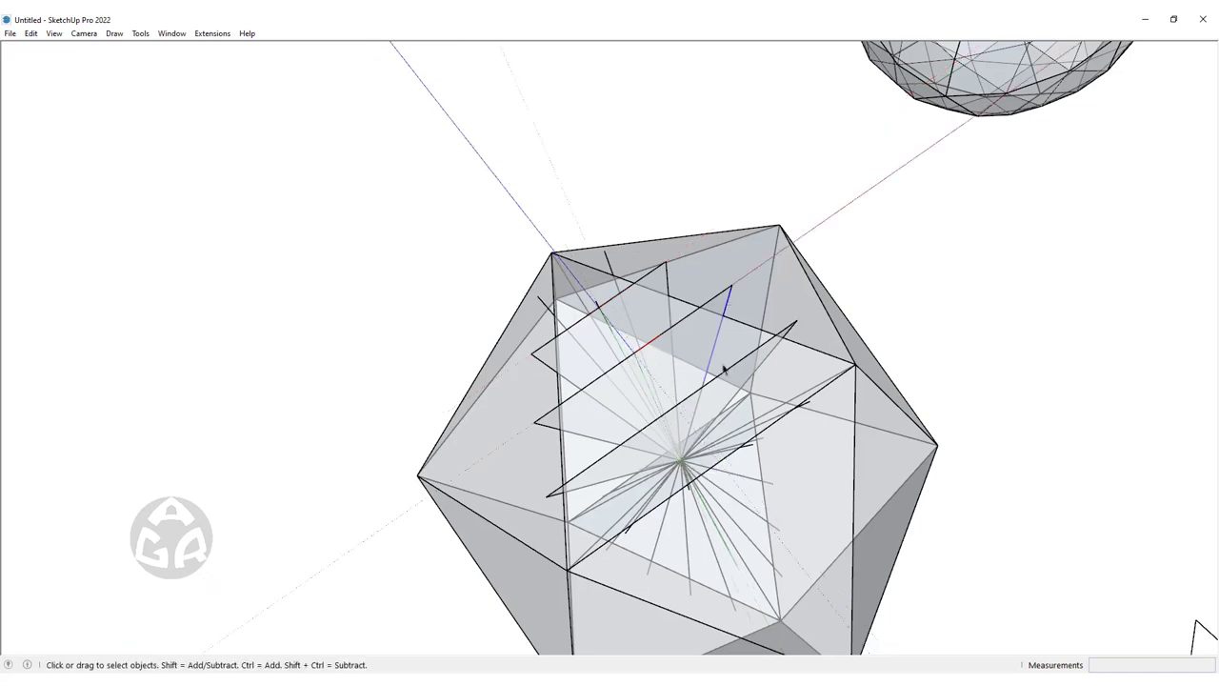
# Rotate the construction planes about the icosahedron's centre into their new position
pyautogui.press('q')
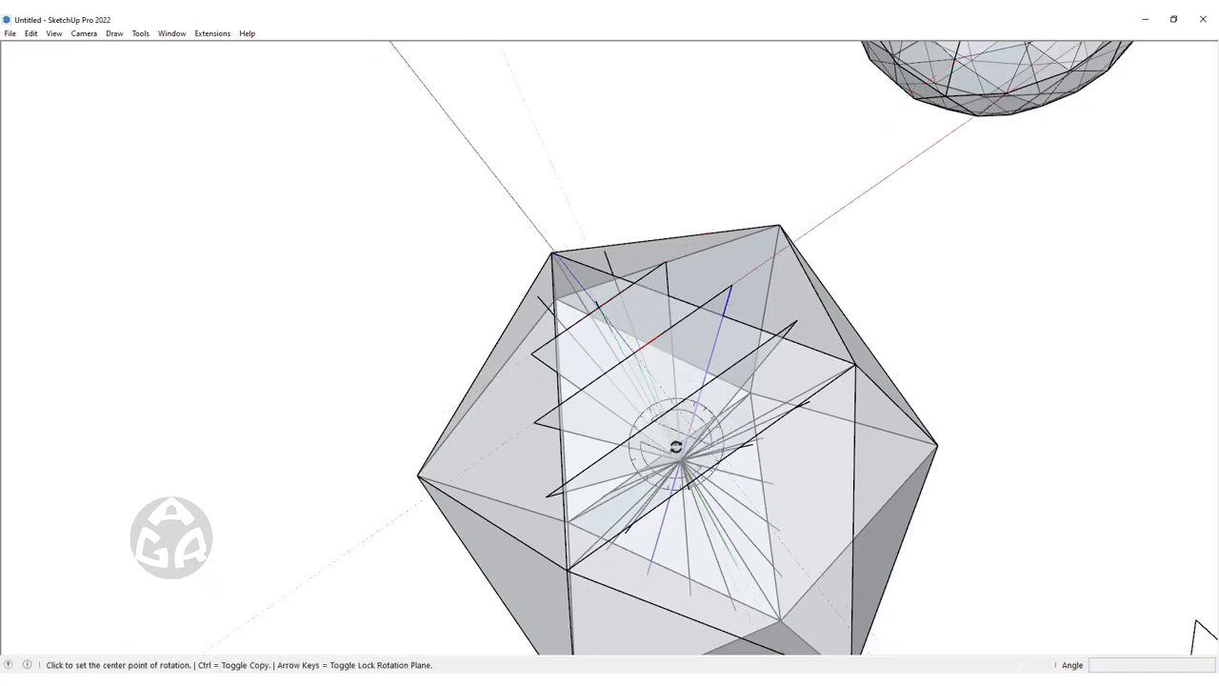
pyautogui.click(679, 461)
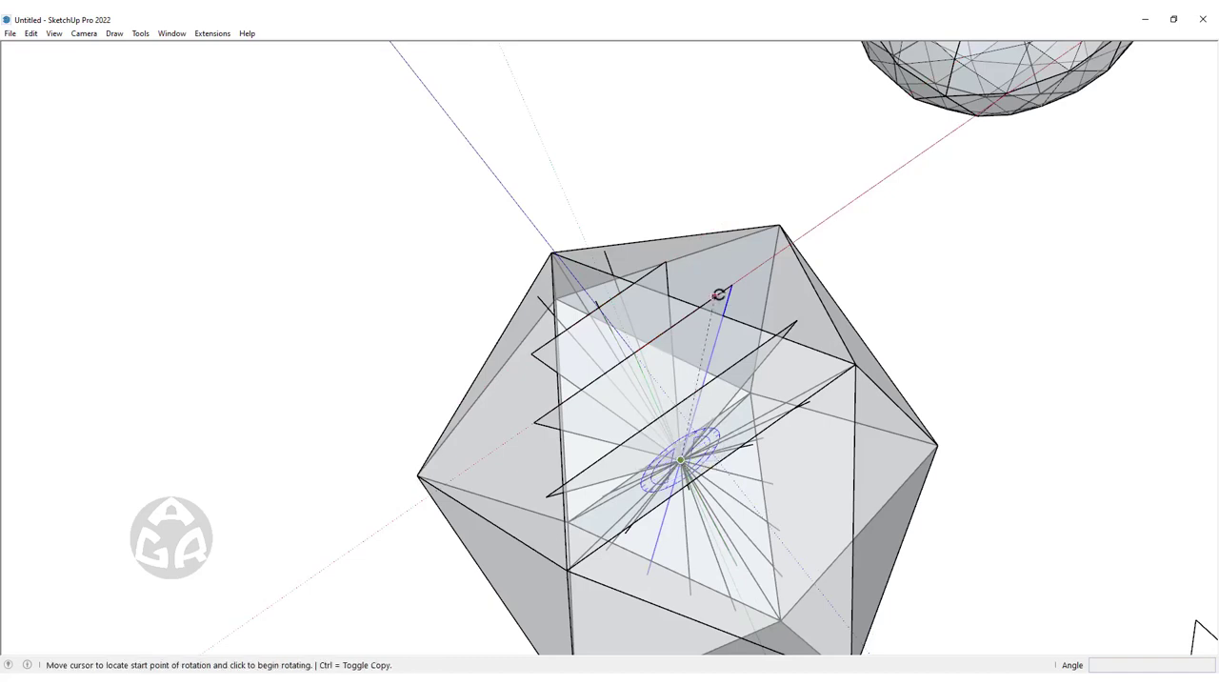
pyautogui.click(731, 284)
pyautogui.click(536, 419)
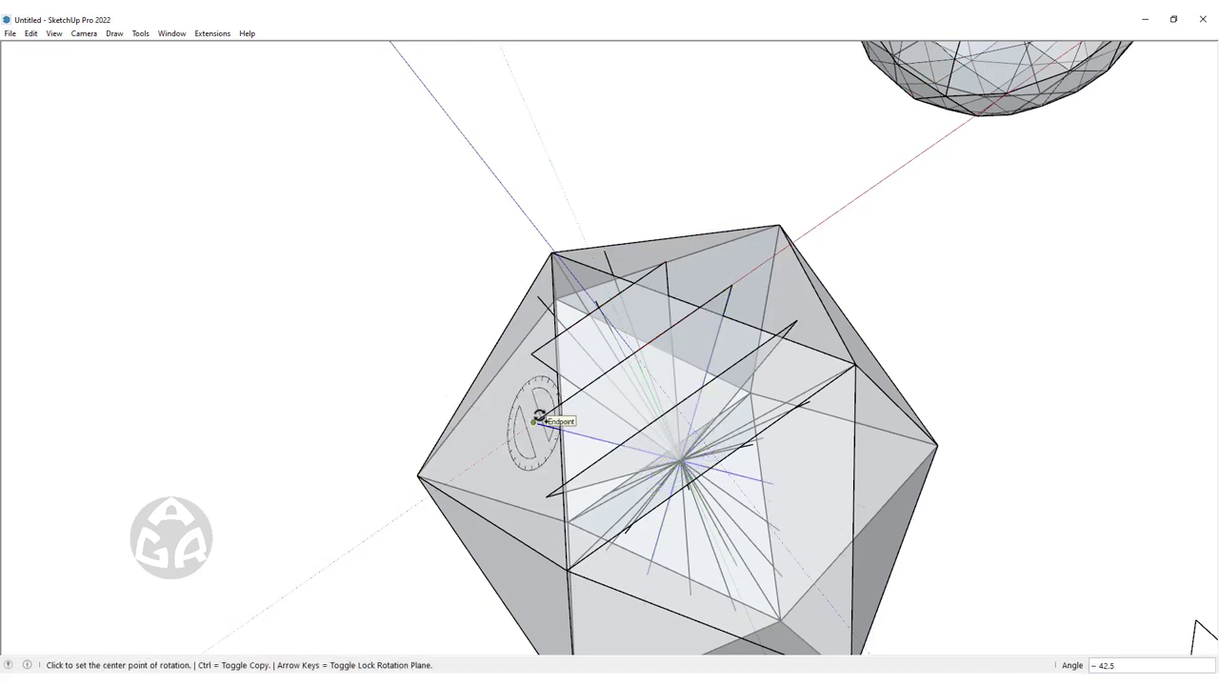
pyautogui.press('space')
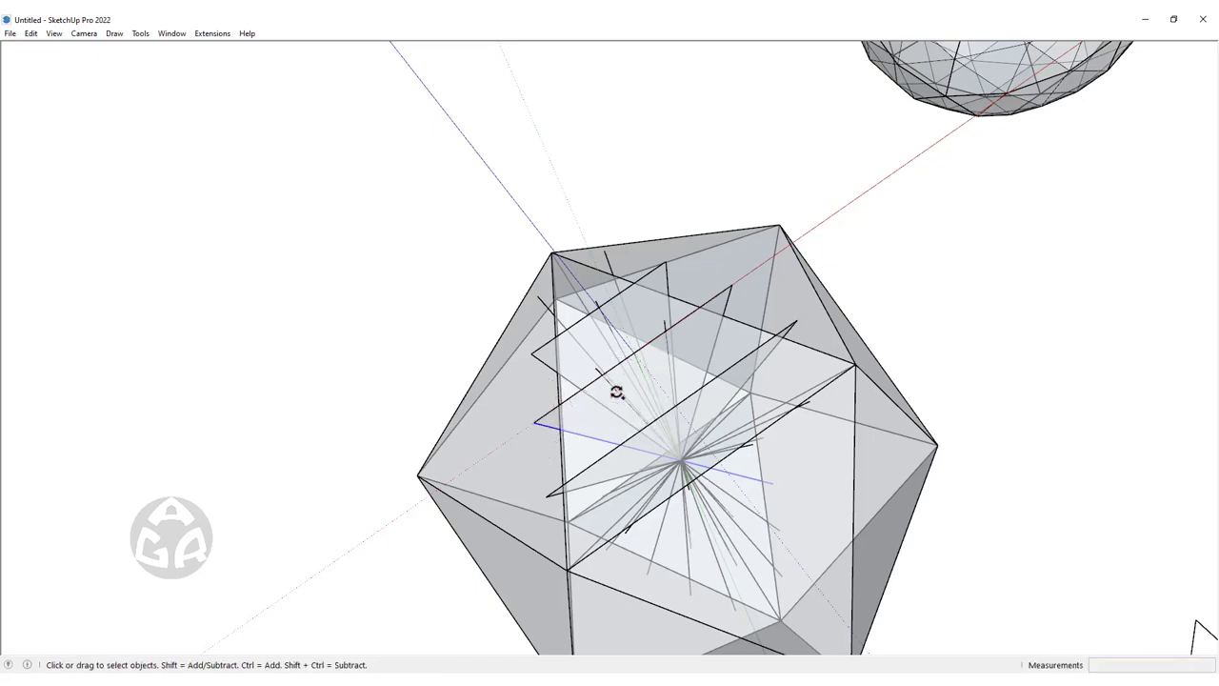
pyautogui.moveTo(615, 389)
pyautogui.mouseDown(button='middle')
pyautogui.moveTo(661, 412)
pyautogui.moveTo(653, 363)
pyautogui.moveTo(580, 272)
pyautogui.mouseUp(button='middle')
# Orbit around the icosahedron to inspect its inner construction planes
pyautogui.scroll(2, 579, 252)
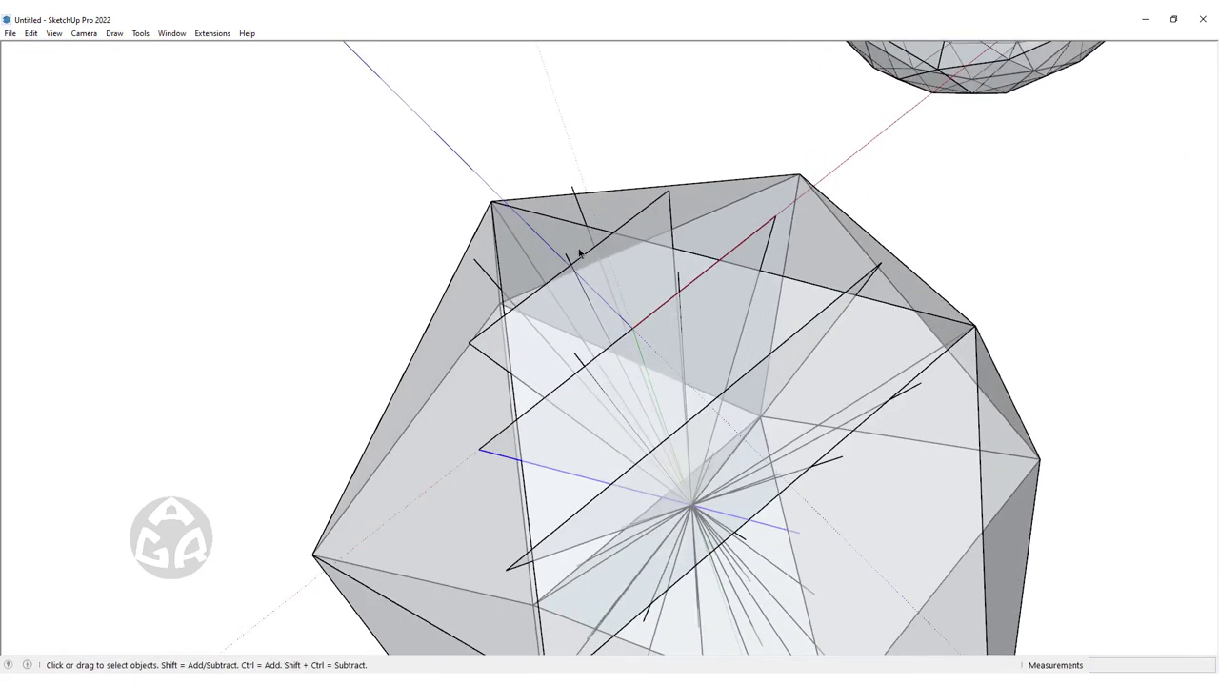
pyautogui.scroll(-2, 686, 304)
pyautogui.moveTo(698, 371); pyautogui.dragTo(631, 375, button='middle')
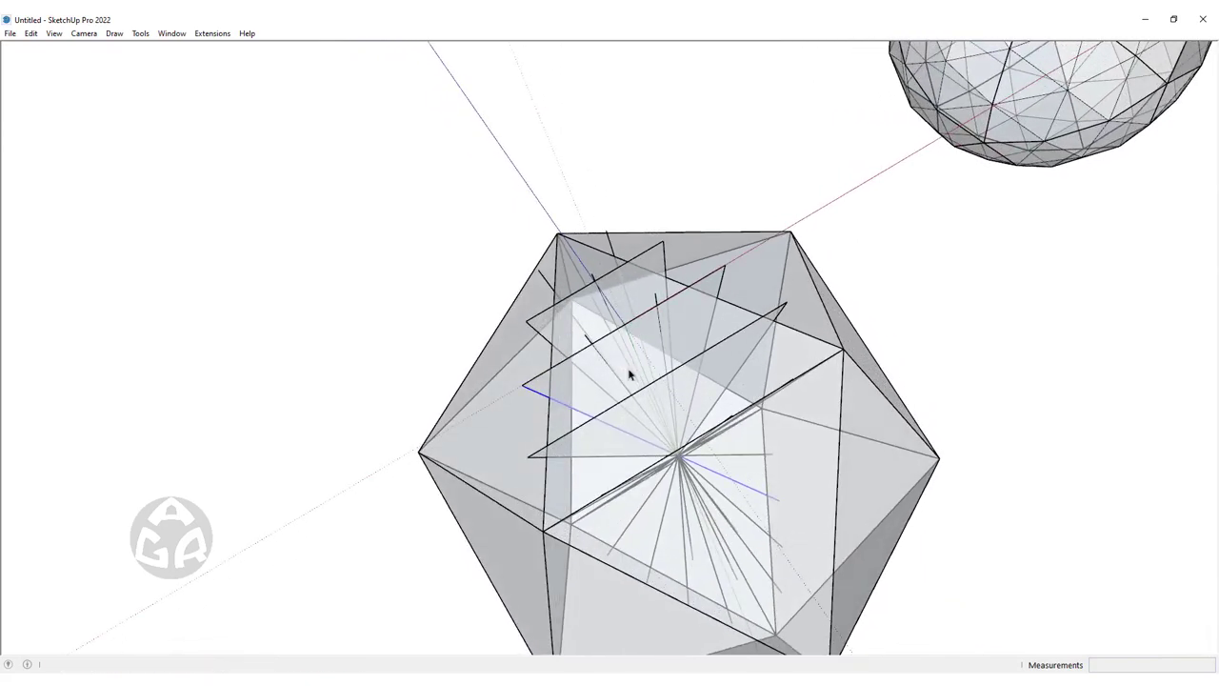
pyautogui.scroll(2, 631, 375)
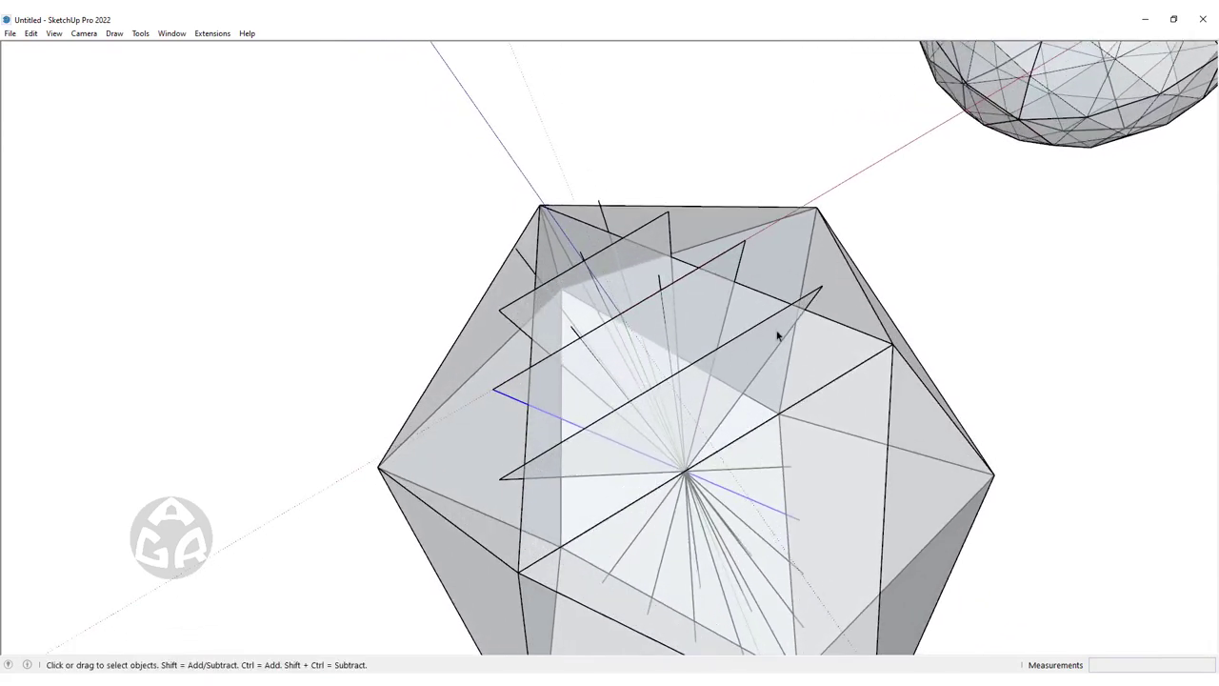
pyautogui.scroll(-2, 777, 335)
pyautogui.scroll(-1, 756, 349)
pyautogui.moveTo(740, 375)
pyautogui.mouseDown(button='middle')
pyautogui.moveTo(549, 378)
pyautogui.moveTo(596, 296)
pyautogui.moveTo(658, 400)
pyautogui.mouseUp(button='middle')
pyautogui.scroll(2, 715, 386)
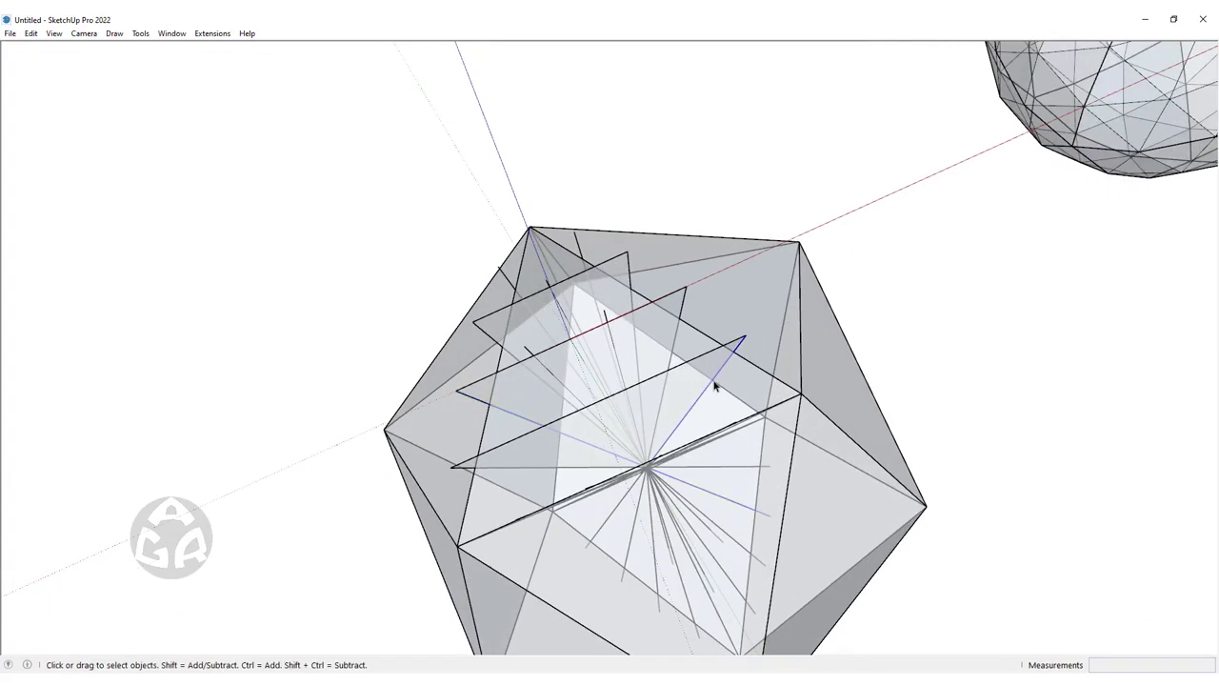
pyautogui.moveTo(630, 492)
pyautogui.mouseDown(button='middle')
pyautogui.moveTo(667, 343)
pyautogui.moveTo(631, 467)
pyautogui.mouseUp(button='middle')
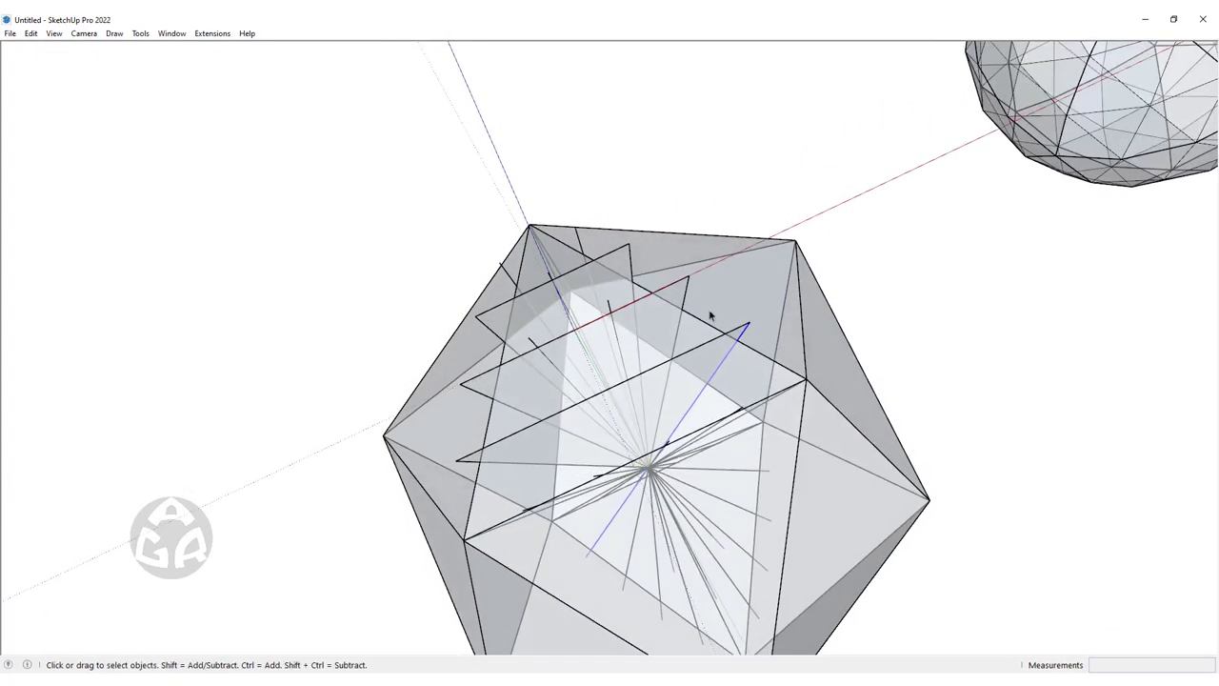
# Reposition the drawing axes with their origin at an inner construction line's midpoint
pyautogui.rightClick(812, 219)
pyautogui.click(860, 225)
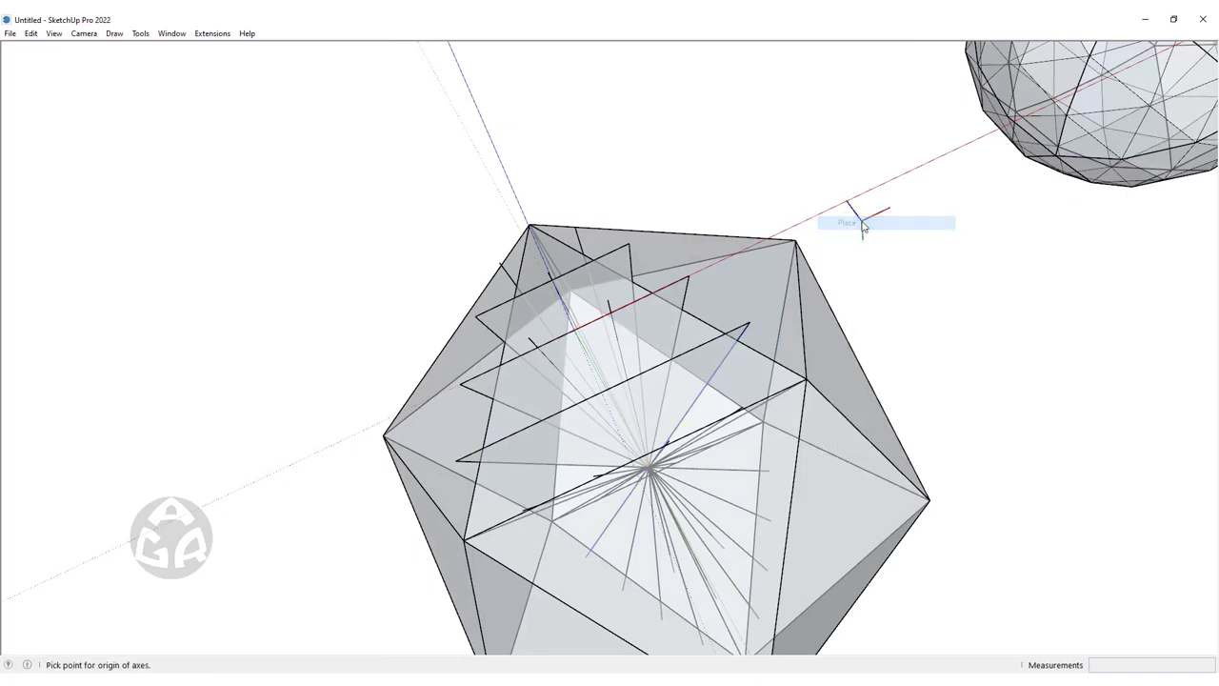
pyautogui.click(602, 393)
pyautogui.click(683, 353)
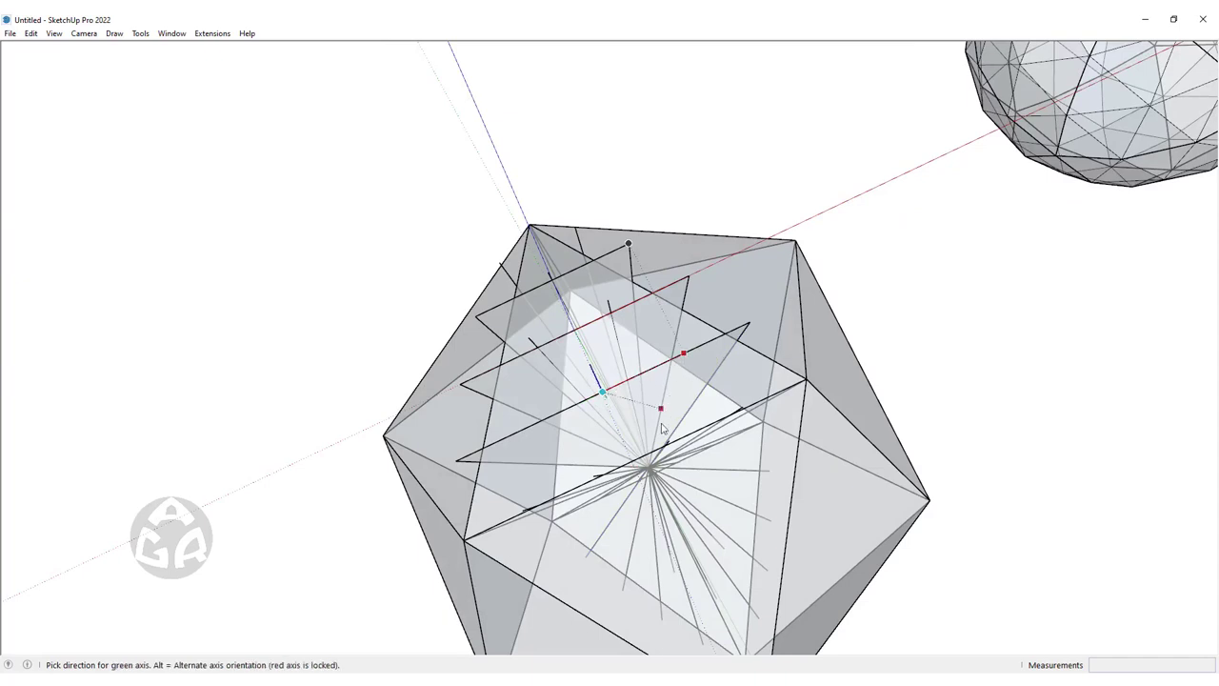
pyautogui.click(647, 467)
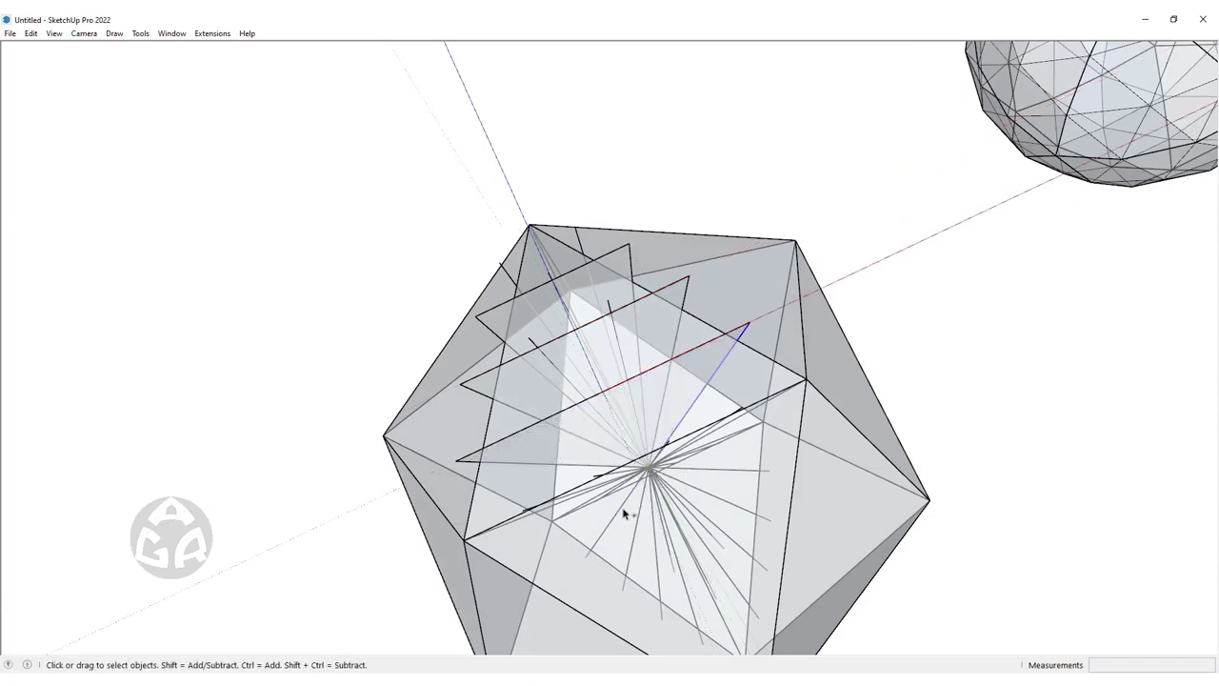
pyautogui.moveTo(623, 514); pyautogui.dragTo(688, 354, button='middle')
# Rotate-copy the radial line about the icosahedron's centre from the outer vertex, in four equal steps
pyautogui.press('q')
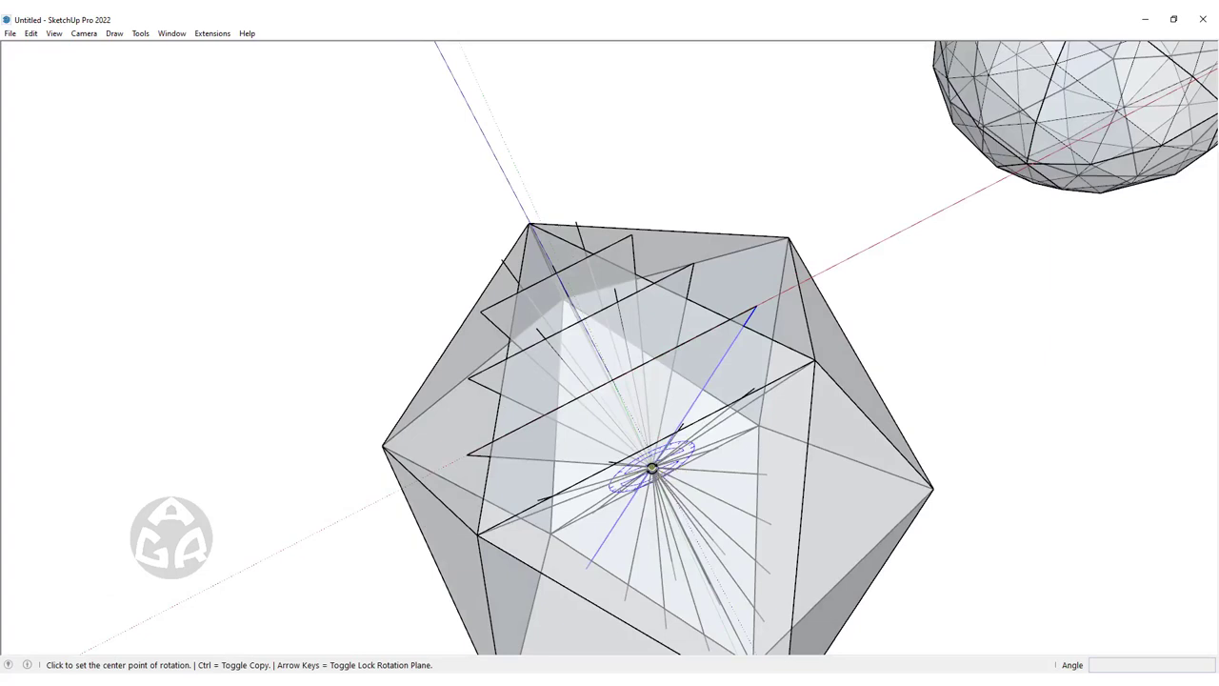
pyautogui.click(652, 467)
pyautogui.click(756, 307)
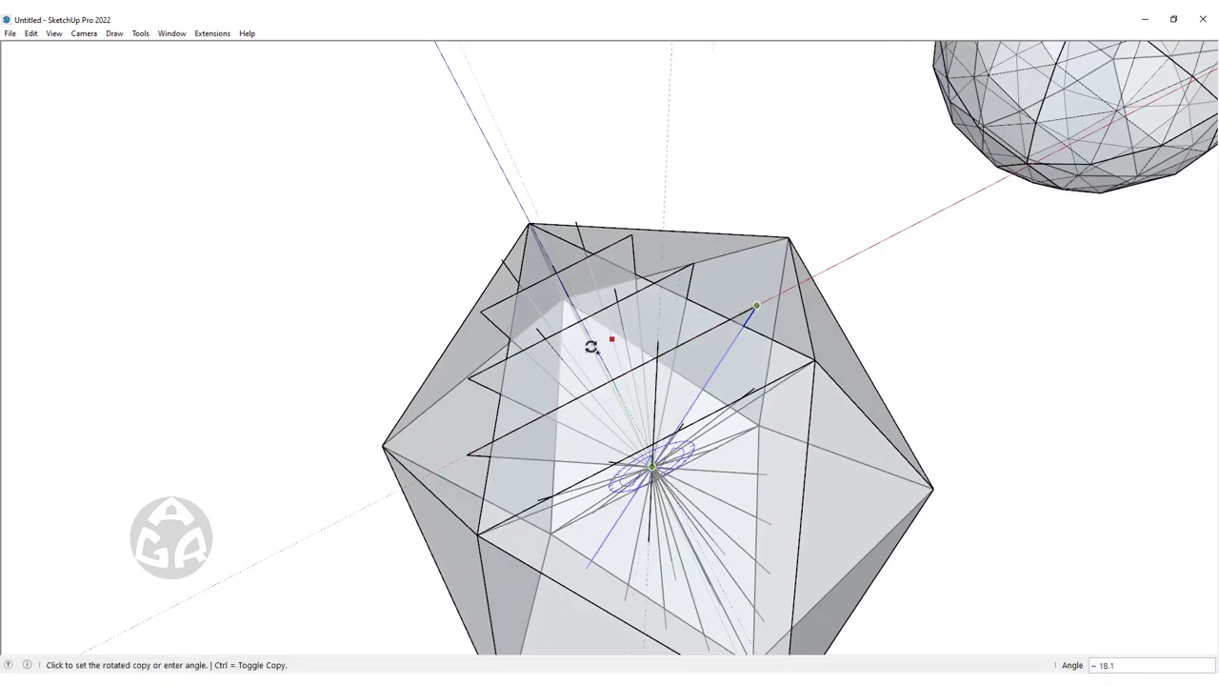
pyautogui.click(468, 455)
pyautogui.write('/4')
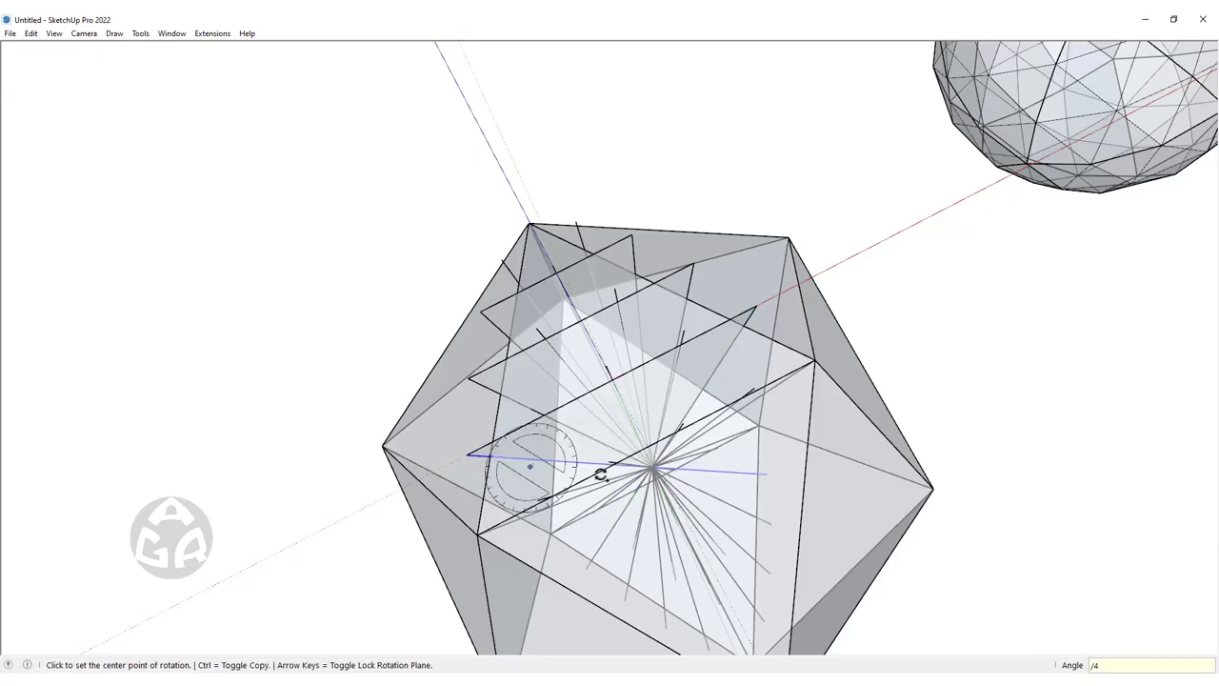
pyautogui.moveTo(599, 473)
pyautogui.mouseDown(button='middle')
pyautogui.moveTo(630, 312)
pyautogui.moveTo(693, 226)
pyautogui.moveTo(939, 174)
pyautogui.moveTo(1026, 142)
pyautogui.moveTo(686, 113)
pyautogui.moveTo(321, 264)
pyautogui.moveTo(685, 618)
pyautogui.moveTo(953, 267)
pyautogui.moveTo(647, 400)
pyautogui.moveTo(1015, 169)
pyautogui.moveTo(517, 86)
pyautogui.mouseUp(button='middle')
# Select the flat subdivided triangle and orbit close to the icosahedron's slices
pyautogui.click(1022, 498)
pyautogui.moveTo(1022, 498)
pyautogui.mouseDown(button='middle')
pyautogui.moveTo(803, 362)
pyautogui.moveTo(394, 502)
pyautogui.mouseUp(button='middle')
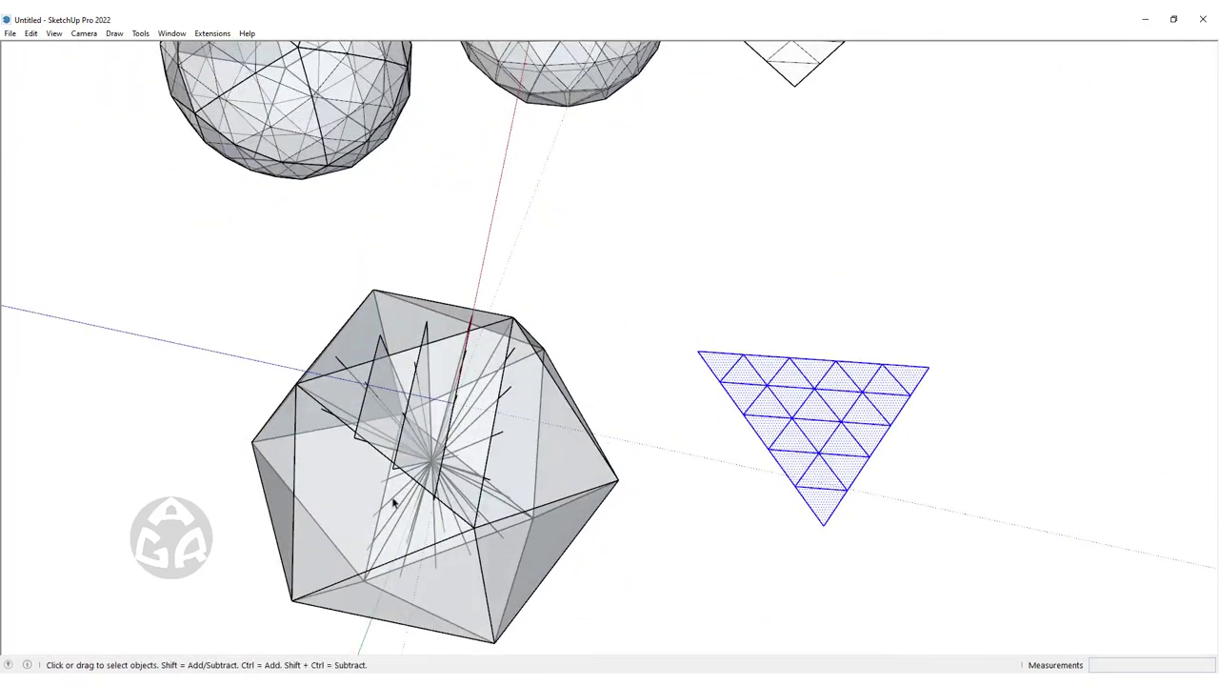
pyautogui.moveTo(466, 405)
pyautogui.mouseDown(button='middle')
pyautogui.moveTo(391, 435)
pyautogui.moveTo(155, 346)
pyautogui.moveTo(569, 416)
pyautogui.moveTo(521, 499)
pyautogui.mouseUp(button='middle')
pyautogui.moveTo(616, 306)
pyautogui.mouseDown(button='middle')
pyautogui.moveTo(533, 247)
pyautogui.moveTo(423, 195)
pyautogui.mouseUp(button='middle')
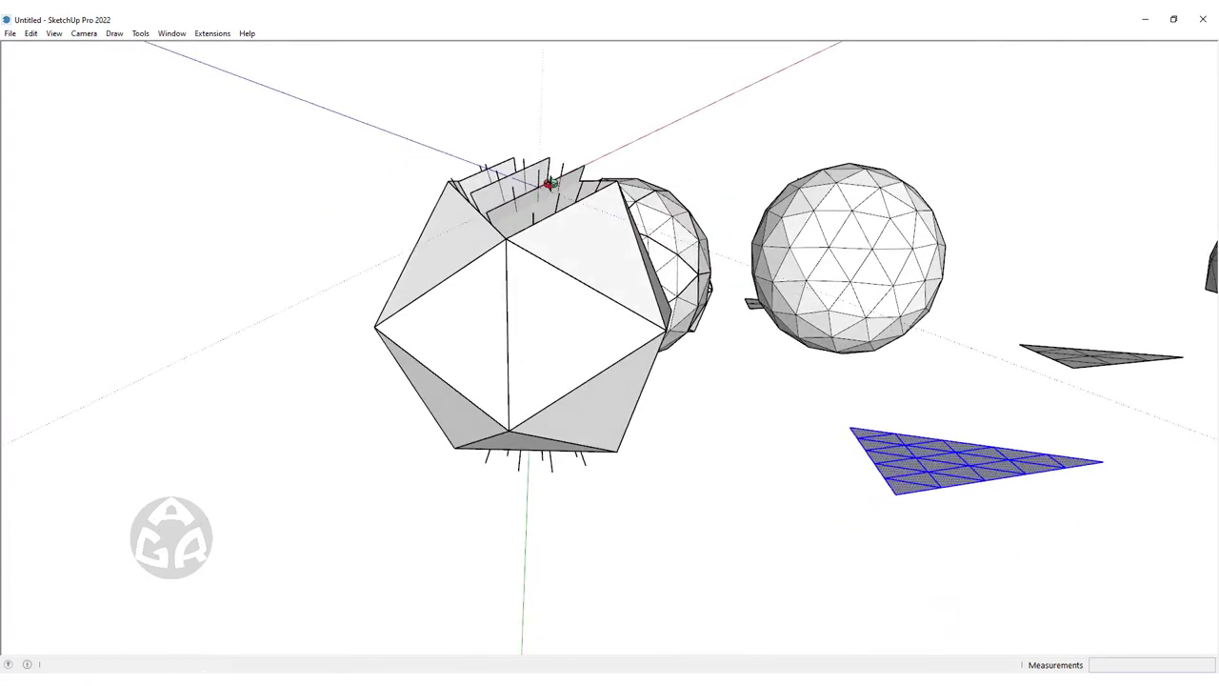
pyautogui.moveTo(611, 251); pyautogui.dragTo(644, 375, button='middle')
pyautogui.scroll(3, 645, 375)
# Draw edges between construction points to form the patch's first triangular faces
pyautogui.press('l')
pyautogui.click(485, 390)
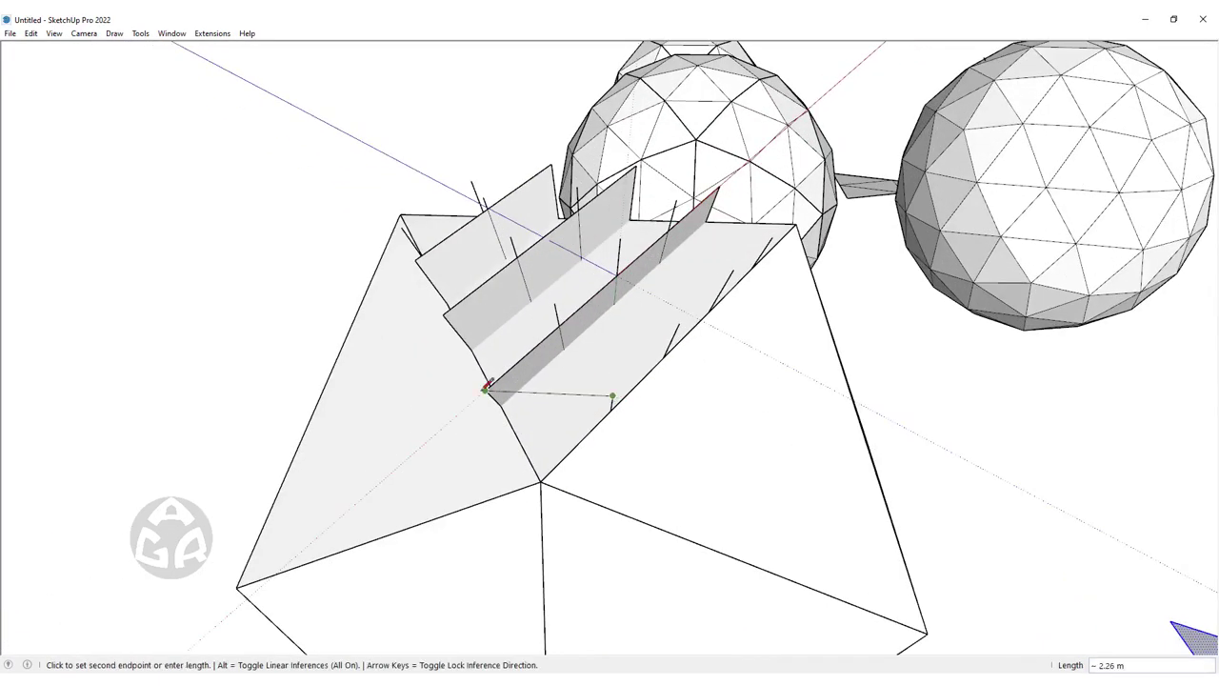
pyautogui.click(612, 395)
pyautogui.click(554, 303)
pyautogui.click(443, 314)
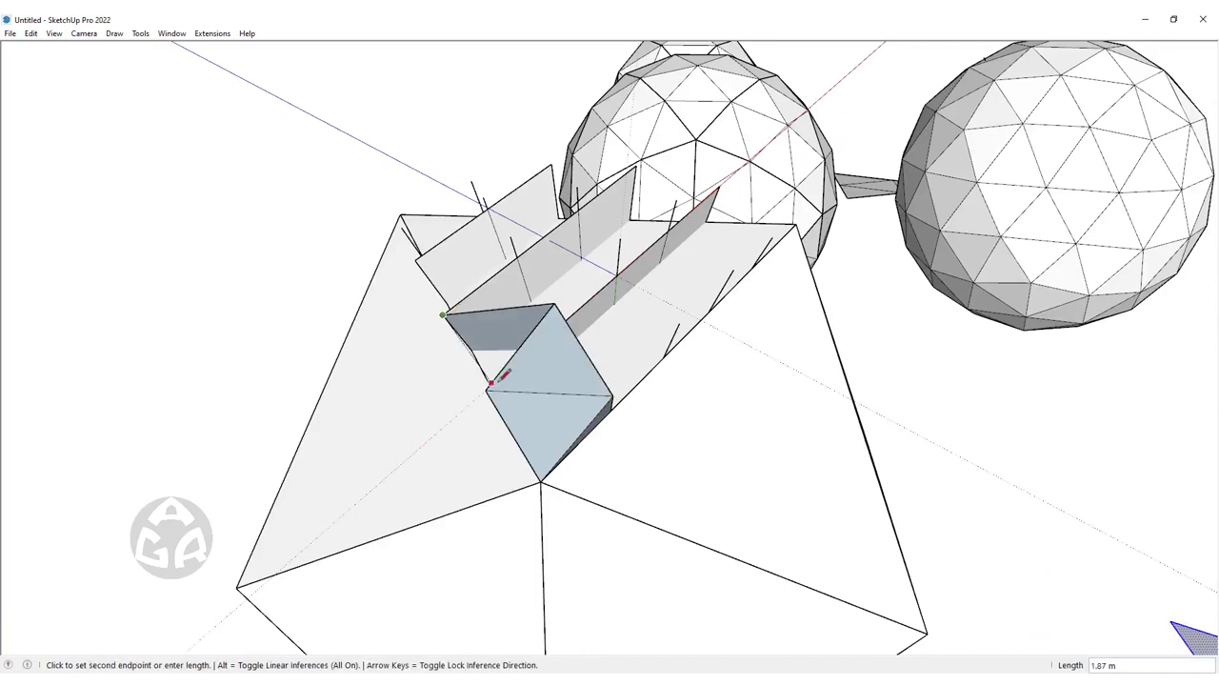
pyautogui.click(510, 238)
pyautogui.click(554, 303)
pyautogui.click(619, 238)
pyautogui.click(576, 190)
pyautogui.click(510, 238)
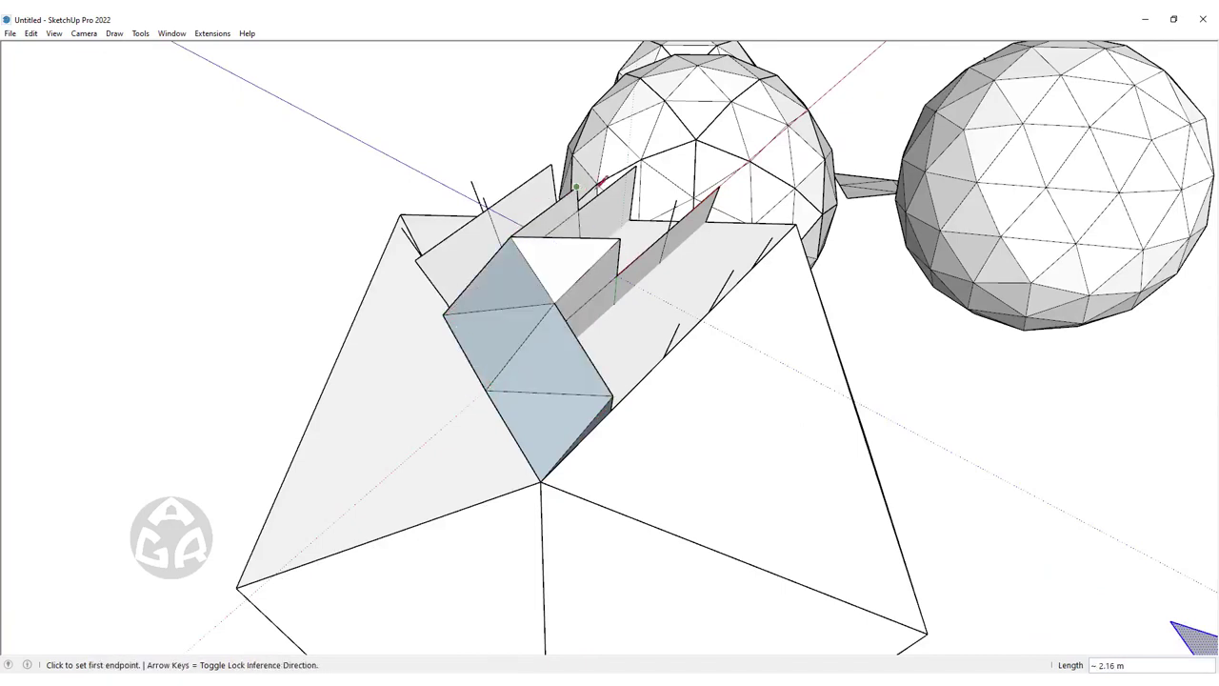
pyautogui.click(619, 238)
pyautogui.click(678, 324)
pyautogui.click(607, 393)
# Add more triangular faces along the patch side and top toward the icosahedron vertex
pyautogui.moveTo(608, 393); pyautogui.dragTo(613, 426, button='middle')
pyautogui.click(612, 427)
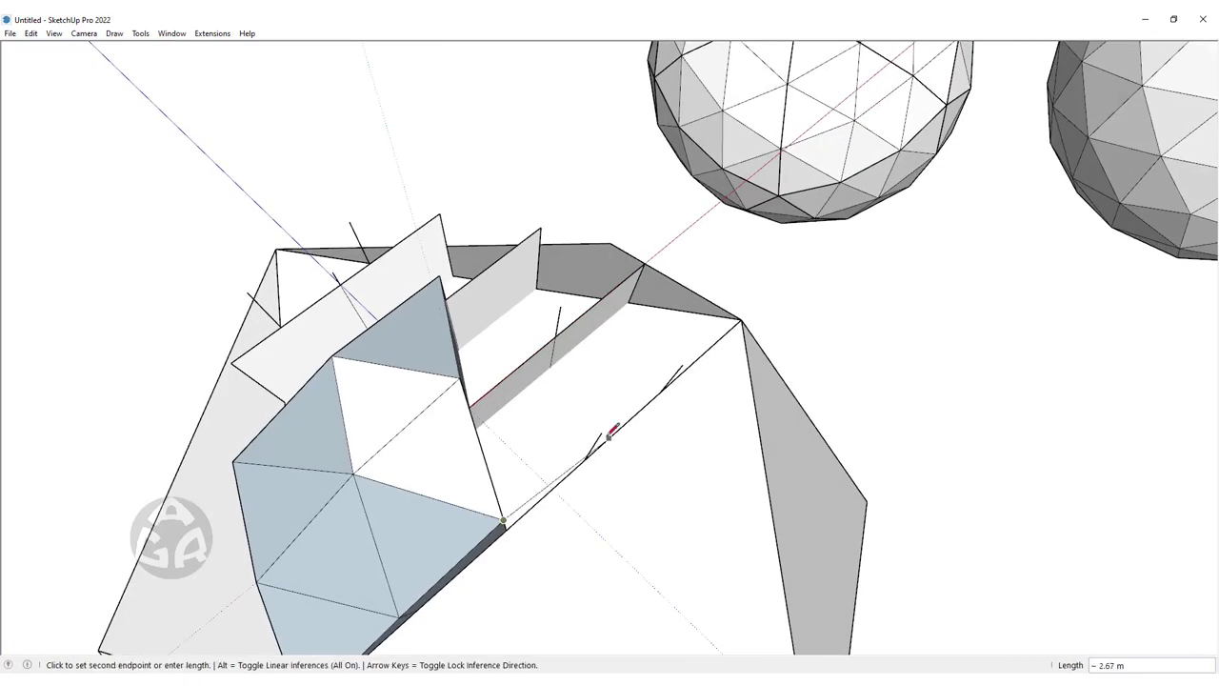
pyautogui.click(563, 303)
pyautogui.click(740, 318)
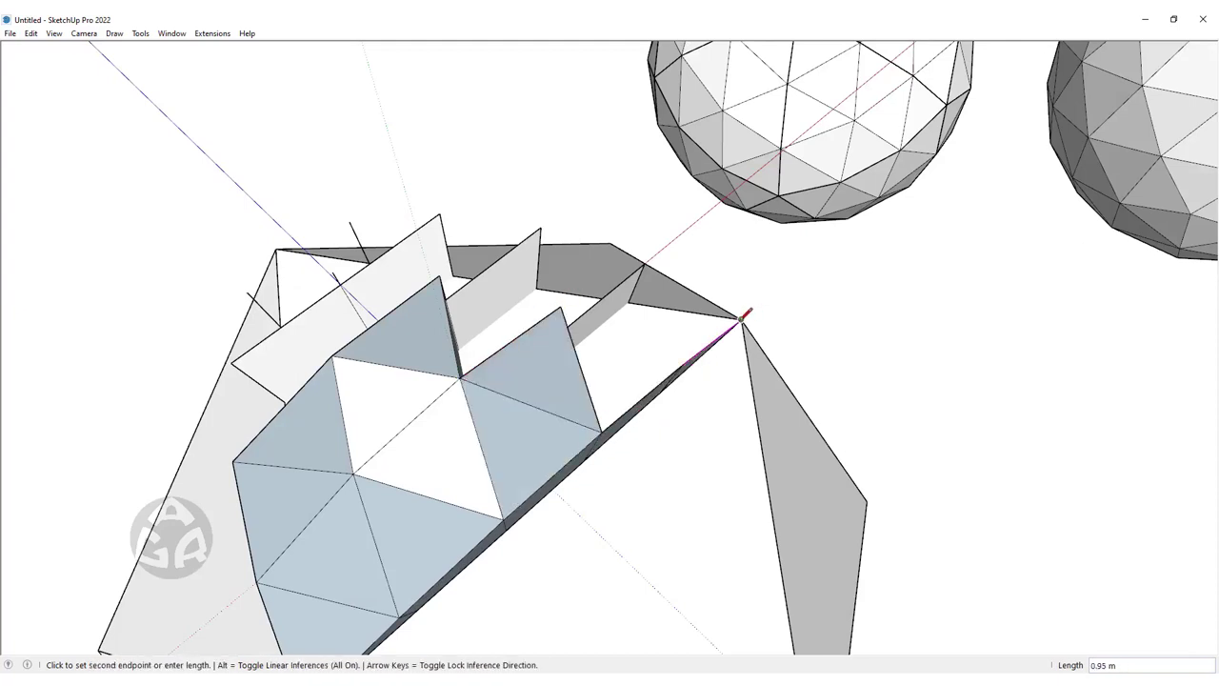
pyautogui.click(643, 264)
pyautogui.click(684, 361)
pyautogui.click(686, 362)
pyautogui.click(563, 218)
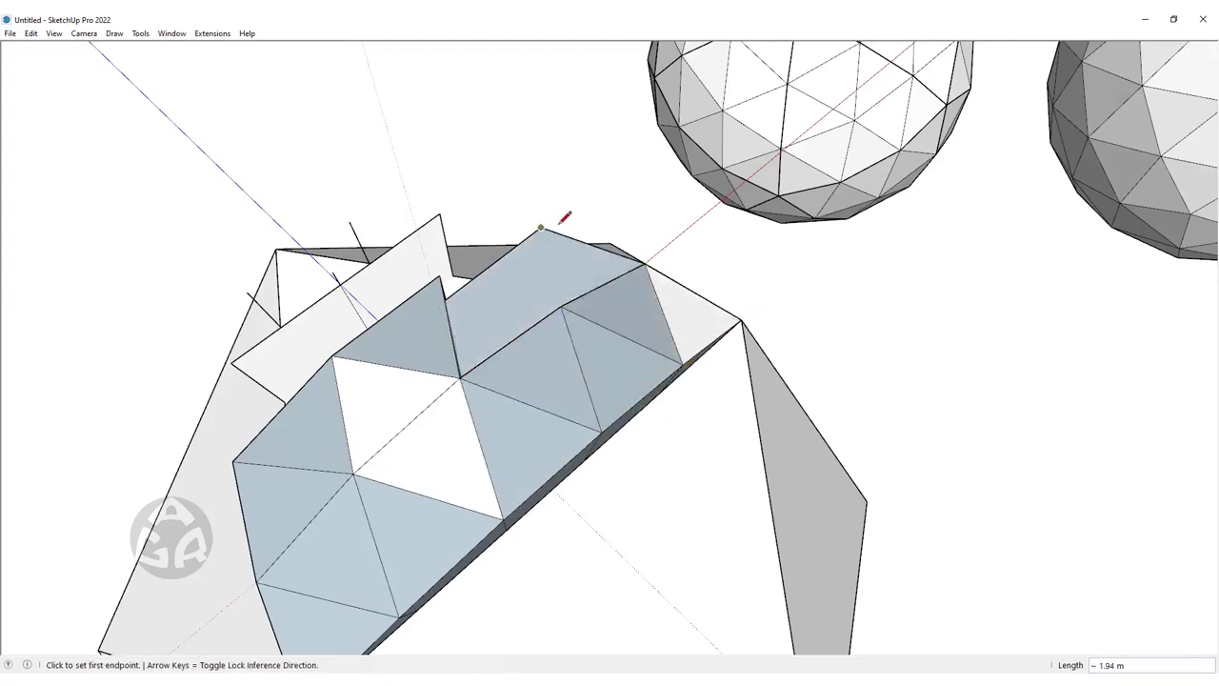
# Close the remaining faces against the slice wall, corner and top edge
pyautogui.moveTo(563, 218); pyautogui.dragTo(595, 508, button='middle')
pyautogui.click(645, 381)
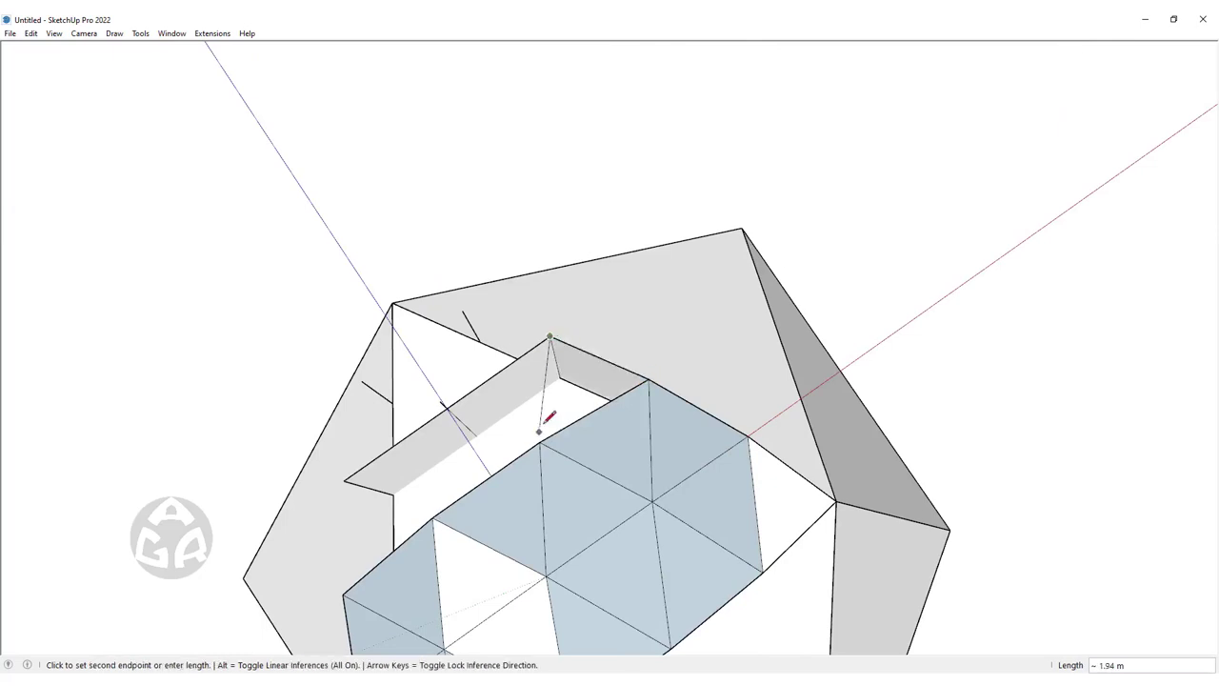
pyautogui.click(461, 411)
pyautogui.moveTo(461, 410); pyautogui.dragTo(667, 371, button='middle')
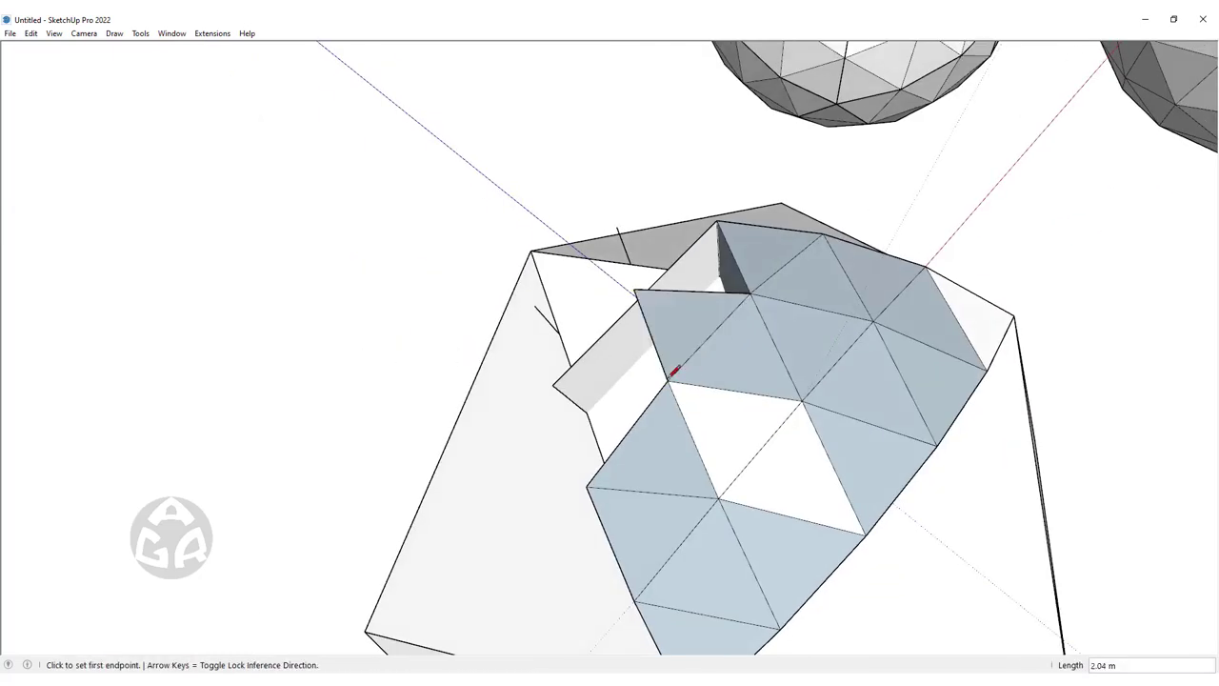
pyautogui.click(567, 364)
pyautogui.click(534, 304)
pyautogui.click(633, 289)
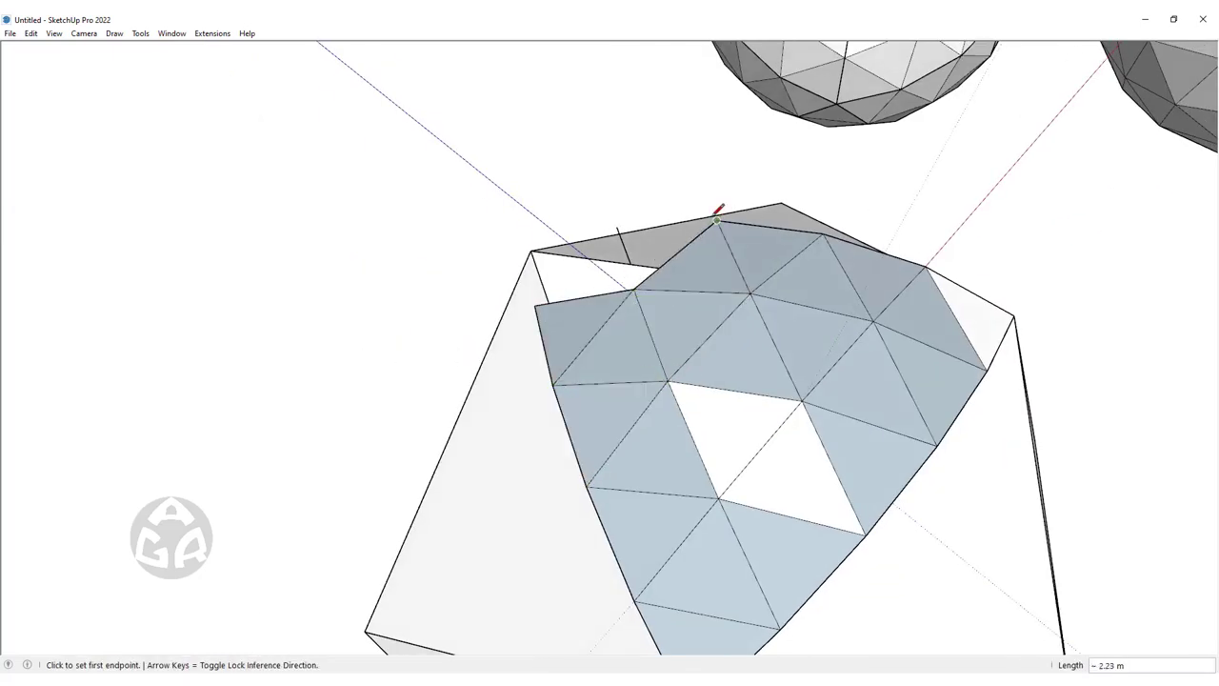
pyautogui.click(620, 224)
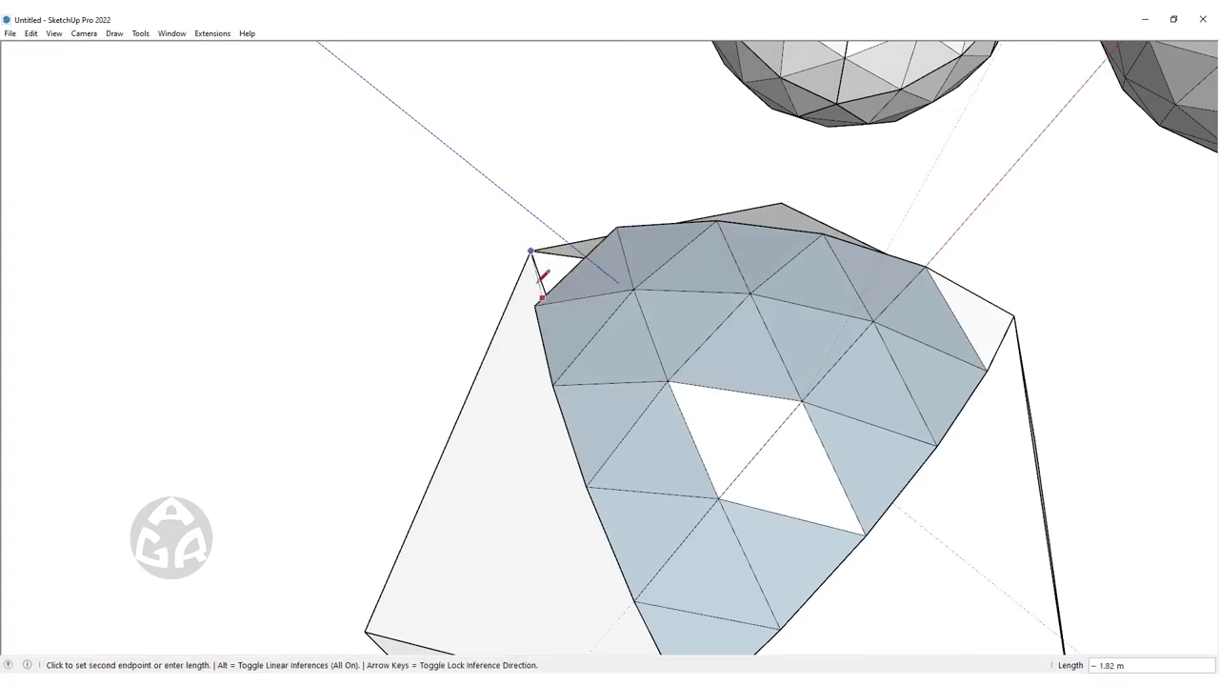
pyautogui.moveTo(615, 218); pyautogui.dragTo(803, 293, button='middle')
# Orient all the dome patch's faces to match one white front face
pyautogui.click(764, 267)
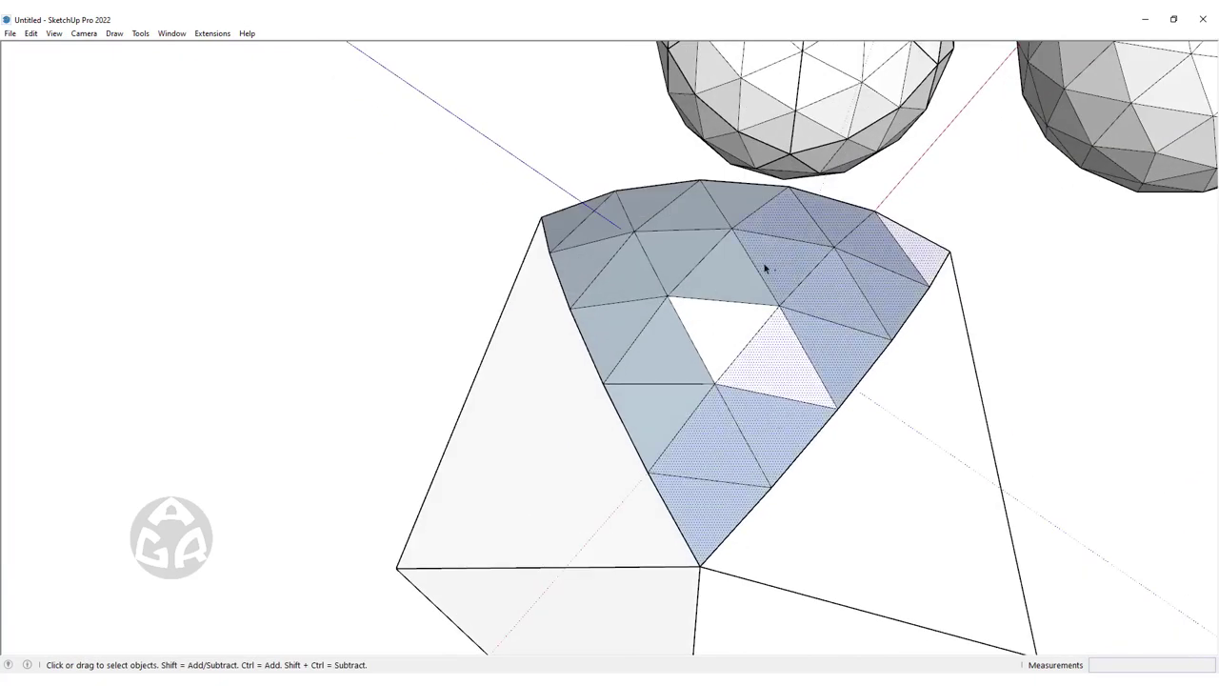
pyautogui.moveTo(609, 244)
pyautogui.mouseDown(button='middle')
pyautogui.moveTo(664, 226)
pyautogui.moveTo(735, 439)
pyautogui.mouseUp(button='middle')
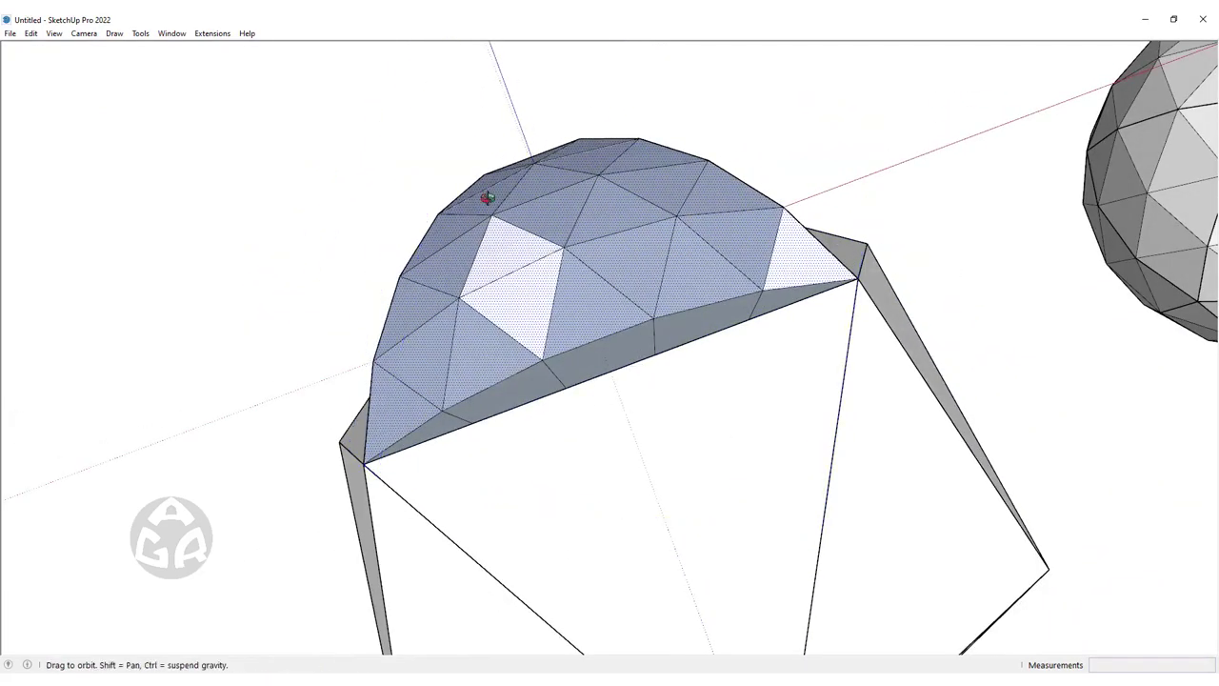
pyautogui.moveTo(487, 196); pyautogui.dragTo(793, 407, button='middle')
pyautogui.moveTo(821, 278); pyautogui.dragTo(515, 280, button='middle')
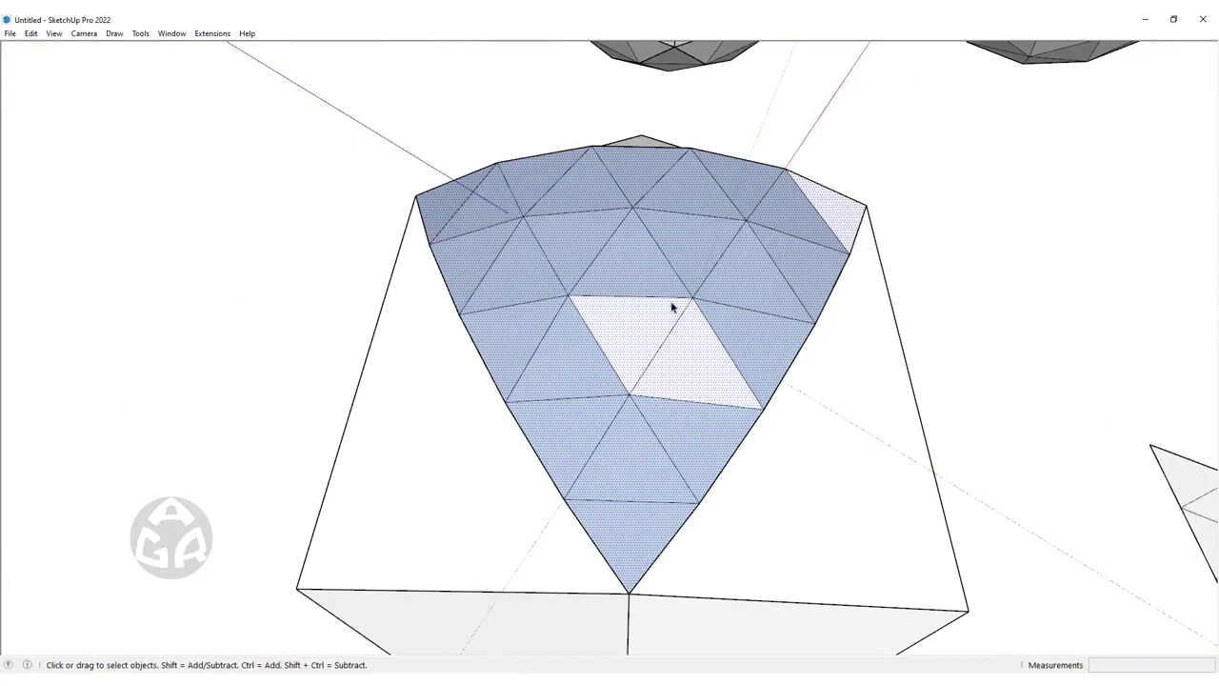
pyautogui.moveTo(671, 306)
pyautogui.mouseDown(button='middle')
pyautogui.moveTo(691, 292)
pyautogui.moveTo(428, 286)
pyautogui.moveTo(637, 337)
pyautogui.mouseUp(button='middle')
pyautogui.scroll(3, 651, 362)
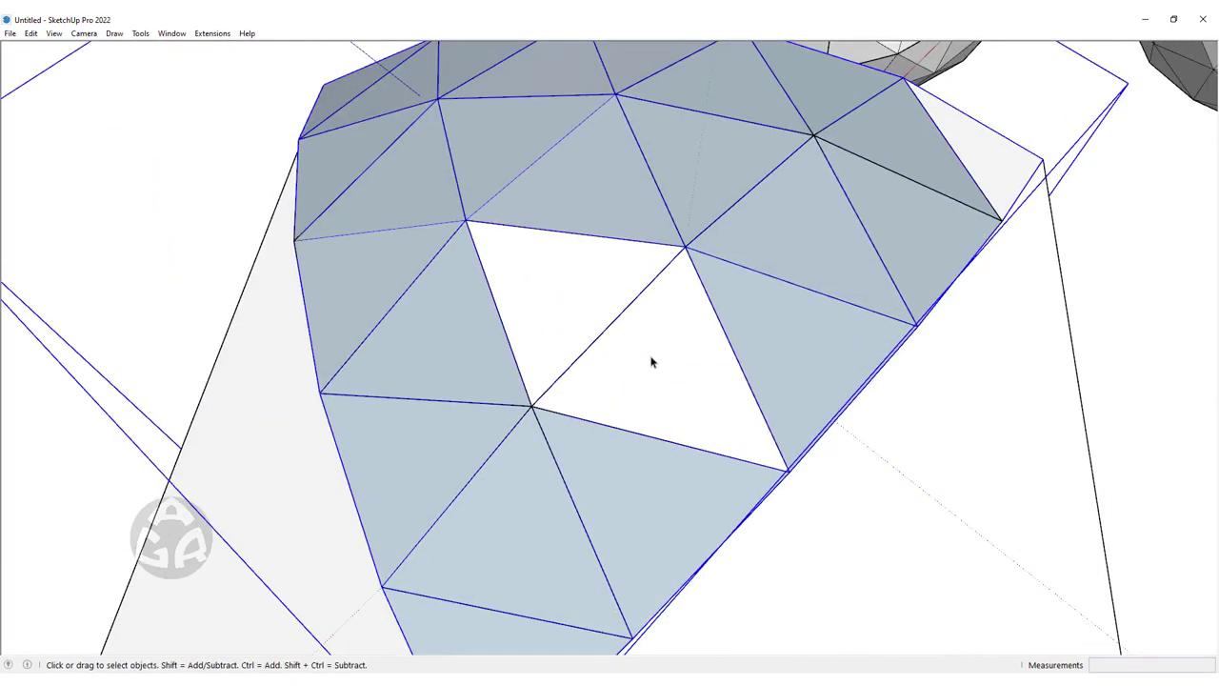
pyautogui.scroll(-5, 651, 362)
pyautogui.scroll(-2, 628, 405)
pyautogui.click(639, 397)
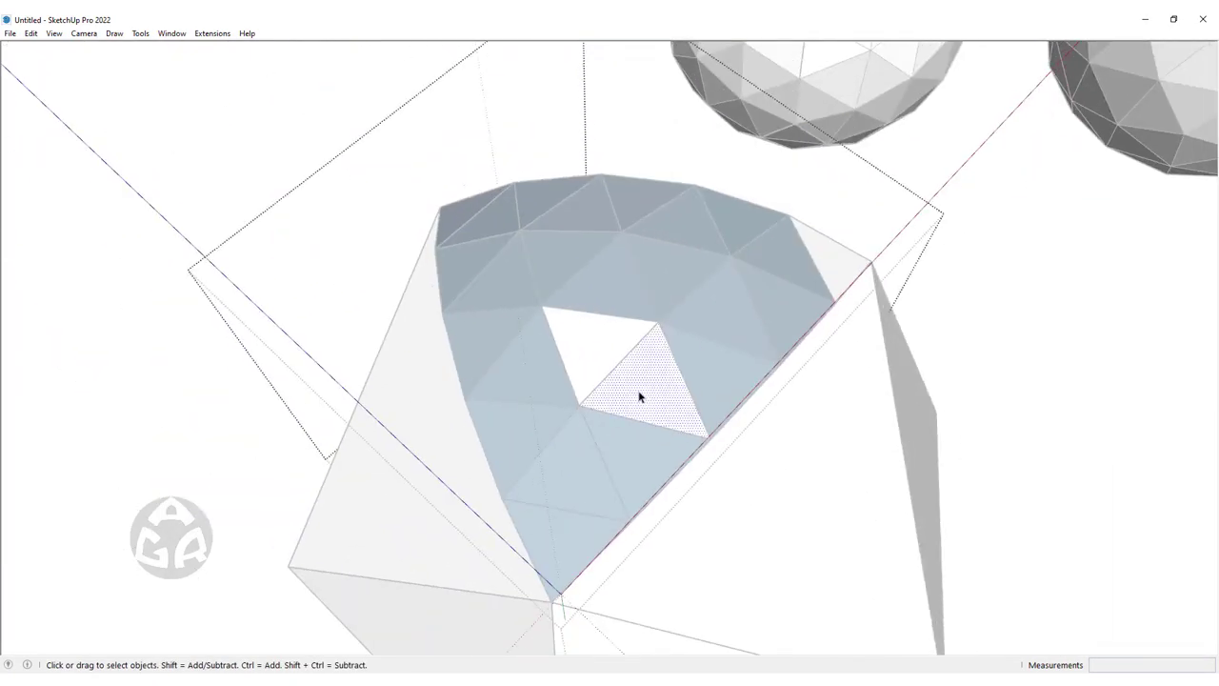
pyautogui.rightClick(640, 397)
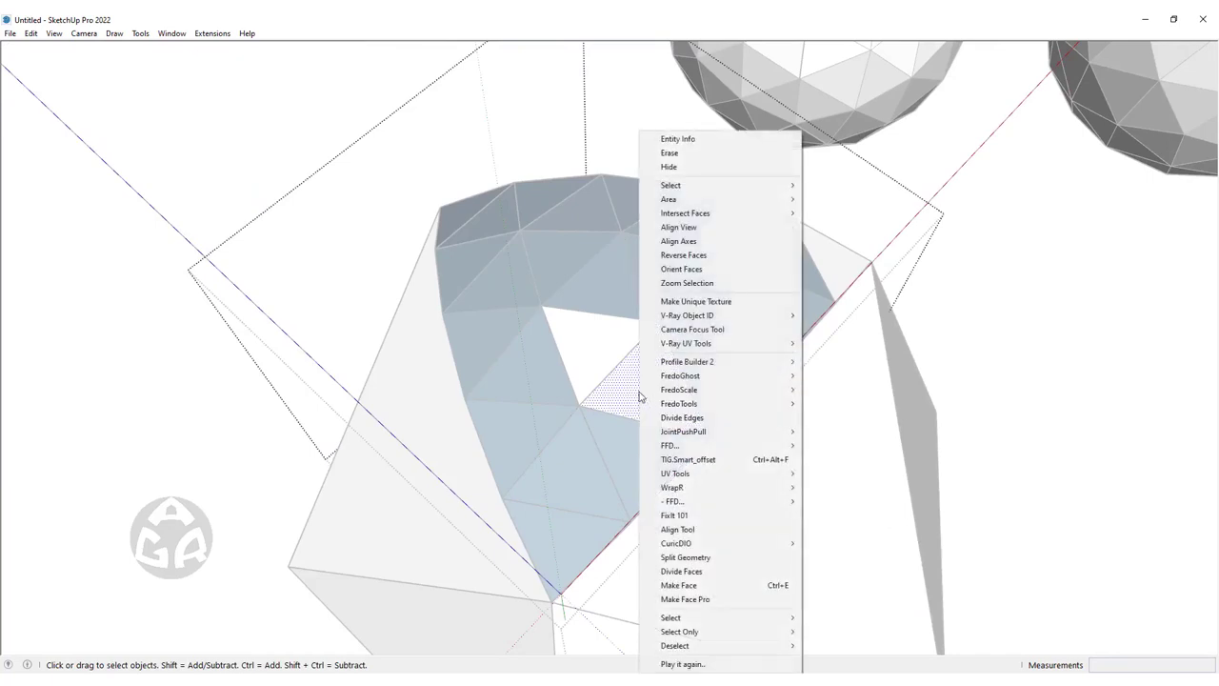
pyautogui.click(682, 269)
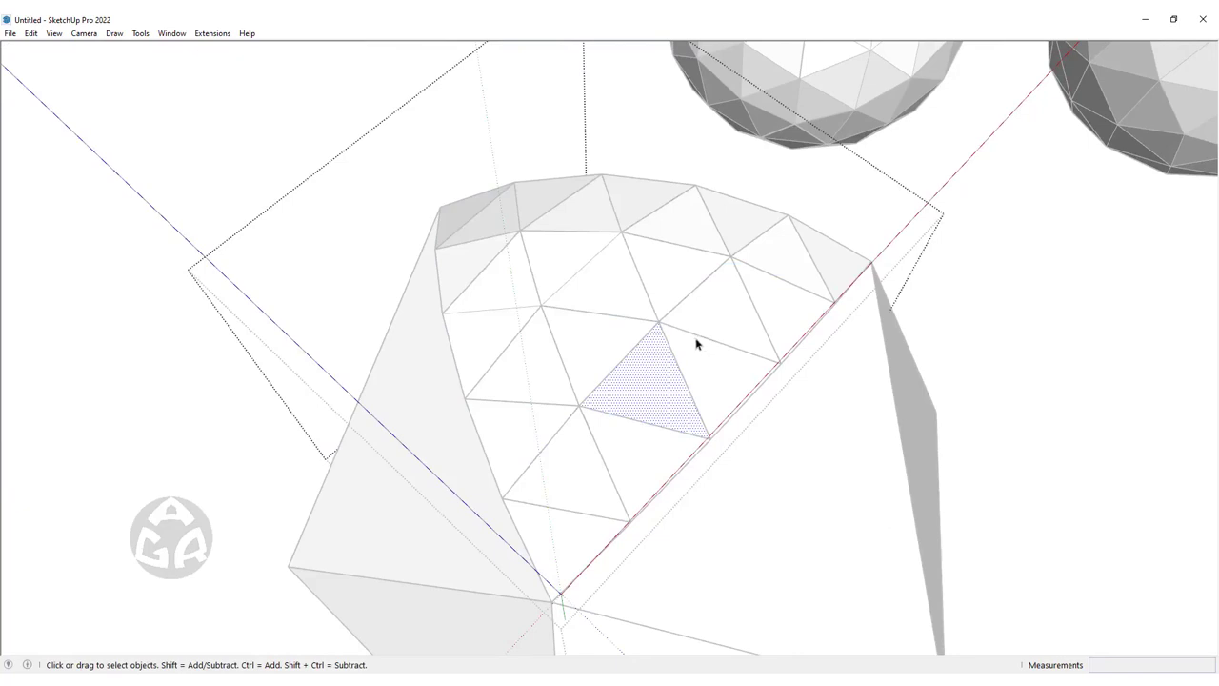
pyautogui.moveTo(829, 502)
pyautogui.mouseDown(button='middle')
pyautogui.moveTo(705, 400)
pyautogui.moveTo(607, 346)
pyautogui.mouseUp(button='middle')
# Select the whole dome patch and its upper arc group, clearing the selection afterwards
pyautogui.tripleClick(672, 365)
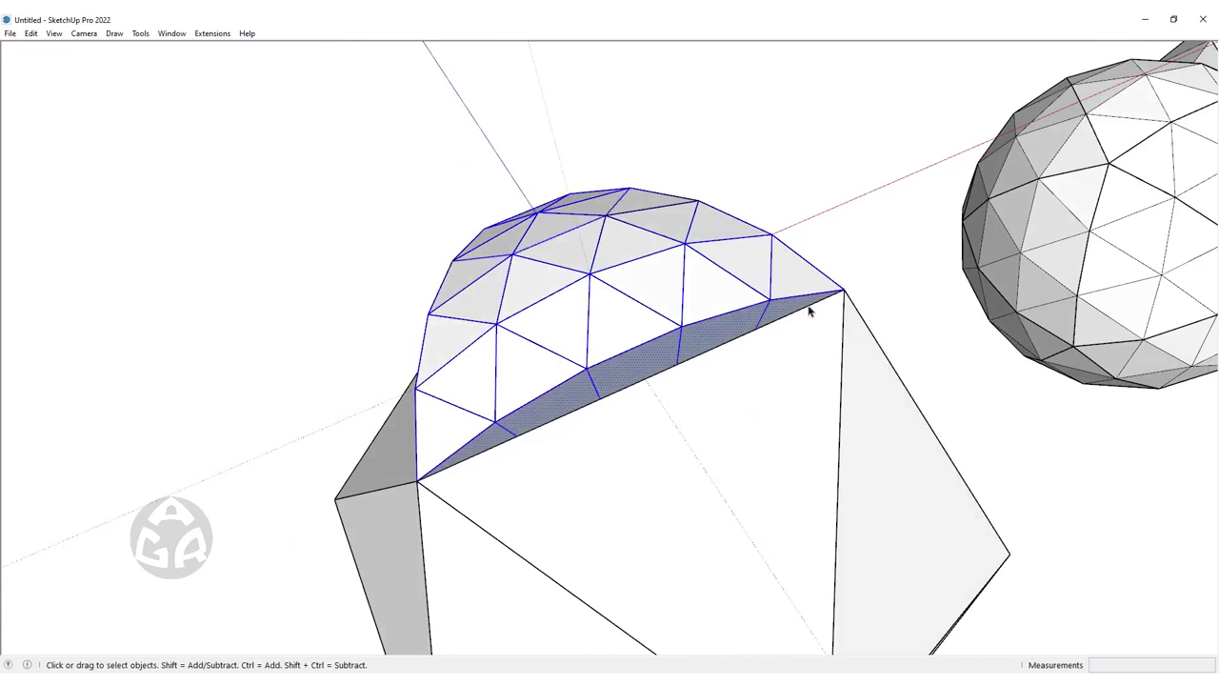
pyautogui.moveTo(600, 378)
pyautogui.mouseDown(button='middle')
pyautogui.moveTo(544, 330)
pyautogui.moveTo(417, 14)
pyautogui.moveTo(568, 206)
pyautogui.moveTo(606, 186)
pyautogui.moveTo(672, 181)
pyautogui.moveTo(739, 210)
pyautogui.mouseUp(button='middle')
pyautogui.hotkey('ctrl', 't')
pyautogui.click(567, 208)
pyautogui.hotkey('ctrl', 't')
# Try erasing the dome's upper arc group, then undo to restore its faces
pyautogui.press('e')
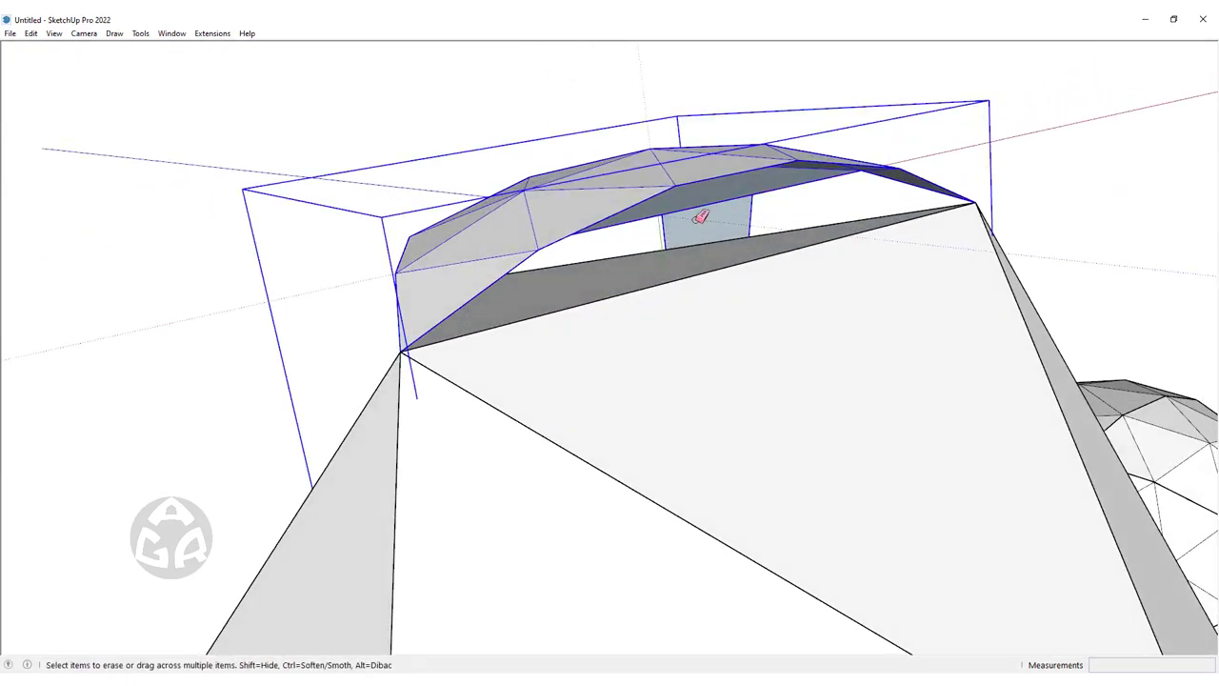
pyautogui.click(688, 223)
pyautogui.hotkey('ctrl', 'z')
pyautogui.press('e')
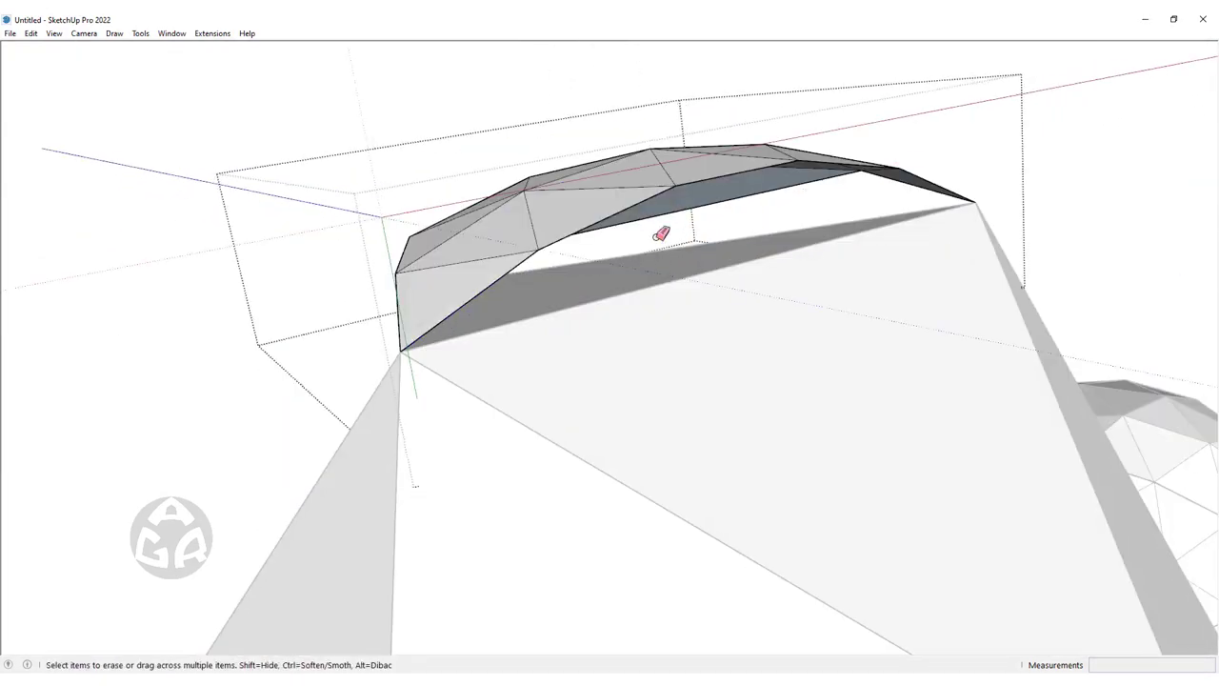
pyautogui.moveTo(658, 234)
pyautogui.mouseDown(button='middle')
pyautogui.moveTo(644, 252)
pyautogui.moveTo(237, 389)
pyautogui.moveTo(571, 188)
pyautogui.moveTo(429, 203)
pyautogui.mouseUp(button='middle')
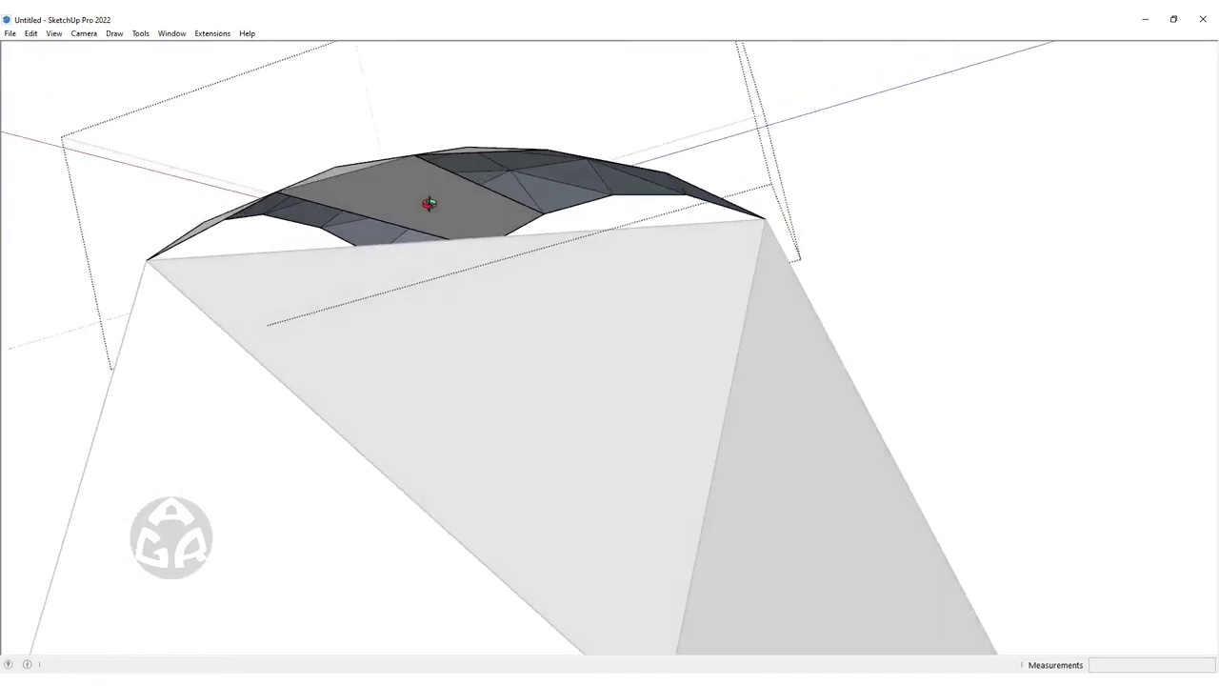
pyautogui.hotkey('ctrl', 'z')
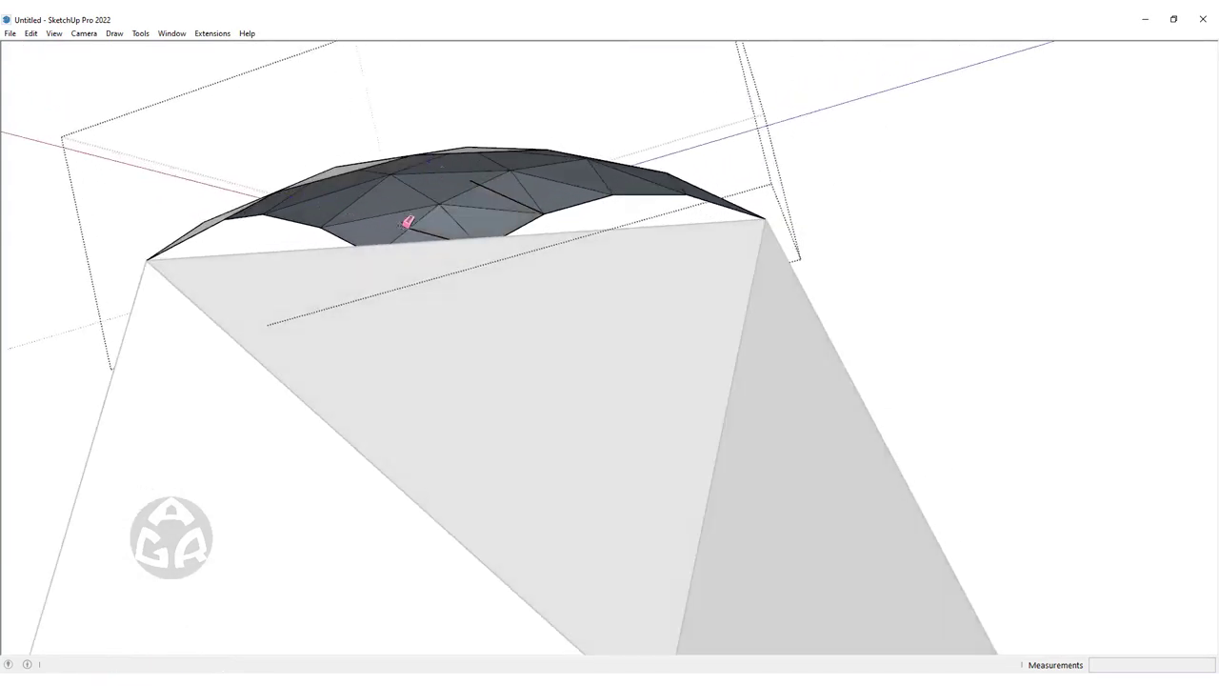
# Select the entire curved dome surface and view it beside the geodesic spheres
pyautogui.moveTo(502, 186)
pyautogui.mouseDown(button='middle')
pyautogui.moveTo(499, 204)
pyautogui.moveTo(514, 202)
pyautogui.mouseUp(button='middle')
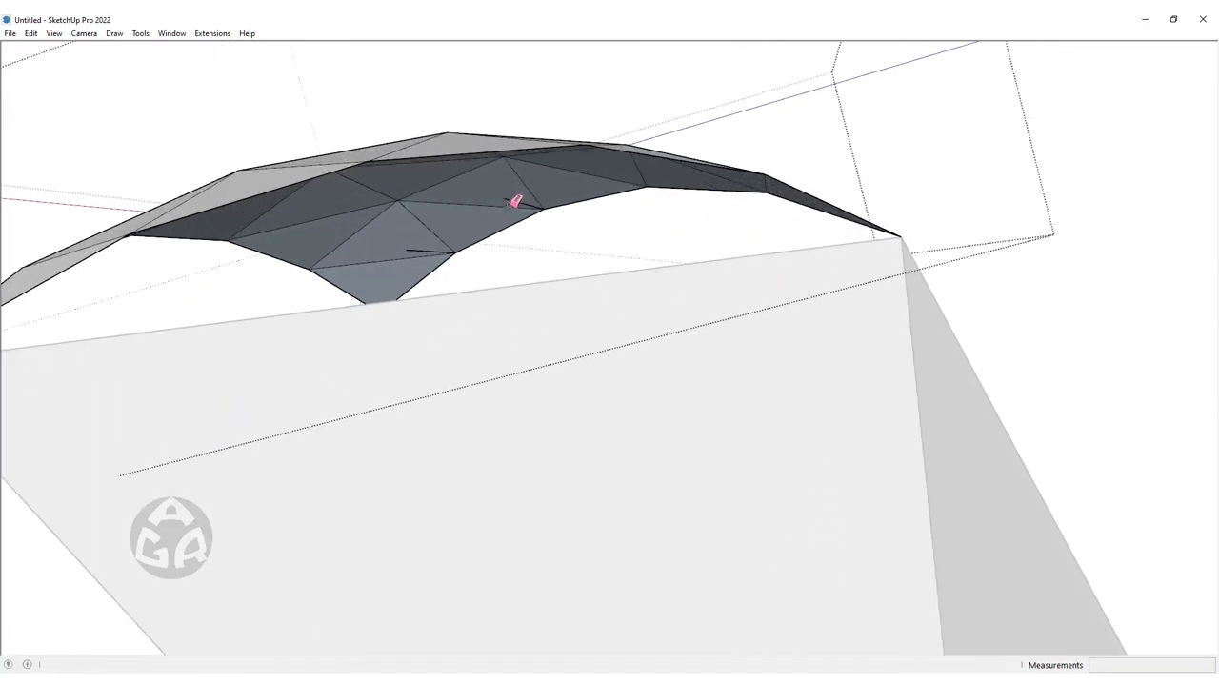
pyautogui.moveTo(419, 247)
pyautogui.mouseDown(button='middle')
pyautogui.moveTo(122, 245)
pyautogui.moveTo(378, 185)
pyautogui.moveTo(957, 203)
pyautogui.mouseUp(button='middle')
pyautogui.scroll(-5, 593, 311)
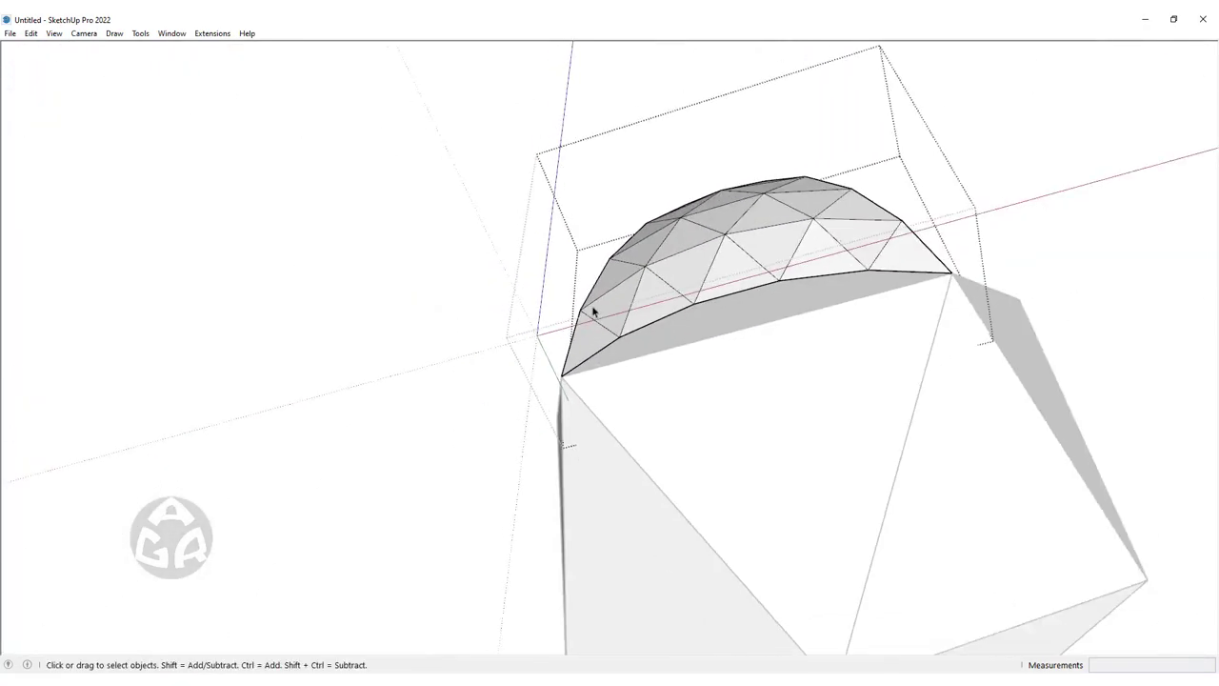
pyautogui.moveTo(615, 299)
pyautogui.mouseDown(button='middle')
pyautogui.moveTo(713, 316)
pyautogui.moveTo(188, 146)
pyautogui.moveTo(592, 11)
pyautogui.moveTo(980, 495)
pyautogui.mouseUp(button='middle')
pyautogui.moveTo(533, 264); pyautogui.dragTo(657, 246, button='middle')
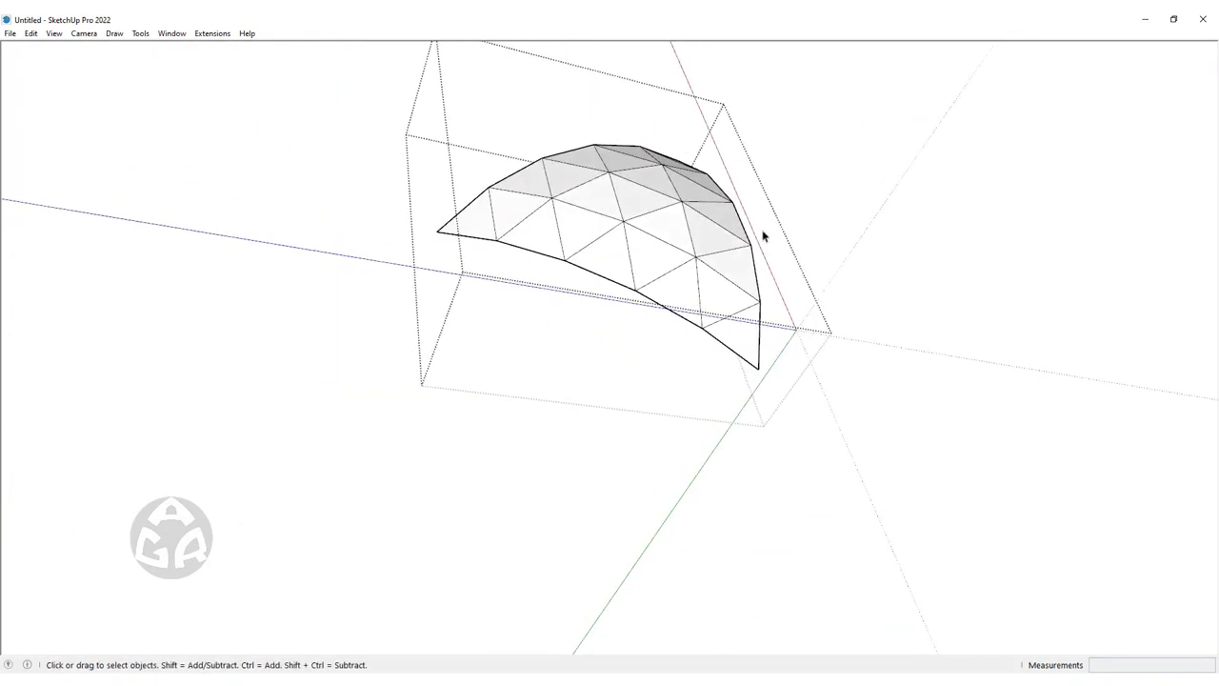
pyautogui.tripleClick(600, 233)
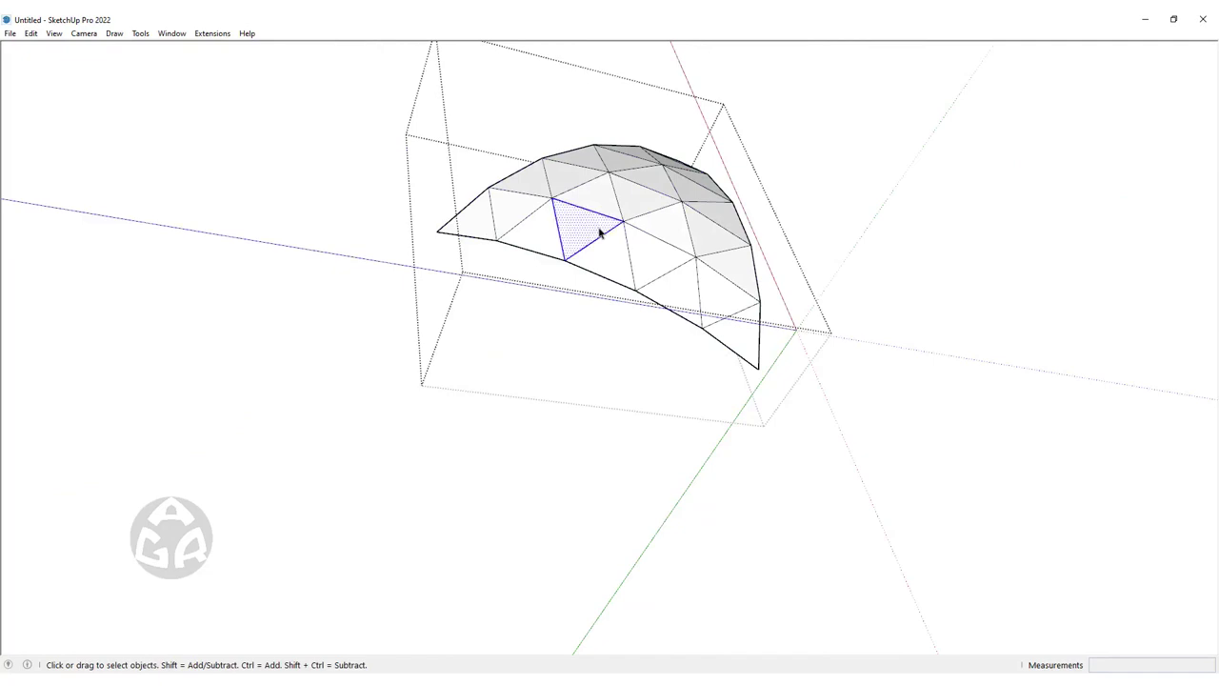
pyautogui.moveTo(600, 233)
pyautogui.mouseDown(button='middle')
pyautogui.moveTo(571, 231)
pyautogui.moveTo(584, 218)
pyautogui.moveTo(574, 280)
pyautogui.moveTo(608, 274)
pyautogui.mouseUp(button='middle')
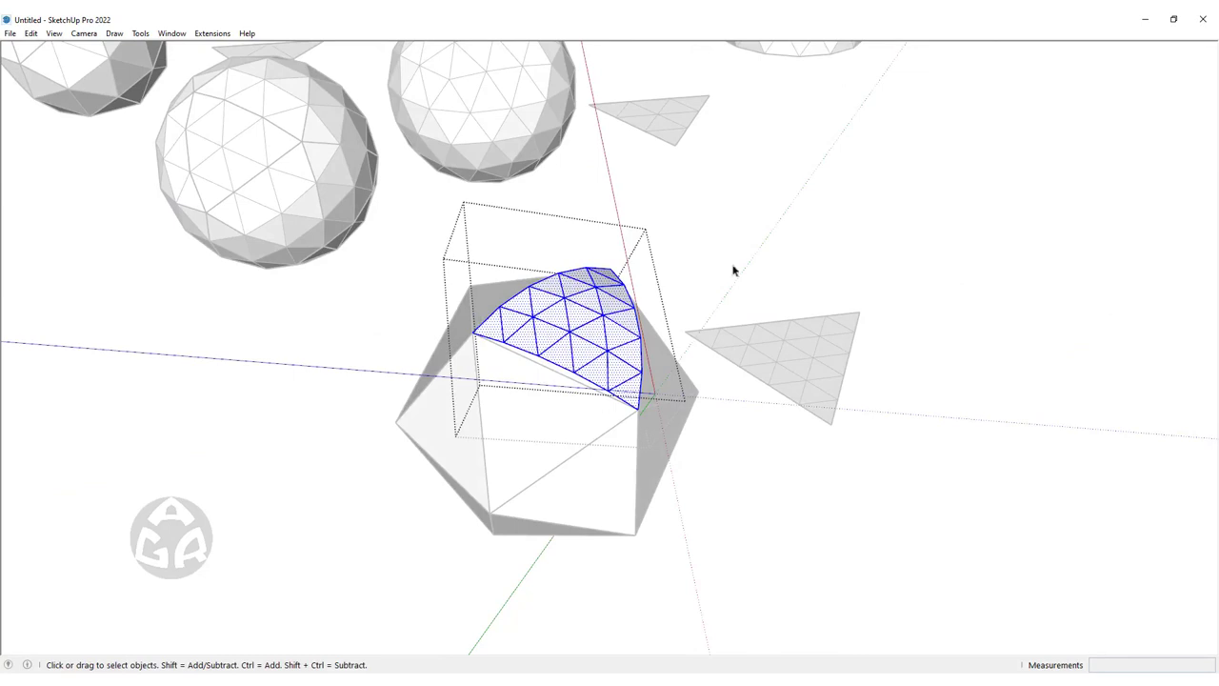
# Close the dome group and delete it from the icosahedron
pyautogui.click(774, 236)
pyautogui.click(557, 346)
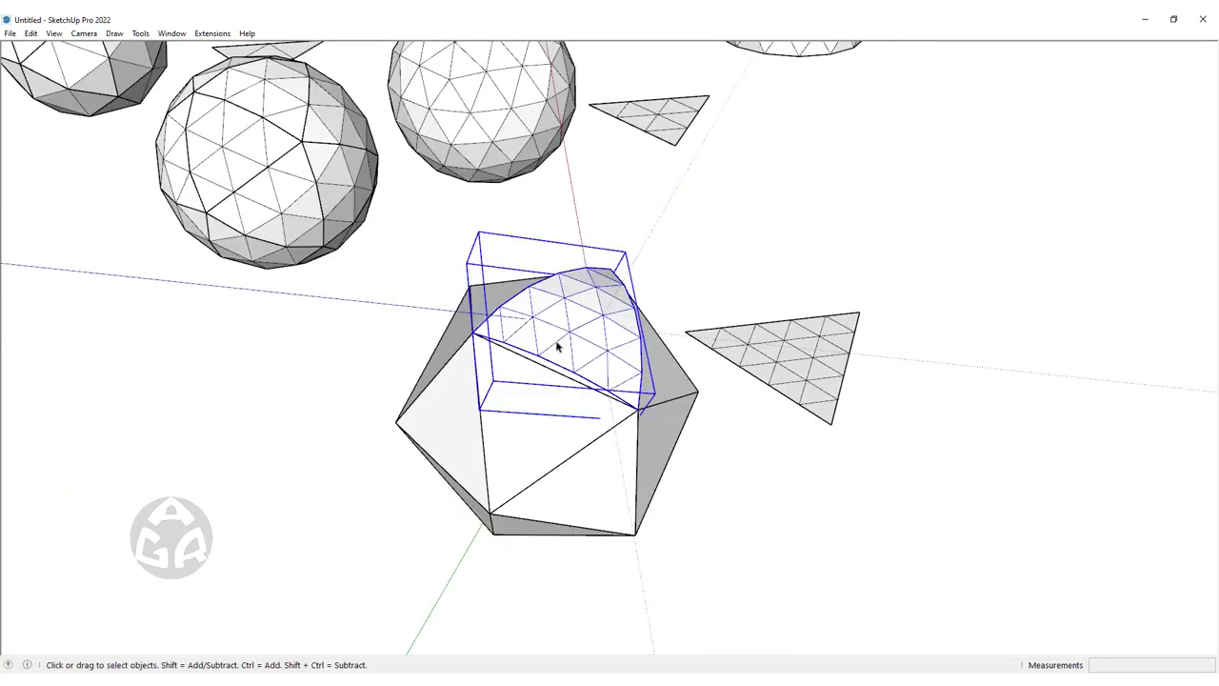
pyautogui.press('Delete')
# Replace the icosahedron's geometry with the geodesic sphere pasted in place inside its group
pyautogui.doubleClick(576, 332)
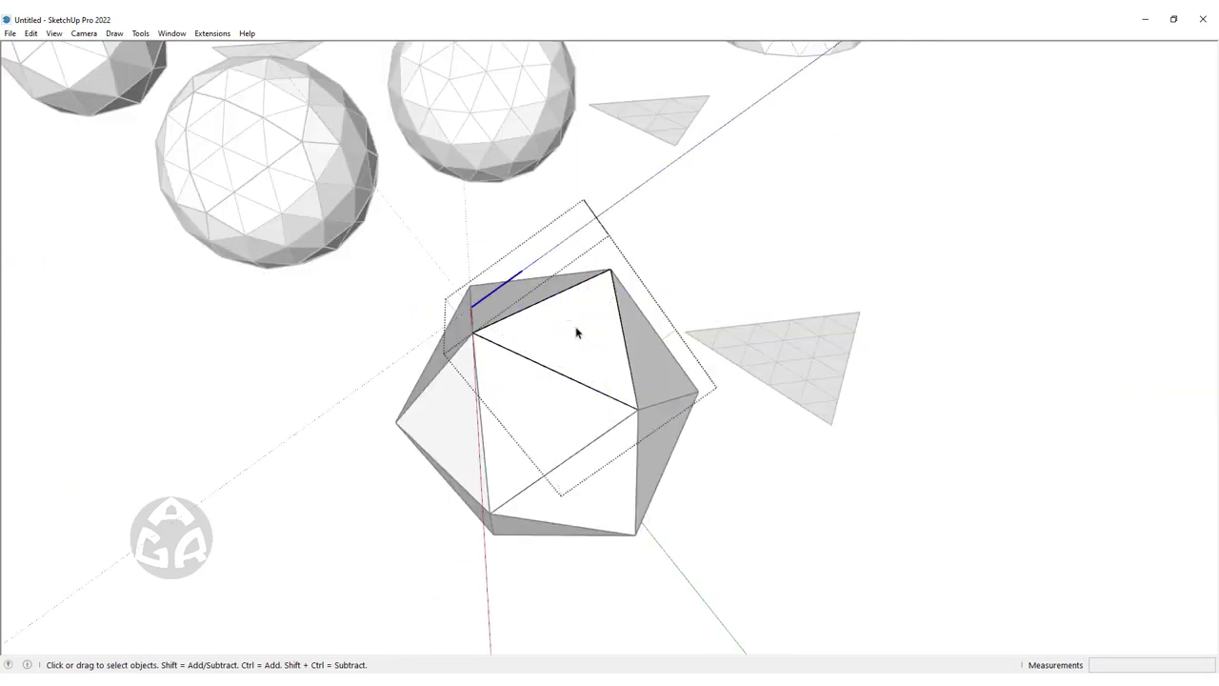
pyautogui.scroll(2, 561, 334)
pyautogui.tripleClick(572, 332)
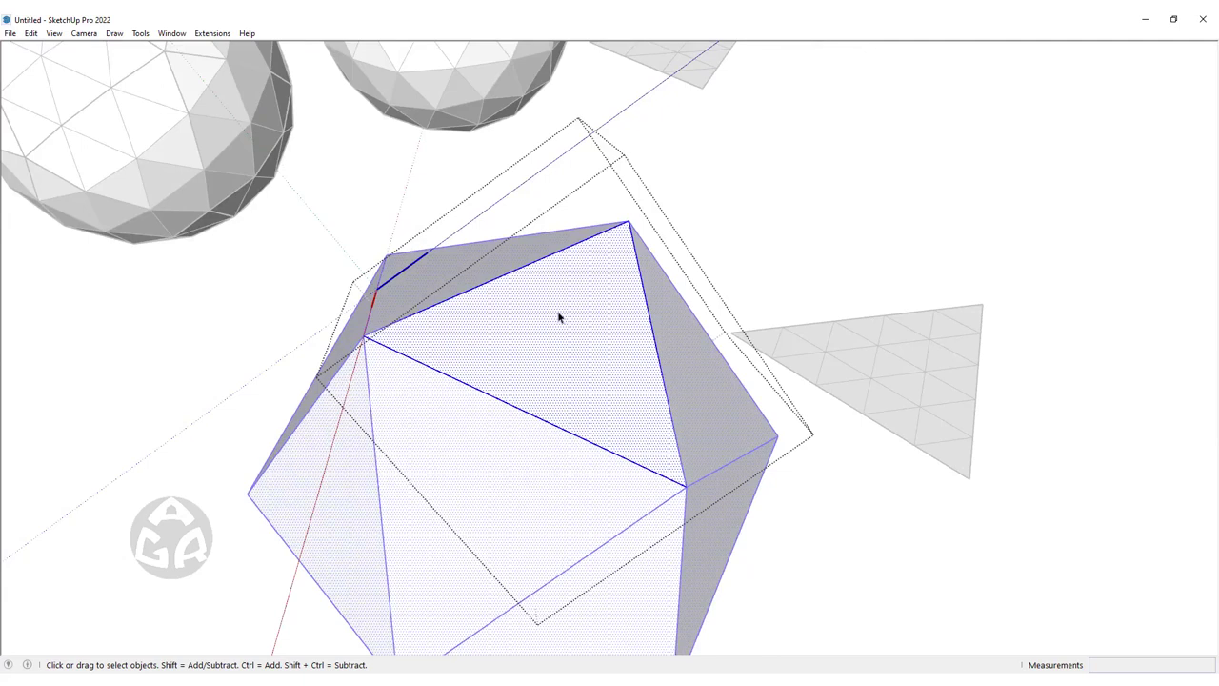
pyautogui.press('Delete')
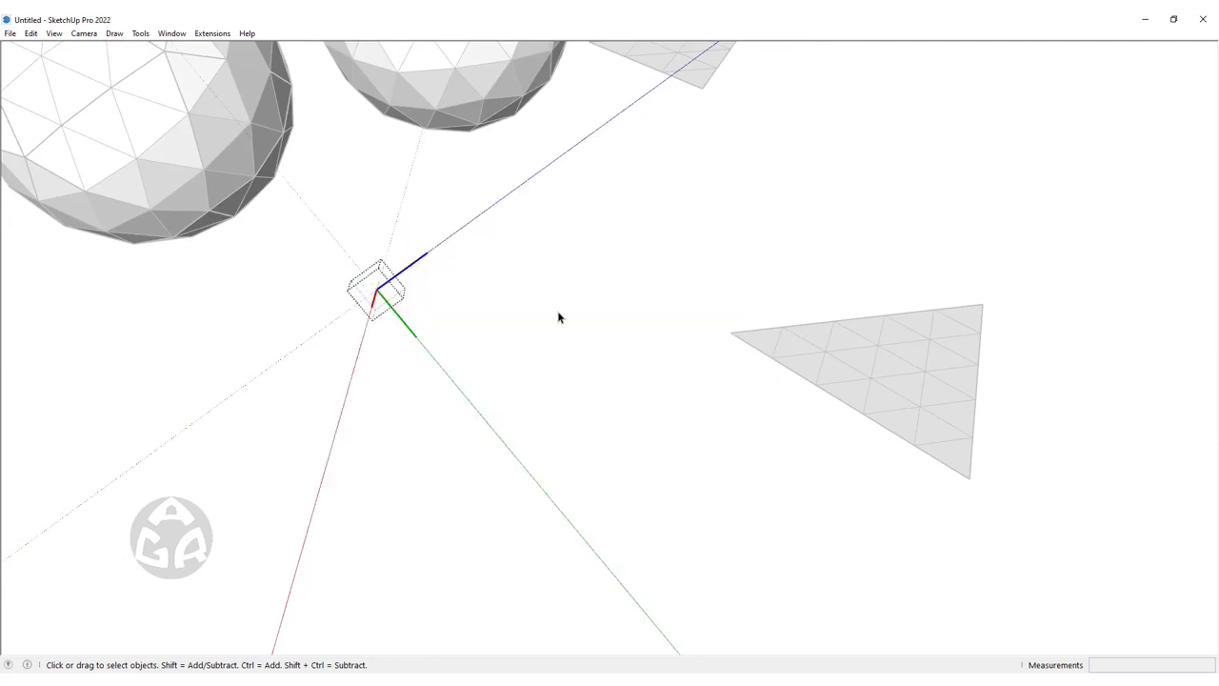
pyautogui.hotkey('ctrl', 'z')
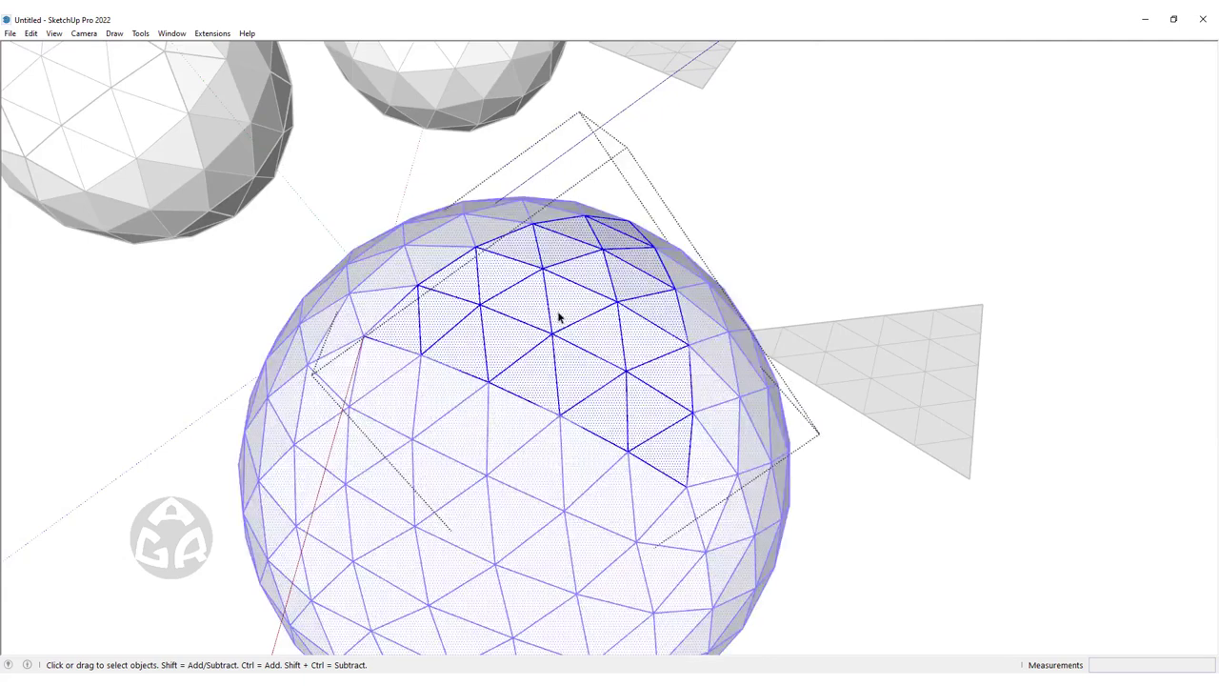
pyautogui.moveTo(547, 331)
pyautogui.mouseDown(button='middle')
pyautogui.moveTo(525, 212)
pyautogui.moveTo(624, 524)
pyautogui.moveTo(644, 251)
pyautogui.moveTo(1070, 190)
pyautogui.moveTo(578, 201)
pyautogui.moveTo(596, 345)
pyautogui.moveTo(647, 266)
pyautogui.moveTo(524, 314)
pyautogui.moveTo(786, 269)
pyautogui.mouseUp(button='middle')
pyautogui.scroll(-5, 517, 234)
pyautogui.scroll(-3, 750, 276)
# Select the framed geodesic sphere group, open it for editing, then close it again
pyautogui.scroll(-2, 536, 330)
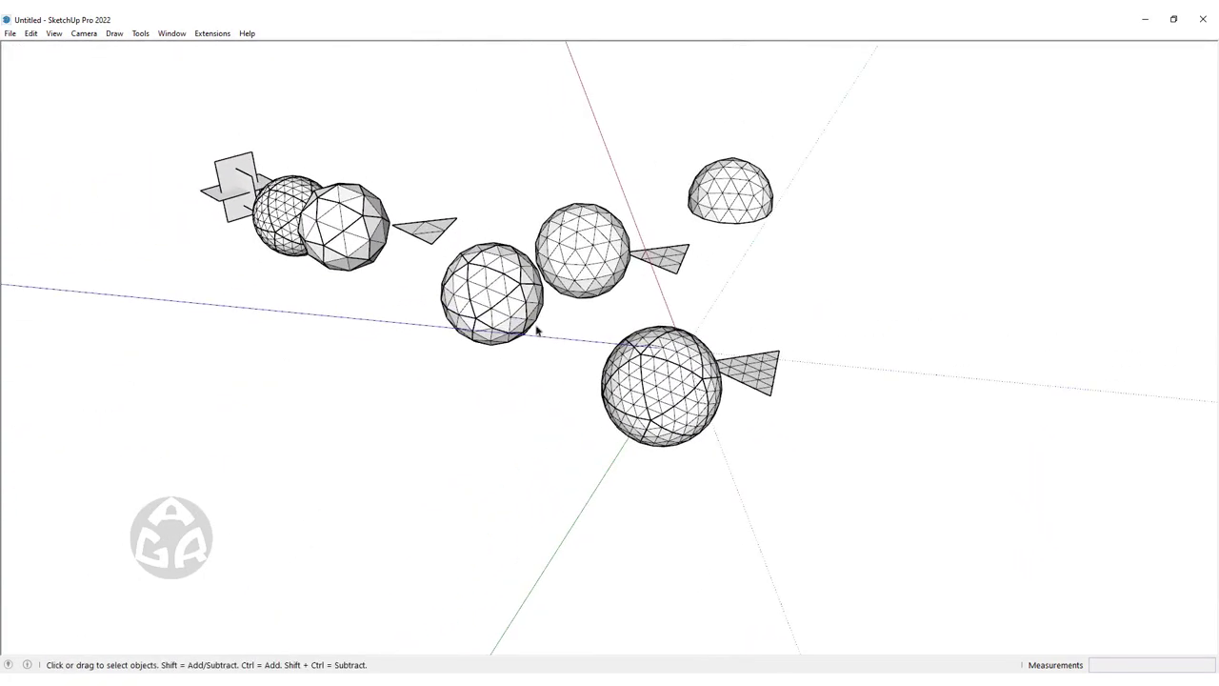
pyautogui.moveTo(293, 261)
pyautogui.mouseDown(button='middle')
pyautogui.moveTo(403, 330)
pyautogui.moveTo(313, 340)
pyautogui.moveTo(318, 387)
pyautogui.mouseUp(button='middle')
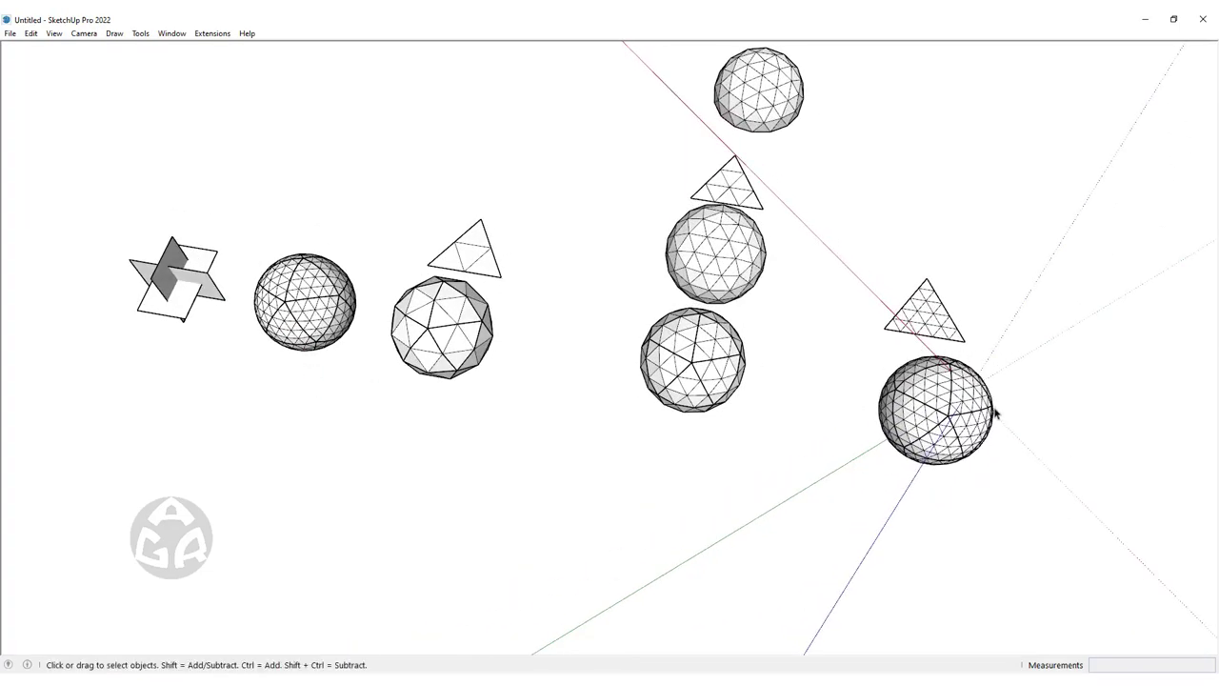
pyautogui.scroll(3, 280, 280)
pyautogui.scroll(-2, 282, 274)
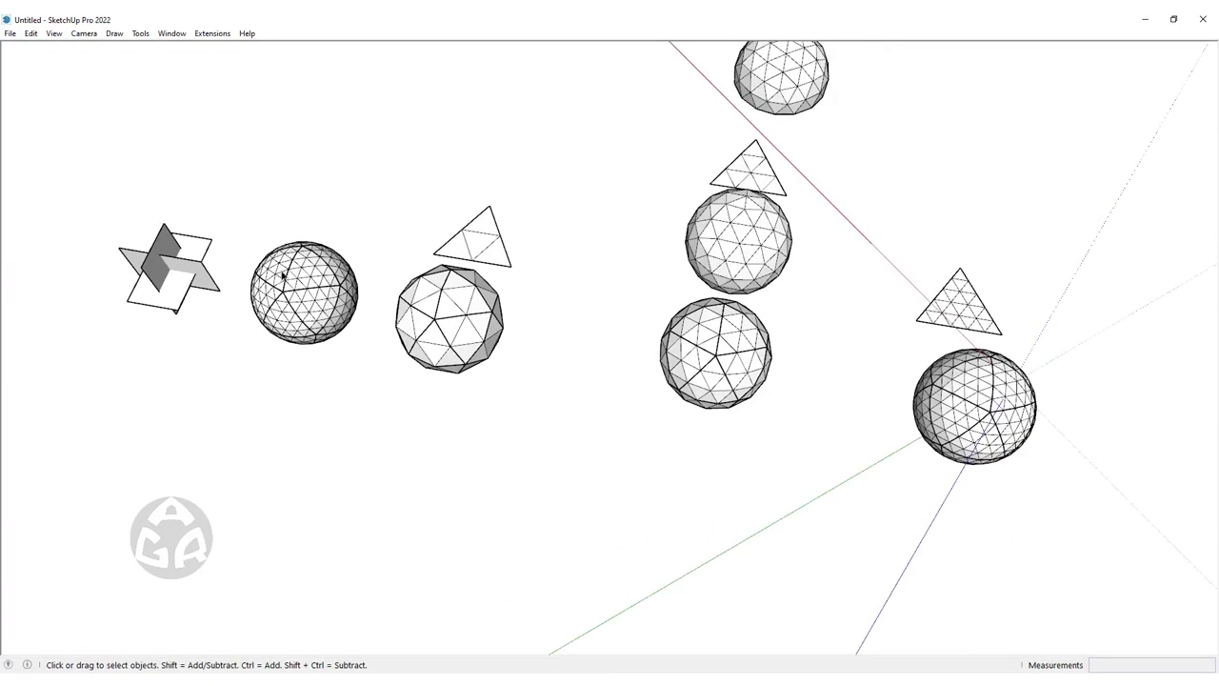
pyautogui.moveTo(1028, 379)
pyautogui.mouseDown(button='middle')
pyautogui.moveTo(844, 348)
pyautogui.moveTo(857, 381)
pyautogui.mouseUp(button='middle')
pyautogui.scroll(3, 869, 403)
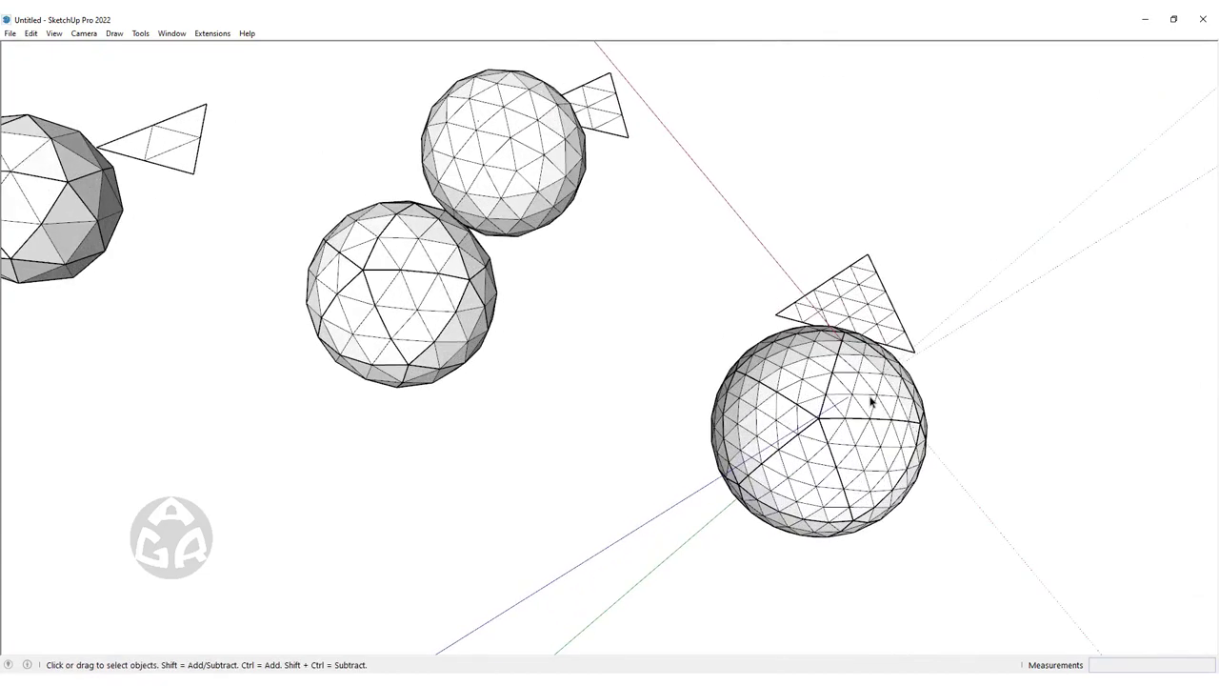
pyautogui.scroll(-3, 831, 352)
pyautogui.scroll(-1, 838, 347)
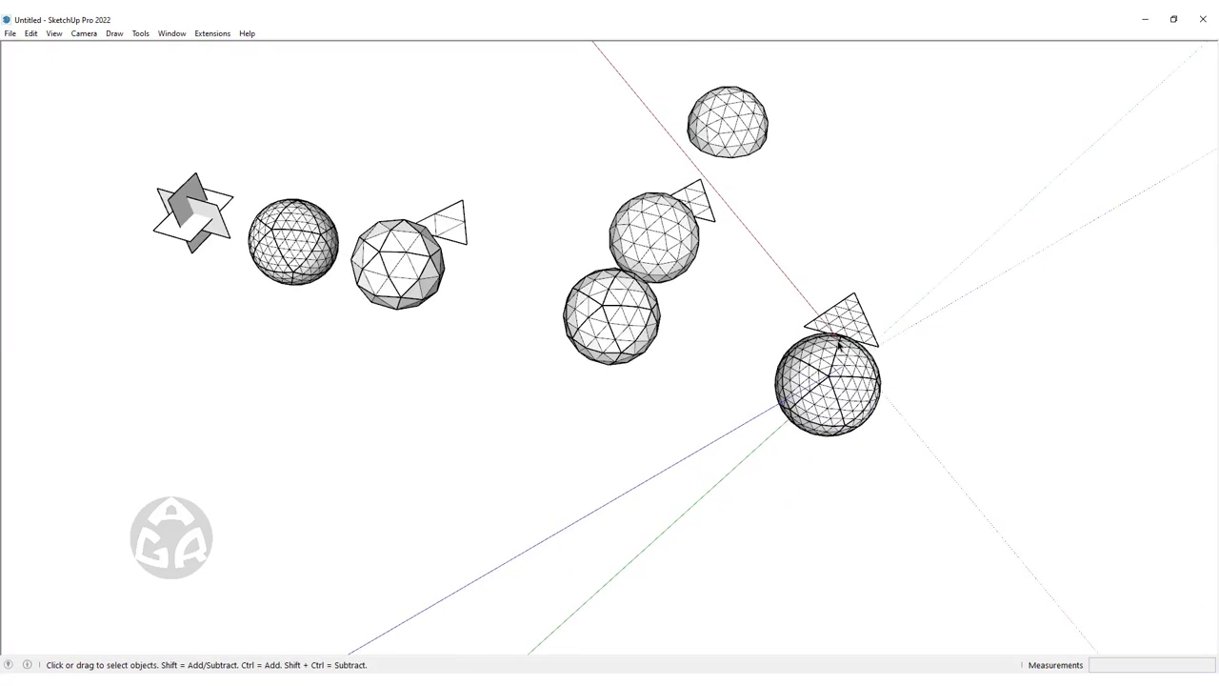
pyautogui.scroll(4, 229, 232)
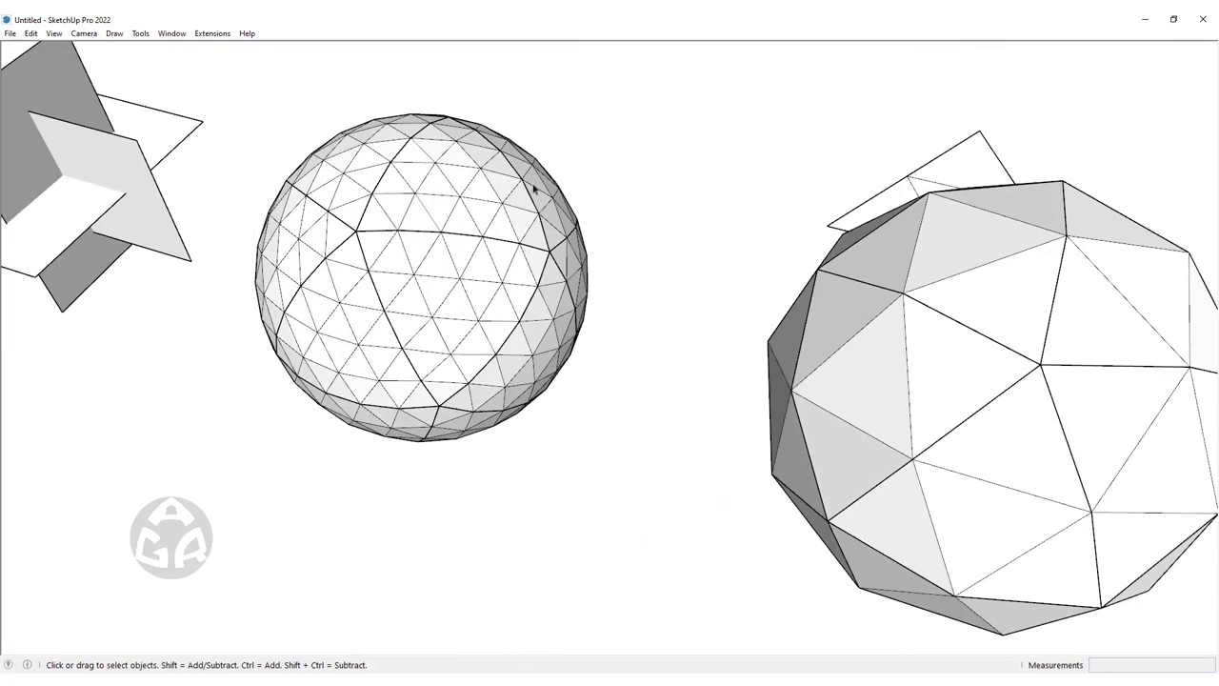
pyautogui.moveTo(321, 219)
pyautogui.mouseDown(button='middle')
pyautogui.moveTo(517, 277)
pyautogui.moveTo(579, 362)
pyautogui.moveTo(441, 259)
pyautogui.mouseUp(button='middle')
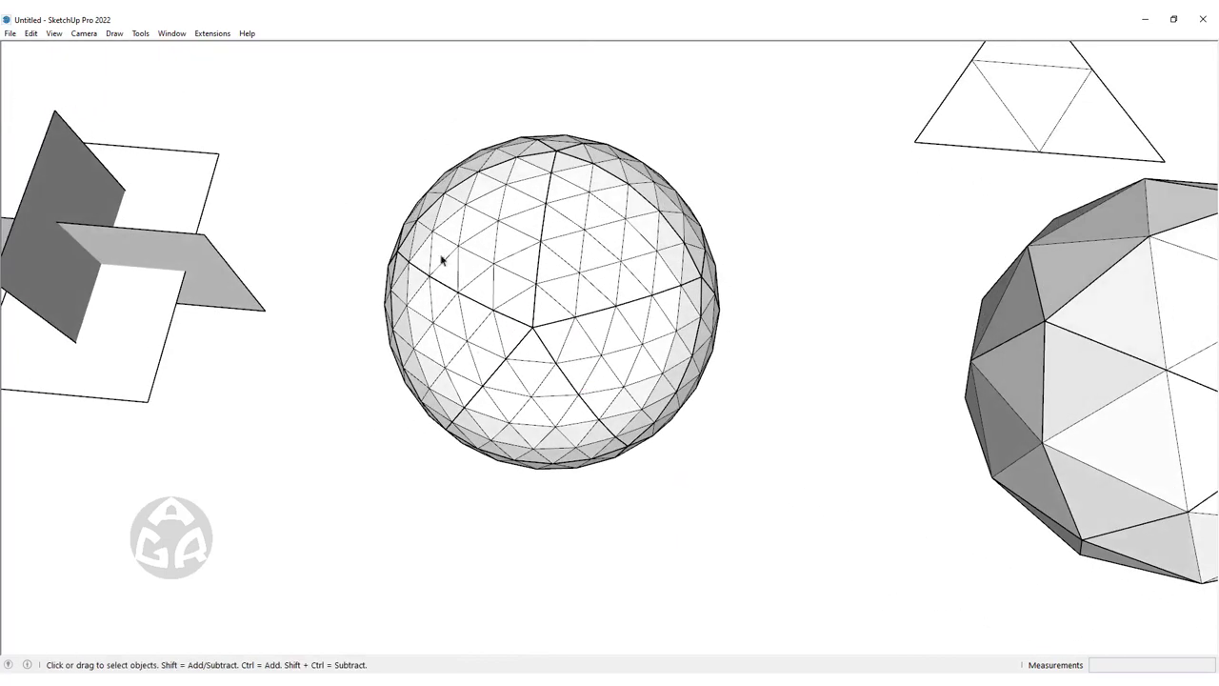
pyautogui.scroll(-3, 330, 255)
pyautogui.scroll(-3, 330, 254)
pyautogui.scroll(2, 716, 254)
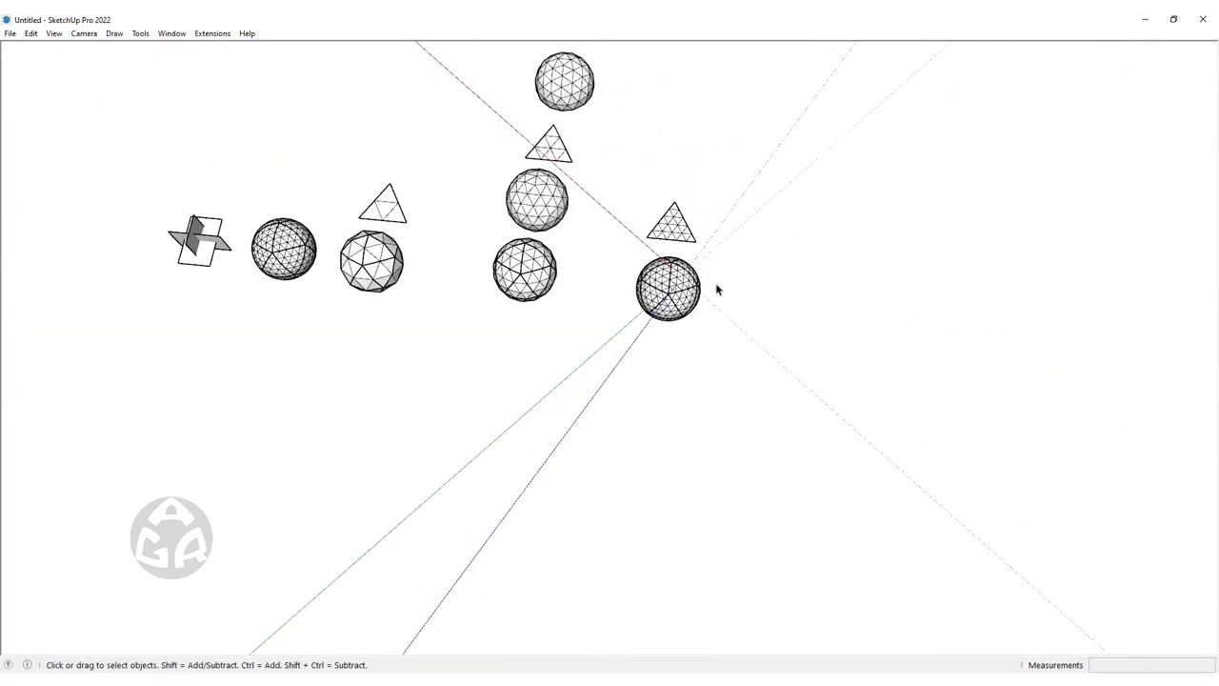
pyautogui.scroll(2, 699, 231)
pyautogui.click(652, 286)
pyautogui.scroll(2, 652, 286)
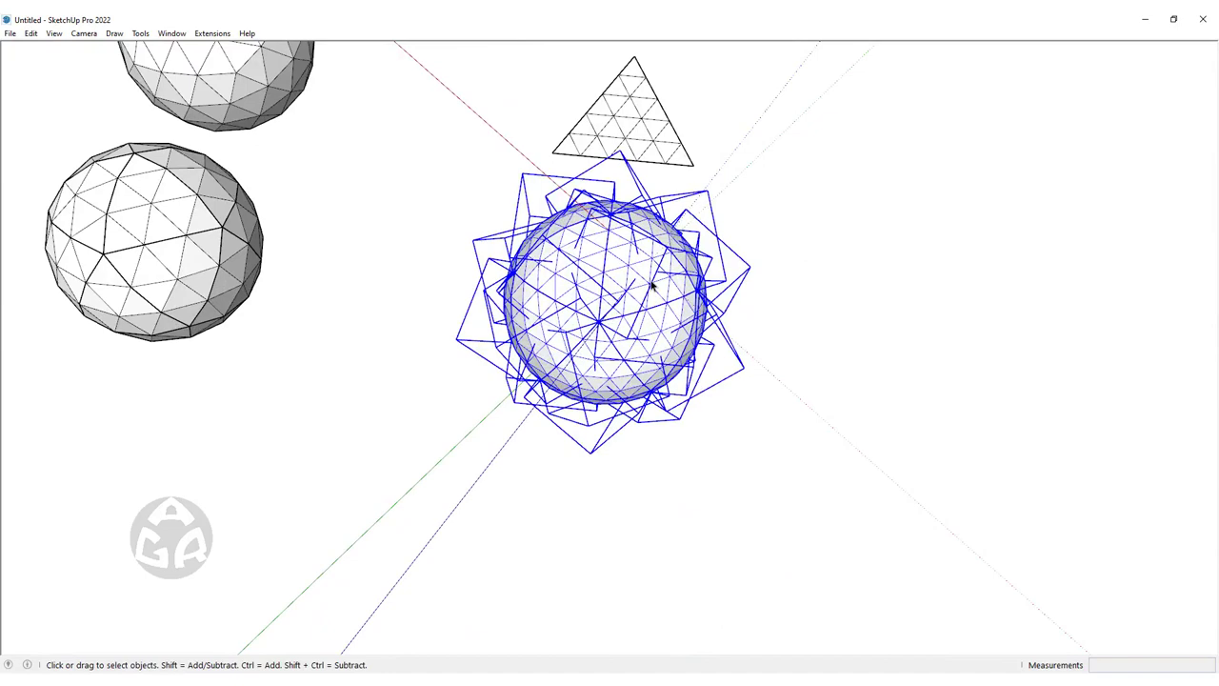
pyautogui.scroll(-4, 652, 285)
pyautogui.doubleClick(748, 303)
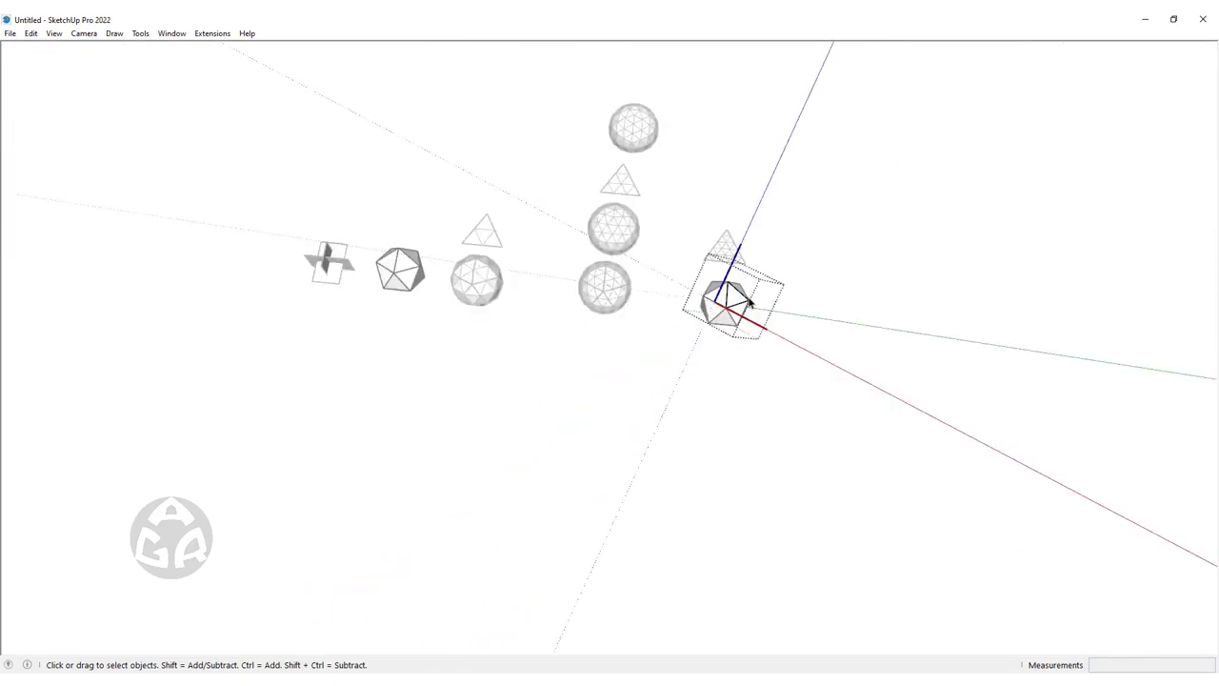
pyautogui.scroll(2, 748, 303)
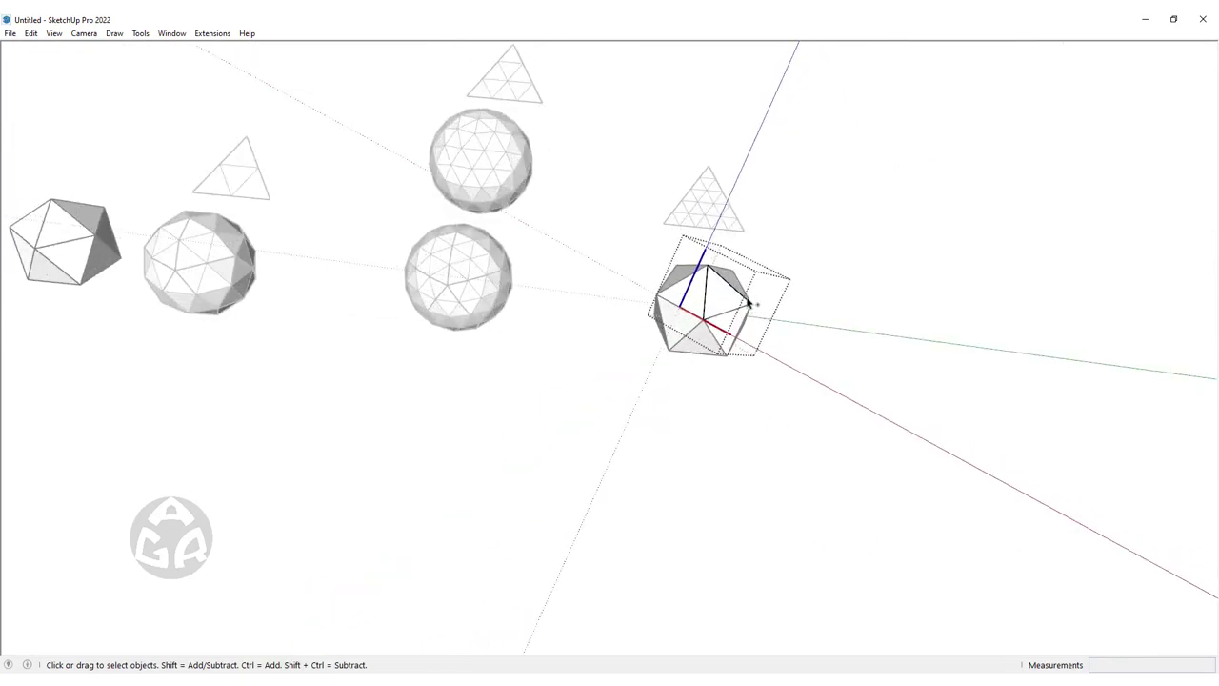
pyautogui.click(798, 321)
pyautogui.moveTo(798, 320)
pyautogui.mouseDown(button='middle')
pyautogui.moveTo(797, 356)
pyautogui.moveTo(700, 344)
pyautogui.mouseUp(button='middle')
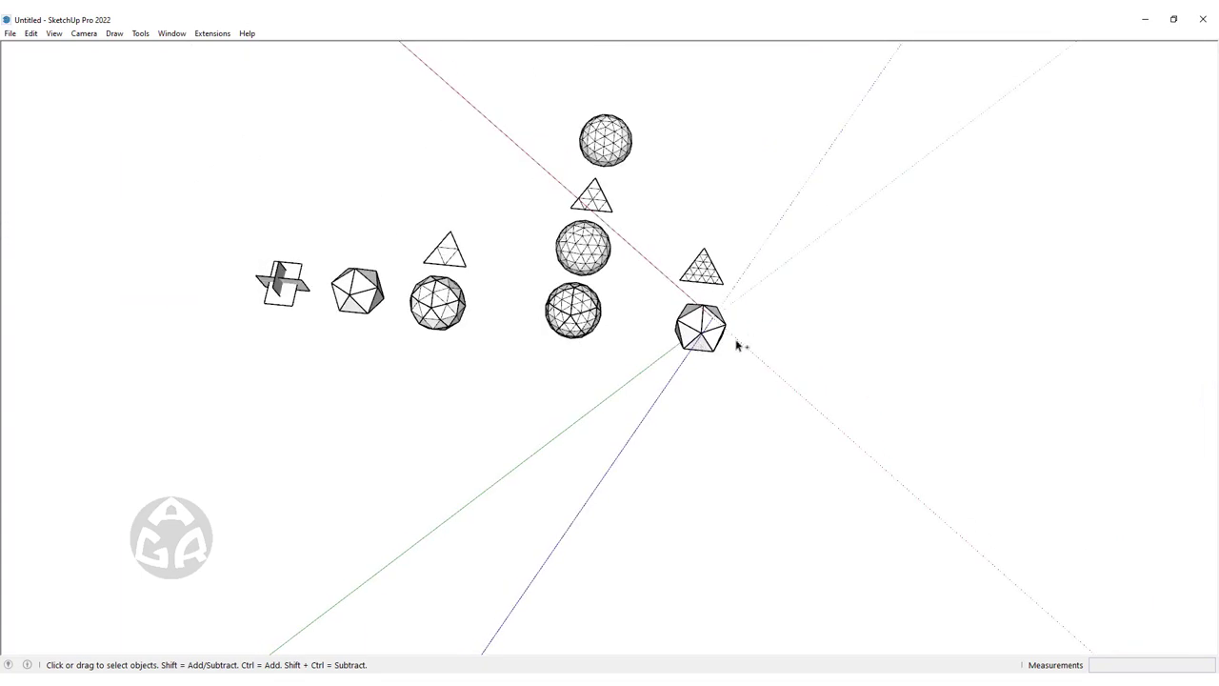
# Cancel the first paste and reset the drawing axes to the model origin
pyautogui.hotkey('ctrl', 'v')
pyautogui.scroll(3, 762, 333)
pyautogui.scroll(3, 805, 316)
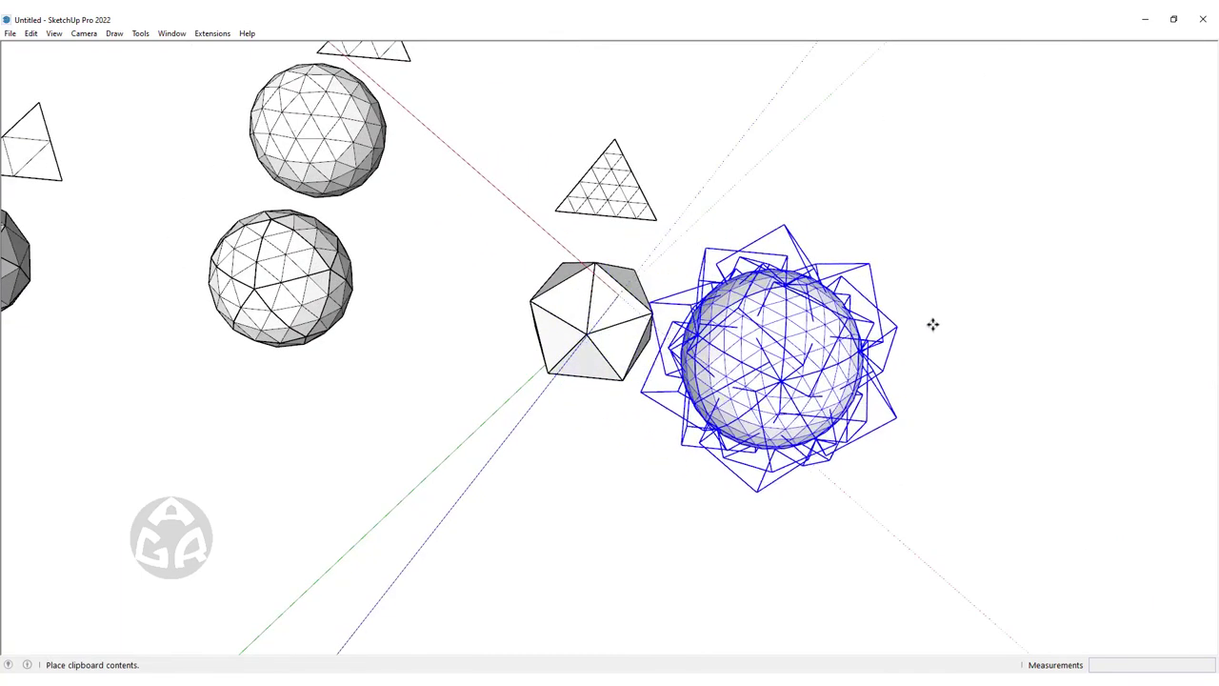
pyautogui.press('Escape')
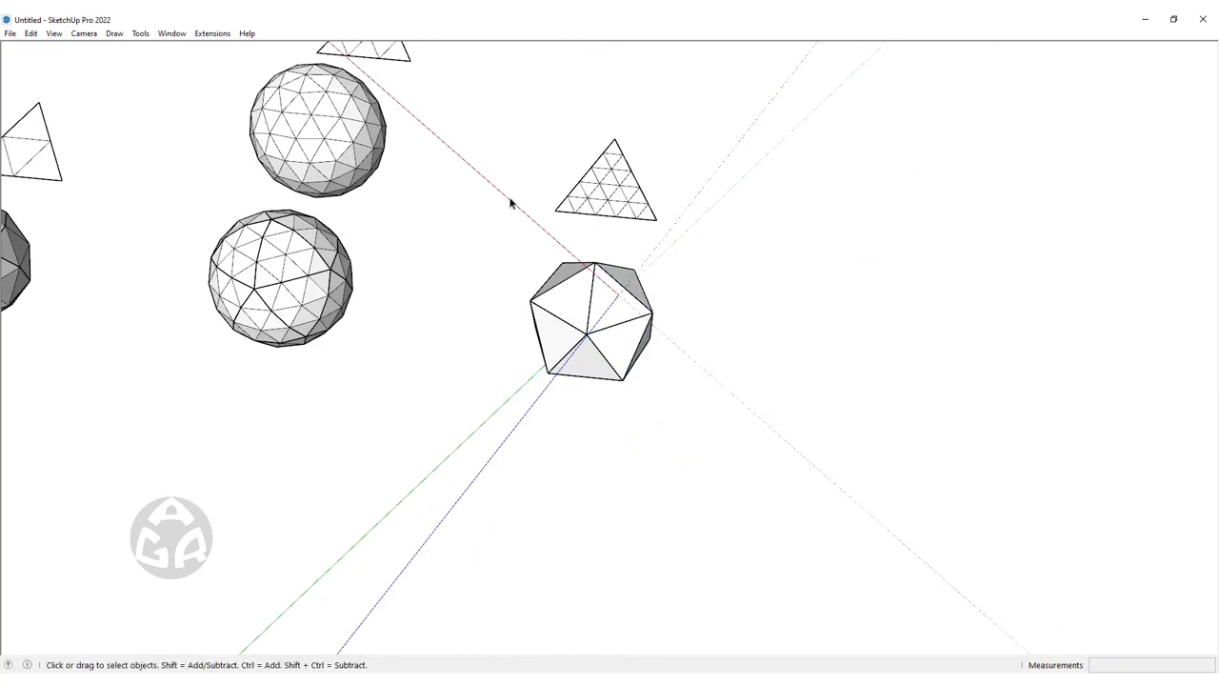
pyautogui.rightClick(512, 203)
pyautogui.rightClick(498, 190)
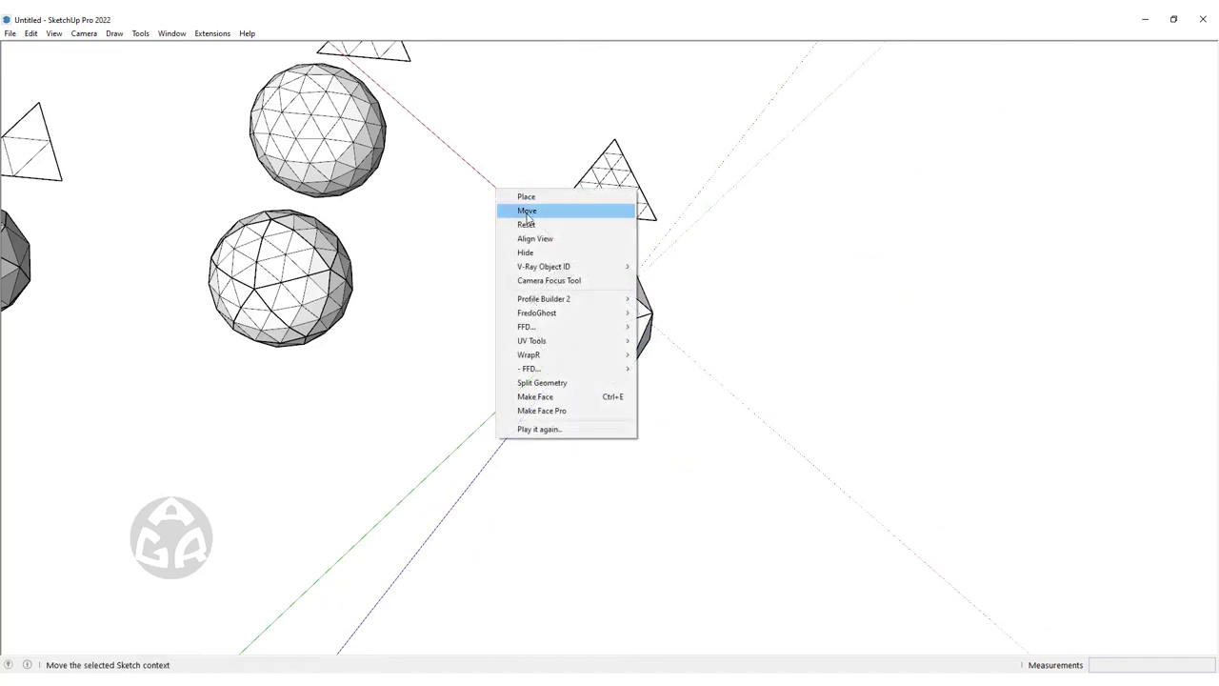
pyautogui.click(542, 229)
# Paste the sphere copy and place it right of the last icosahedron
pyautogui.hotkey('ctrl', 'v')
pyautogui.scroll(3, 642, 356)
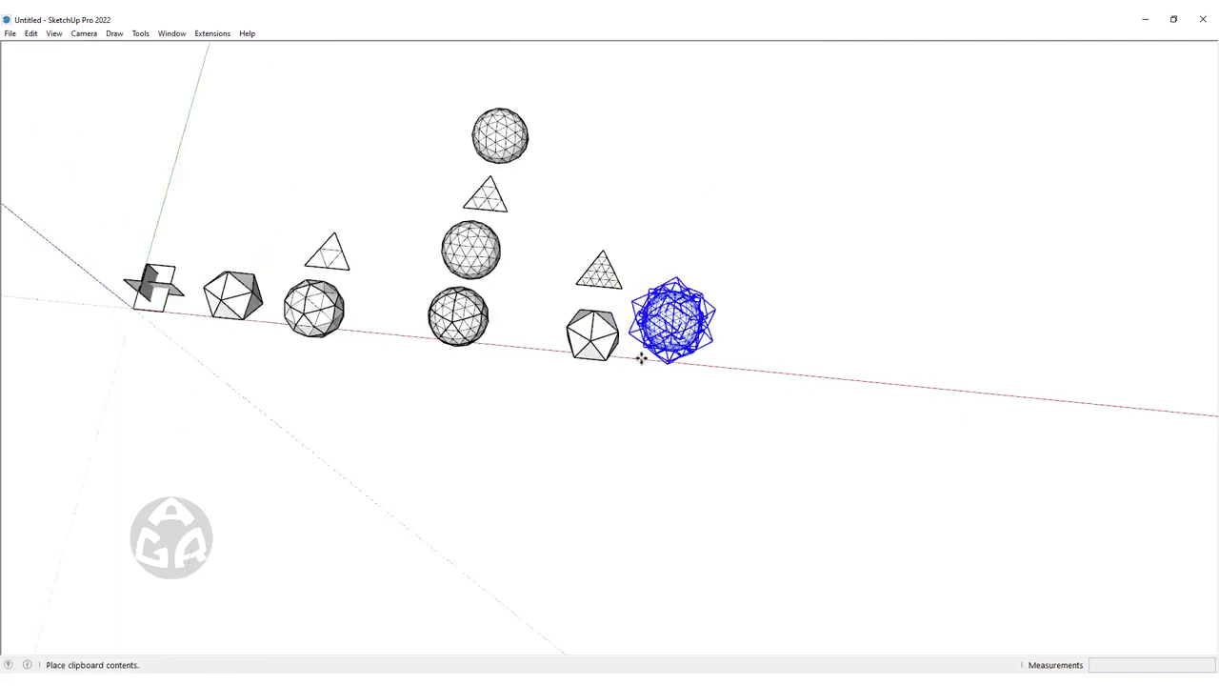
pyautogui.scroll(2, 650, 381)
pyautogui.click(668, 383)
pyautogui.click(668, 442)
# Remove the frames surrounding the newly placed sphere copy
pyautogui.scroll(3, 721, 321)
pyautogui.scroll(2, 720, 321)
pyautogui.moveTo(620, 337)
pyautogui.mouseDown(button='middle')
pyautogui.moveTo(471, 288)
pyautogui.moveTo(582, 264)
pyautogui.moveTo(485, 123)
pyautogui.moveTo(506, 228)
pyautogui.moveTo(560, 313)
pyautogui.mouseUp(button='middle')
pyautogui.moveTo(425, 498)
pyautogui.mouseDown(button='middle')
pyautogui.moveTo(353, 270)
pyautogui.moveTo(673, 400)
pyautogui.mouseUp(button='middle')
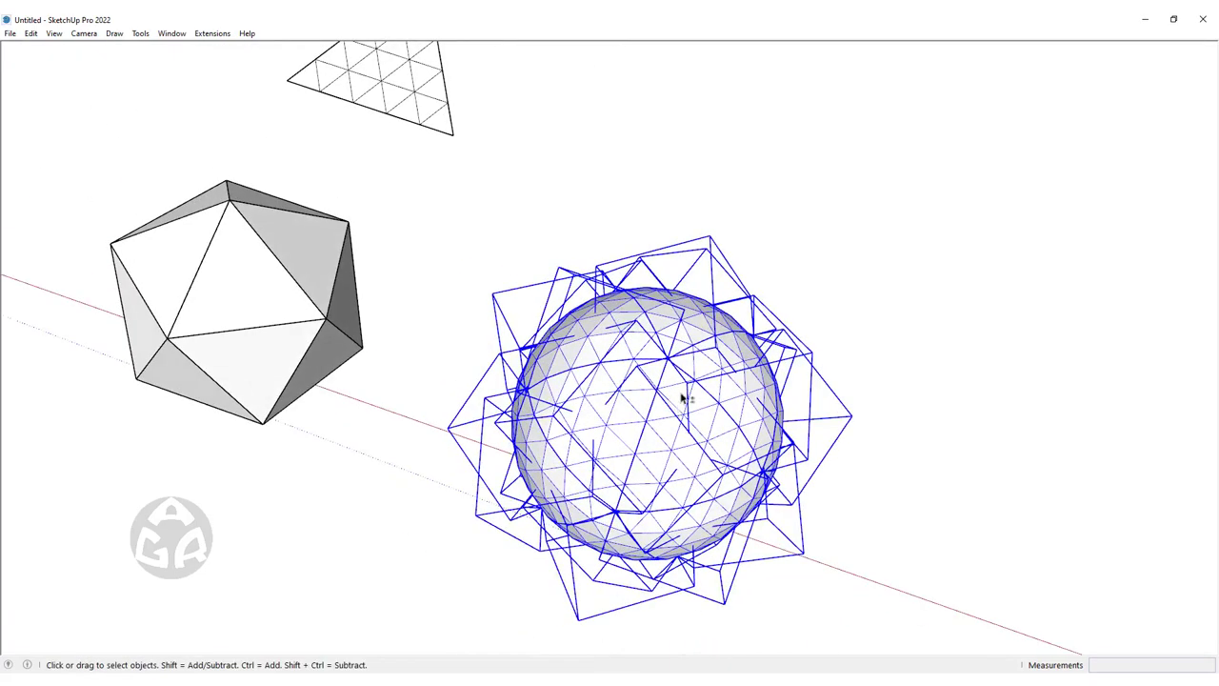
pyautogui.hotkey('ctrl', 'z')
pyautogui.moveTo(729, 408)
pyautogui.mouseDown(button='middle')
pyautogui.moveTo(501, 144)
pyautogui.moveTo(358, 16)
pyautogui.moveTo(790, 658)
pyautogui.moveTo(733, 505)
pyautogui.moveTo(795, 460)
pyautogui.moveTo(928, 492)
pyautogui.mouseUp(button='middle')
pyautogui.click(903, 496)
# Select all of the new geodesic sphere's geometry and group it with Ctrl+G
pyautogui.scroll(3, 787, 479)
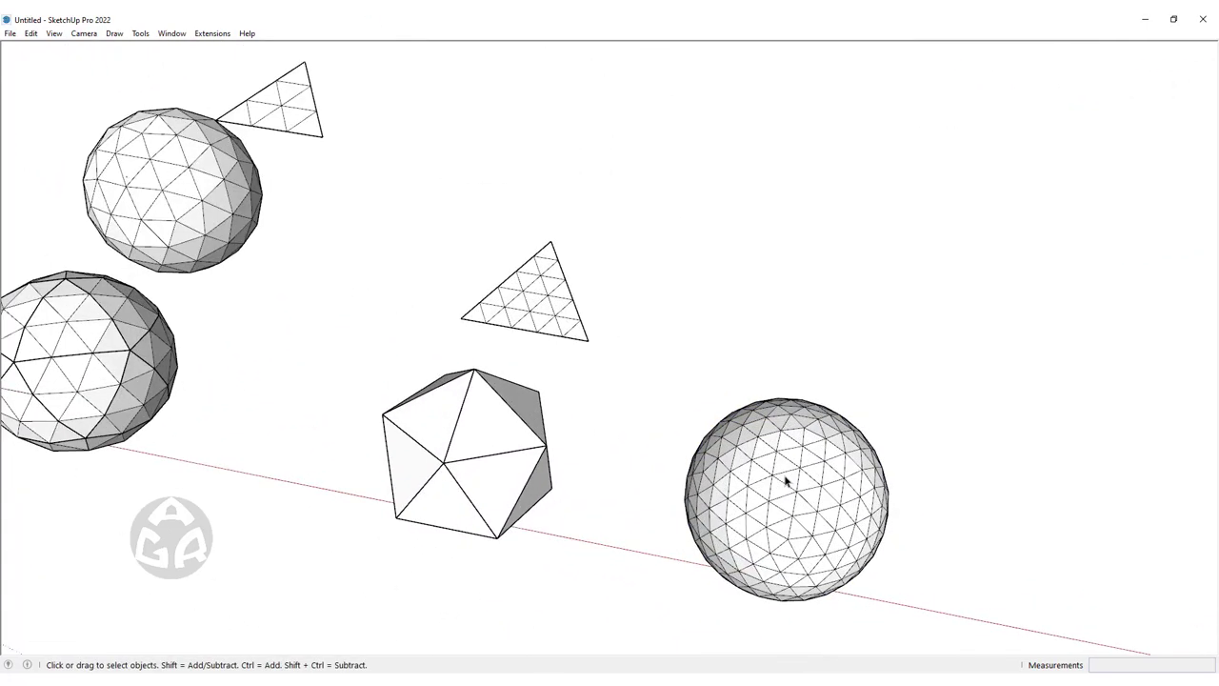
pyautogui.scroll(-5, 786, 479)
pyautogui.moveTo(614, 366)
pyautogui.mouseDown(button='middle')
pyautogui.moveTo(628, 352)
pyautogui.moveTo(623, 333)
pyautogui.moveTo(354, 285)
pyautogui.moveTo(604, 253)
pyautogui.moveTo(604, 275)
pyautogui.mouseUp(button='middle')
pyautogui.scroll(5, 623, 334)
pyautogui.scroll(2, 582, 340)
pyautogui.scroll(4, 604, 275)
pyautogui.moveTo(642, 342)
pyautogui.mouseDown(button='middle')
pyautogui.moveTo(485, 277)
pyautogui.moveTo(280, 286)
pyautogui.moveTo(604, 302)
pyautogui.mouseUp(button='middle')
pyautogui.scroll(-5, 468, 303)
pyautogui.moveTo(468, 302); pyautogui.dragTo(368, 324, button='middle')
pyautogui.scroll(-5, 368, 323)
pyautogui.scroll(3, 386, 261)
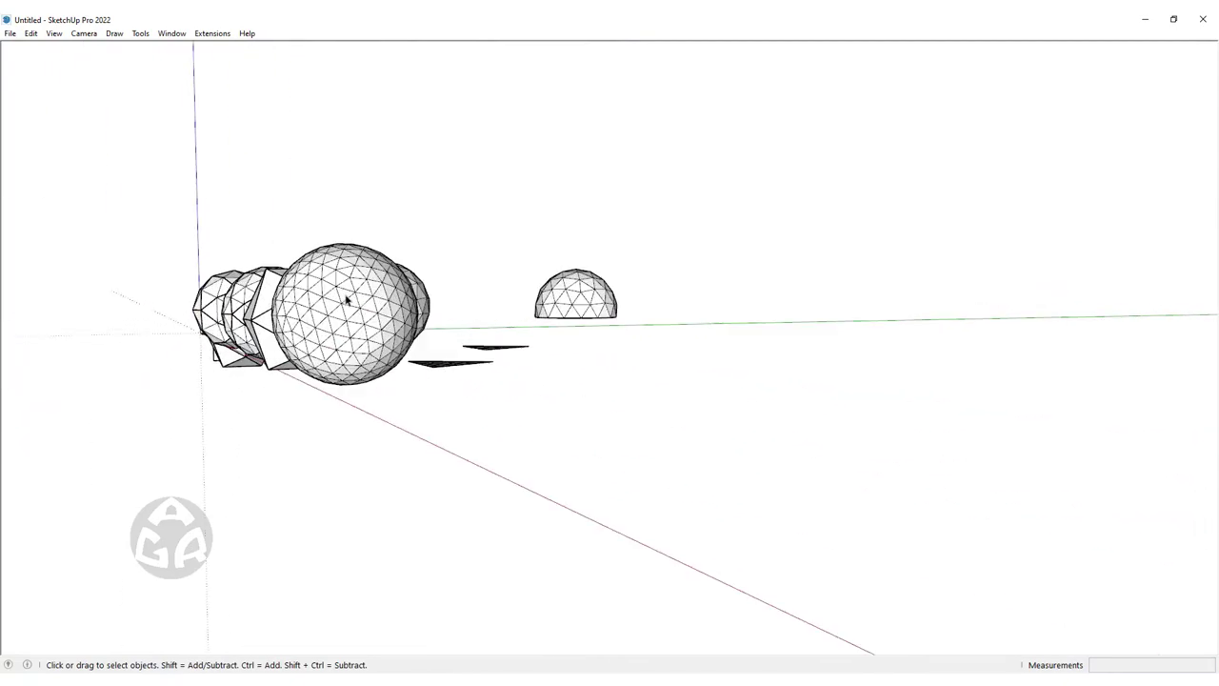
pyautogui.moveTo(387, 261)
pyautogui.mouseDown(button='middle')
pyautogui.moveTo(370, 321)
pyautogui.moveTo(215, 315)
pyautogui.moveTo(280, 307)
pyautogui.moveTo(362, 381)
pyautogui.moveTo(390, 546)
pyautogui.mouseUp(button='middle')
pyautogui.click(362, 384)
pyautogui.scroll(1, 371, 479)
pyautogui.scroll(2, 371, 479)
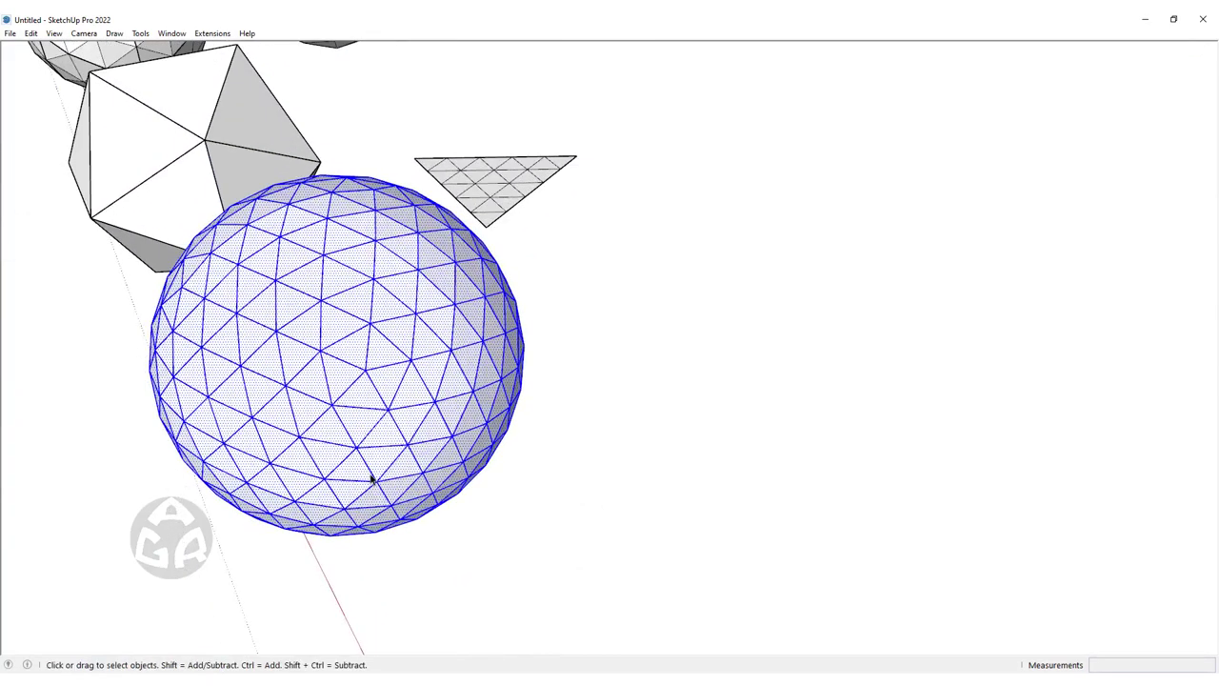
pyautogui.hotkey('ctrl', 'g')
pyautogui.moveTo(385, 381); pyautogui.dragTo(341, 376, button='middle')
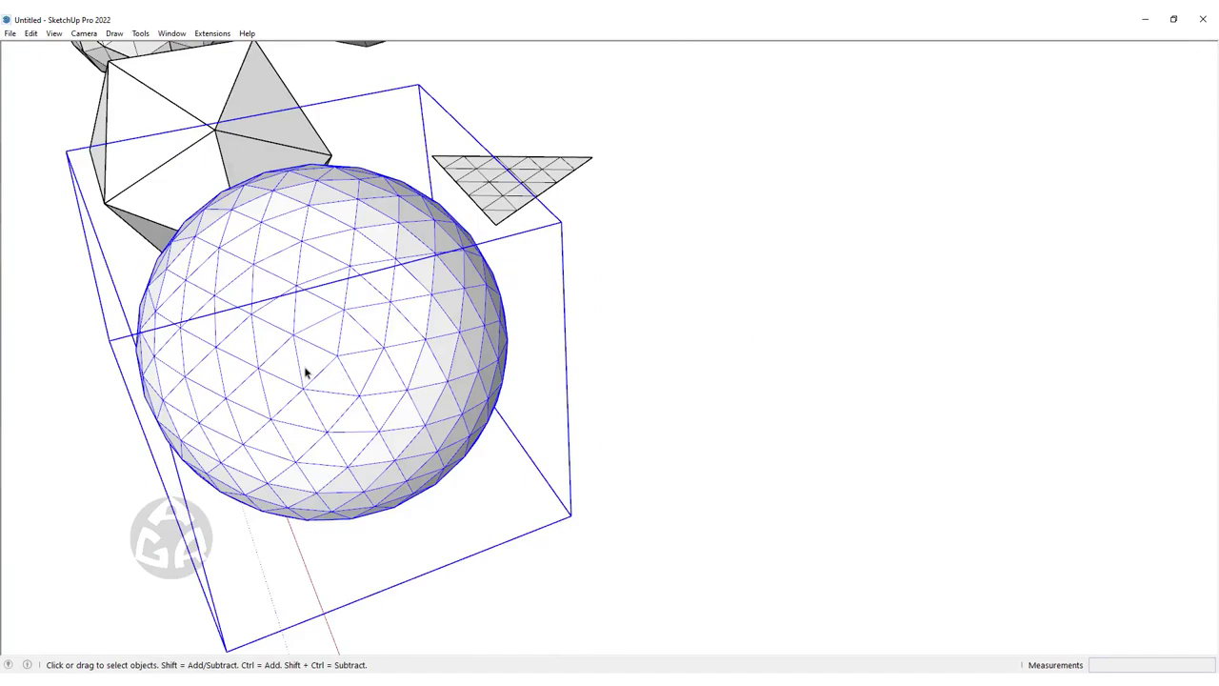
pyautogui.moveTo(304, 373)
pyautogui.mouseDown(button='middle')
pyautogui.moveTo(273, 383)
pyautogui.moveTo(308, 438)
pyautogui.moveTo(383, 349)
pyautogui.moveTo(623, 280)
pyautogui.moveTo(651, 330)
pyautogui.moveTo(634, 435)
pyautogui.mouseUp(button='middle')
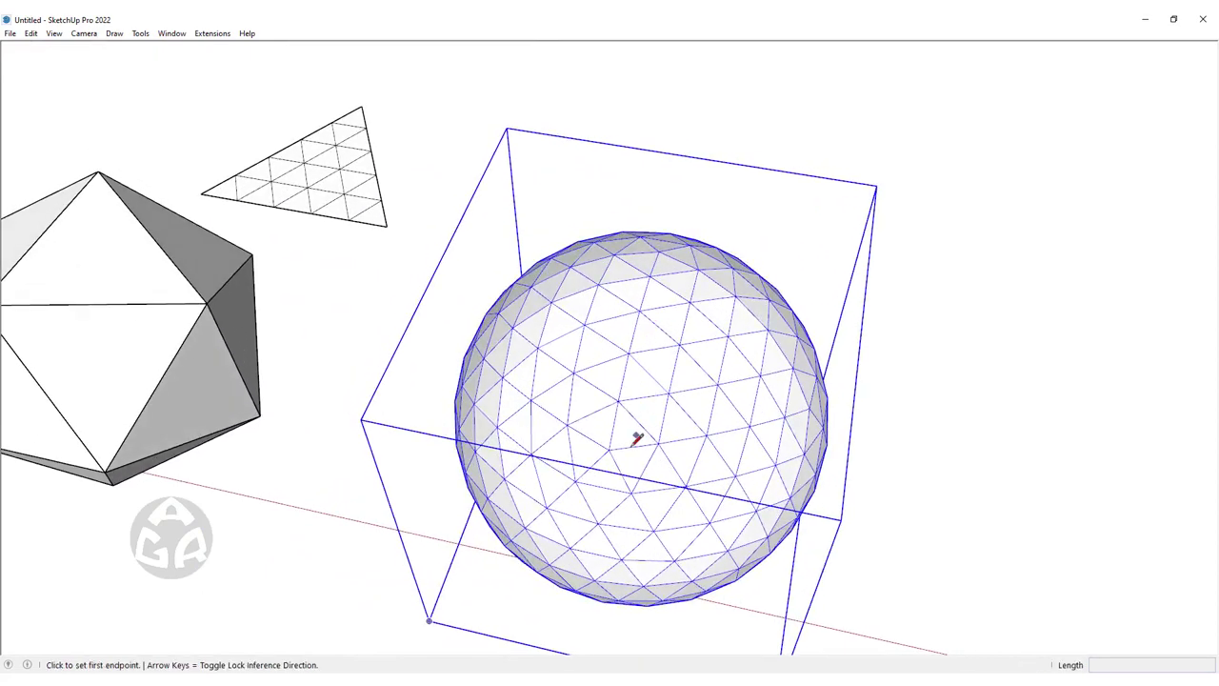
# Draw a reference line across the geodesic sphere's surface
pyautogui.scroll(2, 605, 443)
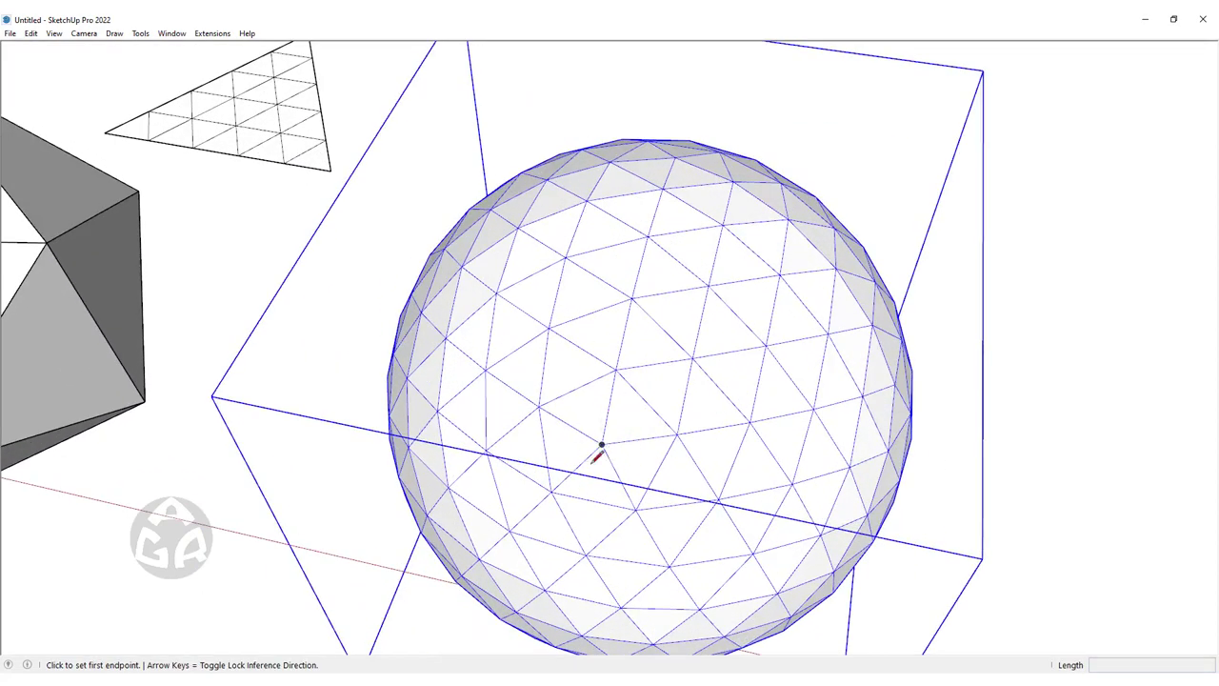
pyautogui.scroll(2, 597, 459)
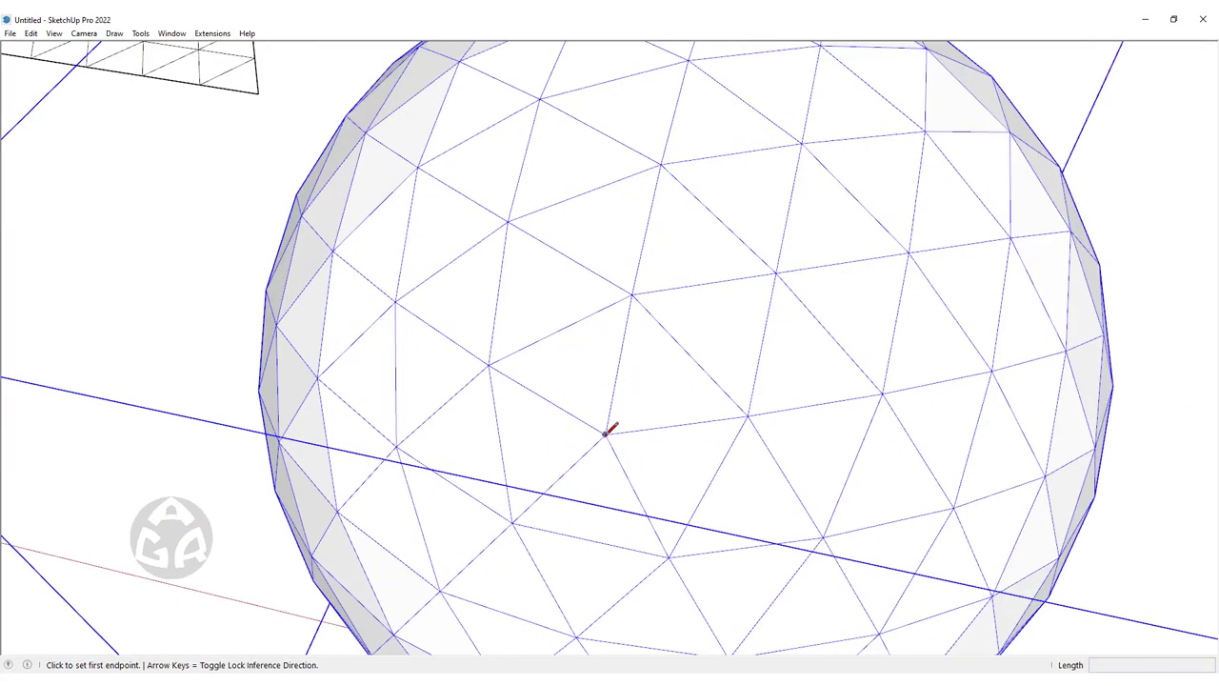
pyautogui.click(605, 434)
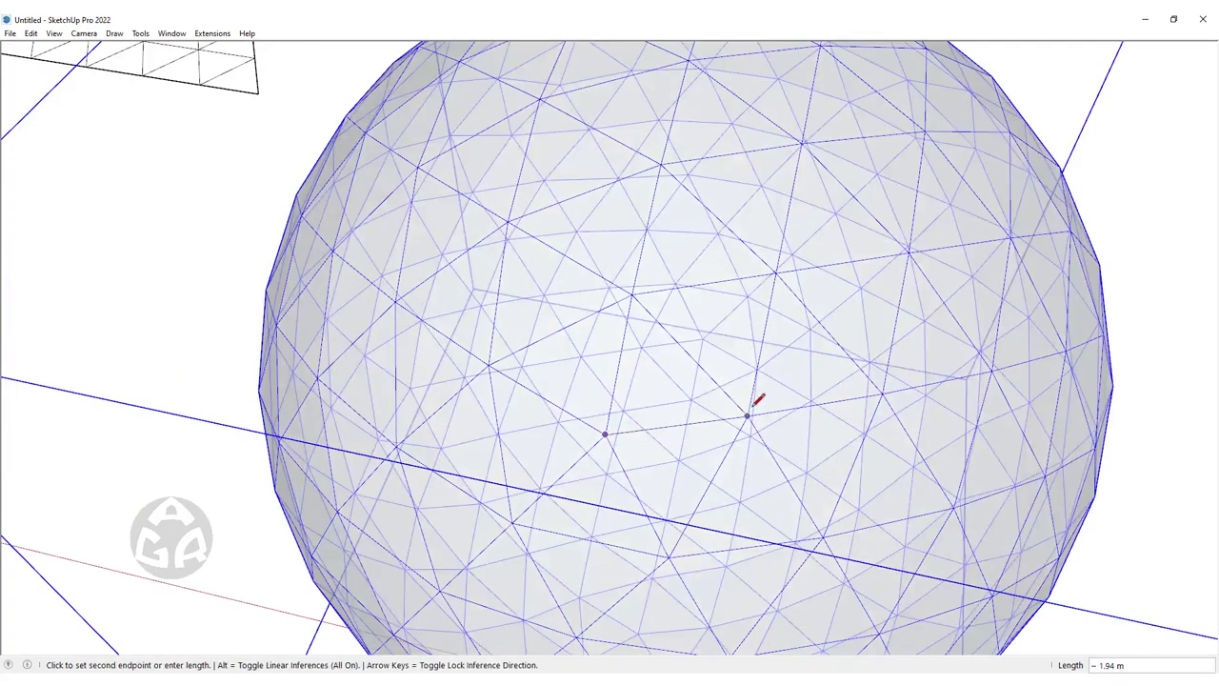
pyautogui.moveTo(756, 403)
pyautogui.mouseDown(button='middle')
pyautogui.moveTo(667, 400)
pyautogui.moveTo(716, 373)
pyautogui.moveTo(664, 402)
pyautogui.moveTo(590, 420)
pyautogui.moveTo(642, 390)
pyautogui.moveTo(502, 355)
pyautogui.mouseUp(button='middle')
pyautogui.click(575, 430)
pyautogui.press('space')
pyautogui.scroll(-5, 502, 355)
pyautogui.moveTo(691, 353)
pyautogui.mouseDown(button='middle')
pyautogui.moveTo(530, 444)
pyautogui.moveTo(603, 566)
pyautogui.moveTo(549, 441)
pyautogui.moveTo(422, 462)
pyautogui.mouseUp(button='middle')
# Rotate the sphere 45.3 degrees about the reference line's midpoint, then clear the selection
pyautogui.press('q')
pyautogui.scroll(2, 440, 483)
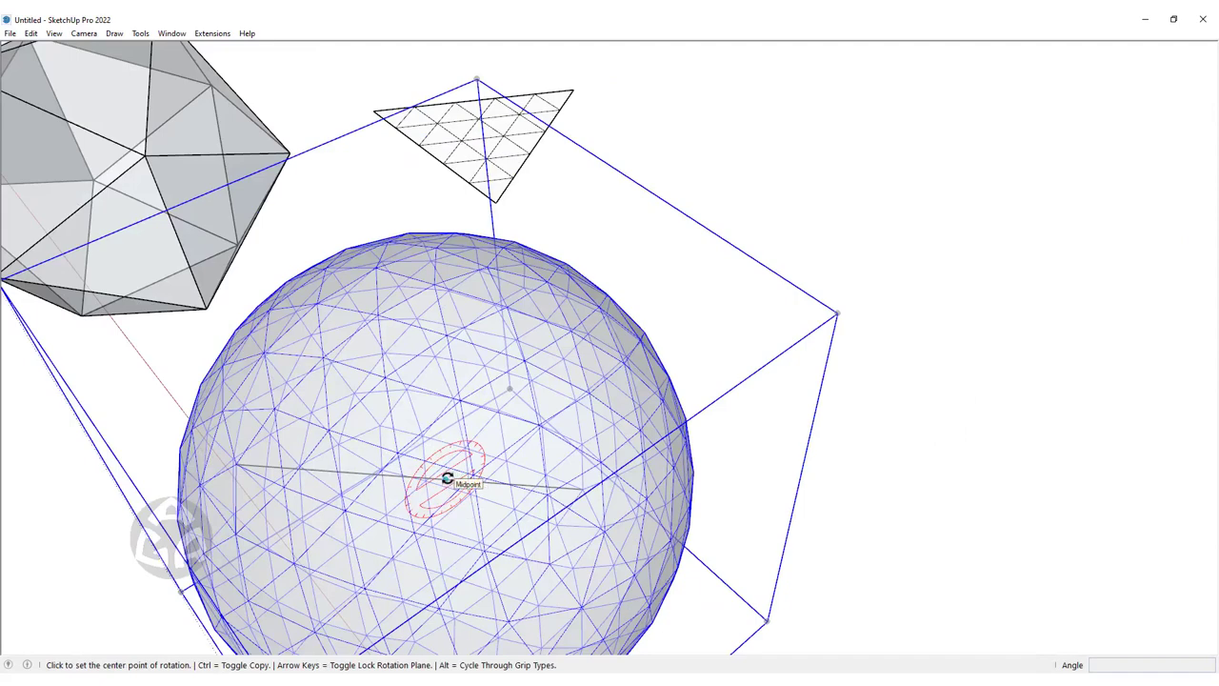
pyautogui.click(447, 478)
pyautogui.click(237, 467)
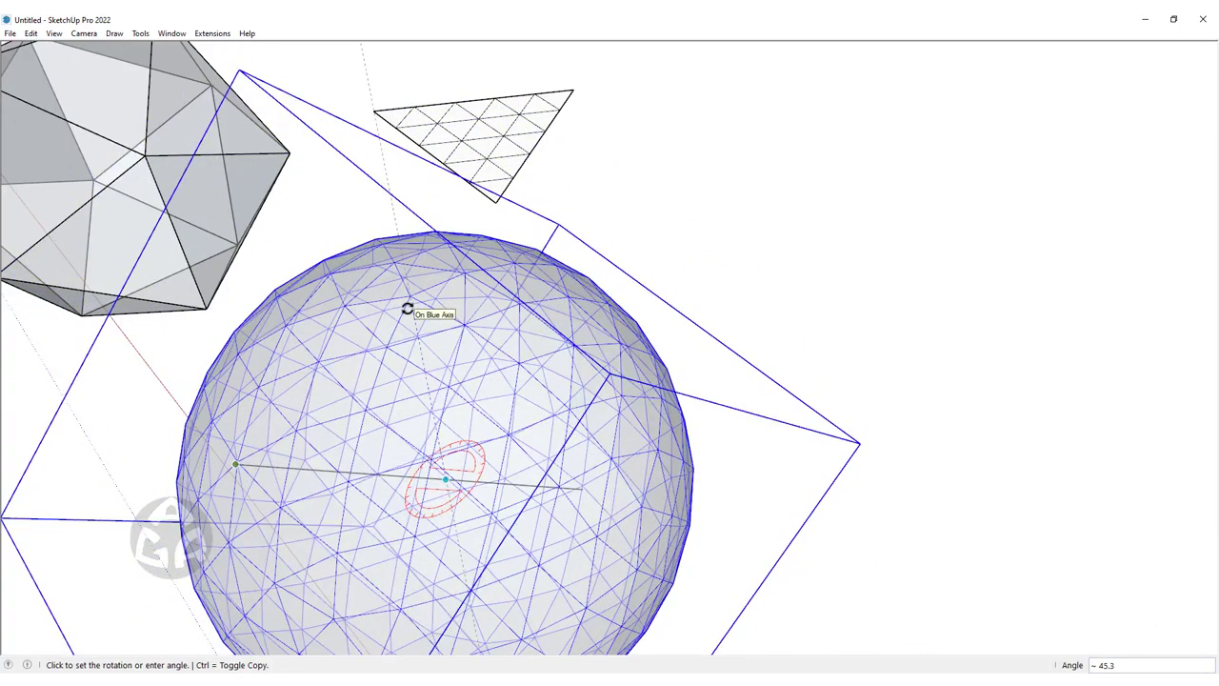
pyautogui.click(407, 310)
pyautogui.press('space')
pyautogui.hotkey('ctrl', 't')
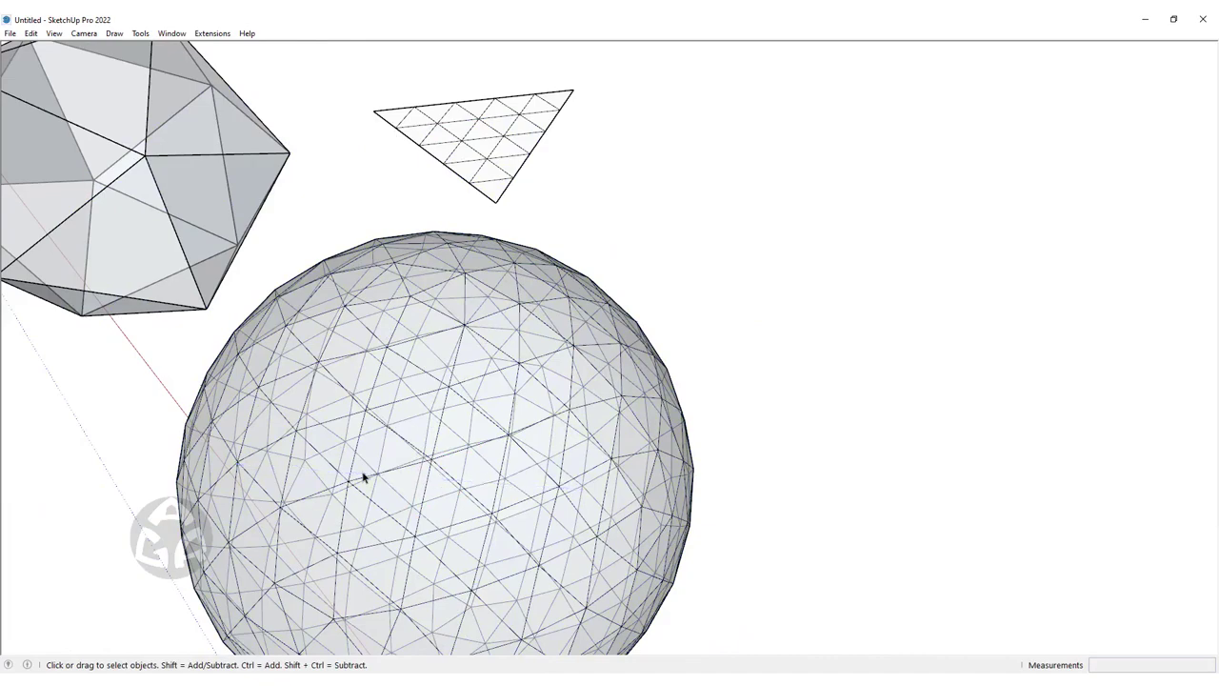
pyautogui.scroll(-3, 517, 424)
# Select only the lower half of the sphere's faces, using Front view (F2)
pyautogui.click(524, 445)
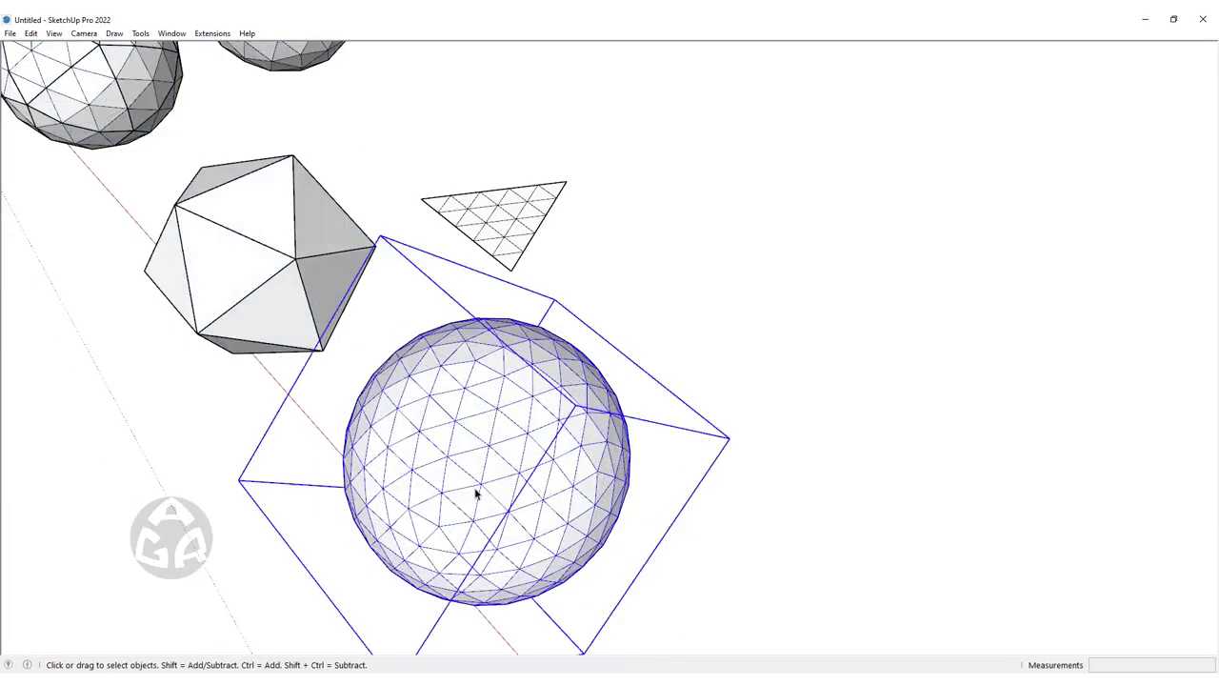
pyautogui.moveTo(476, 492)
pyautogui.mouseDown(button='middle')
pyautogui.moveTo(550, 267)
pyautogui.moveTo(424, 507)
pyautogui.moveTo(465, 419)
pyautogui.mouseUp(button='middle')
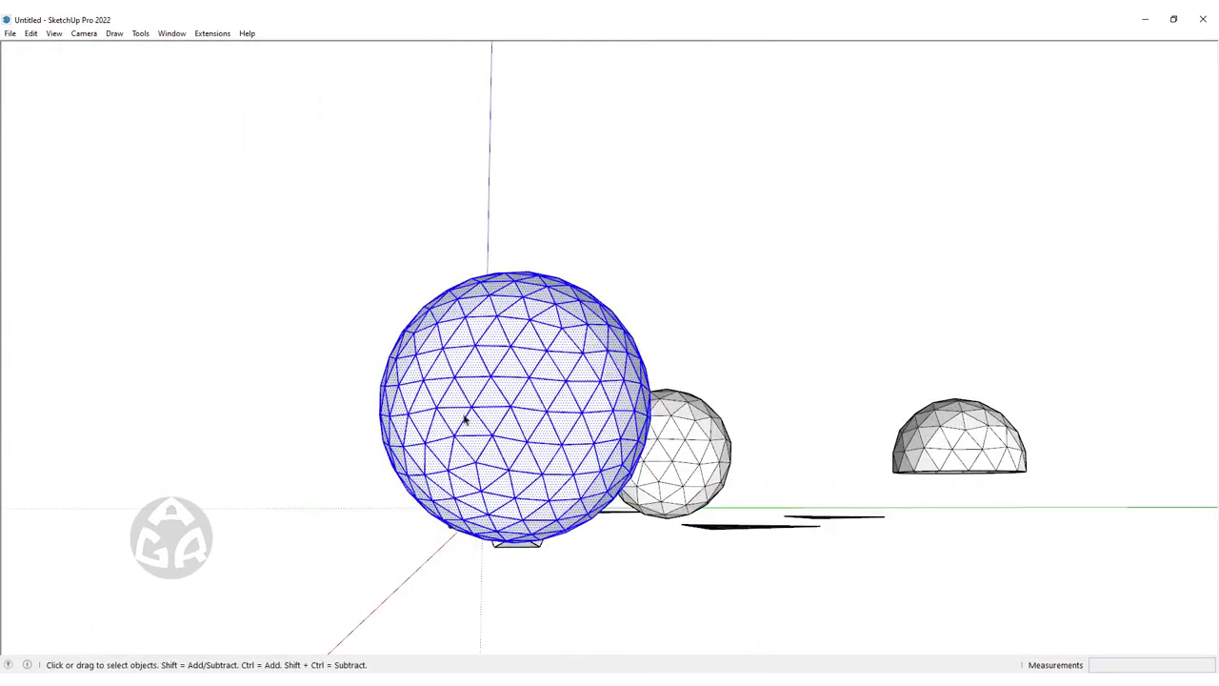
pyautogui.moveTo(627, 421)
pyautogui.mouseDown(button='middle')
pyautogui.moveTo(619, 413)
pyautogui.moveTo(1118, 413)
pyautogui.moveTo(752, 419)
pyautogui.mouseUp(button='middle')
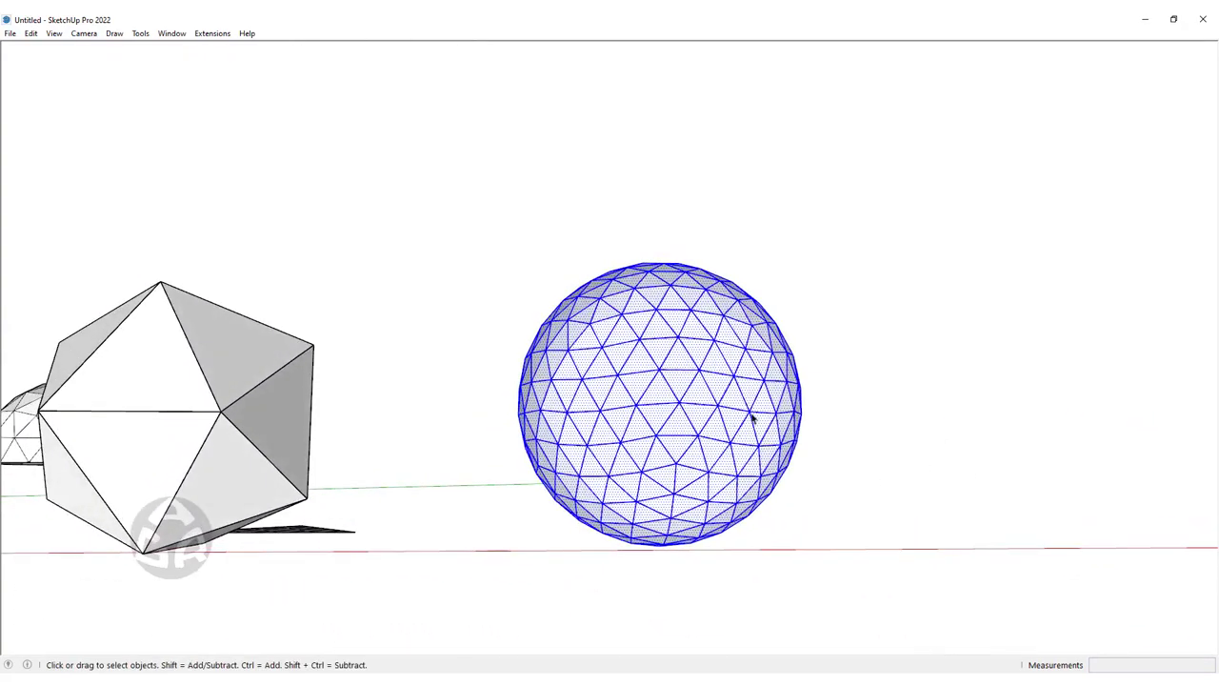
pyautogui.moveTo(469, 503); pyautogui.dragTo(466, 514)
pyautogui.moveTo(669, 387); pyautogui.dragTo(1001, 372, button='middle')
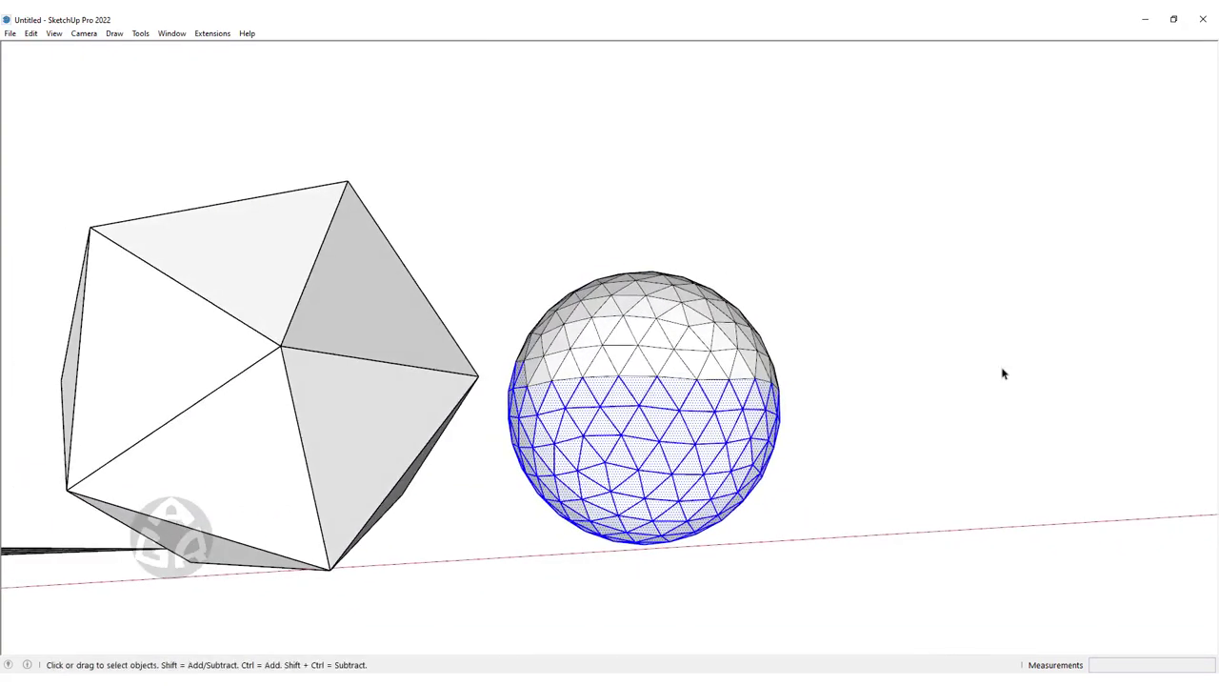
pyautogui.press('F2')
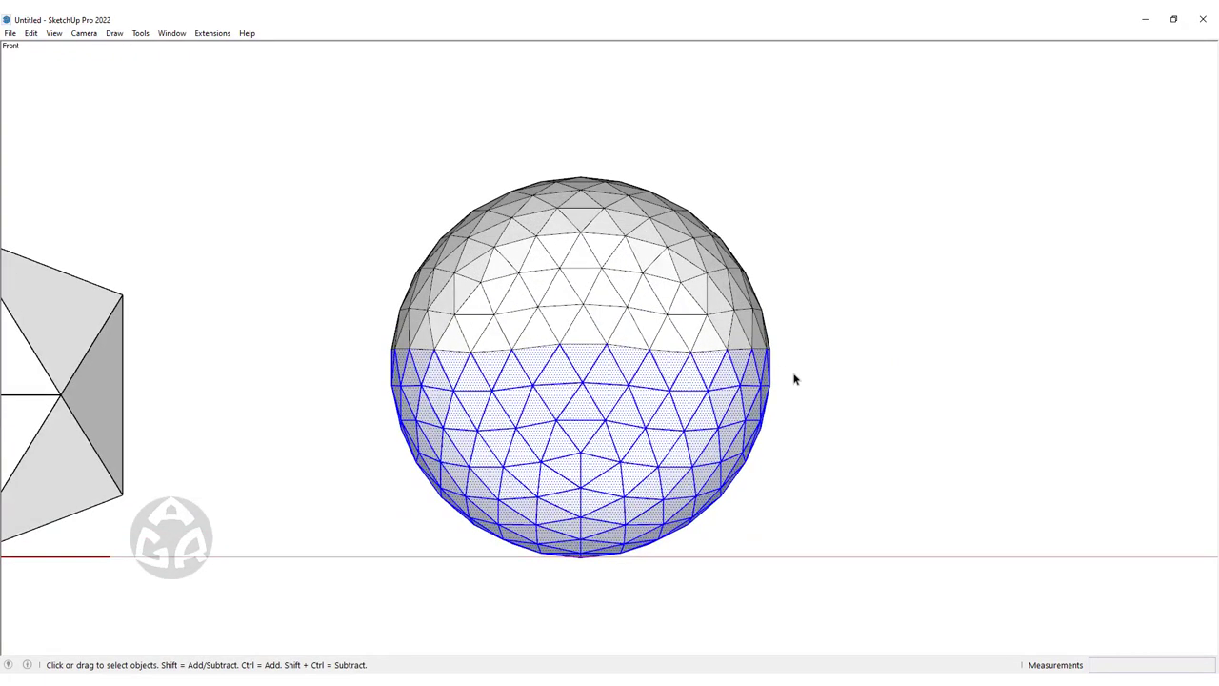
pyautogui.moveTo(376, 482)
pyautogui.mouseDown(button='middle')
pyautogui.moveTo(734, 498)
pyautogui.moveTo(498, 512)
pyautogui.mouseUp(button='middle')
pyautogui.scroll(-3, 496, 432)
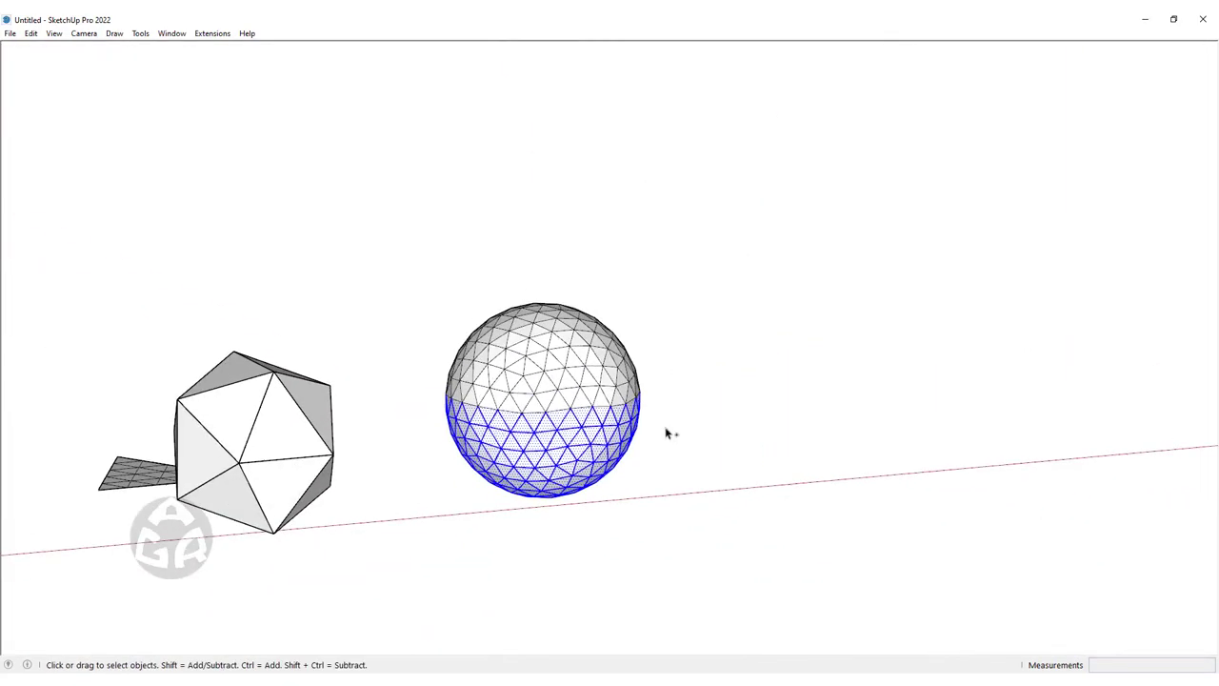
# Paste the lower hemisphere copy and flip it along blue into an upright dome
pyautogui.hotkey('ctrl', 'v')
pyautogui.moveTo(831, 458); pyautogui.dragTo(555, 655, button='middle')
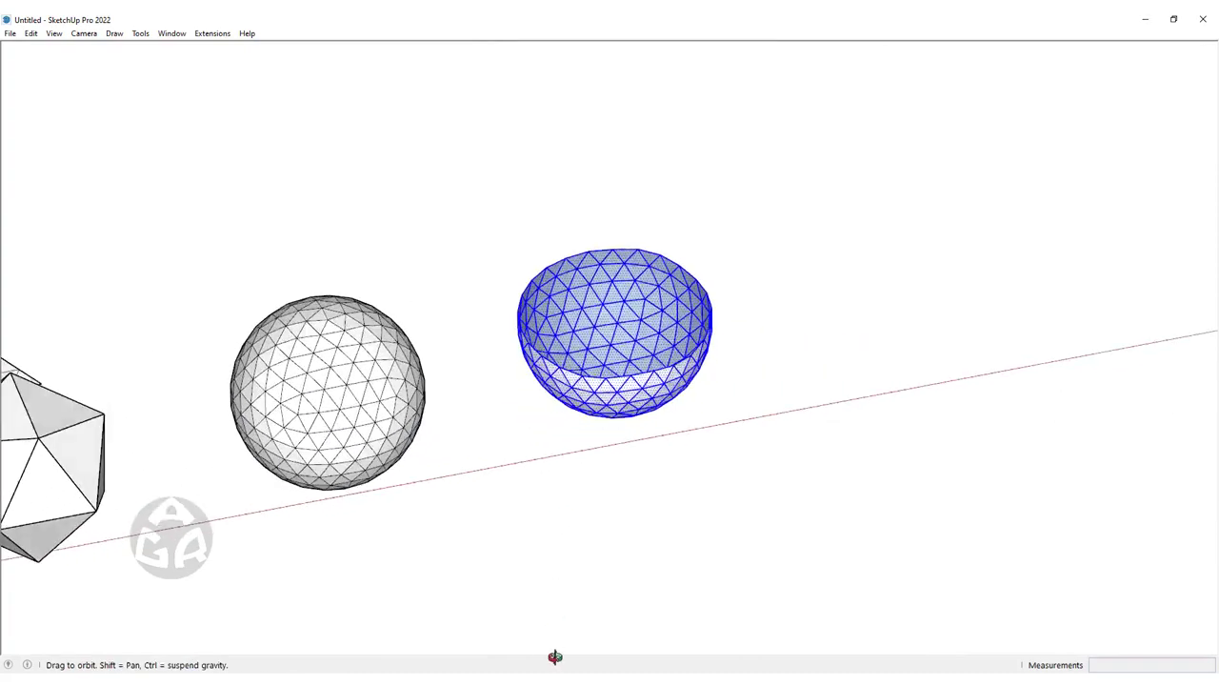
pyautogui.scroll(3, 620, 330)
pyautogui.rightClick(620, 329)
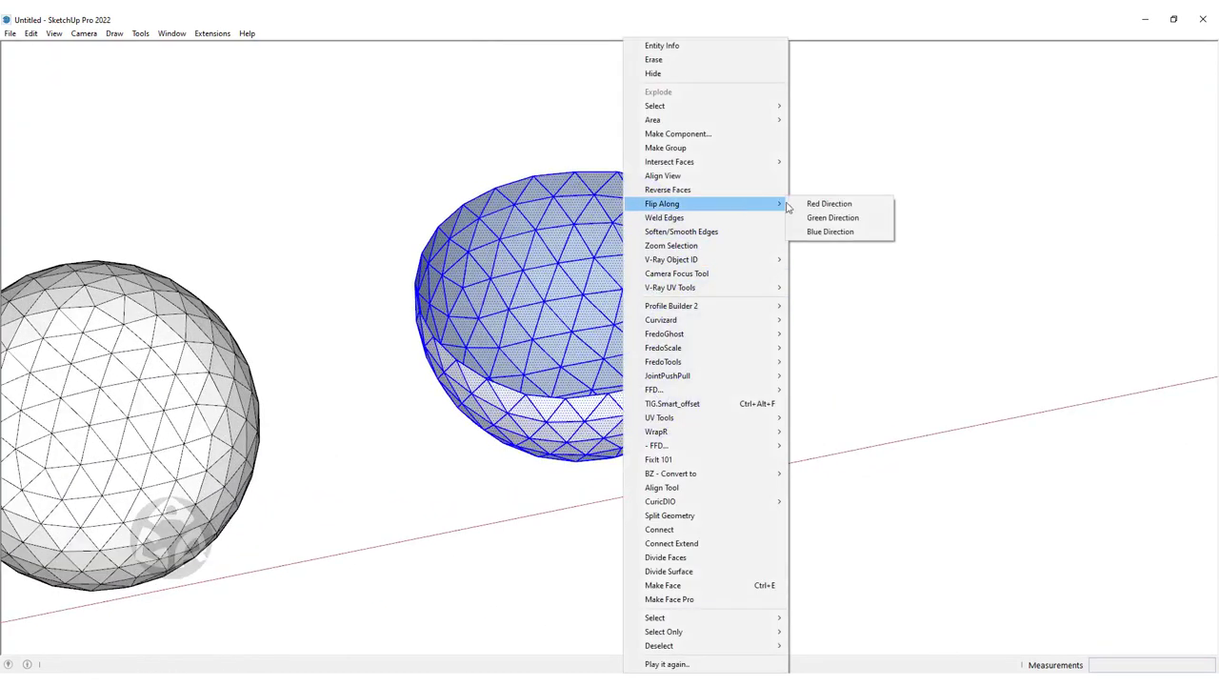
pyautogui.click(822, 239)
pyautogui.moveTo(763, 317)
pyautogui.mouseDown(button='middle')
pyautogui.moveTo(578, 330)
pyautogui.moveTo(876, 299)
pyautogui.mouseUp(button='middle')
# Lower the first two vertices on the dome's bottom edge with Move
pyautogui.click(876, 299)
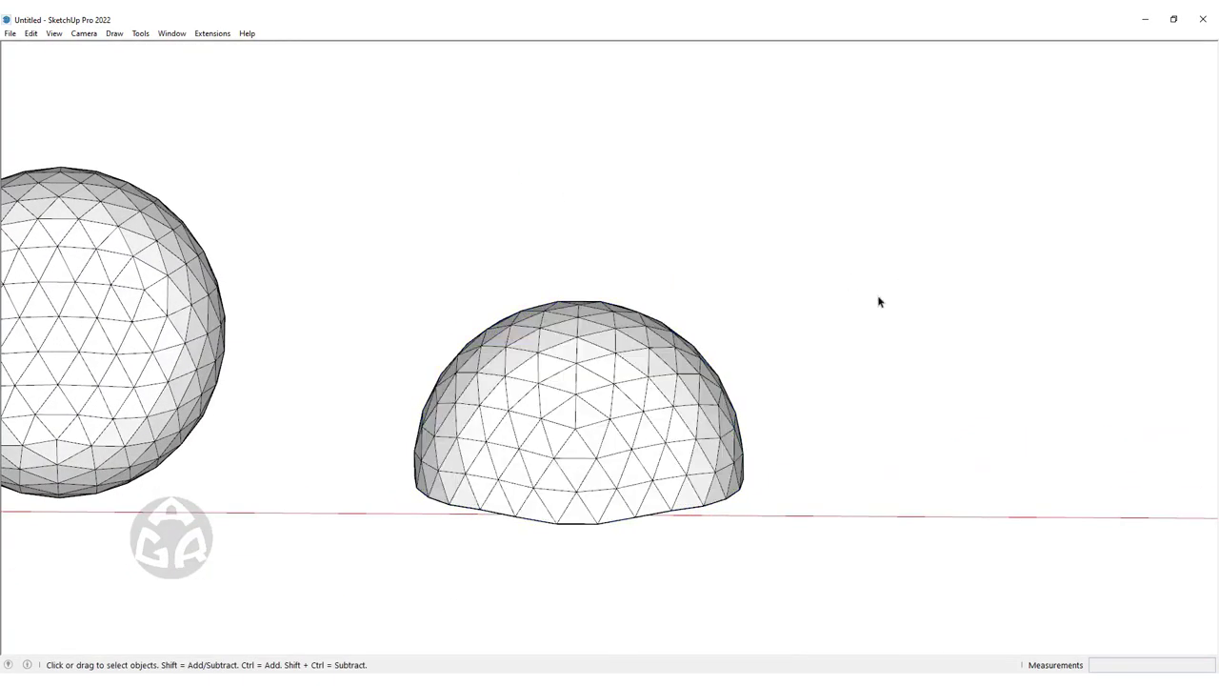
pyautogui.press('m')
pyautogui.moveTo(680, 479); pyautogui.dragTo(555, 549, button='middle')
pyautogui.scroll(3, 586, 483)
pyautogui.click(585, 484)
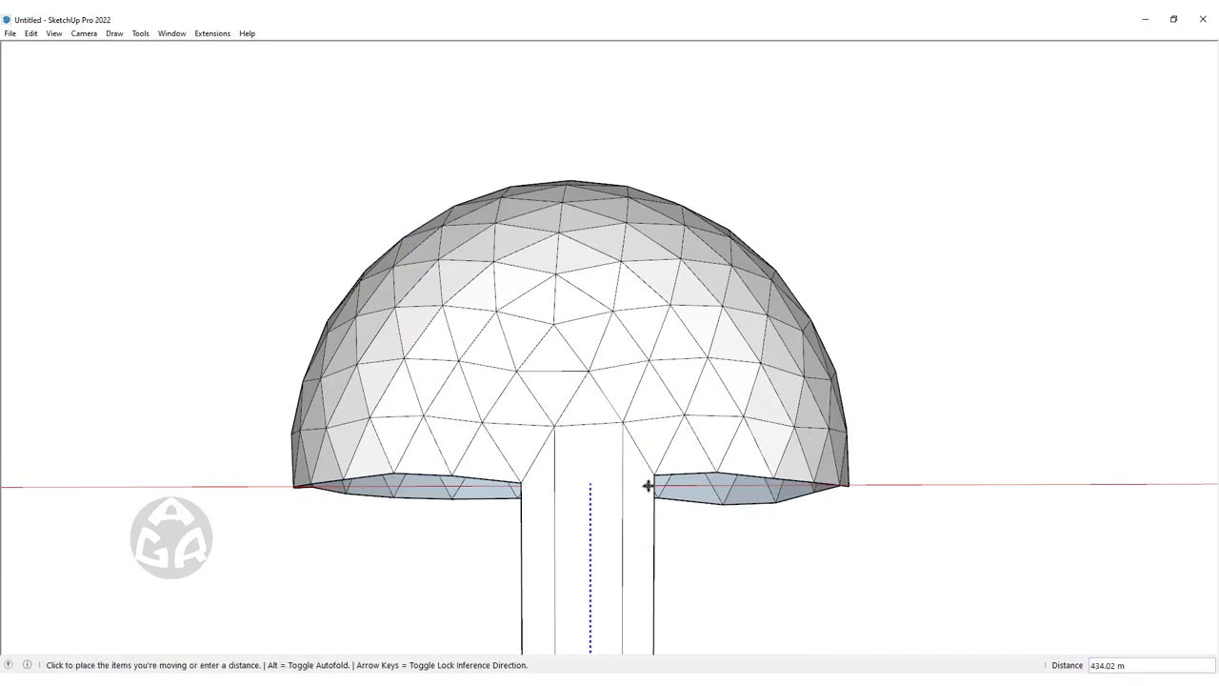
pyautogui.click(650, 481)
pyautogui.click(590, 491)
pyautogui.click(716, 474)
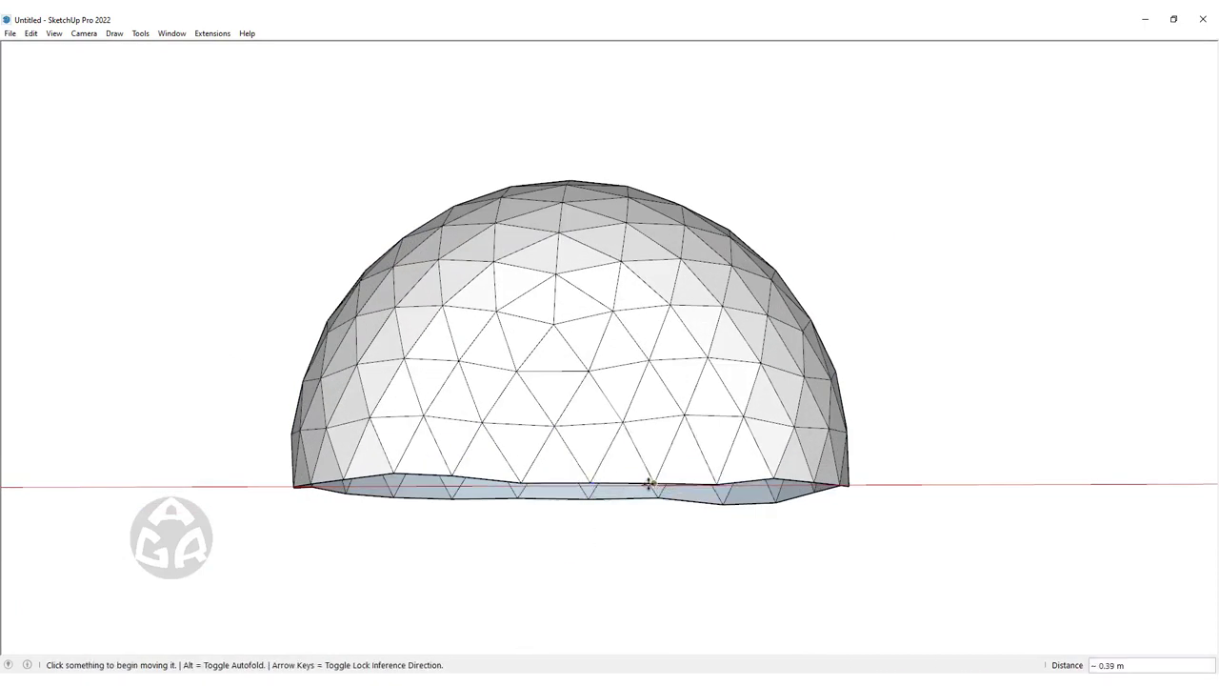
pyautogui.click(767, 482)
pyautogui.moveTo(768, 482)
pyautogui.mouseDown(button='middle')
pyautogui.moveTo(698, 482)
pyautogui.moveTo(734, 457)
pyautogui.mouseUp(button='middle')
pyautogui.press('Escape')
# Lower further vertices along the dome's right bottom edge
pyautogui.click(698, 483)
pyautogui.click(754, 458)
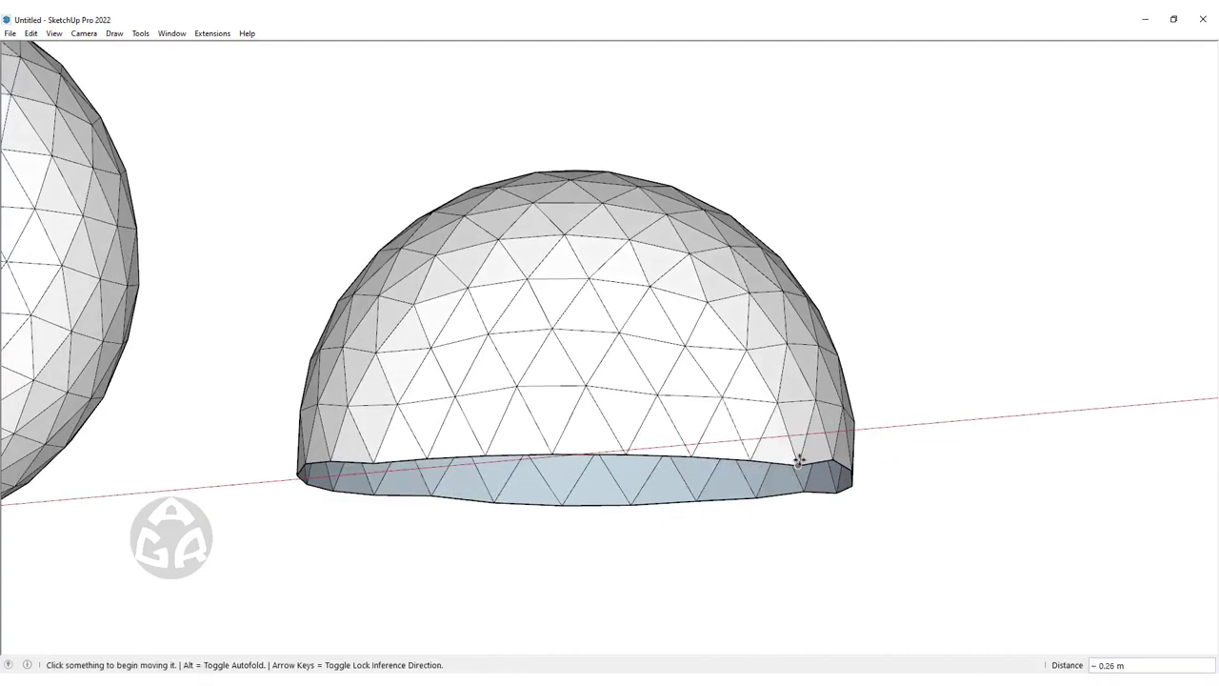
pyautogui.click(828, 471)
pyautogui.click(838, 471)
pyautogui.click(850, 479)
pyautogui.moveTo(850, 479)
pyautogui.mouseDown(button='middle')
pyautogui.moveTo(620, 503)
pyautogui.moveTo(928, 492)
pyautogui.moveTo(1022, 536)
pyautogui.moveTo(617, 517)
pyautogui.moveTo(680, 504)
pyautogui.mouseUp(button='middle')
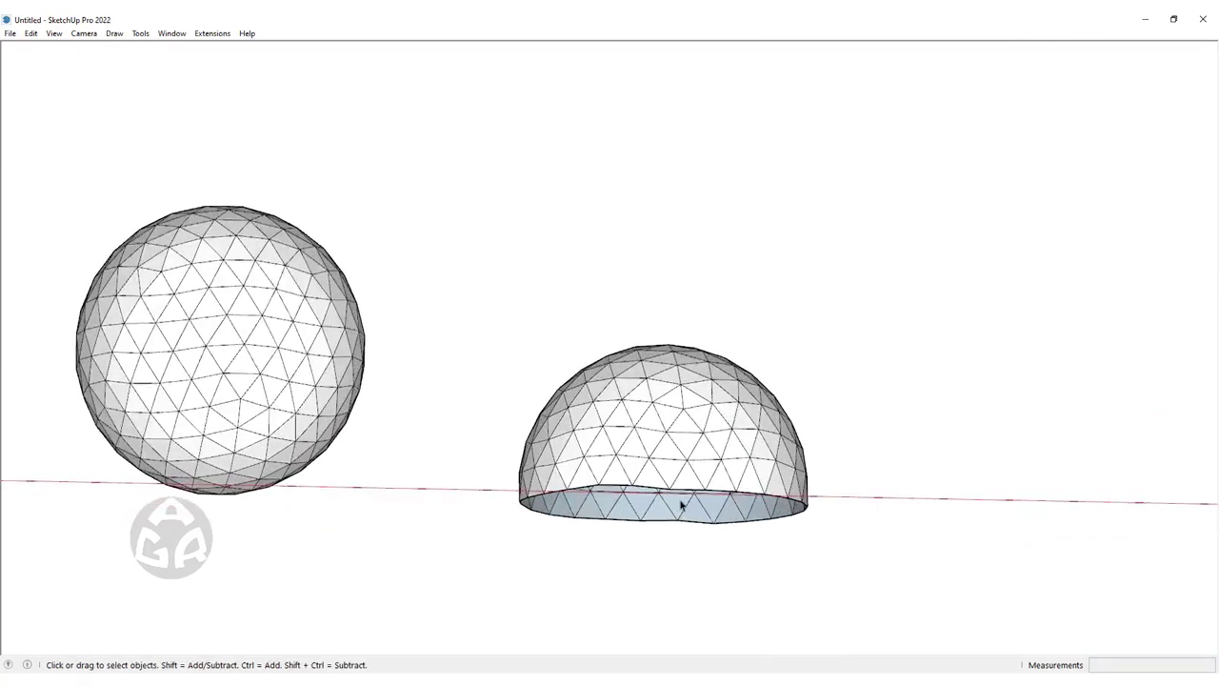
pyautogui.scroll(3, 680, 504)
# Enable the JHS PowerBar toolbar and move it clear of the dome
pyautogui.click(54, 33)
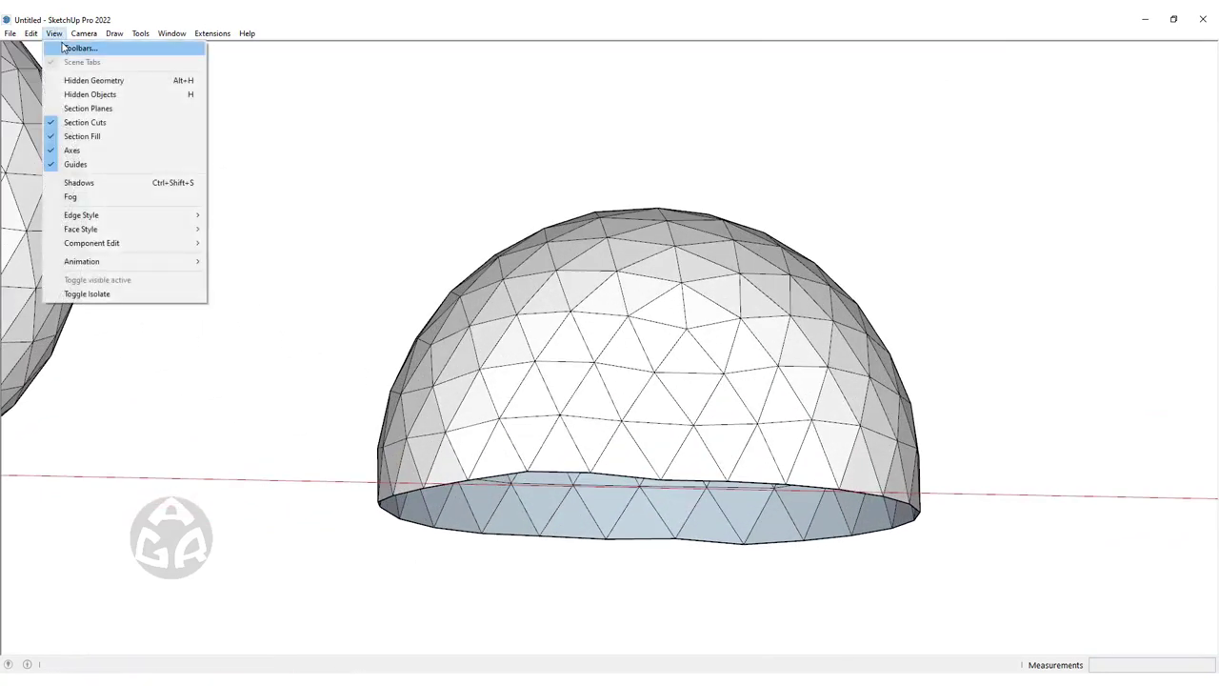
pyautogui.click(66, 46)
pyautogui.scroll(-5, 517, 390)
pyautogui.click(495, 396)
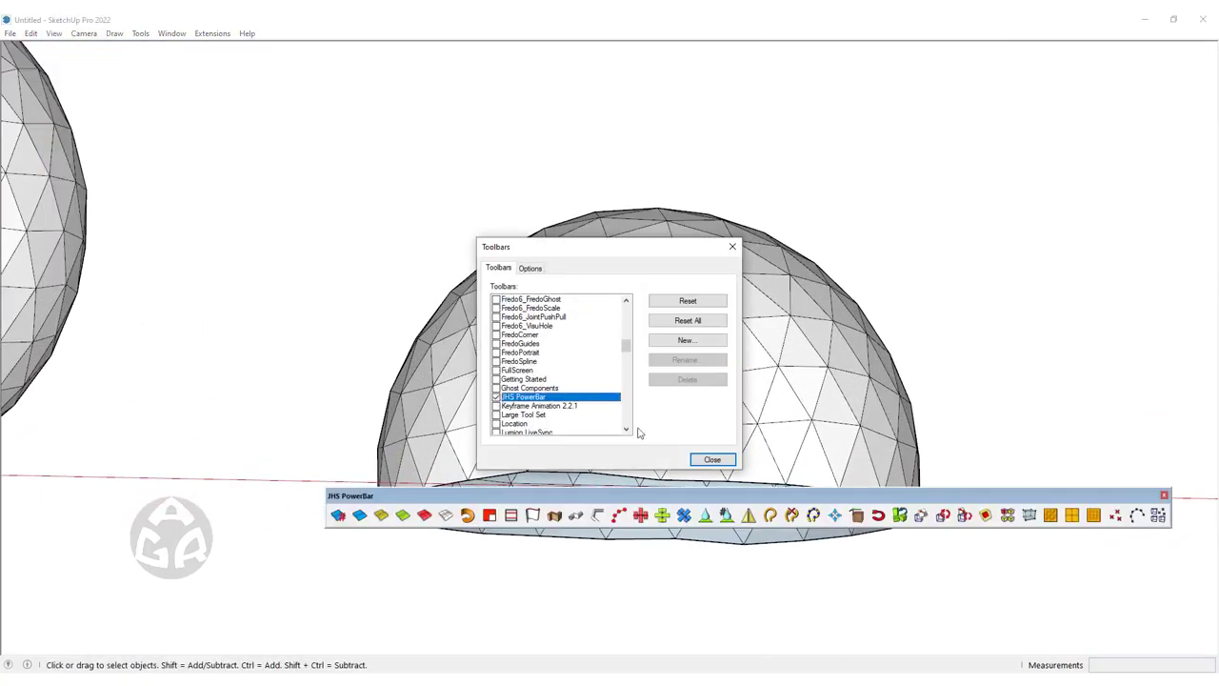
pyautogui.click(716, 460)
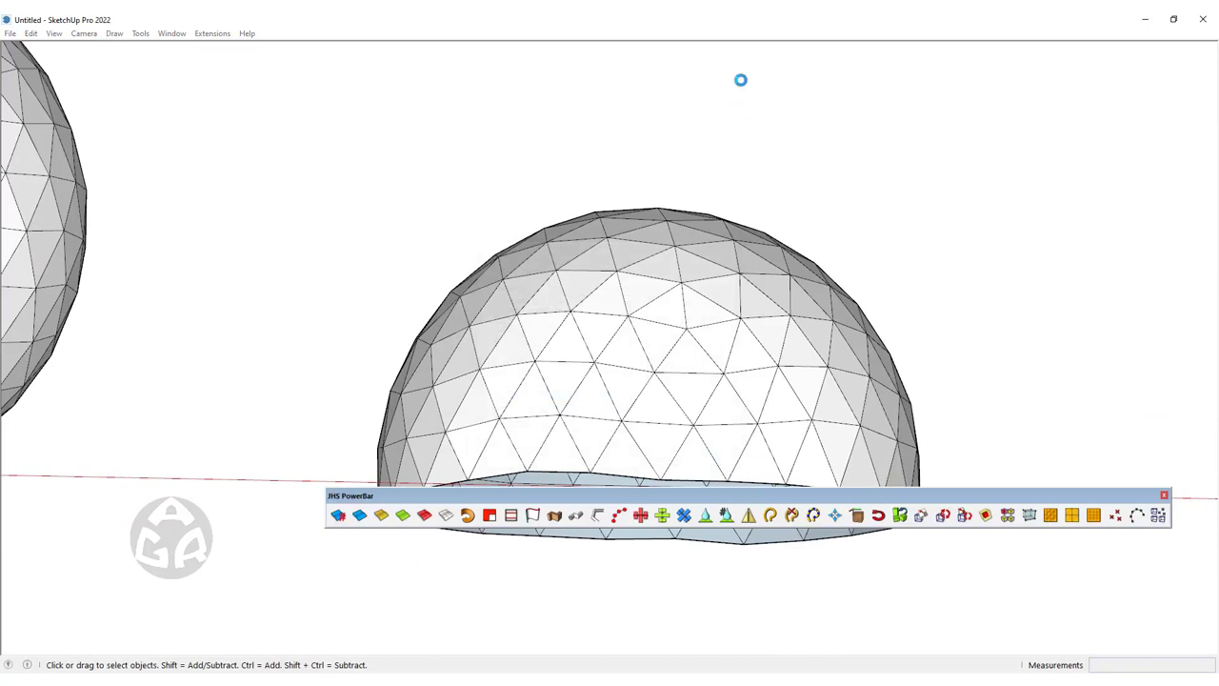
pyautogui.moveTo(729, 500); pyautogui.dragTo(705, 107)
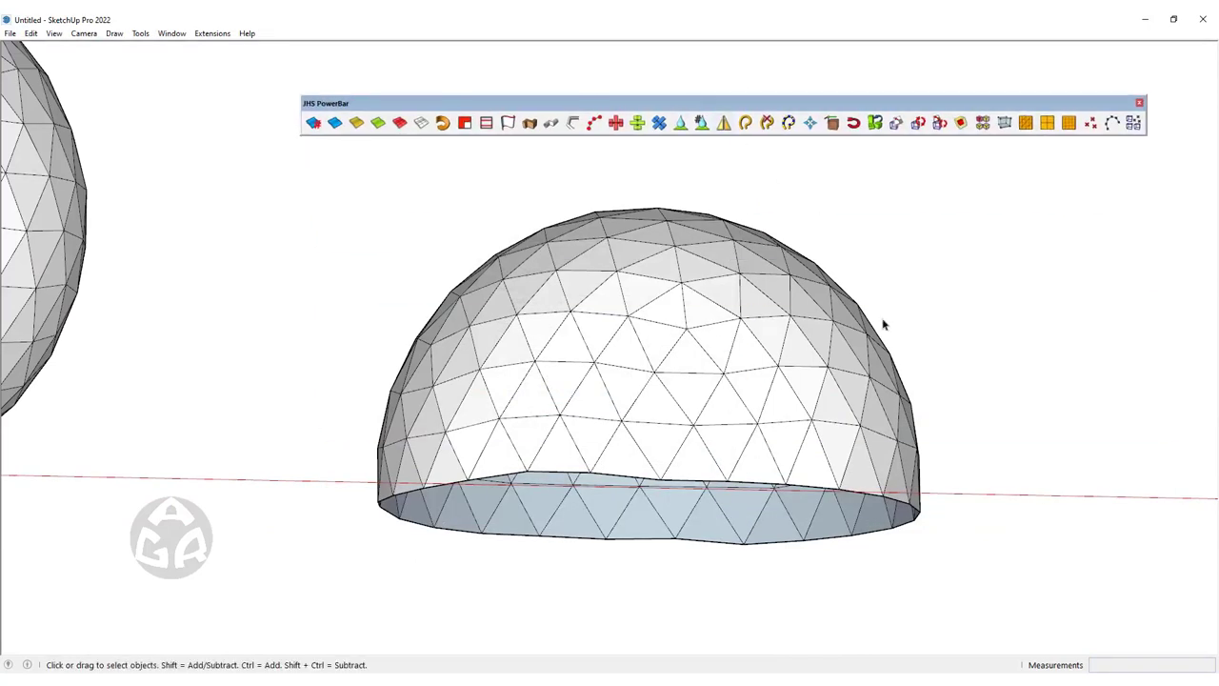
# Window-select the dome's base edges and flatten them level with Center on Blue
pyautogui.moveTo(811, 345)
pyautogui.mouseDown(button='middle')
pyautogui.moveTo(778, 506)
pyautogui.moveTo(443, 324)
pyautogui.mouseUp(button='middle')
pyautogui.scroll(3, 752, 459)
pyautogui.moveTo(241, 463); pyautogui.dragTo(980, 578)
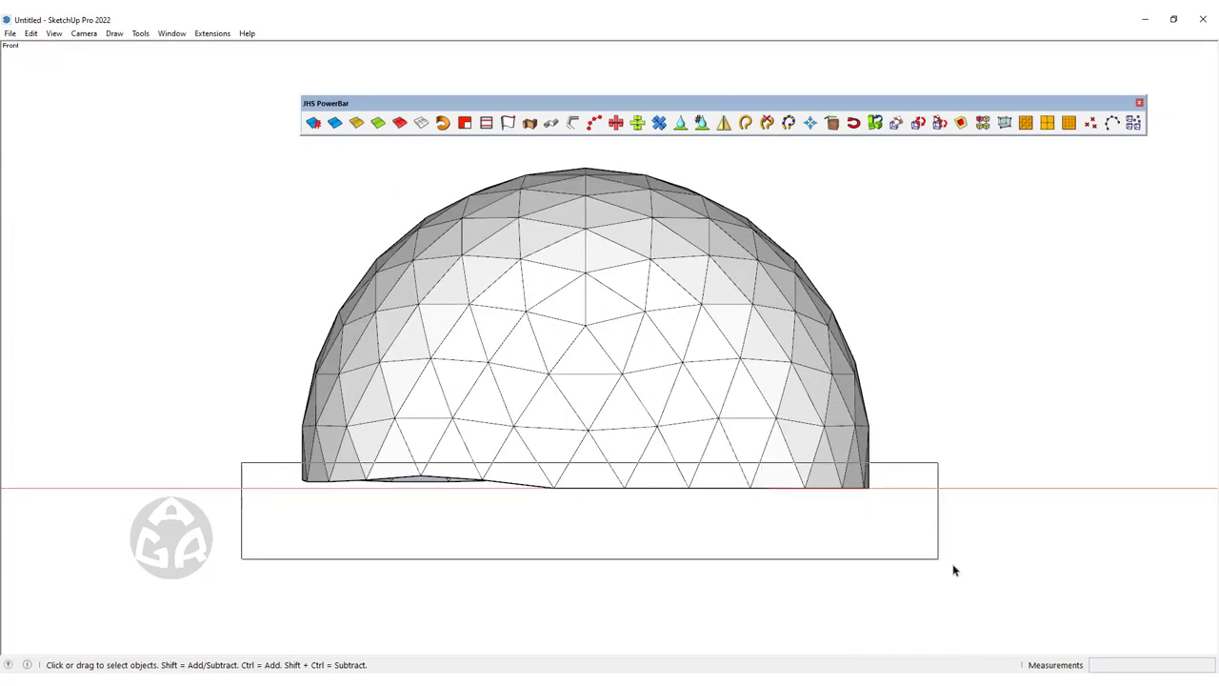
pyautogui.click(659, 124)
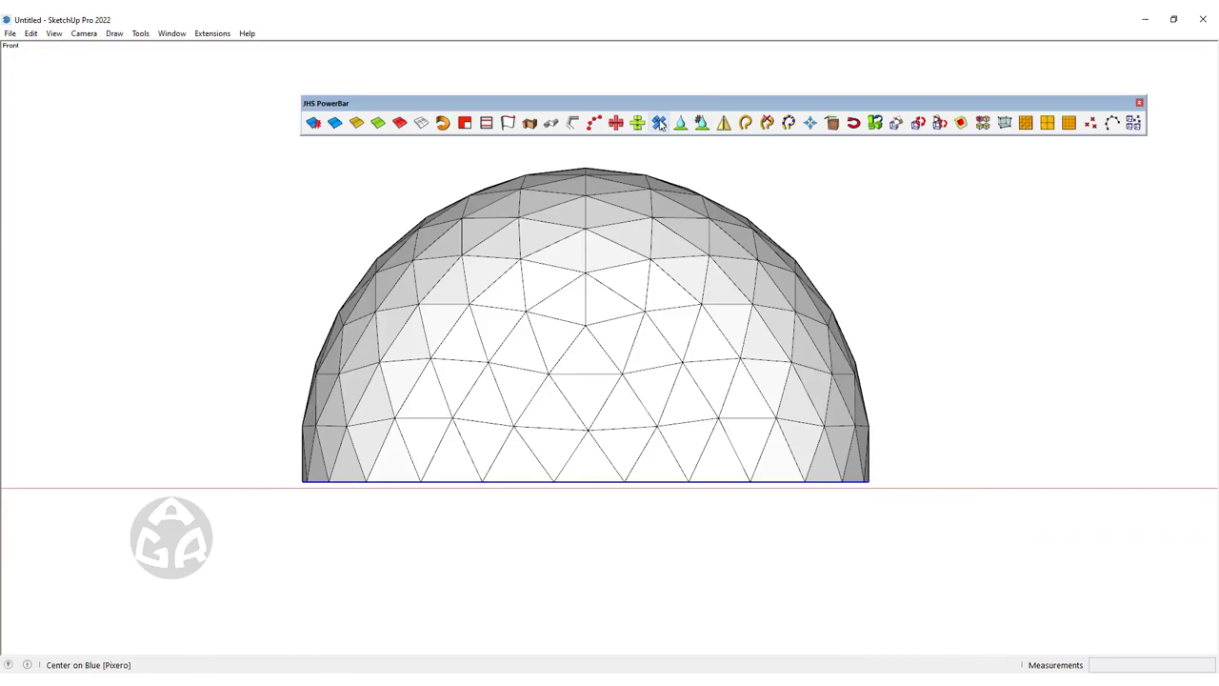
pyautogui.moveTo(807, 460)
pyautogui.mouseDown(button='middle')
pyautogui.moveTo(527, 441)
pyautogui.moveTo(234, 370)
pyautogui.moveTo(574, 321)
pyautogui.moveTo(834, 469)
pyautogui.mouseUp(button='middle')
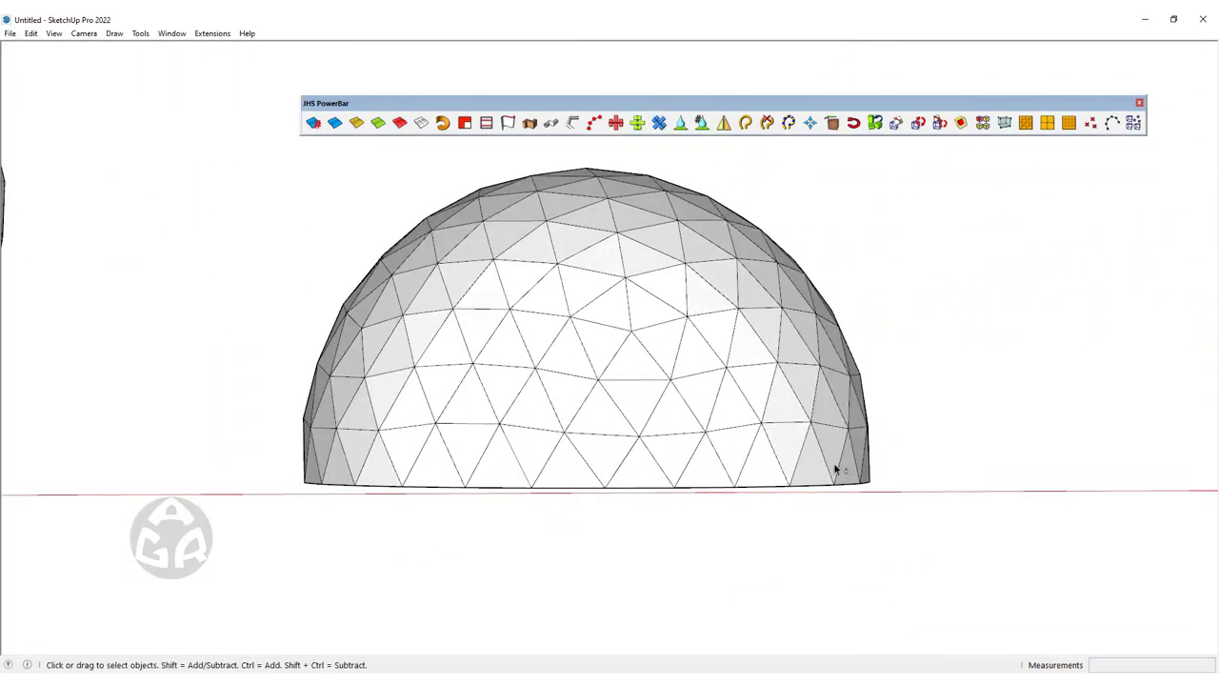
pyautogui.scroll(-2, 577, 479)
pyautogui.scroll(-3, 590, 413)
pyautogui.scroll(-2, 617, 377)
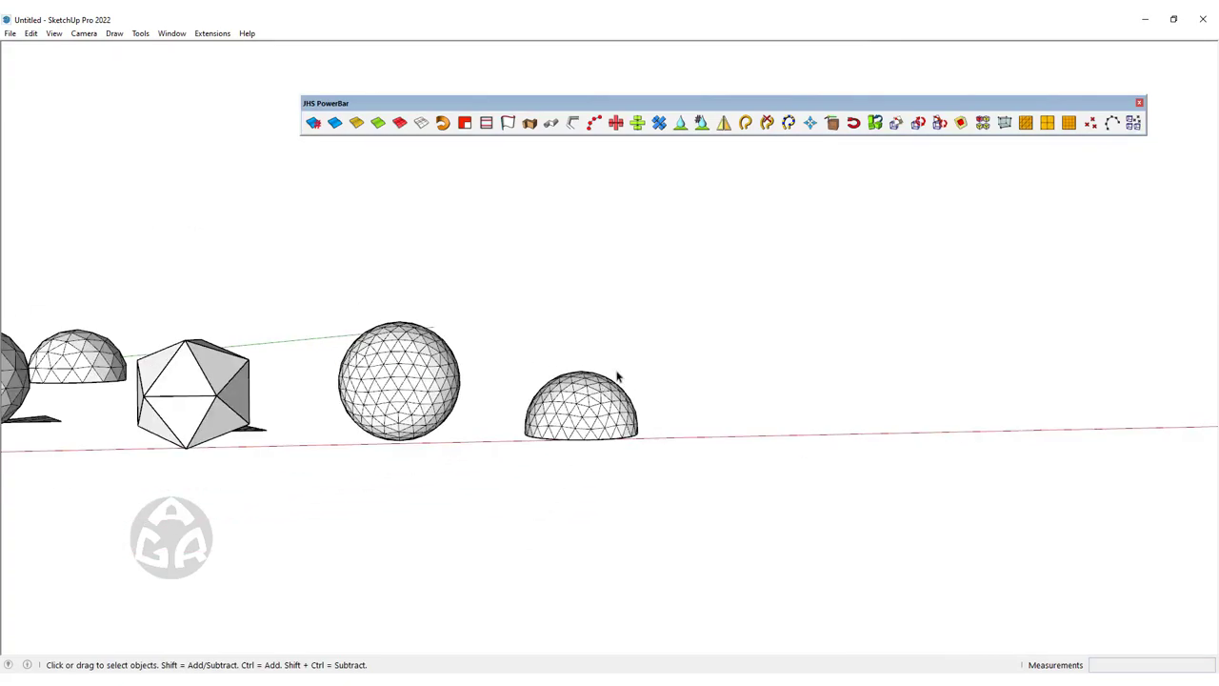
pyautogui.moveTo(617, 377)
pyautogui.mouseDown(button='middle')
pyautogui.moveTo(656, 416)
pyautogui.moveTo(104, 463)
pyautogui.moveTo(245, 547)
pyautogui.mouseUp(button='middle')
pyautogui.scroll(3, 614, 421)
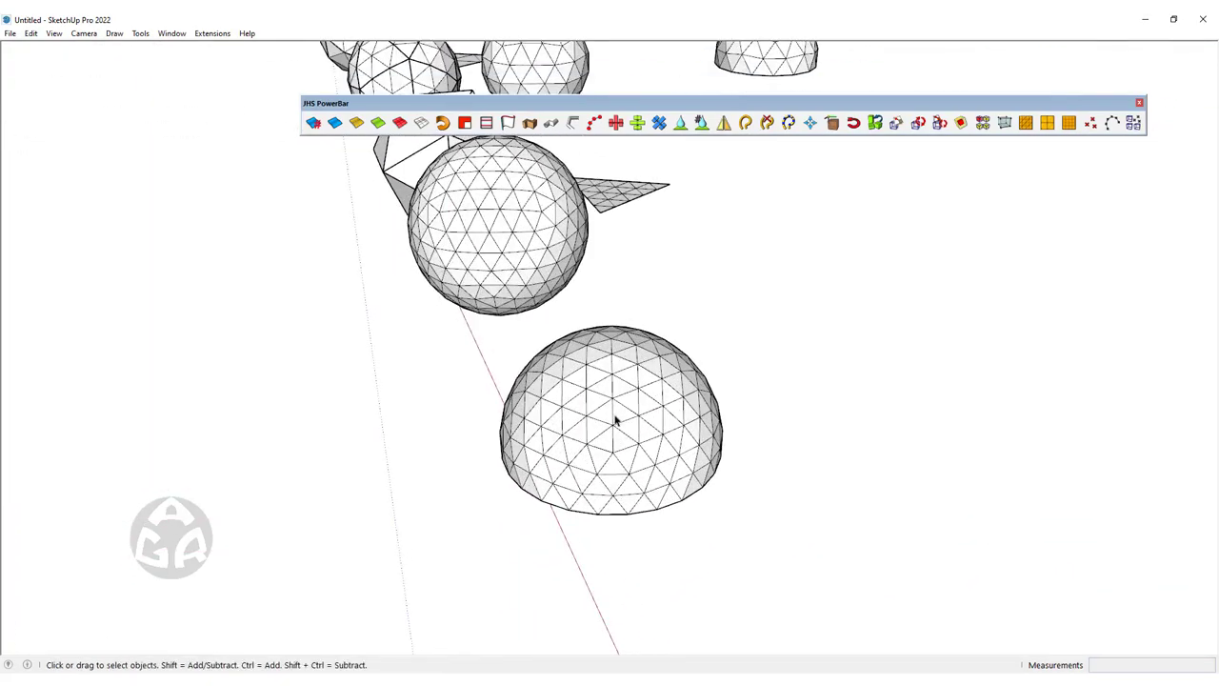
pyautogui.scroll(2, 614, 421)
pyautogui.moveTo(620, 403)
pyautogui.mouseDown(button='middle')
pyautogui.moveTo(413, 368)
pyautogui.moveTo(574, 454)
pyautogui.moveTo(653, 429)
pyautogui.moveTo(381, 332)
pyautogui.moveTo(394, 443)
pyautogui.mouseUp(button='middle')
pyautogui.scroll(-4, 571, 444)
pyautogui.scroll(-3, 568, 431)
pyautogui.scroll(3, 369, 379)
pyautogui.scroll(-3, 381, 371)
pyautogui.scroll(3, 394, 444)
pyautogui.scroll(-2, 371, 410)
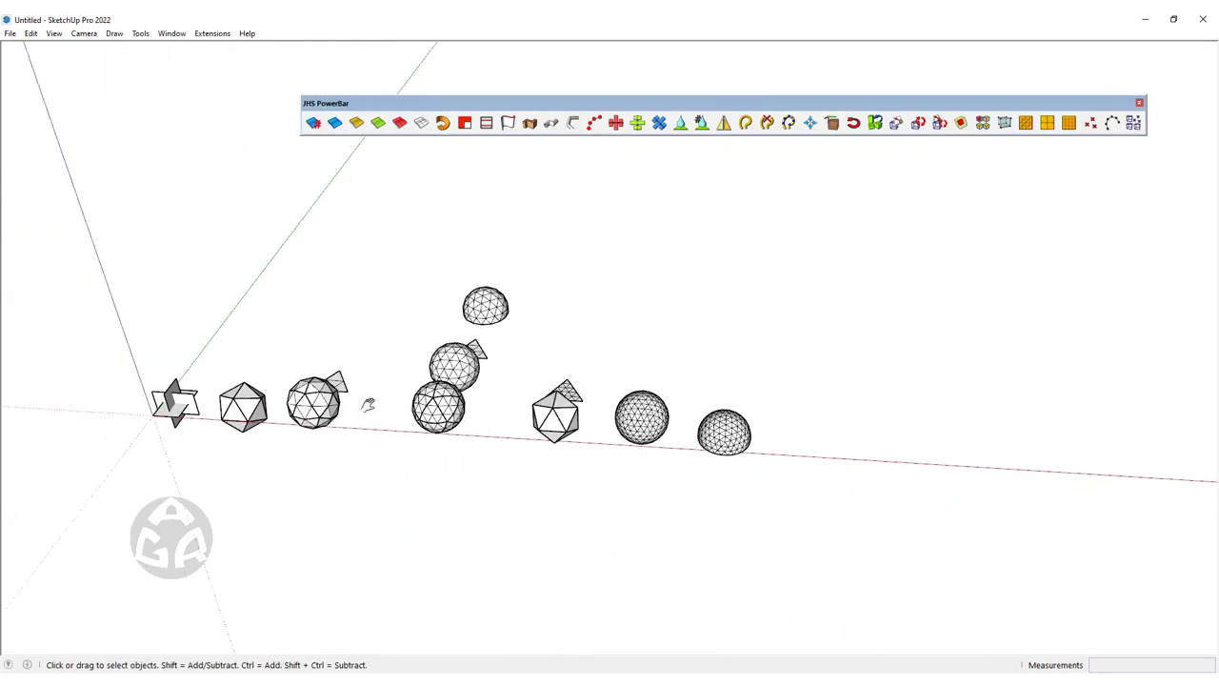
pyautogui.moveTo(368, 405); pyautogui.dragTo(525, 429, button='middle')
pyautogui.scroll(3, 966, 435)
pyautogui.moveTo(370, 409)
pyautogui.mouseDown(button='middle')
pyautogui.moveTo(647, 383)
pyautogui.moveTo(452, 383)
pyautogui.mouseUp(button='middle')
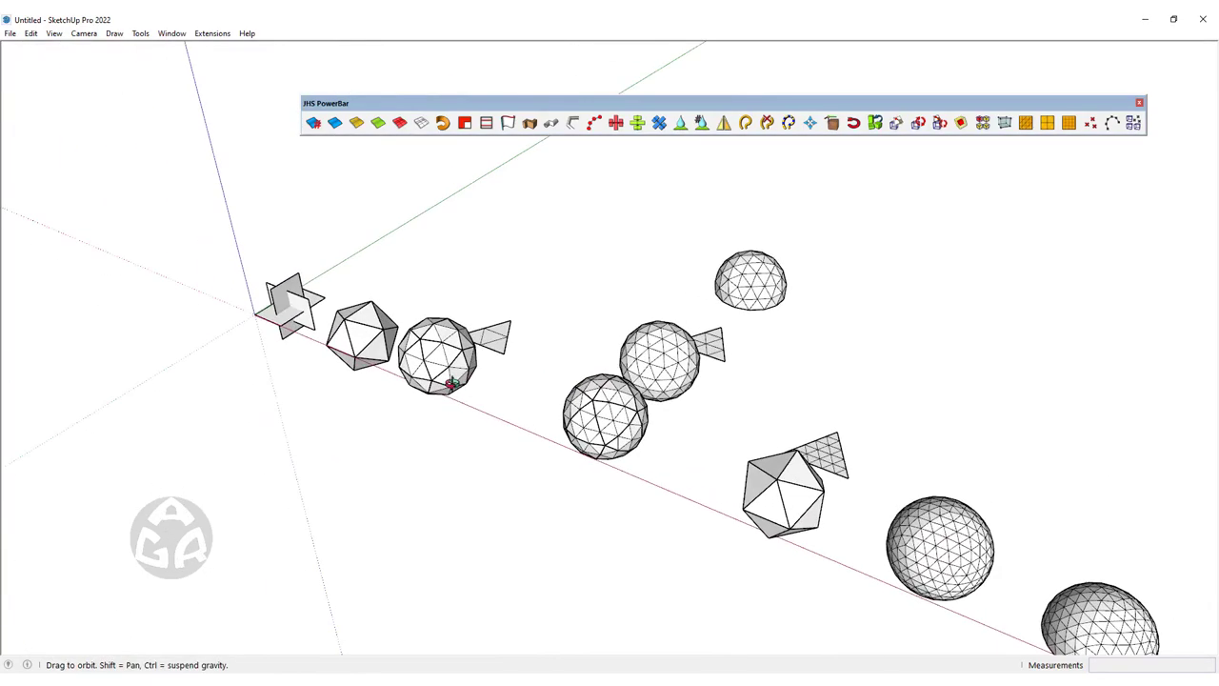
pyautogui.moveTo(780, 469); pyautogui.dragTo(573, 383, button='middle')
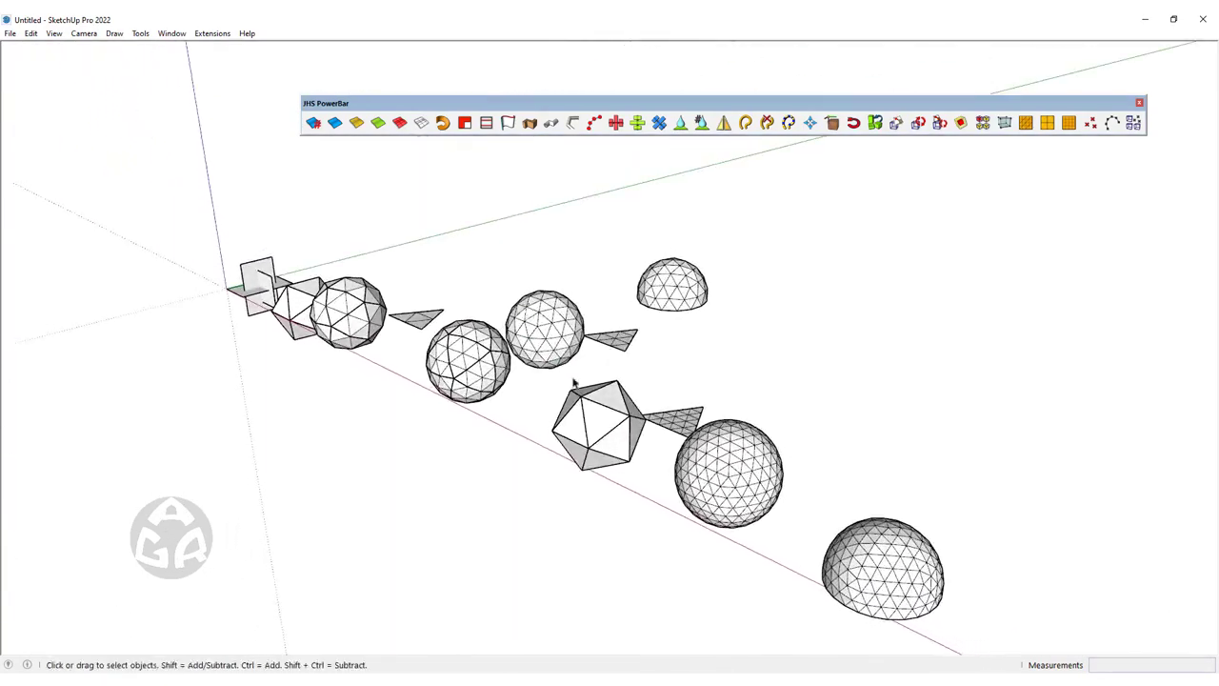